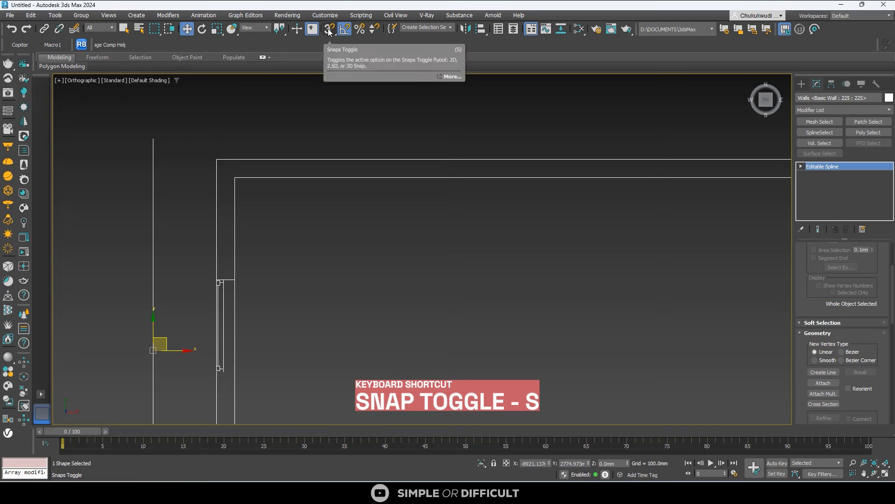
Step: Turn on 3D snapping and check that Vertex, Edge/Segment, Endpoint and Midpoint snaps are enabled
click(329, 29)
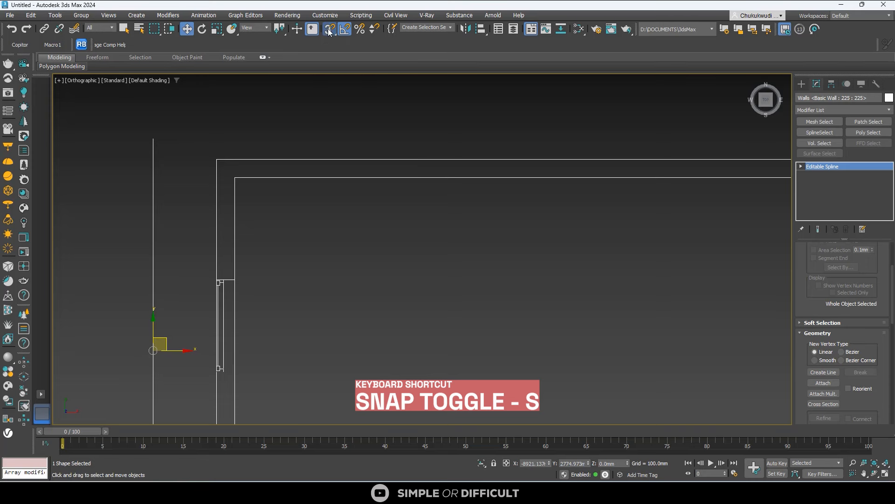
right_click(329, 31)
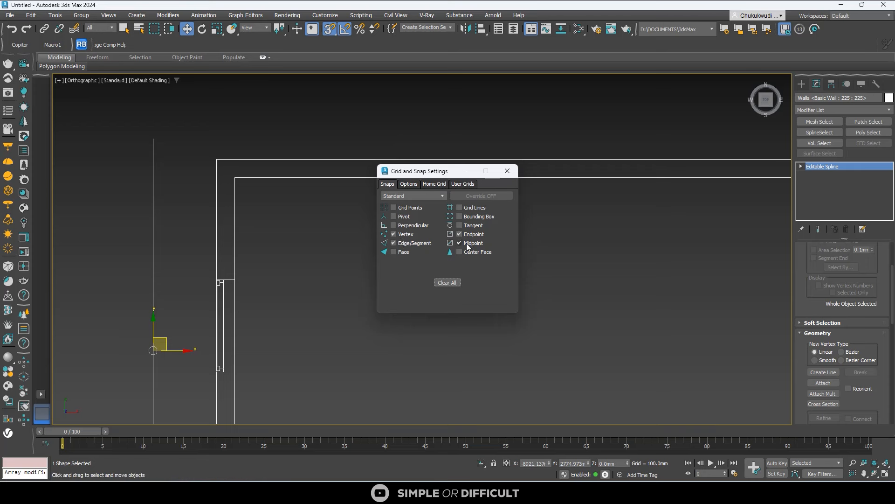
click(507, 172)
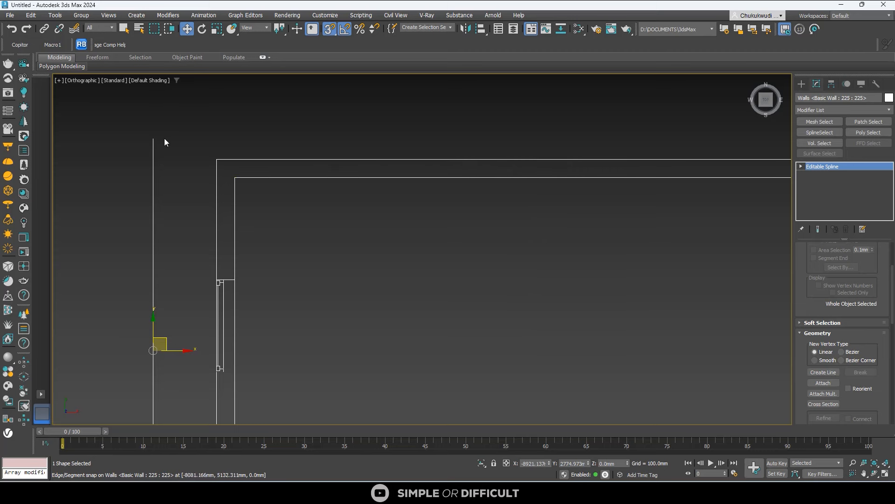
Step: Move the wall elevation spline along X until it snaps to the outer face of the floor plan's west wall
drag(153, 137, 226, 159)
scroll(226, 158, up, 8)
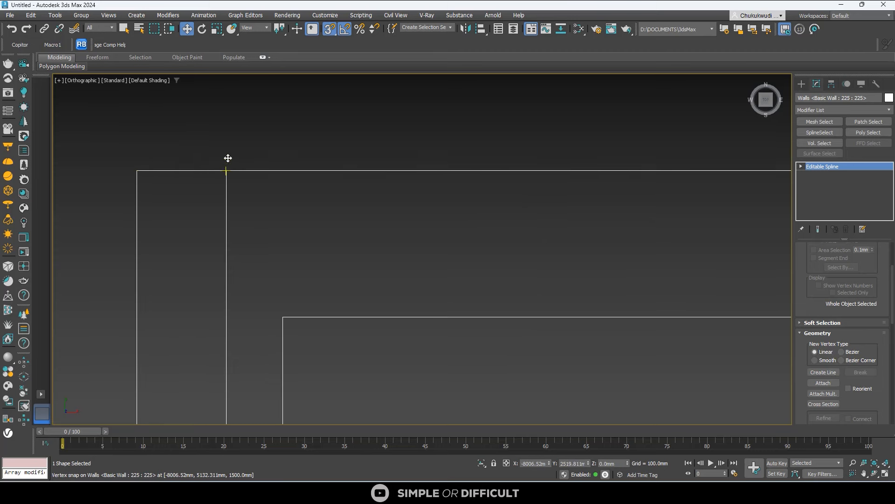
scroll(232, 182, down, 3)
scroll(380, 144, down, 3)
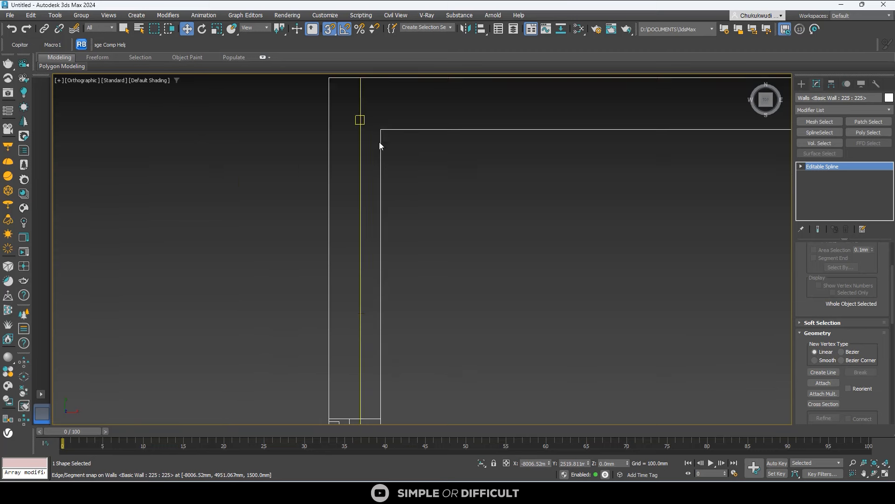
scroll(404, 345, down, 2)
scroll(404, 346, up, 2)
drag(394, 367, 343, 377)
scroll(344, 376, down, 4)
scroll(335, 241, up, 5)
scroll(363, 163, up, 4)
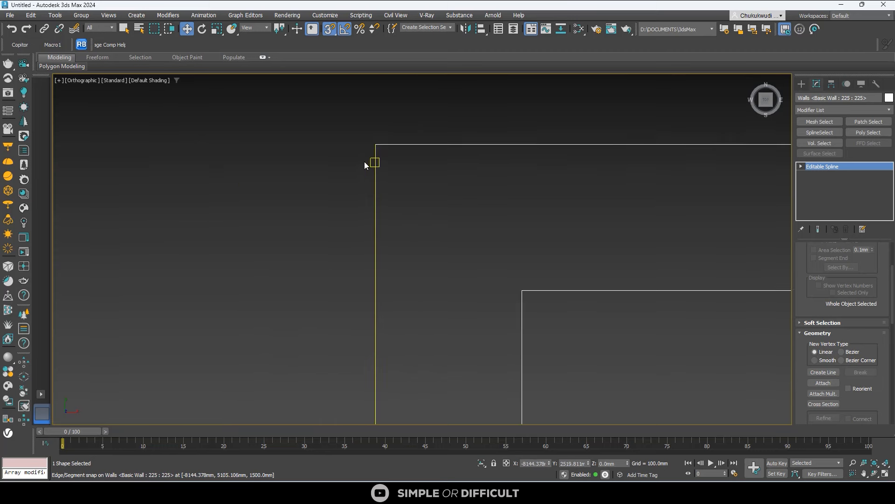
scroll(363, 163, down, 4)
mouse_move(399, 237)
alt+middle_down()
mouse_move(337, 192)
mouse_move(499, 256)
mouse_move(316, 114)
alt+middle_up()
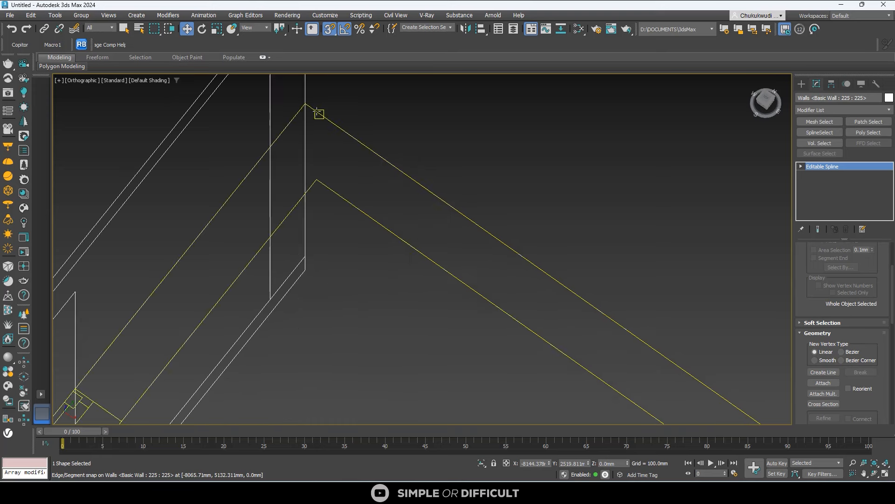
scroll(305, 101, down, 3)
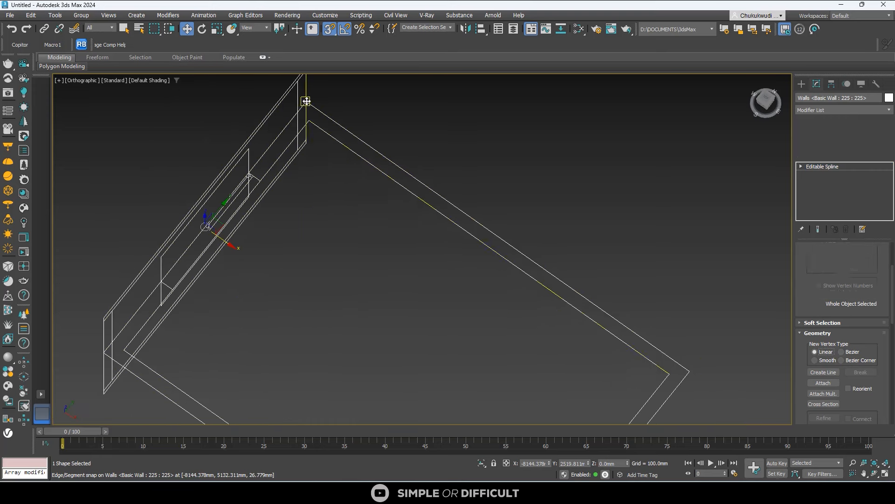
click(287, 172)
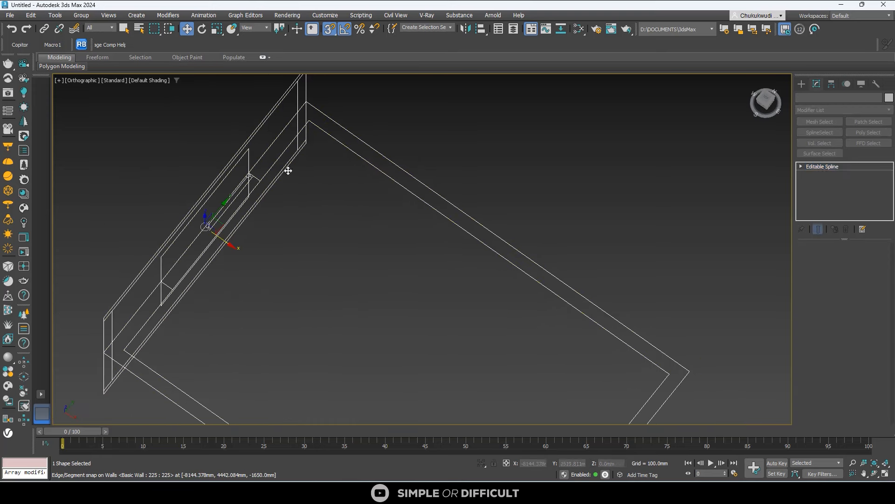
Step: From the right view, raise the wall elevation spline clear above the floor plan's line, to about Z 1974 mm
click(767, 103)
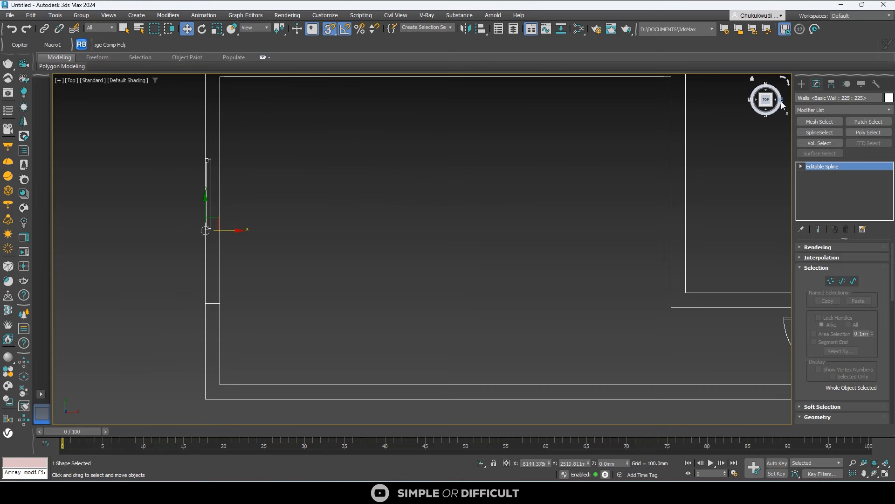
drag(781, 102, 652, 144)
scroll(443, 173, down, 5)
scroll(452, 248, up, 3)
scroll(448, 153, up, 2)
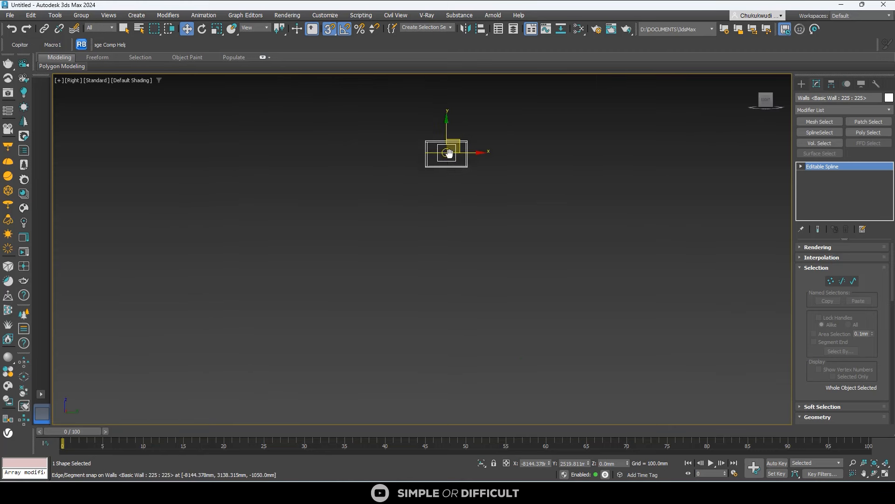
middle_drag(449, 153, 441, 227)
scroll(436, 222, up, 10)
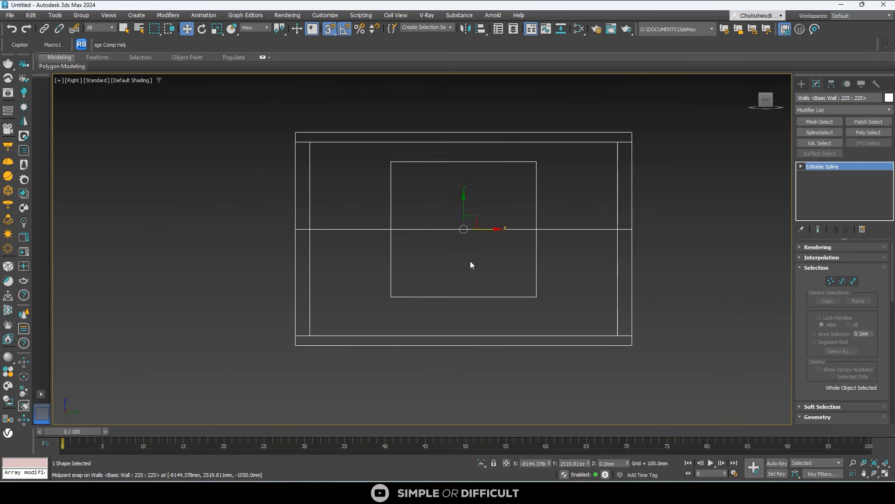
drag(463, 257, 468, 102)
scroll(333, 269, up, 2)
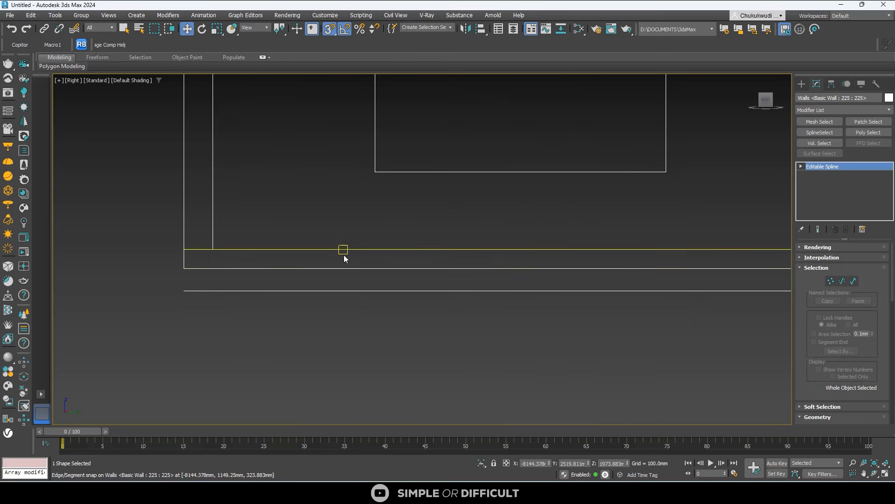
Step: Lower the wall elevation to Z 1650 mm so its inner floor line meets the plan's level, and clear the selection
drag(359, 272, 362, 290)
scroll(296, 316, down, 8)
alt+middle_drag(297, 316, 347, 353)
scroll(377, 269, up, 9)
alt+middle_drag(396, 297, 462, 310)
scroll(344, 275, down, 9)
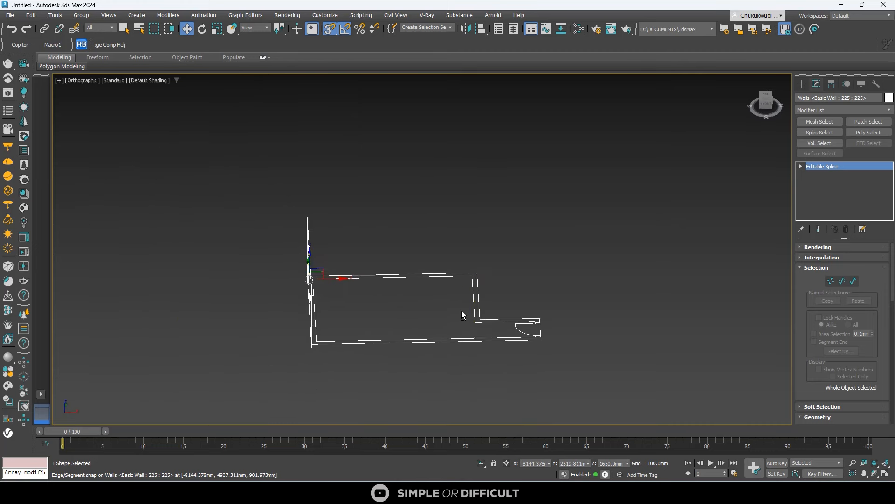
click(767, 97)
click(338, 214)
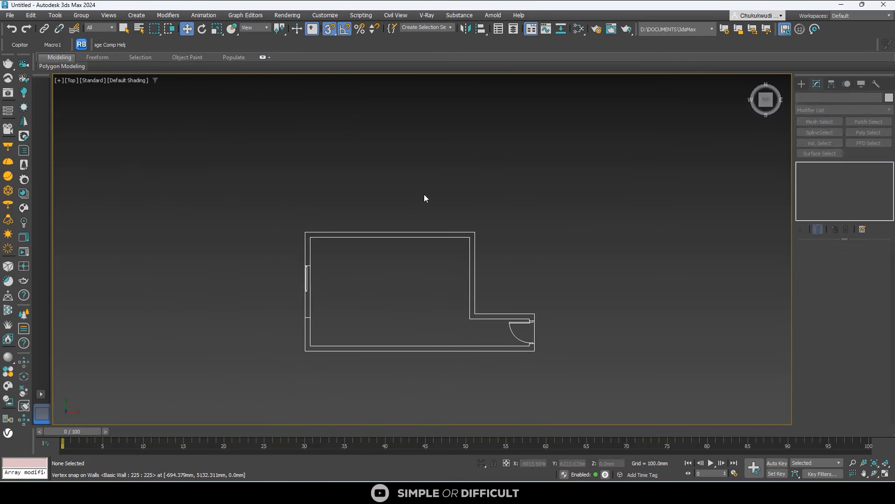
Step: Create a box across the west wall's thickness near the plan's south-west corner, about 477 mm long, 225 mm wide and 310 mm high
click(806, 145)
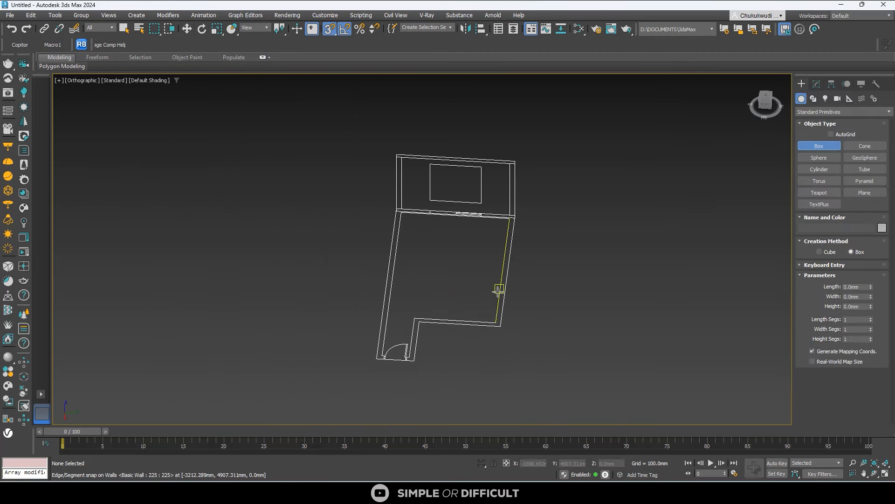
middle_drag(499, 289, 552, 358)
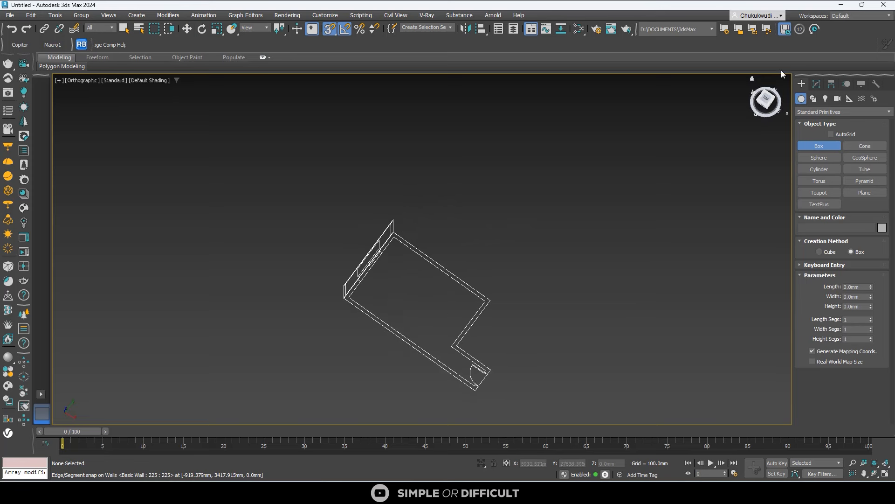
click(765, 100)
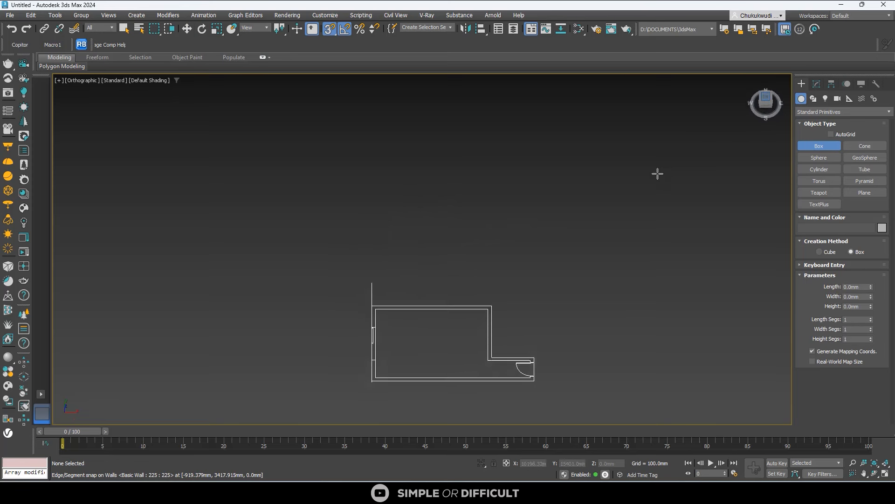
scroll(372, 292, up, 9)
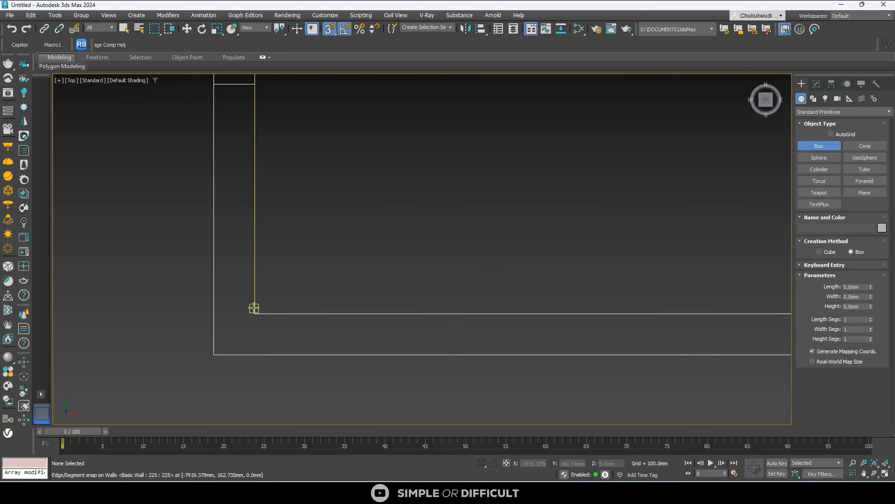
drag(255, 308, 213, 220)
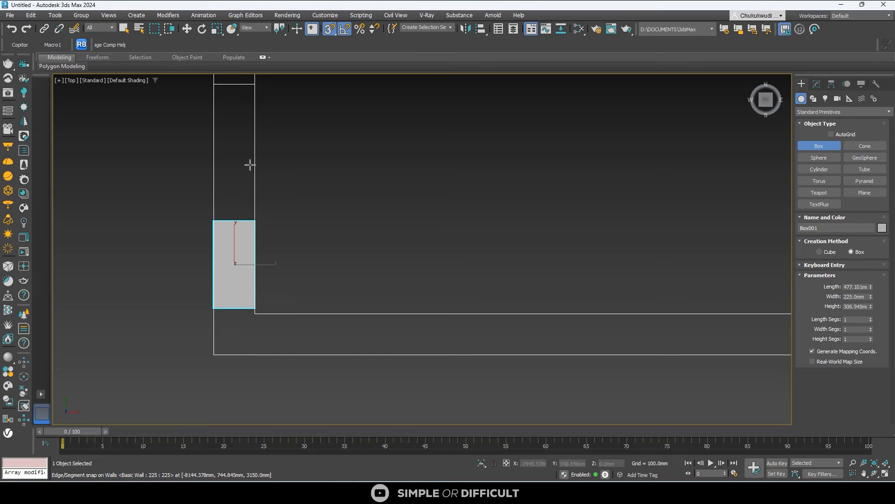
Step: Set the box's length to 225 mm and its height to 600 mm
scroll(306, 258, down, 3)
alt+middle_drag(306, 258, 263, 196)
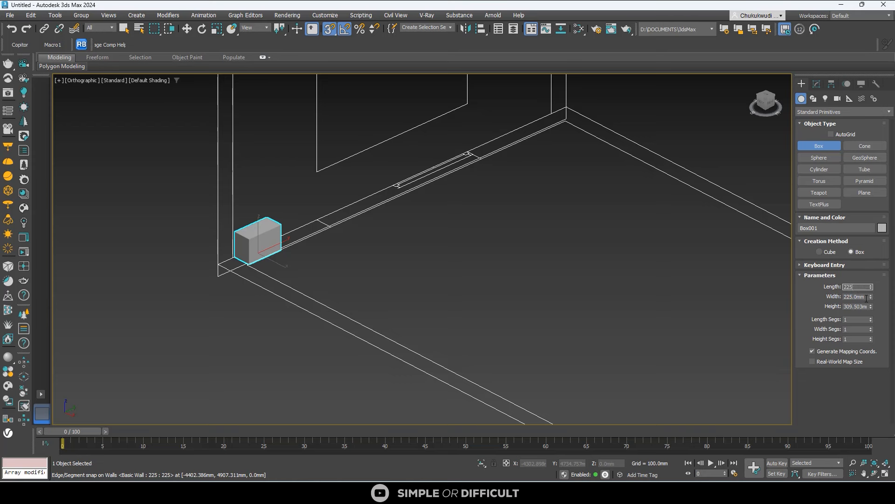
key(Return)
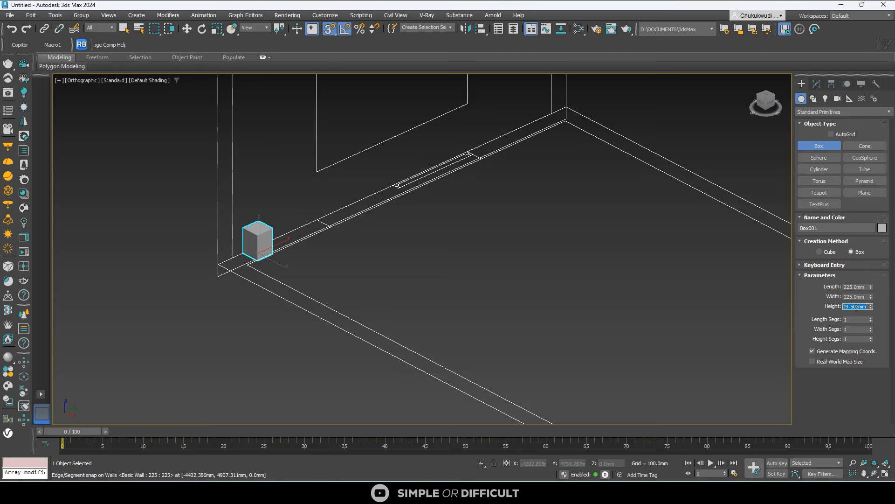
text(600)
key(Return)
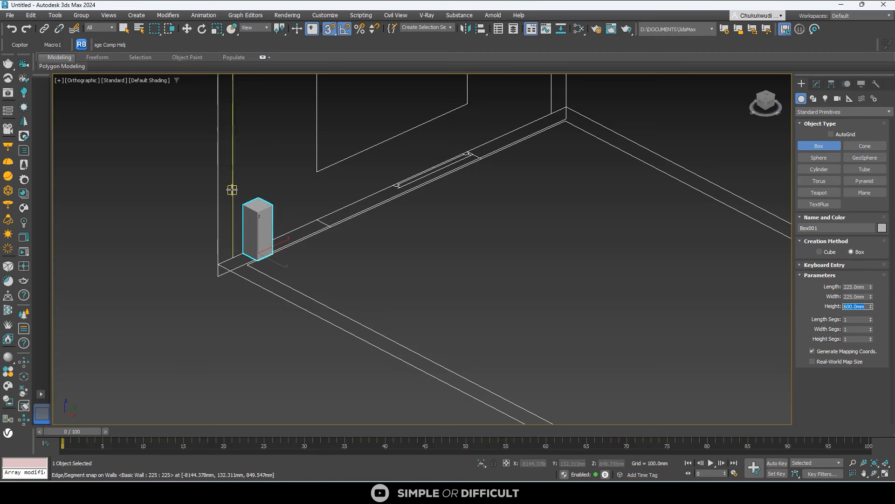
Step: Move the box along the west wall to beneath the window outline to compare its height with the sill
scroll(233, 175, down, 4)
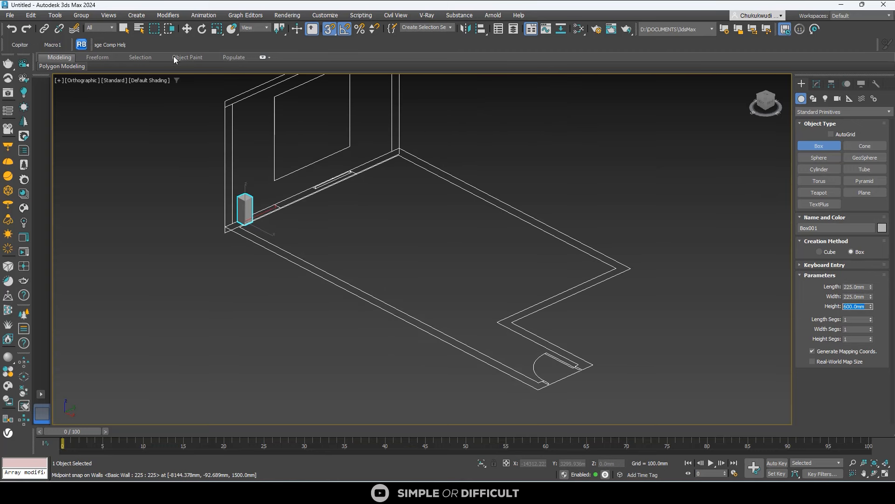
click(188, 29)
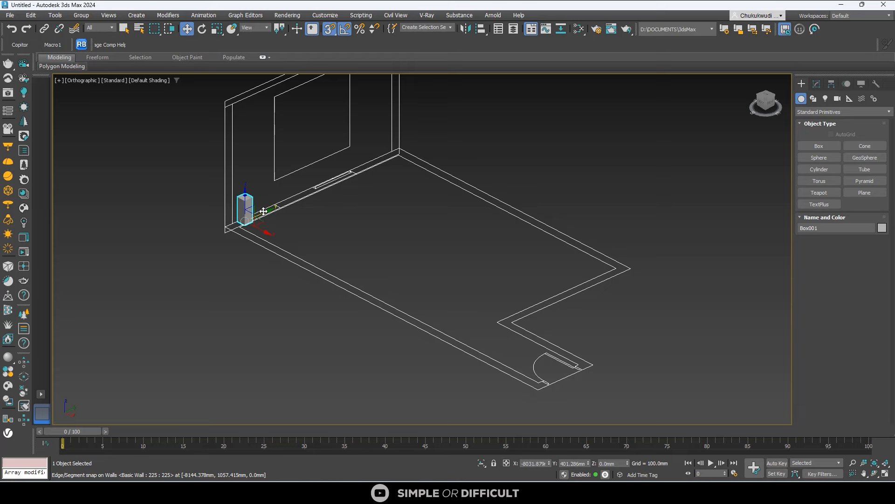
scroll(252, 195, up, 10)
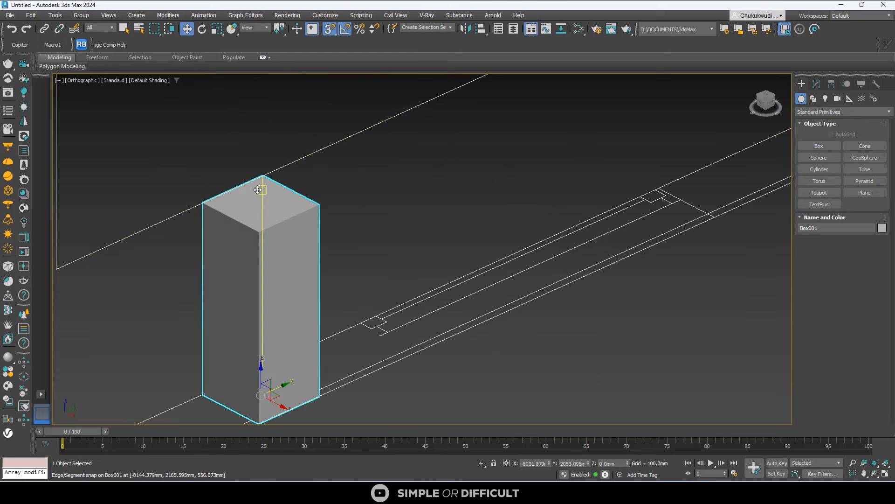
scroll(258, 190, down, 6)
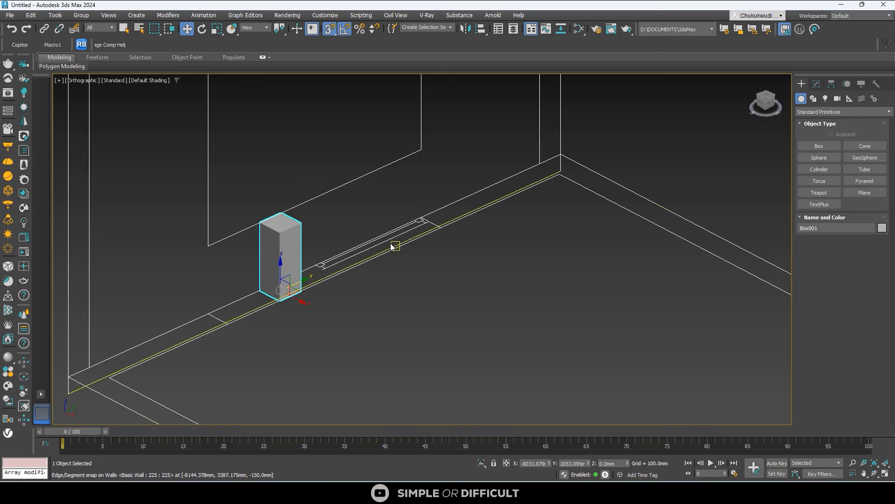
Step: From the top view, move the box along the wall and snap it into the plan's south-west corner
drag(767, 97, 753, 99)
click(766, 96)
scroll(449, 208, down, 7)
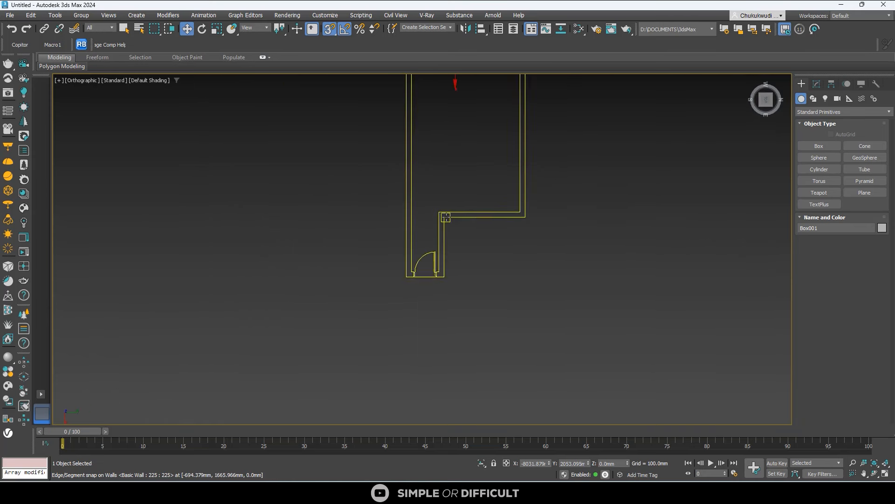
middle_drag(401, 165, 398, 413)
scroll(399, 297, up, 12)
scroll(381, 272, down, 5)
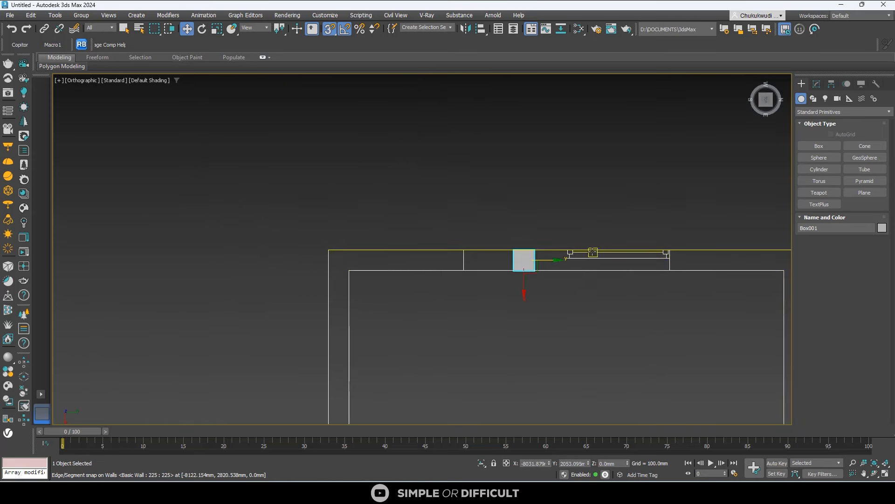
drag(523, 260, 347, 257)
scroll(347, 257, up, 8)
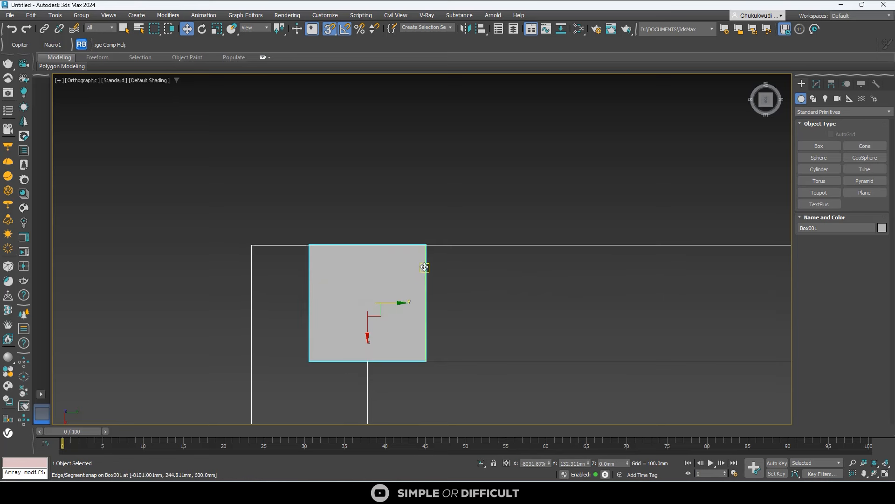
drag(423, 266, 368, 412)
scroll(321, 291, down, 4)
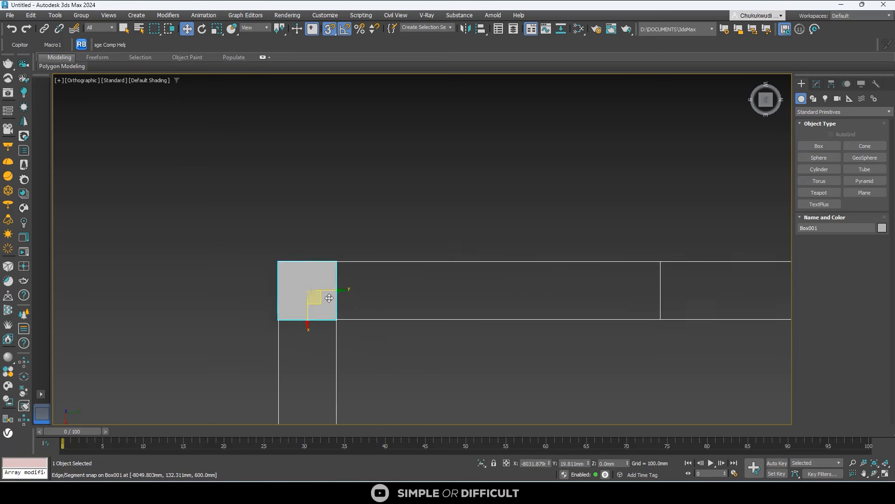
Step: Convert the corner box to an Editable Poly and enter its polygon sub-object level
scroll(326, 294, up, 2)
scroll(329, 295, down, 4)
right_click(324, 287)
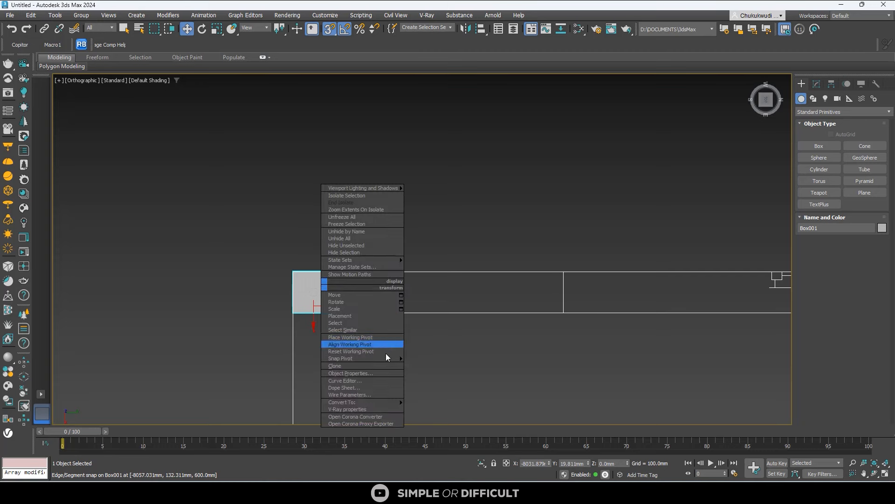
mouse_move(379, 402)
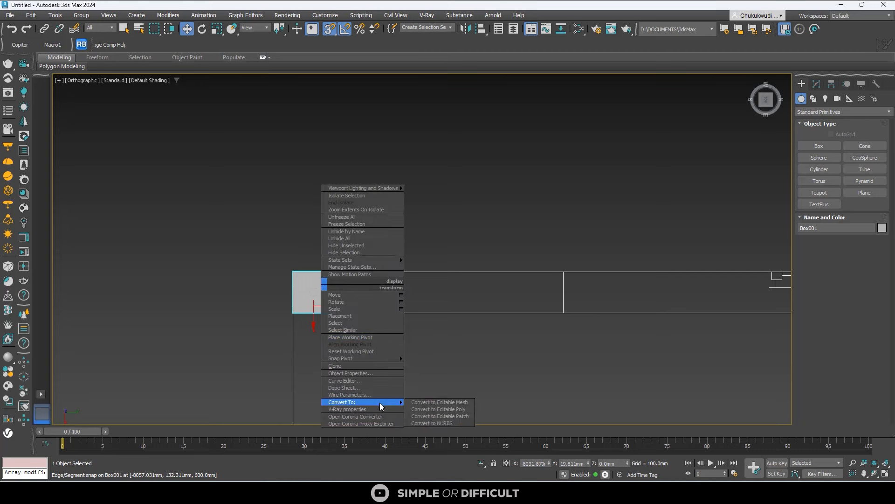
click(461, 410)
alt+middle_drag(460, 404, 358, 278)
scroll(357, 278, up, 5)
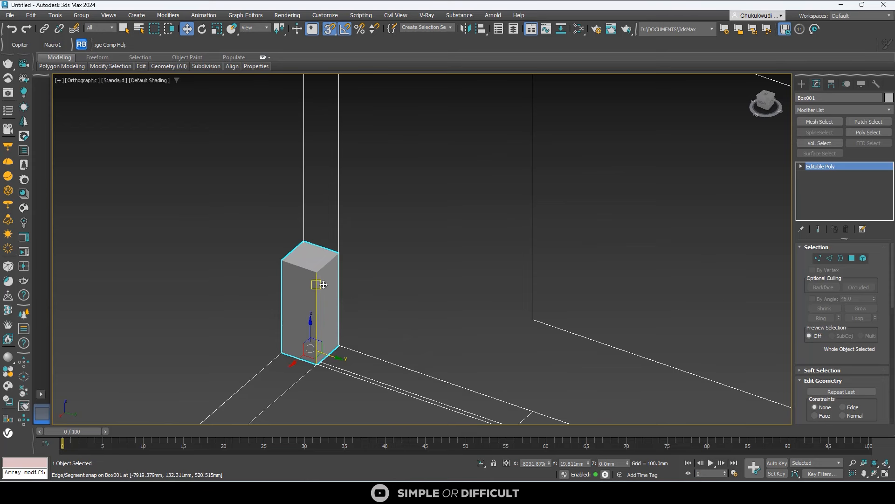
key(4)
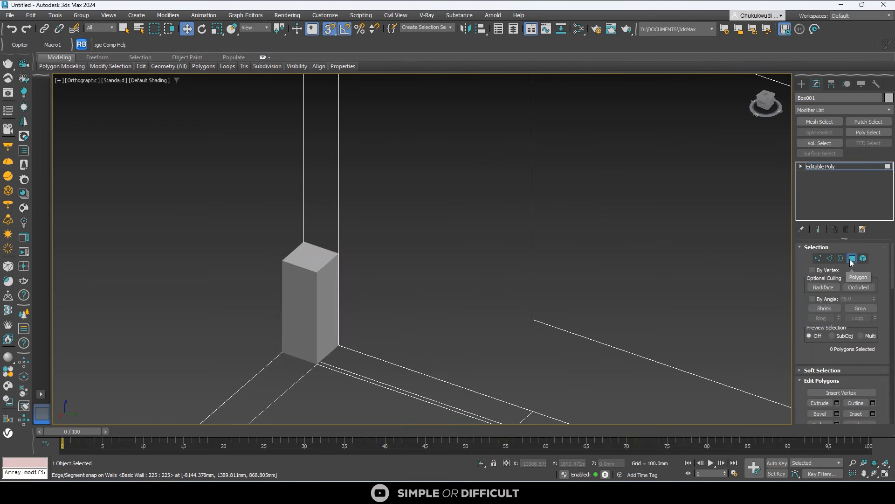
Step: Extrude the box's north-facing polygon along the west wall, snapping it to the window outline's near edge and then its far edge
scroll(335, 281, up, 4)
click(335, 304)
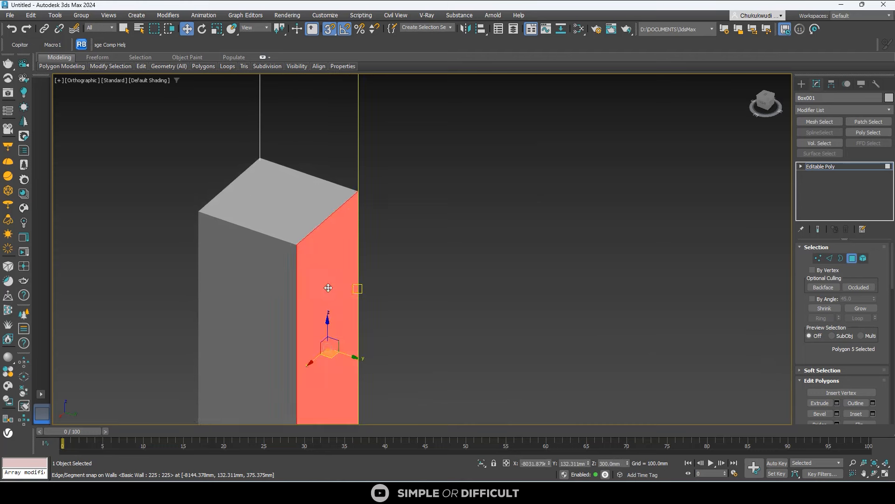
scroll(327, 299, down, 6)
drag(324, 294, 438, 280)
scroll(382, 307, up, 3)
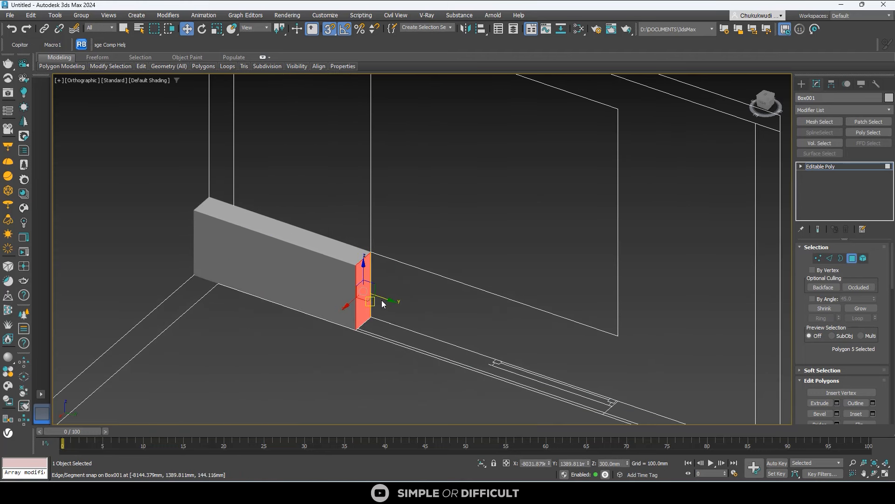
drag(382, 300, 617, 286)
scroll(569, 308, down, 3)
middle_drag(569, 309, 430, 240)
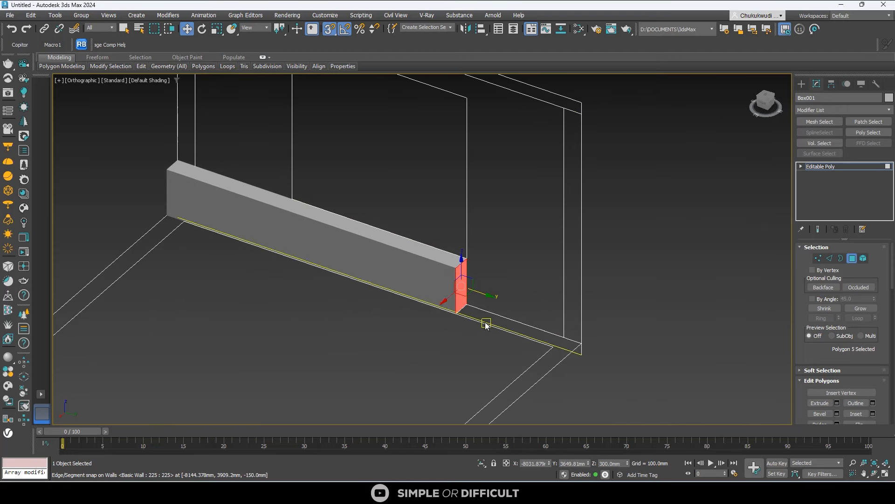
Step: Continue extruding the west wall's end polygon to the room's inner corner and then to the plan's outer north-west corner
click(766, 97)
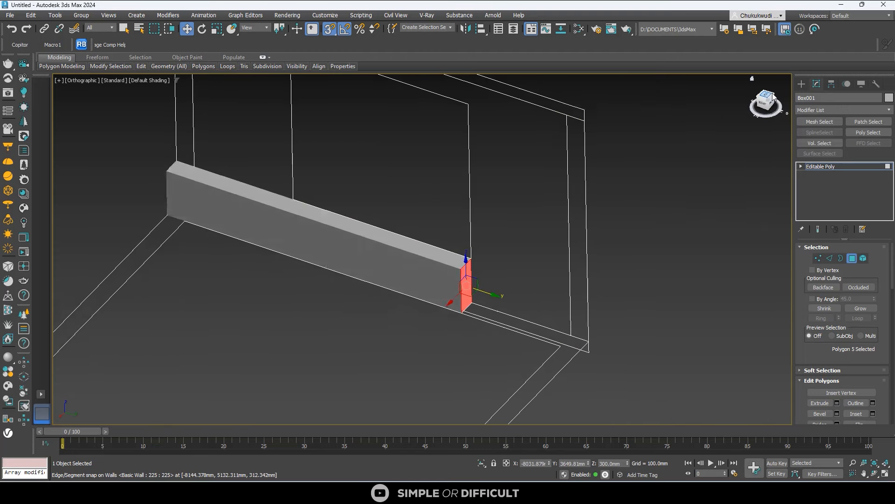
middle_drag(530, 219, 373, 251)
drag(374, 224, 478, 240)
scroll(478, 240, up, 5)
drag(450, 212, 479, 240)
scroll(461, 186, down, 5)
scroll(458, 221, up, 5)
alt+middle_drag(458, 221, 482, 169)
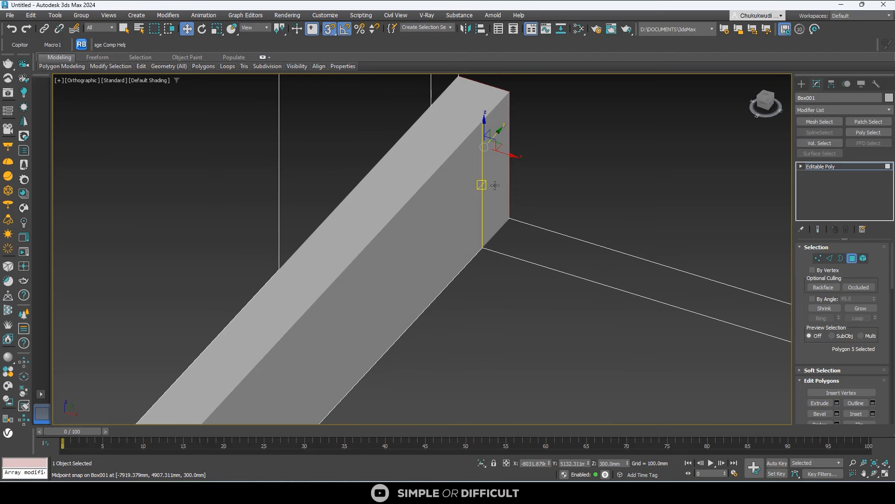
Step: Turn on edged faces in the viewport to check the west wall's segments
scroll(495, 185, down, 2)
key(F4)
scroll(368, 243, down, 3)
scroll(351, 289, up, 3)
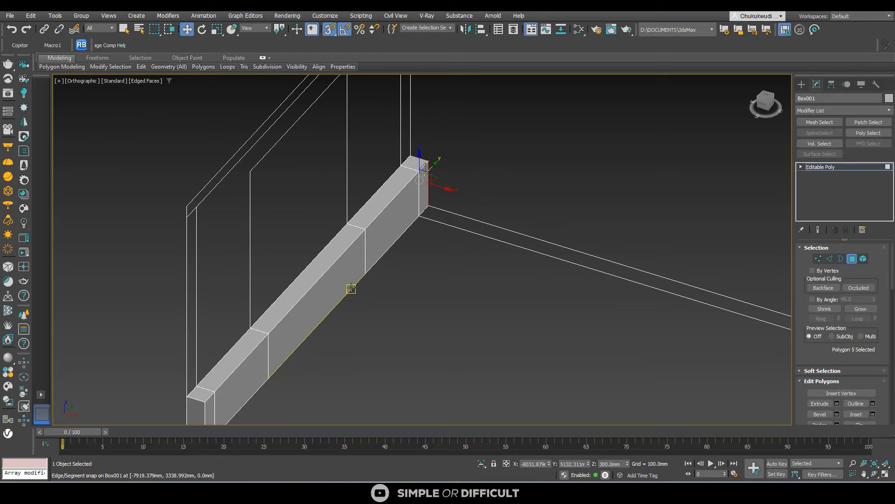
Step: Extrude the north-west corner block's inner side polygon along the north wall to the inner corner, then to the outer north-east corner
scroll(415, 214, up, 6)
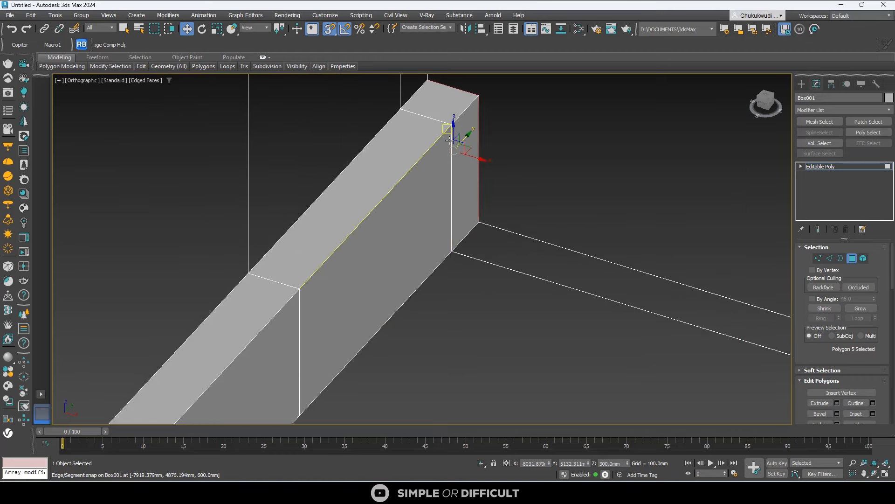
click(448, 193)
scroll(438, 205, down, 8)
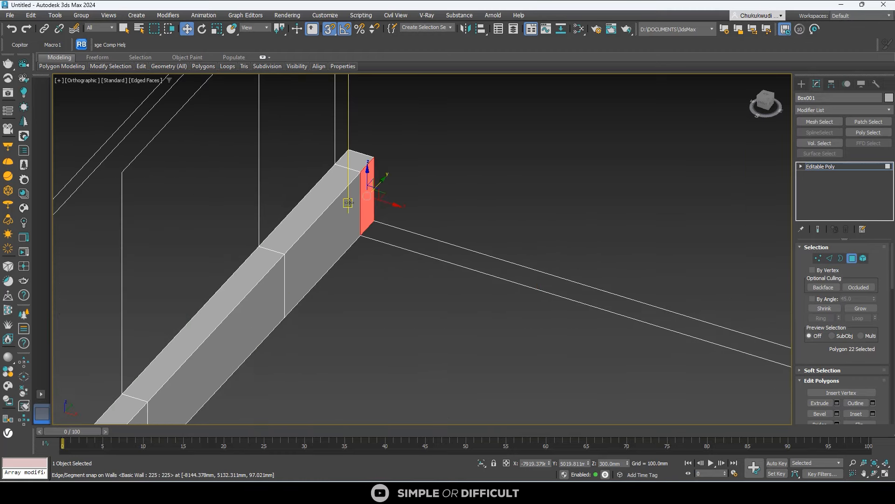
click(765, 98)
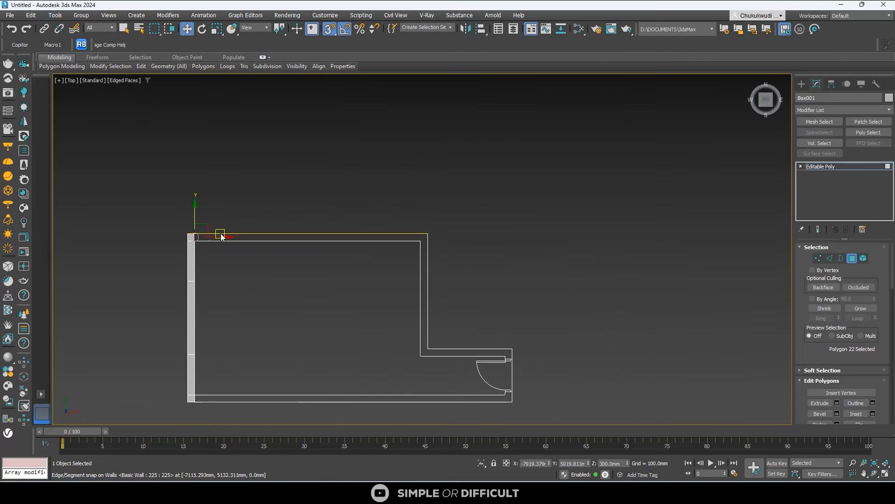
drag(223, 236, 421, 273)
scroll(429, 241, up, 5)
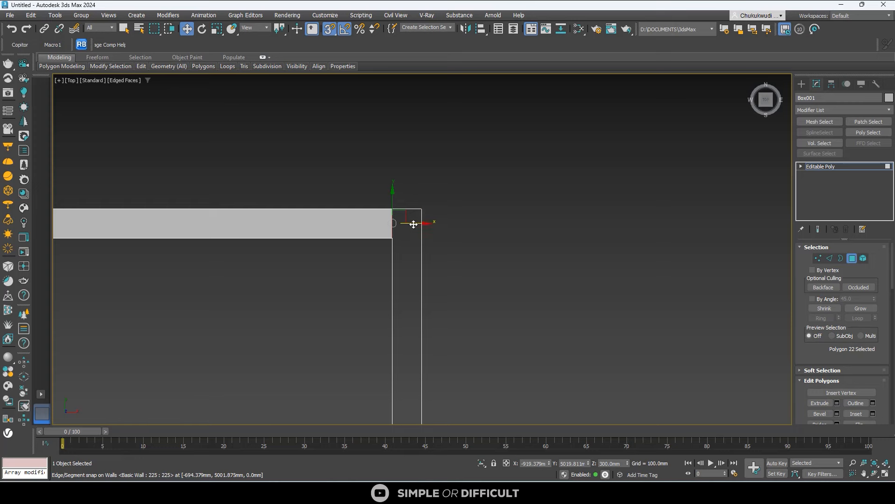
drag(413, 224, 427, 239)
Step: Extrude the north-east corner block's south-facing polygon along the east wall to the corner where the entrance recess begins
scroll(422, 231, down, 3)
alt+middle_drag(422, 247, 455, 212)
scroll(420, 240, up, 4)
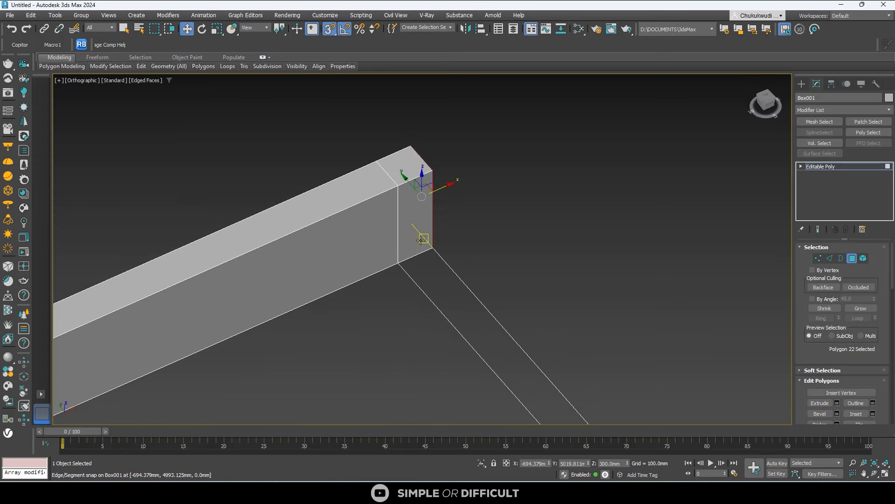
click(421, 240)
scroll(422, 239, down, 1)
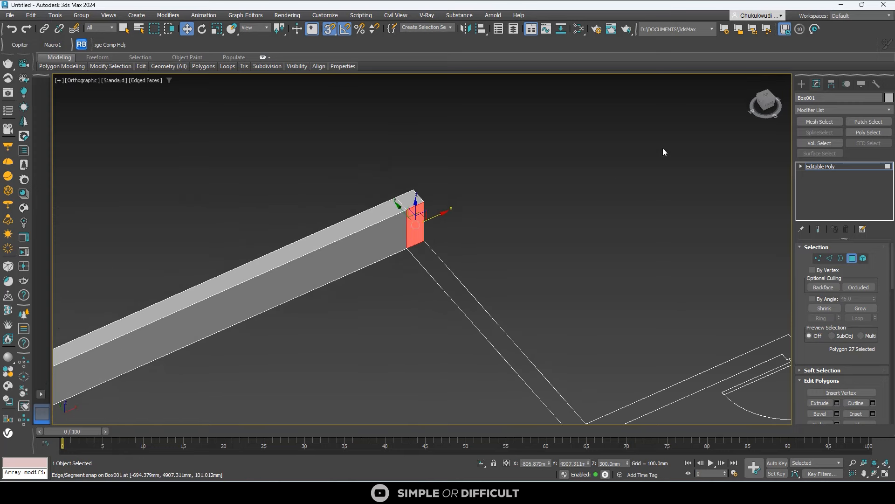
click(767, 98)
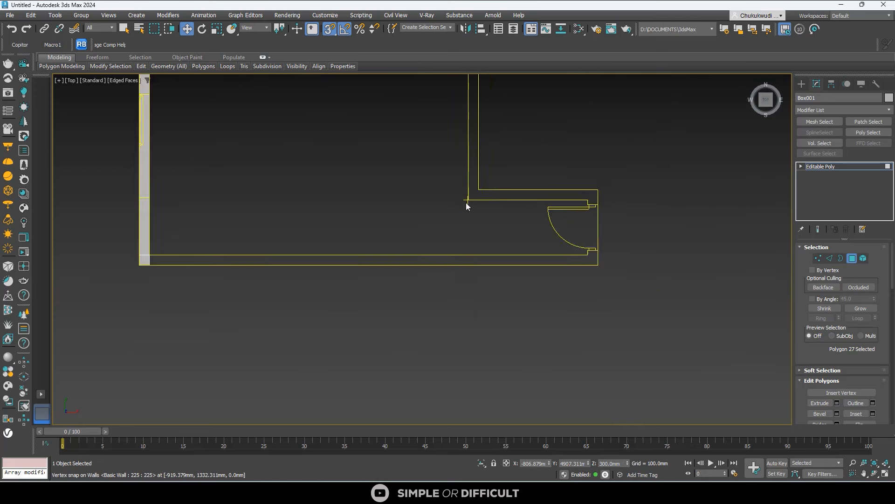
drag(454, 144, 457, 334)
scroll(461, 332, up, 3)
Step: Extrude the recess corner's east-facing polygon along the entrance's north wall to the door-side corner
click(429, 327)
alt+middle_drag(458, 336, 466, 266)
key(t)
scroll(294, 206, up, 3)
shift+drag(293, 207, 615, 223)
Step: Extrude the door-side corner's south-facing polygon across the doorway to the plan's south-east corner
alt+middle_drag(614, 223, 300, 210)
click(623, 226)
scroll(300, 210, down, 2)
shift+drag(280, 219, 554, 271)
Step: Extrude the south-east corner's west-facing polygon along the south wall until it meets the starting corner block
scroll(541, 261, down, 2)
click(532, 252)
alt+middle_drag(555, 271, 354, 228)
scroll(488, 224, up, 2)
shift+drag(215, 220, 674, 243)
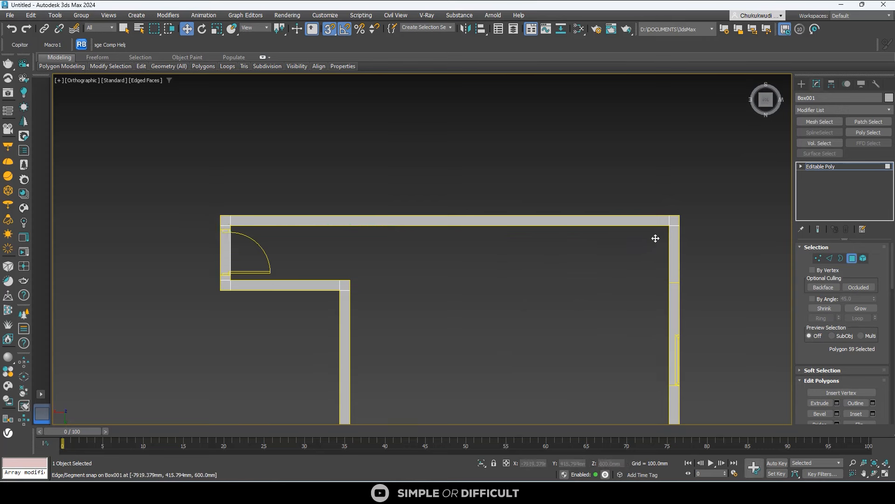
Step: At vertex level, select the vertices where the south wall meets the south-west corner block and weld them
scroll(484, 239, up, 5)
scroll(485, 248, down, 3)
alt+middle_drag(493, 268, 552, 209)
scroll(501, 225, down, 3)
middle_drag(382, 256, 550, 294)
scroll(503, 265, up, 5)
scroll(321, 252, up, 4)
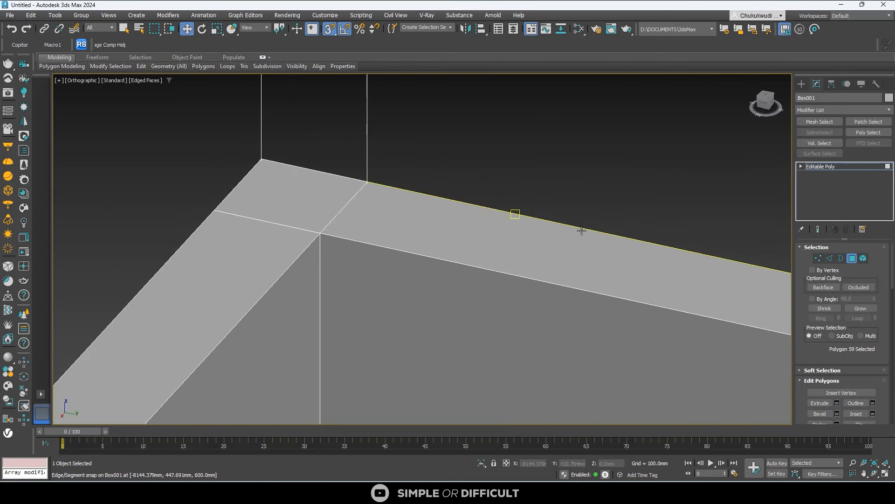
click(817, 257)
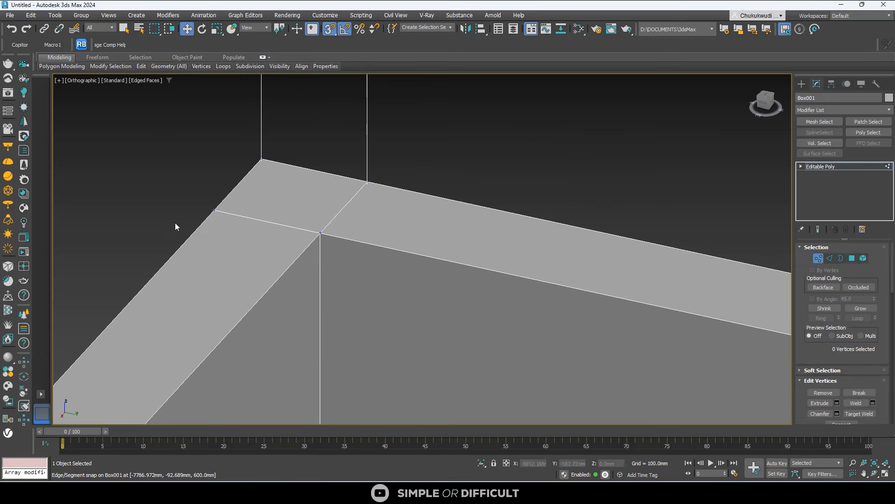
scroll(134, 235, down, 3)
alt+middle_drag(330, 234, 485, 262)
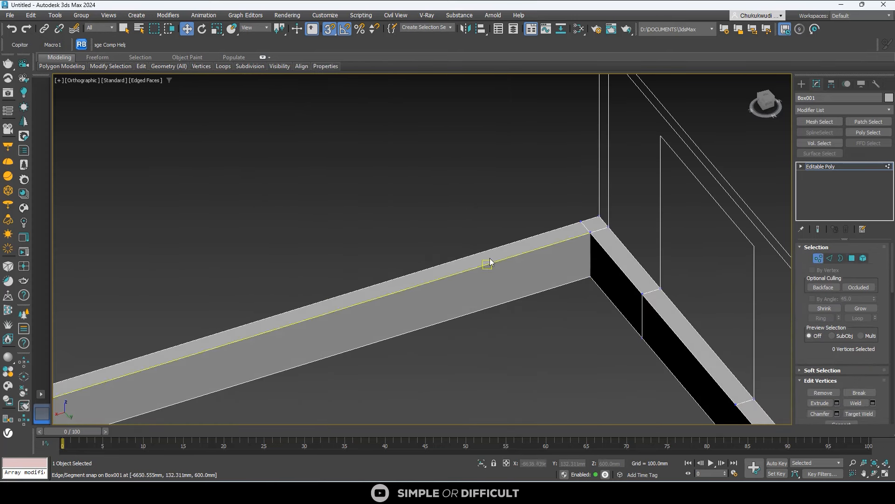
click(765, 99)
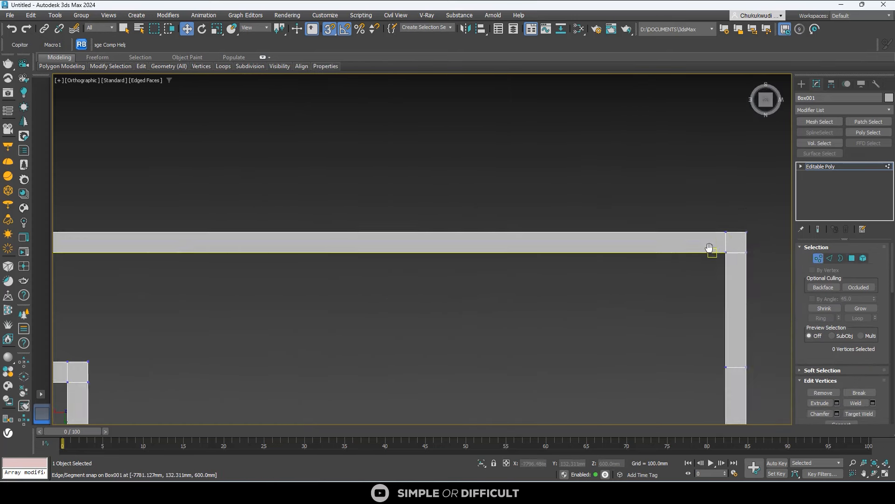
drag(414, 127, 451, 212)
scroll(452, 200, up, 5)
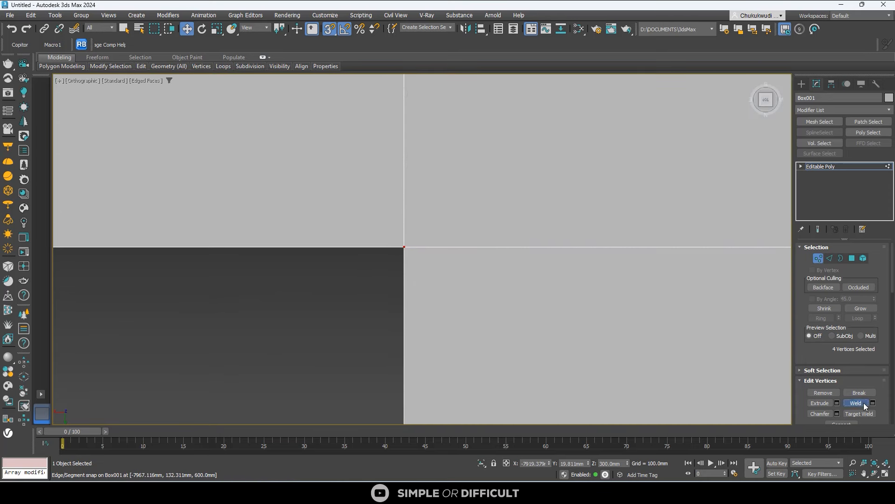
Step: Return to polygon level and look over the closed wall loop against the elevation
alt+middle_drag(400, 247, 475, 202)
scroll(475, 203, up, 4)
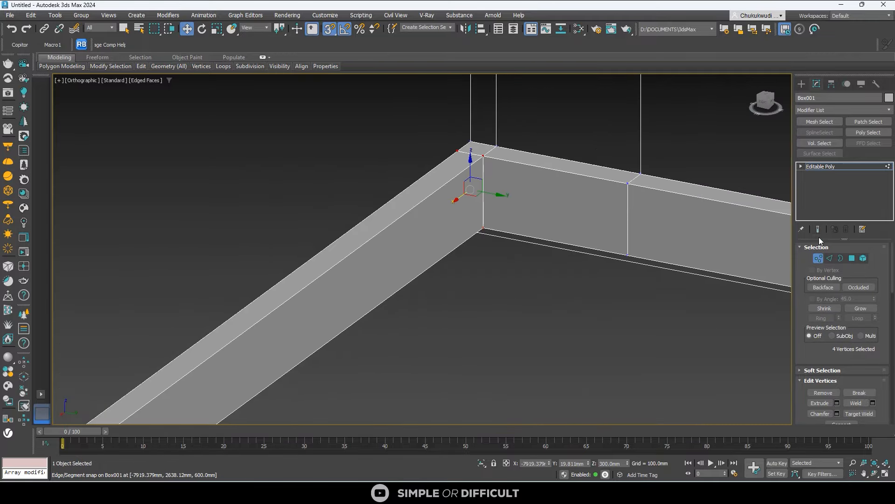
click(857, 259)
scroll(576, 245, down, 8)
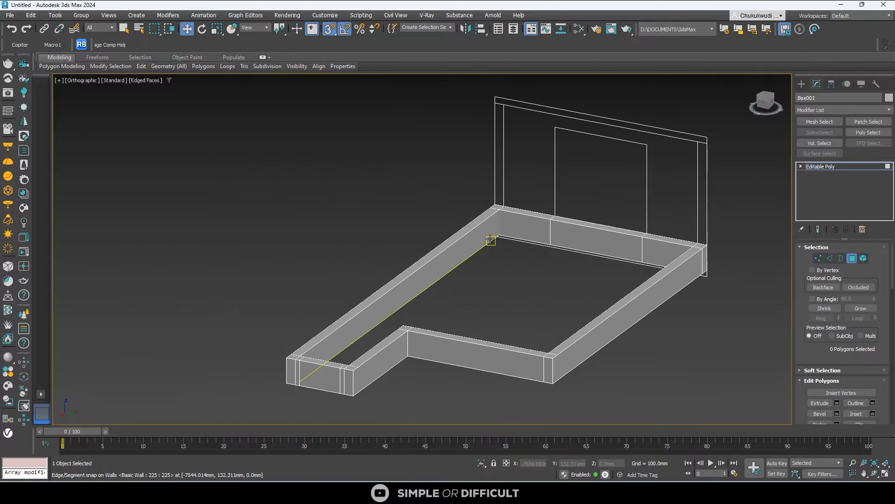
alt+middle_drag(576, 245, 550, 234)
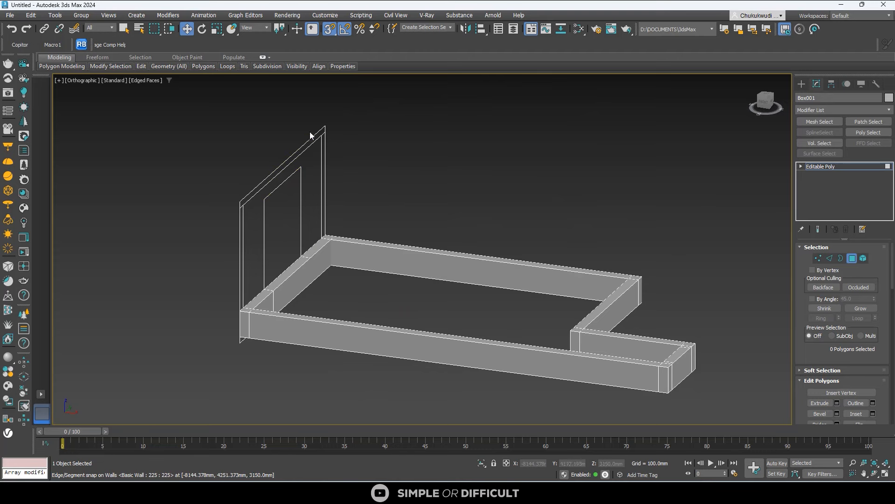
scroll(280, 266, up, 4)
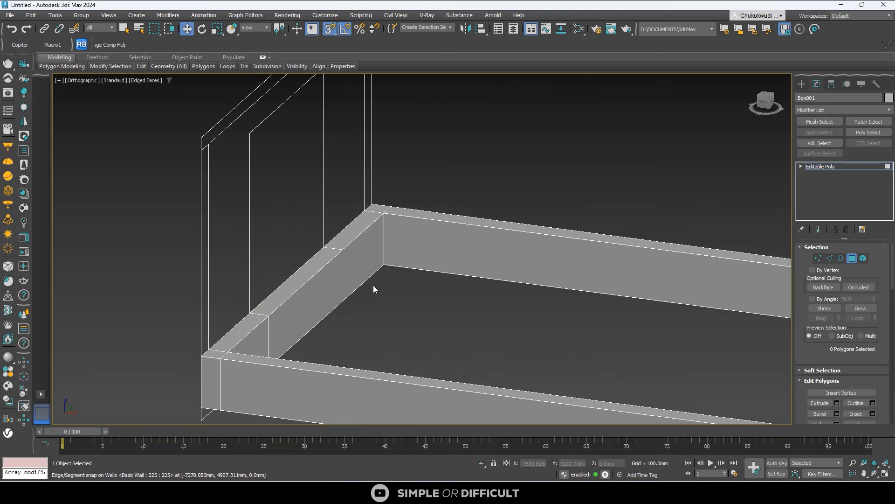
scroll(316, 266, up, 3)
click(317, 265)
key(ctrl+a)
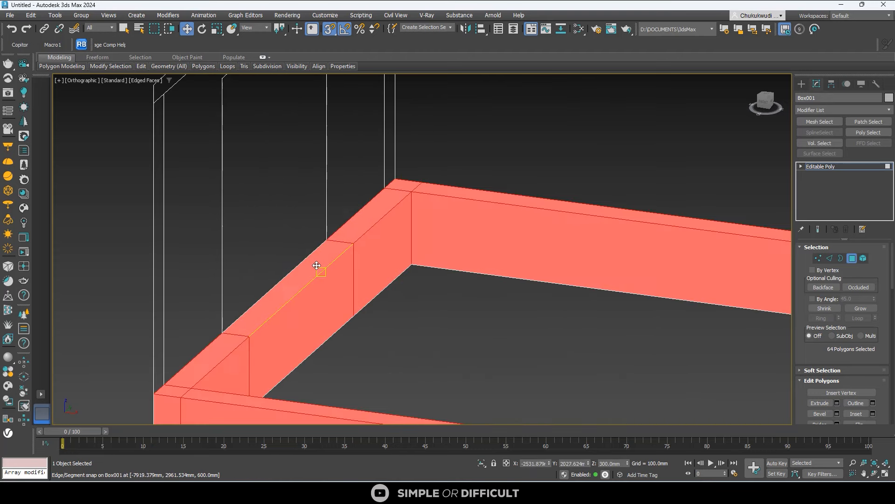
key(ctrl+d)
Step: Select all top polygons of the walls using By Angle at 45, with snapping off, and view the model from the right side
click(318, 266)
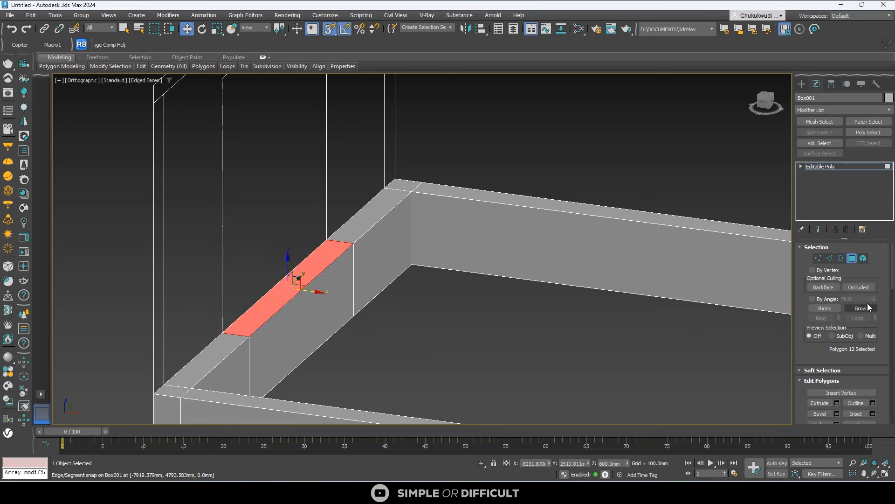
click(816, 299)
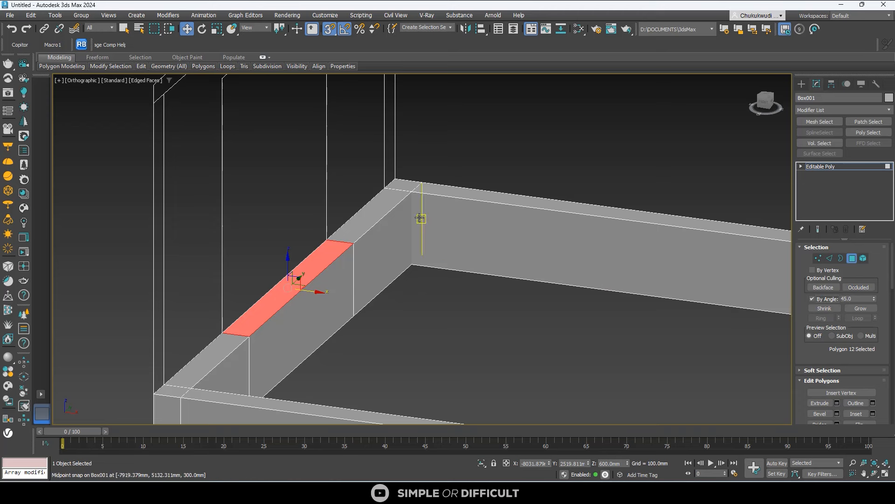
scroll(366, 220, up, 2)
scroll(367, 220, up, 1)
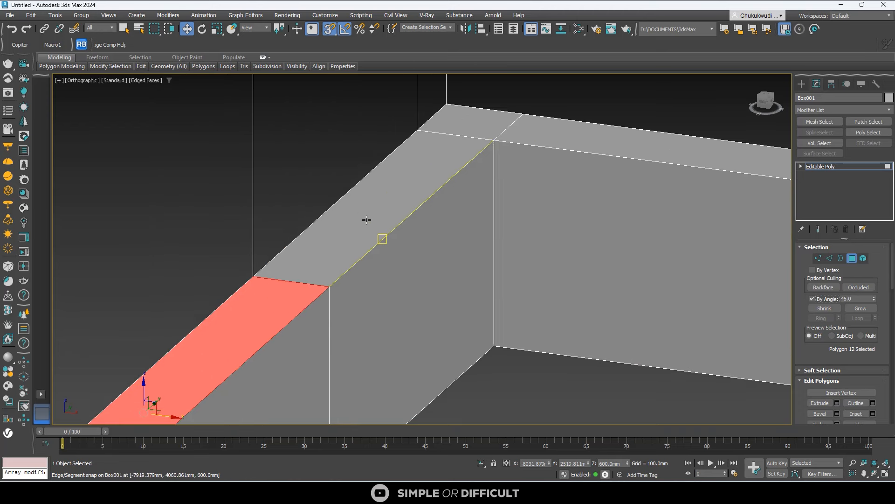
scroll(367, 220, down, 4)
click(366, 219)
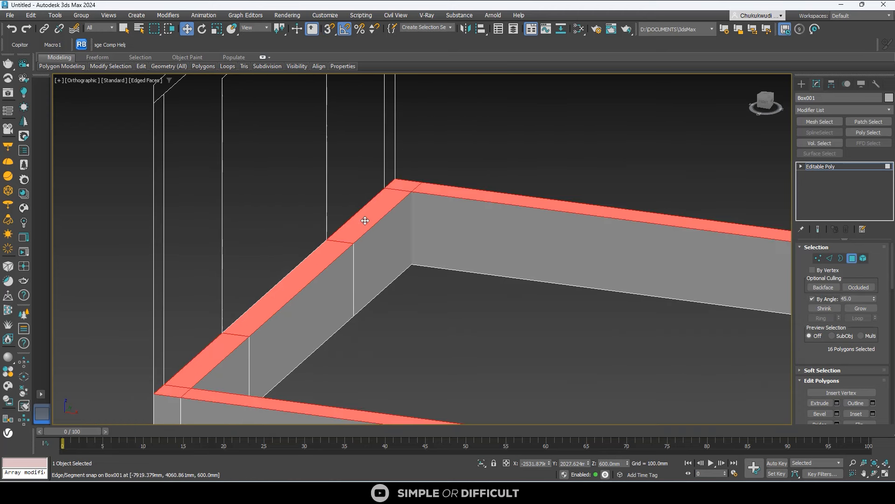
scroll(366, 219, down, 2)
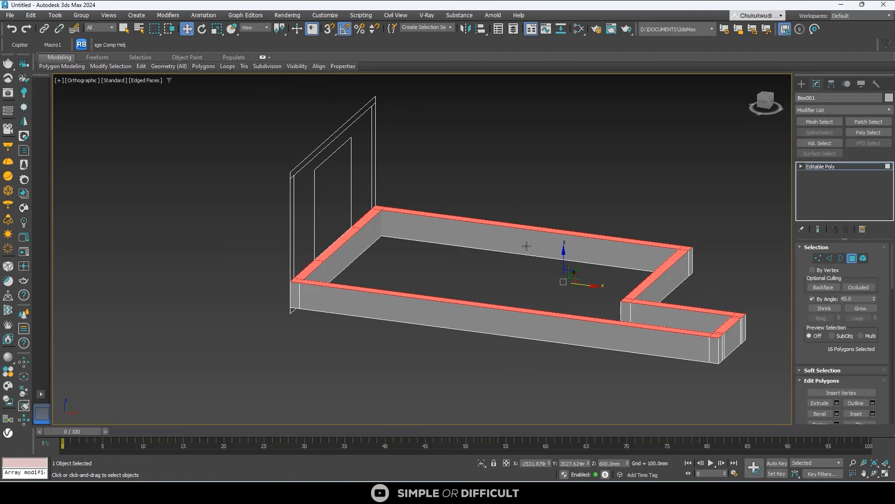
click(773, 107)
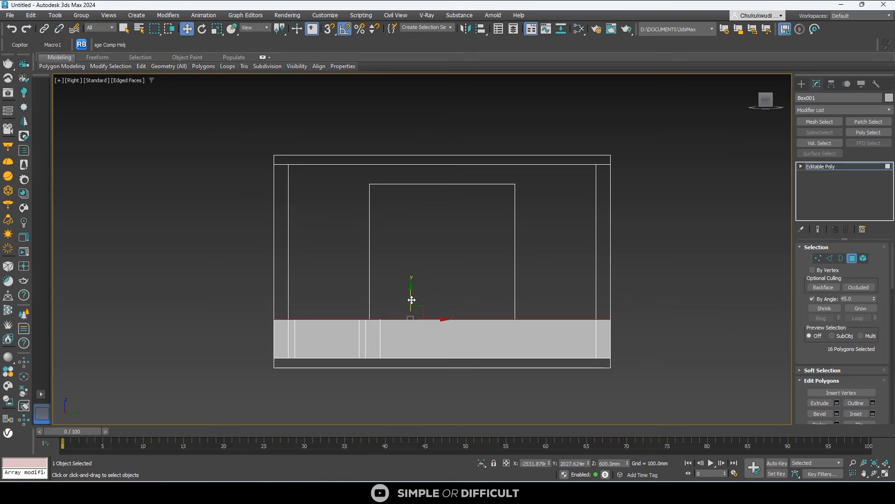
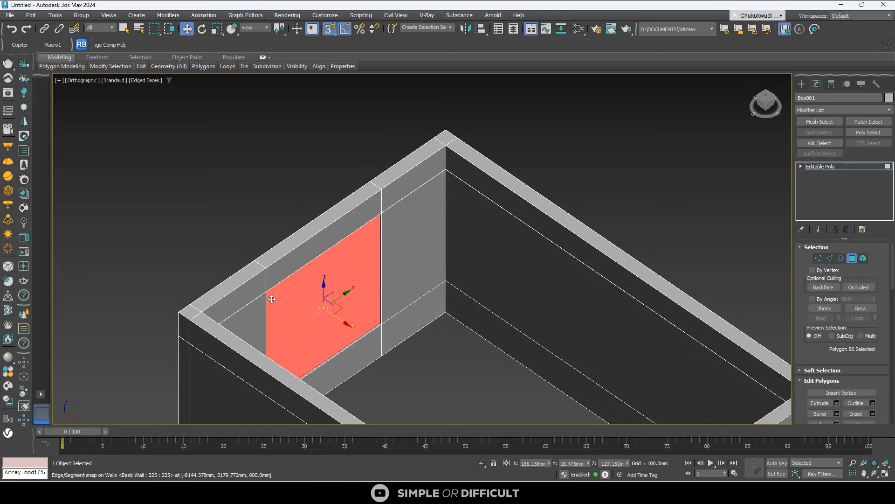
Step: Try deleting the inner window polygon on the west wall, and undo the window polygon deletions
drag(340, 320, 146, 255)
key(Delete)
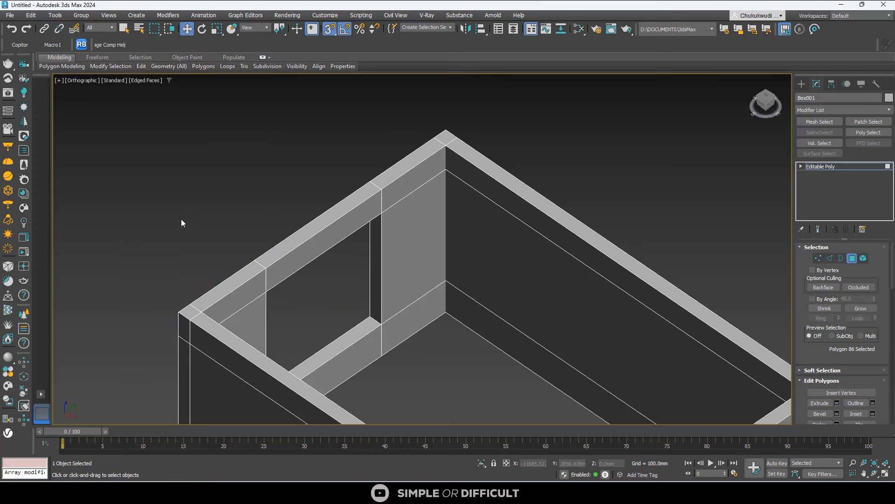
scroll(348, 251, down, 3)
key(ctrl+z)
key(ctrl+z)
key(ctrl+z)
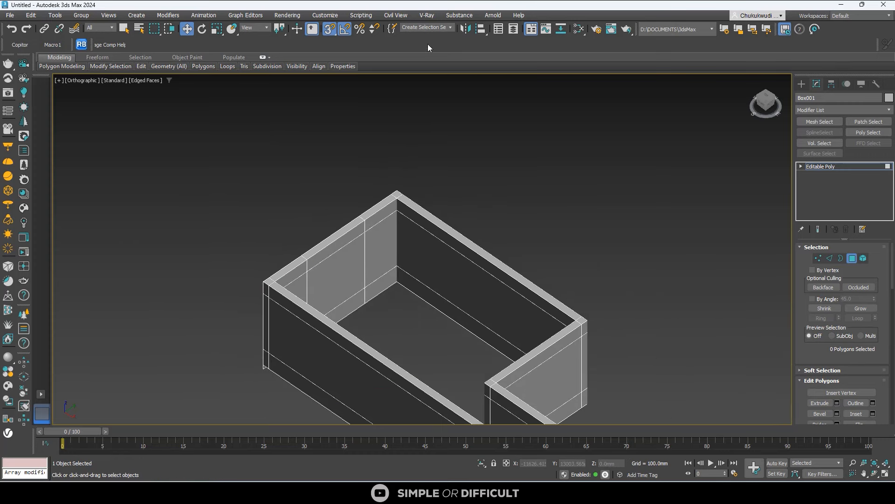
Step: Select the inner and outer window polygons on the west wall and bridge them to cut the window opening
click(349, 256)
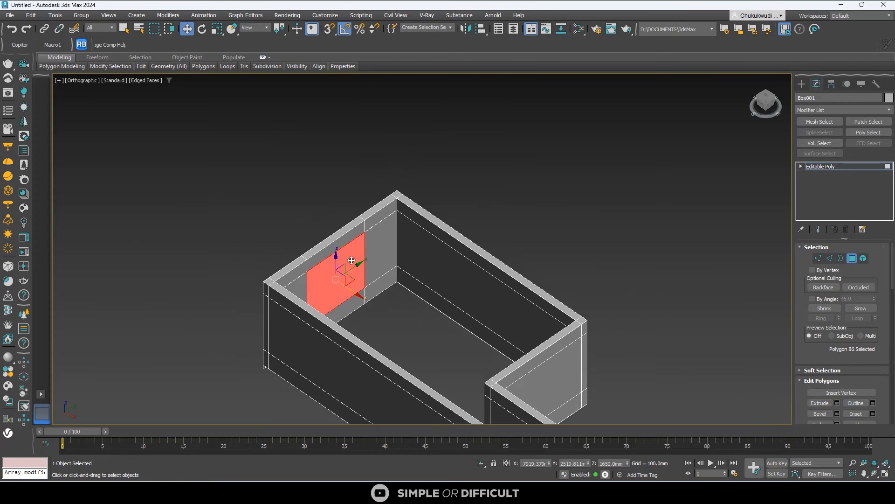
alt+middle_drag(340, 276, 429, 289)
ctrl+click(333, 286)
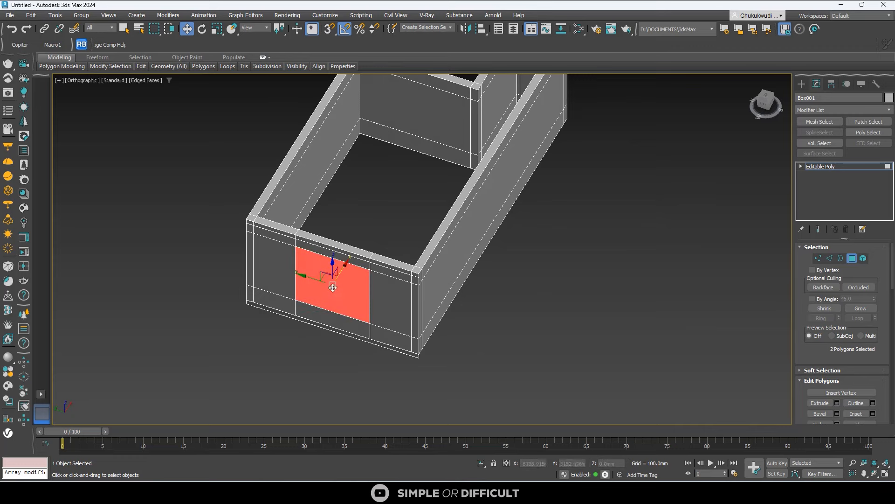
scroll(888, 410, down, 2)
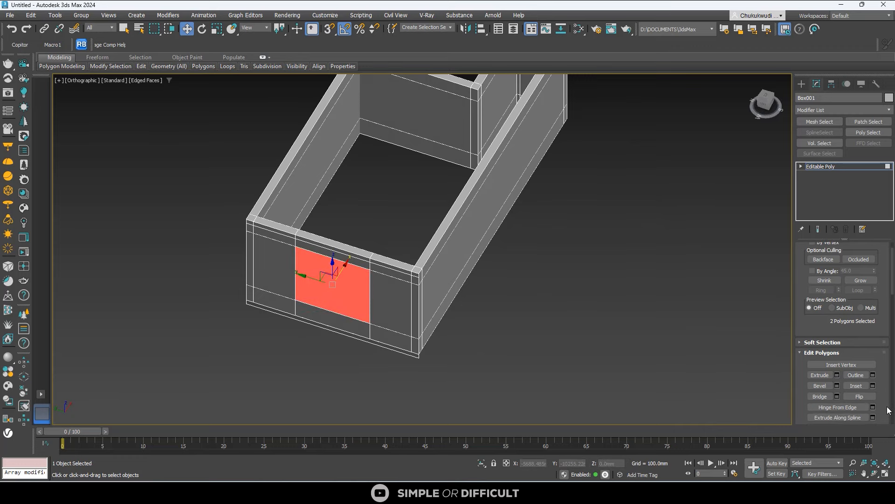
click(820, 395)
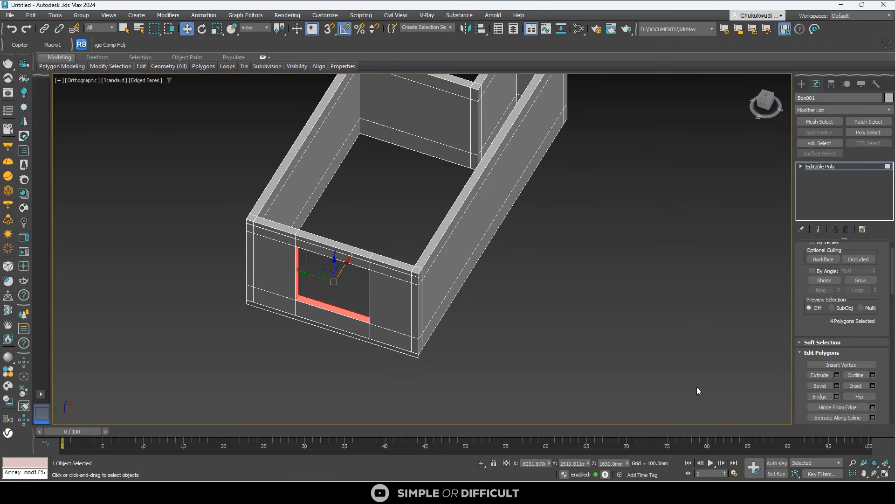
Step: Examine the bridged window opening and the base of the inner walls from several angles
scroll(333, 303, up, 2)
scroll(334, 303, up, 2)
alt+middle_drag(333, 303, 501, 248)
alt+middle_drag(562, 254, 547, 268)
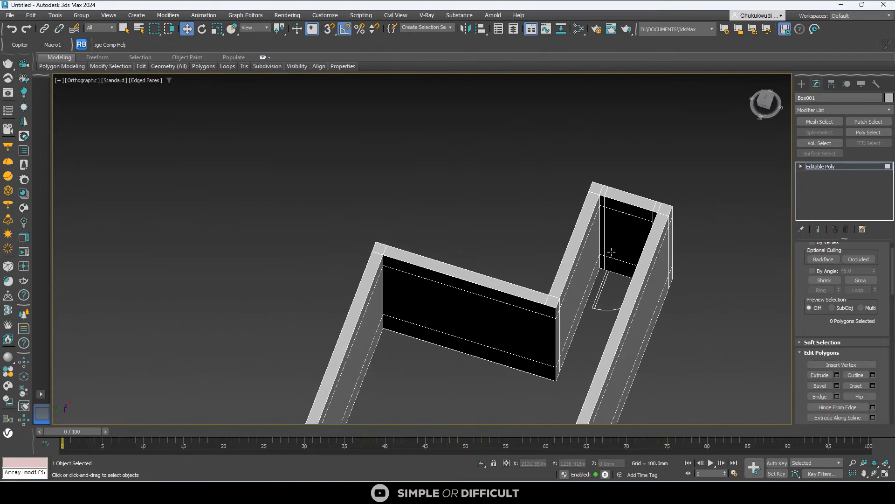
middle_drag(490, 258, 464, 178)
scroll(394, 171, up, 4)
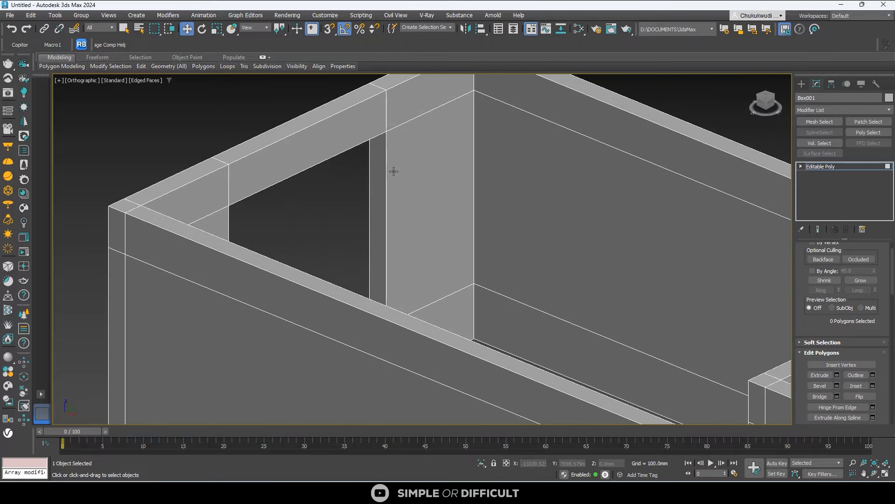
scroll(406, 181, down, 5)
alt+middle_drag(406, 182, 407, 222)
scroll(368, 214, up, 6)
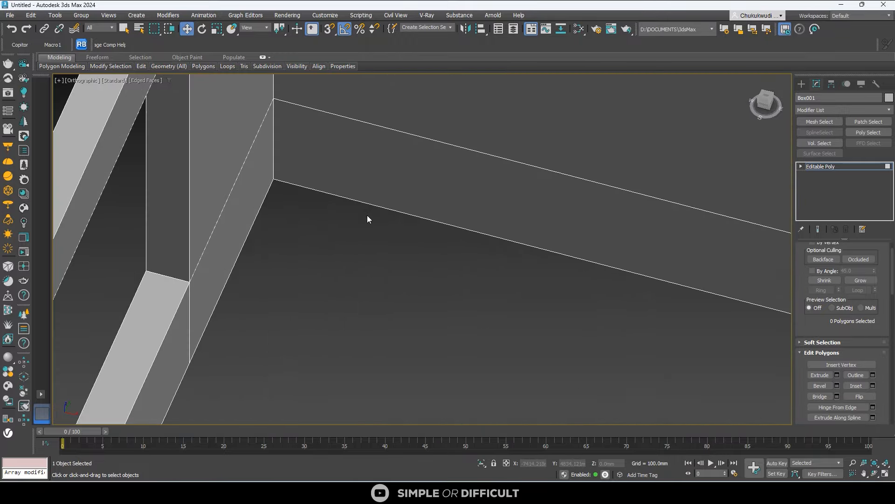
scroll(337, 212, down, 3)
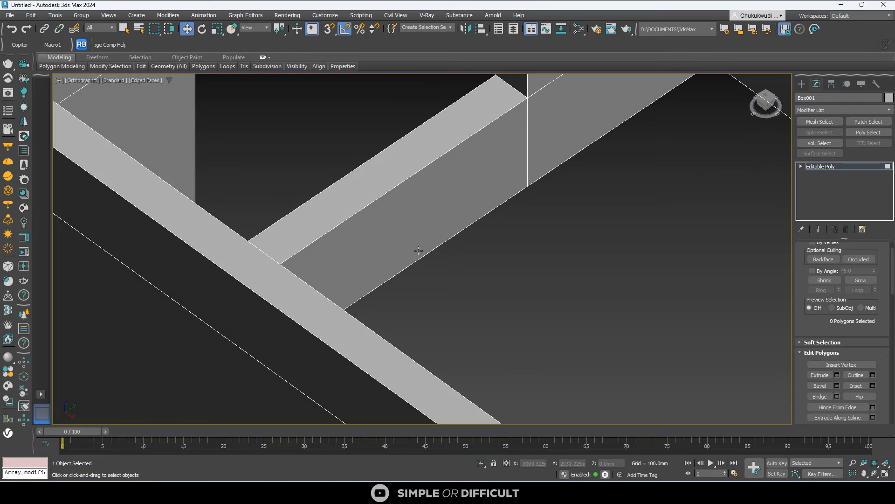
scroll(418, 250, down, 5)
Step: At edge level, insert a horizontal edge loop around the inner walls just above their base with Swift Loop
key(2)
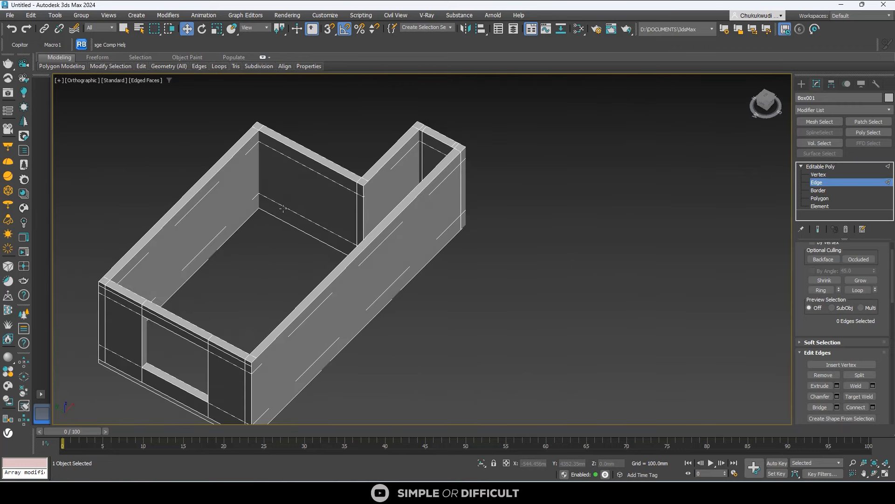
click(268, 56)
click(262, 57)
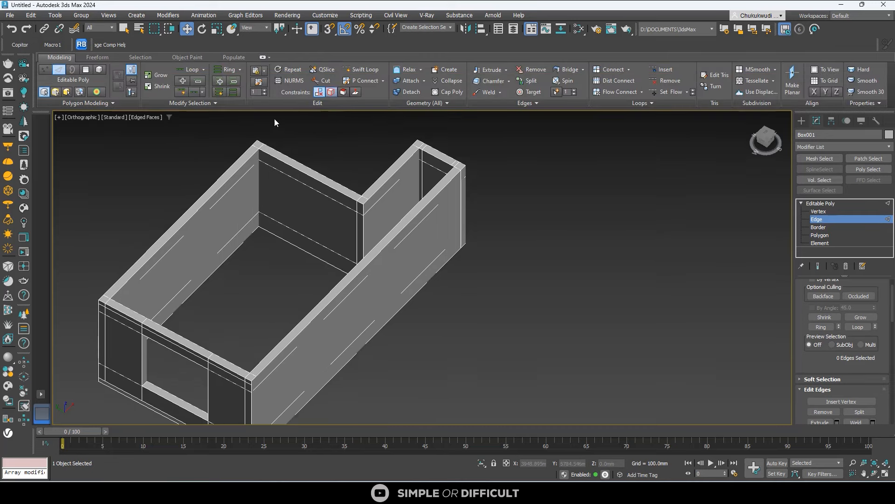
click(365, 71)
scroll(210, 274, up, 5)
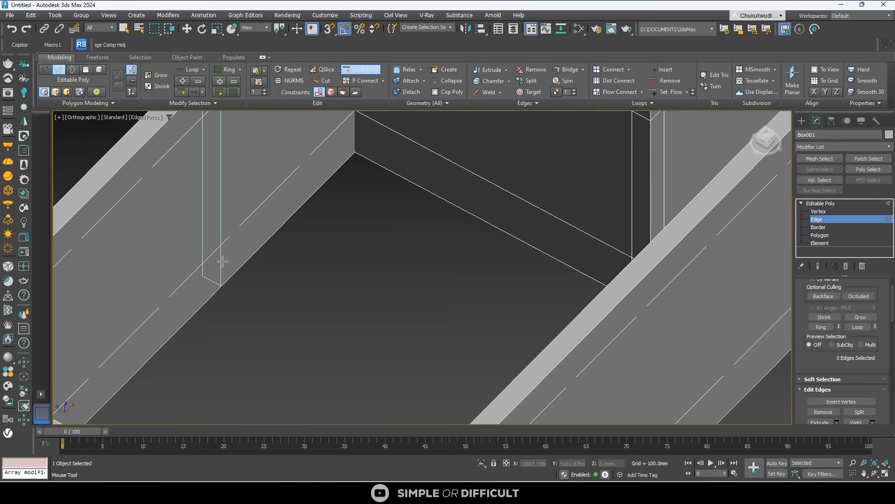
scroll(486, 182, down, 4)
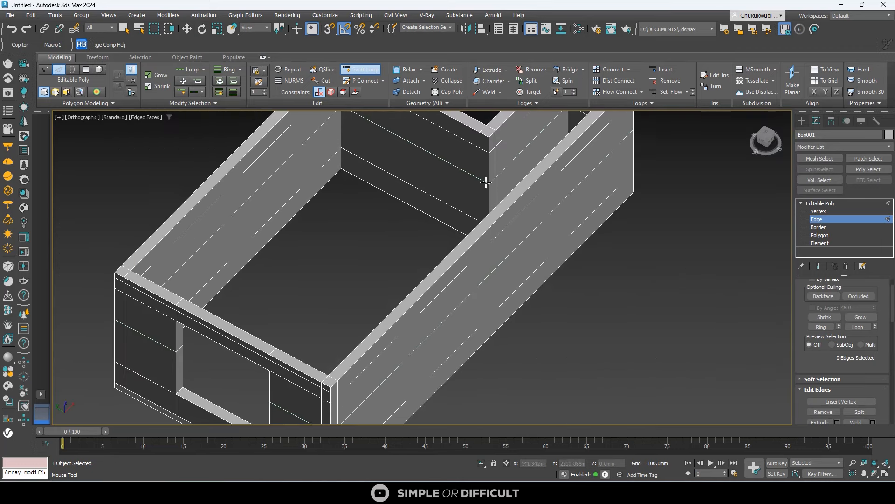
alt+middle_drag(490, 194, 445, 215)
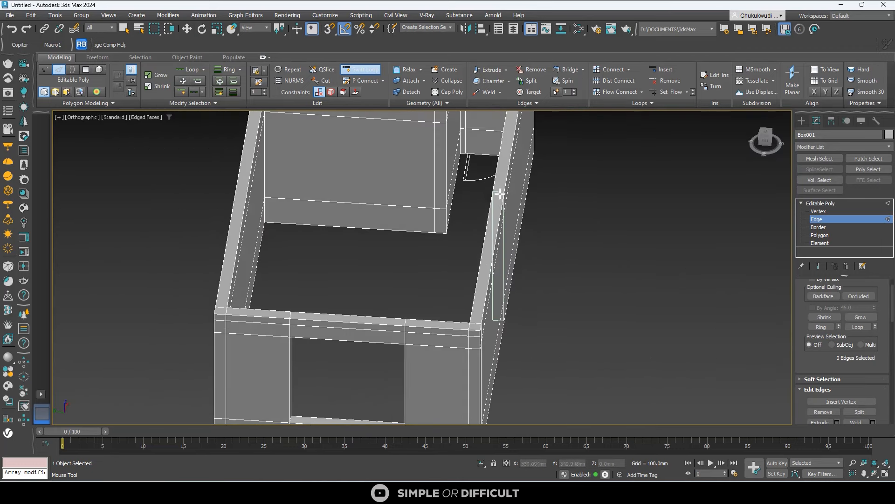
click(457, 232)
Step: Create a Linear shape named Shape001 from the selected edge loop near the base of the inner walls
scroll(457, 232, down, 2)
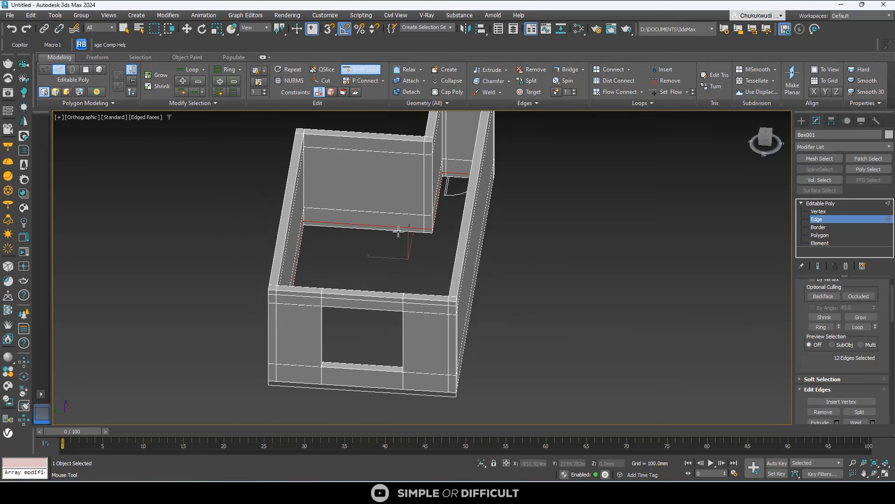
scroll(459, 232, up, 5)
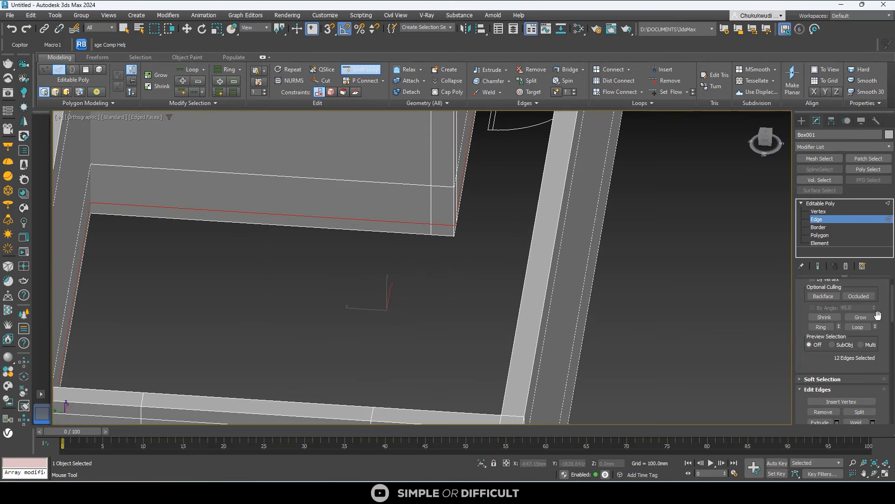
scroll(367, 198, down, 2)
scroll(367, 199, down, 3)
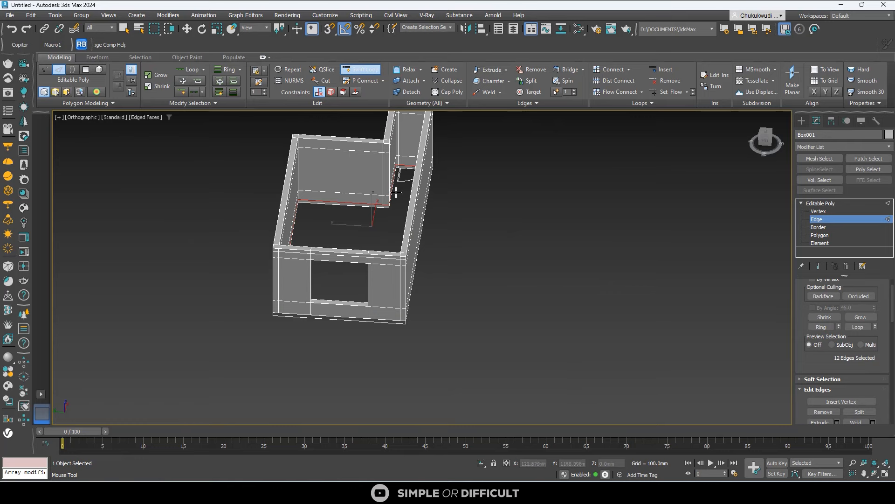
scroll(395, 201, up, 4)
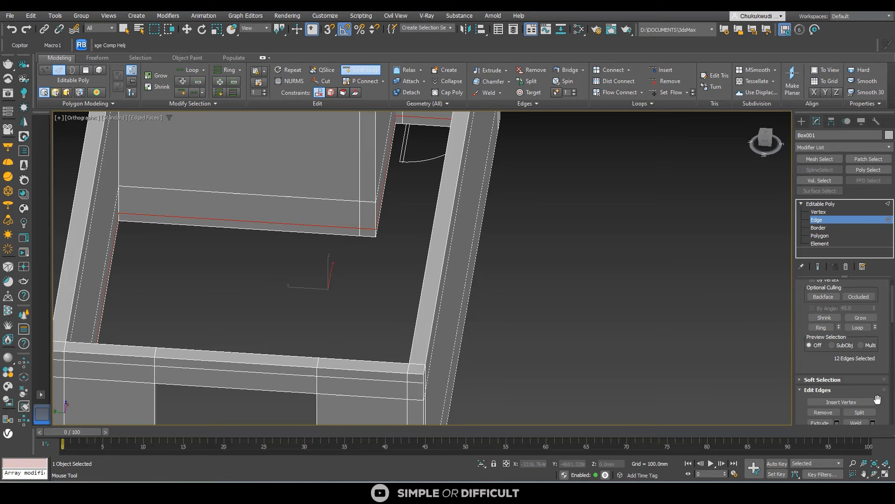
scroll(877, 399, down, 2)
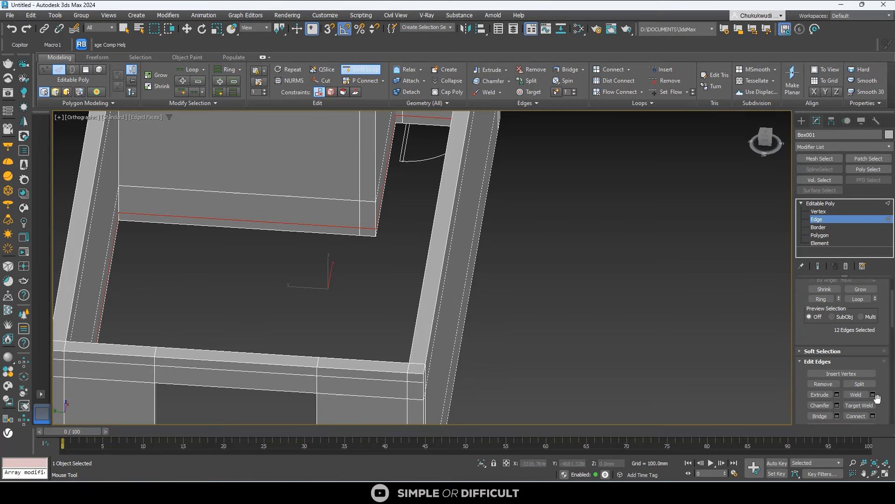
scroll(877, 400, down, 2)
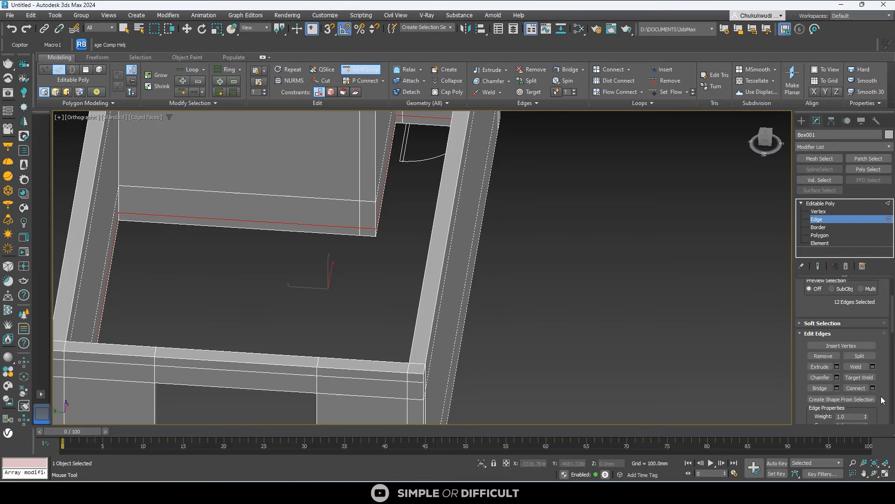
click(863, 400)
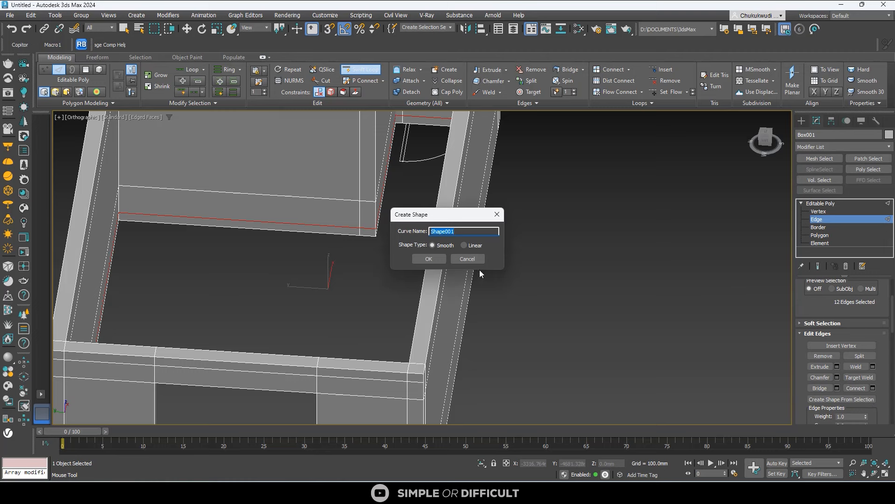
click(474, 245)
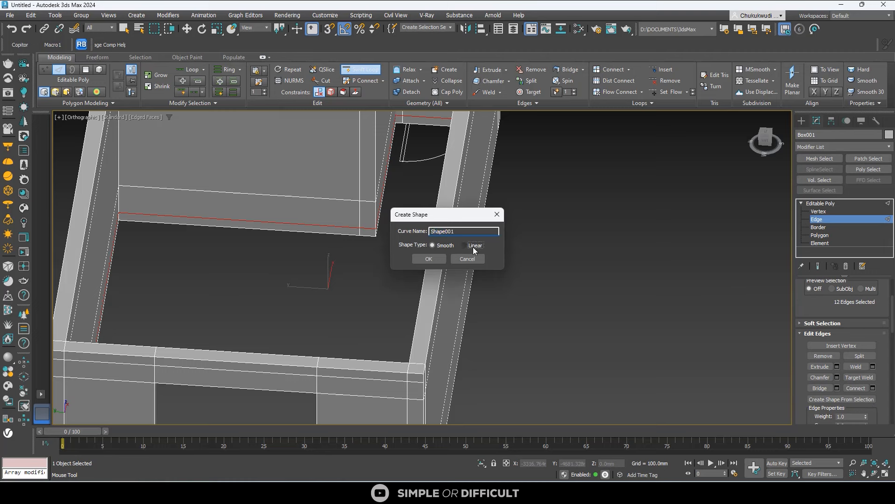
click(428, 259)
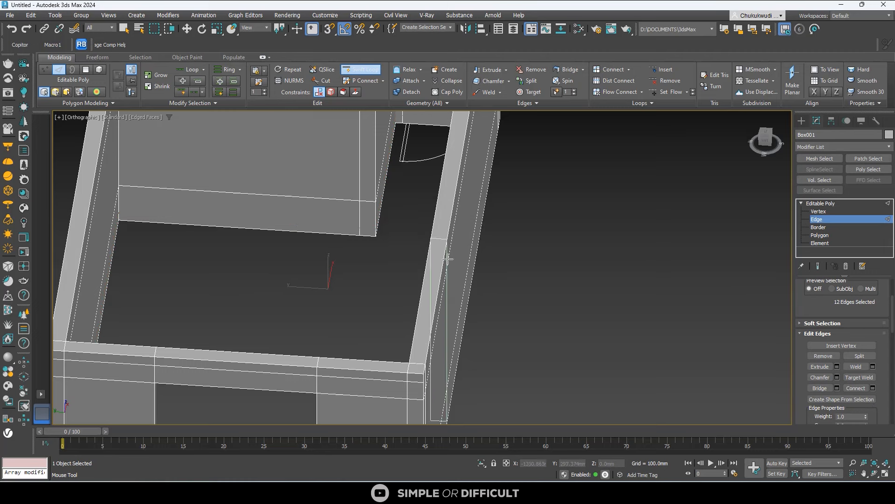
Step: Leave Swift Loop and edge editing, switch the viewport to wireframe, and select the new outline shape inside the walls
click(186, 28)
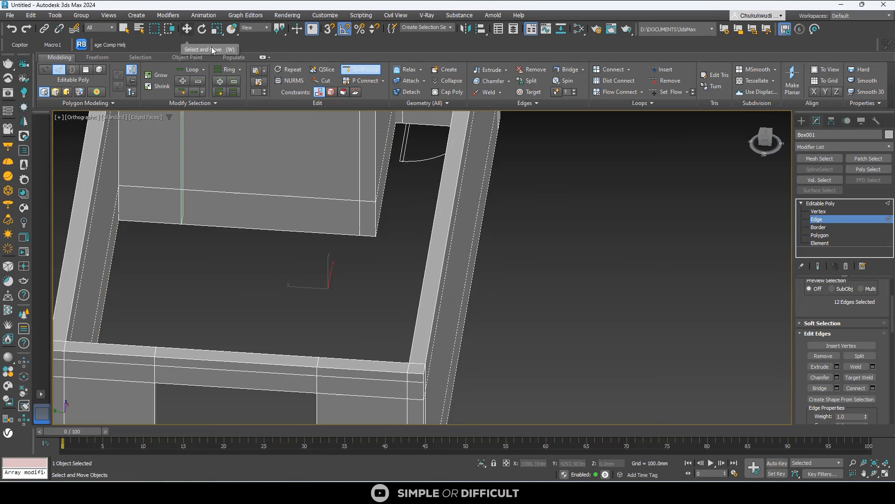
click(379, 258)
key(F3)
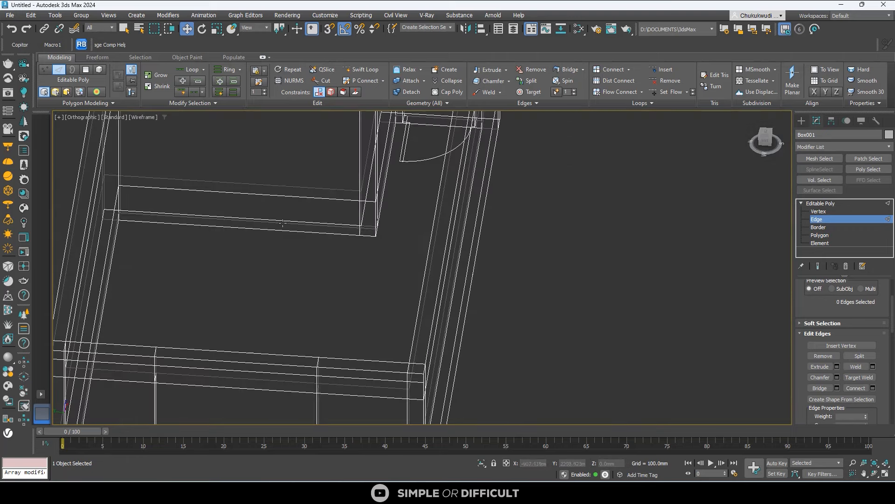
scroll(234, 187, down, 4)
alt+middle_drag(274, 236, 425, 176)
scroll(308, 166, up, 3)
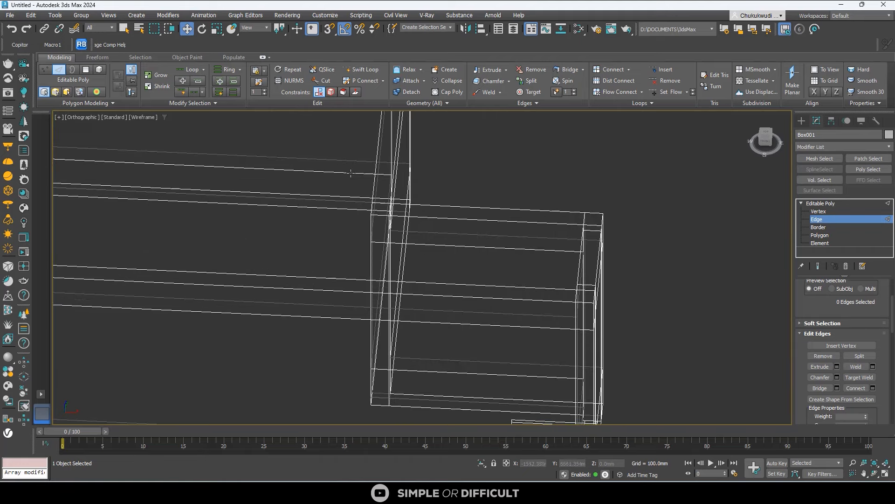
click(801, 120)
click(747, 150)
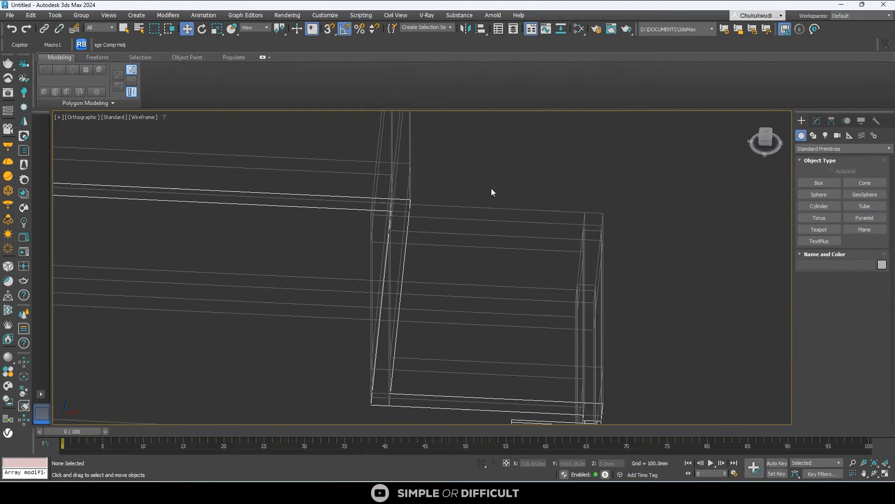
click(337, 199)
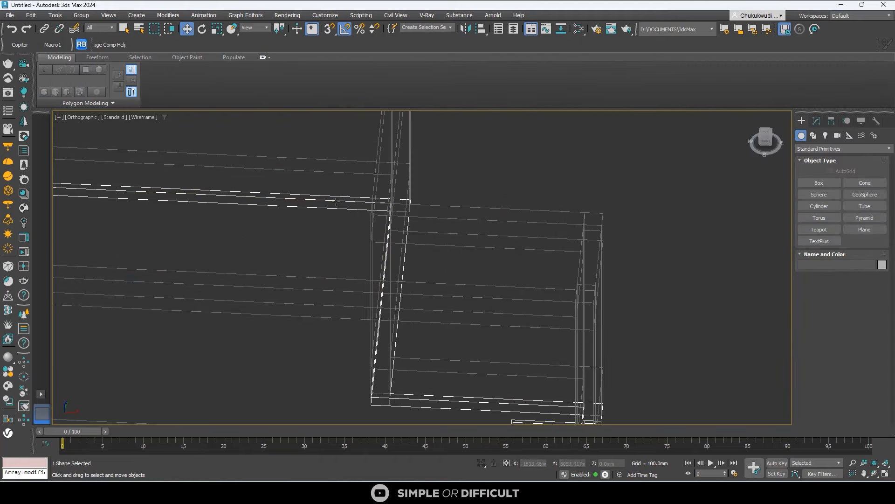
Step: Isolate the outline shape to inspect it on its own, and end the isolation
scroll(338, 201, down, 5)
alt+middle_drag(337, 201, 416, 203)
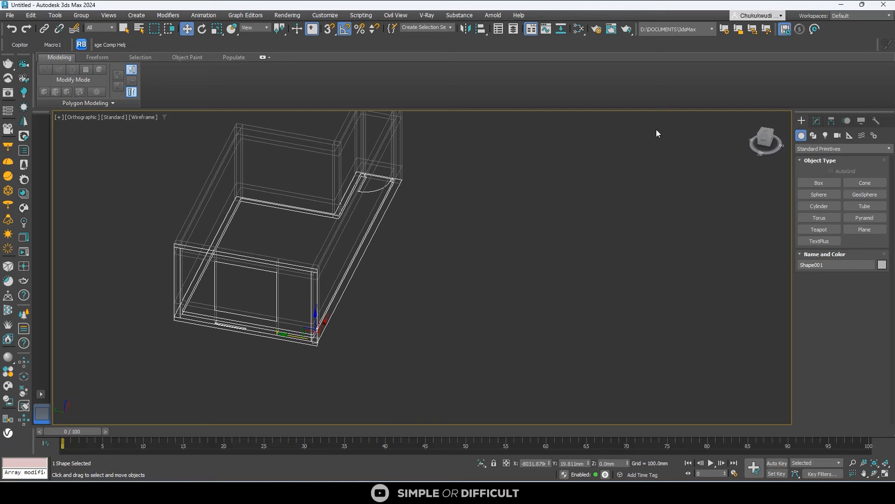
click(485, 462)
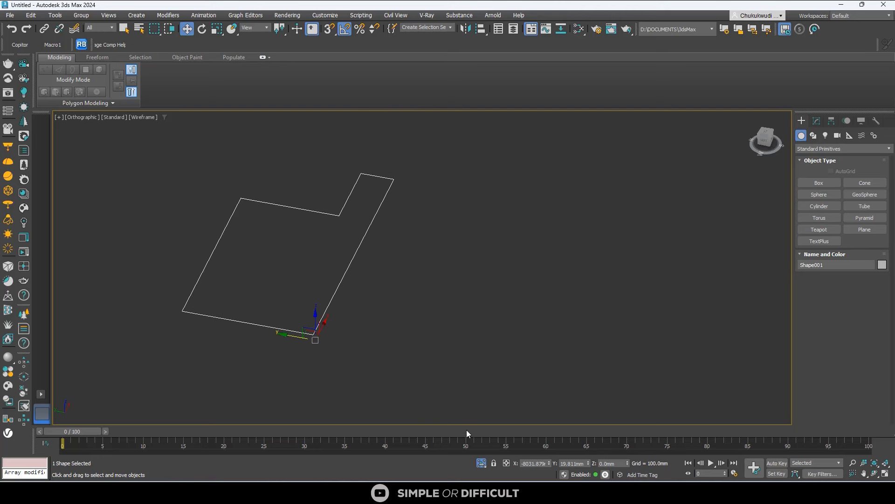
click(433, 307)
click(345, 279)
click(482, 463)
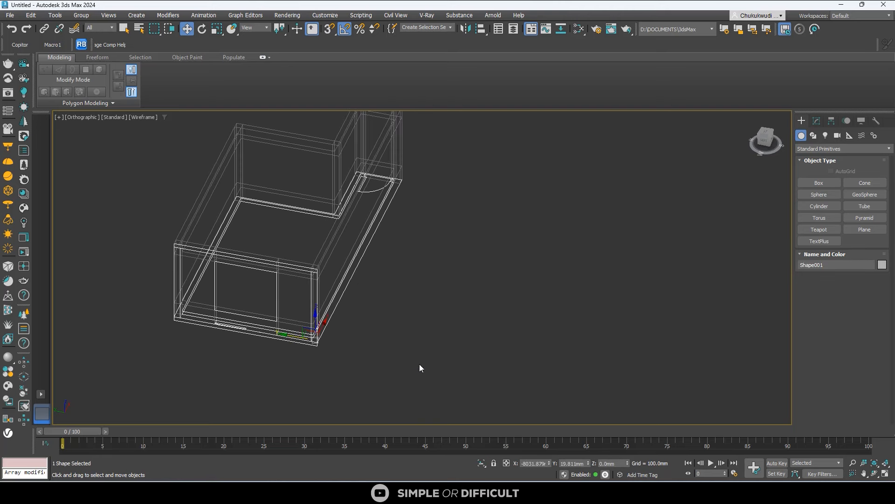
Step: In the Left view, move the outline shape down and snap it to the base of the walls
click(764, 140)
scroll(371, 247, up, 5)
scroll(371, 246, up, 2)
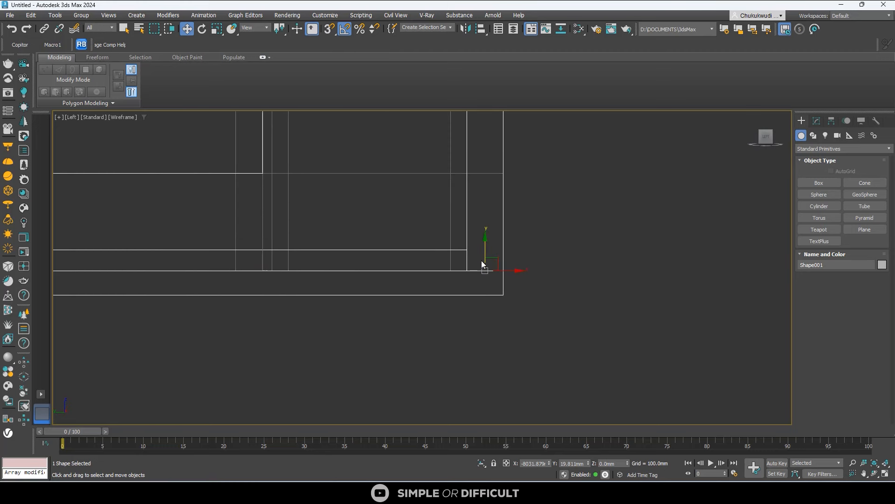
drag(483, 248, 478, 282)
scroll(463, 256, up, 4)
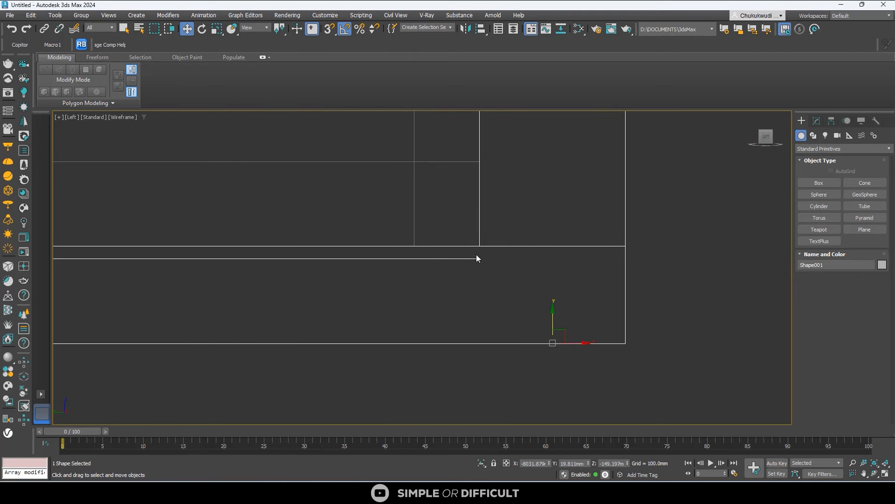
key(s)
drag(478, 260, 517, 245)
Step: Isolate the outline shape, show its modify settings, and view it from the front
scroll(471, 264, down, 4)
alt+middle_drag(471, 265, 459, 306)
scroll(459, 306, down, 8)
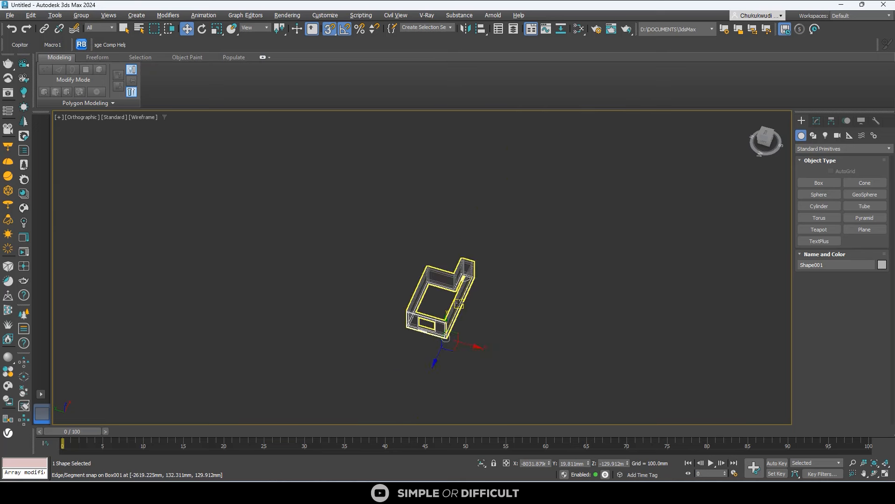
click(484, 463)
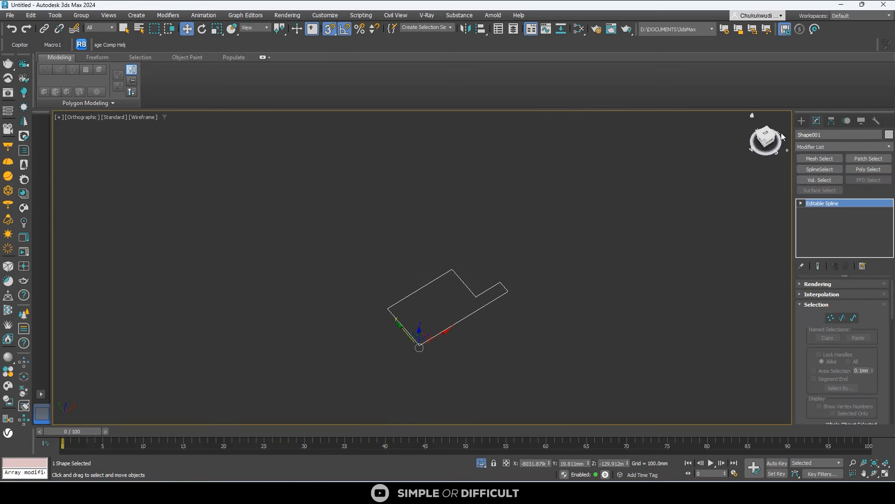
click(770, 145)
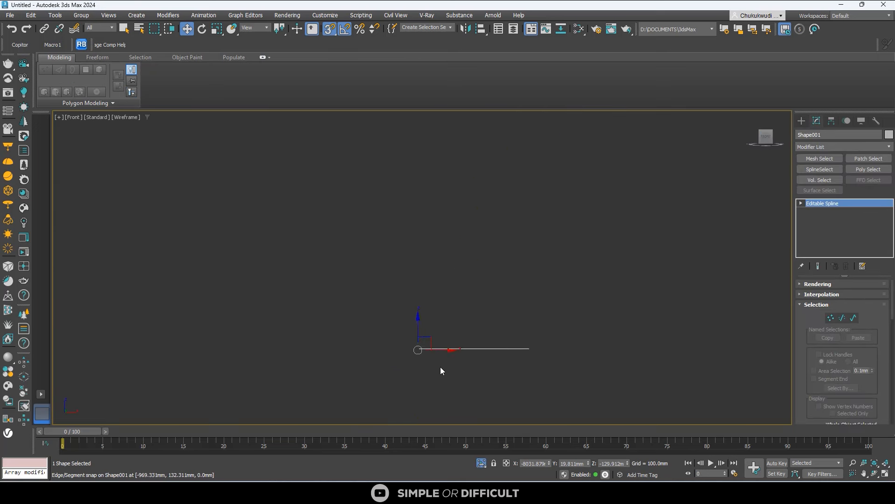
Step: Turn off snapping and make an independent copy of the floor outline shape slightly below the original in the front view
scroll(381, 315, up, 3)
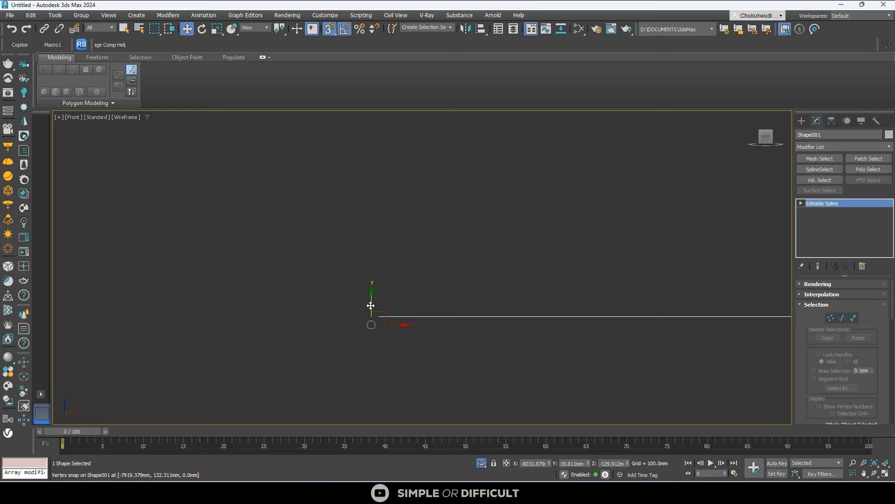
shift+drag(371, 305, 370, 327)
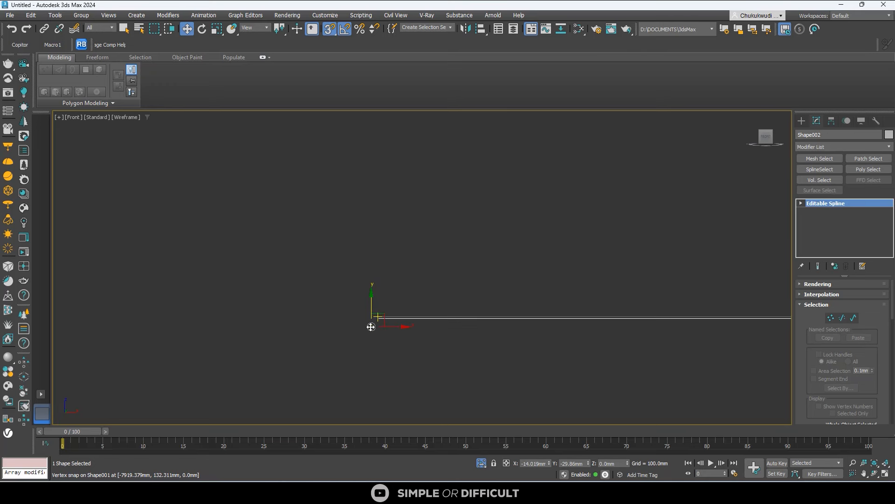
right_click(371, 326)
key(s)
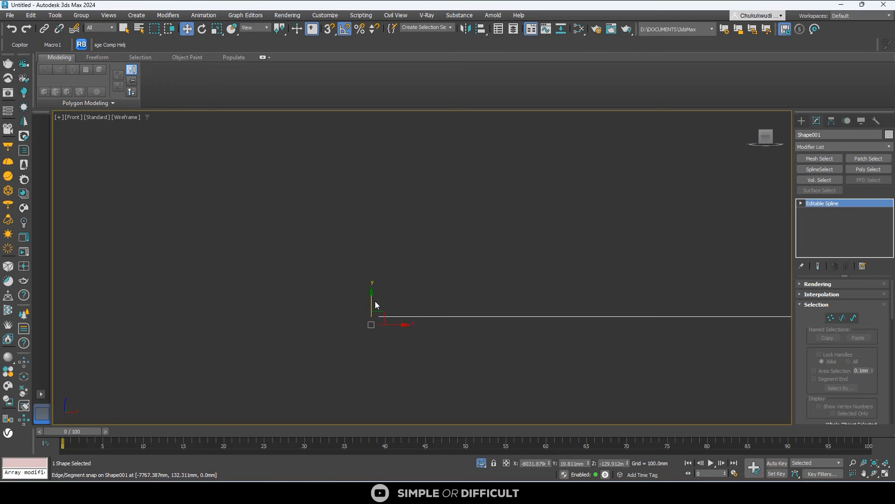
shift+drag(375, 301, 375, 311)
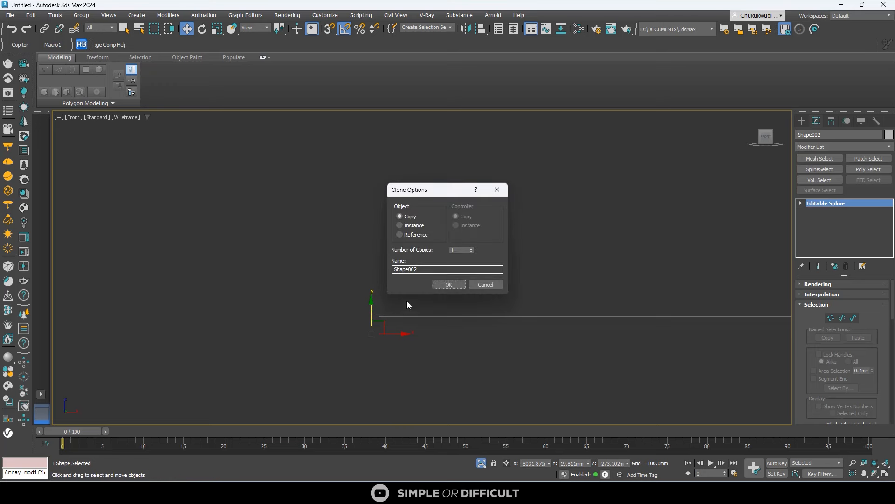
click(450, 285)
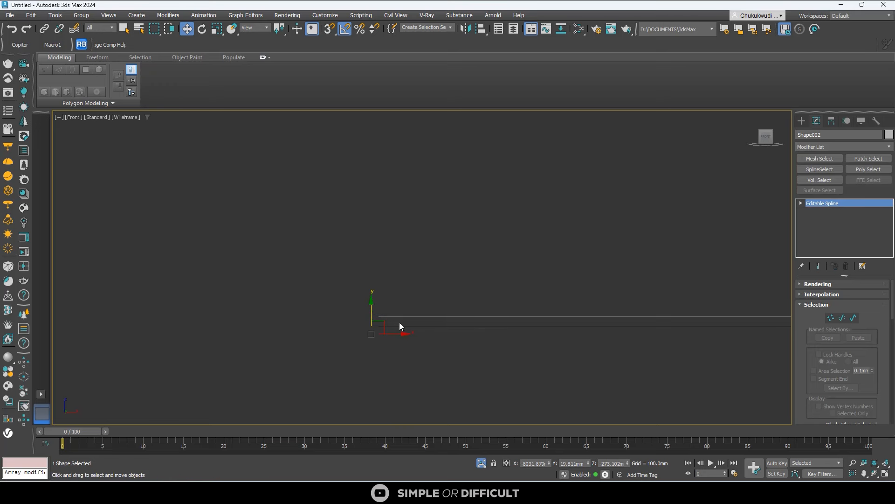
Step: Apply an Extrude modifier to the lower outline copy with an amount of 20 mm
alt+middle_drag(394, 326, 410, 335)
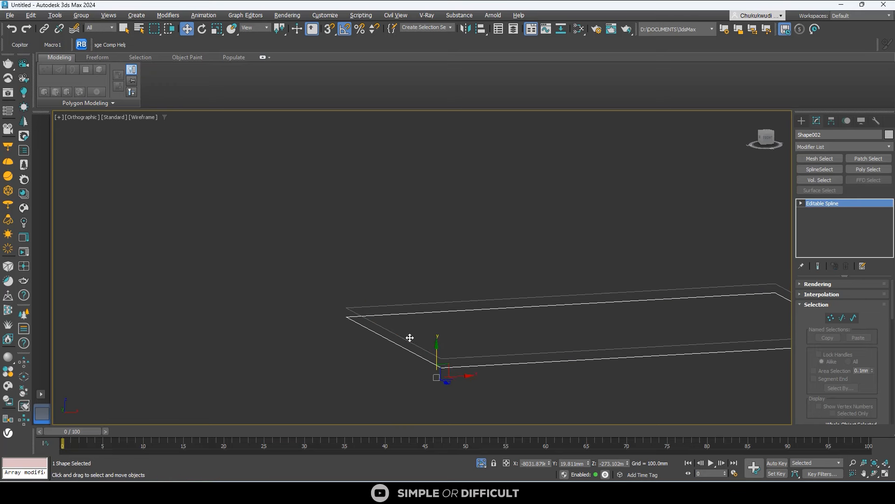
click(828, 146)
text(ex)
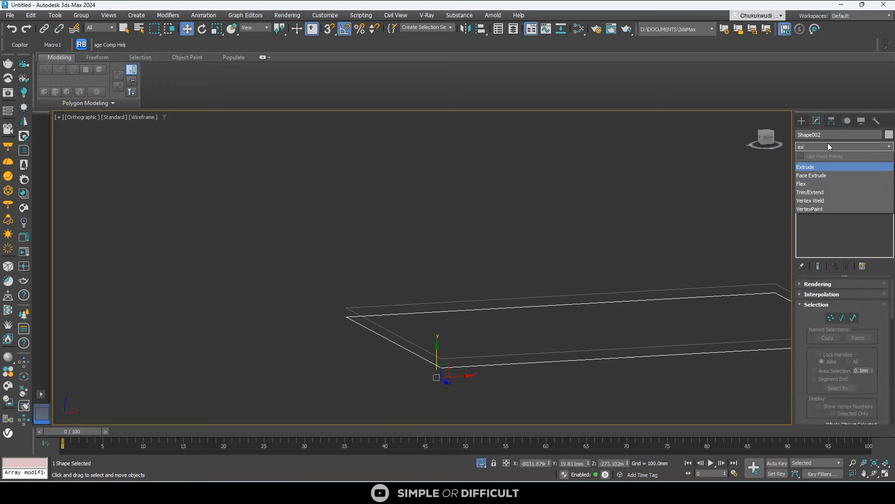
click(806, 167)
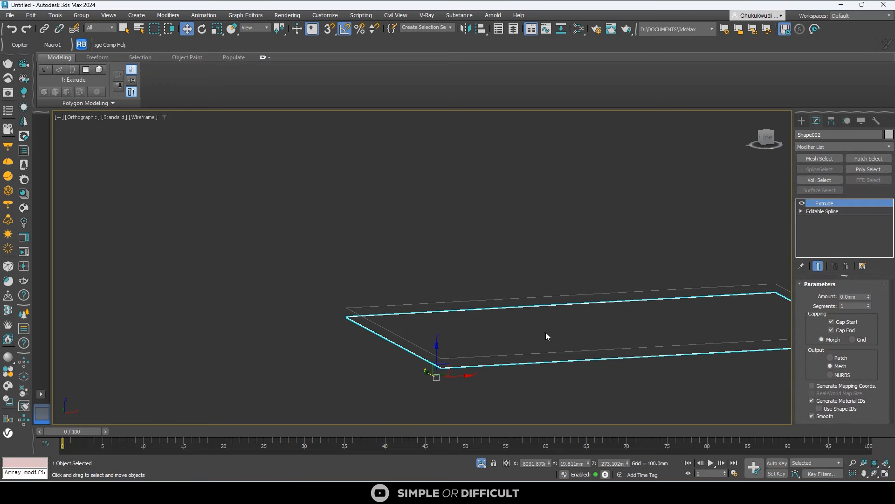
click(857, 297)
text(20)
key(Return)
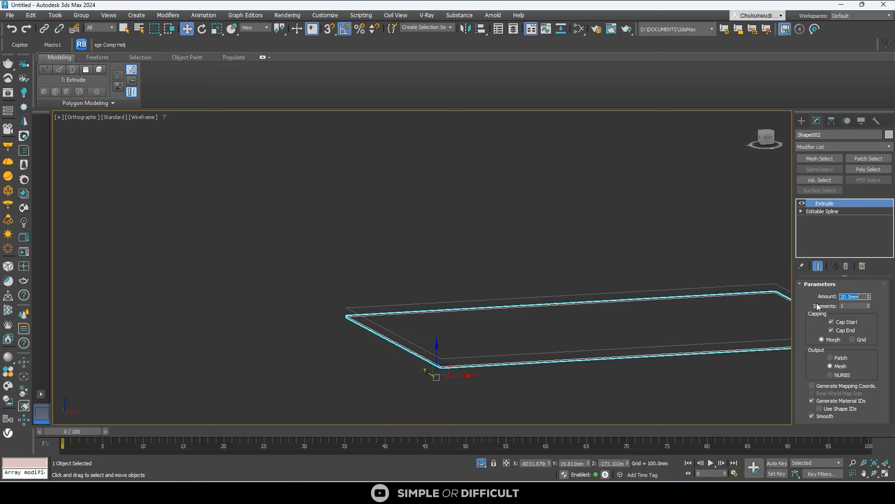
Step: Apply the FloorGenerator modifier to the upper, original outline shape and view it from the top
click(369, 295)
click(369, 306)
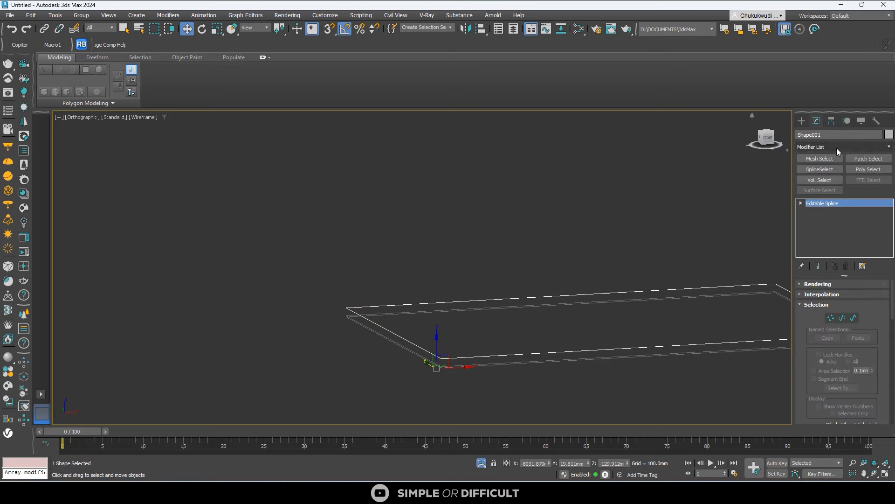
click(842, 146)
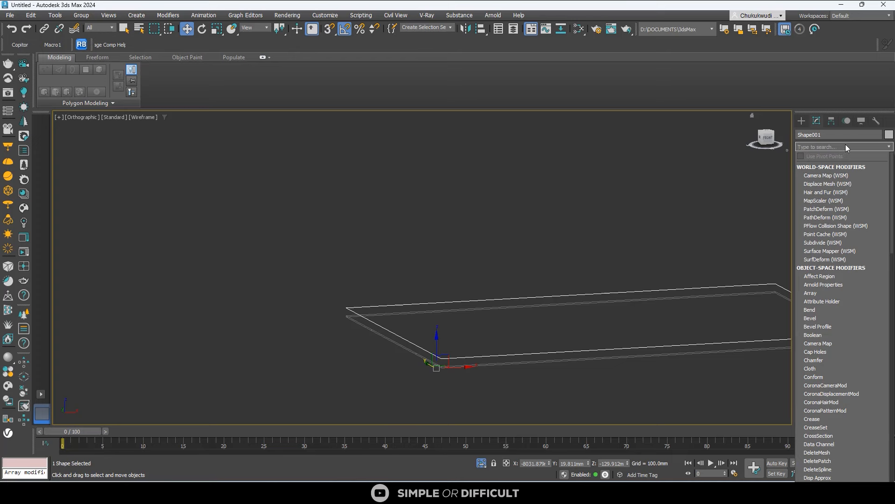
text(flo)
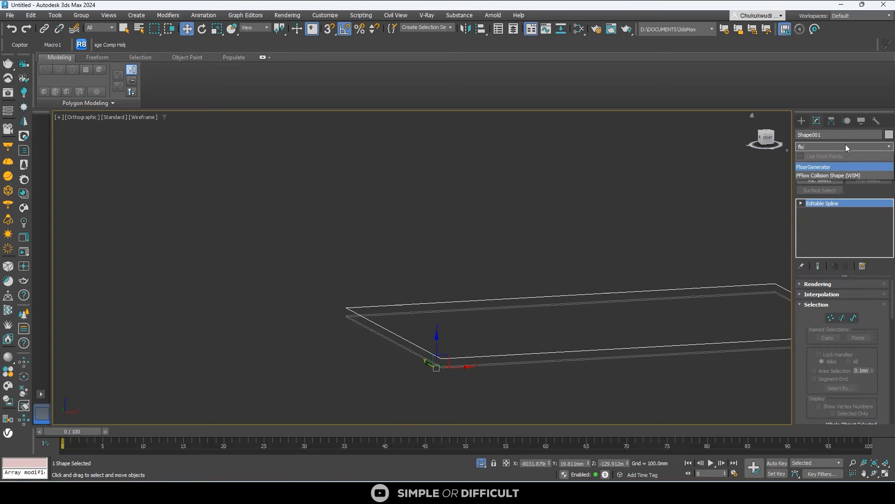
click(832, 166)
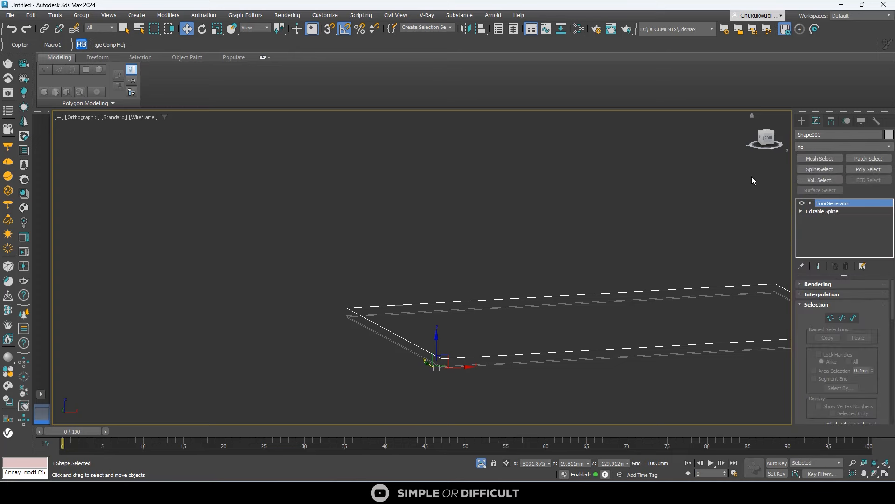
click(765, 135)
click(766, 135)
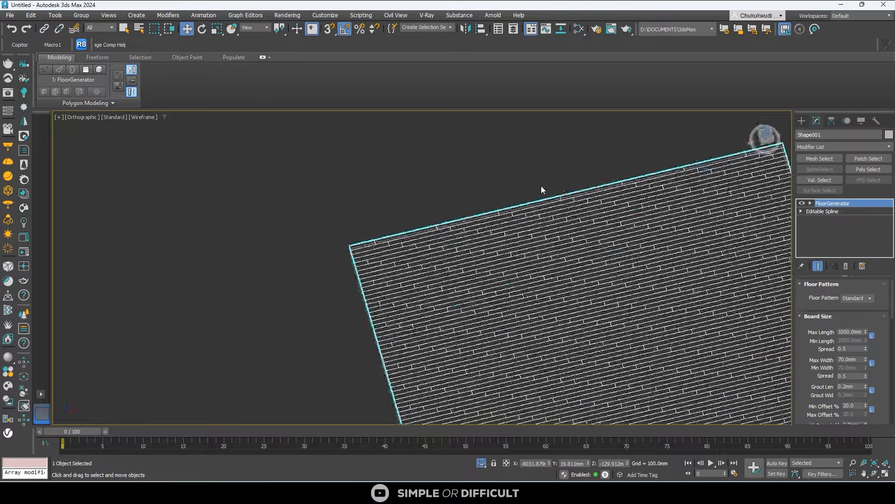
Step: Set the floor's maximum board length to 1200 mm and maximum board width to 120 mm
scroll(498, 190, down, 3)
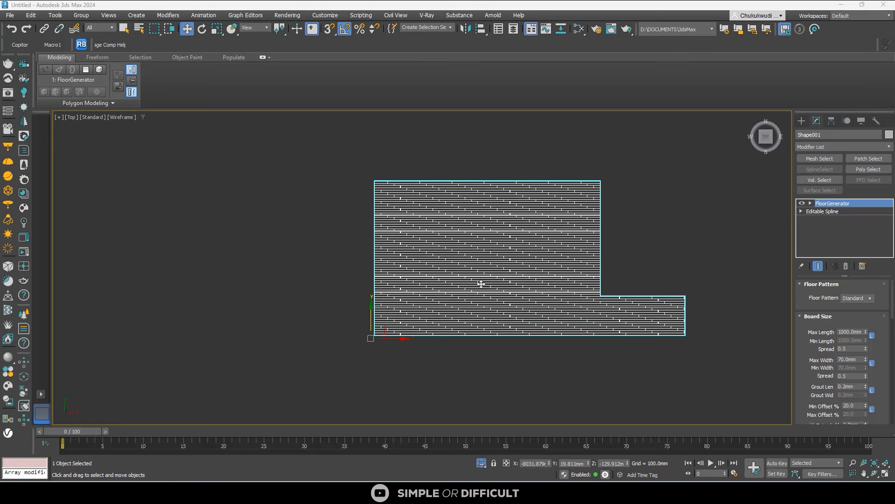
scroll(489, 269, up, 5)
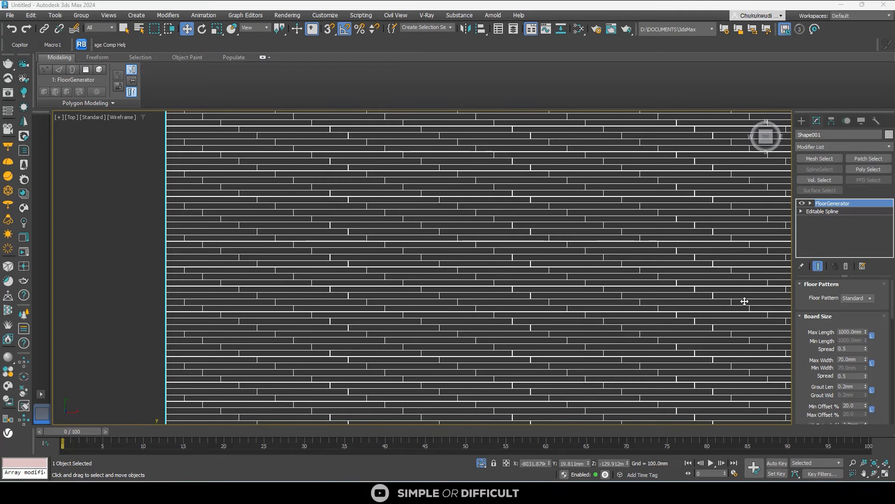
click(850, 331)
text(1200)
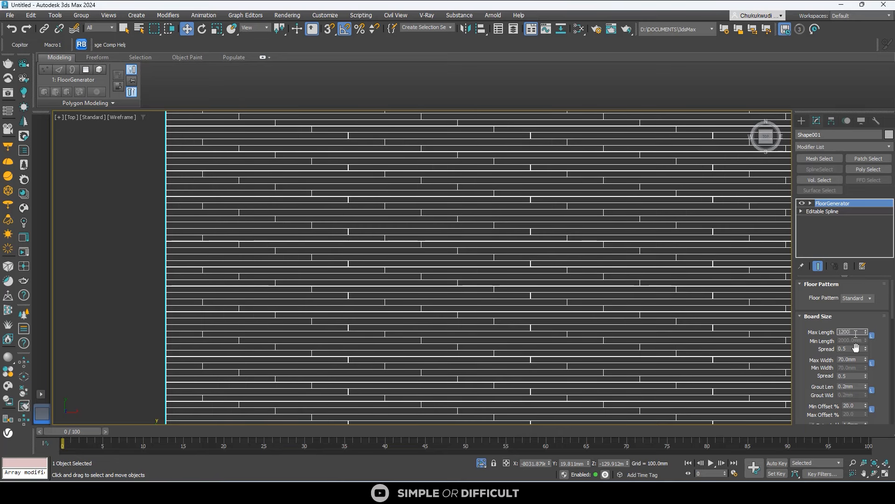
click(854, 359)
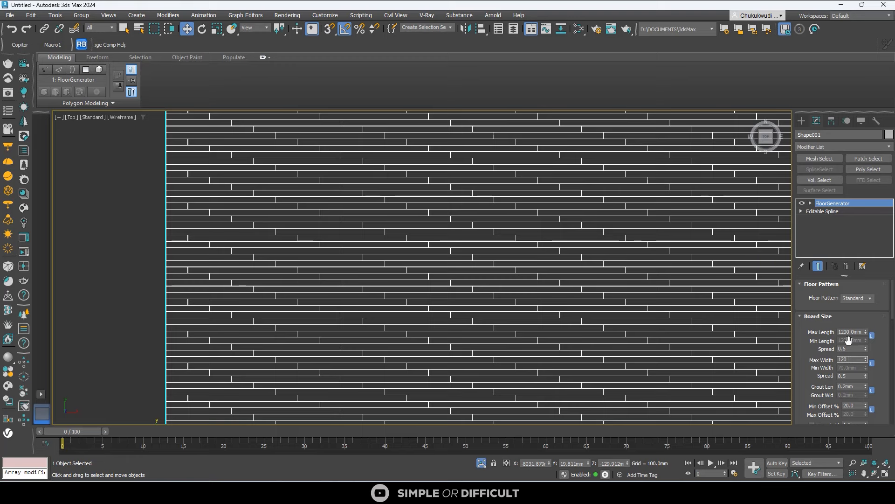
key(Return)
scroll(547, 254, down, 4)
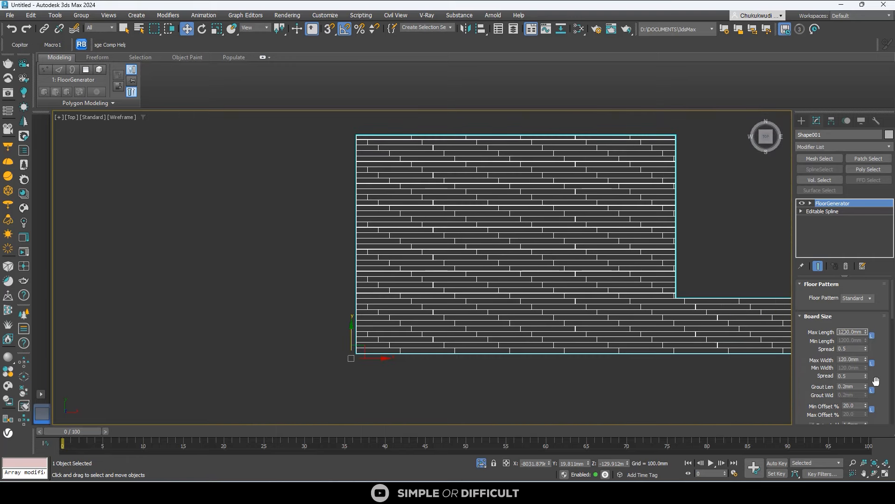
Step: Set the floorboards' extrude height to 8 mm and their bevel height to 2 mm
scroll(853, 380, down, 2)
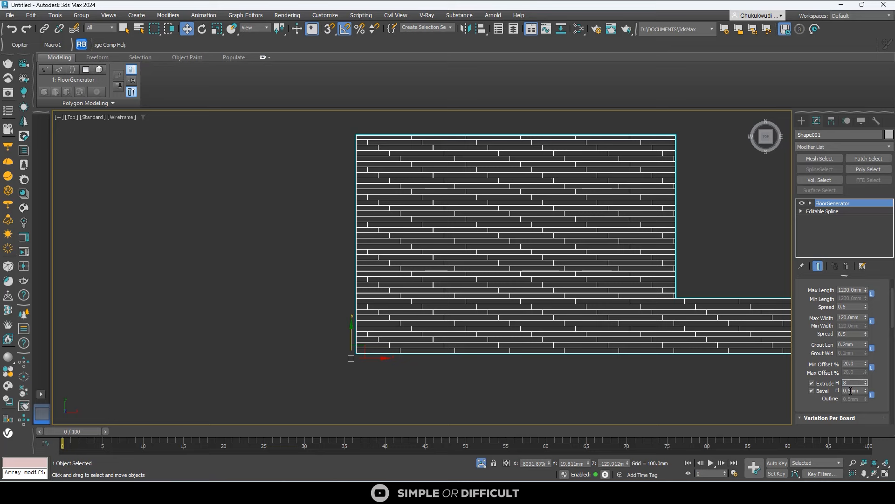
click(851, 391)
text(2)
key(Return)
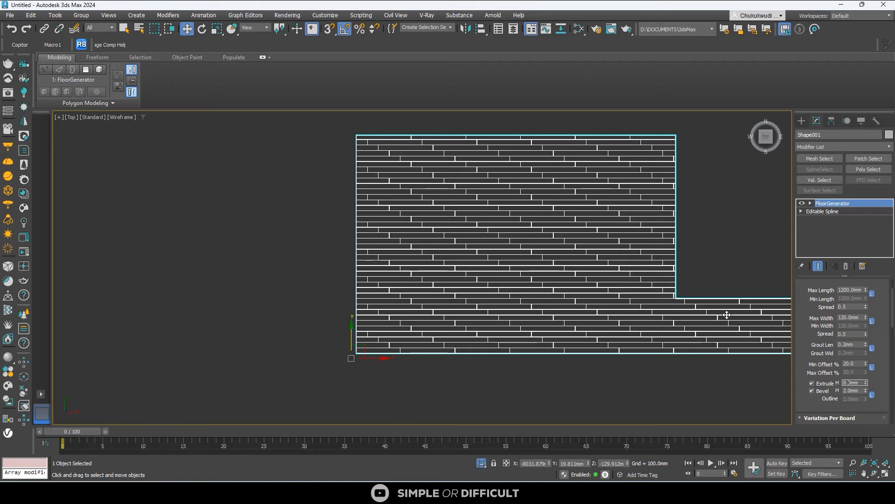
Step: In the front view, select the extruded slab and try to snap it up against the underside of the floorboards
scroll(670, 276, up, 5)
scroll(671, 276, up, 4)
key(f)
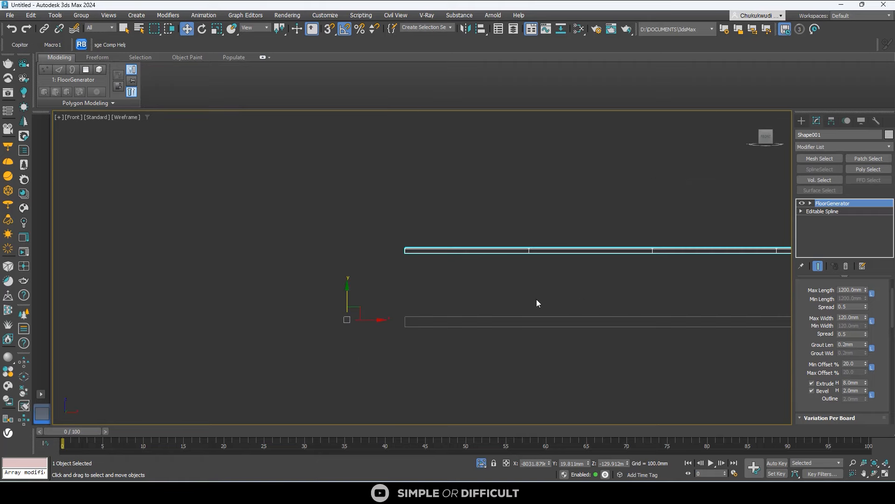
click(483, 319)
click(481, 317)
scroll(431, 321, down, 2)
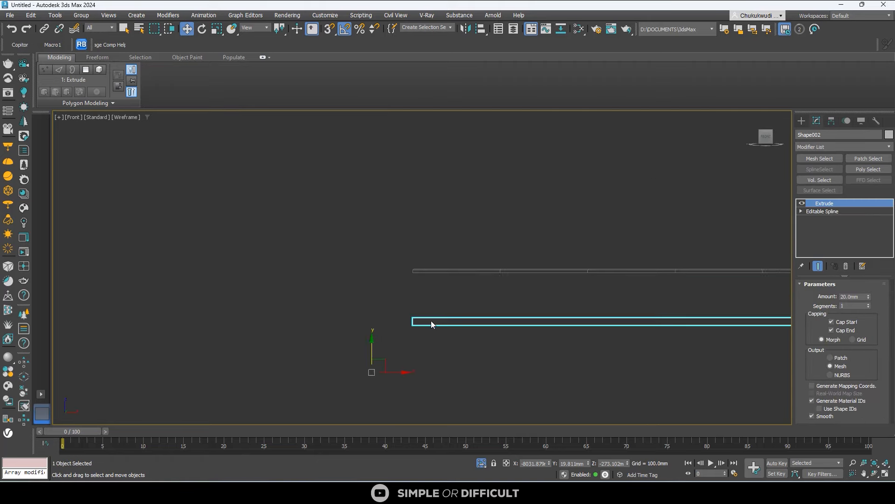
key(s)
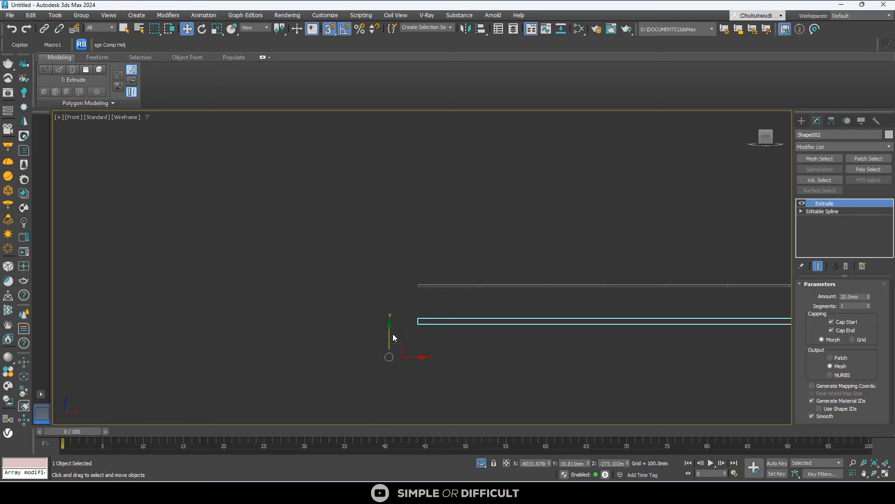
mouse_move(393, 336)
mouse_down()
mouse_move(387, 298)
mouse_move(389, 332)
mouse_up()
key(s)
scroll(374, 321, down, 3)
scroll(434, 303, up, 5)
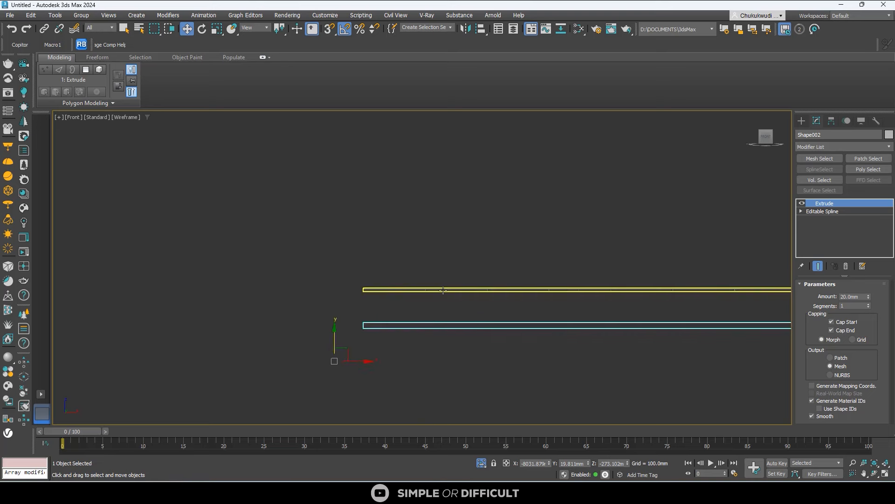
scroll(395, 293, up, 6)
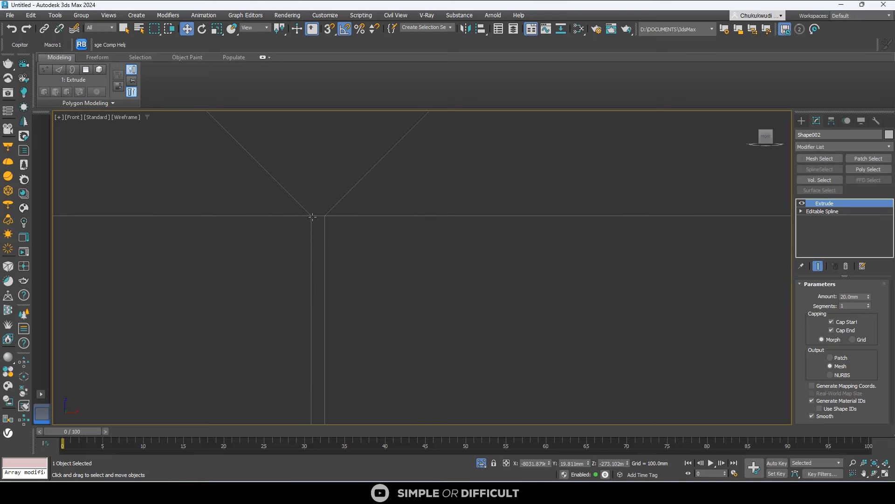
scroll(322, 252, down, 6)
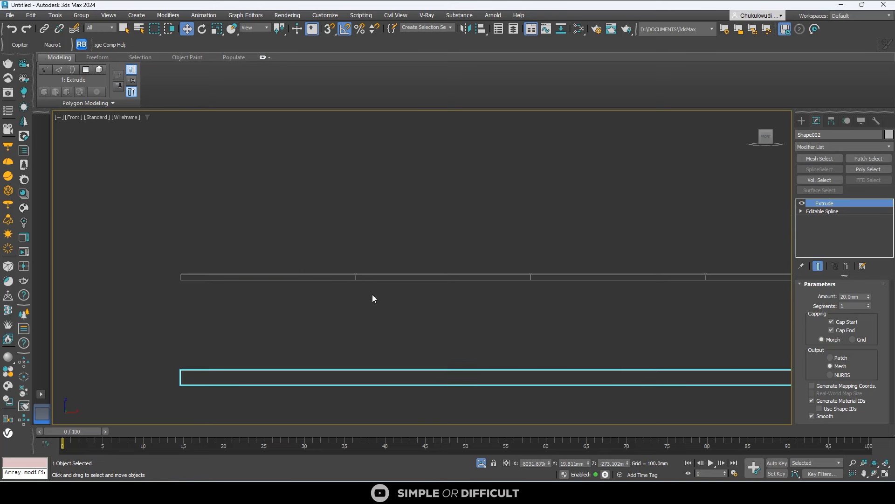
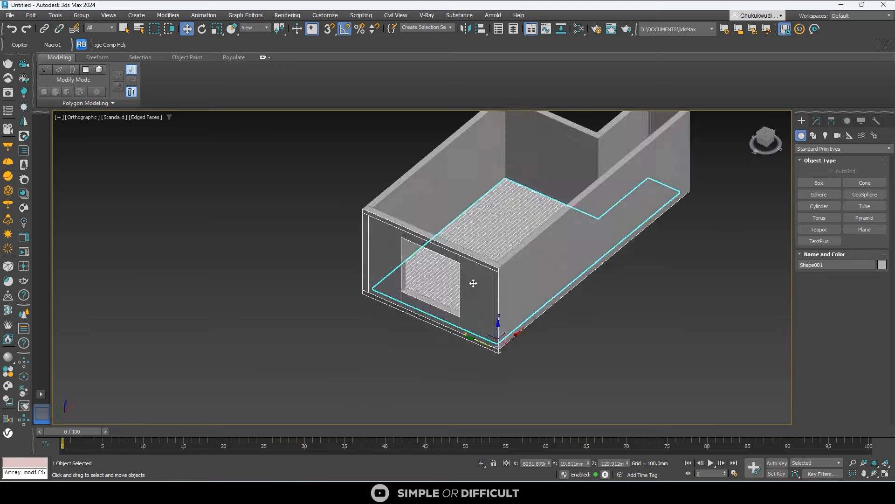
Step: In the front view, copy the extruded floor slab to just above the walls and place a second copy slightly higher
click(465, 197)
scroll(414, 169, up, 8)
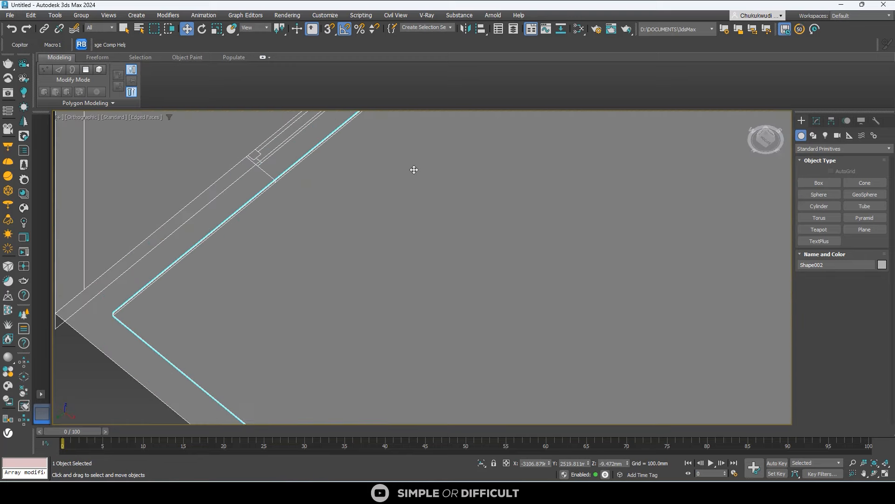
scroll(267, 253, down, 6)
alt+middle_drag(352, 286, 340, 308)
scroll(340, 308, down, 2)
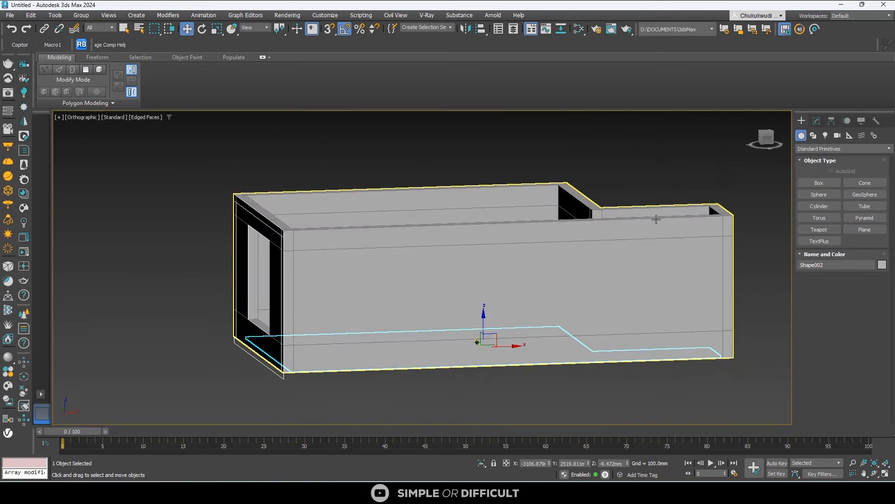
click(767, 139)
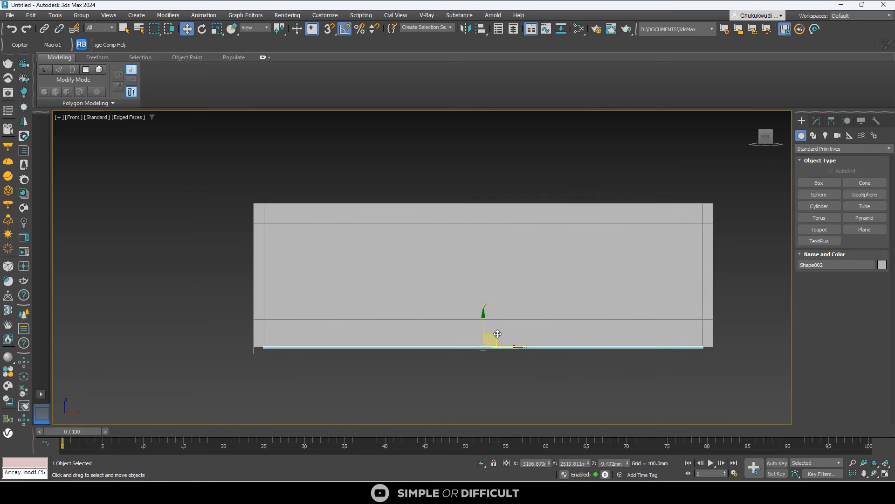
mouse_move(489, 323)
shift+mouse_down()
mouse_move(494, 159)
mouse_move(493, 167)
shift+mouse_up()
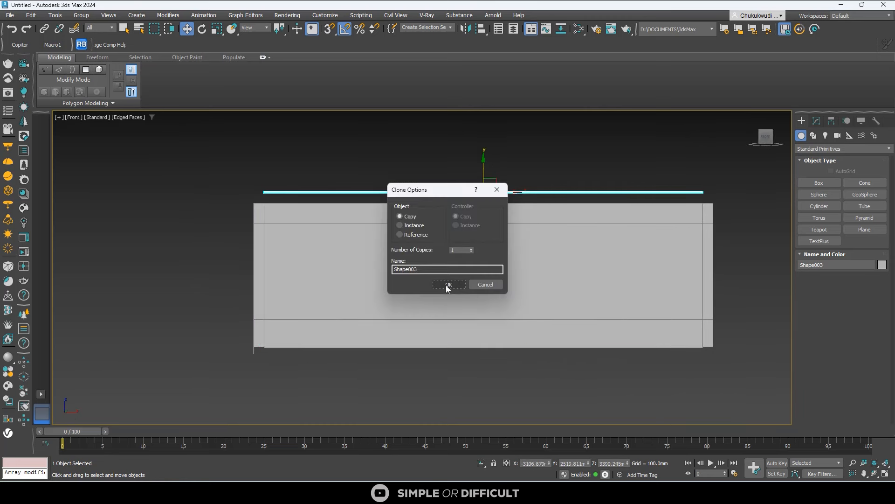
click(447, 285)
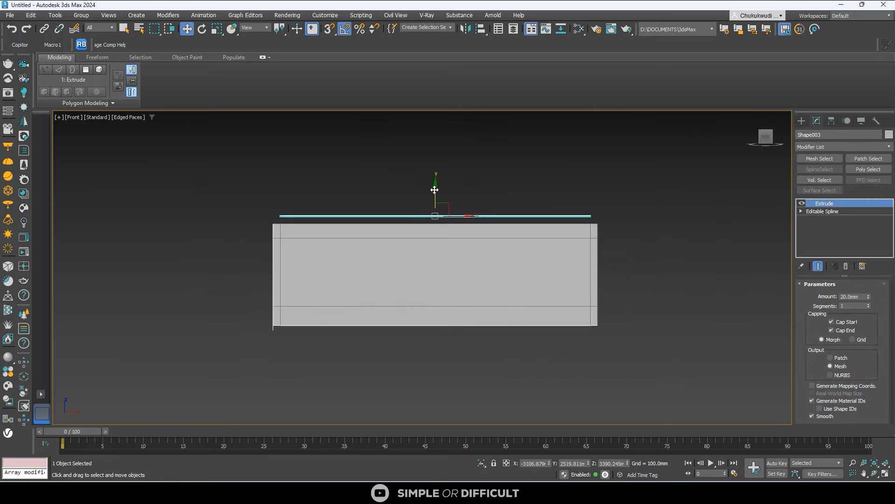
shift+drag(490, 216, 490, 206)
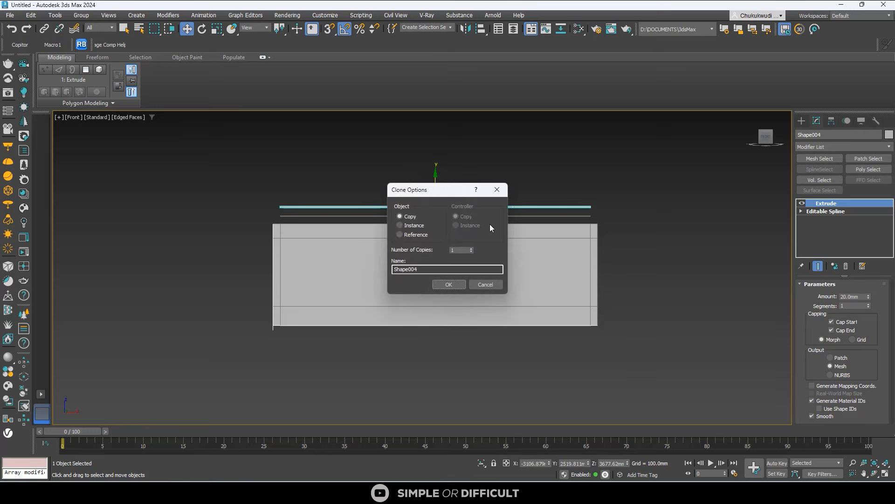
click(449, 285)
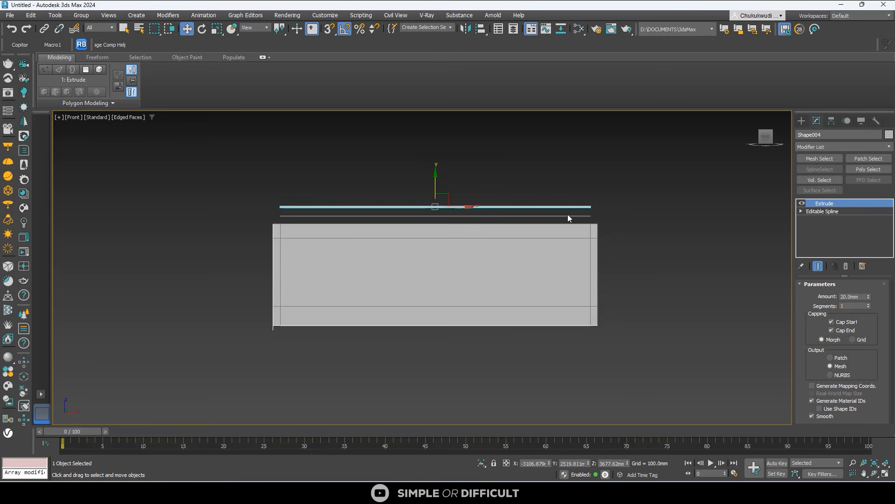
Step: Turn off the Extrude result on the upper slab copy and open its spline vertices for editing in the top view
alt+middle_drag(451, 217, 448, 239)
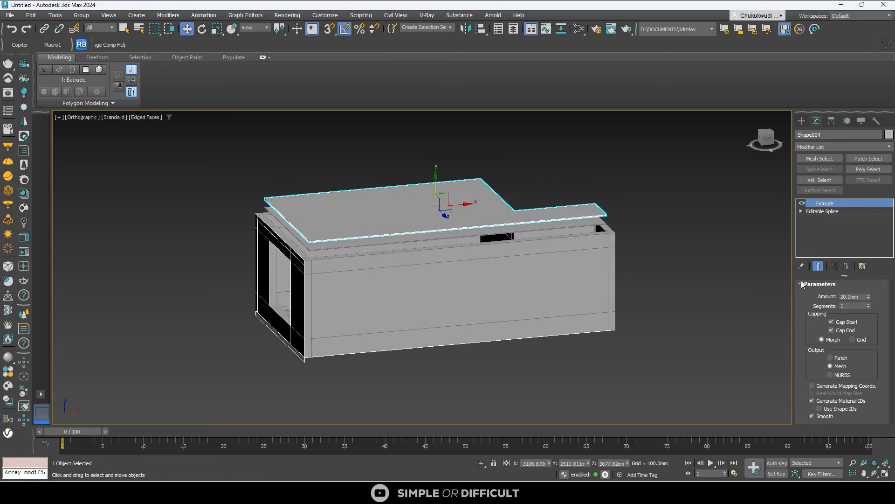
click(766, 139)
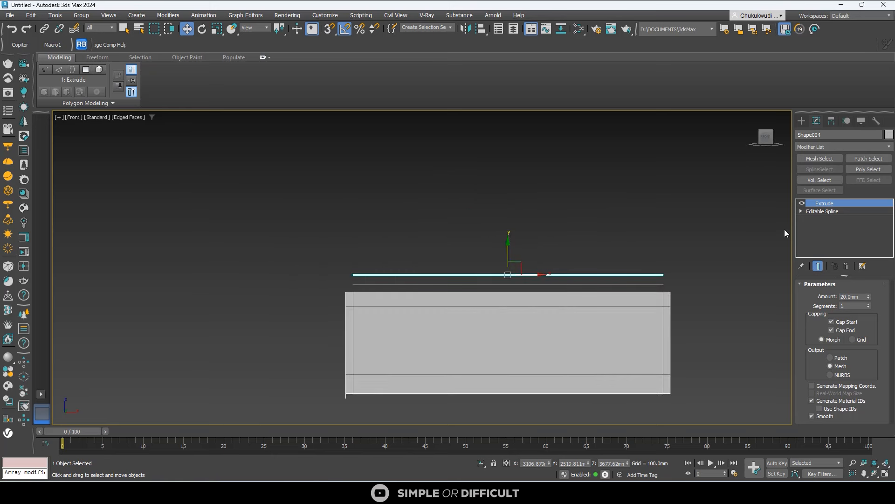
click(802, 203)
click(802, 211)
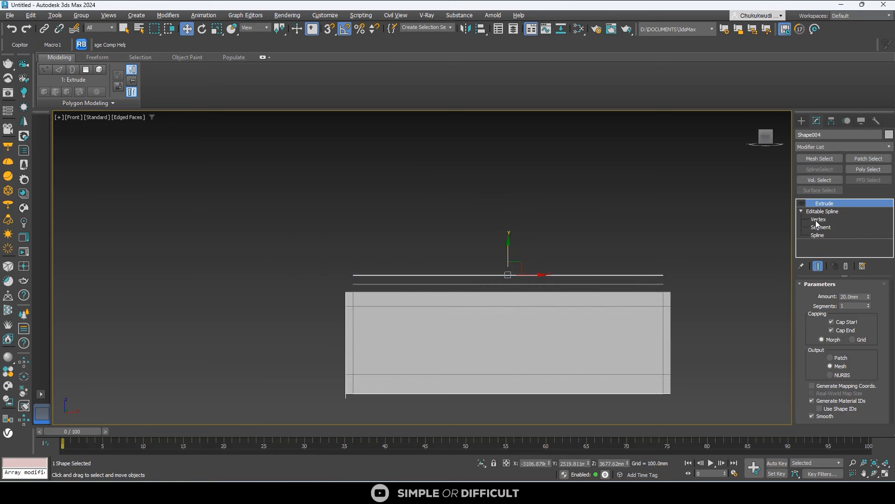
click(817, 219)
alt+middle_drag(348, 256, 432, 265)
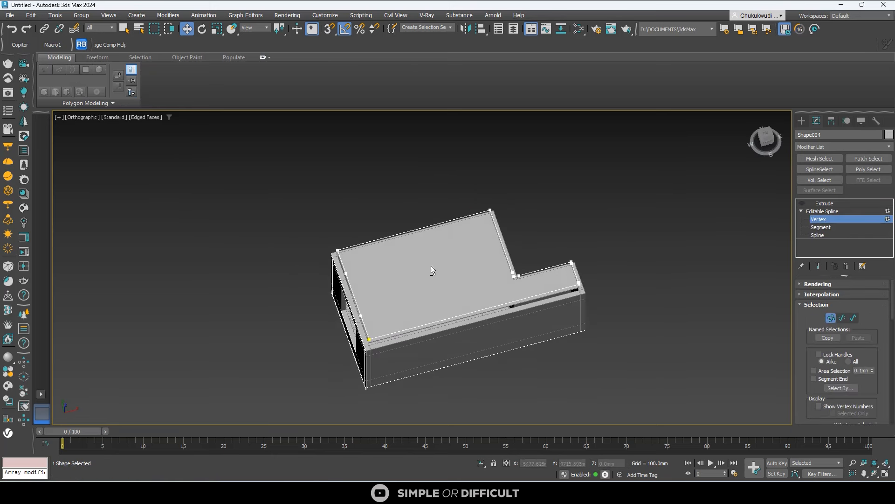
click(767, 136)
Step: With snapping on in wireframe, move the upper slab outline's west, south and north vertices out to the walls' outer edges
scroll(407, 222, up, 6)
key(s)
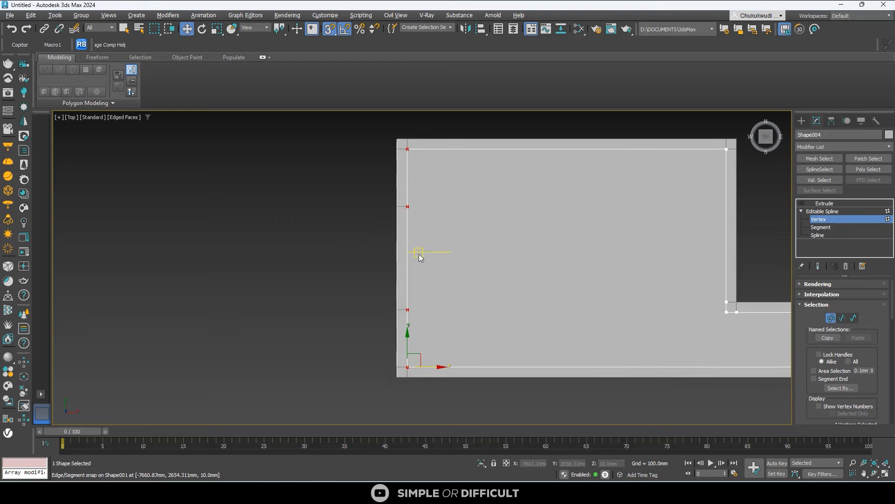
key(F3)
middle_drag(414, 380, 416, 433)
scroll(274, 306, down, 3)
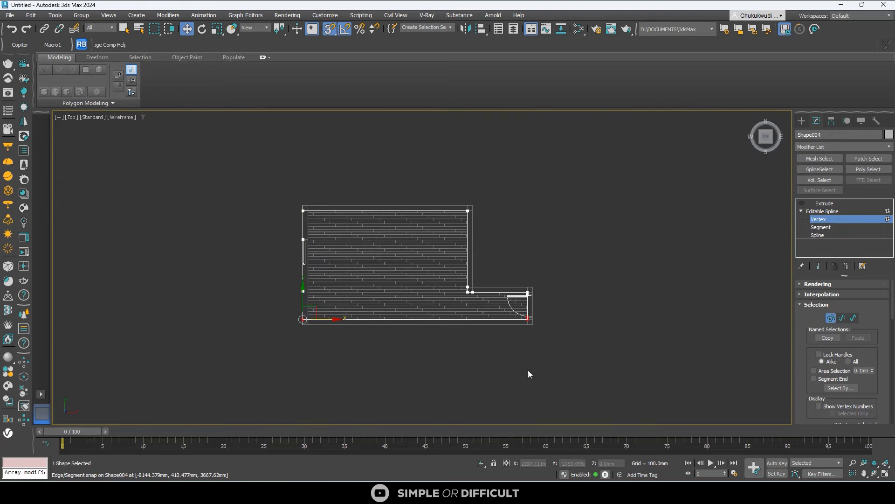
scroll(335, 320, up, 8)
scroll(216, 300, down, 6)
scroll(218, 213, up, 4)
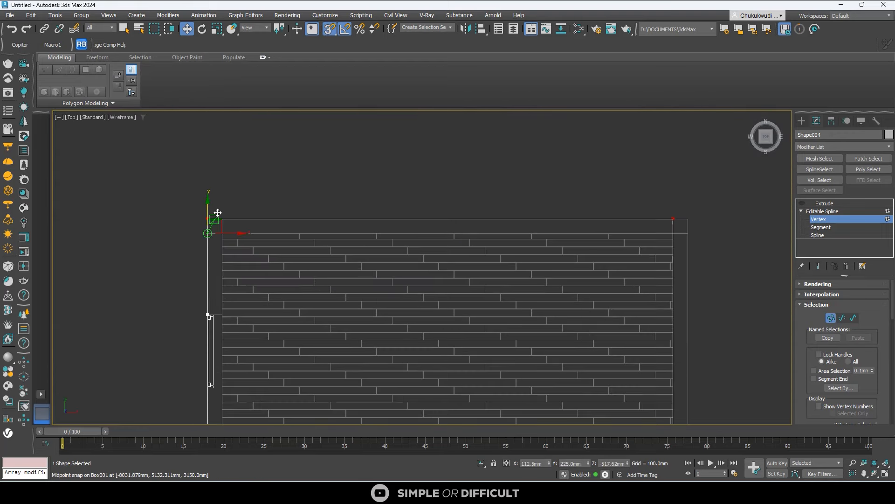
scroll(376, 177, down, 4)
click(526, 198)
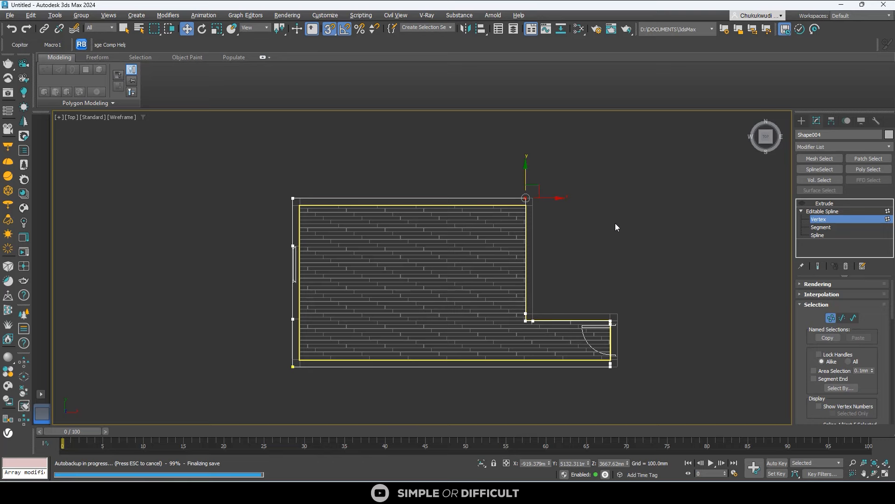
Step: Leave vertex editing on the upper slab copy and turn its Extrude result back on
click(802, 120)
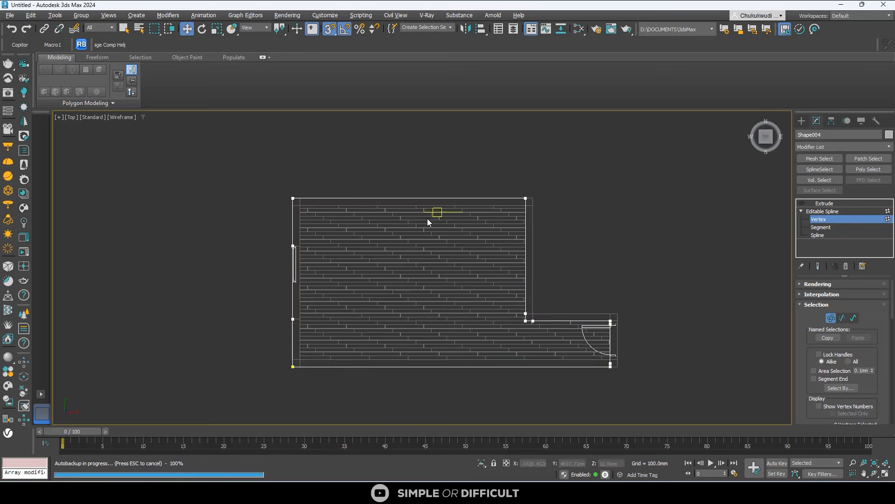
click(816, 120)
alt+middle_drag(552, 224, 456, 231)
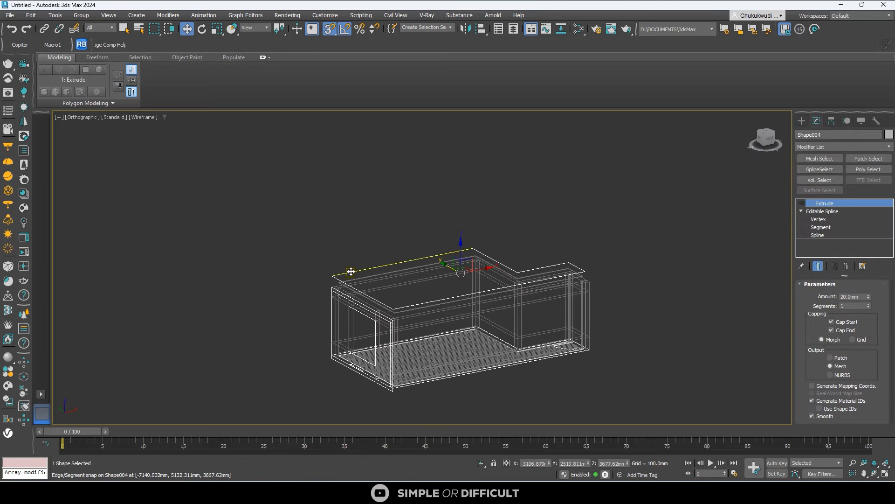
click(801, 211)
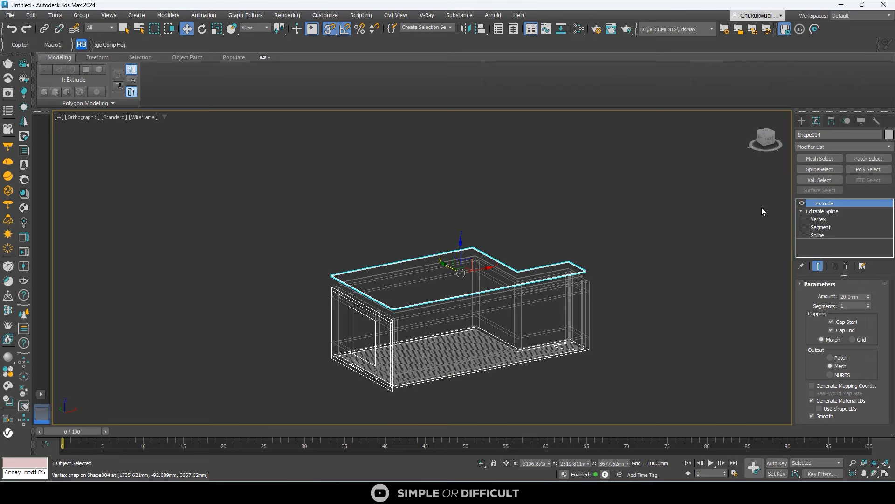
Step: In the top view, create a box just north of the room with a length and width of 200 mm
scroll(326, 282, up, 8)
click(385, 286)
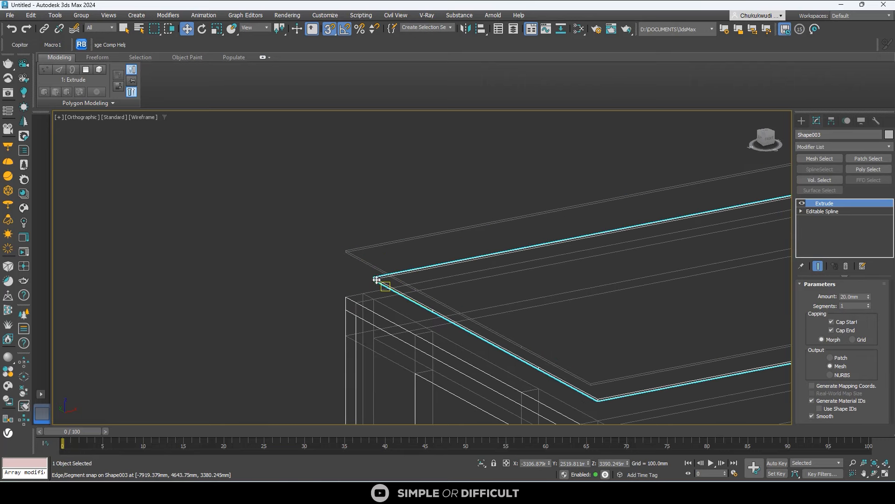
scroll(313, 240, down, 5)
click(767, 134)
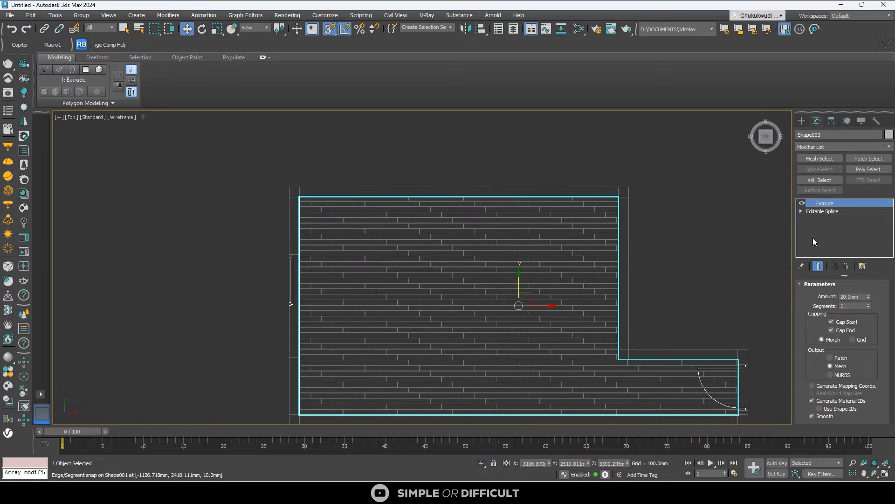
click(803, 122)
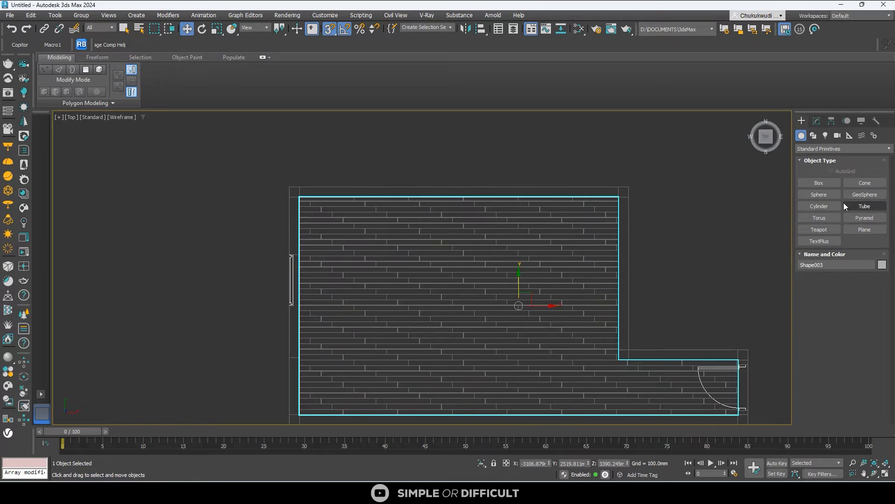
click(821, 183)
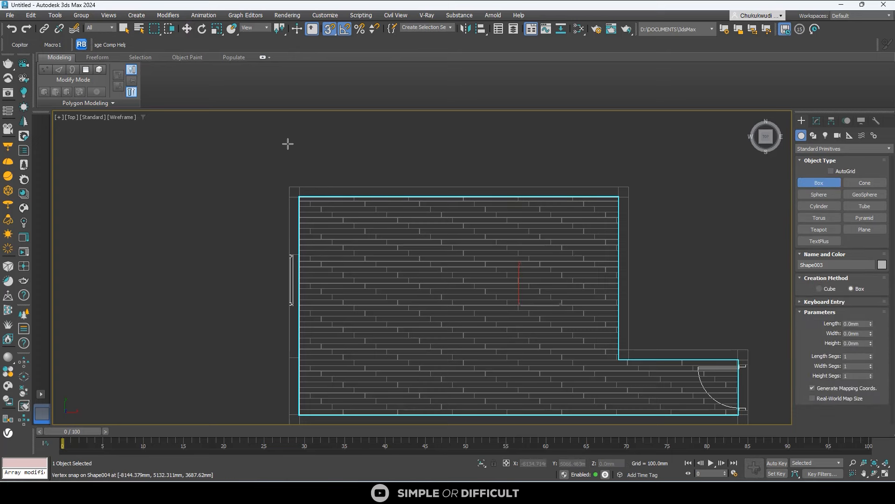
drag(288, 144, 307, 161)
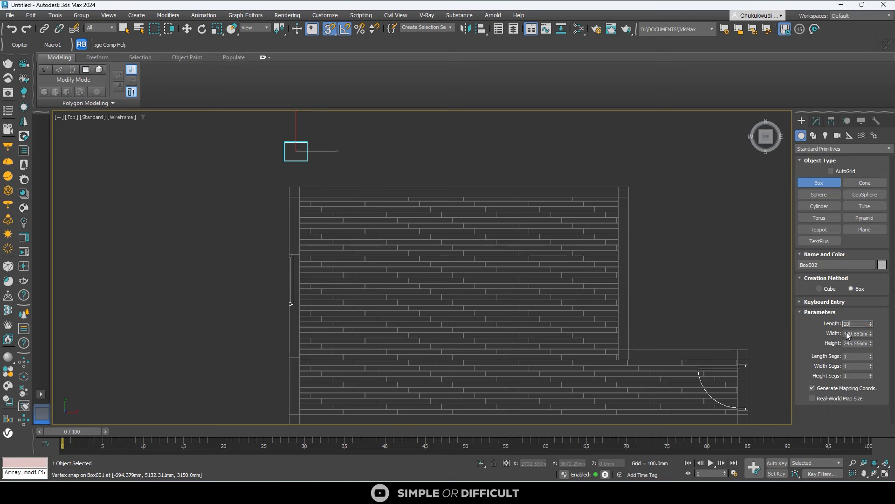
text(0)
key(Tab)
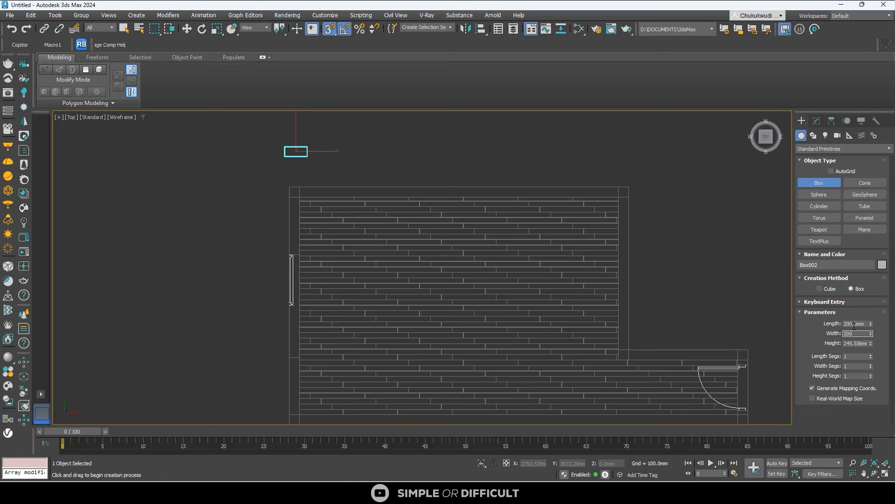
key(Return)
Step: Move the 200 mm box and snap it into the room's inner northwest corner
click(187, 29)
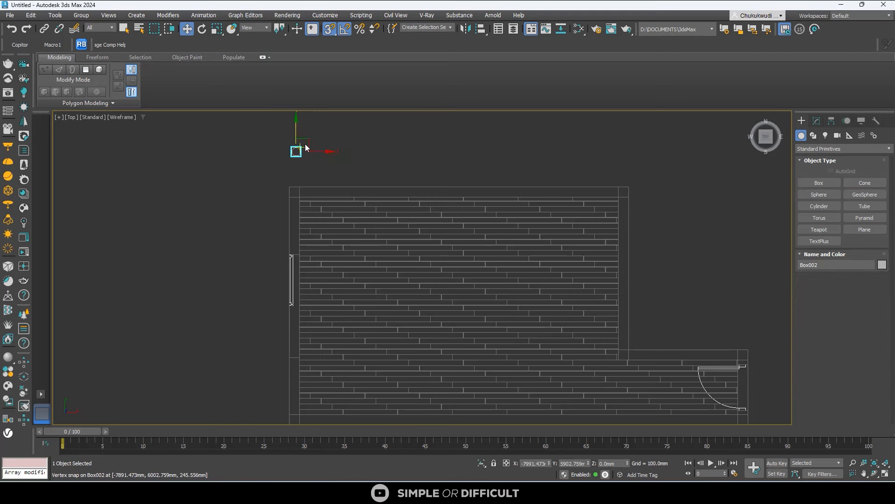
drag(306, 147, 289, 191)
scroll(309, 202, up, 8)
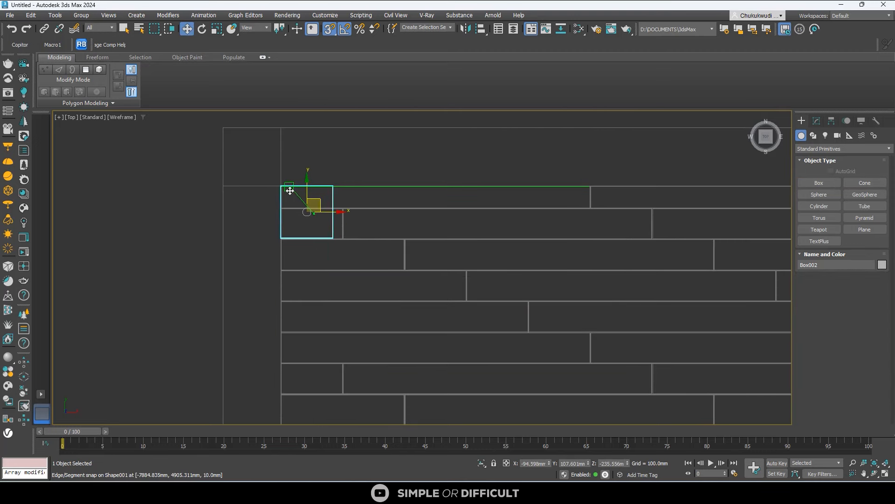
scroll(303, 233, up, 5)
drag(409, 155, 296, 256)
scroll(303, 212, down, 5)
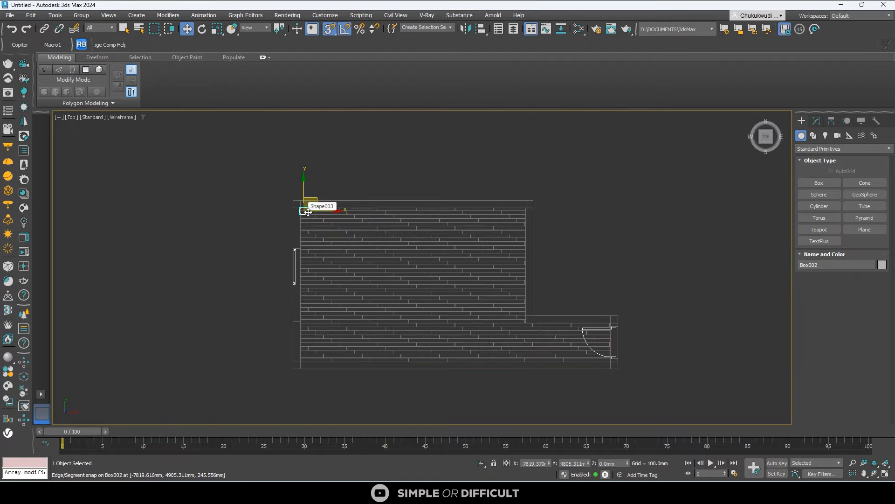
Step: Select the lower slab copy, turn off its Extrude result, and open its spline vertices for editing in the top view
alt+middle_drag(308, 212, 304, 208)
scroll(301, 233, up, 6)
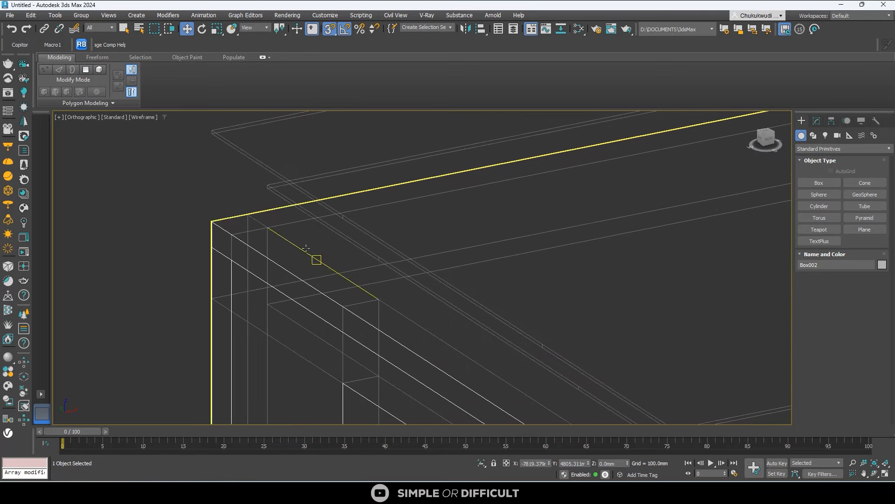
click(280, 194)
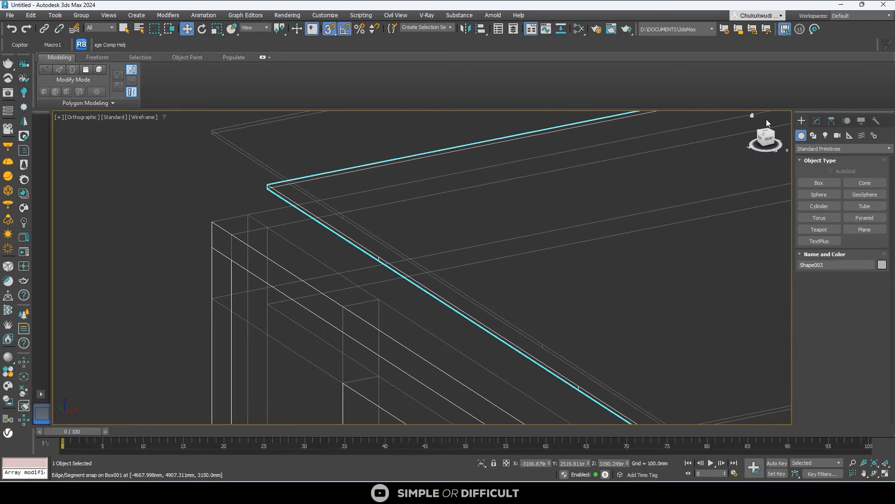
click(766, 137)
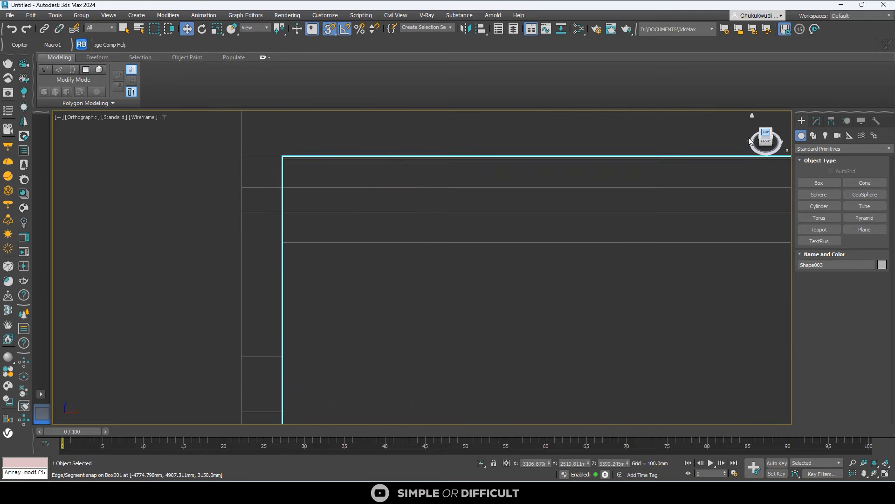
scroll(388, 232, down, 3)
click(817, 122)
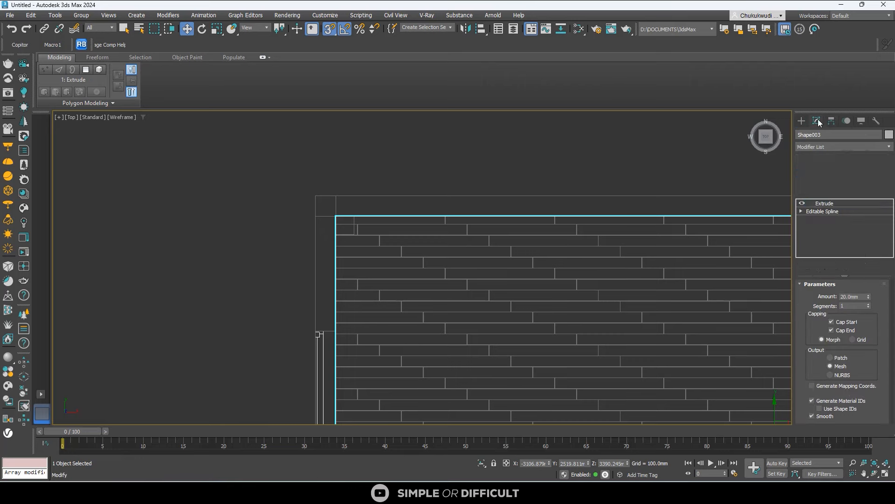
click(802, 203)
click(801, 211)
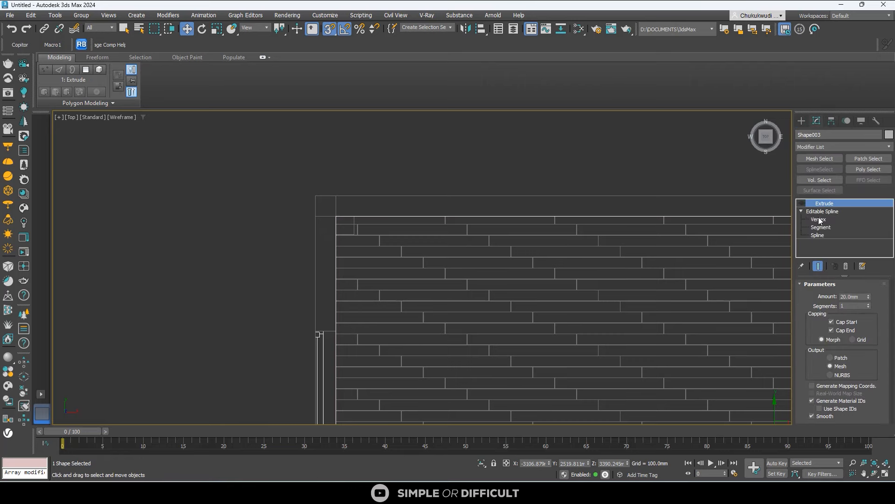
click(819, 219)
Step: Select the lower slab outline's west-side vertices and snap them inward to the east edge of the 200 mm box
scroll(360, 214, down, 3)
drag(294, 176, 361, 379)
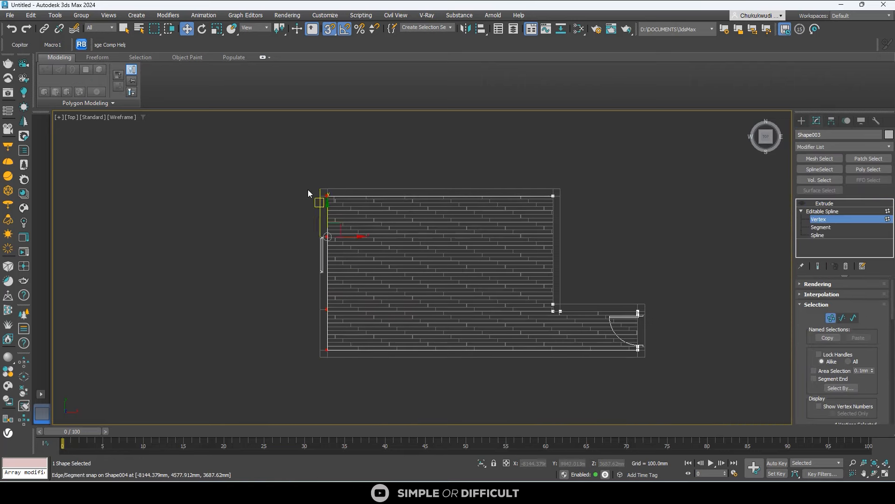
scroll(334, 258, up, 10)
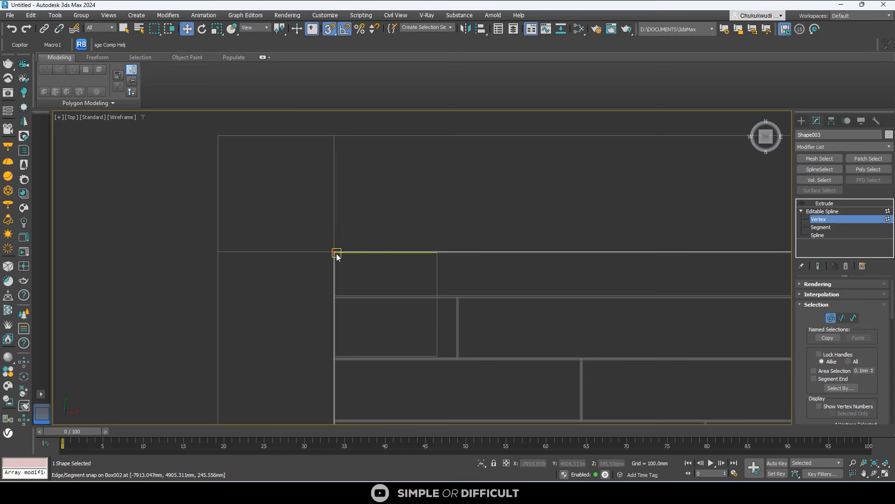
scroll(338, 257, down, 6)
drag(359, 422, 359, 254)
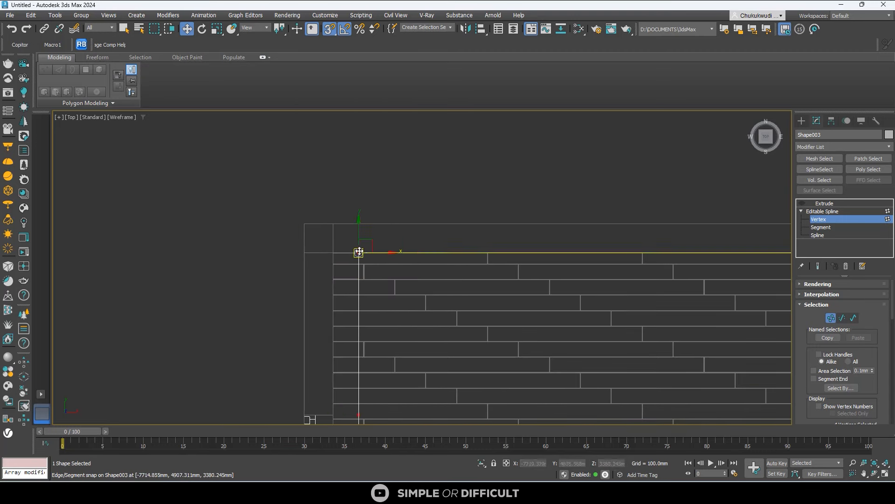
Step: Turn the lower slab copy's Extrude result back on and leave vertex editing
scroll(343, 219, down, 5)
click(802, 203)
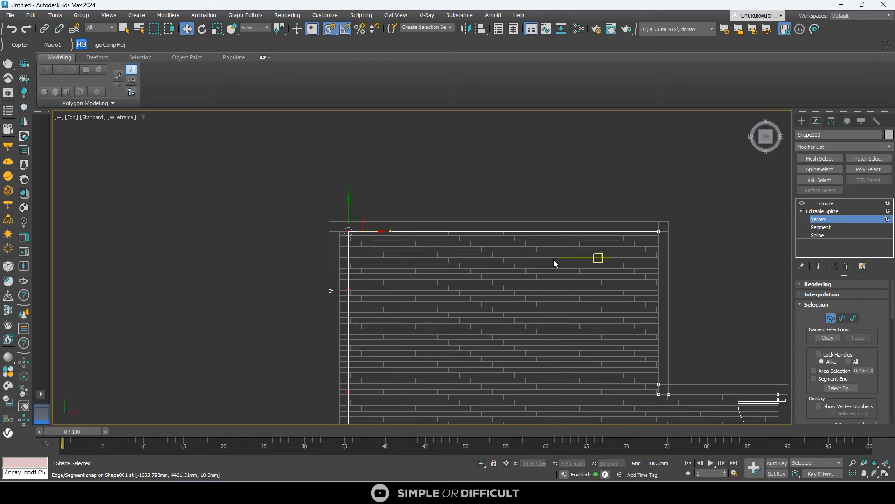
scroll(378, 255, down, 5)
alt+middle_drag(378, 255, 408, 238)
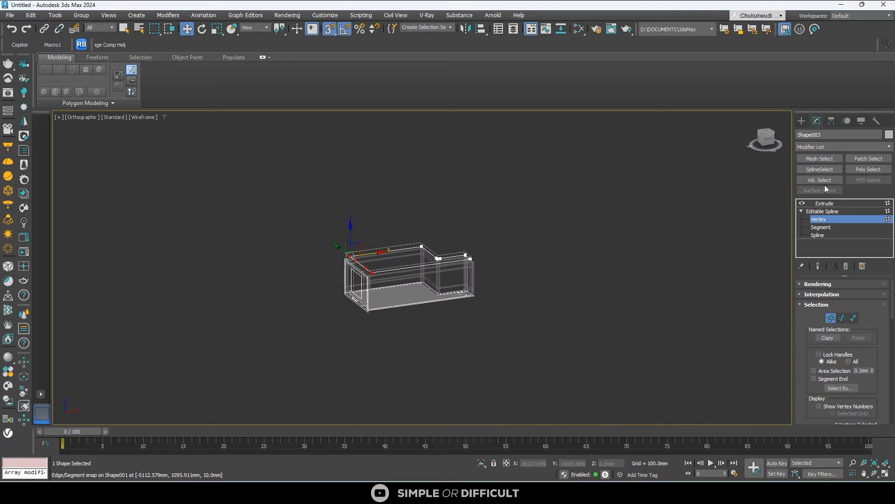
click(802, 121)
Step: Delete the 200 mm guide box from the room's northwest corner
scroll(367, 276, up, 6)
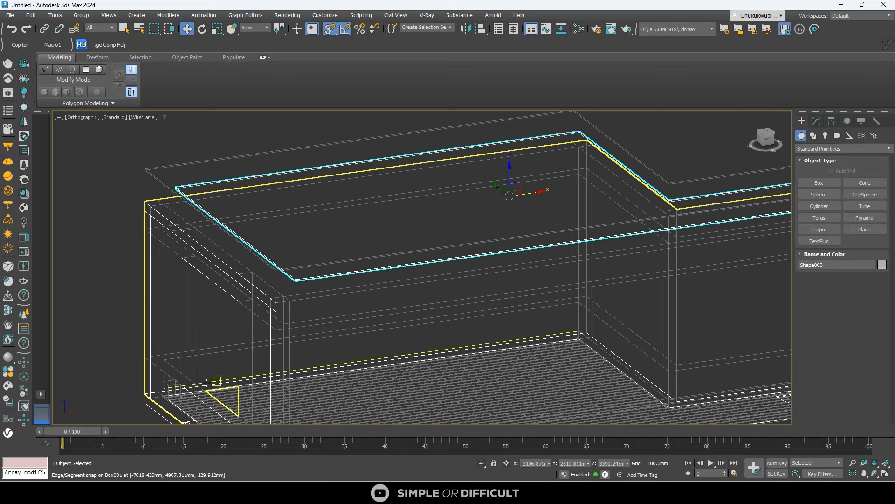
scroll(170, 388, up, 7)
click(175, 388)
click(176, 385)
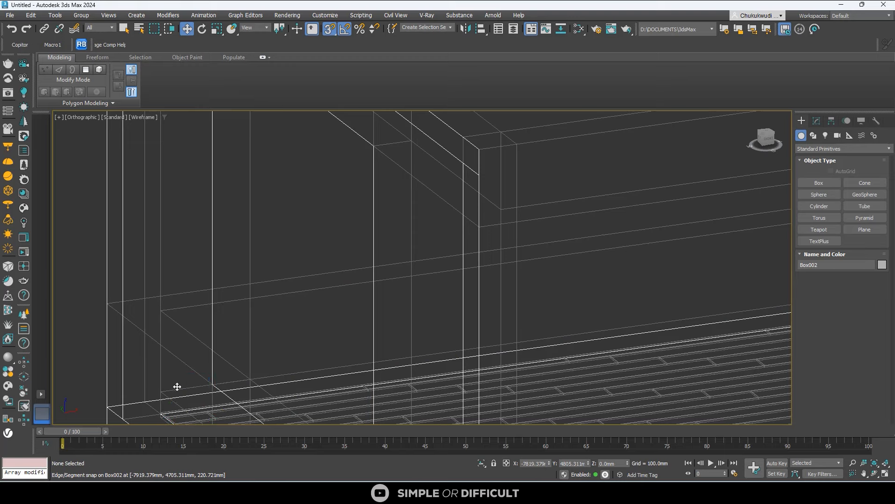
scroll(164, 366, down, 5)
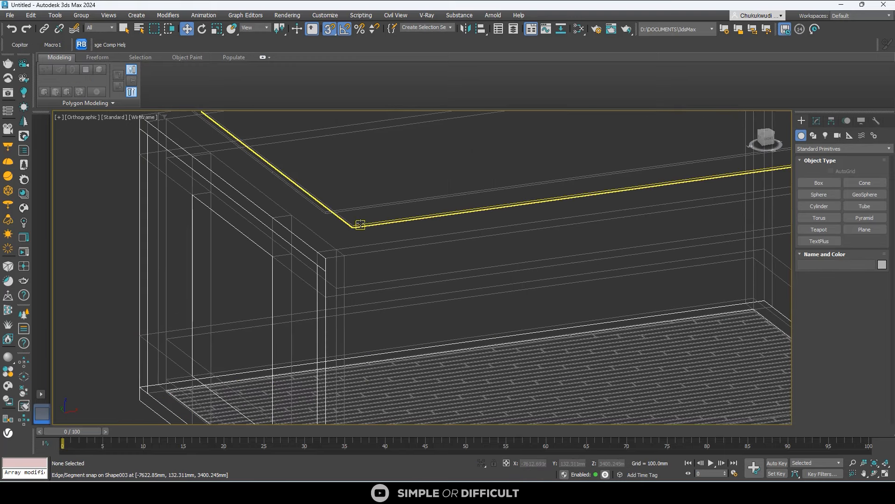
Step: Select the lower slab copy and move it down in the front view to just below the top of the walls
click(375, 228)
click(769, 136)
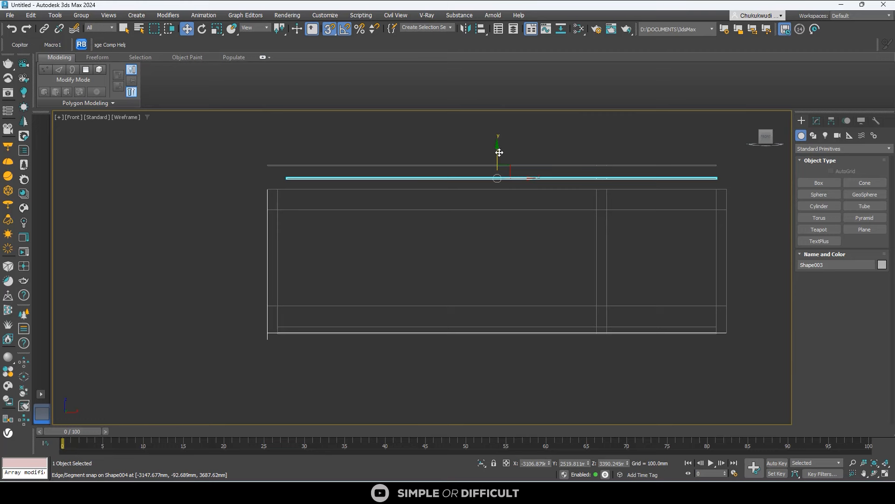
drag(500, 153, 502, 159)
key(ctrl+z)
click(493, 166)
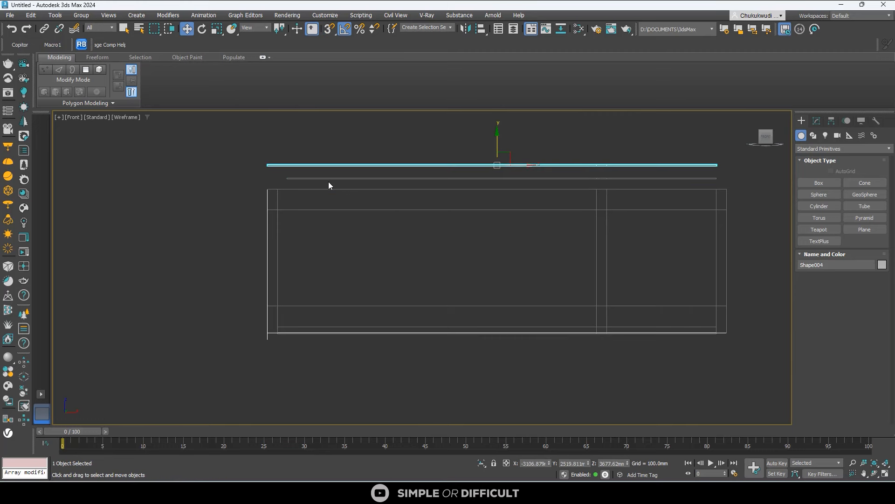
click(329, 177)
drag(496, 151, 446, 163)
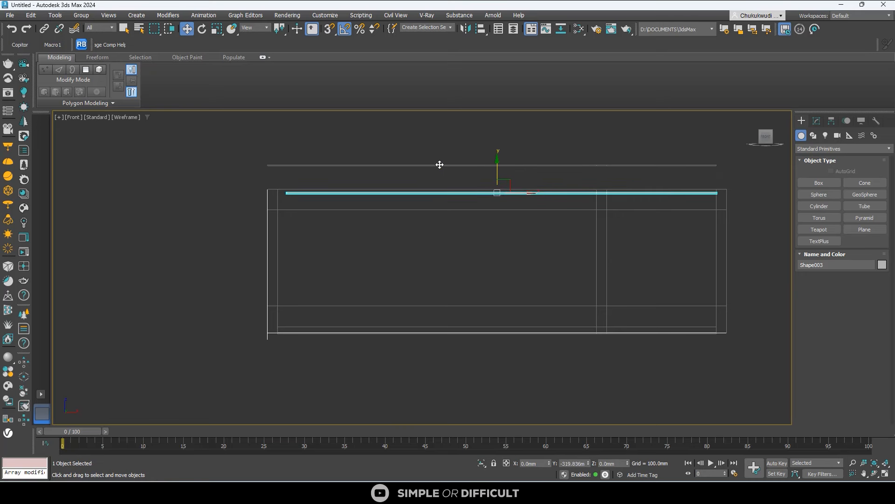
Step: Set the lower slab copy's Extrude amount to 150 mm
click(816, 121)
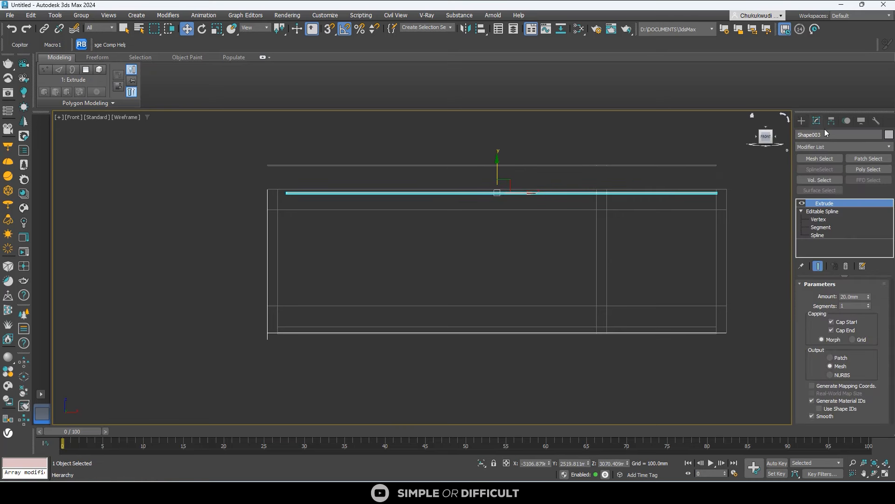
click(827, 219)
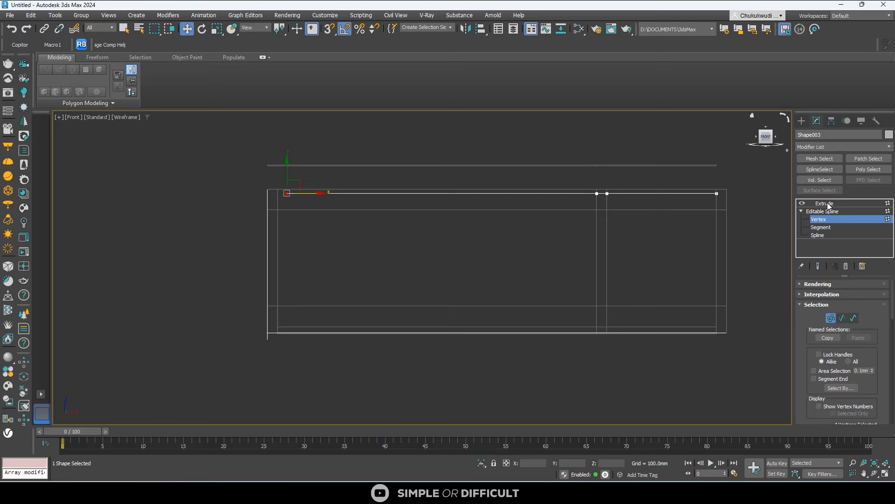
click(827, 204)
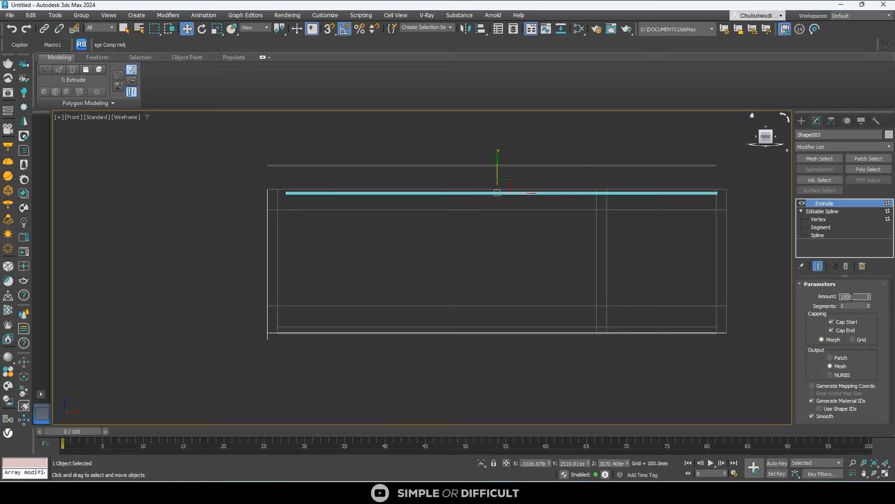
click(852, 297)
text(150)
key(Return)
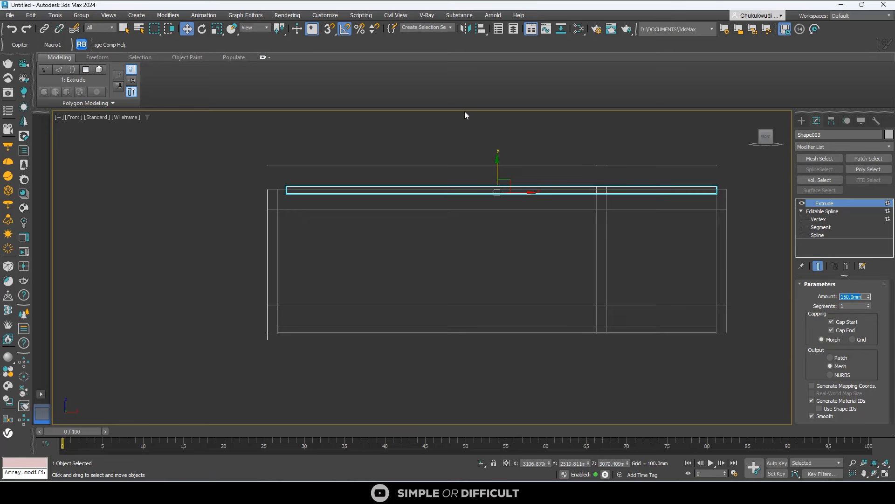
Step: Lower the 150 mm slab until its underside is level with the top edge of the west window opening
scroll(515, 191, up, 2)
drag(487, 171, 490, 188)
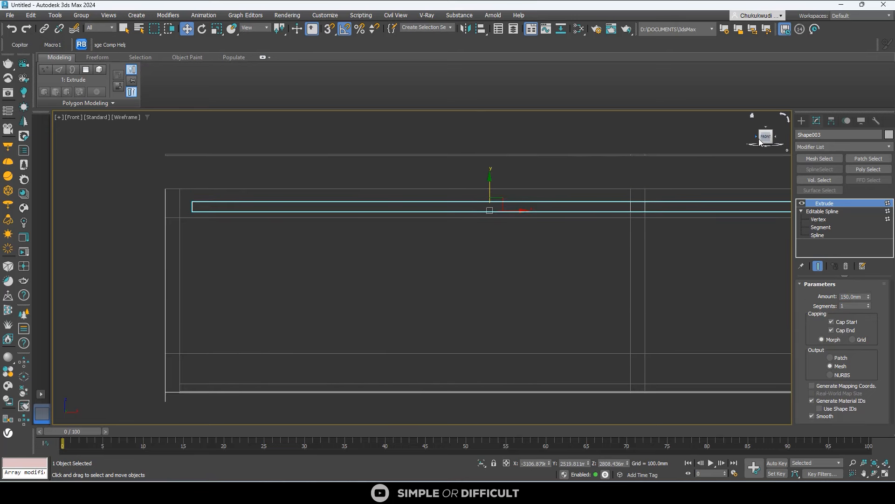
click(759, 142)
scroll(534, 228, up, 5)
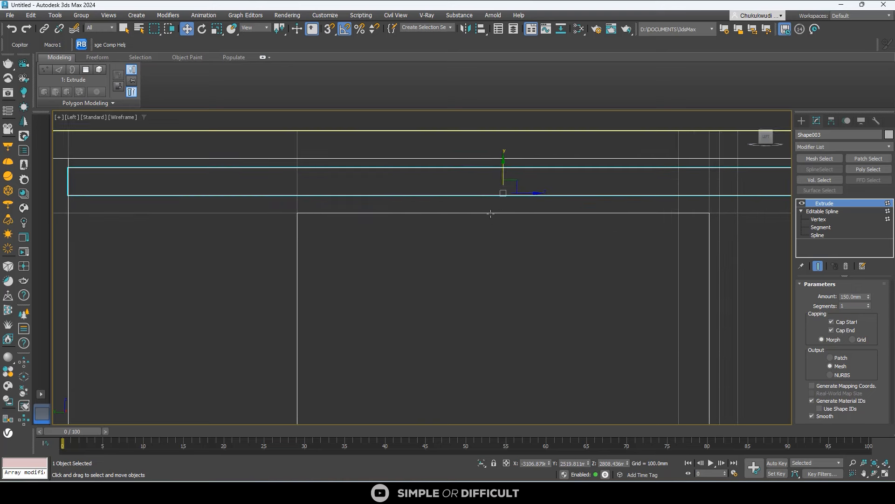
drag(502, 175, 491, 209)
key(s)
scroll(494, 207, down, 3)
Step: Select the upper slab copy and snap its underside down onto the top of the walls in the front view
alt+middle_drag(498, 205, 464, 206)
click(464, 206)
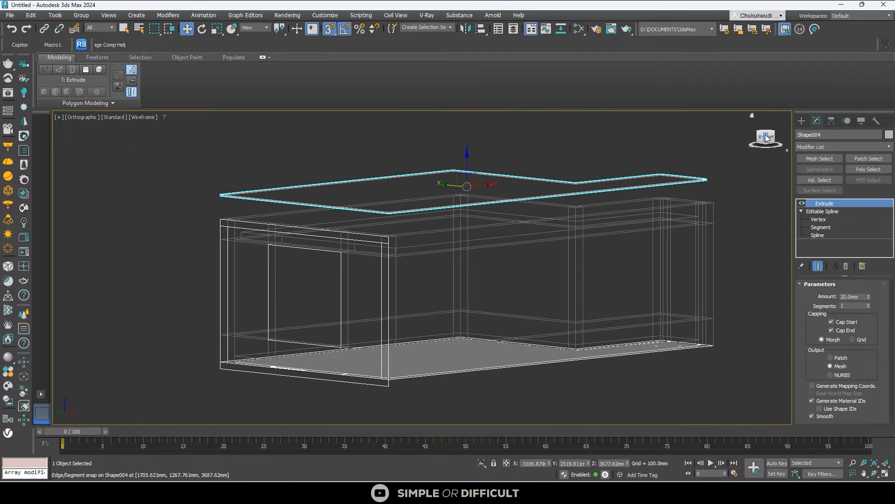
click(769, 141)
scroll(260, 190, up, 3)
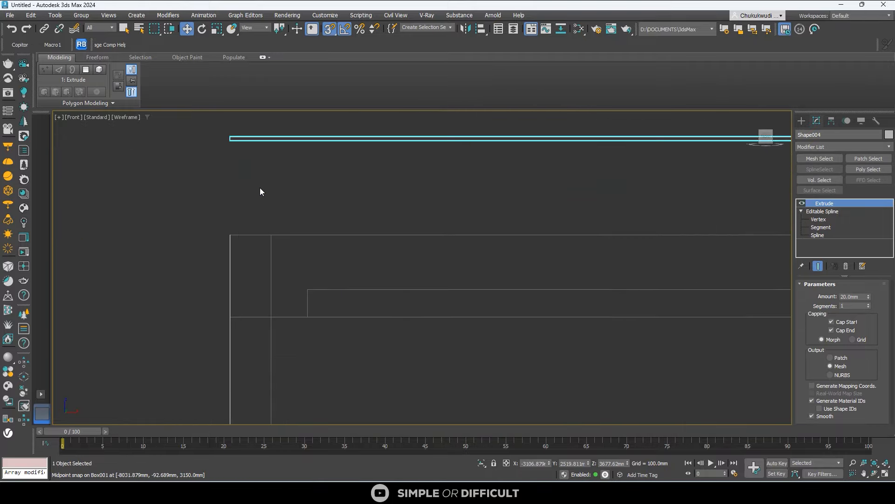
drag(254, 140, 269, 236)
scroll(280, 260, down, 2)
alt+middle_drag(285, 260, 362, 326)
scroll(567, 240, down, 3)
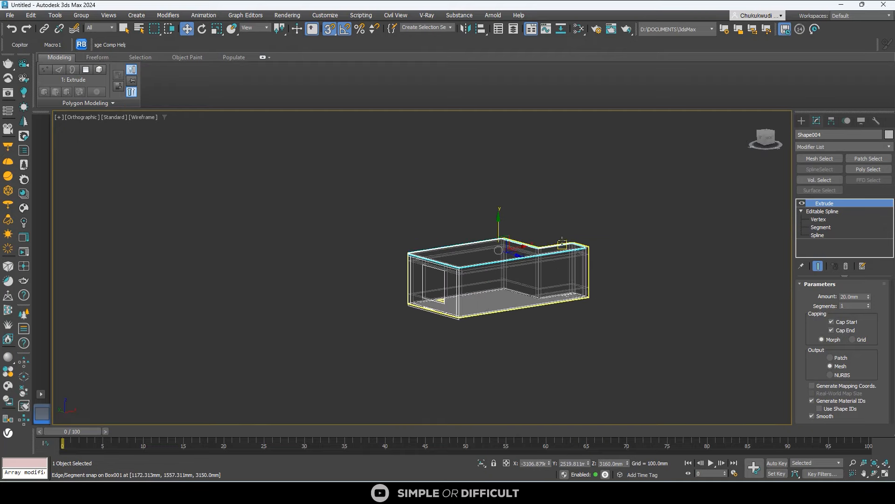
Step: Select the plank floor in the top view and turn off its FloorGenerator result
alt+middle_drag(566, 243, 518, 298)
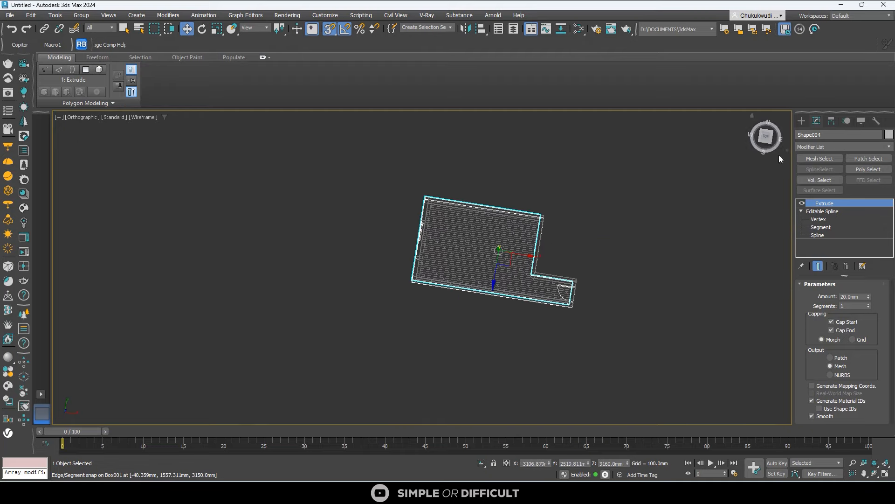
click(767, 137)
scroll(412, 195, up, 7)
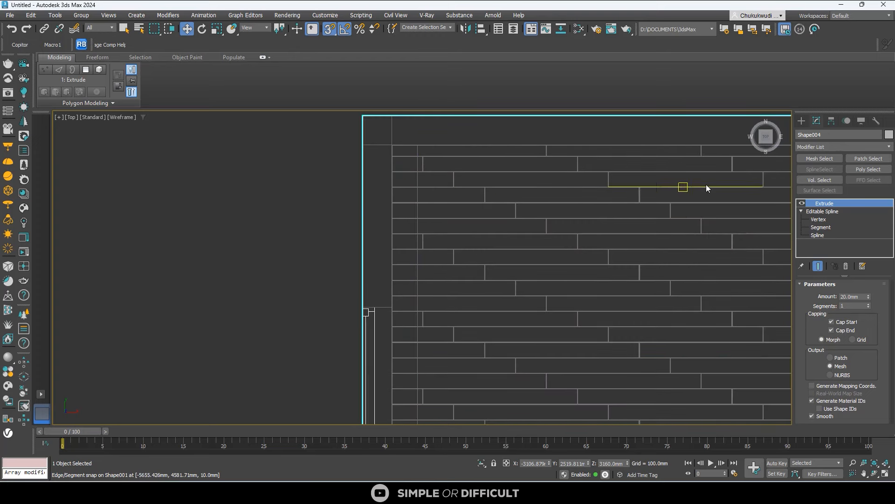
key(ctrl+d)
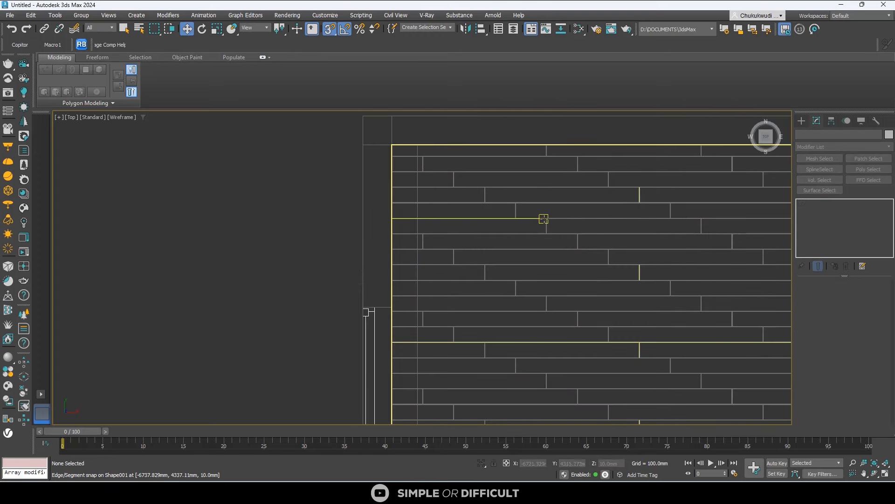
click(546, 217)
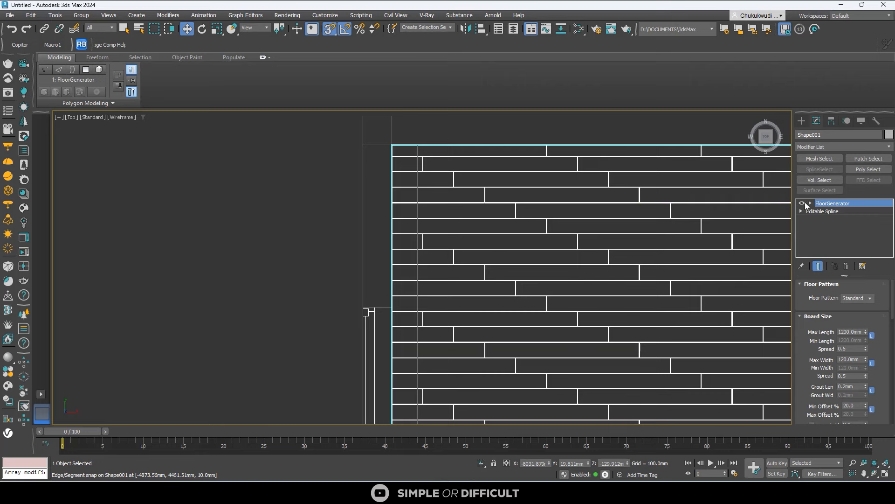
click(802, 204)
scroll(420, 210, down, 3)
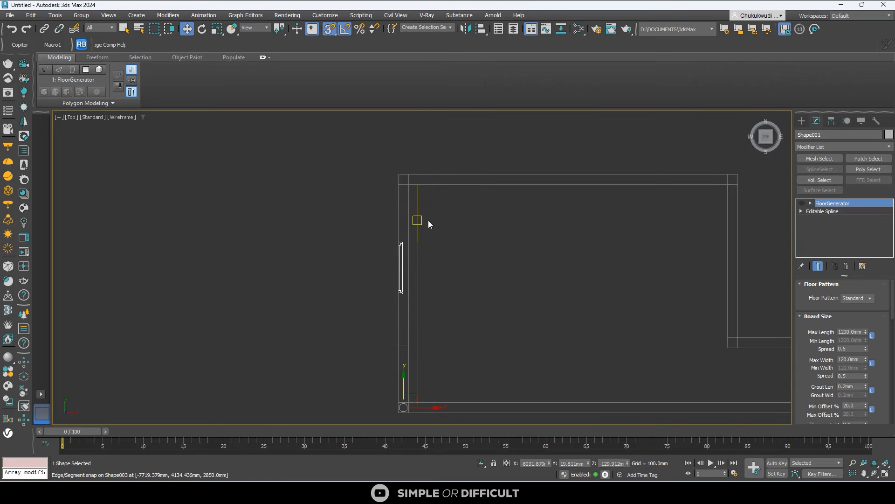
Step: Isolate the floor outline and show it in the top view
alt+middle_drag(430, 237, 498, 432)
click(481, 463)
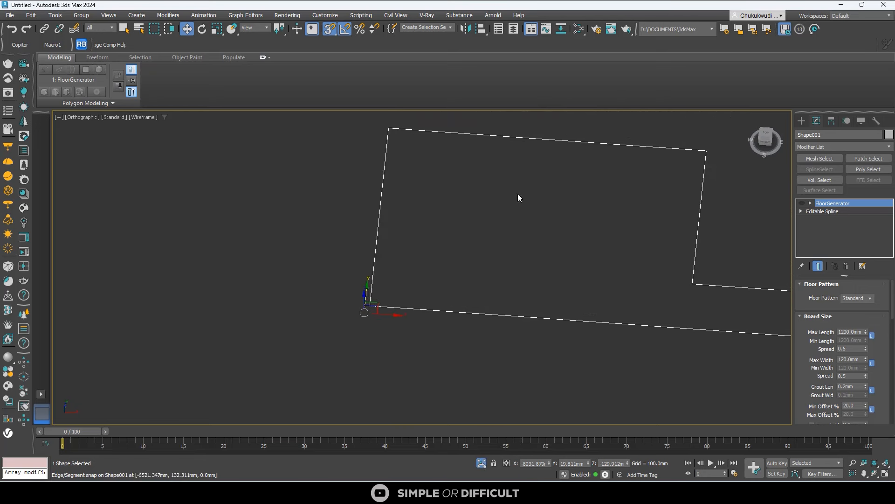
click(759, 133)
middle_drag(469, 188, 416, 325)
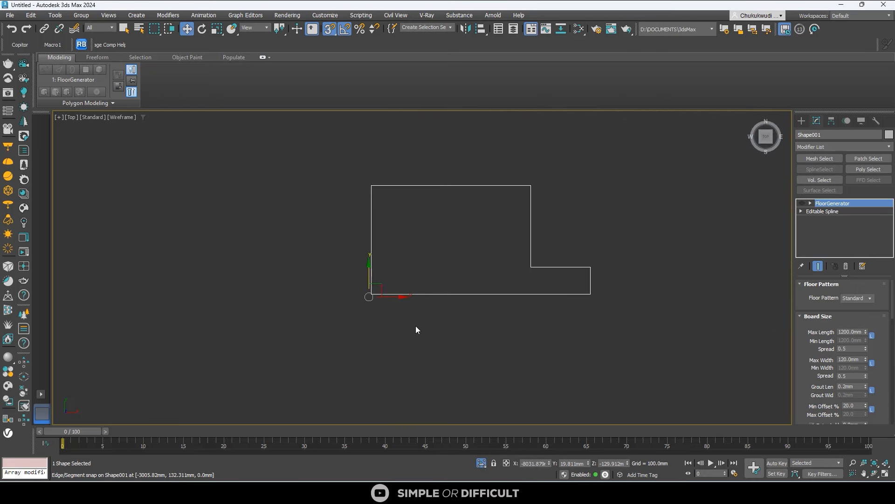
Step: Draw a narrow plane about 92 mm wide just inside the floor outline's west edge, without snapping, and set its length to 4000 mm
click(415, 326)
click(801, 120)
click(854, 231)
scroll(379, 201, up, 4)
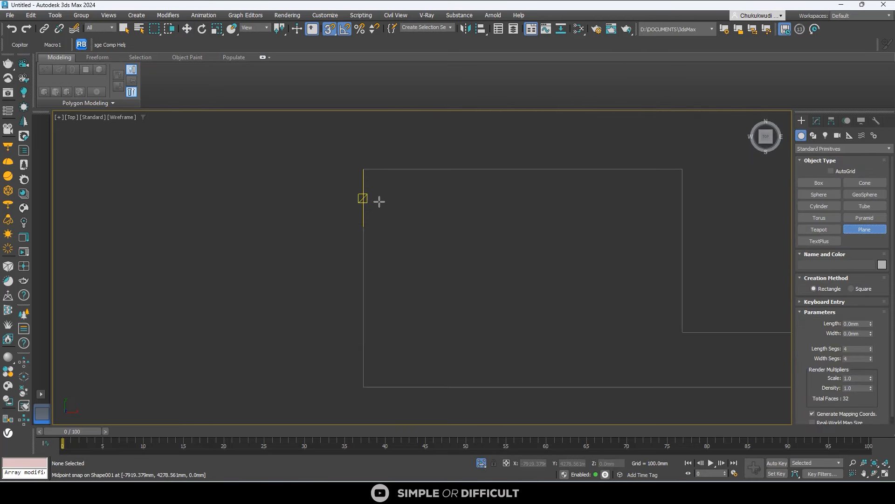
key(s)
drag(372, 195, 377, 361)
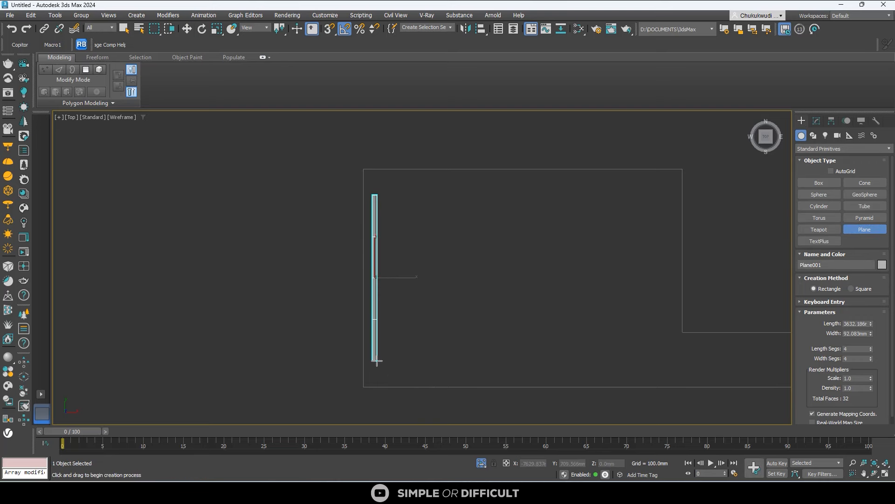
scroll(387, 236, up, 4)
scroll(329, 207, down, 3)
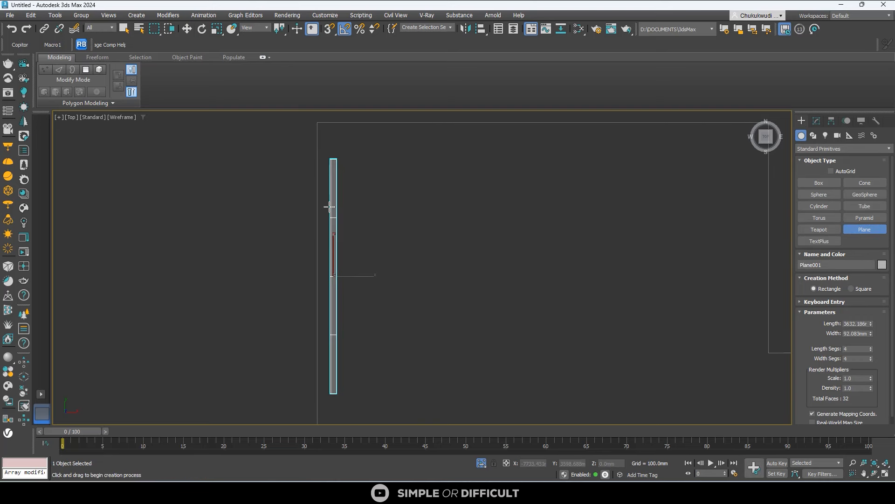
scroll(329, 207, down, 2)
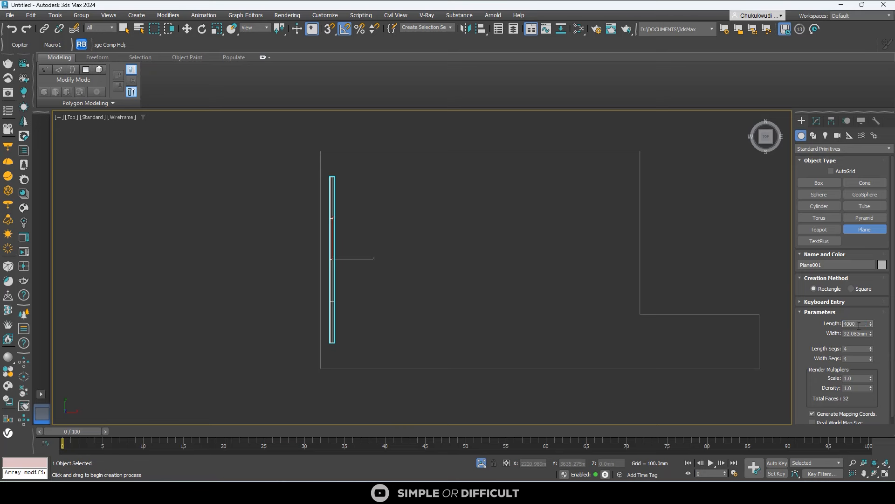
click(185, 31)
Step: Draw a guide box between the outline's west edge and the plane, with length and width set to 200 mm
scroll(343, 223, up, 4)
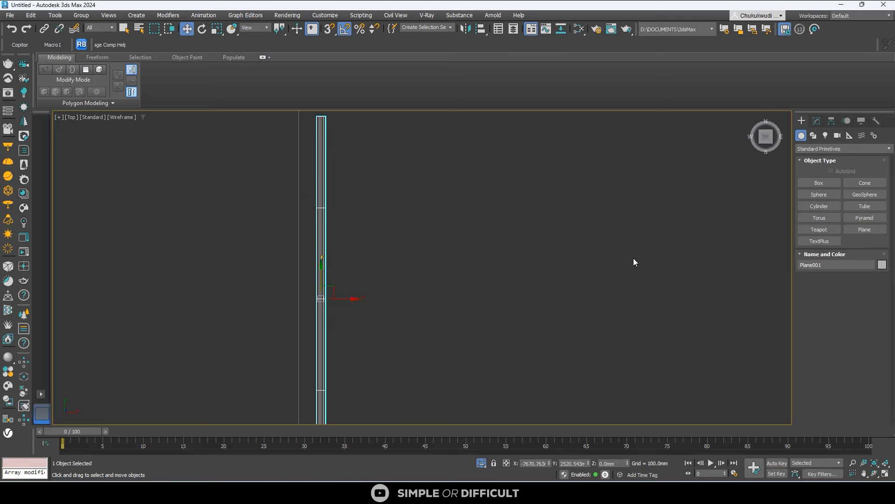
click(833, 183)
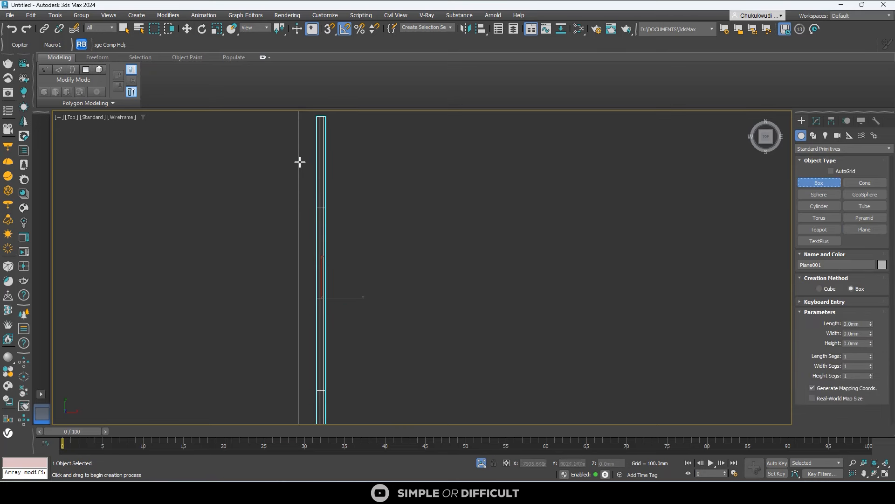
drag(299, 161, 313, 182)
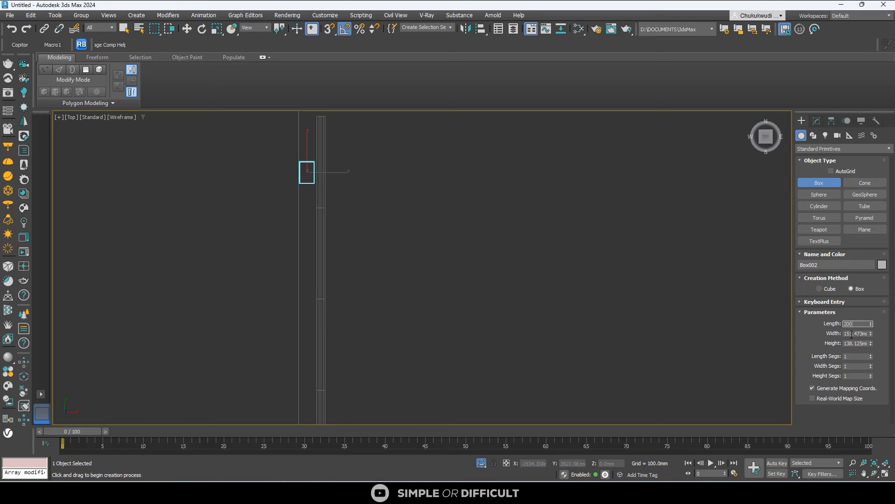
key(Tab)
text(200)
key(Return)
scroll(308, 157, up, 7)
Step: Move the guide box so that its west side snaps to the floor outline's west edge
click(187, 29)
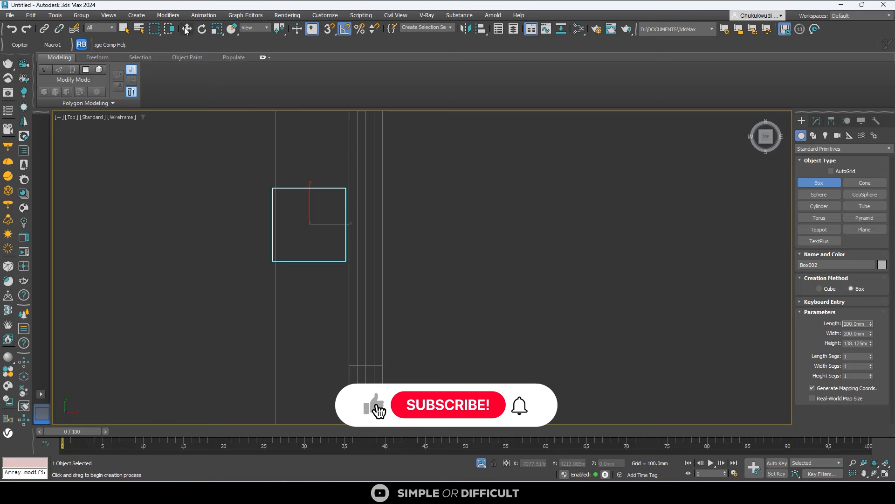
click(313, 206)
click(310, 188)
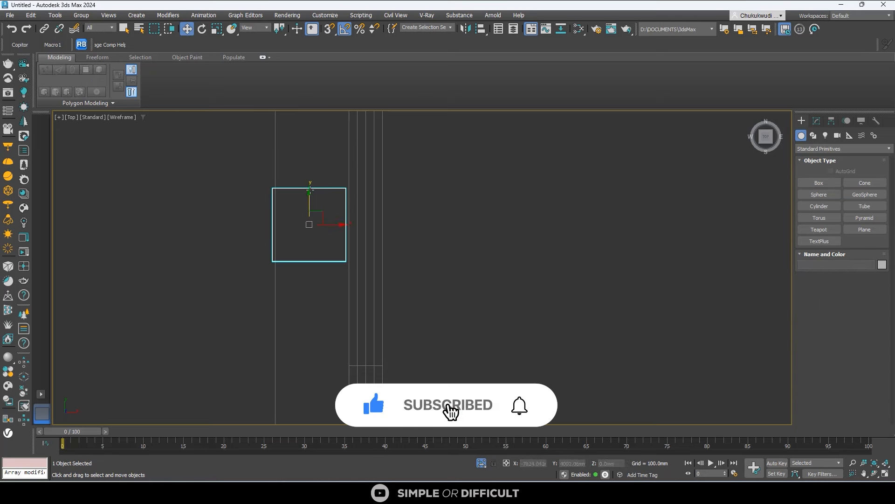
drag(332, 227, 346, 229)
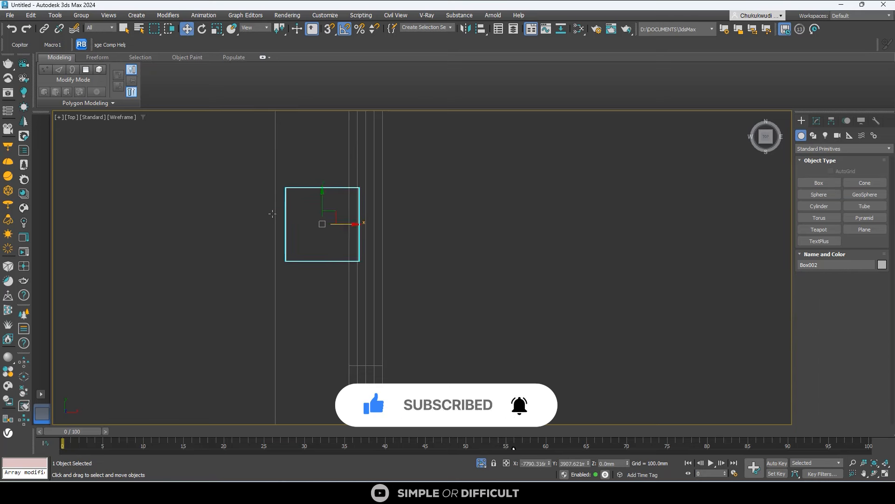
key(s)
drag(284, 206, 276, 198)
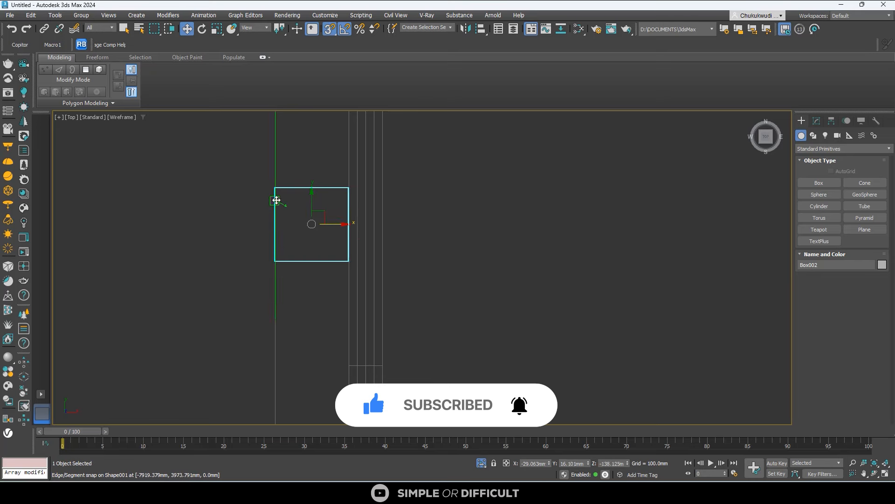
Step: Select the plane and snap its west edge to the east side of the 200 mm guide box
click(364, 191)
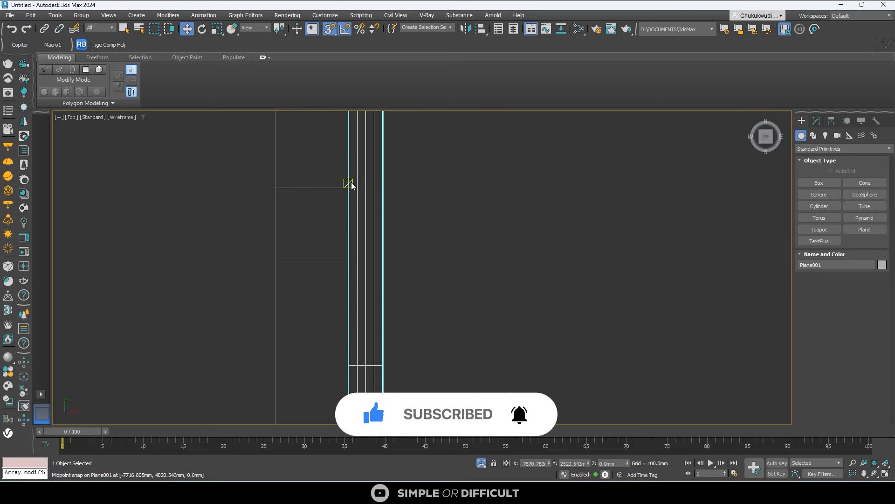
scroll(349, 182, up, 5)
drag(345, 186, 340, 238)
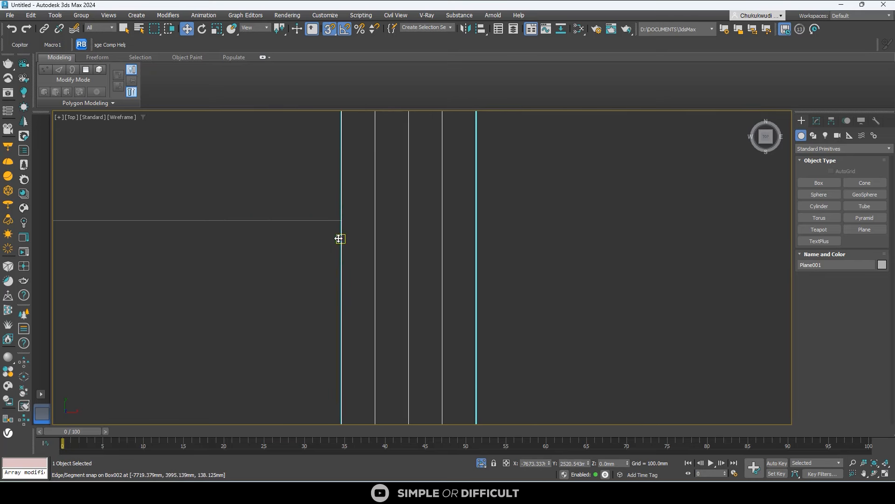
Step: Set the plane's width to 300 mm
scroll(373, 210, down, 6)
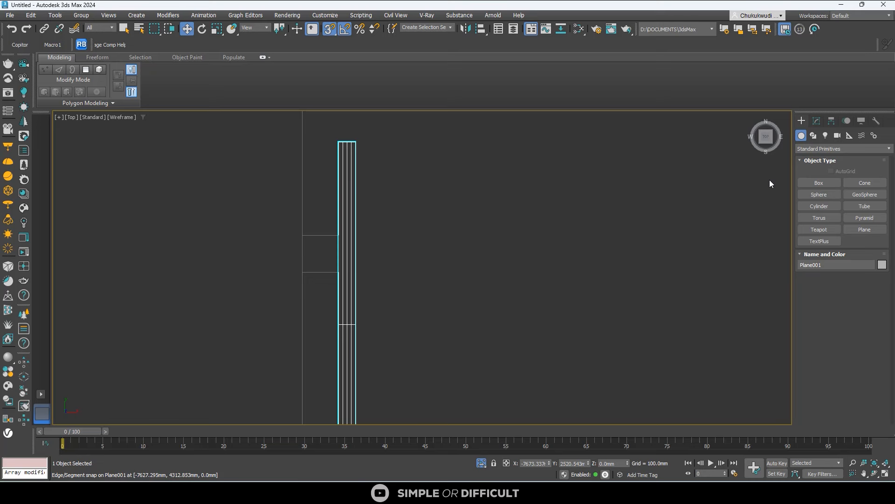
click(815, 120)
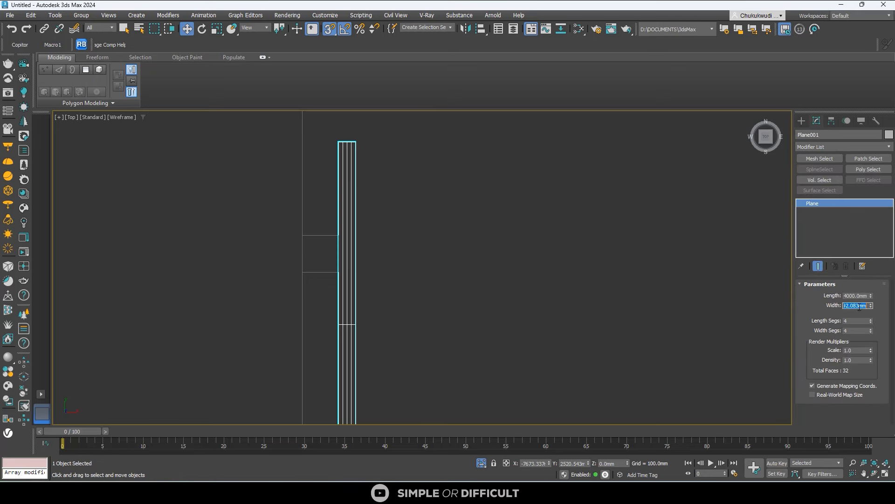
key(Return)
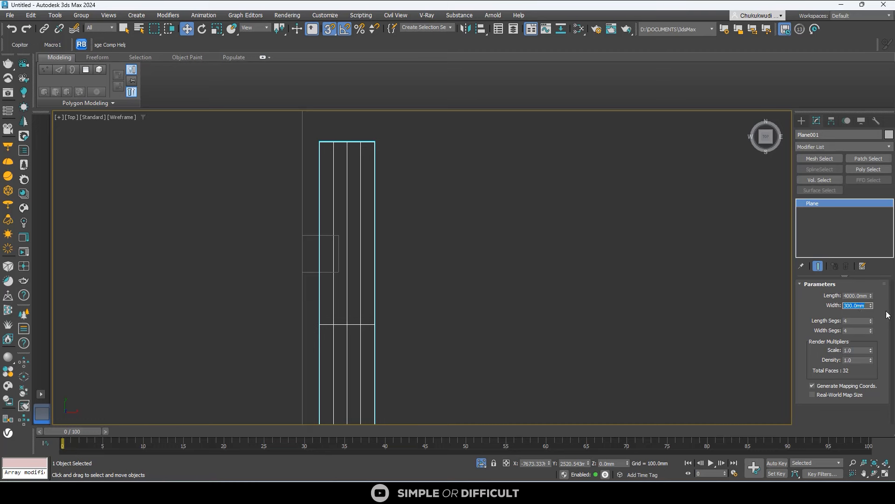
Step: Set the plane's width to 250 mm
scroll(350, 235, down, 5)
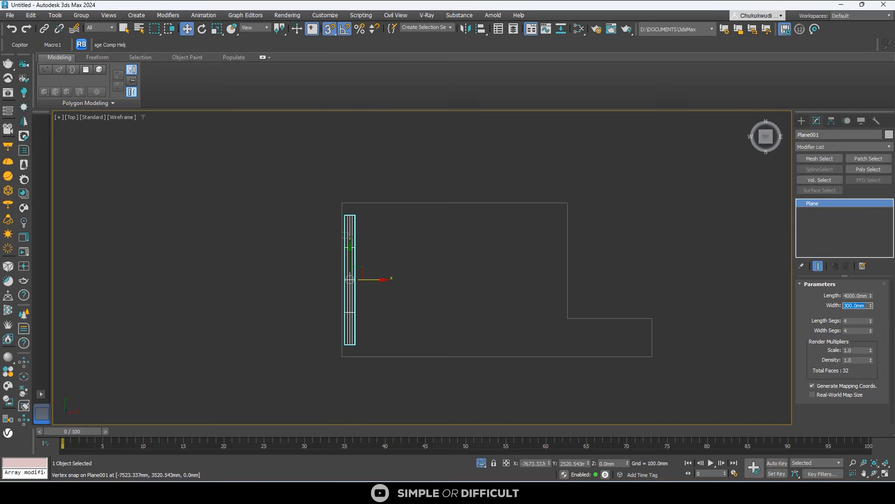
text(250)
key(Return)
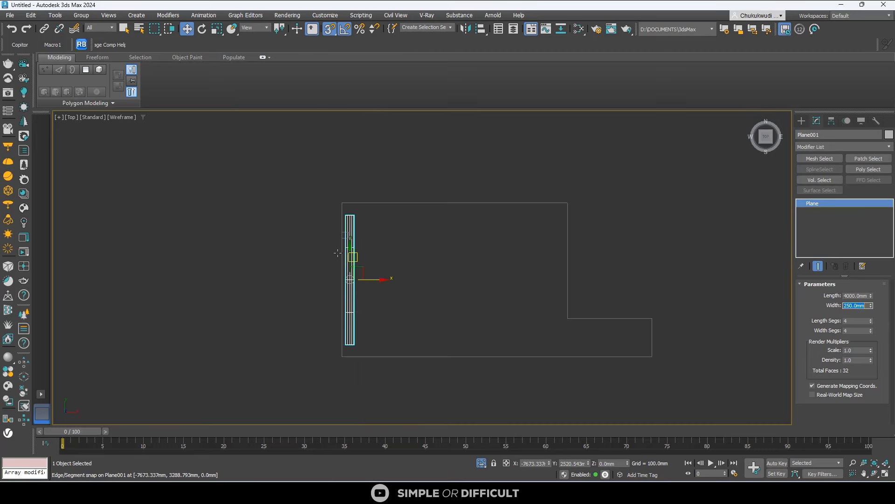
Step: Move the narrowed plane so that its west edge snaps to the east side of the guide box
scroll(350, 261, up, 8)
drag(389, 346, 439, 354)
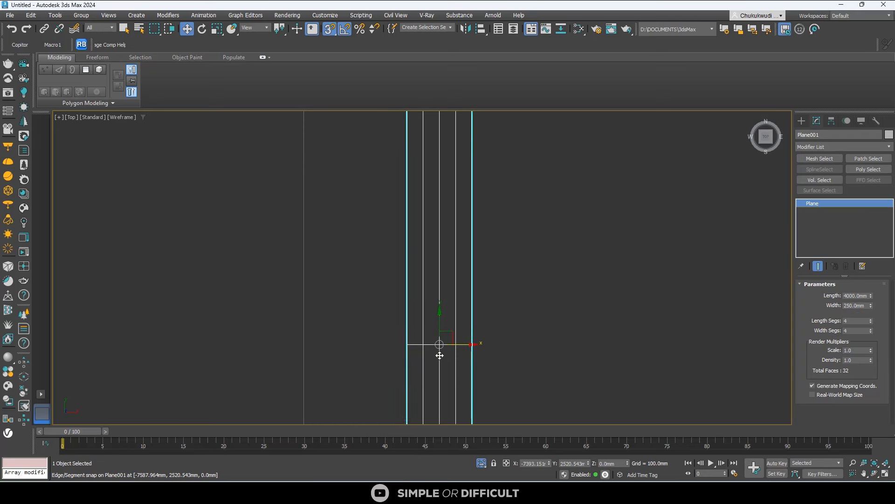
scroll(426, 299, down, 4)
scroll(418, 236, up, 4)
drag(404, 234, 353, 218)
middle_drag(354, 216, 336, 267)
Step: Set the plane's width segments to 9
click(870, 328)
click(869, 329)
click(869, 329)
click(869, 329)
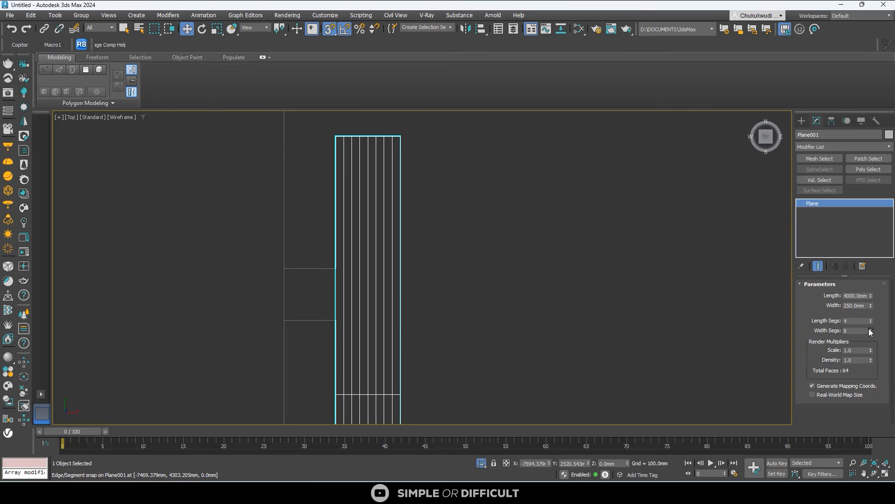
click(870, 329)
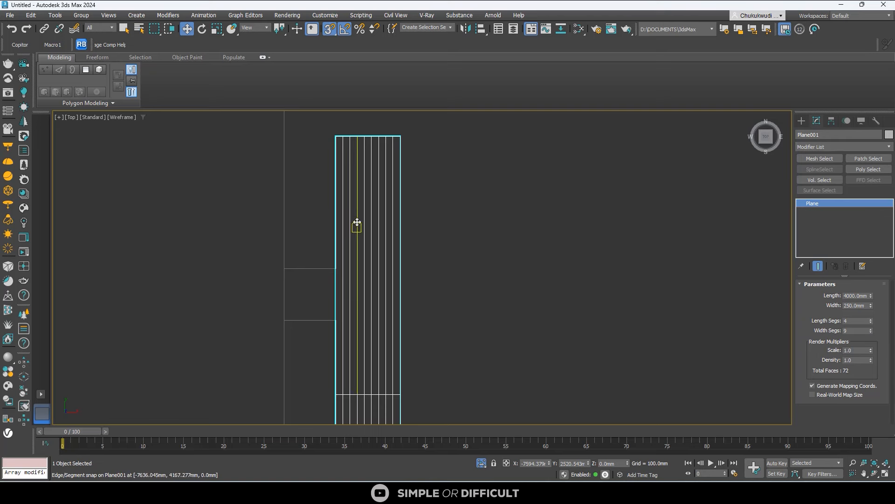
scroll(349, 160, up, 2)
scroll(351, 172, down, 3)
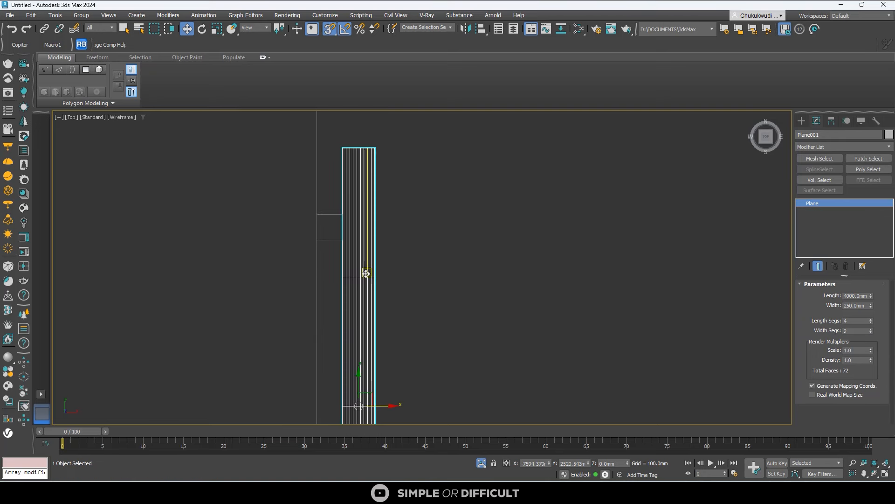
scroll(365, 271, up, 1)
scroll(368, 233, down, 2)
Step: Convert the segmented plane to an Editable Poly
right_click(371, 176)
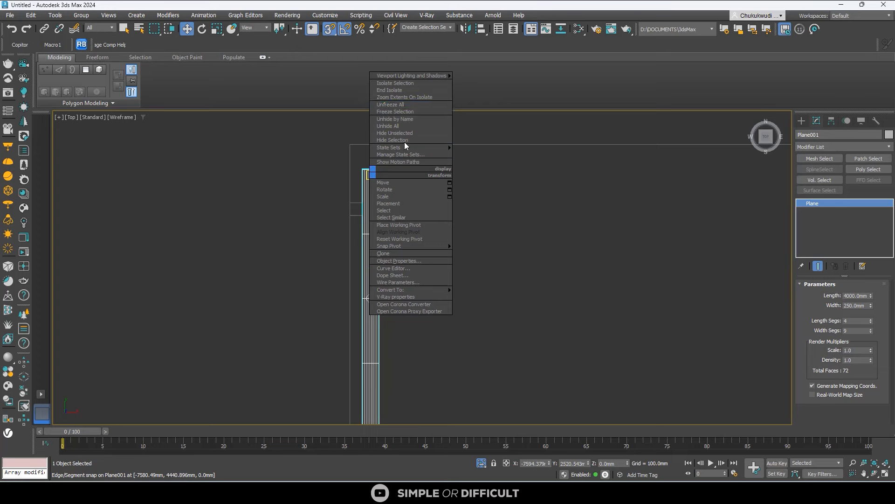
mouse_move(418, 286)
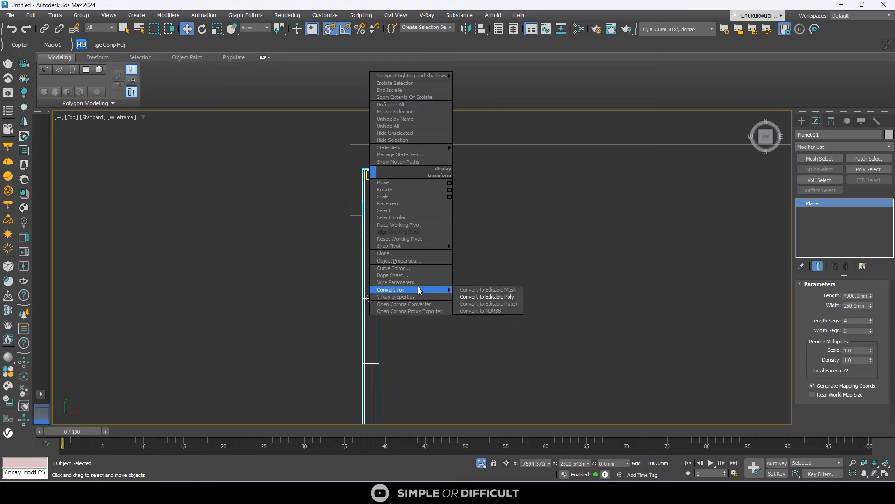
click(488, 295)
Step: Select the plane's northernmost inner crosswise edge loop and move it close to the north end, to about Y 4352 mm
scroll(356, 296, up, 10)
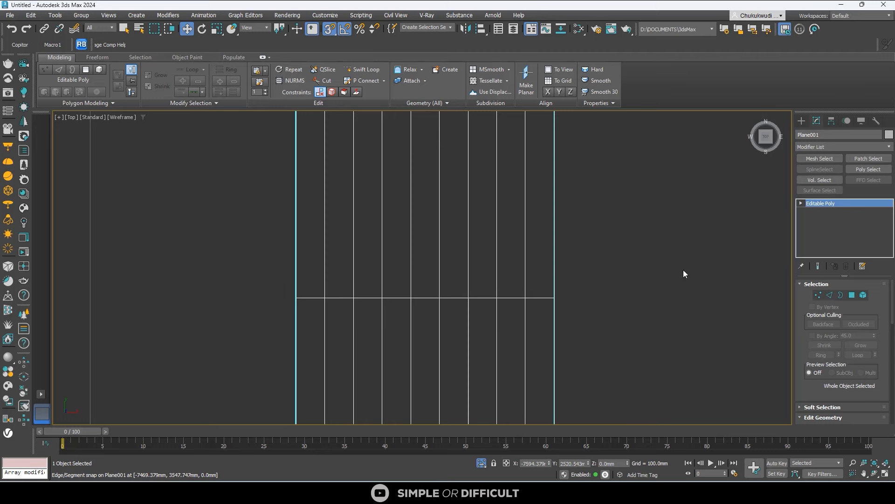
click(833, 295)
double_click(369, 297)
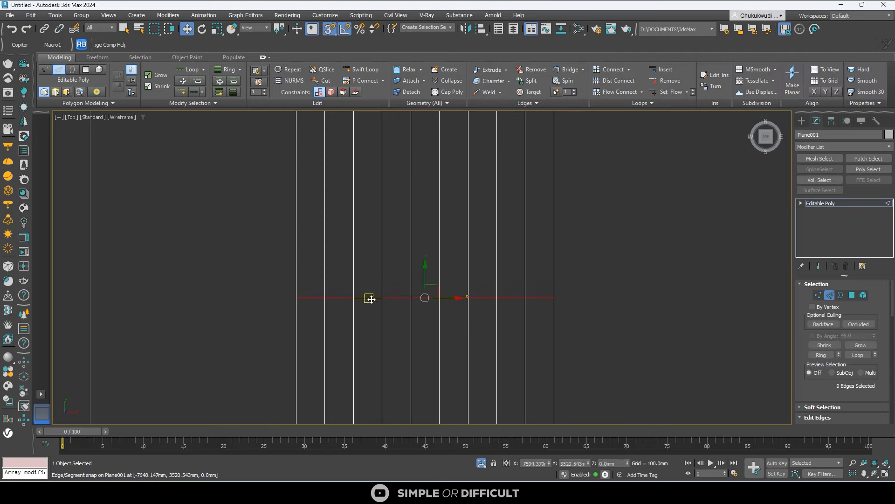
scroll(402, 292, down, 5)
scroll(402, 293, down, 3)
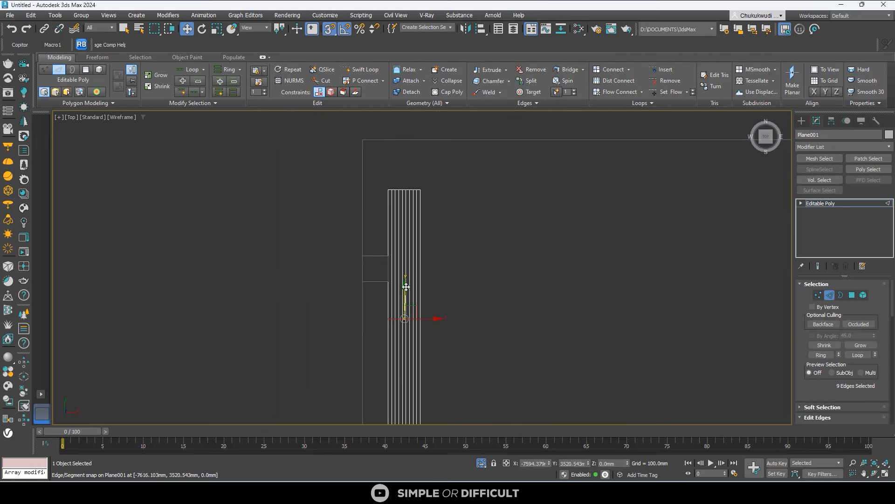
drag(406, 286, 412, 210)
Step: Select the plane's southernmost inner crosswise edge loop and move it close to the south end
scroll(410, 201, down, 3)
scroll(454, 284, up, 8)
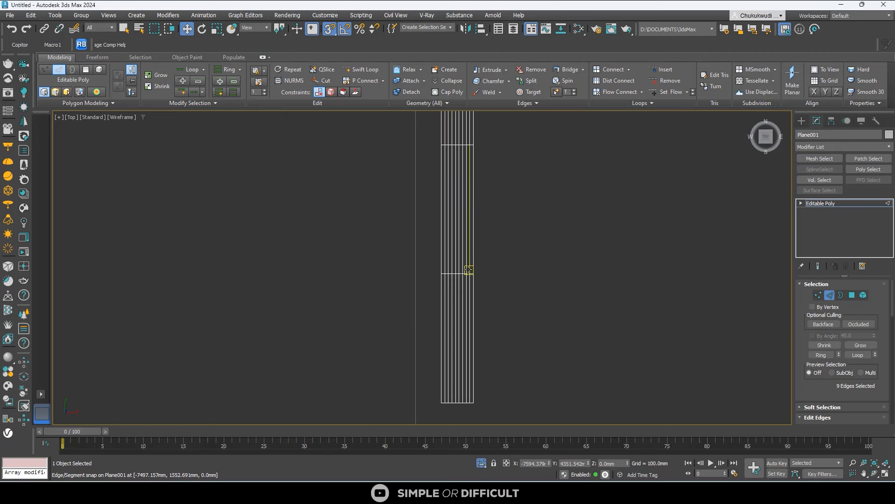
scroll(436, 247, down, 6)
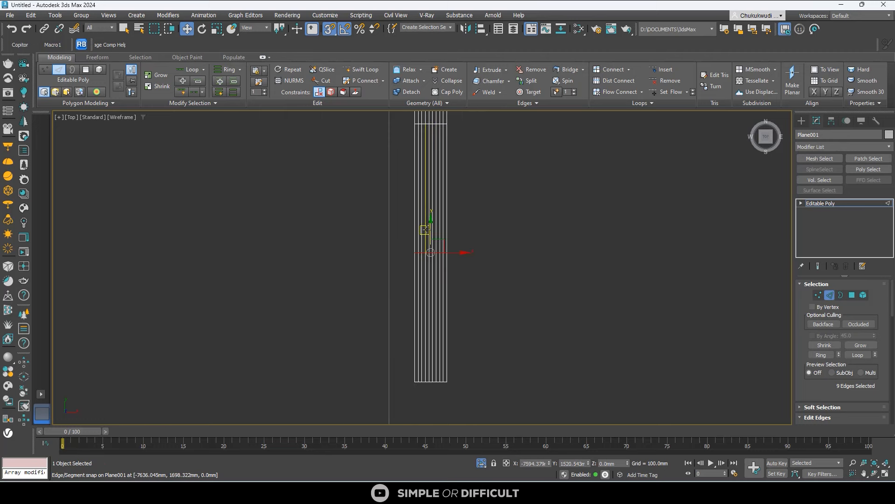
drag(431, 252, 450, 355)
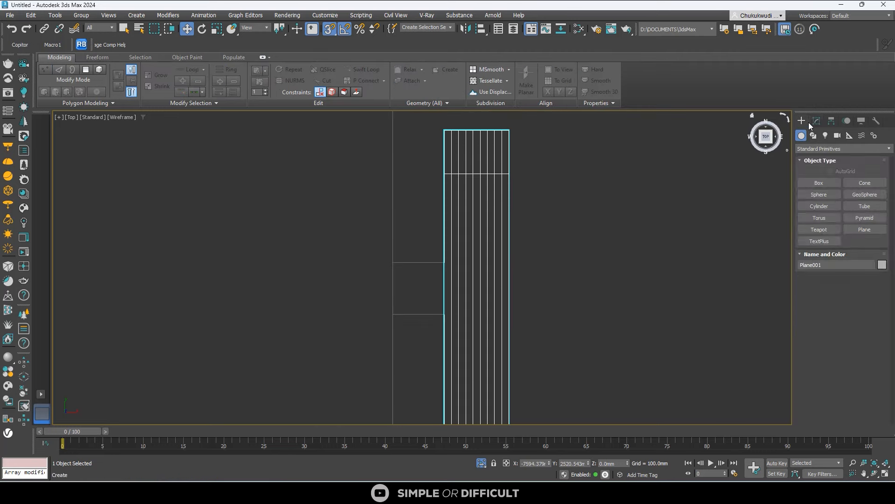
Step: Select all outer border edges of the plane on its west, north, east and south sides
click(817, 121)
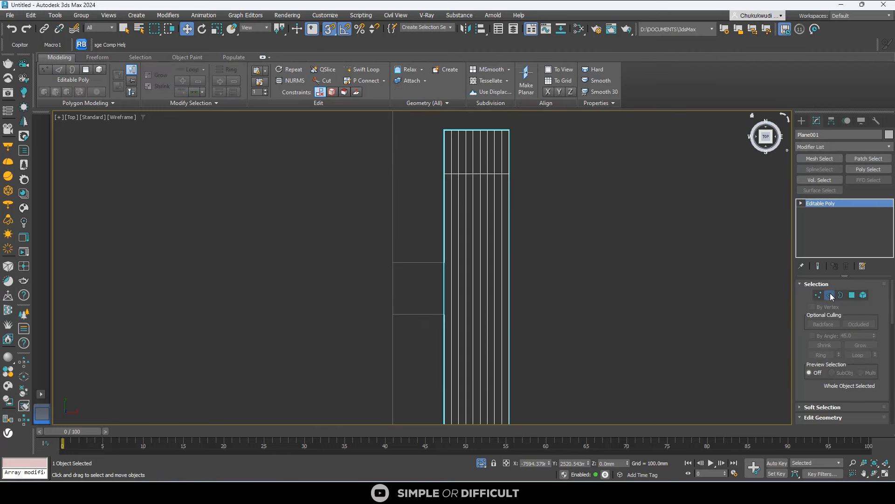
click(830, 295)
scroll(466, 131, up, 5)
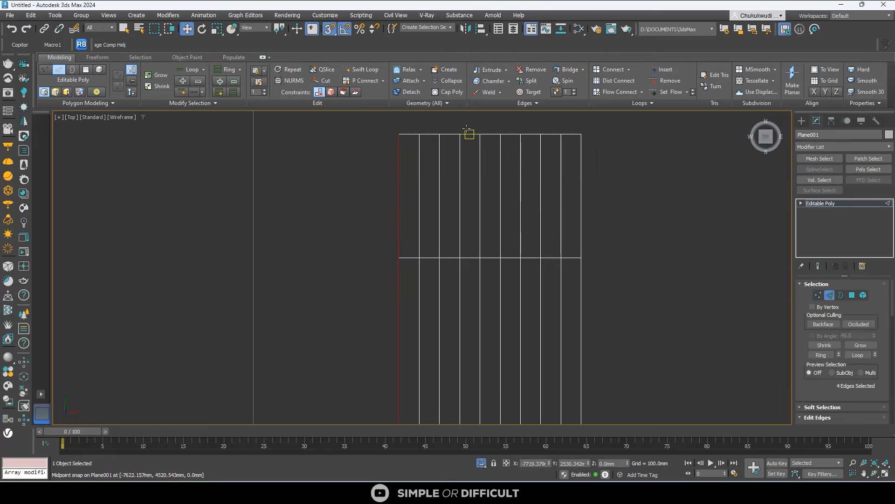
ctrl+double_click(467, 129)
ctrl+double_click(580, 185)
scroll(536, 186, down, 8)
scroll(518, 388, up, 5)
scroll(501, 393, up, 5)
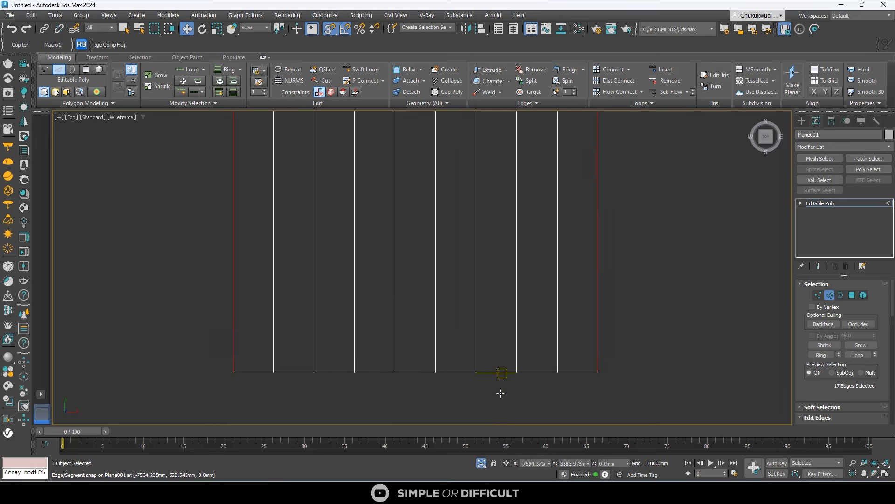
ctrl+double_click(498, 373)
Step: Create a linear shape from the plane's selected border edges
scroll(429, 339, down, 10)
scroll(886, 406, down, 3)
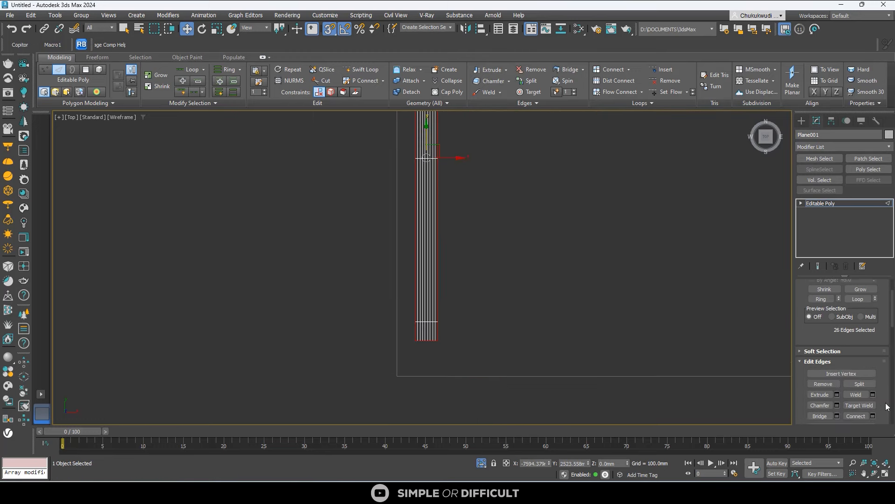
scroll(886, 408, down, 1)
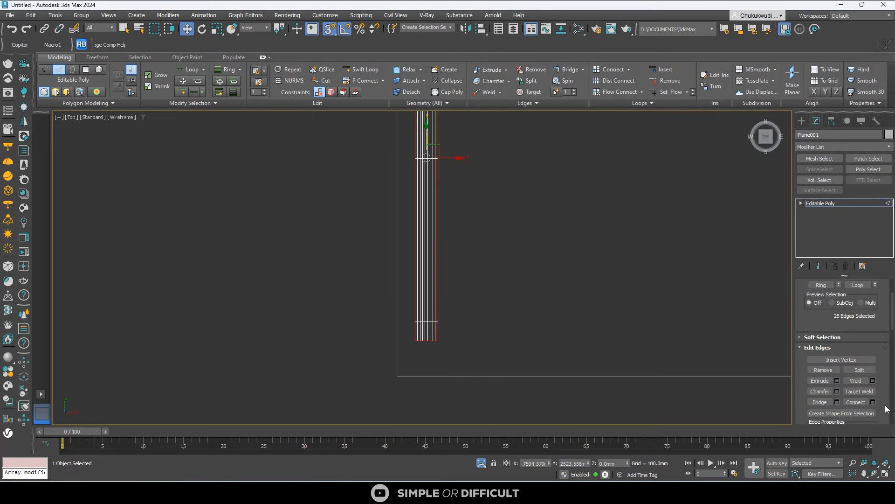
click(841, 413)
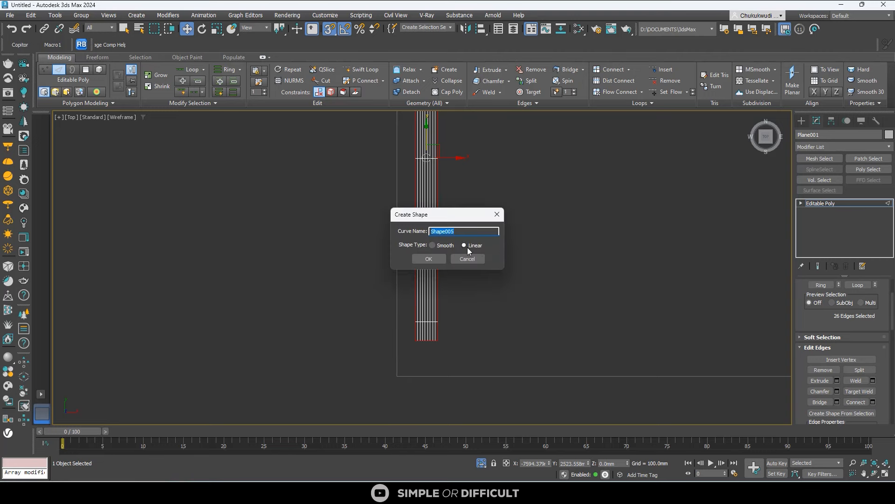
click(429, 259)
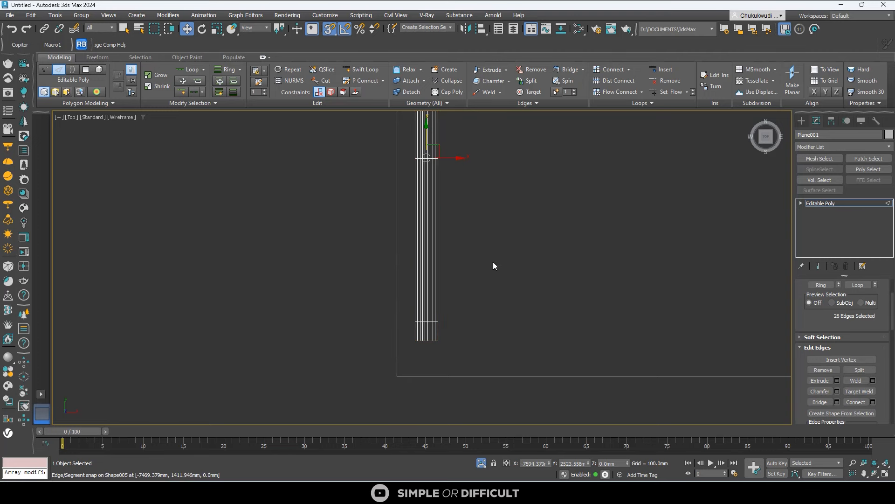
Step: Attach the plane's border shape to the floor outline at its Editable Spline level, beneath the FloorGenerator modifier
click(802, 121)
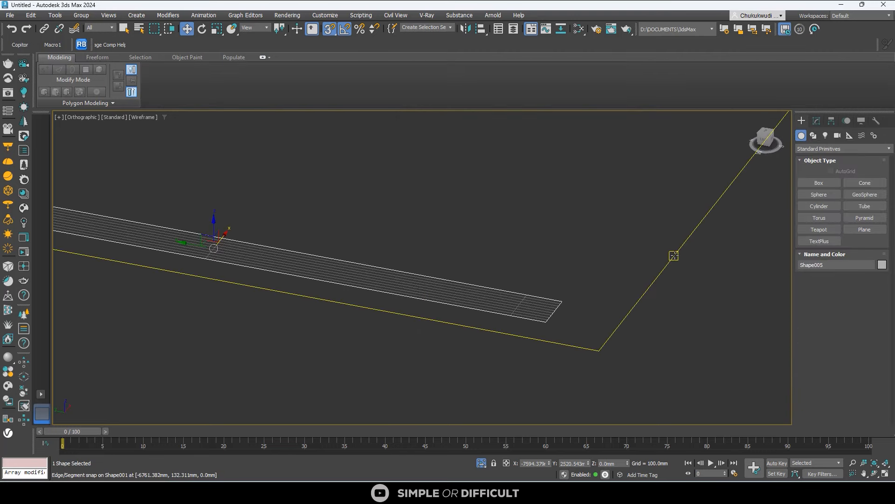
click(683, 247)
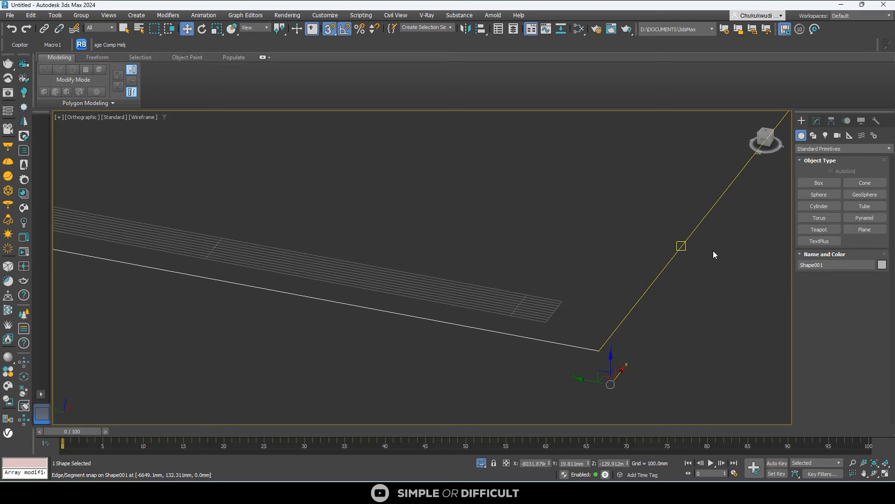
click(816, 121)
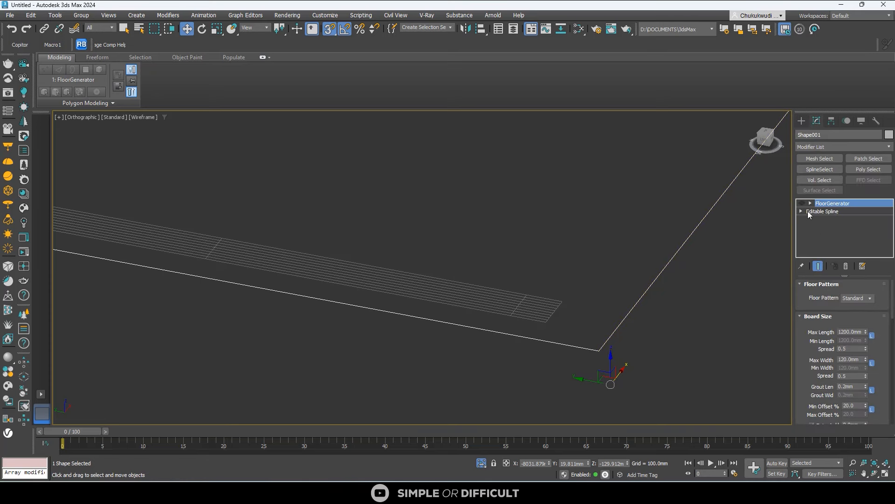
click(820, 211)
scroll(882, 362, down, 3)
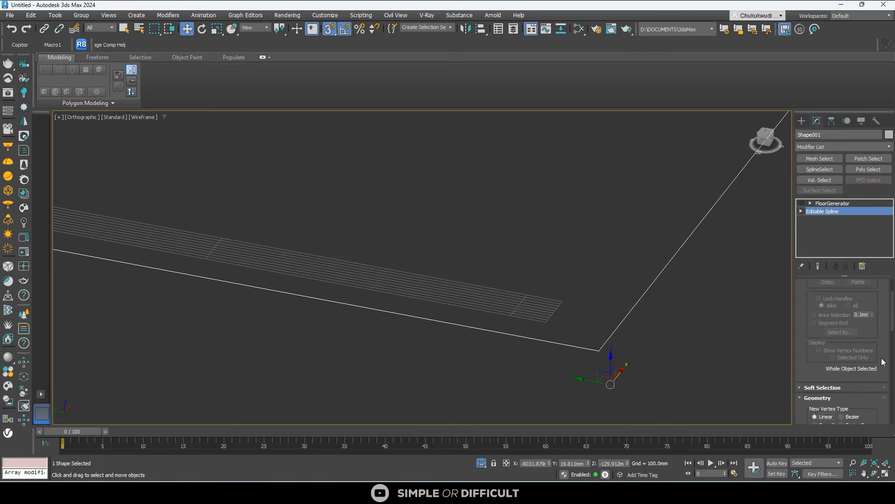
scroll(882, 362, down, 3)
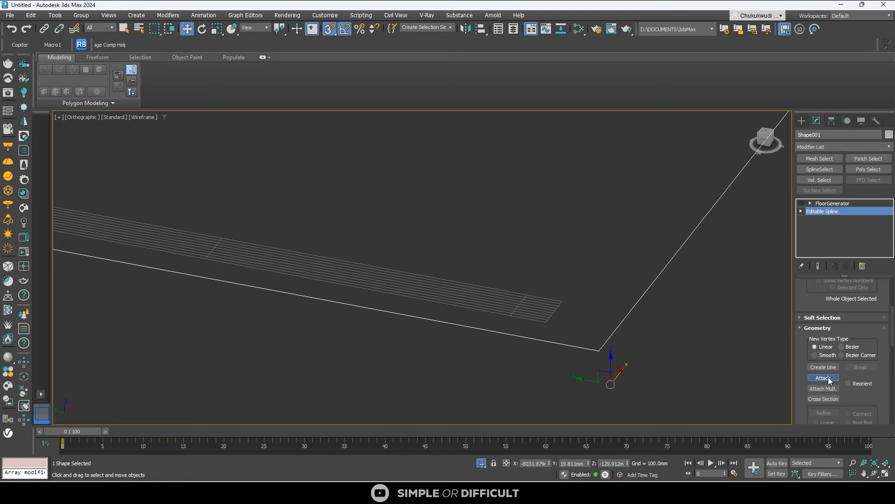
click(826, 378)
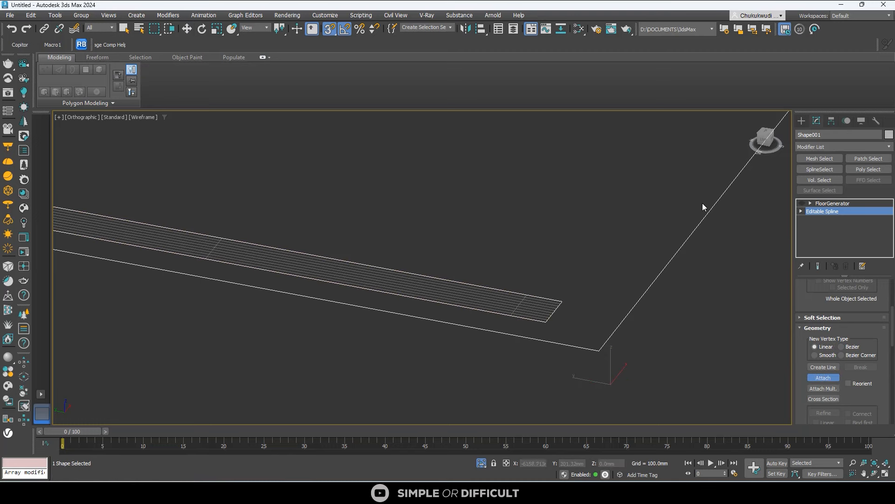
scroll(559, 248, down, 4)
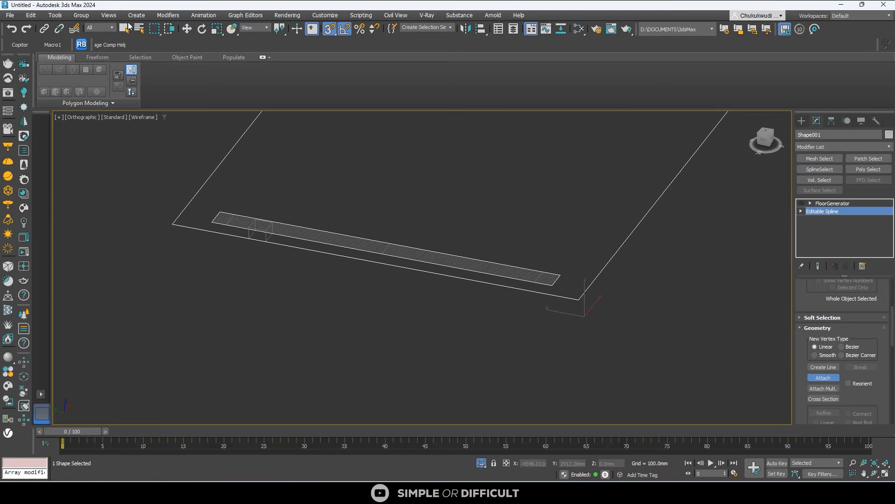
click(186, 30)
scroll(399, 262, down, 5)
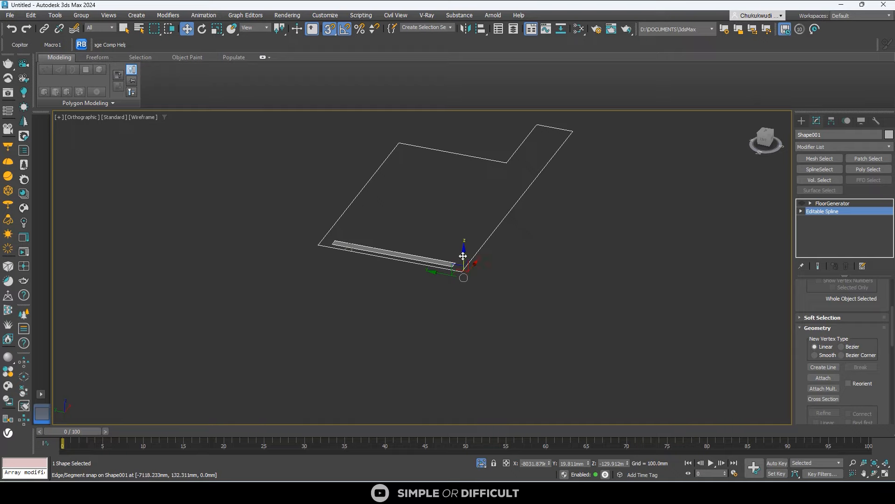
drag(463, 256, 464, 216)
right_click(464, 215)
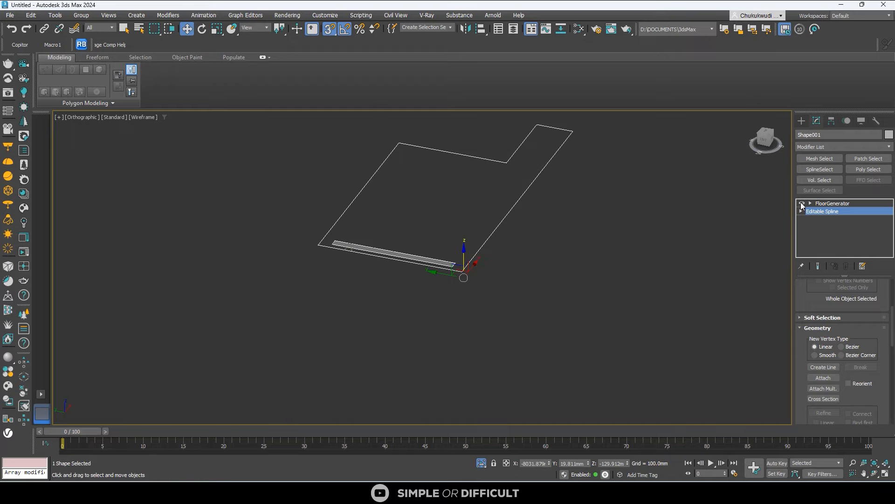
Step: Turn the floor outline's FloorGenerator modifier back on and deselect the floor
scroll(462, 201, up, 2)
click(538, 289)
scroll(423, 275, up, 6)
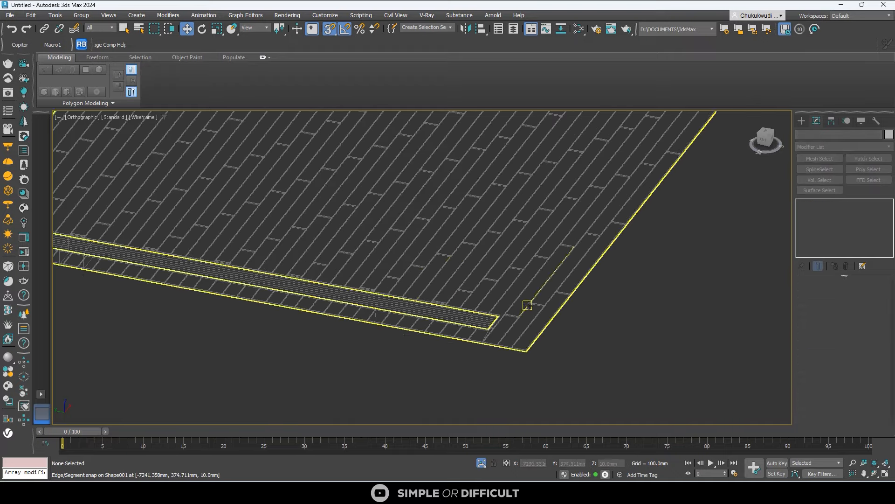
scroll(528, 305, up, 4)
scroll(590, 266, down, 2)
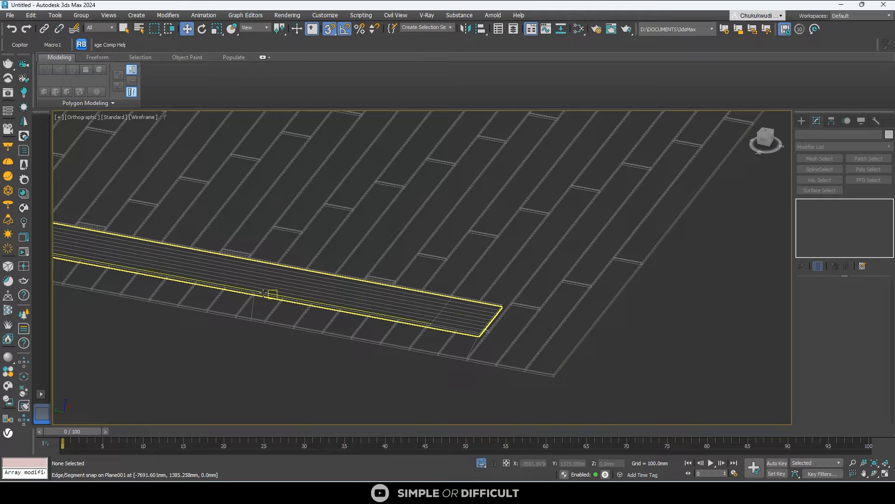
Step: Select the plane in the floor opening and display the viewport shaded with edged faces
scroll(264, 292, up, 3)
click(392, 274)
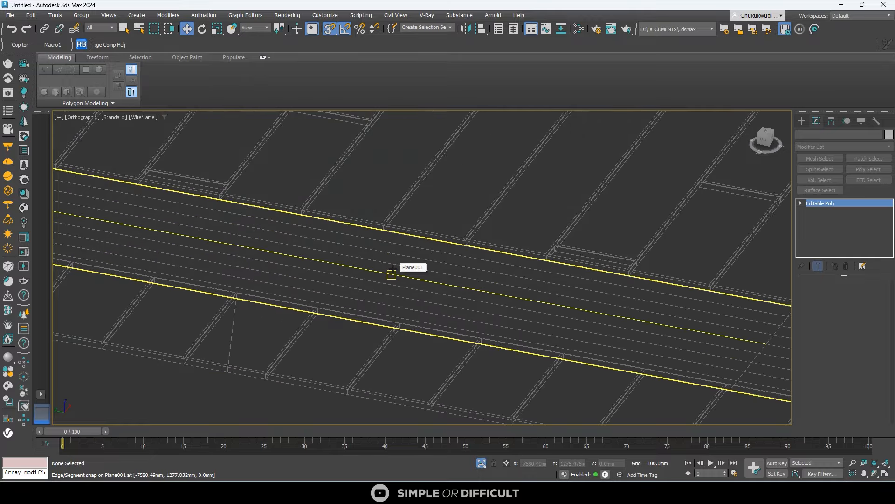
scroll(416, 264, down, 4)
alt+middle_drag(446, 281, 279, 219)
scroll(431, 307, down, 4)
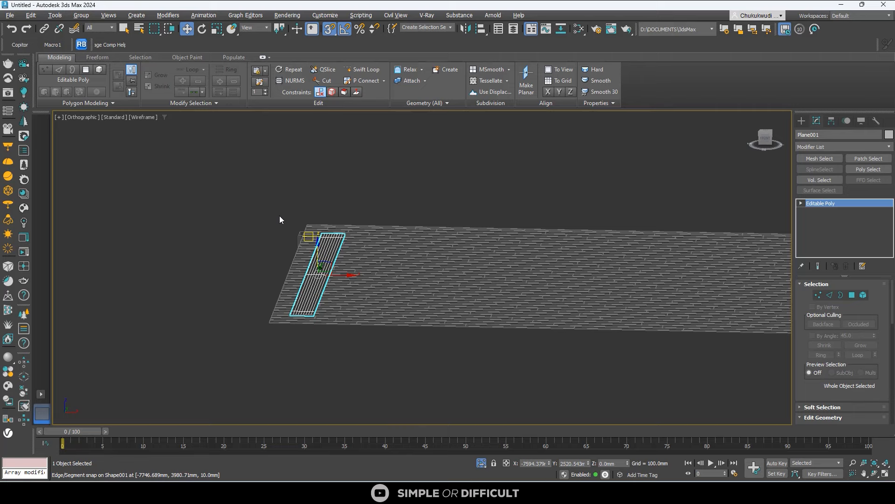
click(145, 117)
click(159, 123)
scroll(387, 206, up, 4)
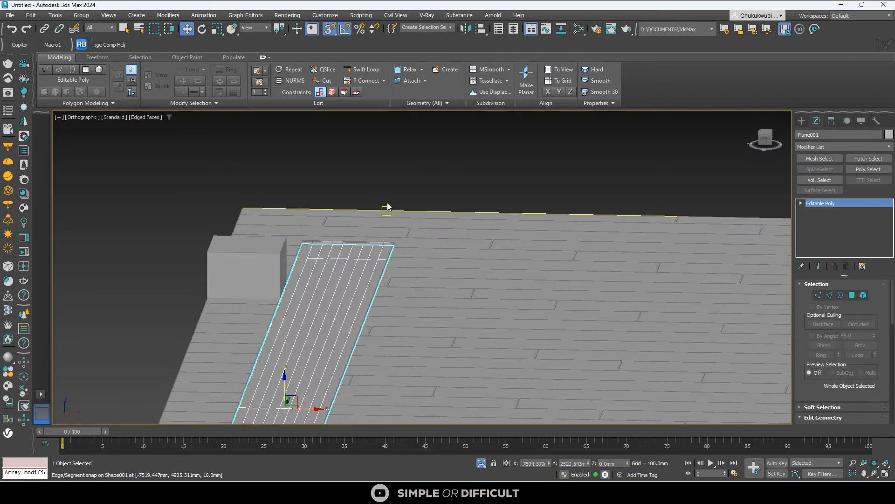
Step: Delete the small box standing beside the strip at the floor's corner
scroll(387, 207, down, 3)
click(285, 240)
key(Delete)
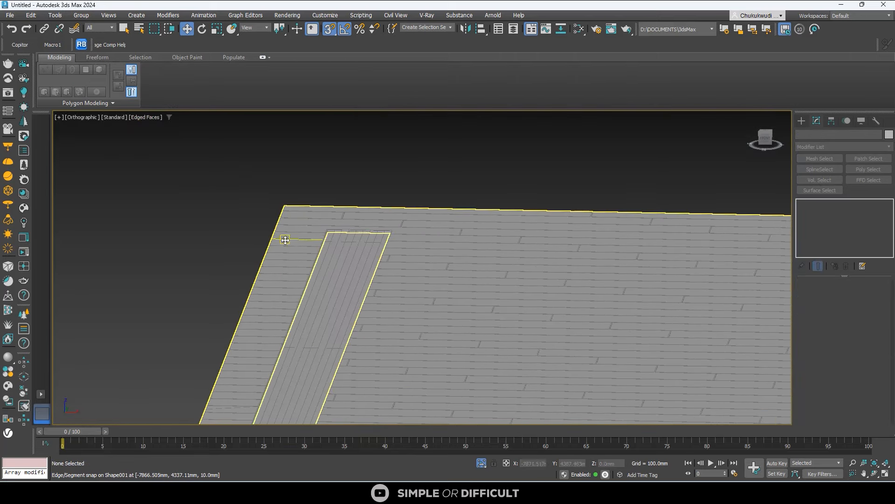
Step: Select the strip plane in the floor opening and isolate it
scroll(303, 238, up, 5)
scroll(418, 209, down, 3)
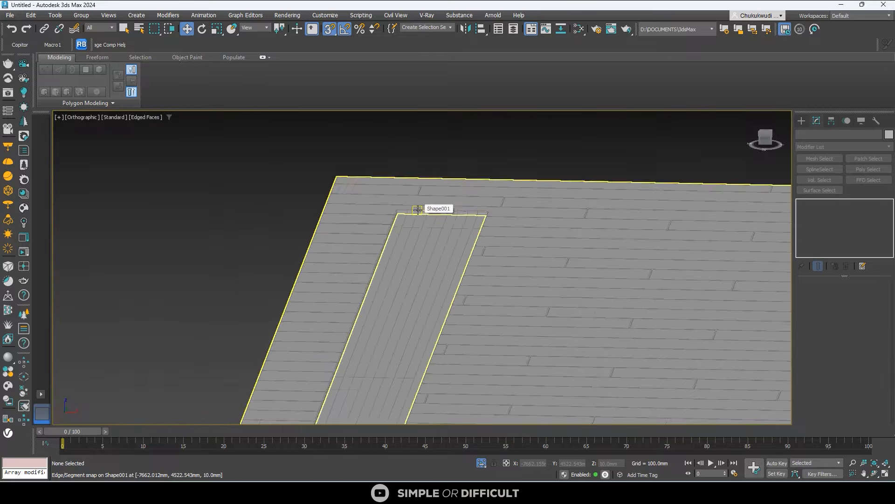
alt+middle_drag(418, 210, 474, 260)
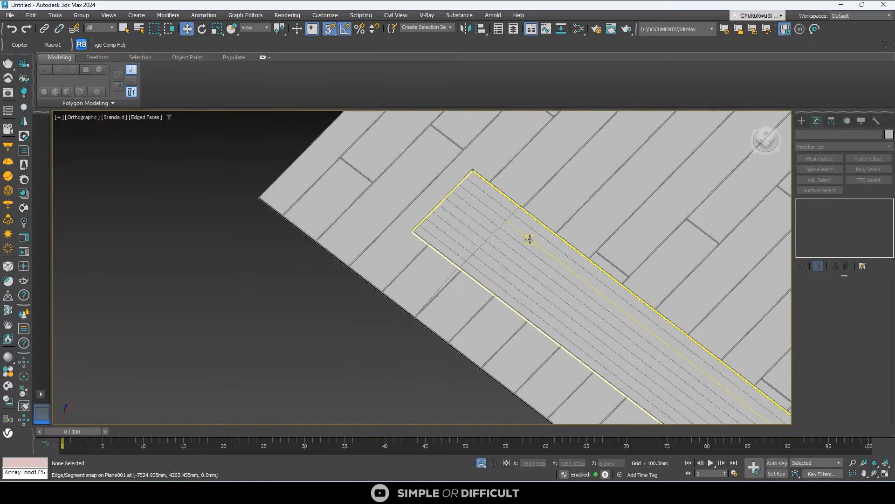
alt+middle_drag(530, 239, 480, 210)
scroll(515, 230, up, 8)
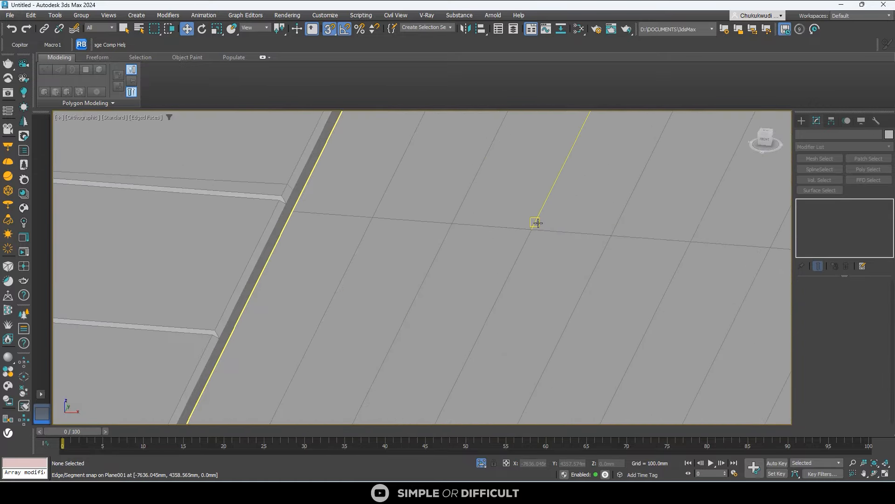
scroll(536, 222, down, 6)
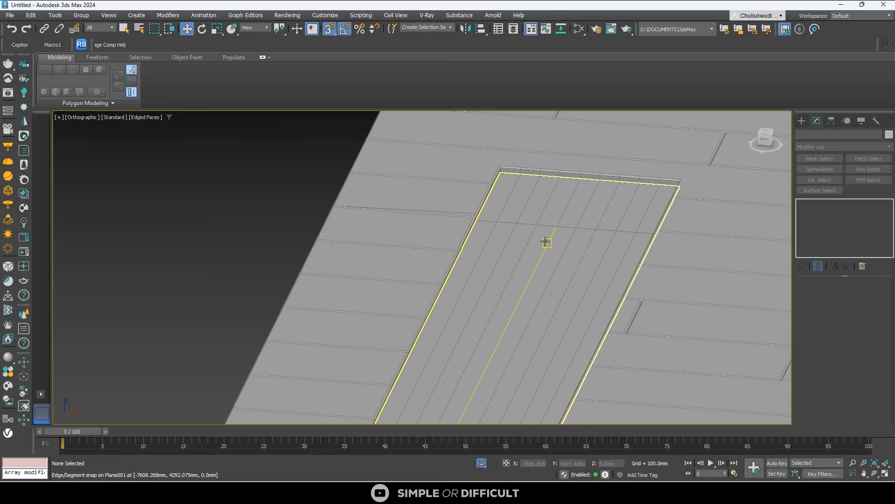
click(564, 205)
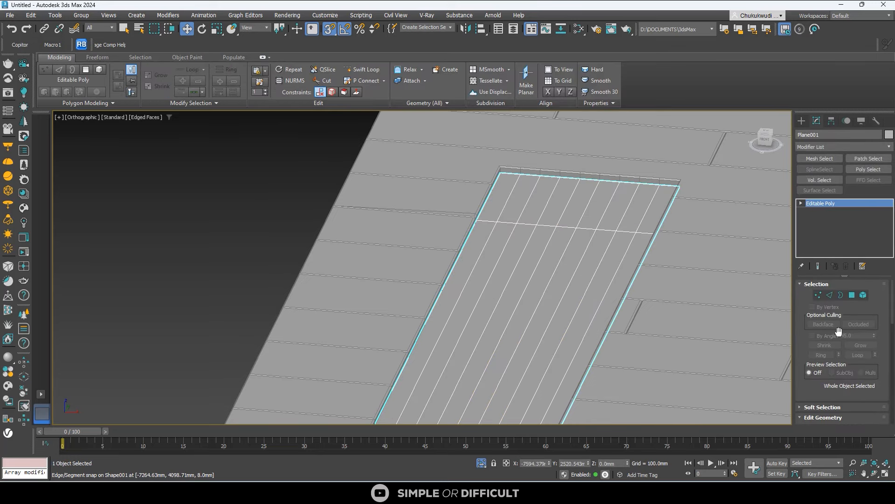
key(alt+q)
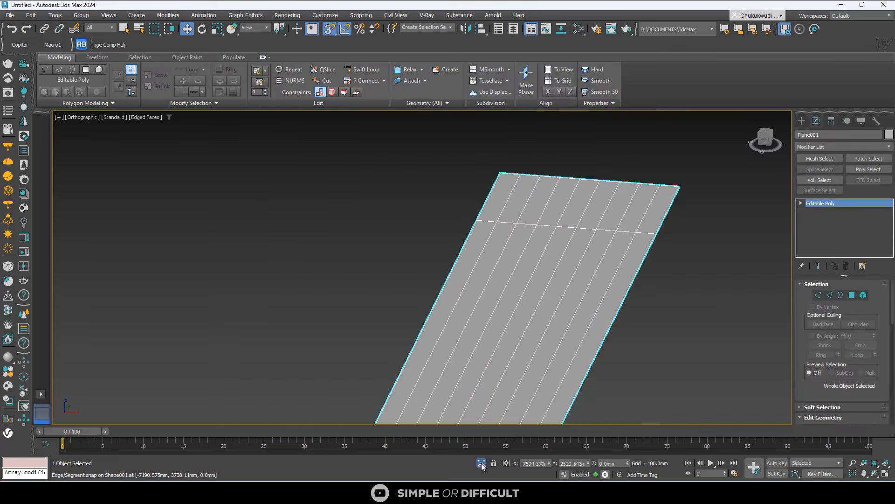
scroll(496, 356, down, 3)
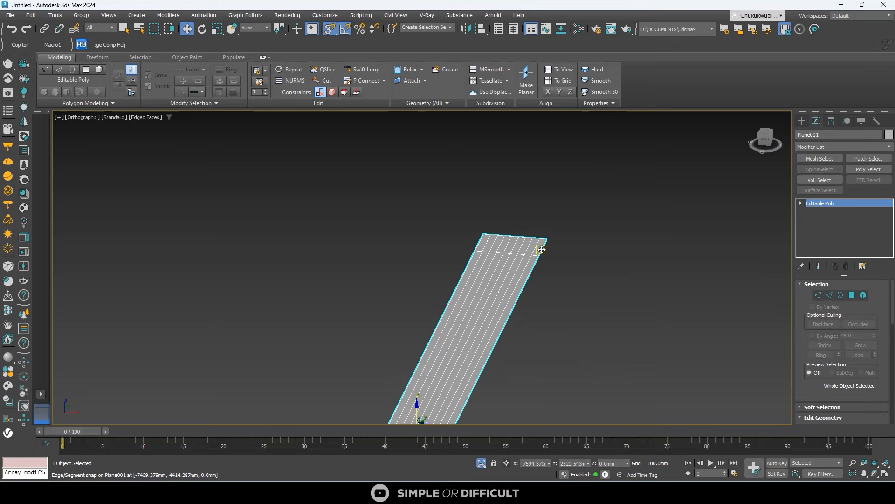
Step: Show the isolated plane in Top view, frame its upper end and hide the viewport grid
key(t)
key(z)
scroll(416, 150, up, 4)
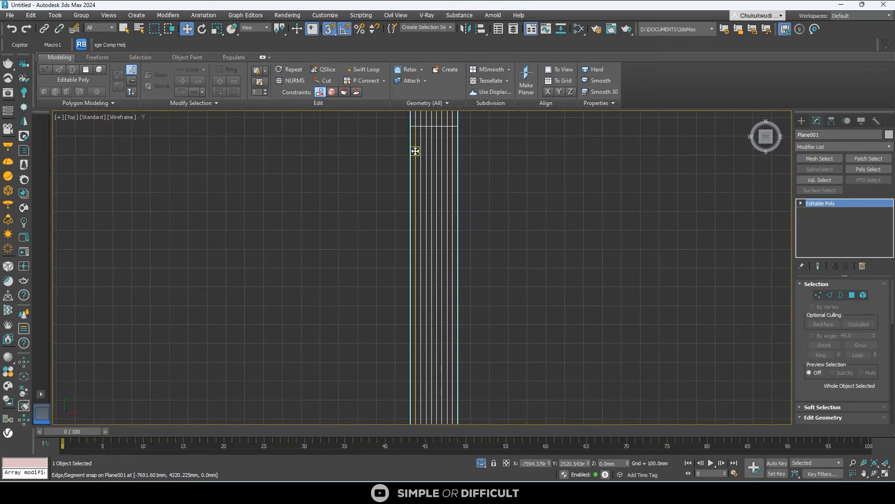
middle_drag(415, 151, 413, 154)
key(g)
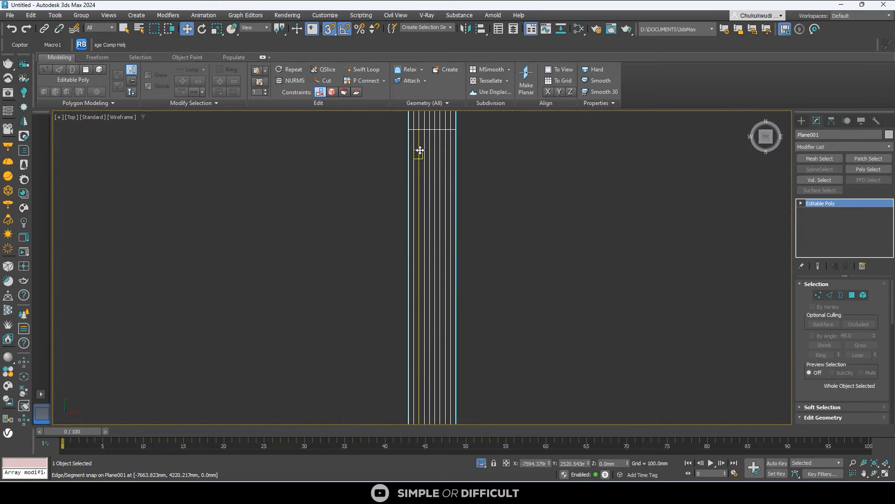
scroll(467, 147, up, 5)
scroll(471, 167, down, 2)
scroll(472, 167, down, 3)
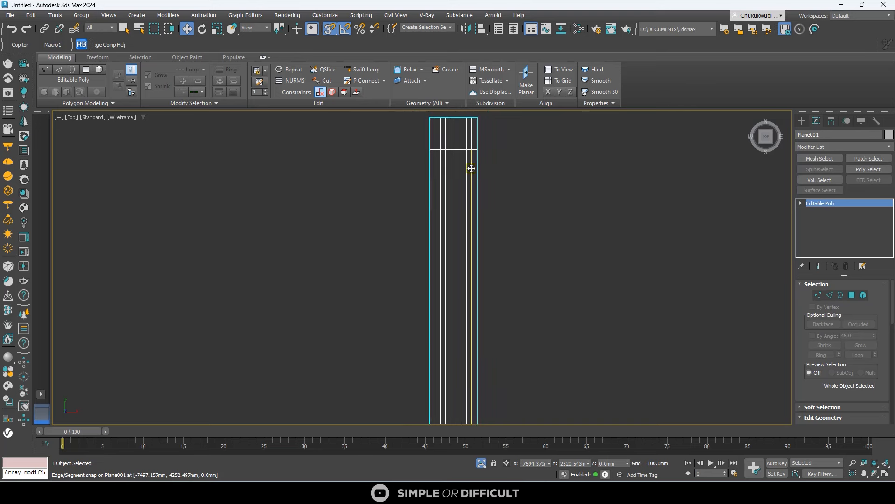
Step: With snapping off, select the plane's inner lengthwise edges at Edge level, leaving out the short segments at both ends
click(833, 294)
scroll(471, 158, up, 4)
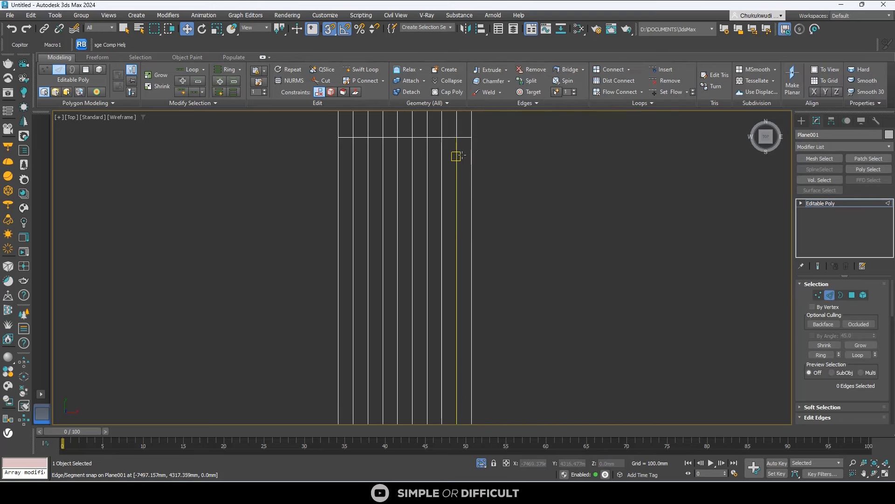
scroll(460, 154, up, 2)
scroll(462, 155, up, 2)
key(s)
drag(467, 154, 241, 302)
scroll(287, 303, down, 8)
scroll(288, 302, up, 8)
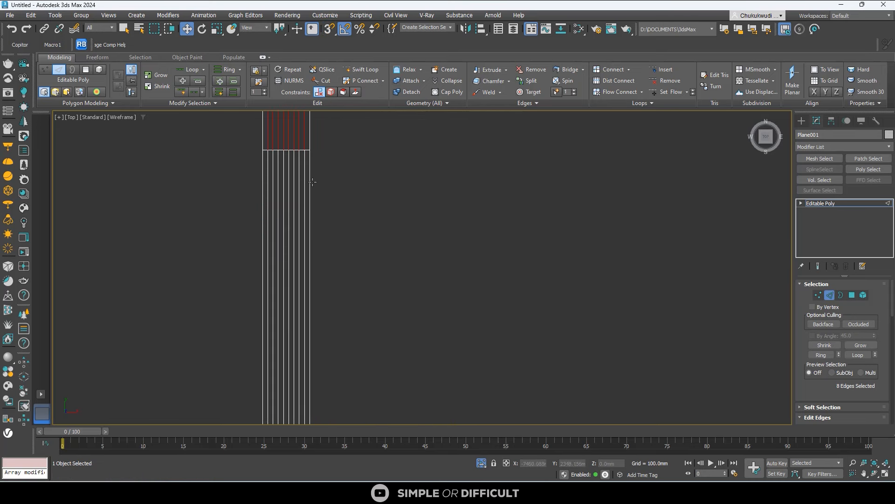
ctrl+drag(309, 292, 294, 298)
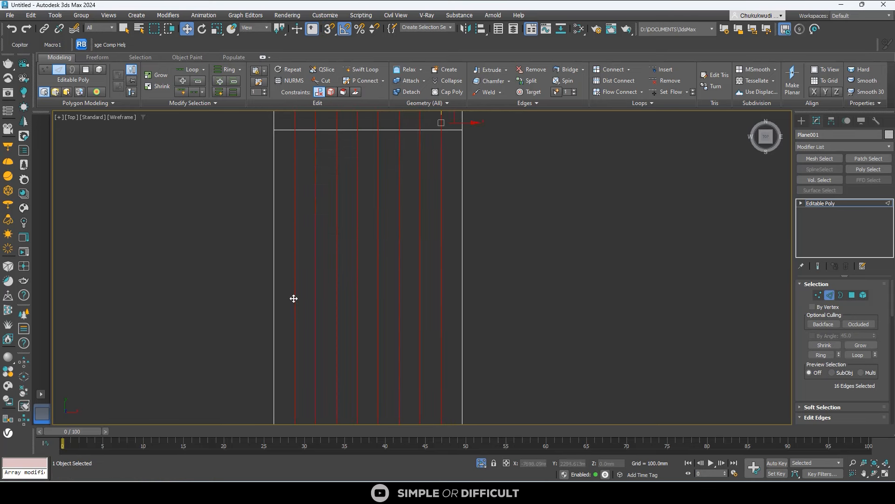
scroll(335, 198, down, 8)
scroll(337, 384, up, 8)
scroll(366, 322, down, 9)
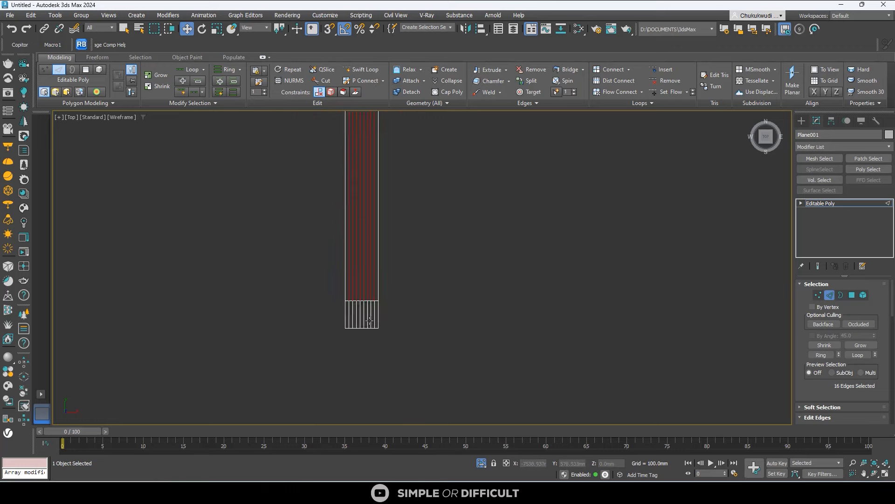
Step: Display the plane in Default Shading in an angled orthographic view
middle_drag(472, 318, 420, 286)
scroll(374, 232, up, 5)
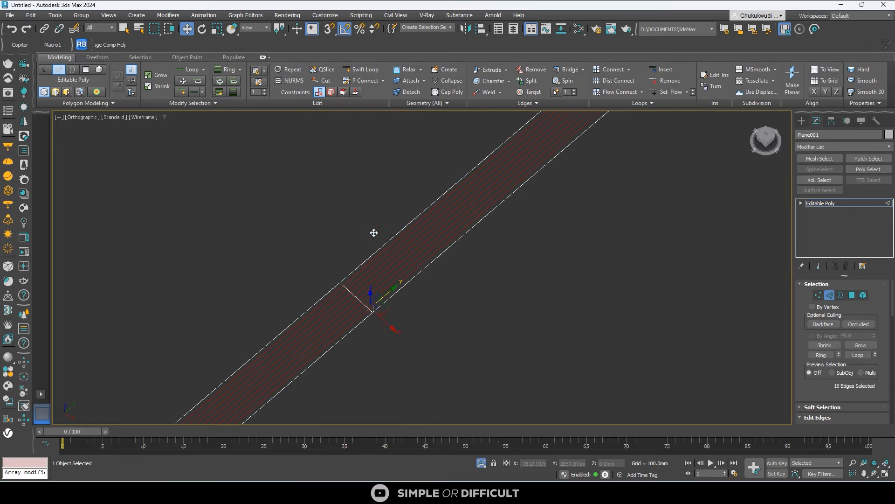
click(151, 120)
click(161, 125)
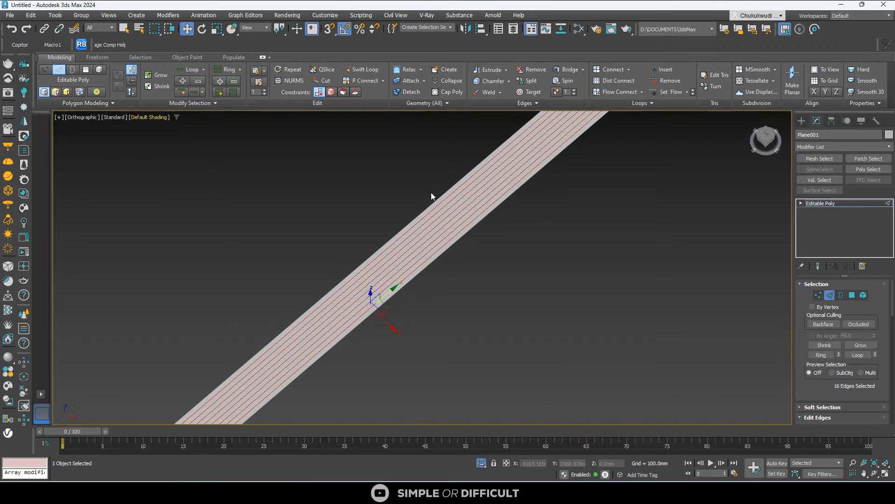
mouse_move(432, 194)
alt+middle_down()
mouse_move(471, 200)
mouse_move(519, 224)
alt+middle_up()
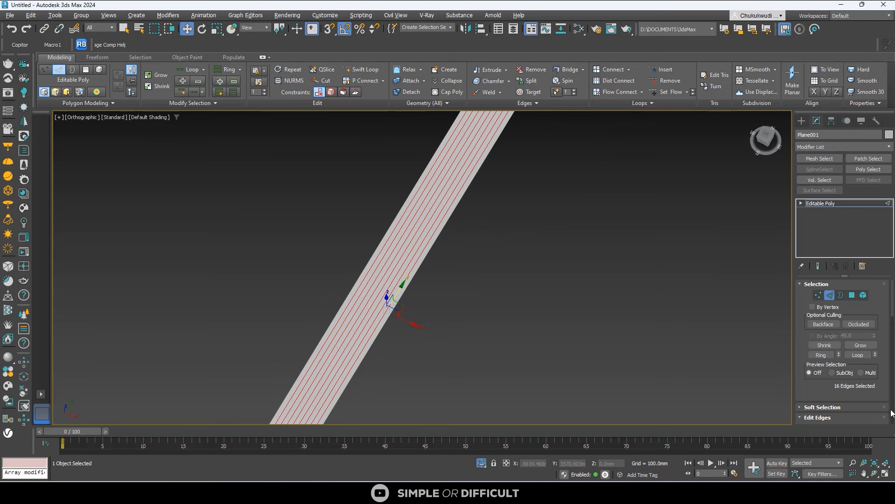
Step: Chamfer the selected edges by 7 mm with the open chamfer option enabled to cut parallel slots in the strip
scroll(886, 408, down, 3)
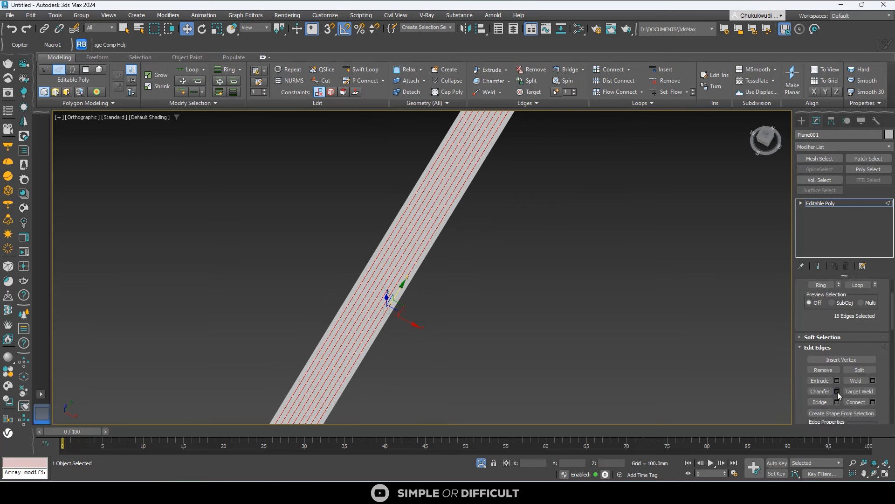
click(837, 392)
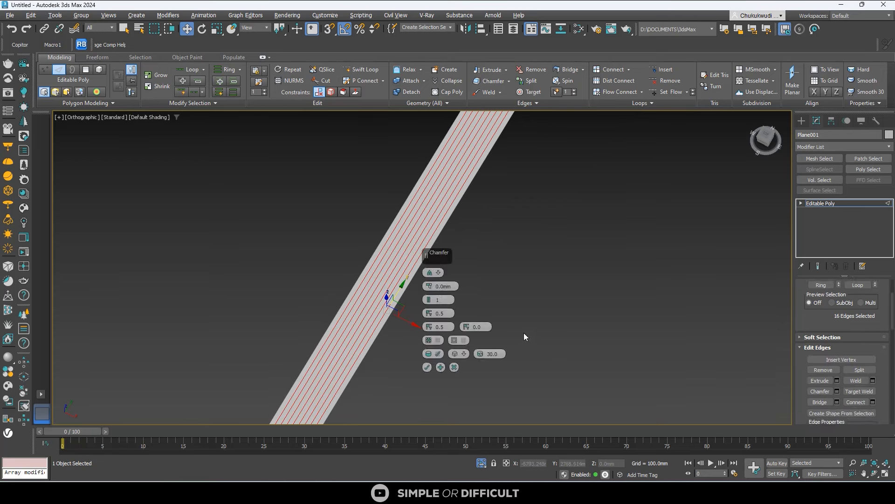
click(439, 341)
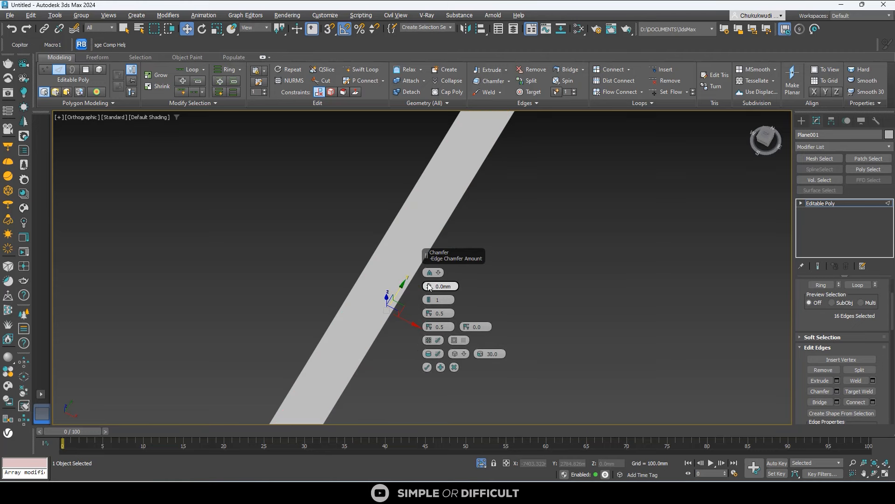
drag(428, 284, 429, 272)
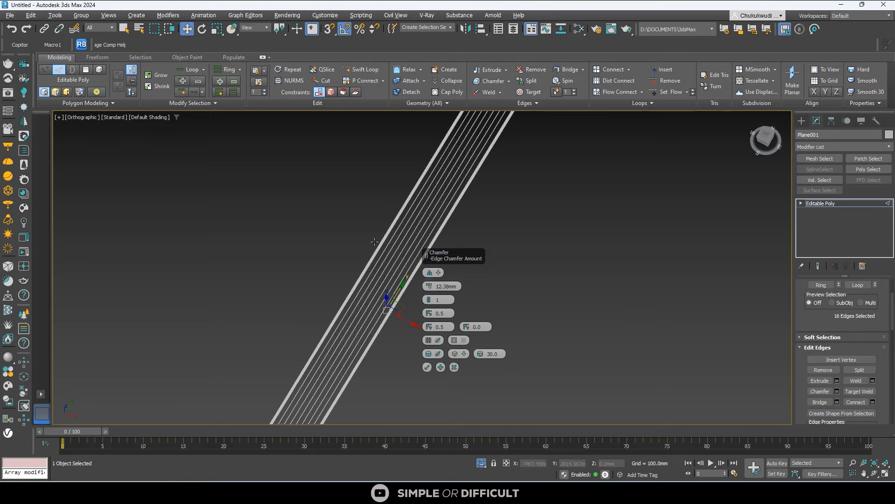
scroll(403, 252, up, 5)
scroll(388, 254, up, 2)
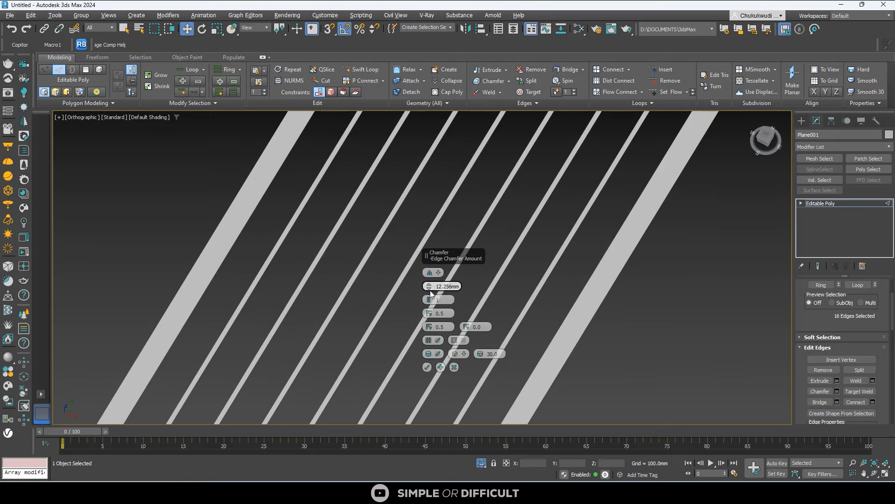
drag(430, 291, 432, 292)
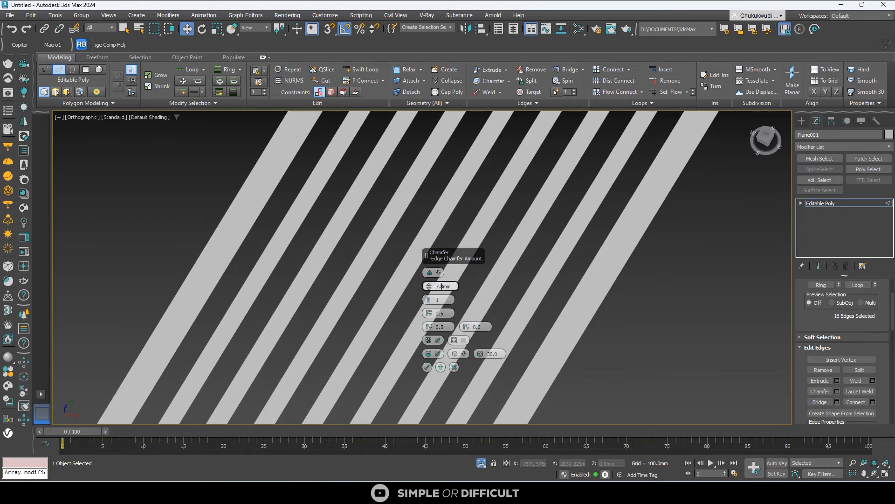
text(7)
key(Return)
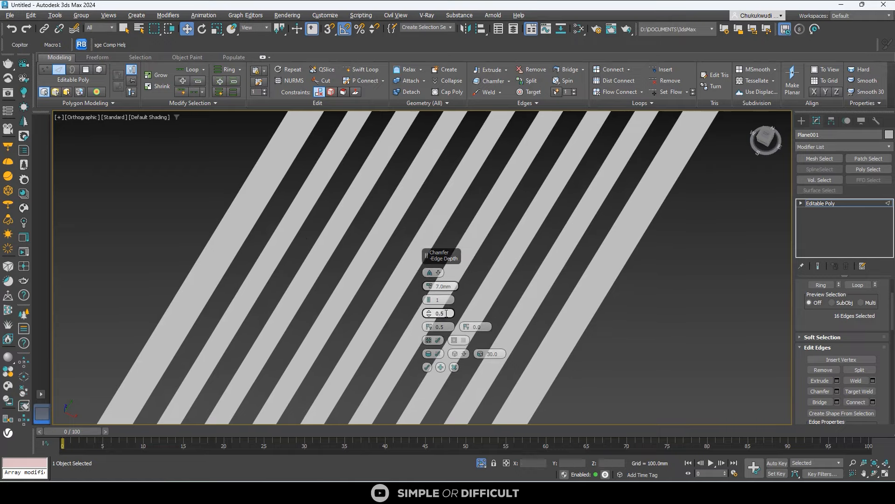
scroll(291, 236, down, 5)
scroll(291, 236, down, 5)
scroll(359, 158, up, 2)
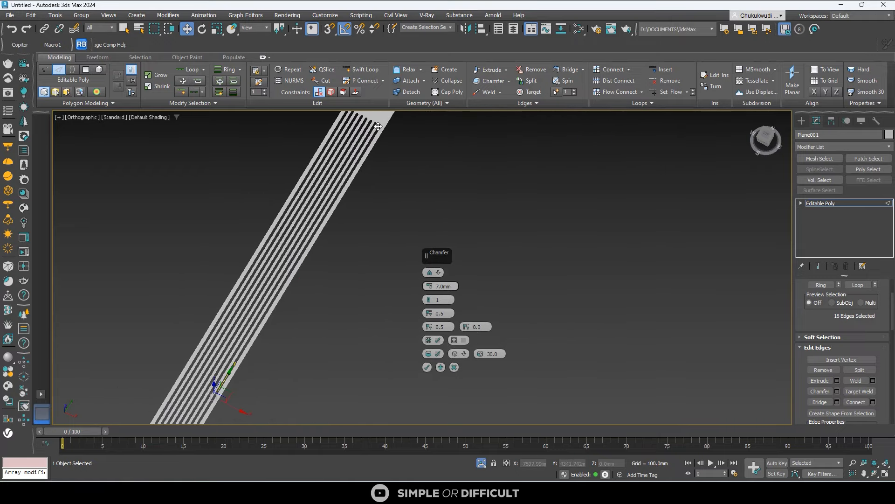
scroll(341, 193, down, 3)
scroll(273, 288, up, 3)
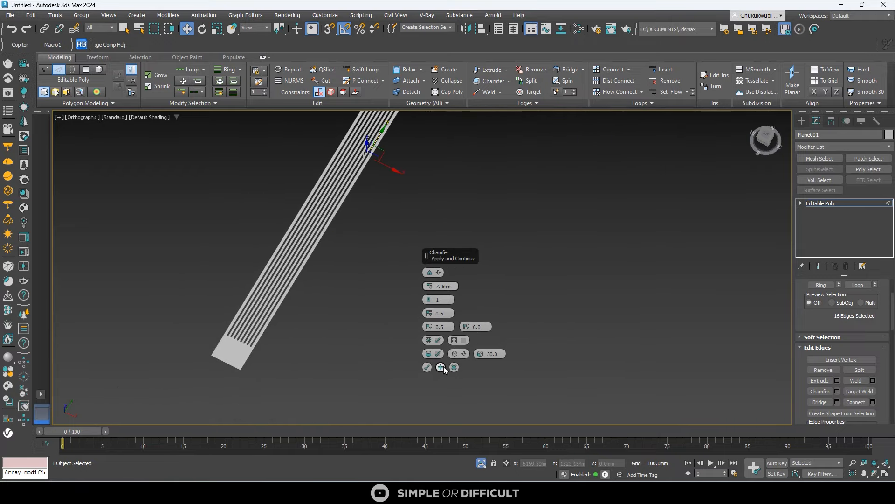
click(427, 367)
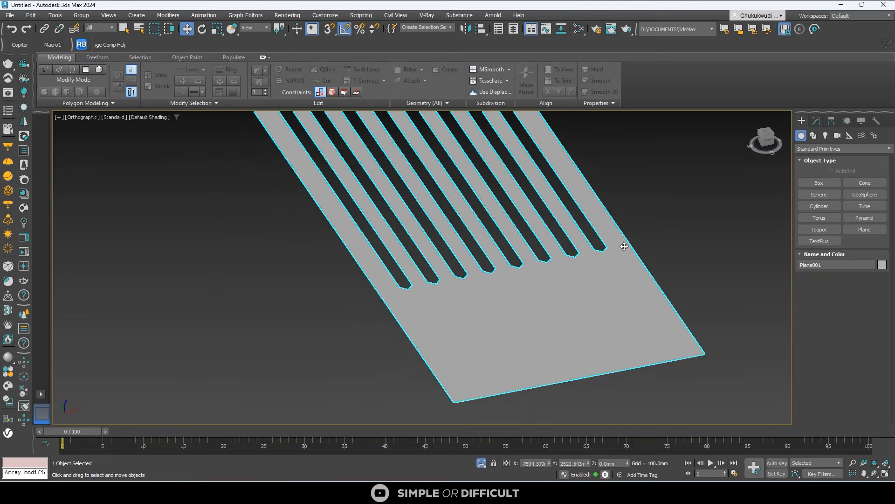
Step: Add a Shell modifier to the slotted plane
click(816, 121)
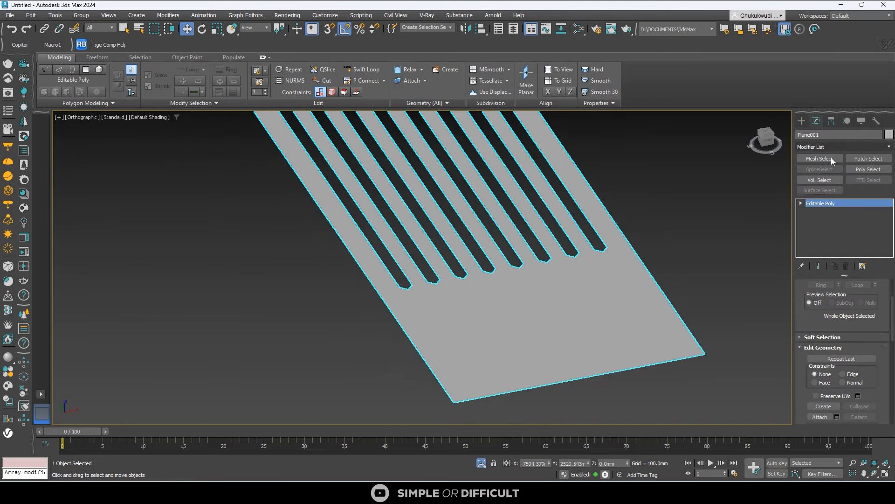
click(834, 147)
text(she)
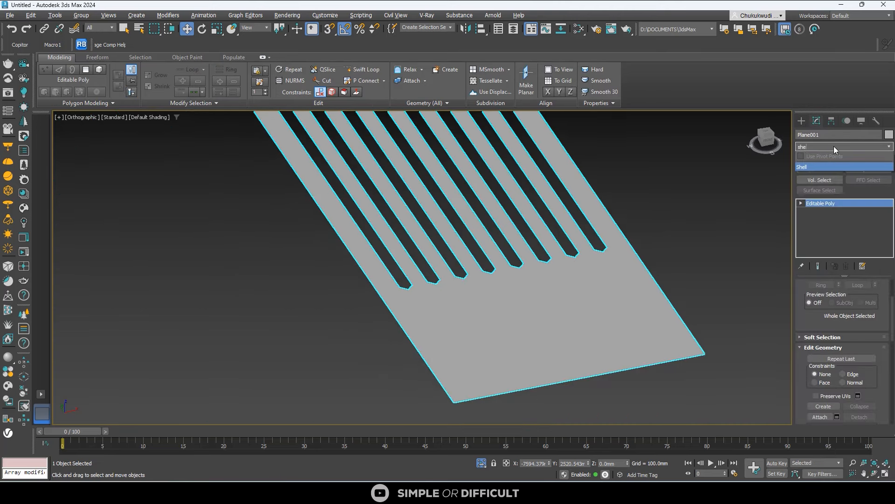
text(ll)
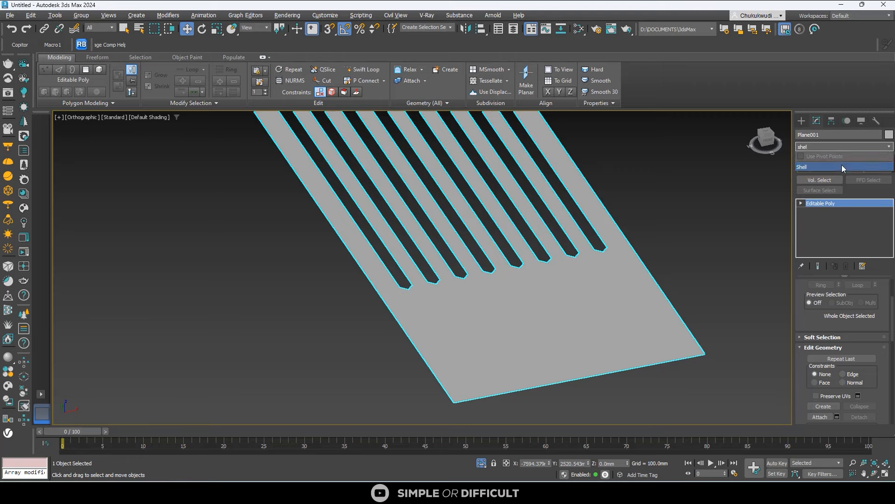
click(841, 166)
Step: End the plane's isolation, add the plank floor to the selection and isolate both objects together
scroll(629, 287, down, 4)
click(482, 463)
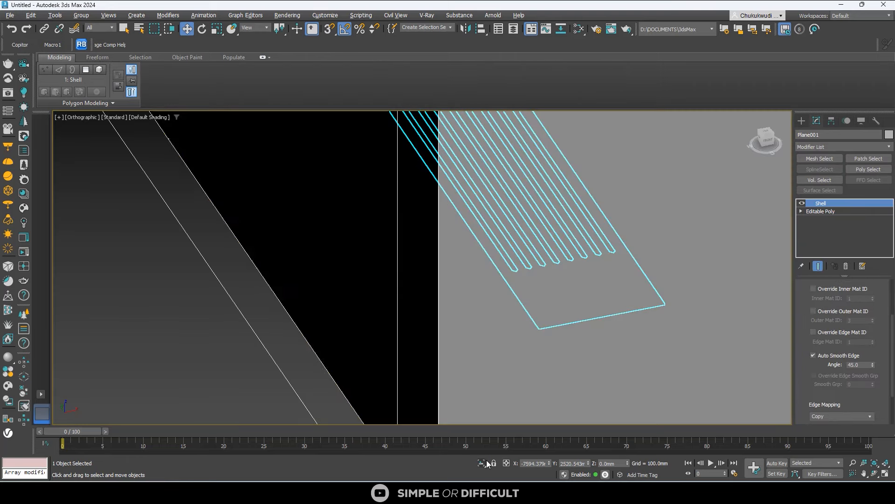
scroll(522, 289, down, 6)
scroll(465, 222, up, 2)
scroll(465, 223, up, 3)
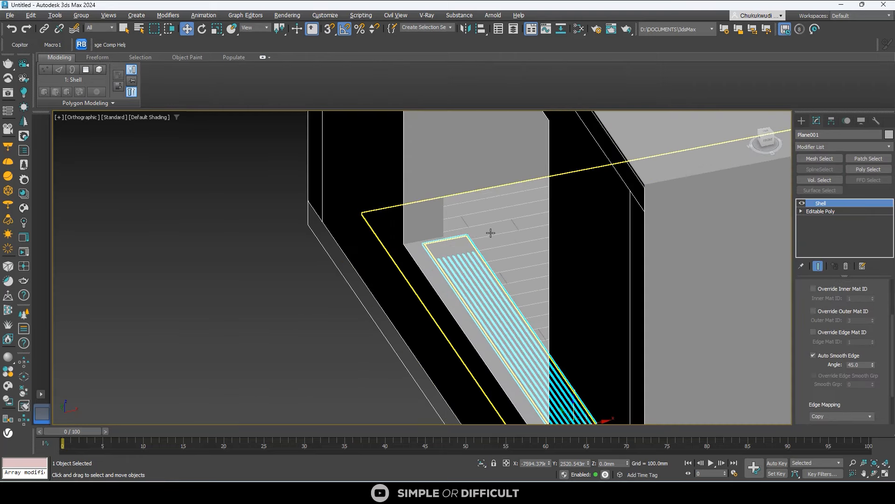
ctrl+click(491, 233)
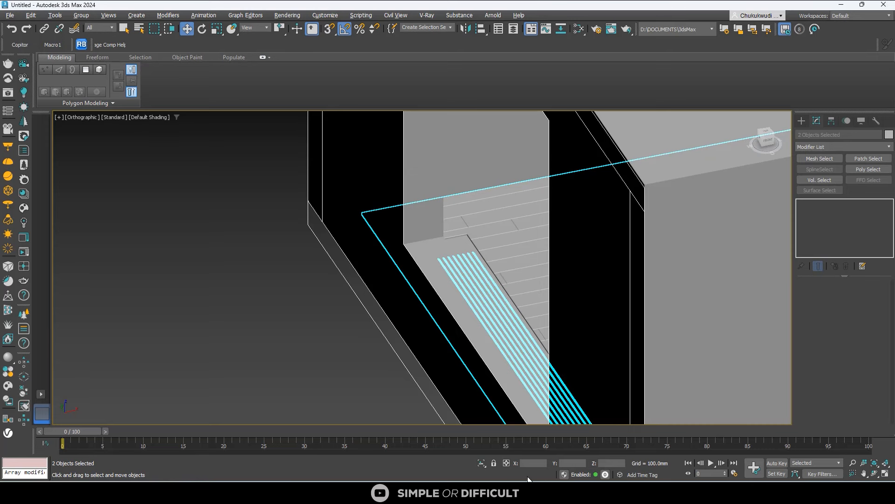
click(482, 462)
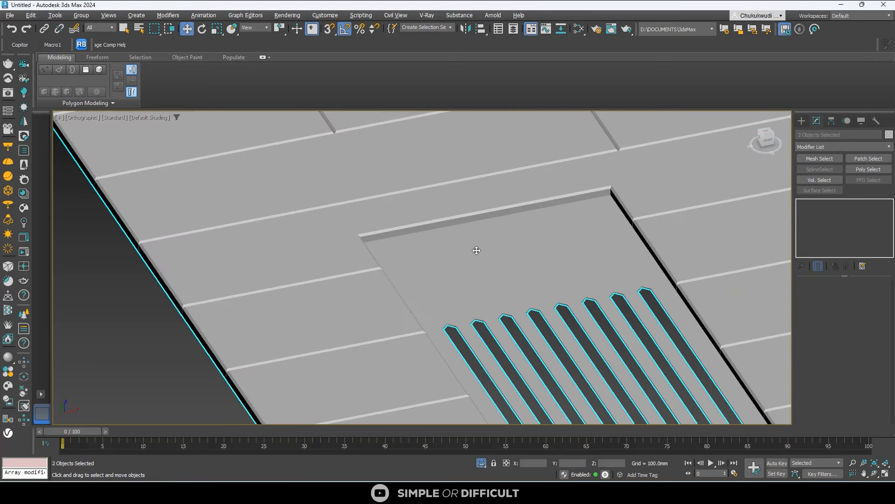
Step: Select the slotted plane alone and set its Shell modifier's outer amount to 10 mm
click(475, 250)
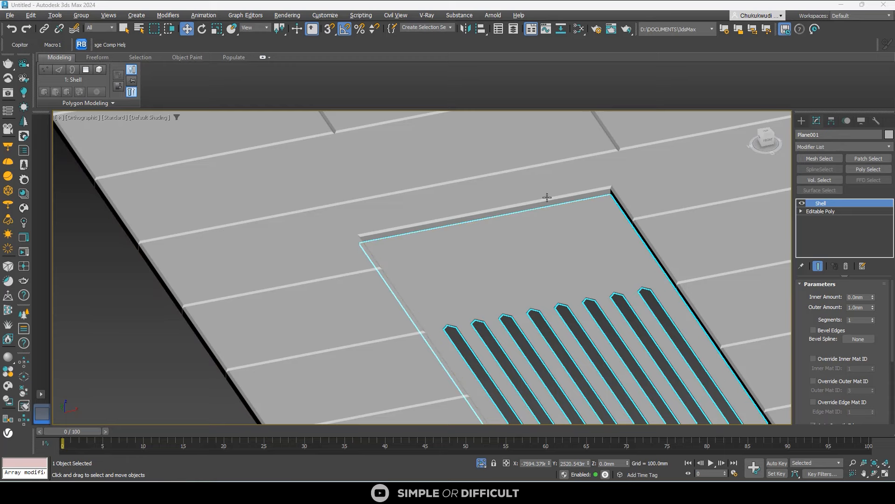
scroll(484, 220, down, 4)
alt+middle_drag(475, 237, 508, 226)
scroll(508, 226, down, 3)
scroll(336, 363, up, 6)
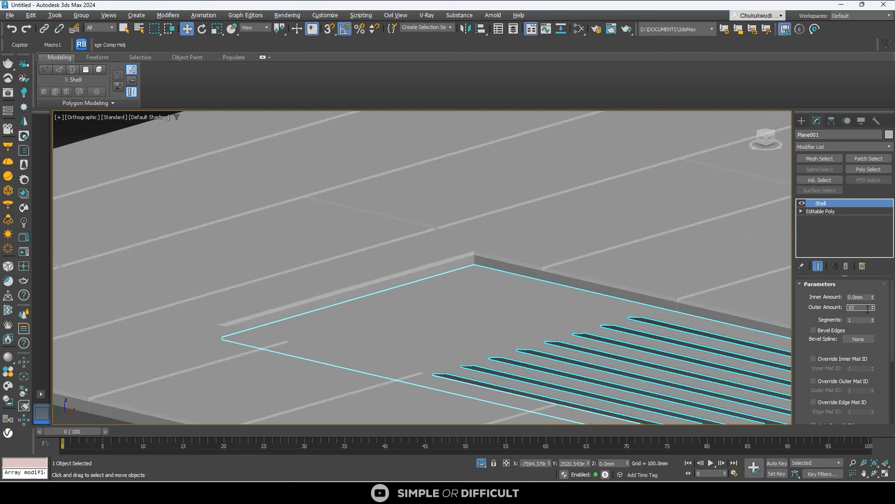
key(Return)
scroll(204, 302, up, 8)
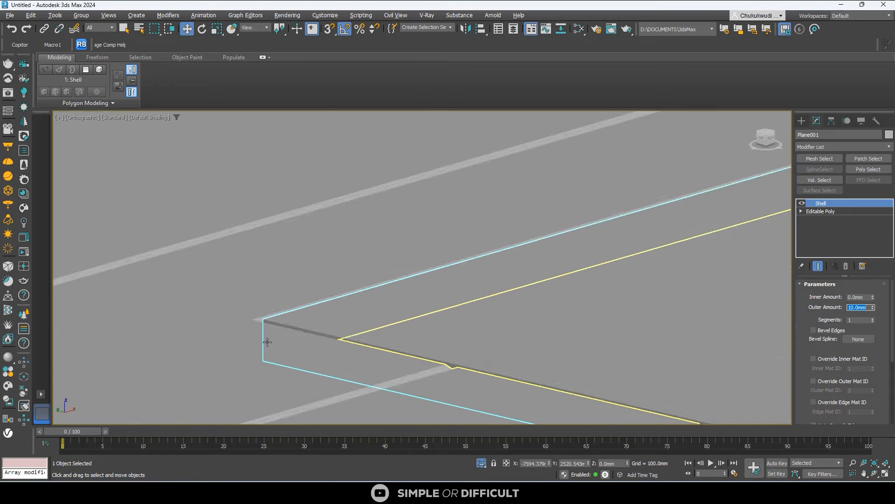
scroll(273, 296, down, 1)
scroll(274, 296, down, 8)
alt+middle_drag(273, 296, 341, 374)
scroll(419, 316, down, 4)
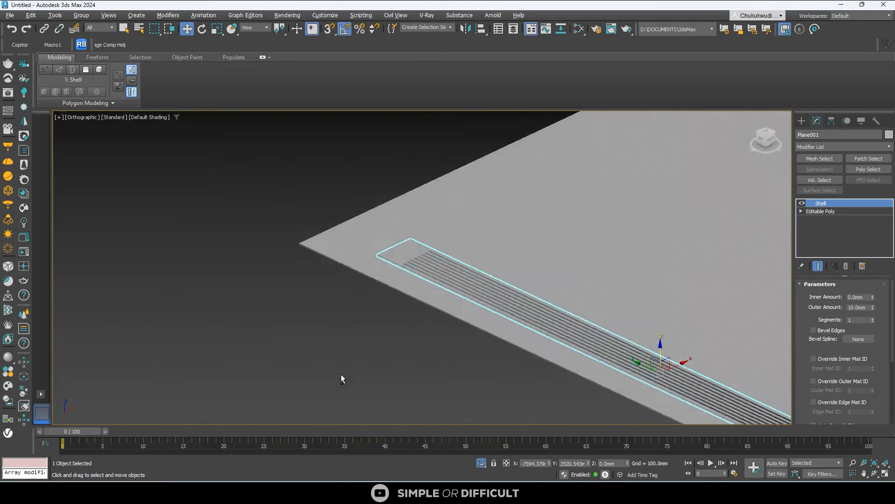
Step: Add a Chamfer modifier above the Shell on the slotted plane
scroll(391, 218, up, 6)
middle_drag(398, 220, 313, 249)
click(837, 147)
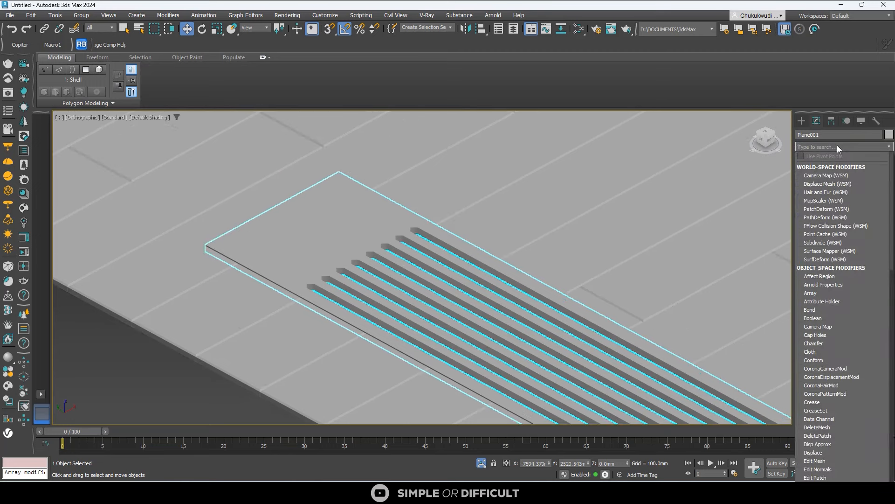
text(cha)
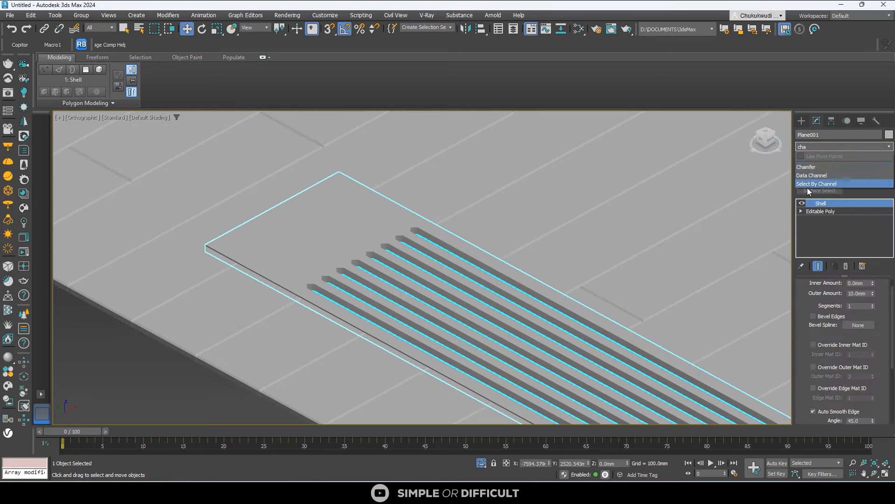
click(806, 167)
scroll(395, 232, up, 3)
scroll(394, 232, up, 4)
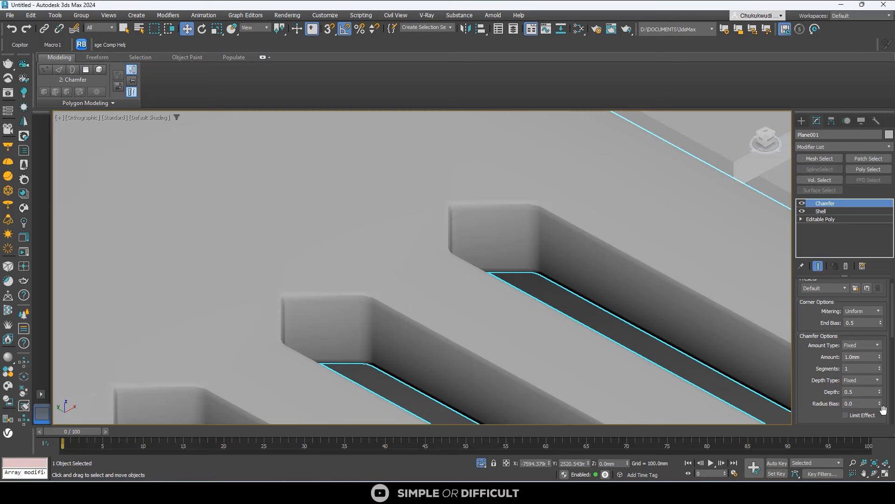
Step: Set the Chamfer modifier's smoothing output to Smooth Chamfers Only
scroll(883, 409, down, 3)
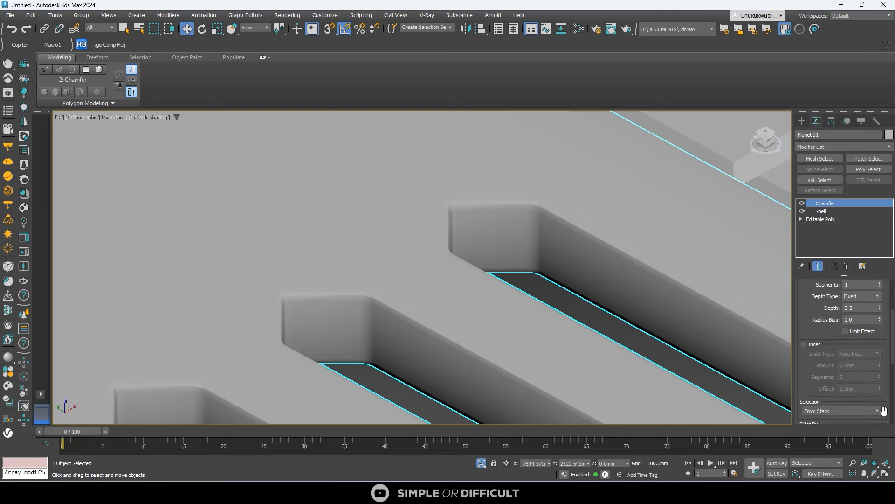
scroll(883, 410, down, 2)
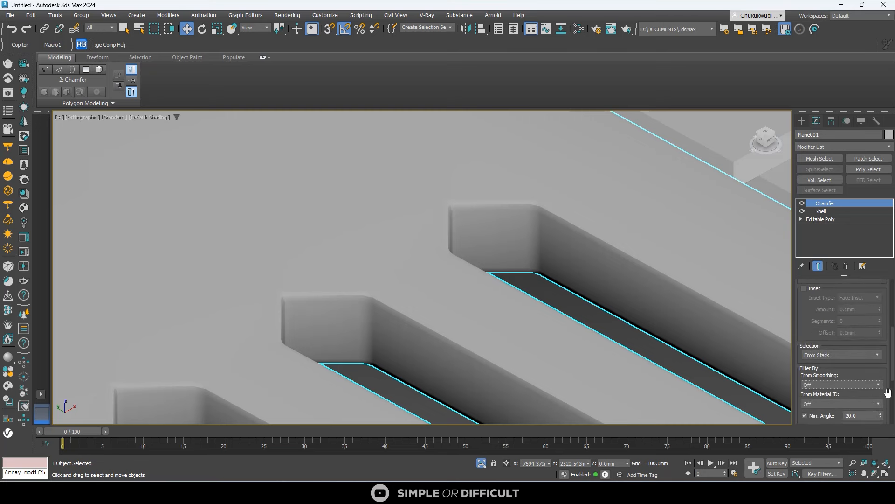
scroll(828, 401, down, 3)
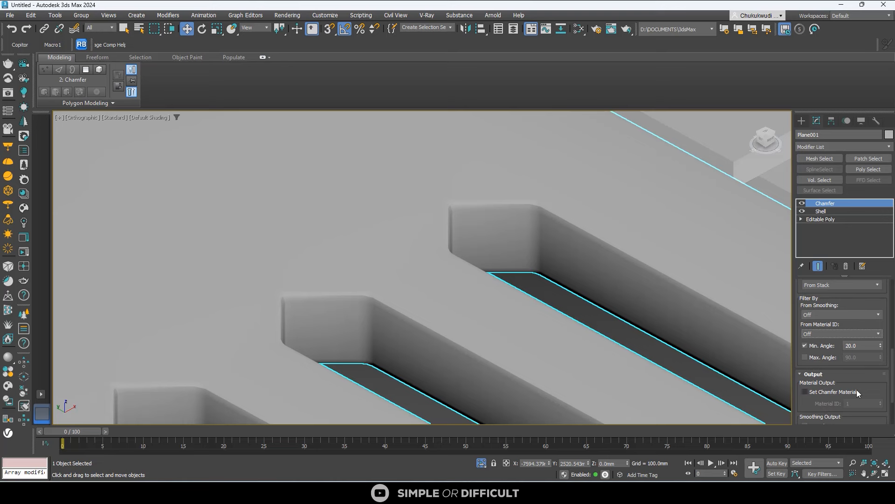
scroll(837, 400, down, 2)
click(844, 396)
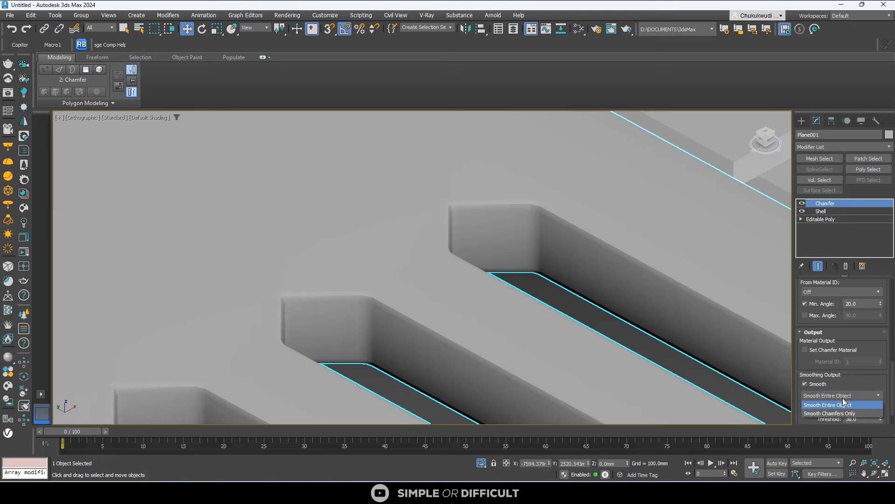
click(845, 414)
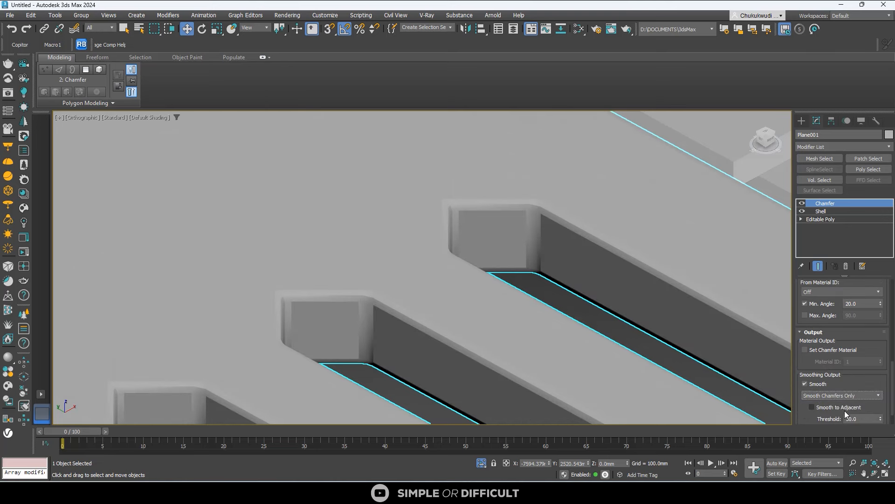
Step: Turn on edged faces in the viewport and check the chamfered corners of the slots
scroll(588, 265, down, 3)
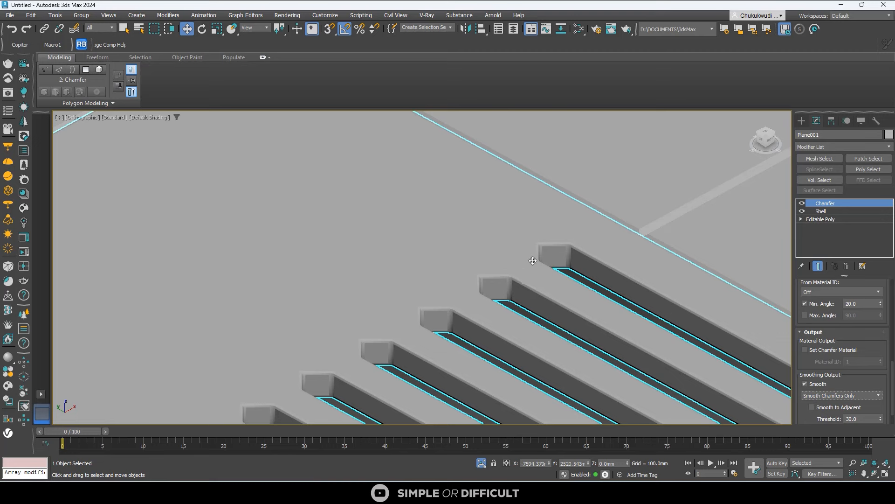
scroll(536, 257, up, 5)
scroll(536, 256, down, 2)
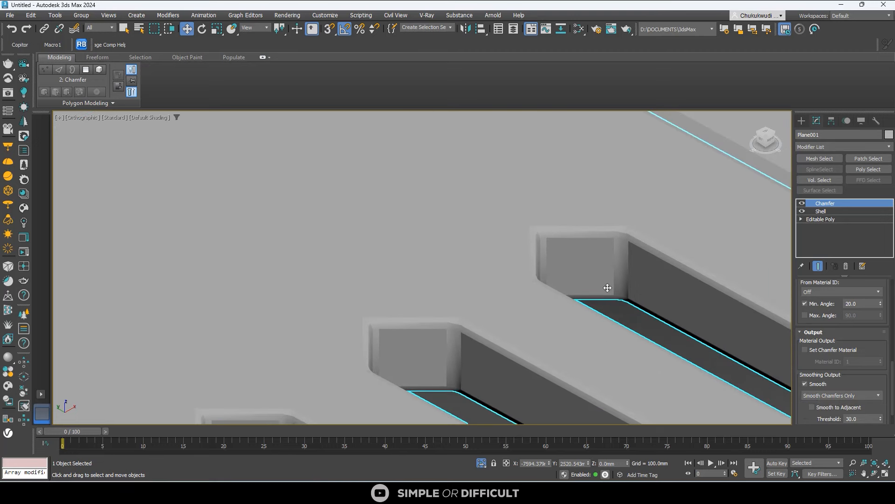
key(F4)
scroll(587, 231, up, 4)
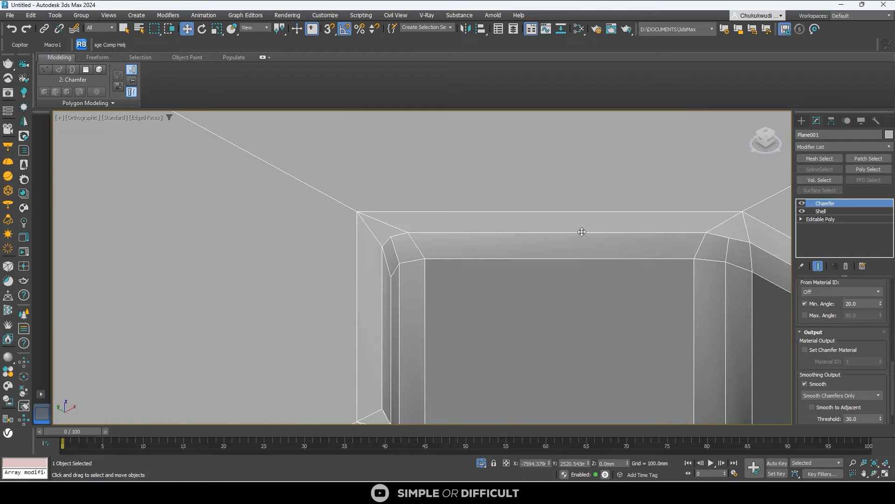
scroll(434, 258, down, 4)
scroll(435, 259, down, 2)
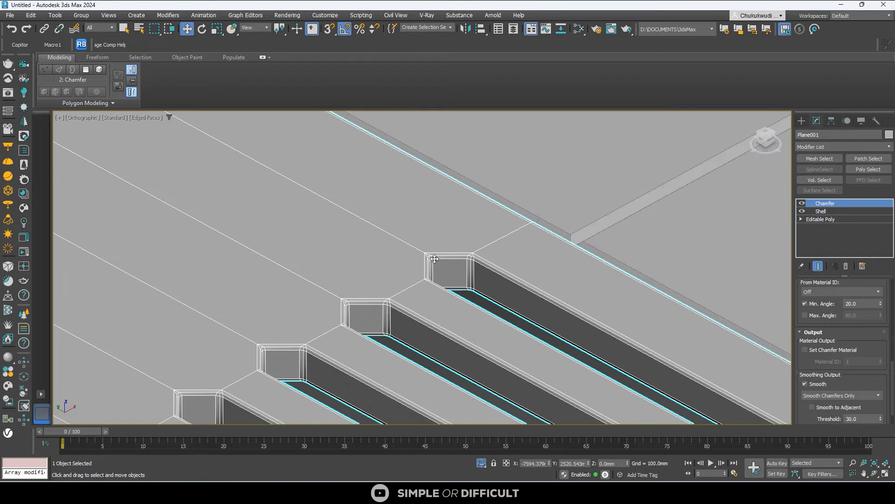
scroll(435, 258, up, 4)
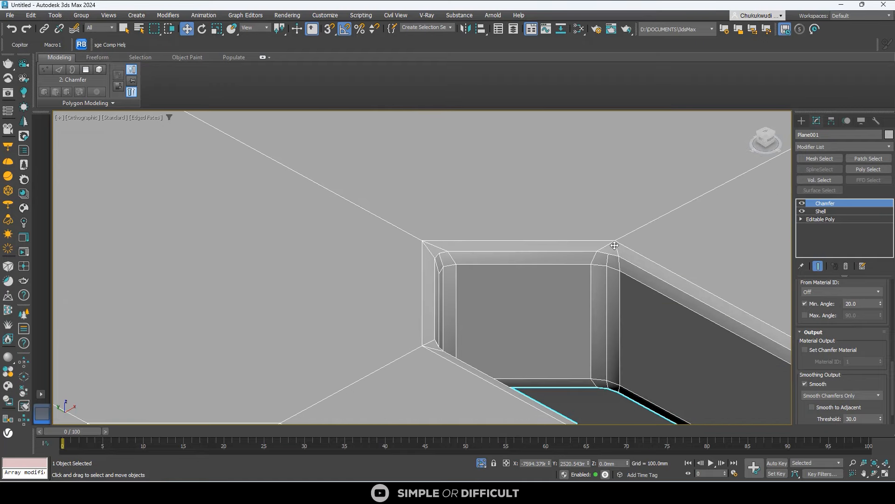
Step: Set the Chamfer modifier to 2 segments with an amount of 1.5 mm
scroll(888, 369, up, 6)
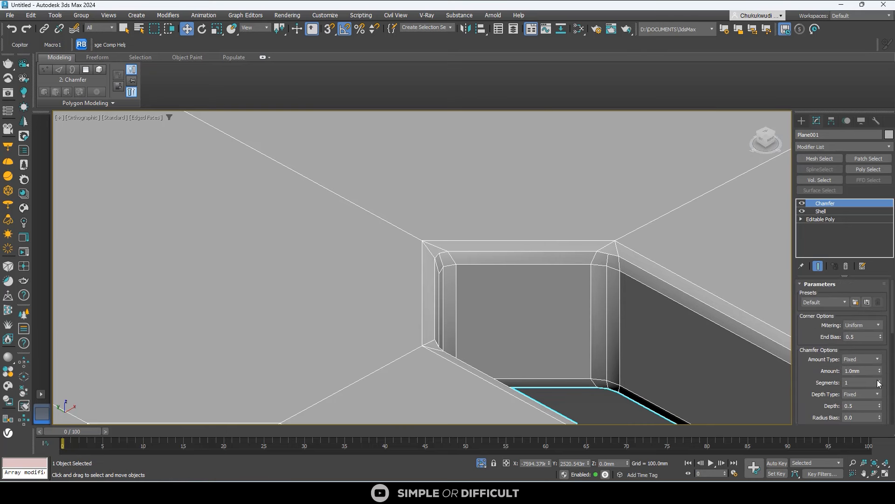
click(879, 380)
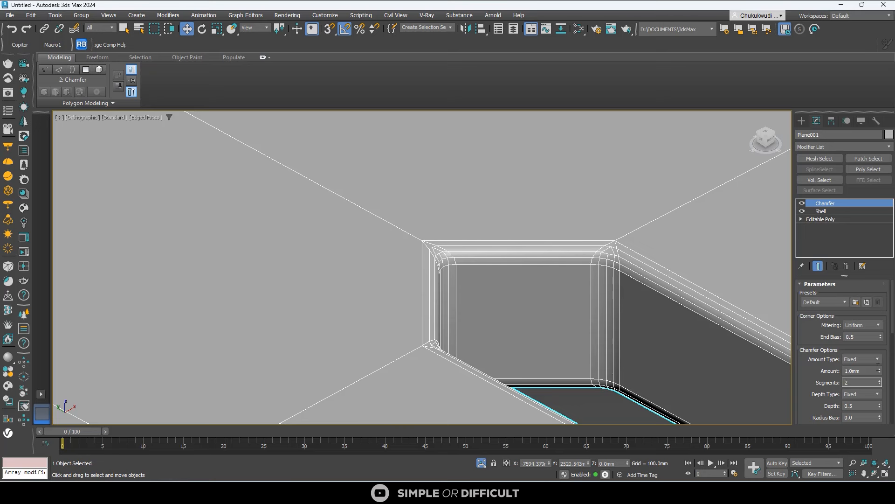
click(880, 369)
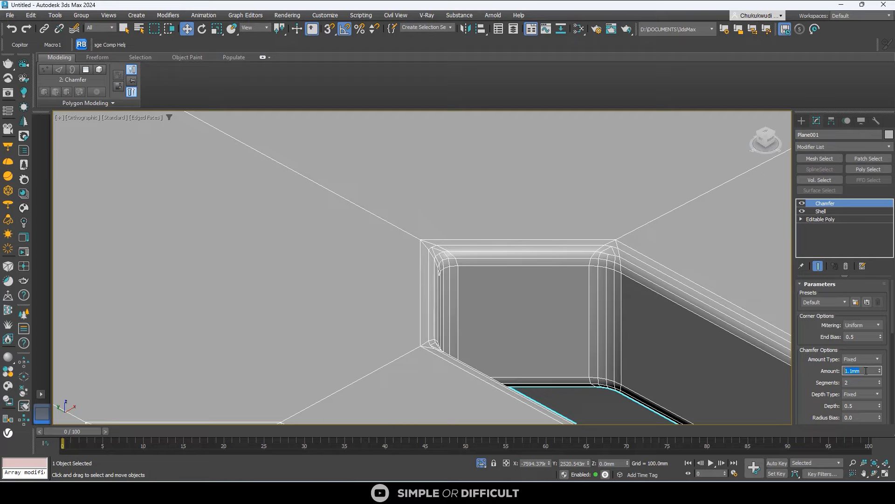
key(Return)
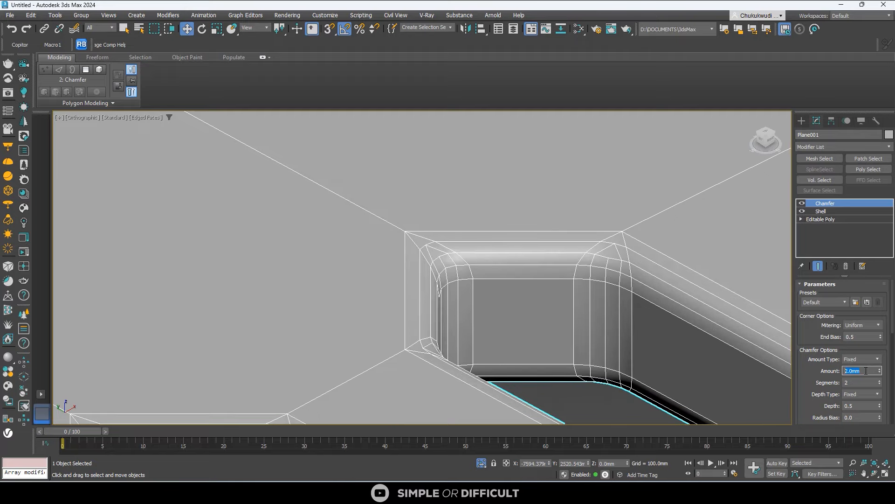
text(1.5)
key(Return)
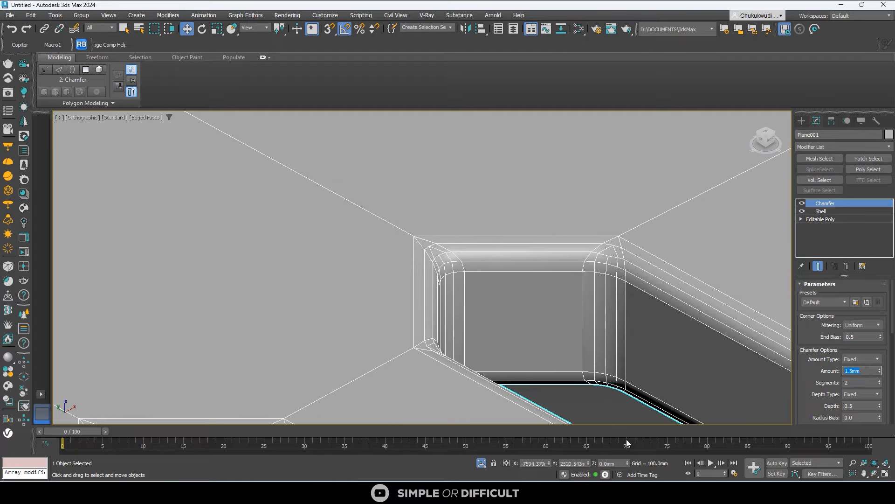
Step: Deselect the strip and examine its chamfered slots and its fit in the plank floor from several angles
scroll(340, 172, down, 12)
scroll(286, 242, up, 7)
scroll(356, 335, up, 3)
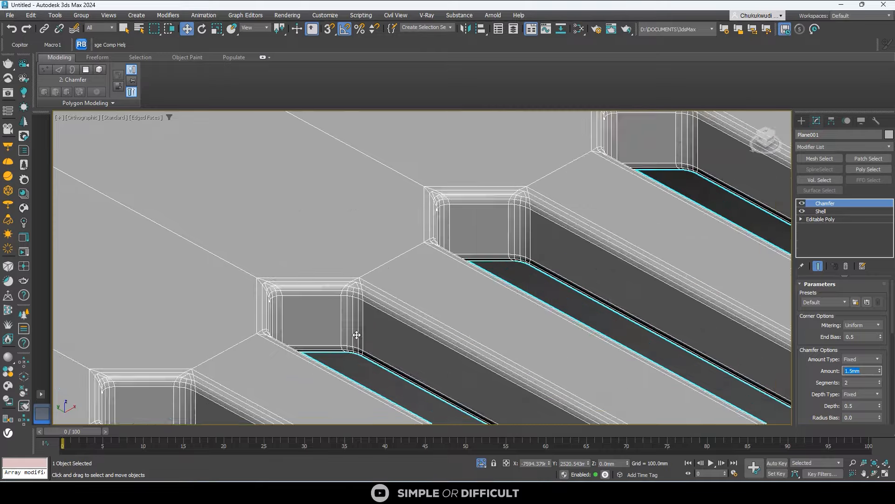
scroll(349, 285, down, 11)
scroll(370, 307, down, 2)
alt+middle_drag(375, 324, 401, 310)
scroll(412, 310, up, 15)
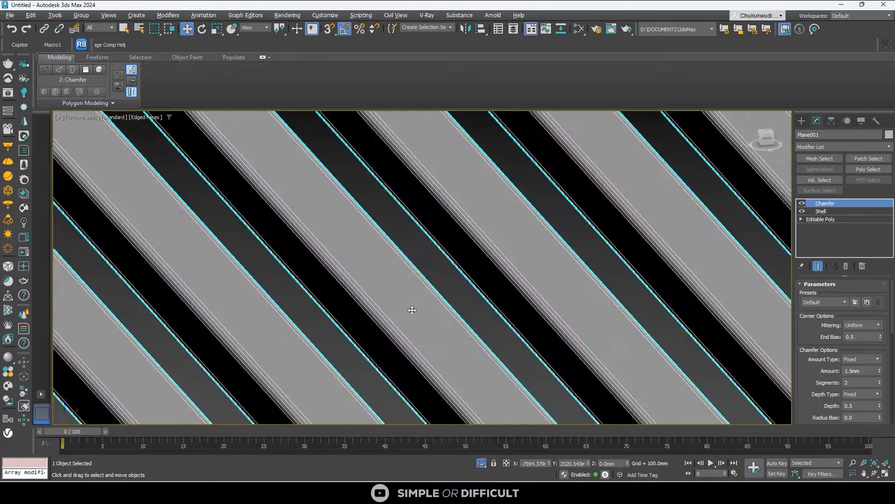
click(429, 269)
scroll(429, 268, down, 14)
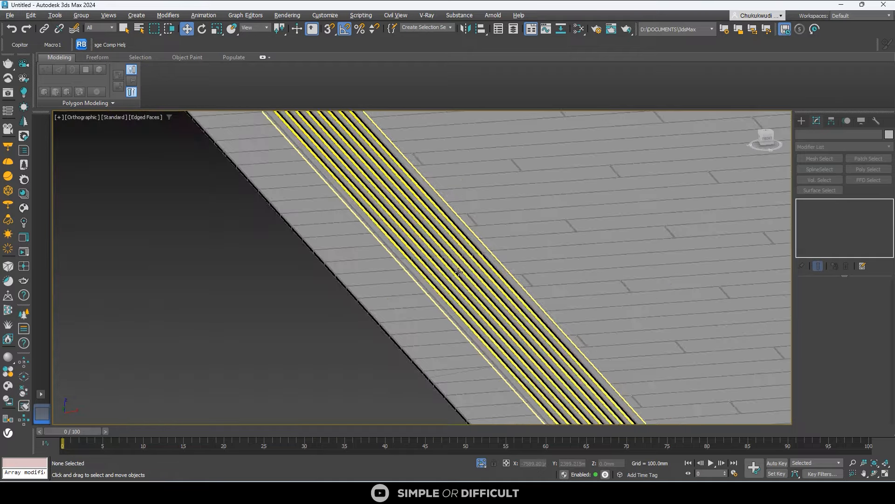
scroll(459, 272, down, 8)
alt+middle_drag(466, 274, 314, 284)
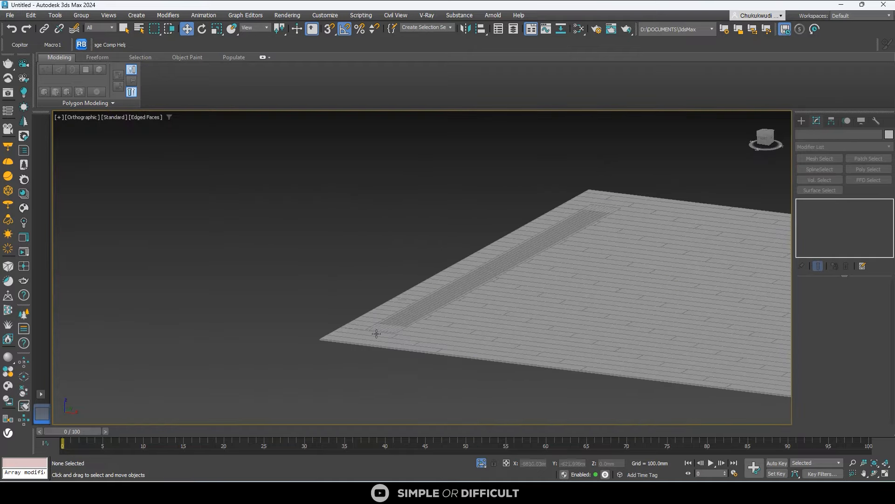
scroll(377, 334, up, 5)
scroll(394, 322, down, 5)
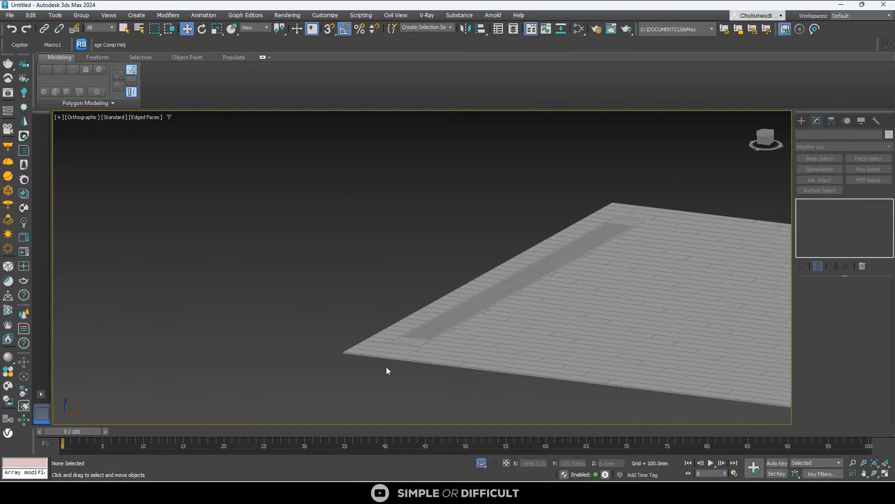
scroll(454, 391, up, 4)
Step: End the isolation and copy the Chamfer modifier from the slotted strip's modifier stack
click(479, 463)
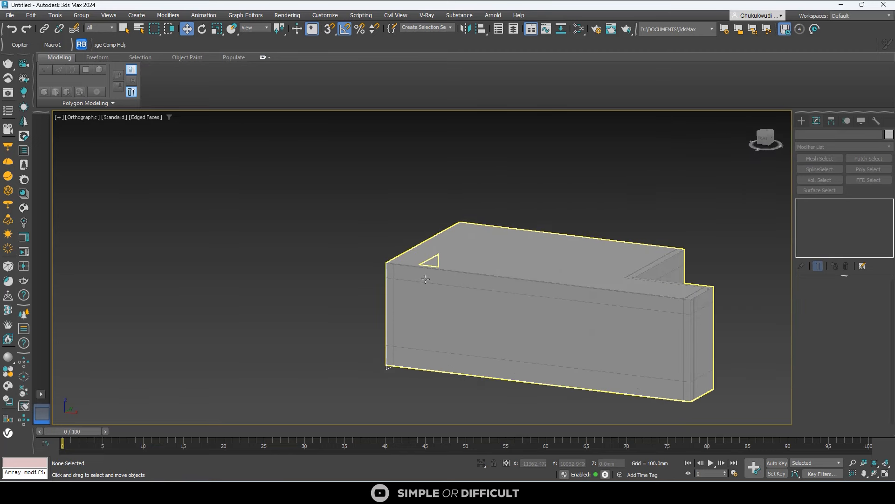
click(446, 315)
alt+middle_drag(460, 323, 400, 183)
scroll(401, 182, up, 8)
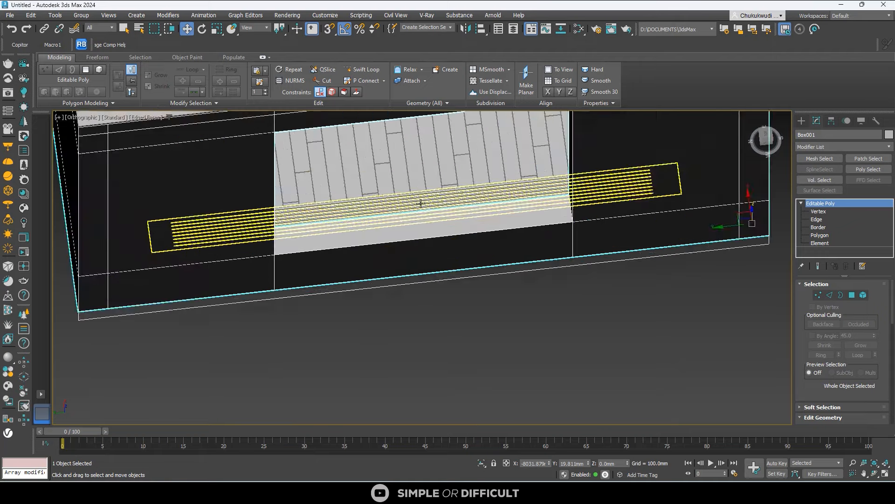
click(423, 200)
right_click(824, 203)
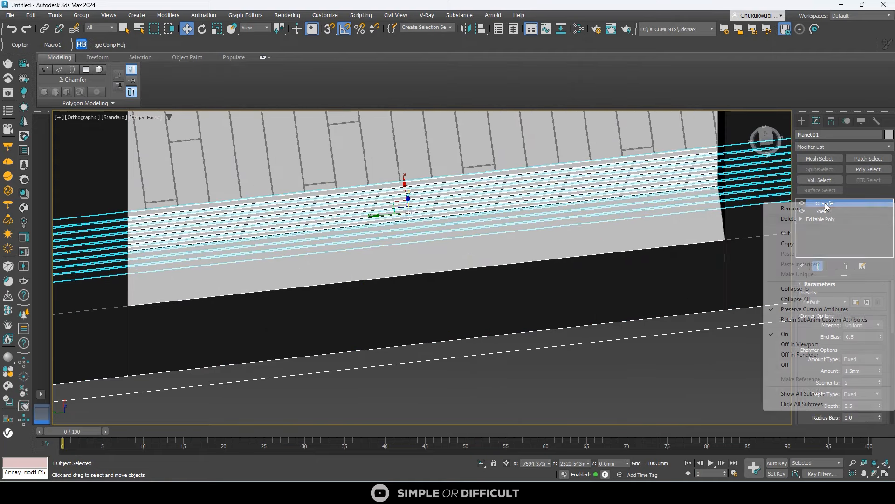
click(799, 243)
Step: Paste the copied Chamfer modifier onto the room's wall box and check its chamfered edges
scroll(556, 248, down, 4)
scroll(556, 248, down, 2)
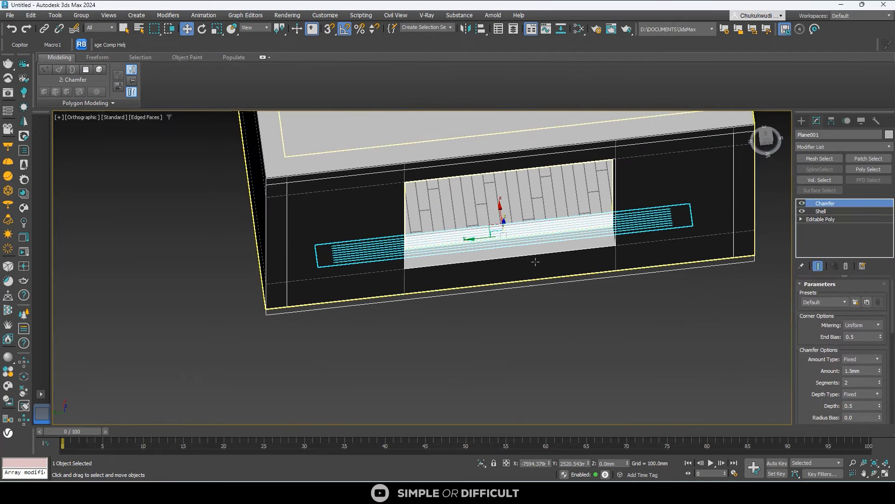
click(531, 260)
scroll(673, 259, down, 3)
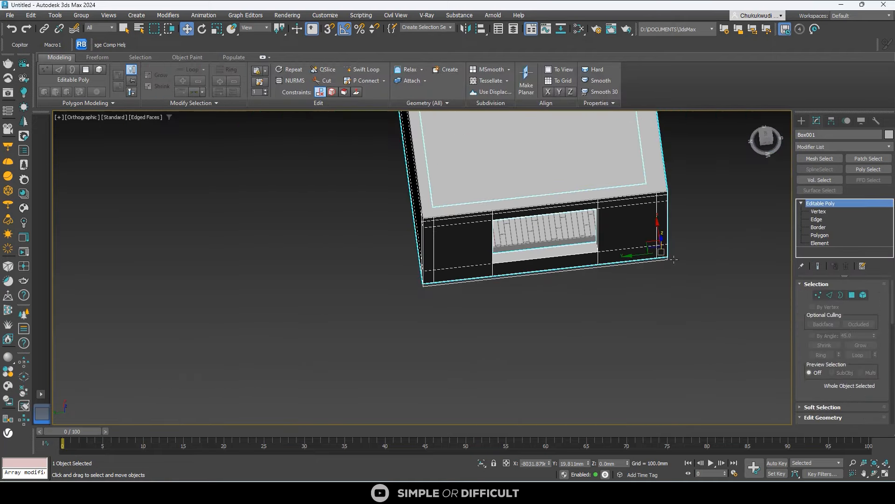
right_click(830, 204)
click(840, 212)
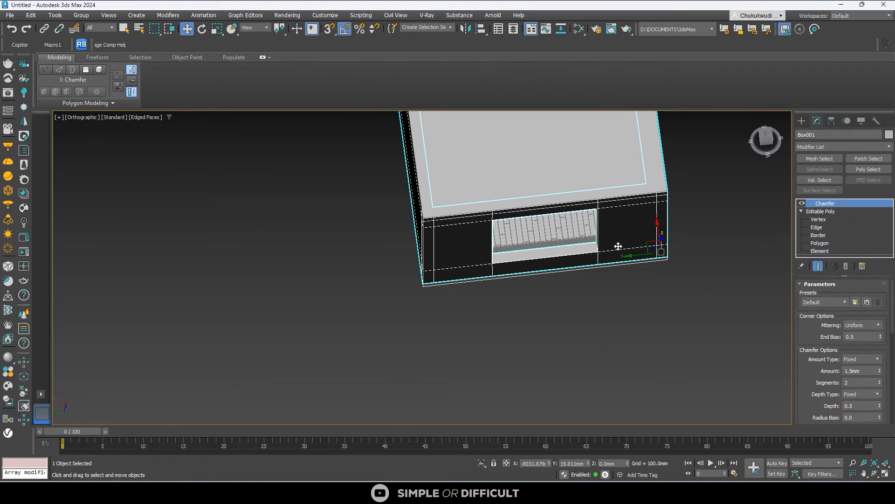
scroll(657, 262, up, 6)
scroll(658, 266, up, 2)
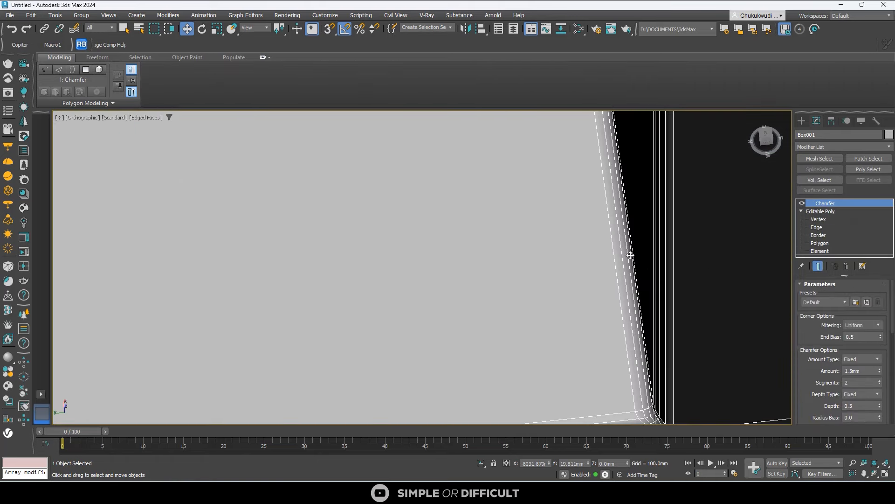
Step: Paste the copied Chamfer modifier onto the inner ceiling border with the 150 mm extrusion and check its edges
scroll(632, 257, down, 6)
alt+middle_drag(593, 263, 349, 167)
scroll(441, 182, up, 3)
click(417, 160)
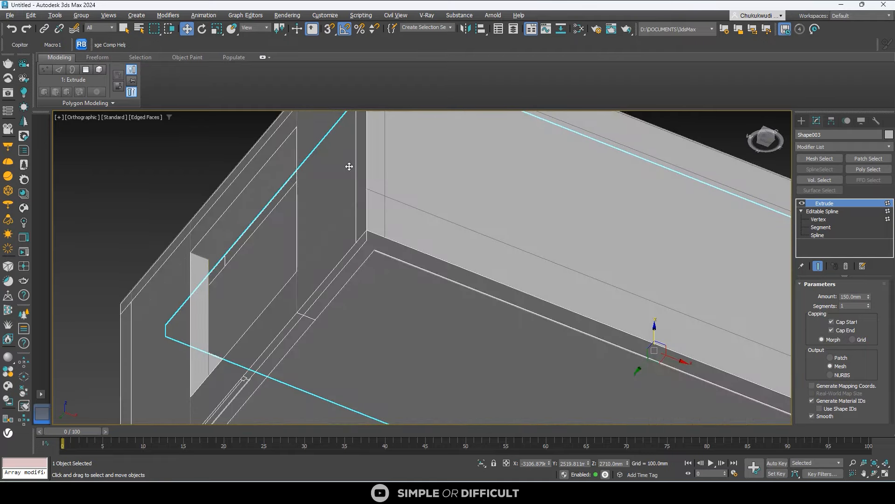
right_click(825, 203)
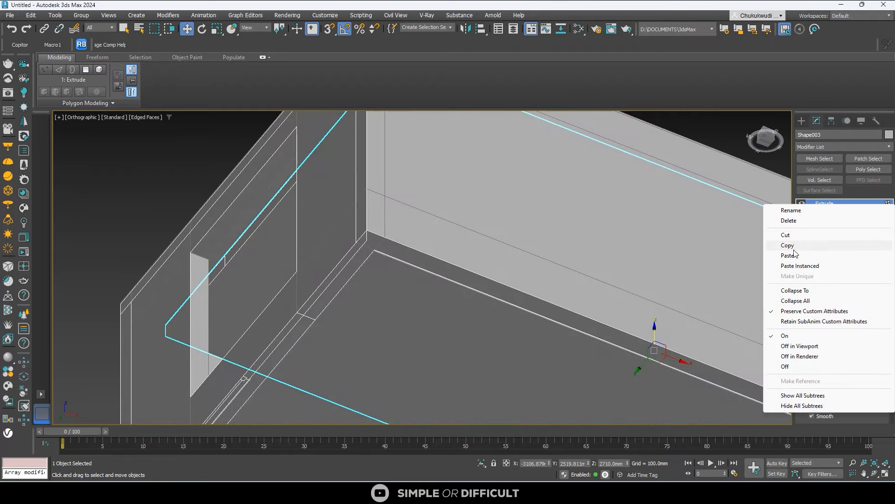
click(788, 255)
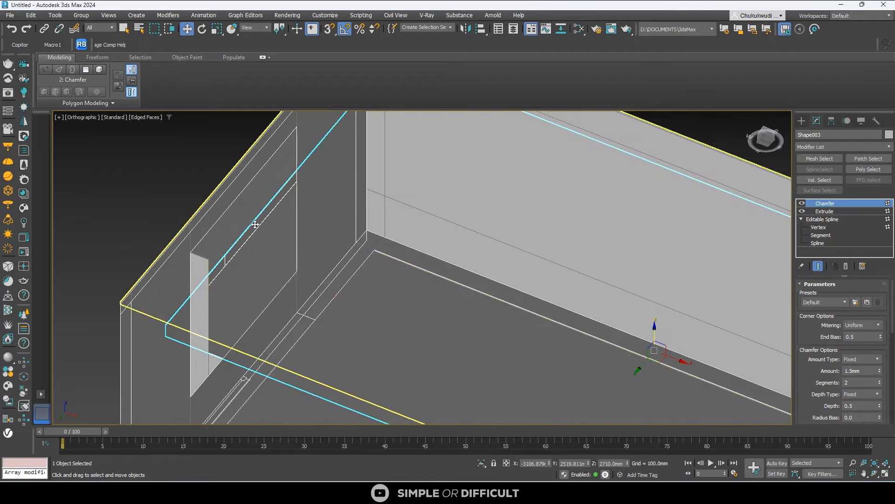
scroll(255, 224, up, 10)
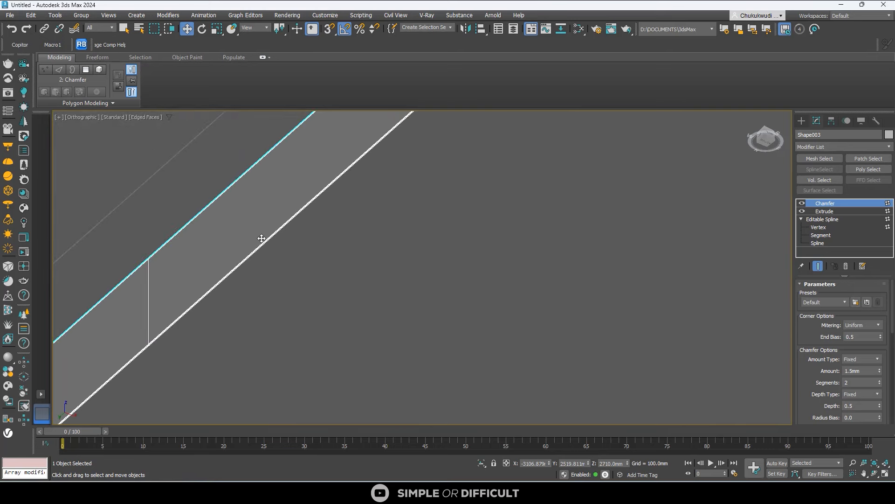
scroll(320, 264, down, 5)
alt+middle_drag(322, 266, 359, 284)
Step: Select the 20 mm thick ceiling slab on top of the room and inspect it up close
scroll(360, 284, down, 5)
alt+middle_drag(432, 288, 529, 391)
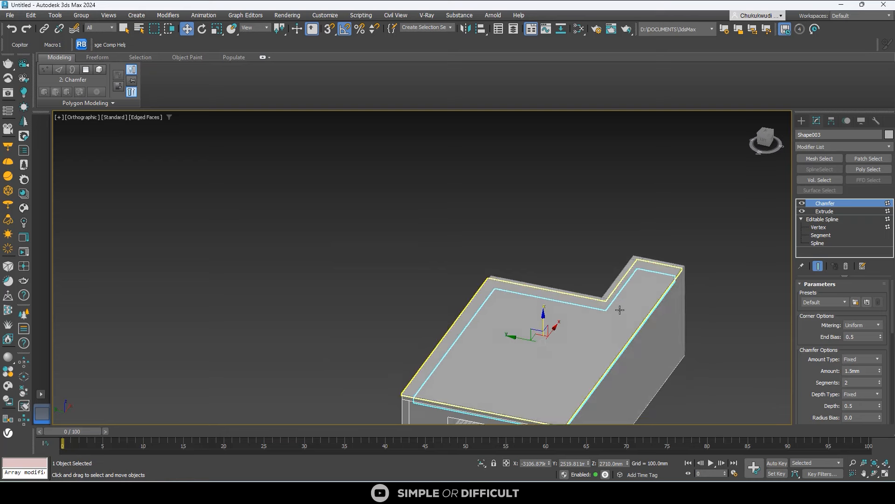
scroll(619, 310, down, 2)
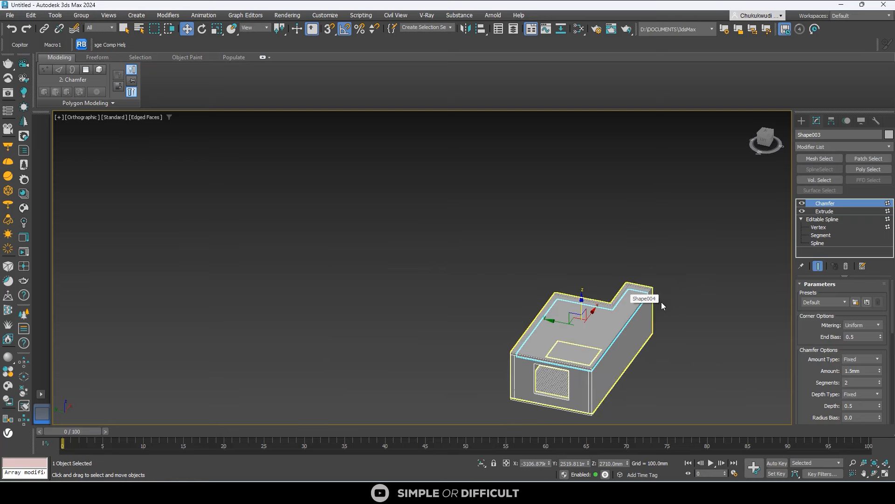
click(638, 293)
scroll(637, 296, up, 4)
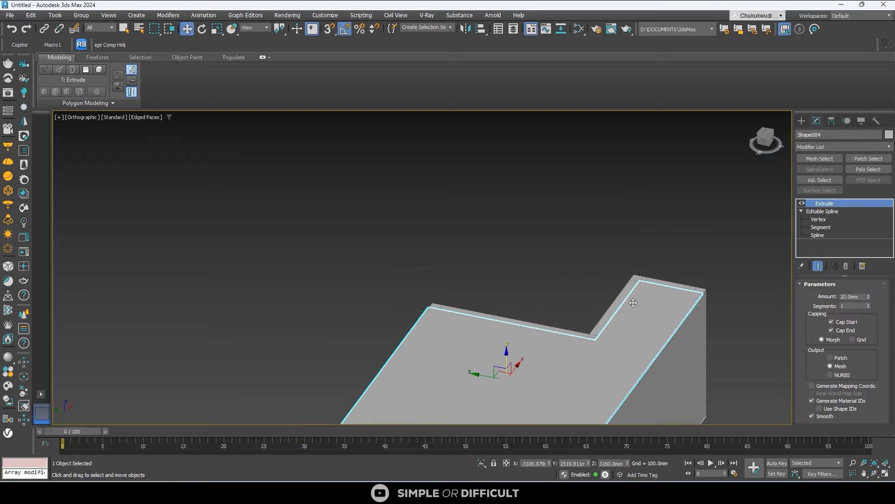
scroll(620, 224, up, 4)
scroll(630, 226, down, 3)
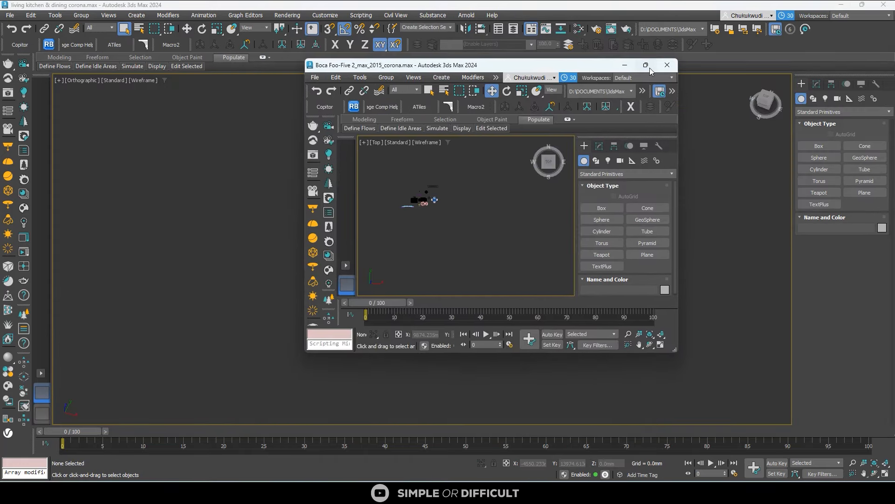
Step: Switch to the furniture scene Boca Foo-Five 2_max_2015_corona.max, maximize it and view all its models at an angle
click(645, 65)
scroll(288, 211, down, 1)
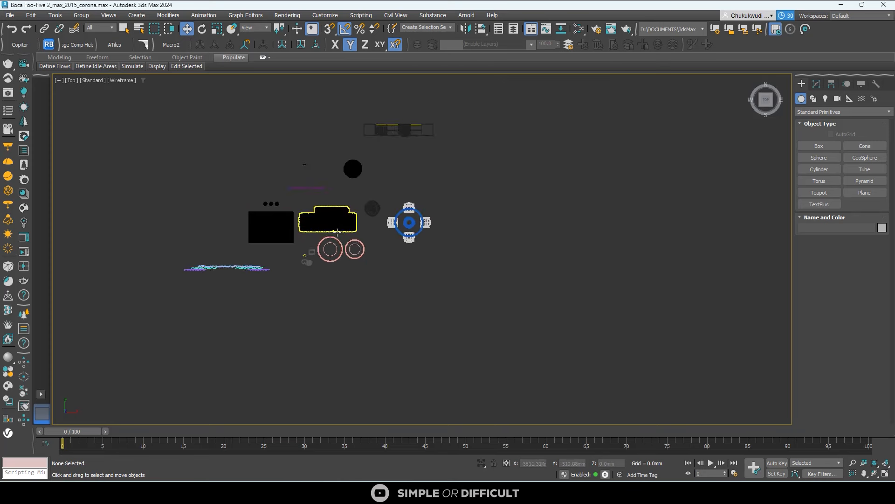
alt+middle_drag(326, 222, 291, 191)
scroll(352, 226, down, 2)
middle_drag(402, 251, 411, 256)
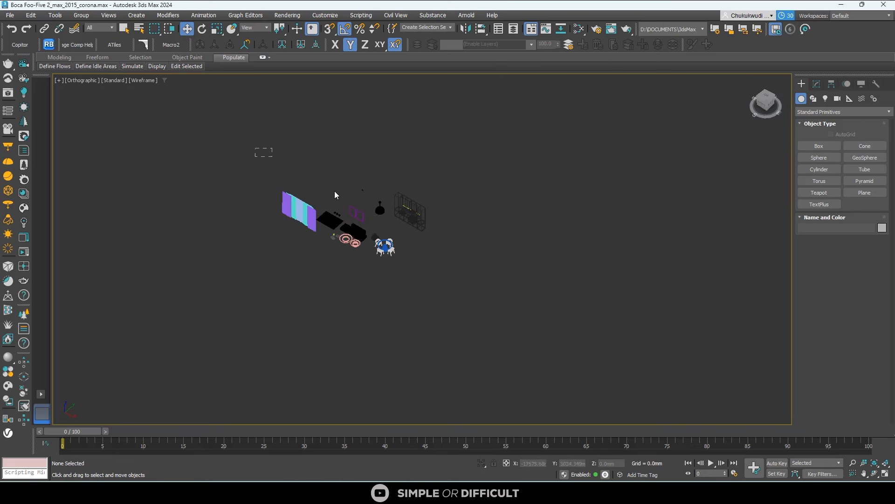
Step: Select every object in the furniture scene and copy them to Copitor slot 1
key(ctrl+a)
scroll(544, 322, up, 3)
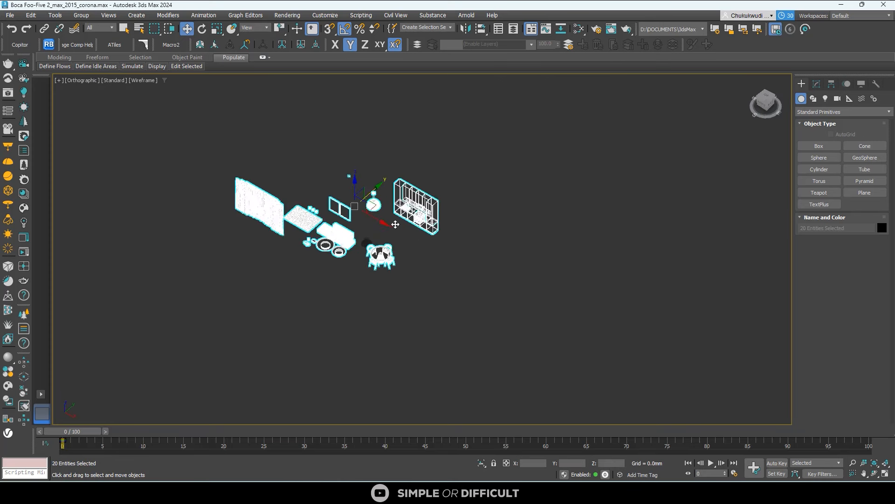
click(20, 45)
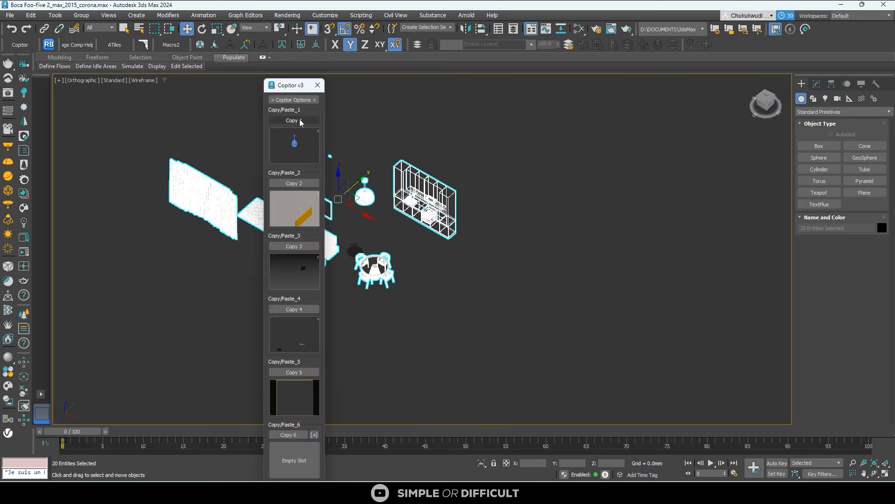
click(301, 121)
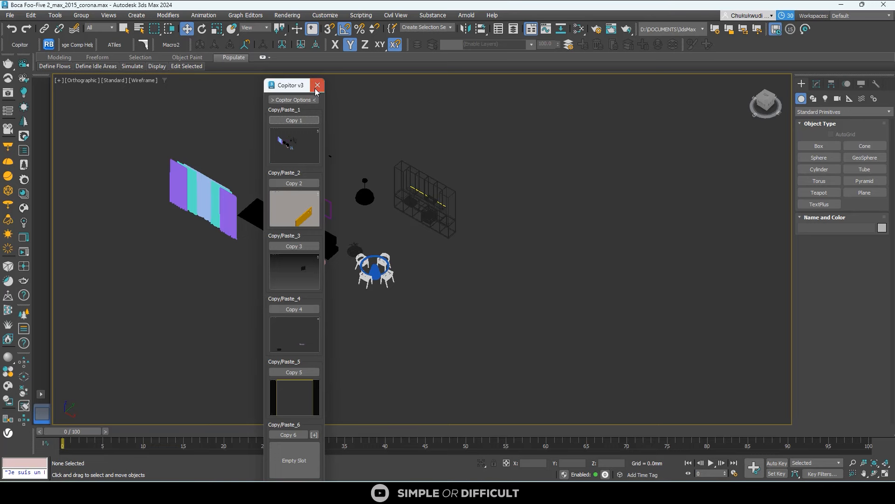
click(316, 88)
Step: Examine the curtains, rug, sofa, round coffee tables and small decor items in the furniture scene
scroll(270, 211, up, 3)
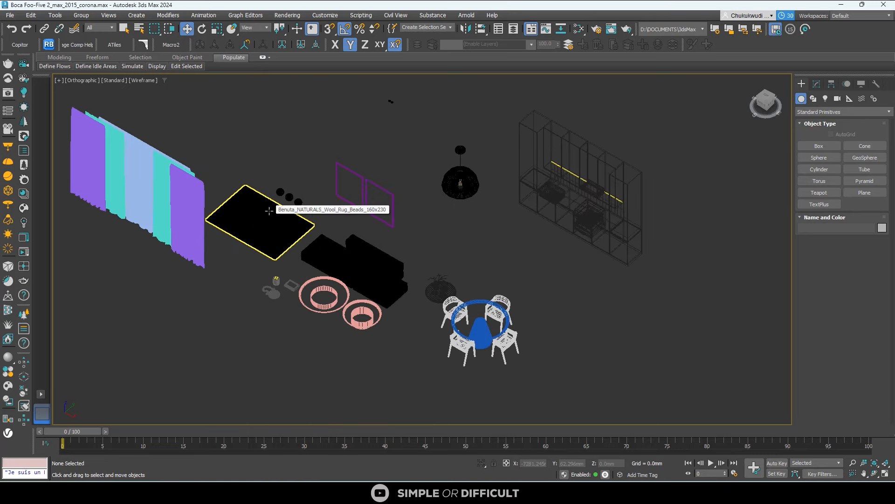
middle_drag(201, 210, 310, 236)
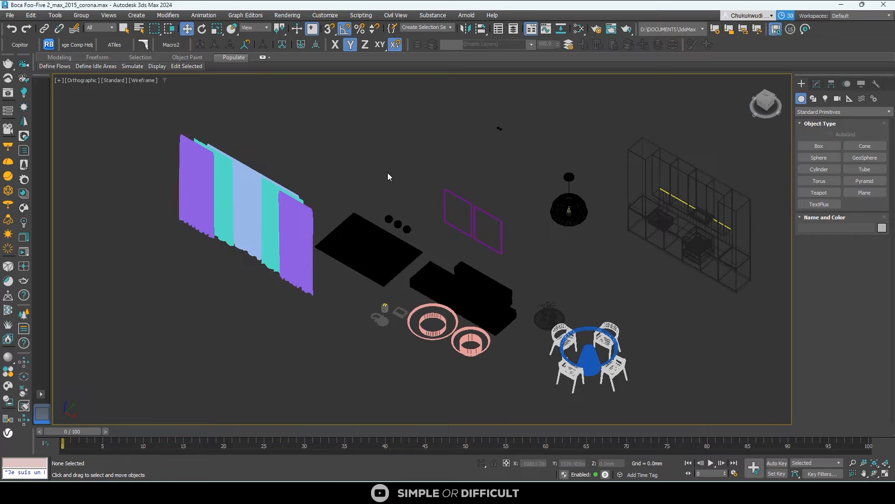
scroll(380, 246, up, 5)
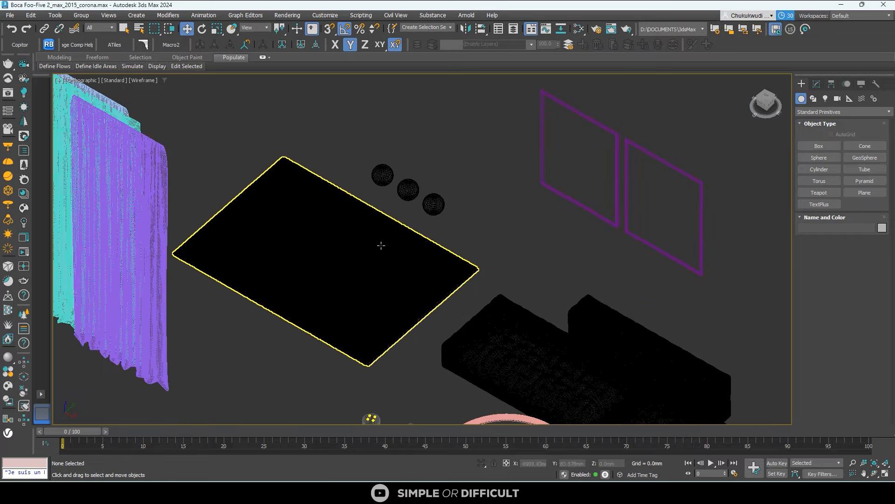
scroll(454, 276, down, 5)
scroll(455, 277, up, 4)
scroll(455, 278, down, 4)
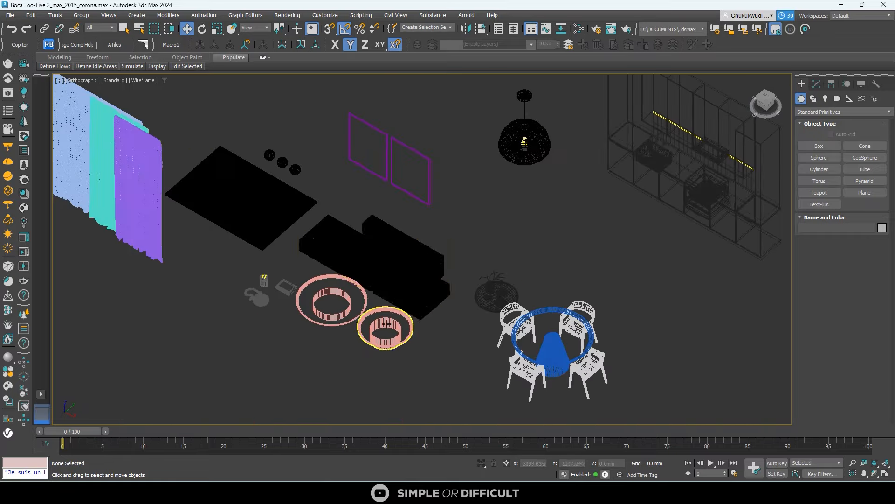
scroll(373, 322, up, 6)
scroll(294, 286, down, 6)
scroll(216, 277, up, 4)
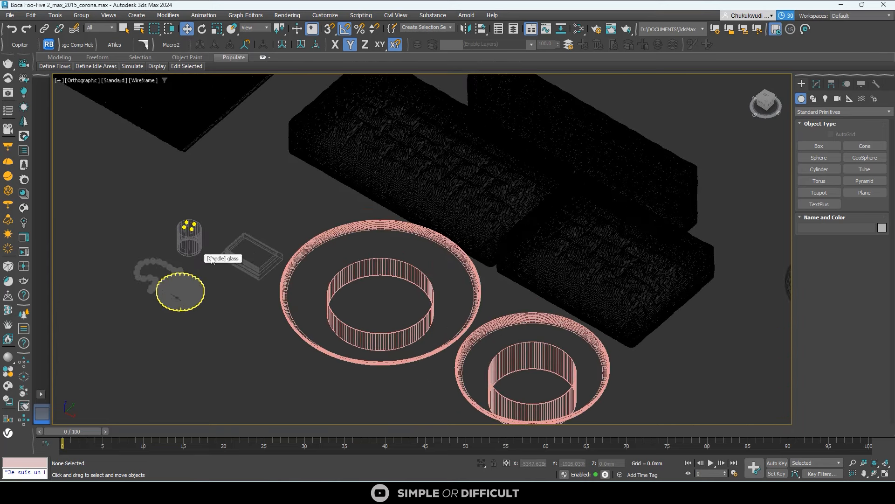
scroll(182, 237, down, 5)
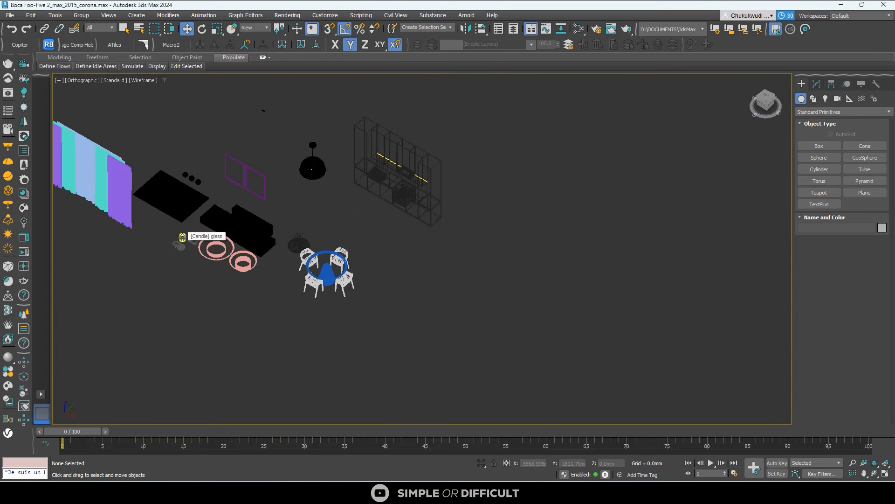
scroll(355, 210, up, 8)
scroll(368, 238, down, 7)
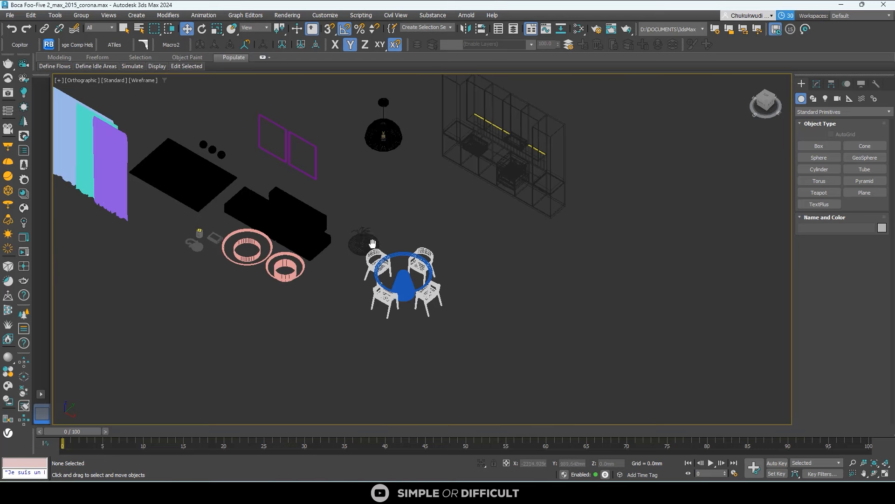
Step: Examine the pendant lamp, dining set and kitchen cabinets in the furniture scene
scroll(382, 134, up, 6)
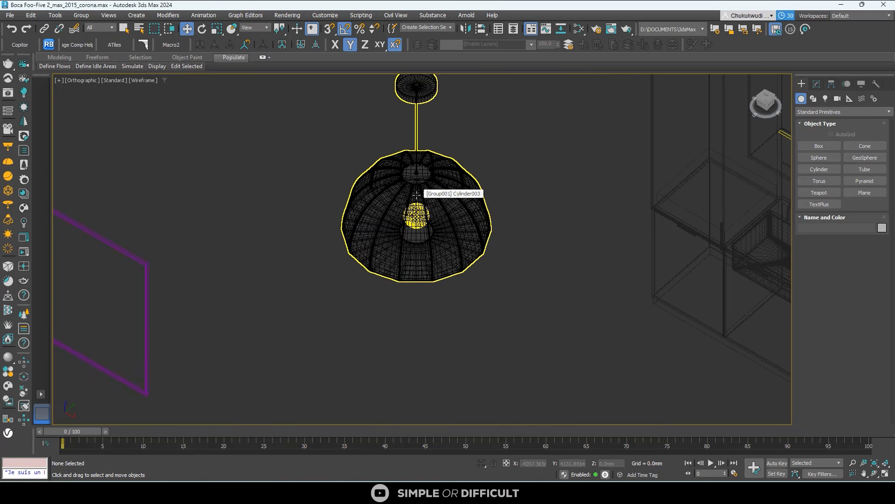
scroll(425, 194, down, 2)
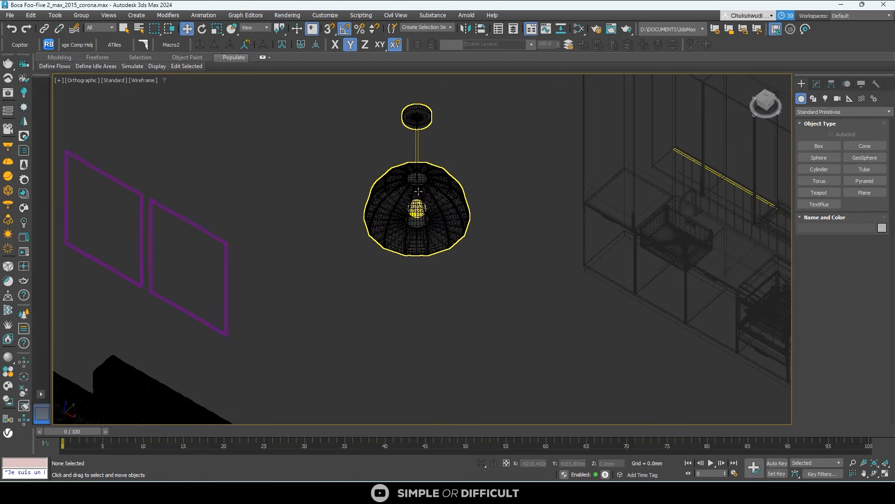
scroll(416, 191, down, 4)
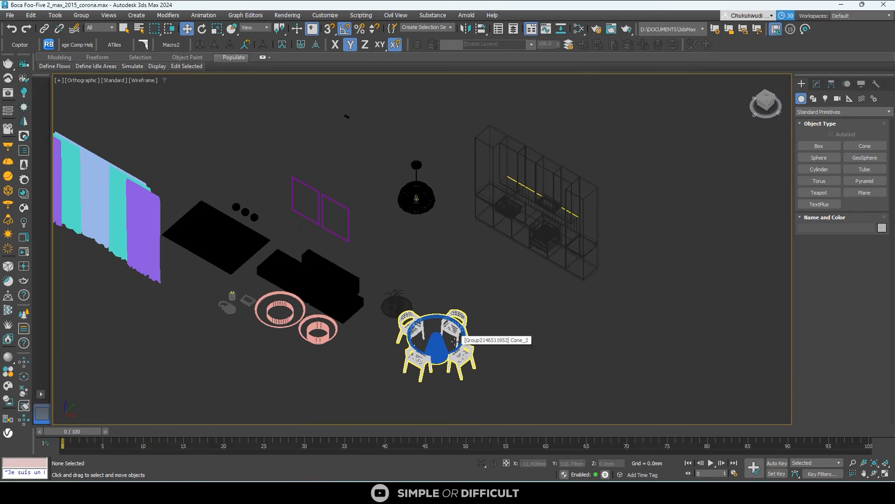
scroll(565, 187, up, 4)
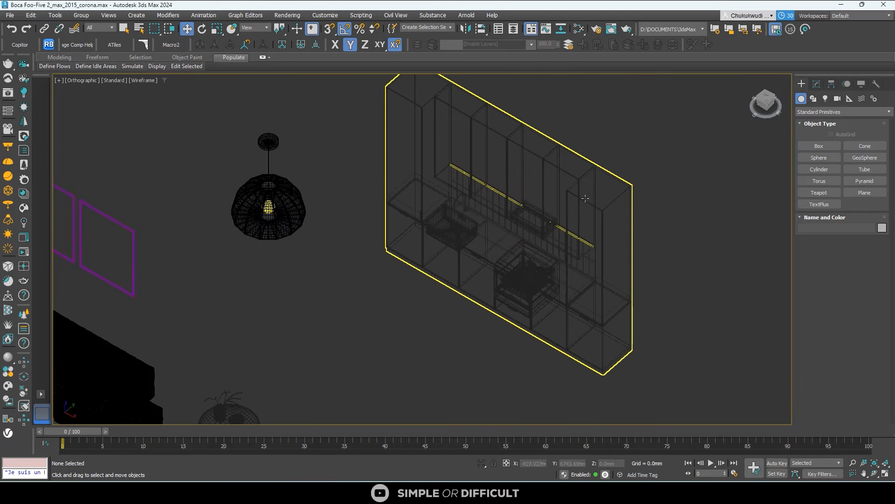
scroll(562, 188, down, 2)
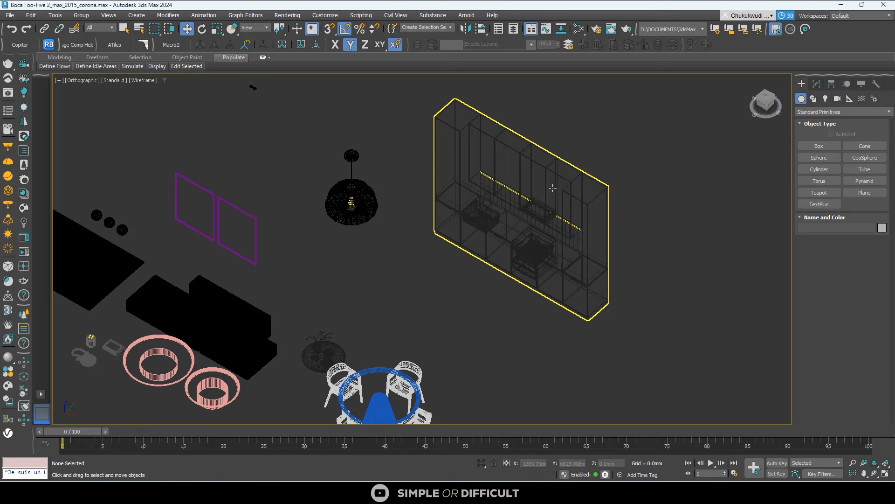
scroll(553, 188, down, 3)
scroll(380, 211, down, 3)
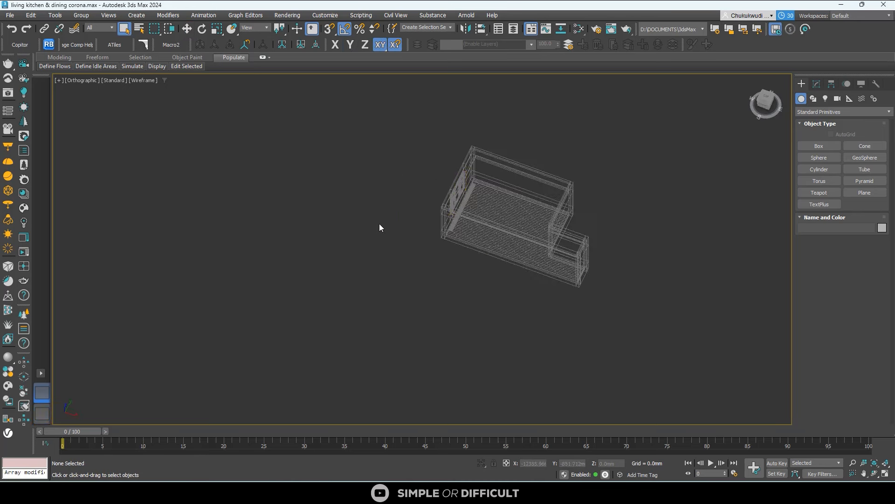
Step: Paste the furniture from Copitor slot 1 into living kitchen & dining corona.max and close Copitor
scroll(380, 226, down, 3)
click(20, 44)
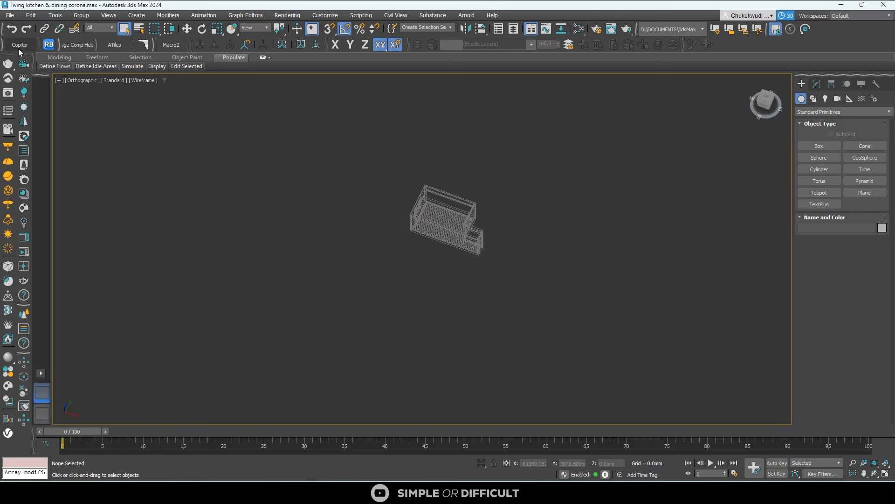
click(306, 146)
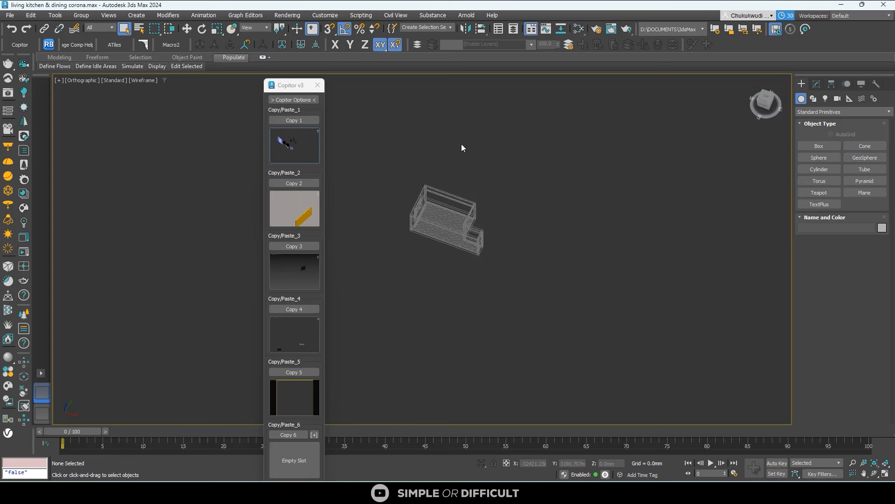
key(ctrl+v)
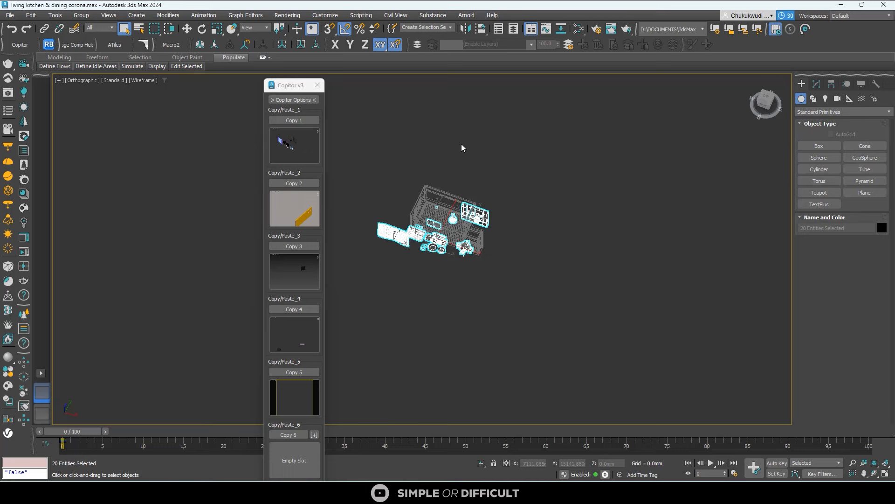
click(317, 85)
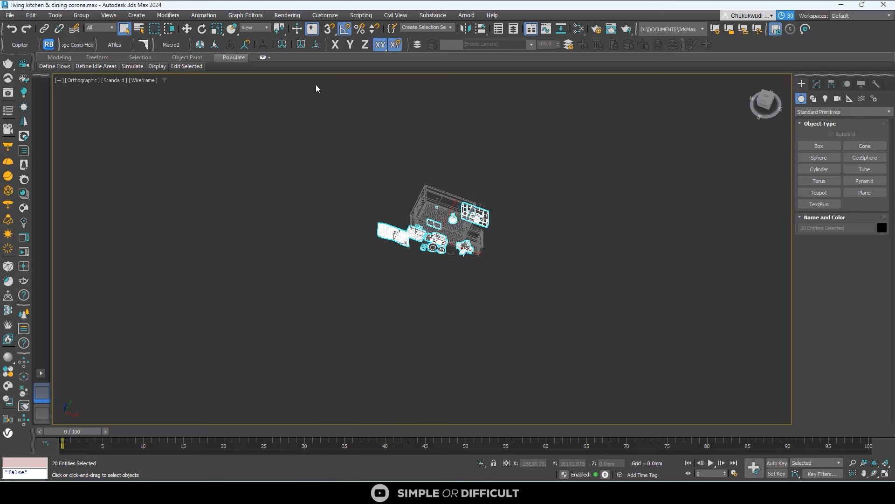
Step: Move all pasted furniture out of the room to the open area south of it in the Top view
click(765, 98)
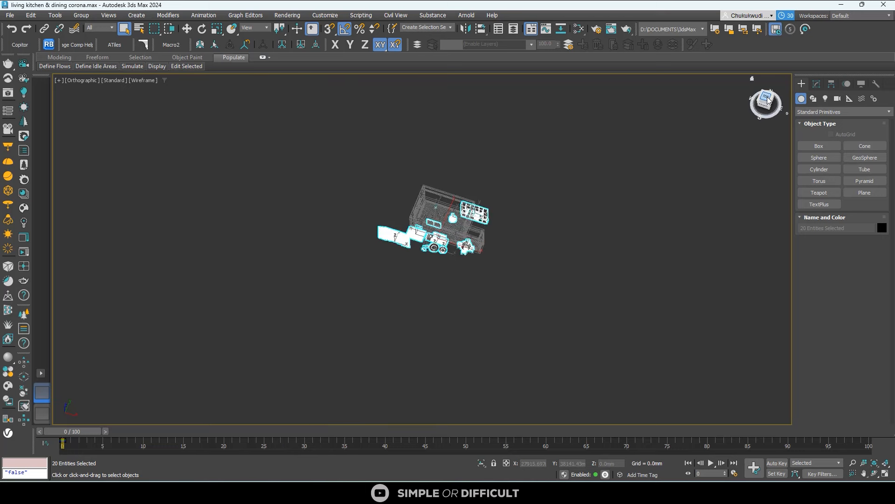
click(186, 28)
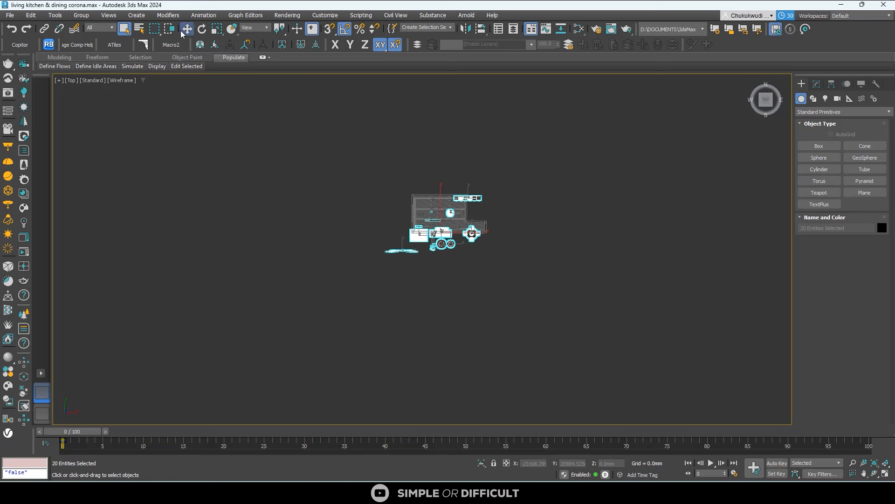
drag(458, 196, 521, 305)
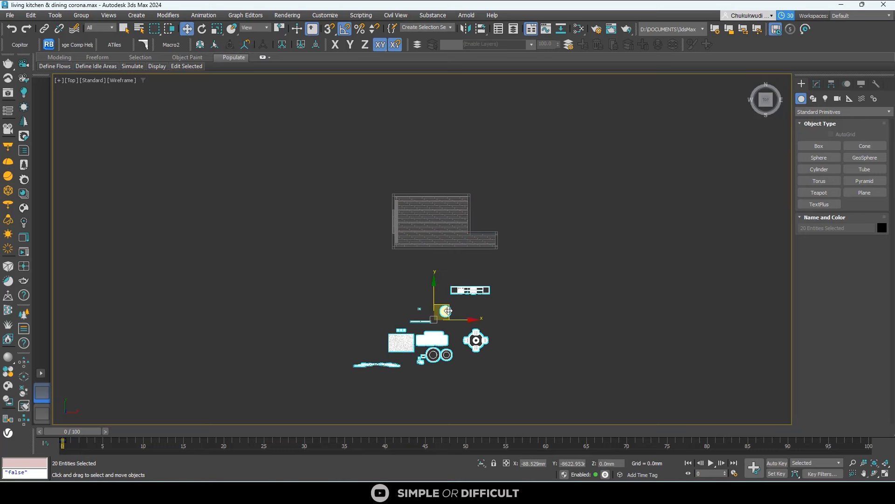
Step: Move the kitchen cabinet group into the room, along the north wall at its east end
scroll(499, 302, up, 4)
click(471, 290)
middle_drag(456, 266, 489, 291)
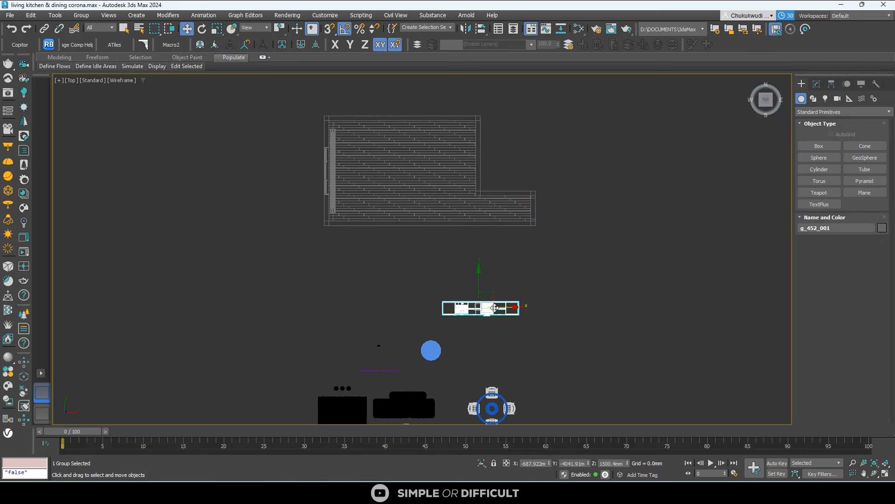
drag(489, 292, 429, 184)
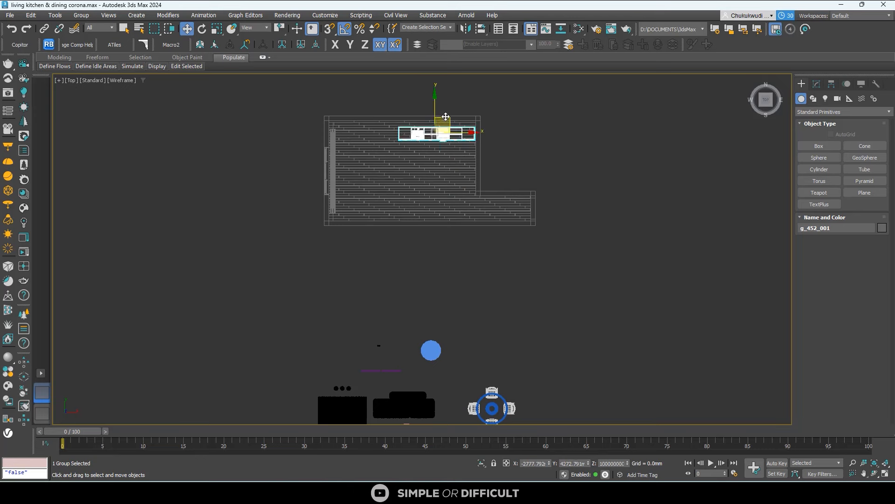
Step: Isolate the kitchen cabinet group together with the room walls in the Top view
scroll(462, 132, up, 6)
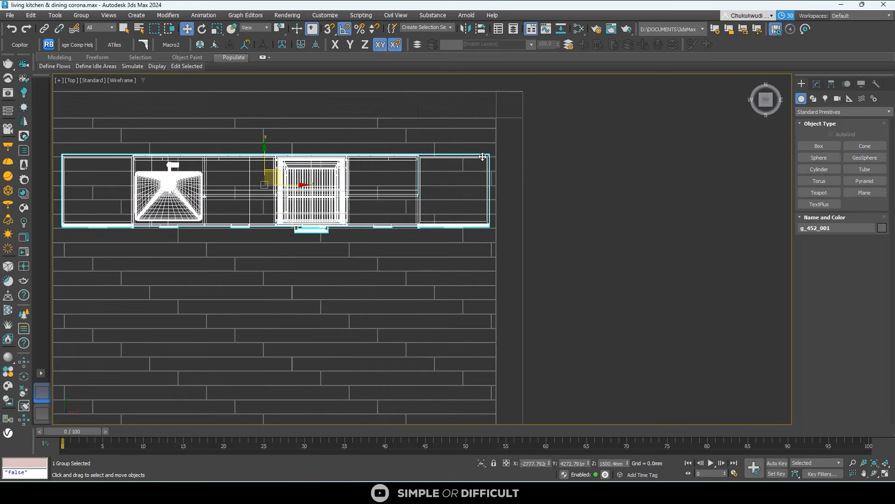
scroll(487, 156, up, 1)
scroll(487, 157, down, 1)
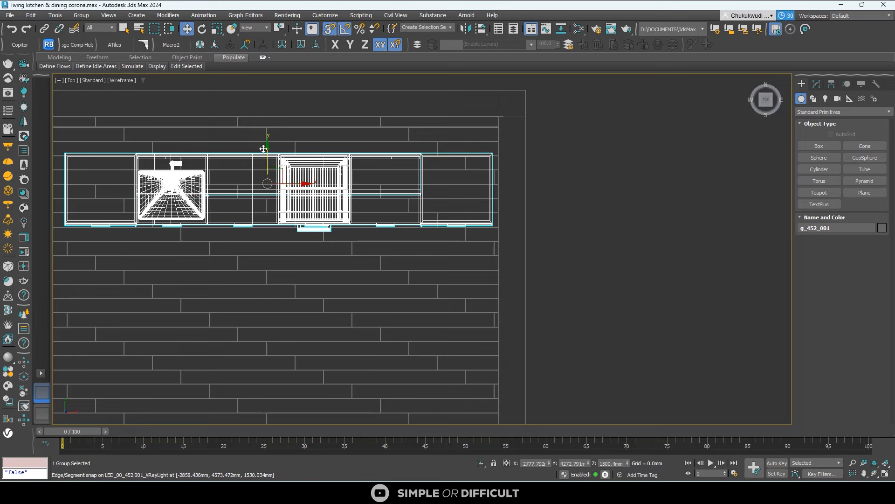
scroll(252, 148, up, 2)
middle_drag(262, 154, 314, 175)
scroll(322, 144, down, 2)
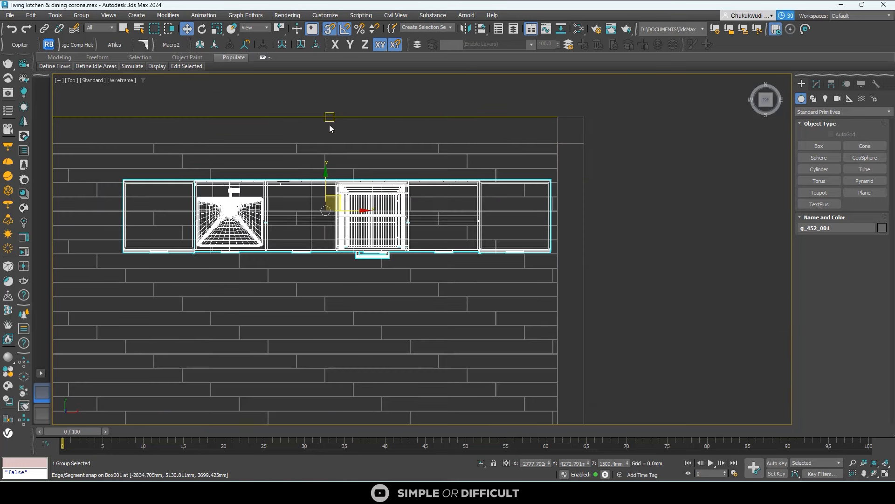
ctrl+click(577, 144)
click(484, 464)
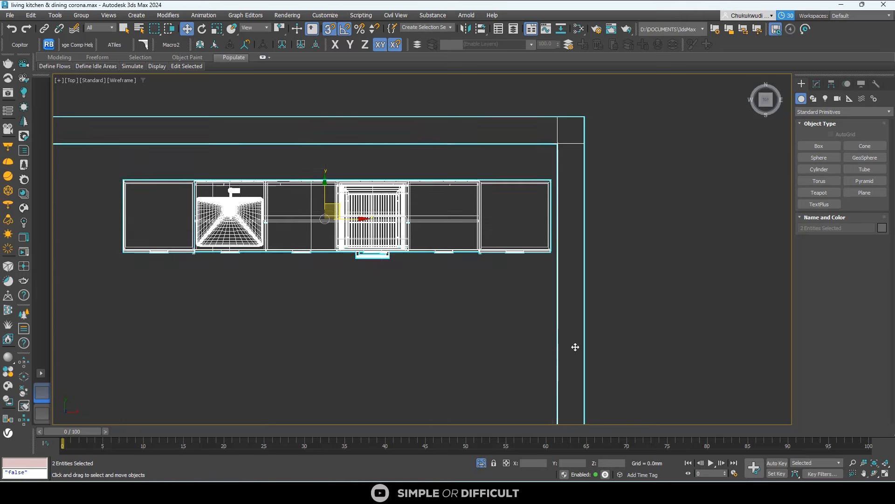
Step: Snap the back of the kitchen cabinet group to the inner face of the north wall
click(574, 347)
click(548, 204)
scroll(334, 177, up, 2)
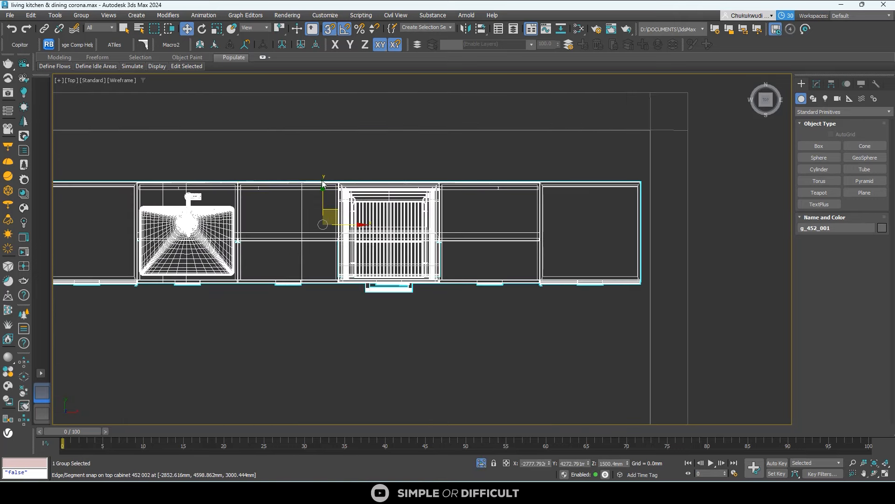
drag(322, 189, 443, 154)
scroll(622, 176, up, 5)
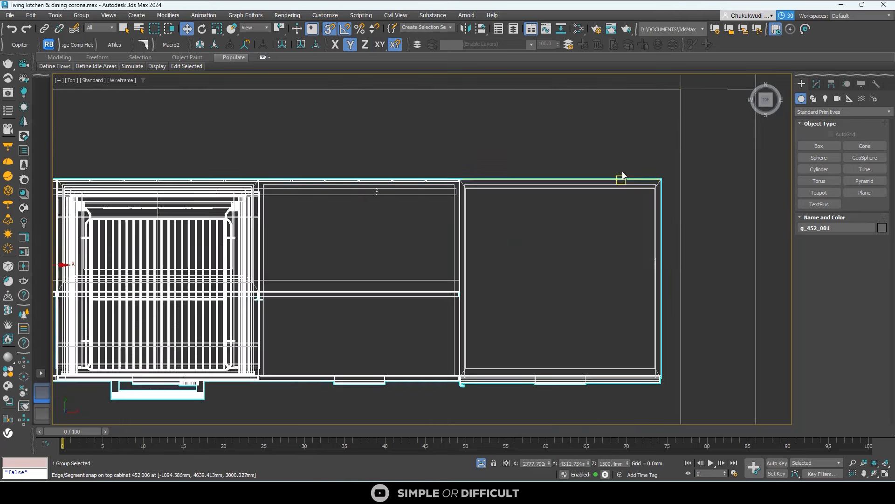
drag(636, 249, 626, 119)
scroll(601, 200, down, 3)
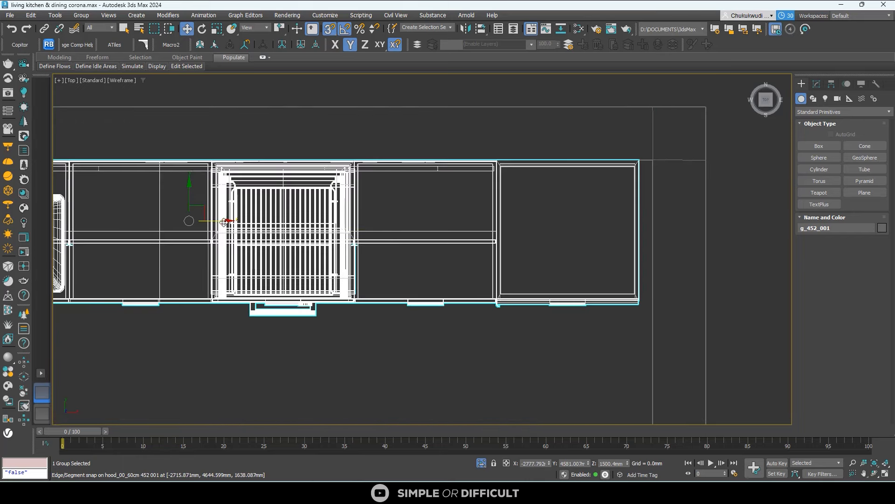
Step: Move the kitchen cabinet group east against the east wall, leaving a very small clearance
drag(224, 222, 213, 224)
scroll(686, 194, up, 5)
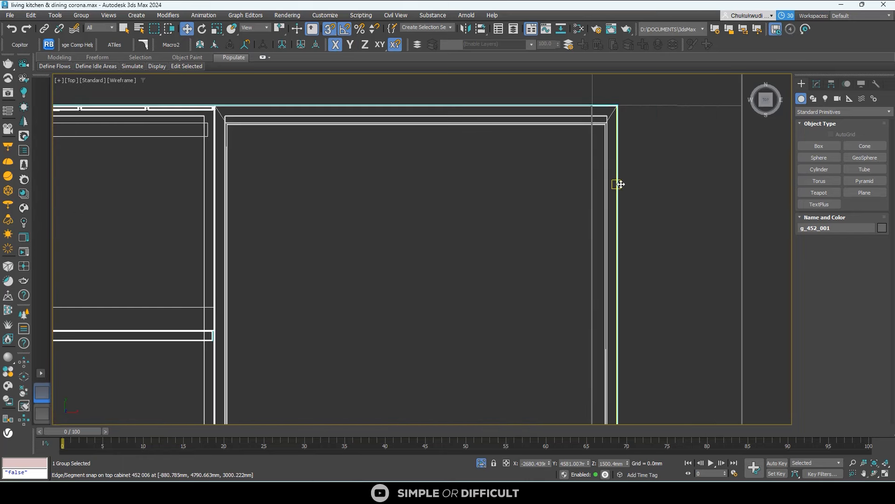
drag(617, 184, 591, 184)
scroll(610, 96, up, 5)
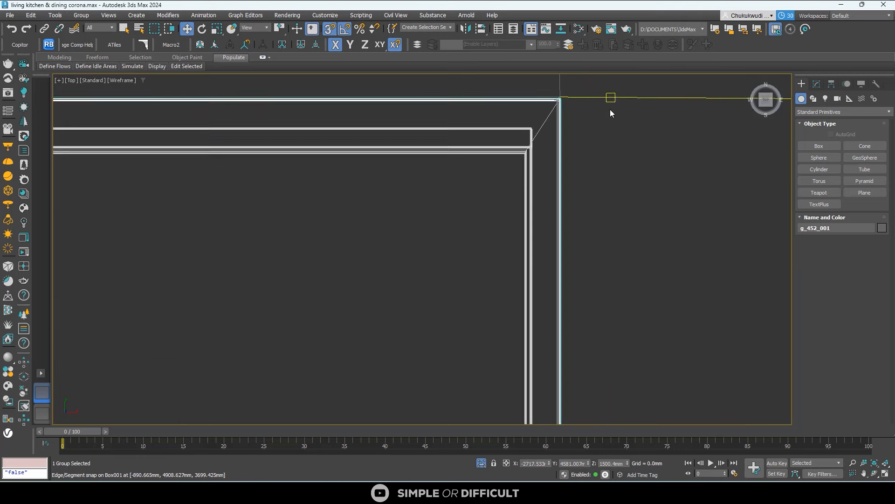
scroll(522, 90, up, 5)
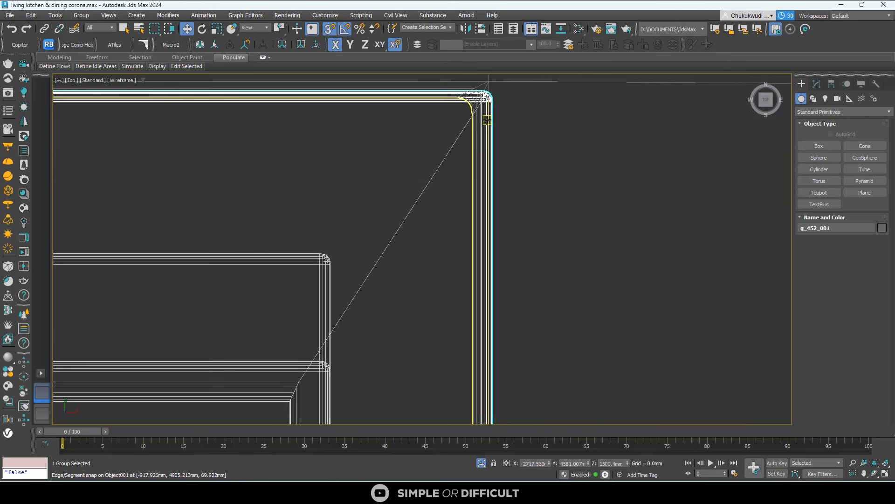
mouse_move(476, 128)
mouse_down()
mouse_move(432, 135)
mouse_move(449, 134)
mouse_move(470, 115)
mouse_up()
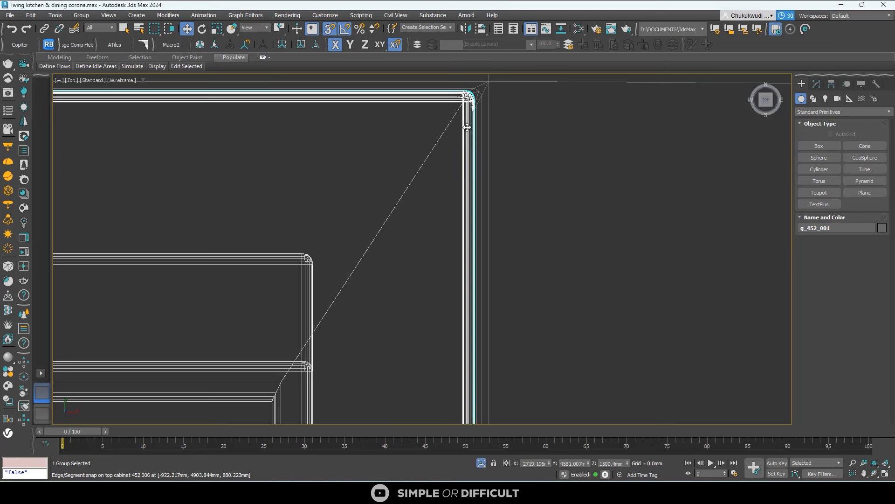
Step: End the isolation and hide the room's wooden floor planks
scroll(495, 116, down, 3)
scroll(495, 116, down, 5)
click(471, 223)
right_click(474, 221)
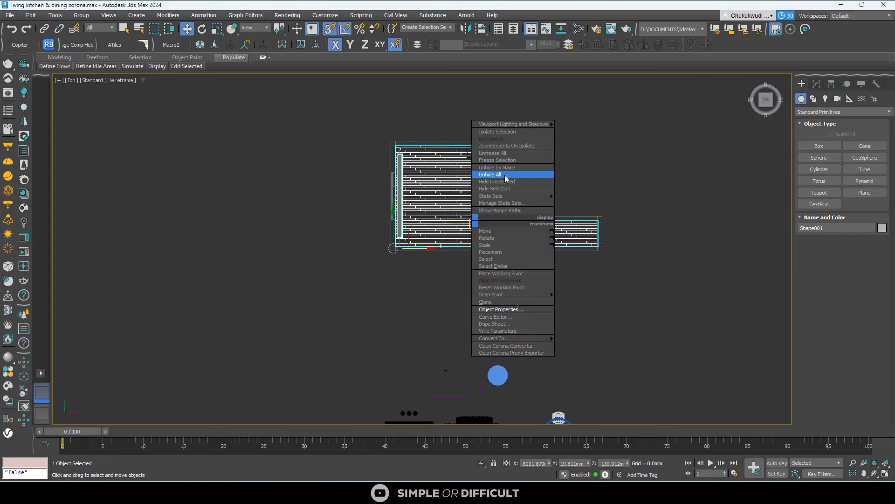
click(507, 189)
Step: Move the round dining table set into the room, south of the kitchen cabinets, and turn snapping off
middle_drag(604, 408, 598, 293)
click(534, 348)
scroll(540, 350, down, 4)
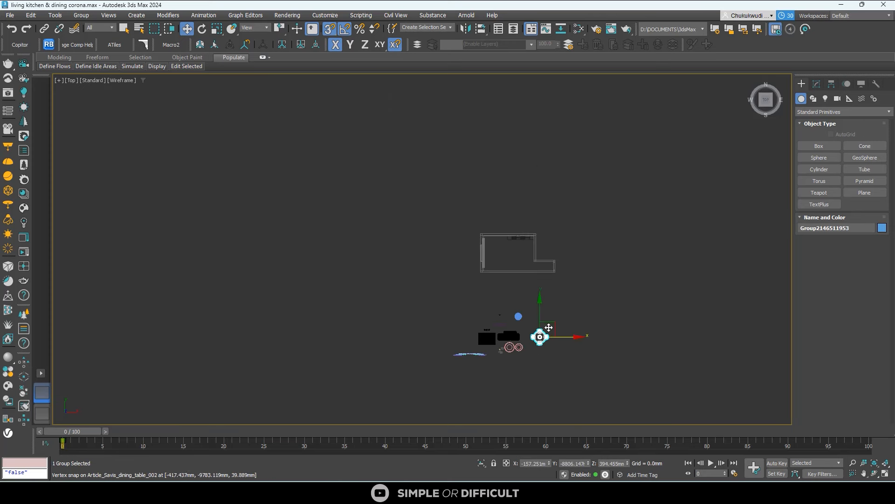
drag(539, 336, 530, 238)
key(s)
scroll(536, 251, up, 6)
scroll(478, 275, down, 6)
Step: Move the sofa into the room's northwest corner, with its back close to the north wall
scroll(457, 355, up, 5)
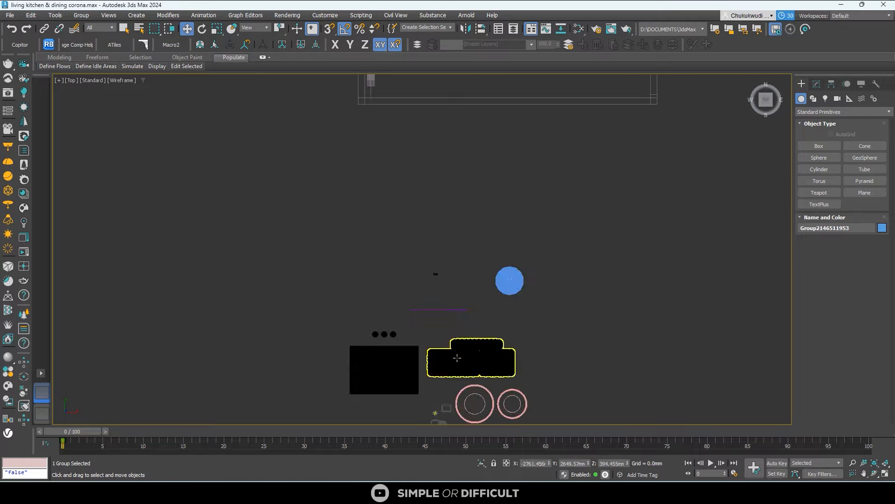
scroll(458, 358, down, 3)
drag(457, 358, 440, 205)
scroll(443, 199, up, 6)
scroll(471, 263, up, 2)
mouse_move(459, 250)
mouse_down()
mouse_move(466, 262)
mouse_move(458, 262)
mouse_up()
click(418, 230)
scroll(448, 237, up, 3)
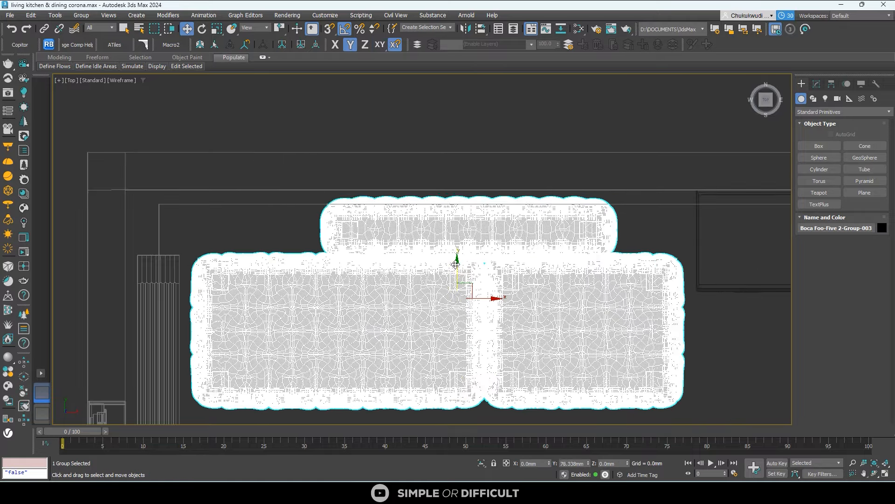
Step: Move the rectangular rug into the room so it lies partly under the front of the sofa
scroll(415, 148, down, 9)
click(410, 346)
drag(411, 345, 427, 165)
scroll(425, 165, up, 8)
scroll(407, 214, down, 6)
Step: Adjust the height of the sofa and rug together in the Left view so they rest on the floor
key(l)
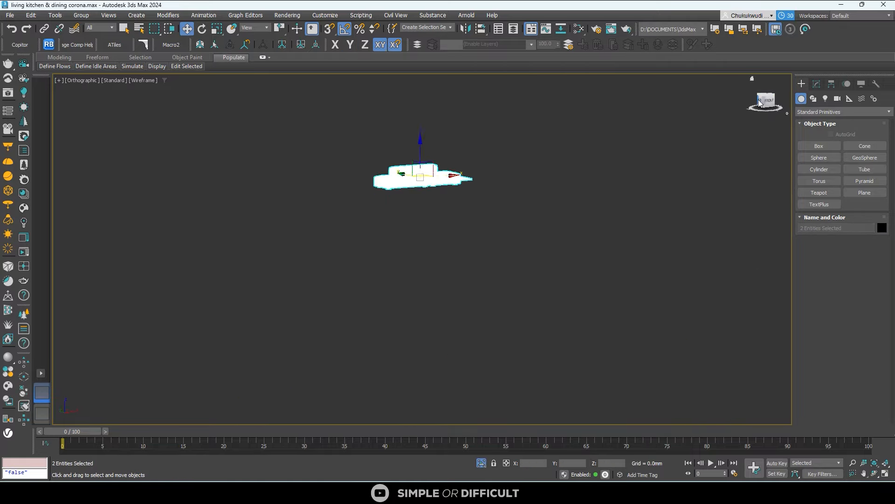
scroll(441, 229, up, 8)
scroll(435, 190, down, 4)
ctrl+click(380, 216)
scroll(406, 225, up, 4)
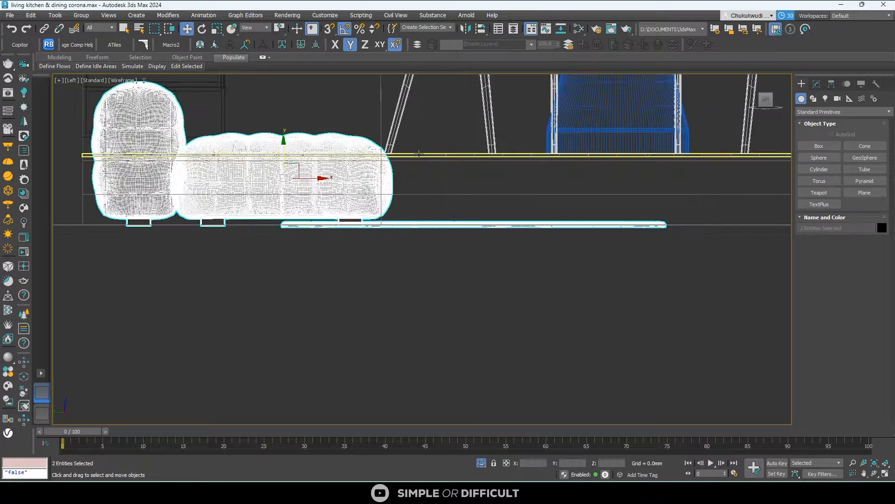
drag(284, 154, 284, 75)
scroll(388, 98, up, 2)
drag(364, 218, 310, 159)
middle_drag(191, 187, 285, 175)
scroll(332, 148, up, 3)
drag(372, 180, 372, 208)
click(650, 231)
Step: Lower the rug slightly in the Left view until it sits on the floor surface
scroll(650, 231, up, 2)
middle_drag(650, 231, 419, 180)
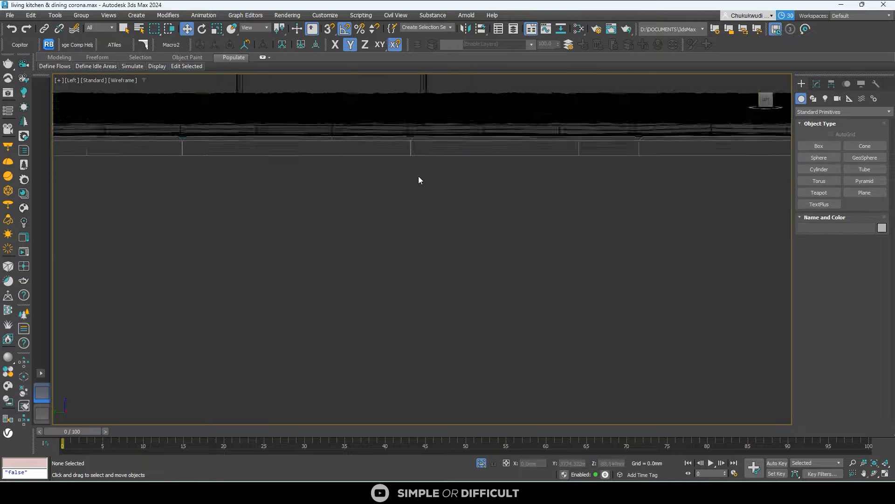
drag(416, 115, 486, 123)
scroll(420, 176, down, 2)
drag(351, 168, 351, 176)
scroll(351, 176, down, 8)
Step: Isolate the two picture frames with the room walls and place them against the north wall's inner face
click(474, 306)
alt+middle_drag(473, 306, 504, 345)
drag(416, 252, 450, 283)
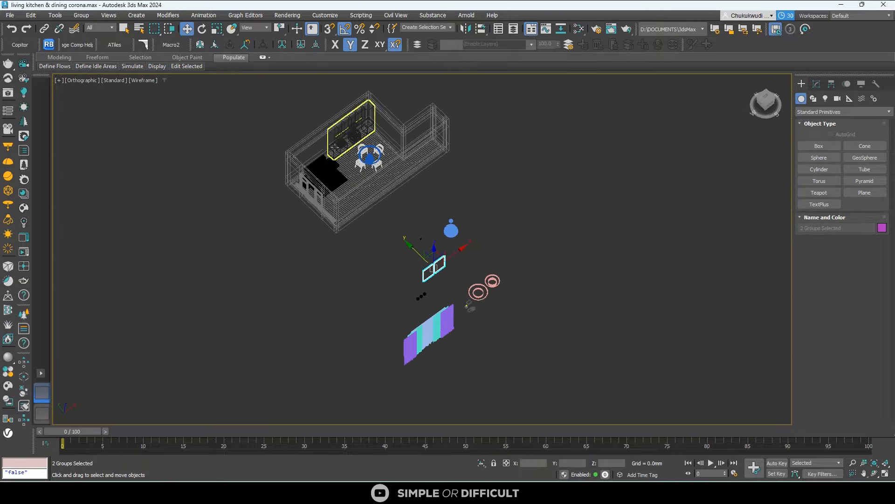
ctrl+click(372, 117)
key(alt+q)
key(l)
middle_drag(566, 300, 566, 293)
drag(572, 236, 395, 235)
scroll(387, 236, up, 10)
drag(413, 172, 376, 172)
key(t)
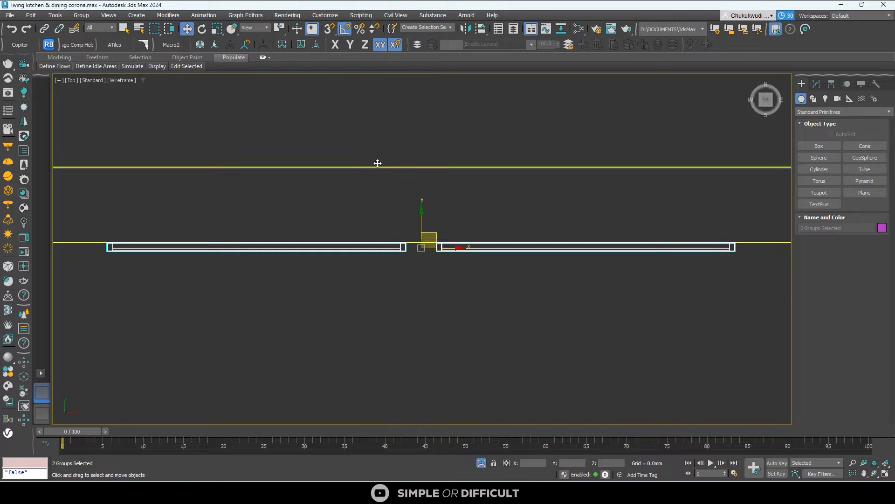
Step: End the isolation and shift the two picture frames west so they hang behind the sofa
scroll(427, 158, down, 8)
click(481, 463)
scroll(407, 156, up, 4)
drag(513, 183, 474, 184)
scroll(474, 183, down, 2)
Step: Move the two round coffee tables into the room, onto the rug in front of the sofa
click(496, 269)
ctrl+click(502, 268)
drag(496, 268, 467, 154)
Step: Nudge the rug slightly east and south under the coffee tables
click(463, 174)
key(r)
scroll(464, 174, up, 4)
key(w)
scroll(411, 308, down, 4)
drag(456, 248, 461, 248)
drag(432, 213, 432, 218)
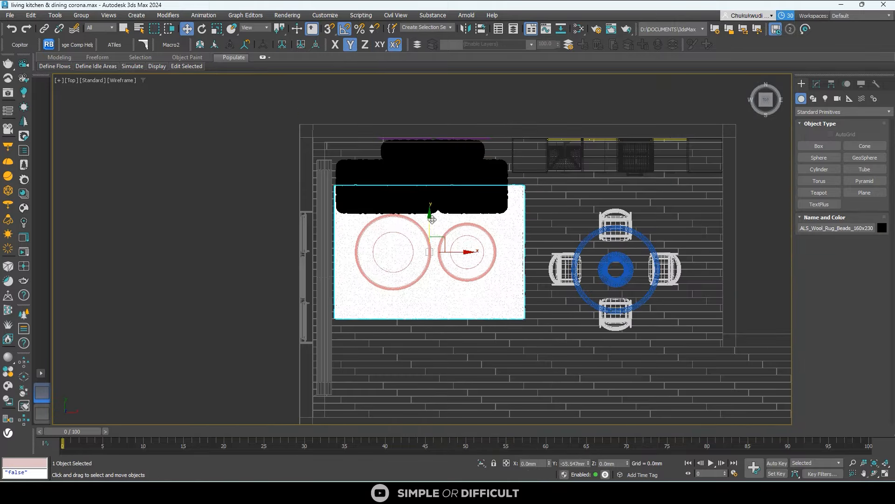
Step: Isolate the rug, the two coffee tables and the small decor objects
click(422, 230)
ctrl+click(448, 231)
scroll(448, 227, down, 7)
middle_drag(513, 364, 421, 258)
scroll(421, 259, down, 5)
key(alt+q)
scroll(420, 121, up, 6)
click(377, 212)
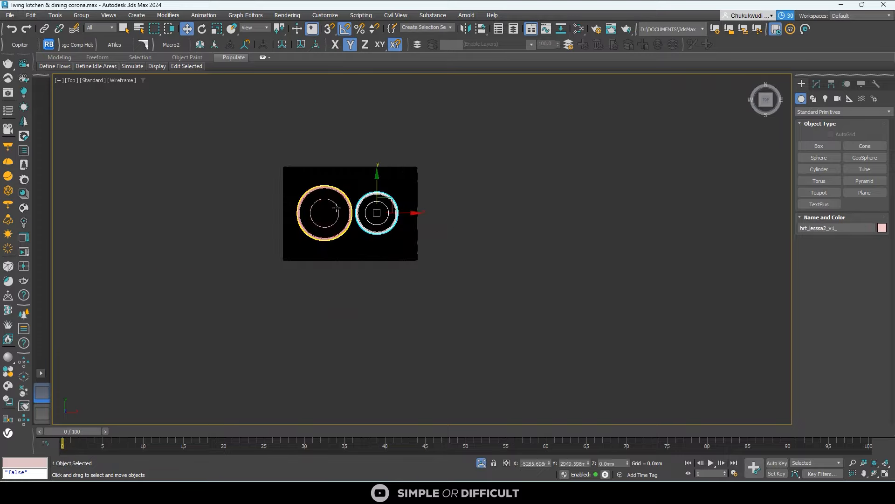
Step: Raise both coffee tables in the Left view so their bases stand on the rug
key(l)
scroll(394, 238, up, 8)
click(392, 228)
ctrl+click(373, 196)
scroll(367, 225, up, 4)
drag(315, 228, 315, 214)
Step: Move the smaller, taller coffee table west in the Front view so its top overlaps the larger one
key(f)
scroll(370, 233, down, 8)
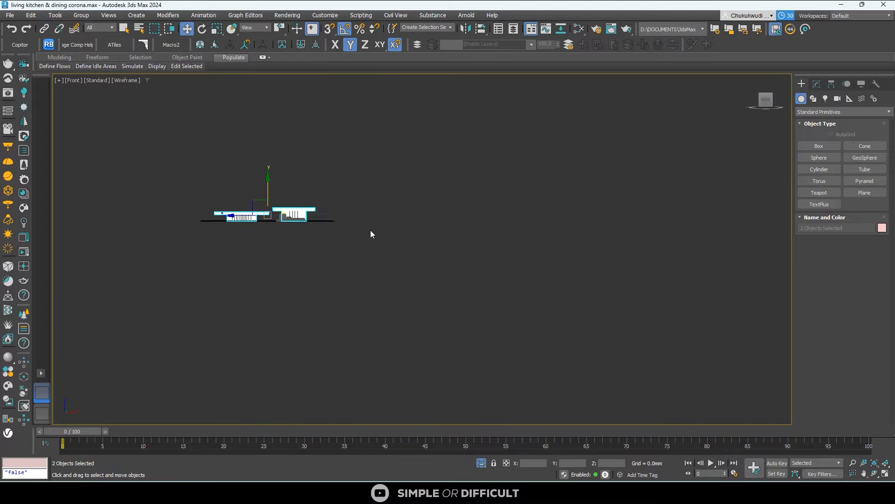
scroll(237, 199, up, 8)
click(589, 285)
drag(593, 318, 528, 318)
Step: Select the five decor pieces and move them over to the smaller coffee table
alt+middle_drag(429, 149, 502, 214)
scroll(466, 187, down, 8)
scroll(662, 238, up, 4)
drag(630, 250, 251, 196)
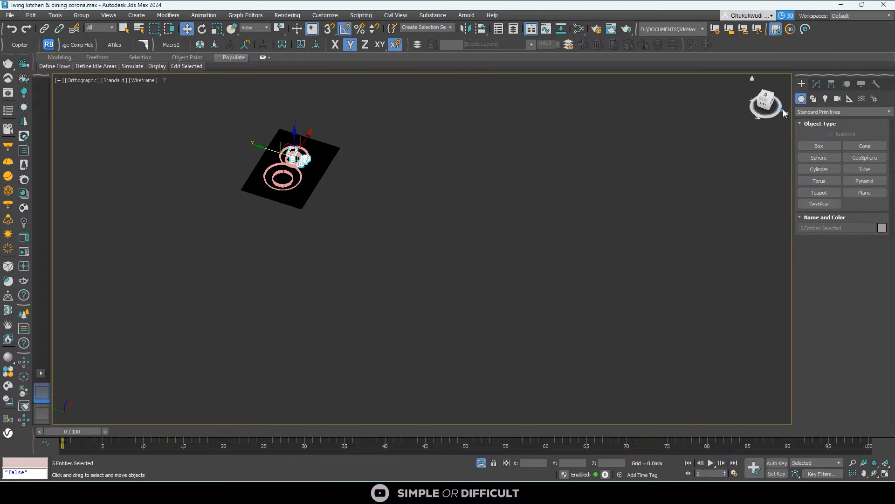
Step: Align the decor pieces above the smaller coffee table in the Front view and lower them onto its top
click(770, 104)
scroll(443, 94, up, 3)
middle_drag(443, 93, 483, 166)
drag(511, 187, 454, 187)
scroll(428, 207, up, 8)
drag(412, 220, 412, 248)
scroll(473, 232, down, 10)
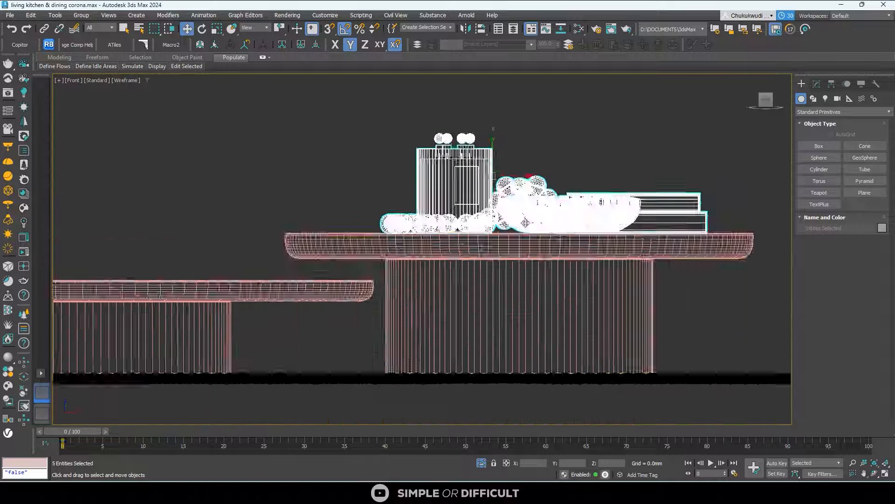
Step: Move the vase and the stack of books from the smaller coffee table across to the larger one
alt+middle_drag(525, 220, 520, 266)
click(496, 223)
ctrl+click(543, 226)
scroll(543, 228, up, 1)
drag(514, 207, 291, 226)
key(f)
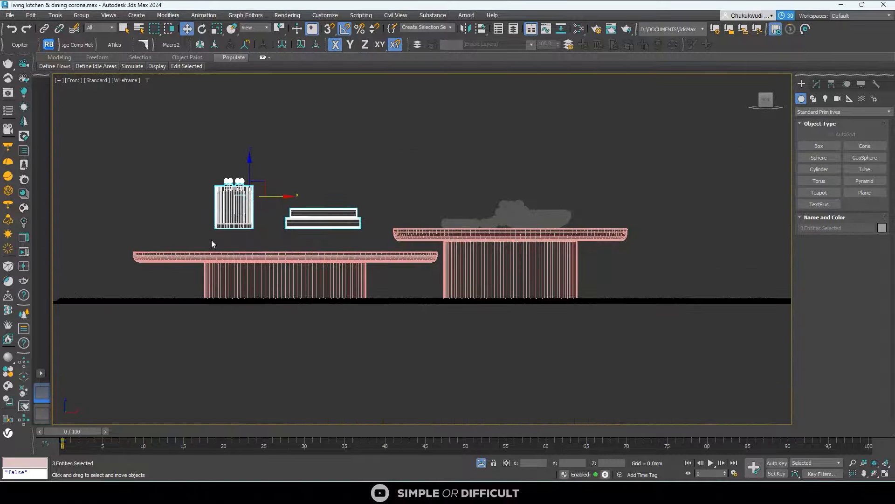
Step: Lower the vase and books in the Front view until they rest on the larger coffee table's top
scroll(211, 240, up, 2)
drag(266, 180, 229, 268)
scroll(256, 201, up, 5)
scroll(225, 267, up, 5)
scroll(226, 244, down, 12)
alt+middle_drag(279, 275, 302, 306)
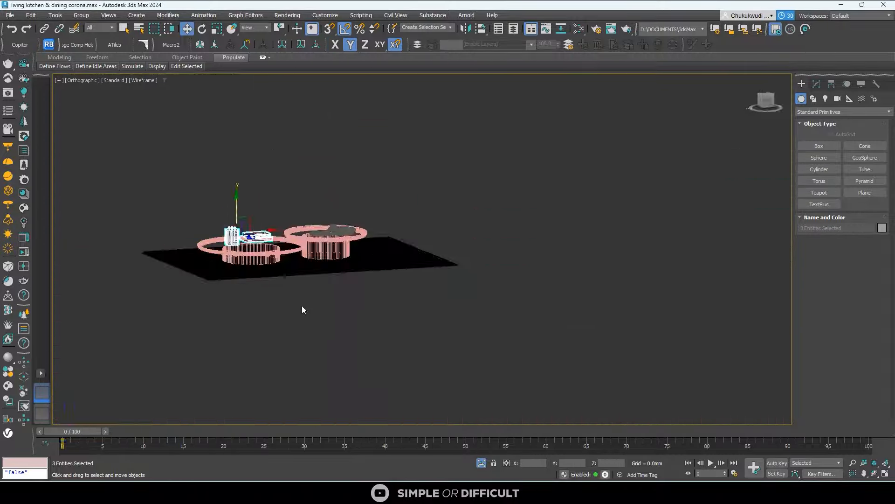
Step: Exit isolation mode and move the coffee table set onto the living area's rug in the top view
click(302, 306)
key(alt+q)
alt+middle_drag(372, 309, 490, 293)
click(490, 293)
key(t)
drag(441, 298, 443, 172)
scroll(445, 176, up, 6)
drag(456, 229, 472, 229)
drag(445, 203, 446, 207)
scroll(476, 231, down, 3)
Step: Rotate the Curtains group outside the room 90 degrees about Z in the top view
key(f)
scroll(472, 242, down, 4)
alt+middle_drag(445, 243, 472, 285)
scroll(363, 281, up, 5)
click(334, 333)
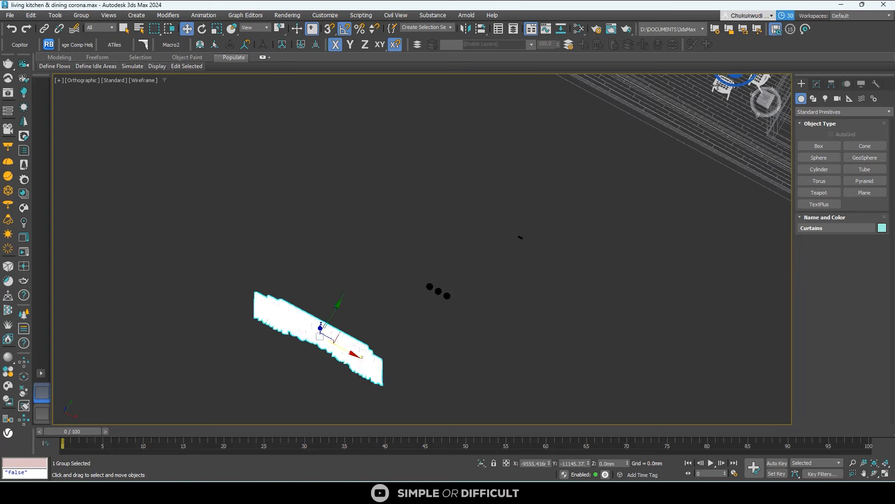
key(t)
key(e)
drag(436, 240, 443, 266)
scroll(443, 266, up, 2)
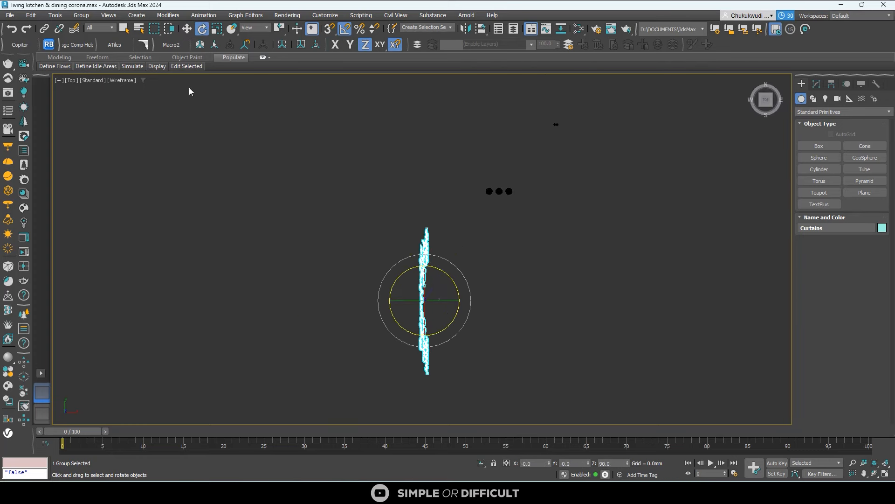
Step: Move the rotated Curtains group up beside the living room's window wall
click(187, 29)
scroll(409, 342, down, 4)
drag(425, 316, 452, 156)
scroll(456, 142, up, 7)
Step: Open the Curtains group, move the Sink Tulle away from the other panels and detach it from the group
click(81, 15)
click(95, 47)
click(327, 354)
drag(360, 340, 288, 340)
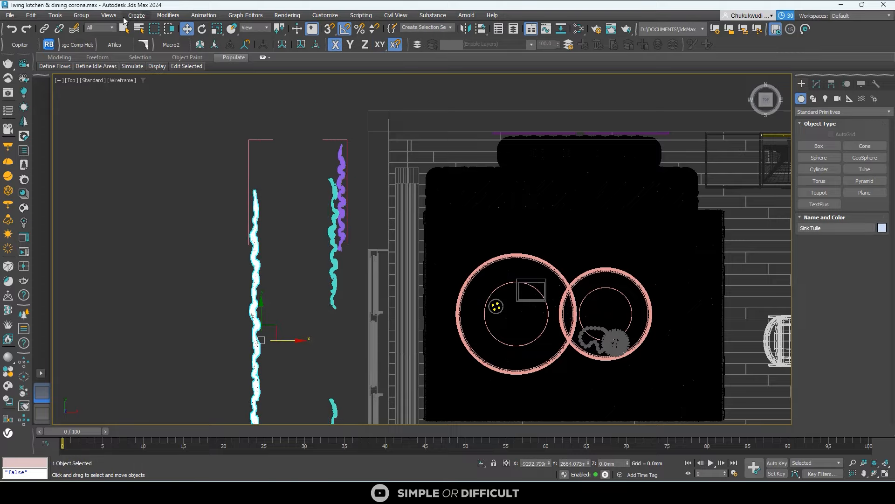
click(81, 15)
click(93, 98)
Step: Close the Curtains group and move it inside the room against the window wall
scroll(314, 204, up, 6)
click(289, 219)
click(81, 15)
click(88, 77)
drag(278, 254, 321, 254)
scroll(296, 189, up, 3)
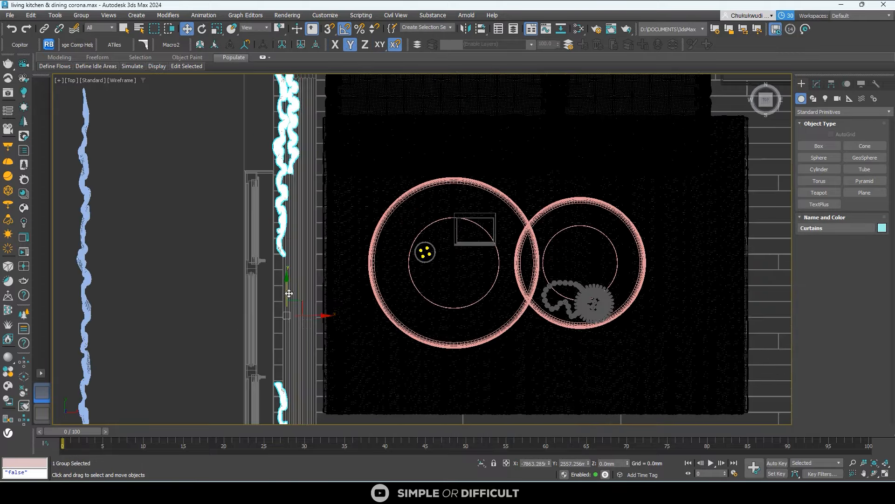
Step: Move the two curtain panels at the window's lower end about 315 mm outward along Y
scroll(289, 292, down, 4)
scroll(252, 270, up, 5)
ctrl+click(251, 269)
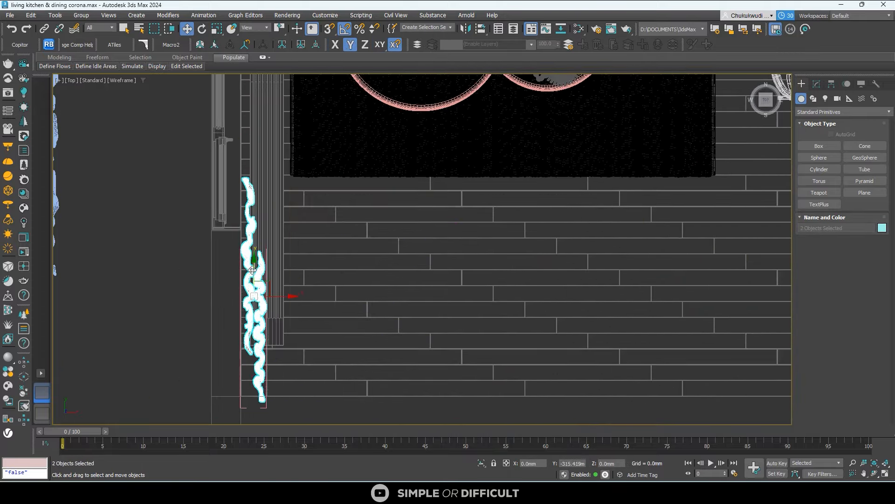
Step: Shift the two curtain panels at the window's upper end toward the room corner and close the Curtains group
scroll(252, 270, down, 4)
middle_drag(247, 93, 254, 222)
scroll(254, 223, up, 4)
drag(257, 222, 256, 191)
ctrl+click(260, 159)
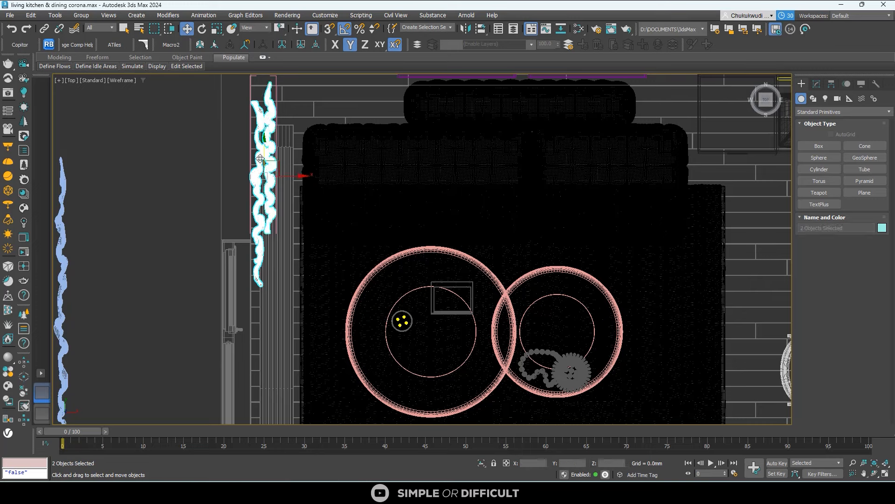
key(ctrl+z)
key(ctrl+z)
click(80, 15)
click(88, 78)
Step: Move the detached tulle curtain to the opposite side of the room, outside the walls
scroll(246, 164, down, 6)
click(179, 210)
middle_drag(247, 410, 301, 292)
Step: Examine the loose objects left outside the room and the overall furniture layout
scroll(301, 293, up, 4)
click(294, 232)
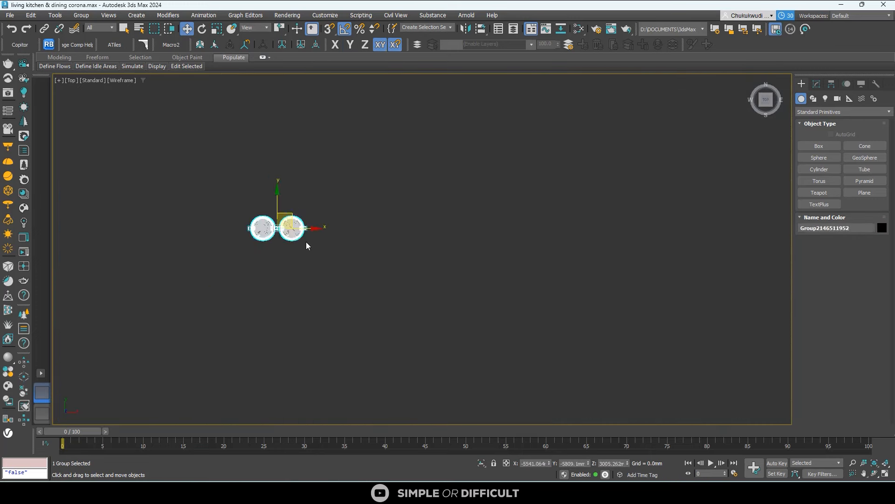
scroll(371, 260, down, 10)
click(466, 220)
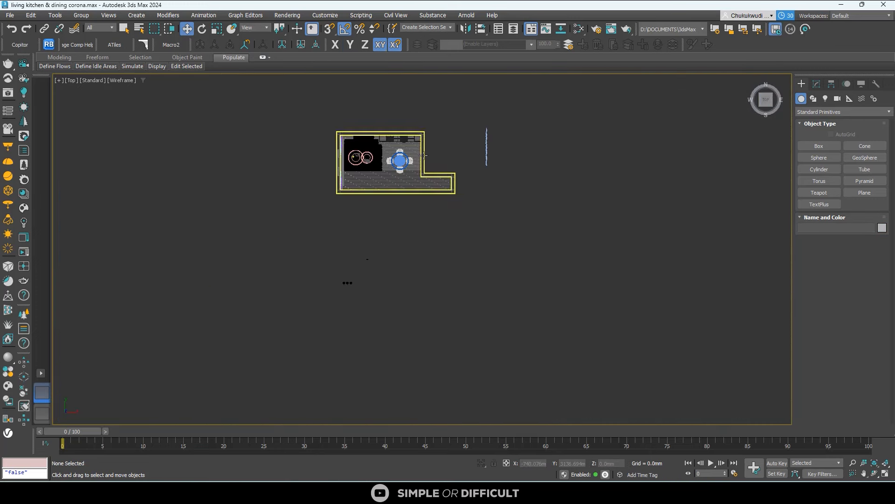
scroll(423, 155, up, 5)
scroll(467, 200, down, 4)
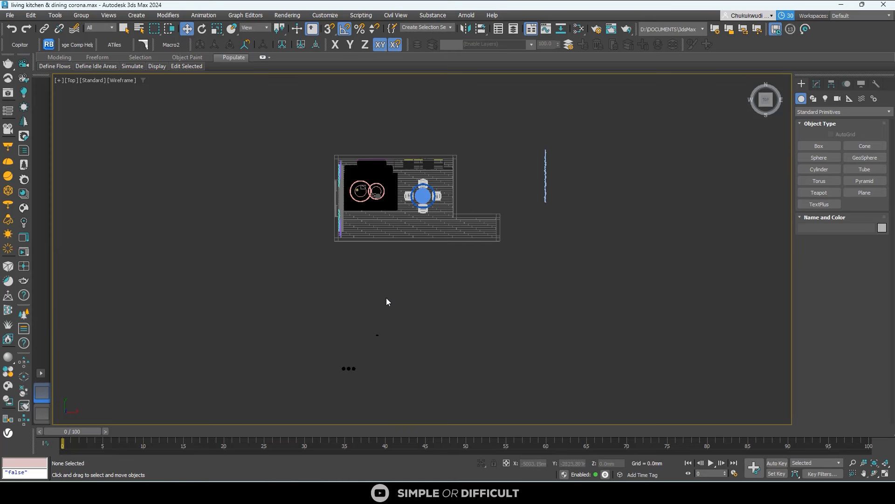
scroll(380, 337, up, 5)
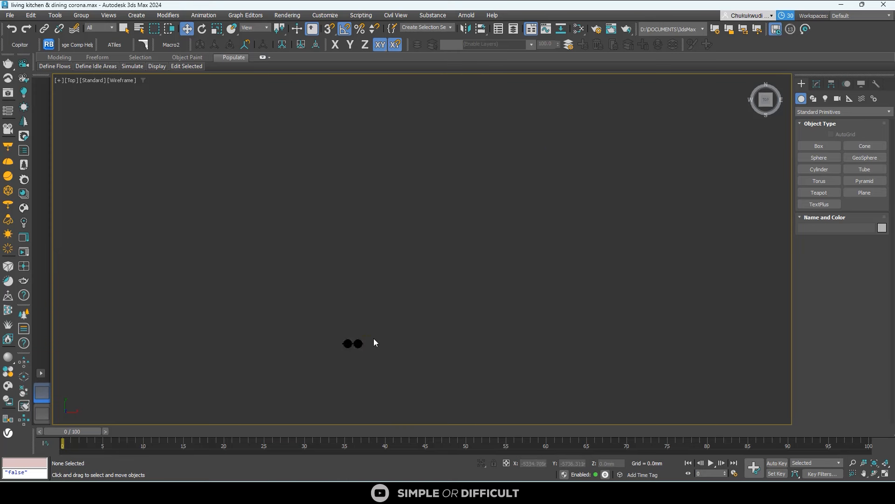
scroll(364, 348, down, 5)
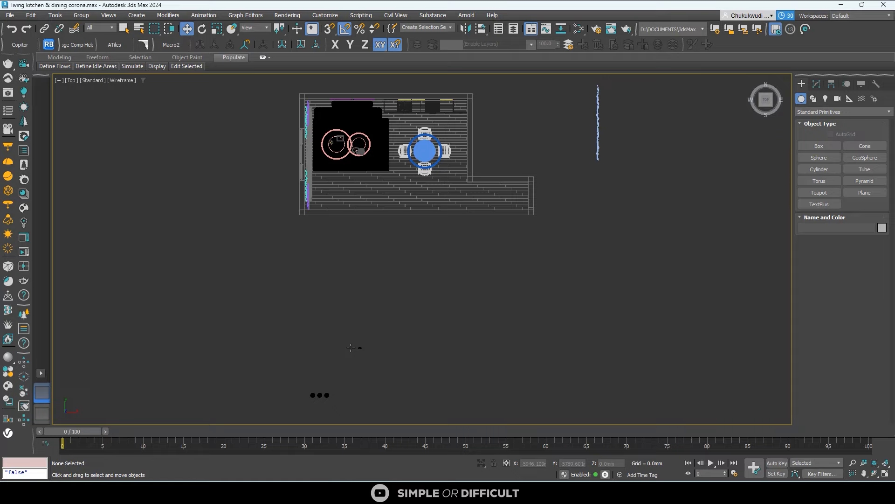
middle_drag(382, 175, 751, 208)
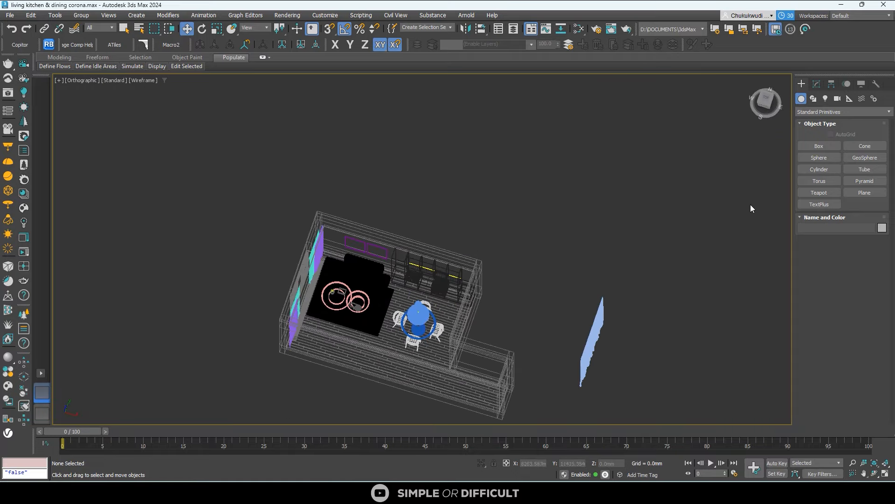
Step: Create a Corona camera near the corridor opening, aimed past the dining table beyond the far living room corner, with a target distance of about 9000 mm
click(767, 100)
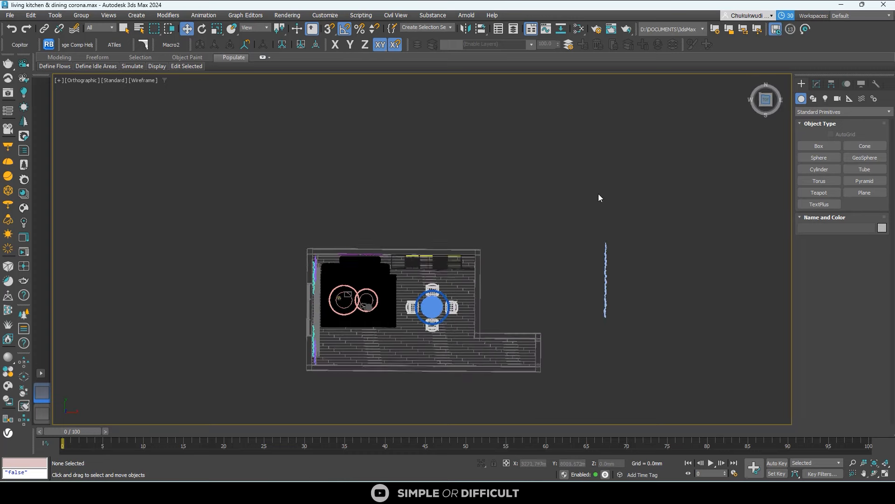
click(837, 99)
click(865, 158)
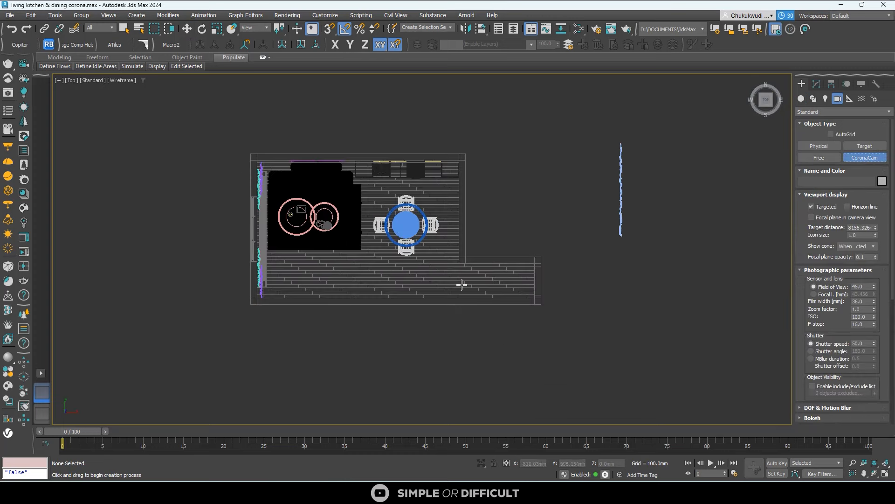
scroll(462, 284, down, 1)
scroll(463, 256, up, 5)
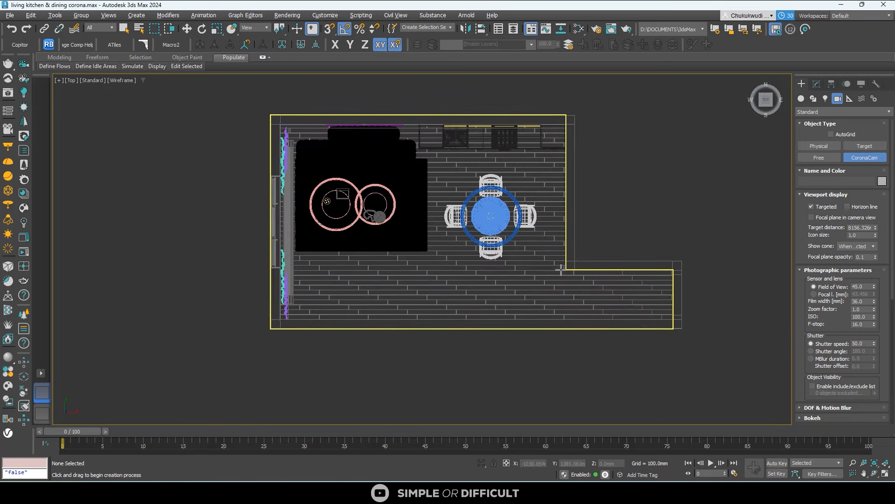
drag(574, 302, 270, 100)
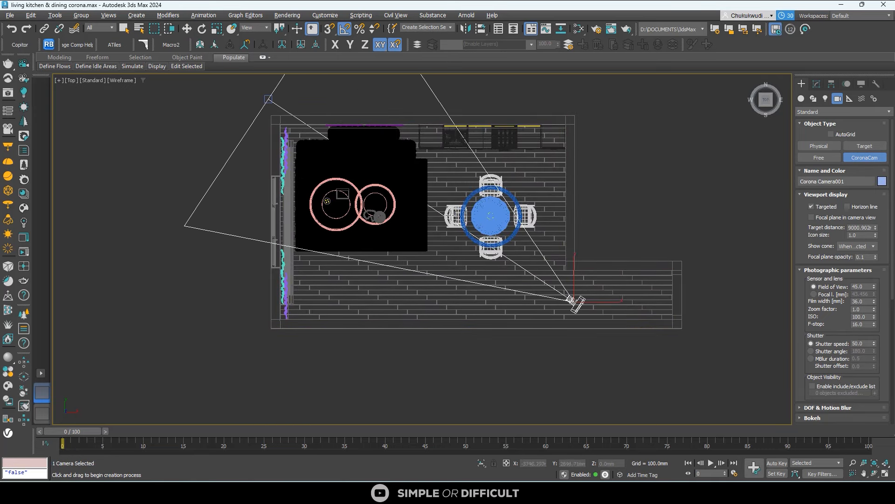
Step: Switch to two side-by-side viewports and show the Corona camera view, shaded with edged faces, in one of them
scroll(357, 215, down, 3)
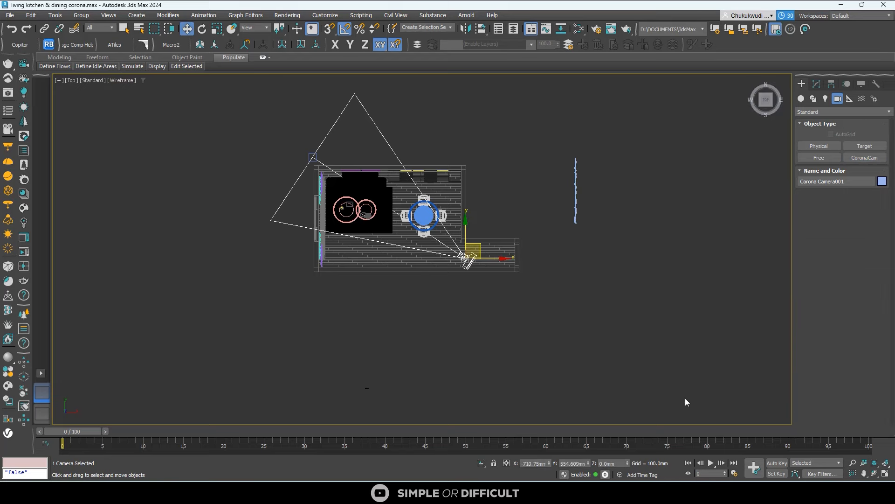
click(875, 472)
middle_click(555, 198)
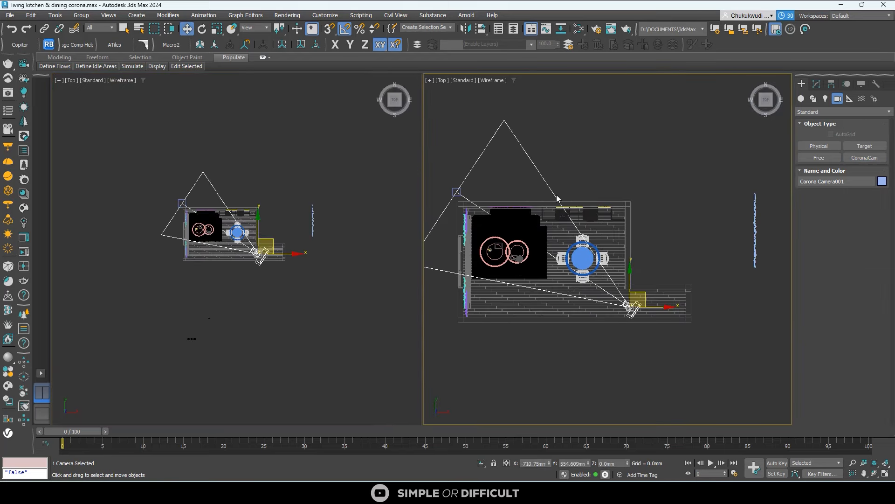
key(c)
middle_drag(580, 169, 563, 198)
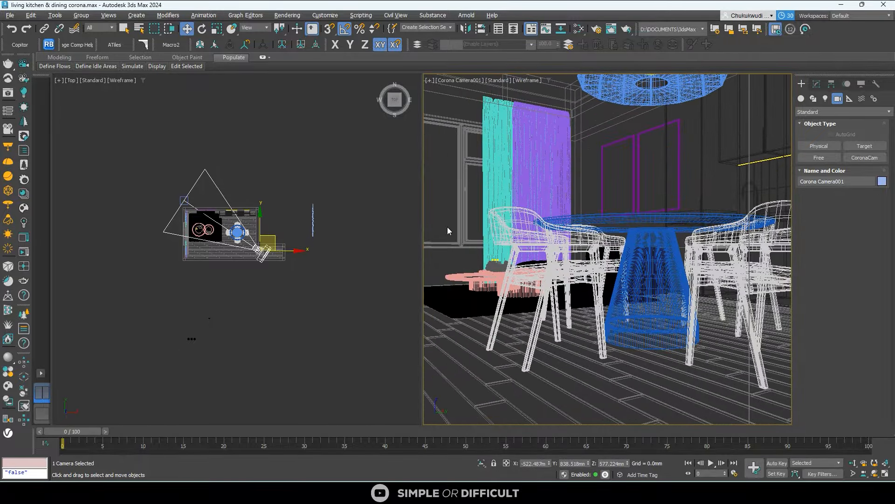
click(531, 80)
click(544, 94)
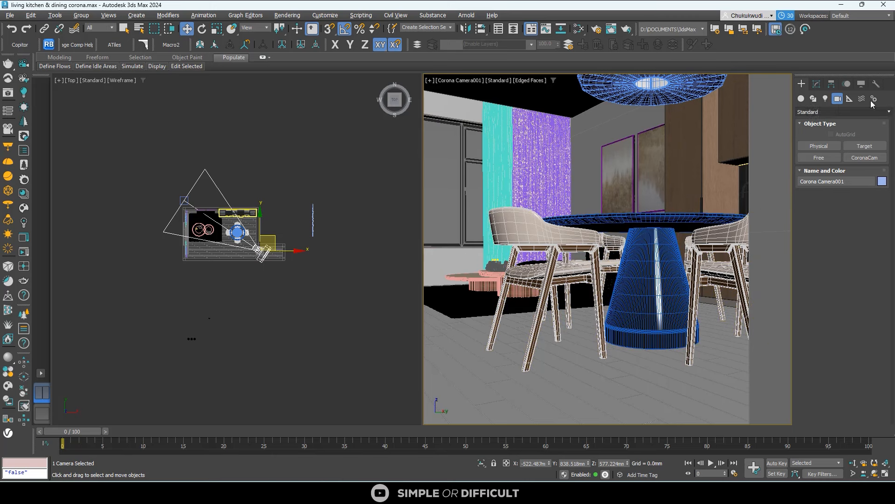
Step: Set the Corona camera's focal length to 30 mm
click(817, 84)
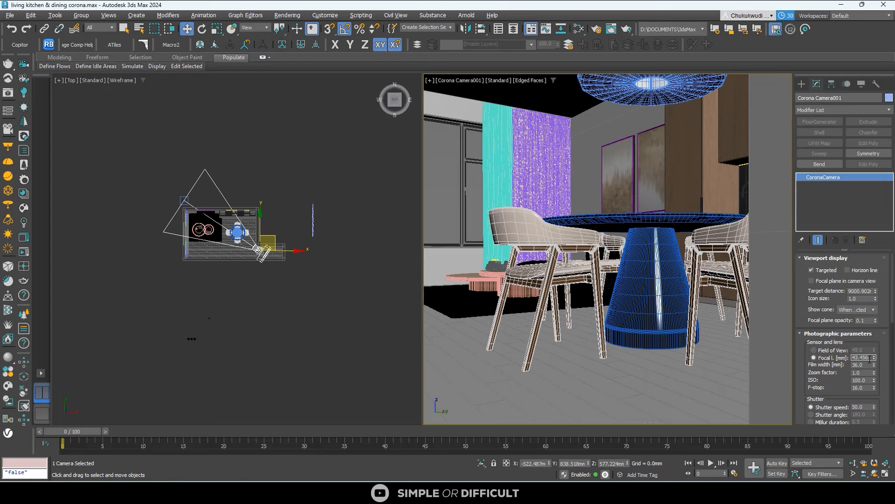
click(870, 358)
text(30)
key(Return)
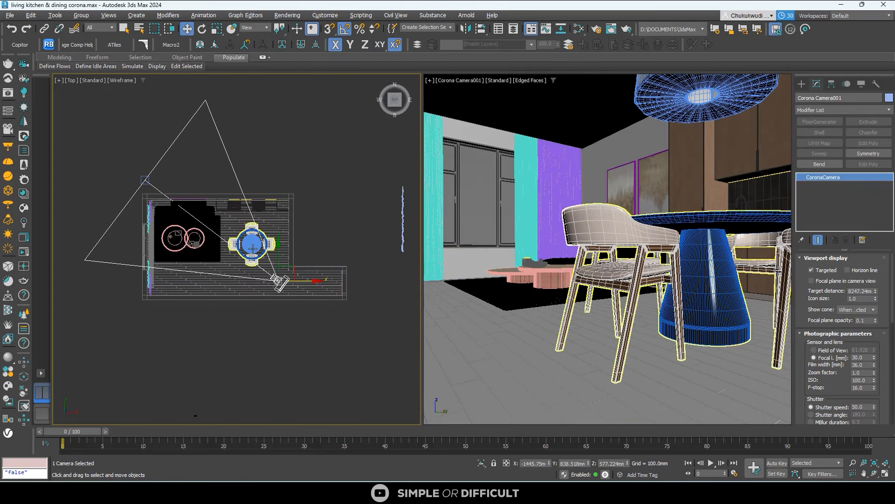
Step: Move the camera back toward the corridor corner in the top view and set its height to 900 mm
mouse_move(295, 264)
mouse_down()
mouse_move(311, 278)
mouse_move(309, 268)
mouse_up()
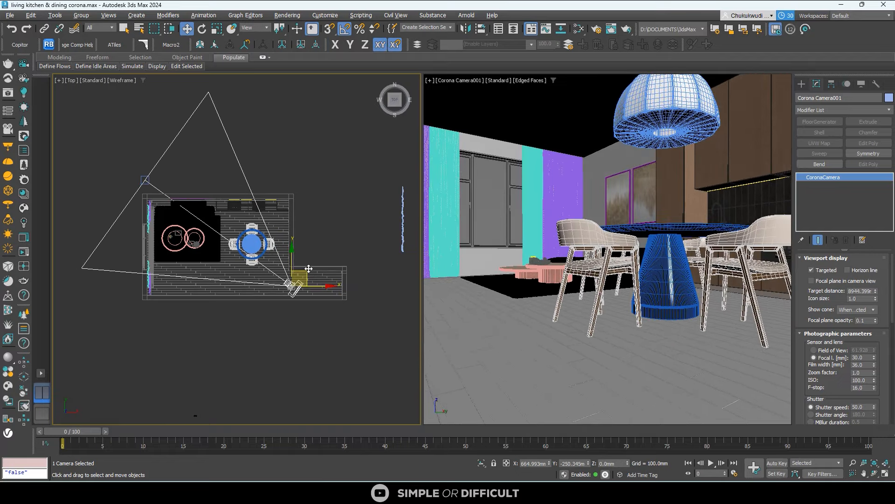
click(611, 462)
text(900)
key(Return)
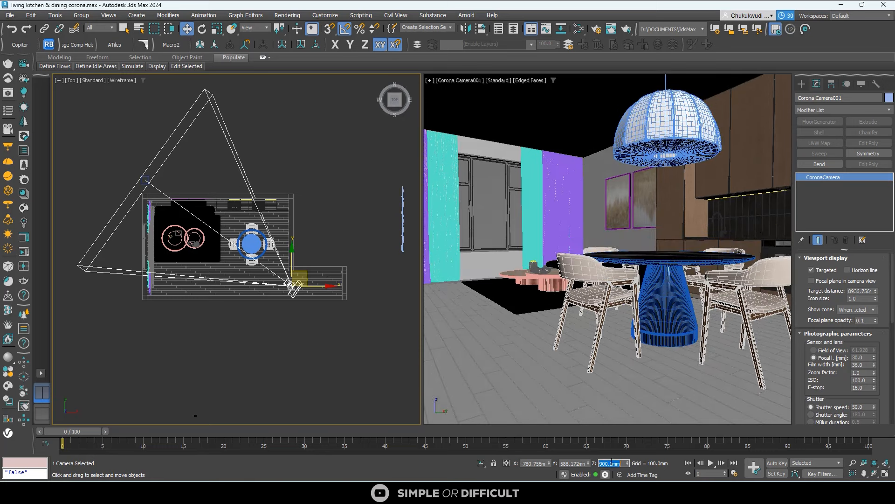
Step: Set the camera target's height to 900 mm and move it about 2145 mm along X toward the kitchen
click(144, 180)
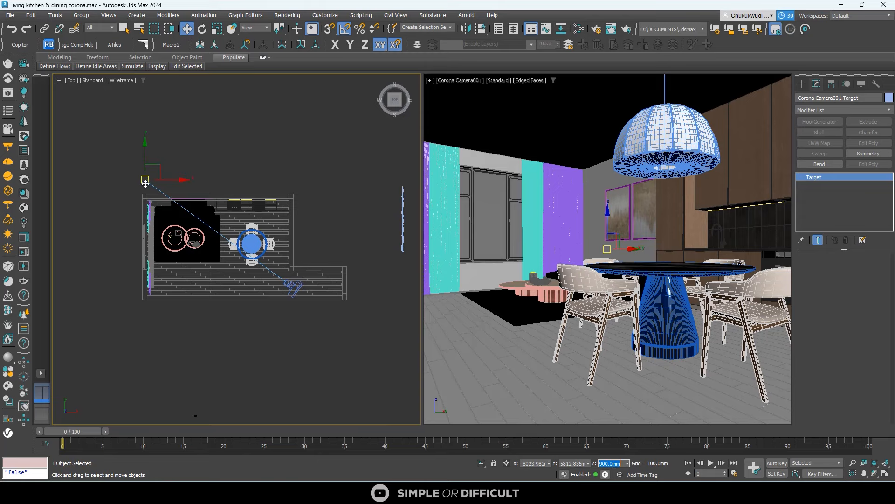
drag(170, 182, 214, 181)
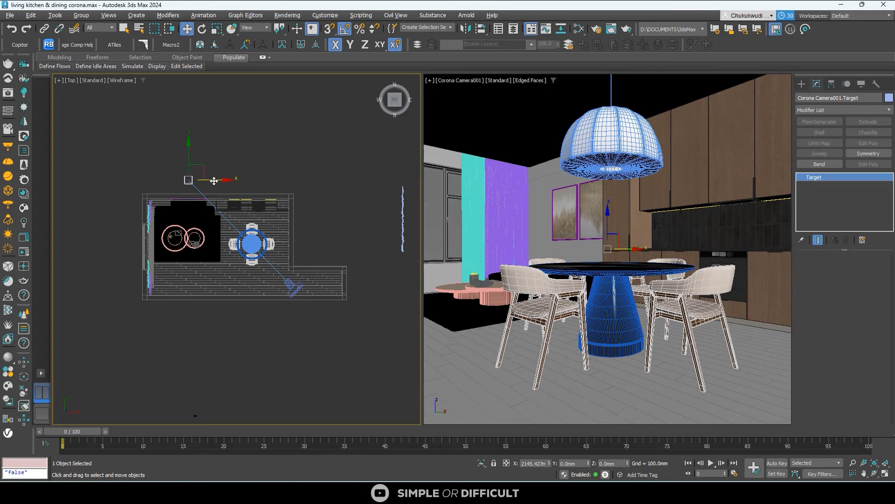
Step: Set the render output size to HDTV (video) at 1280 x 720 and display safe frames in the camera view
click(597, 30)
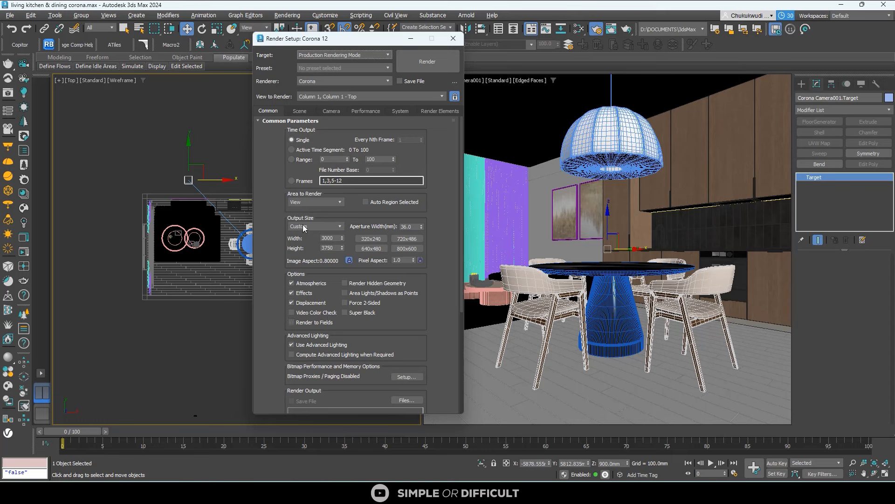
click(304, 228)
click(316, 345)
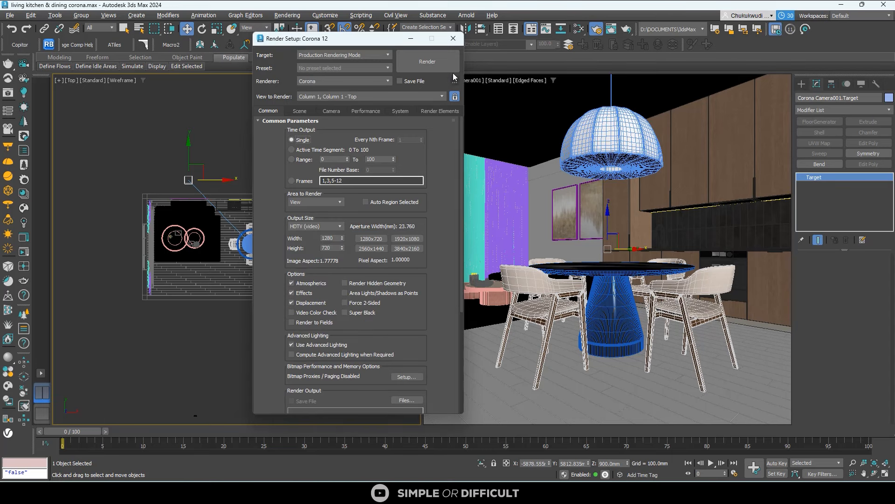
click(453, 38)
click(495, 97)
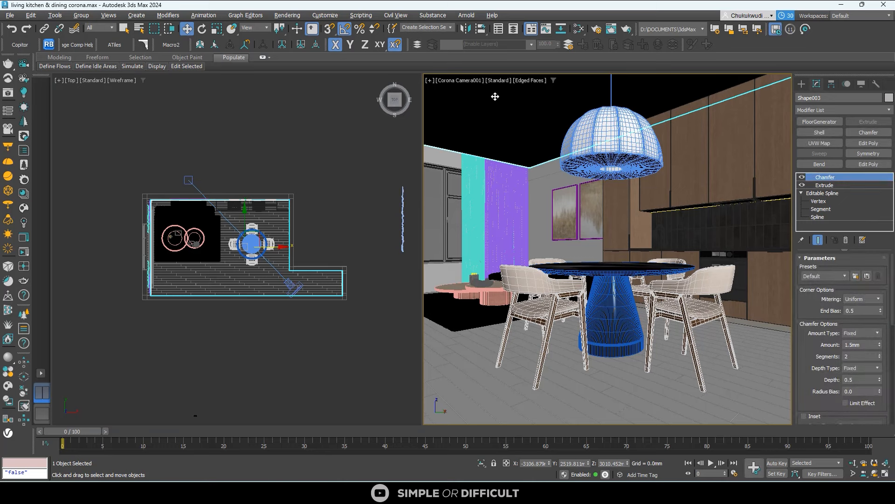
key(shift+f)
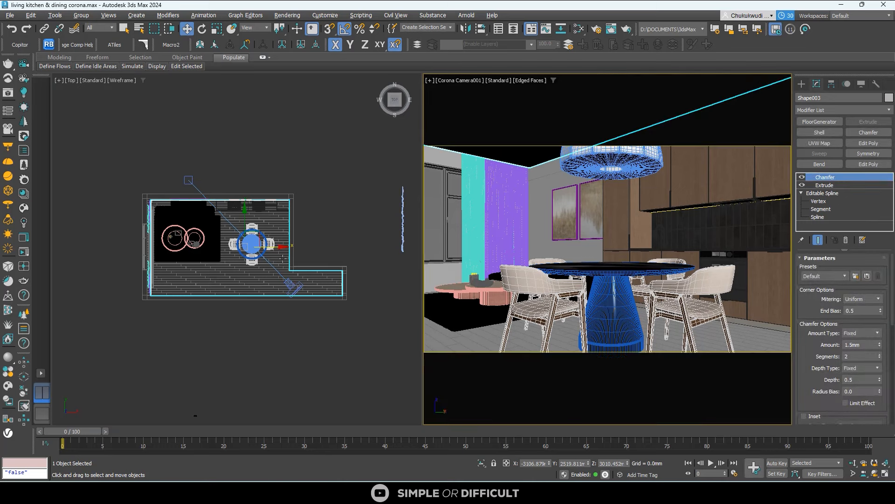
Step: Select the Corona camera in the top view and turn off its Targeted option
click(304, 289)
scroll(298, 290, up, 8)
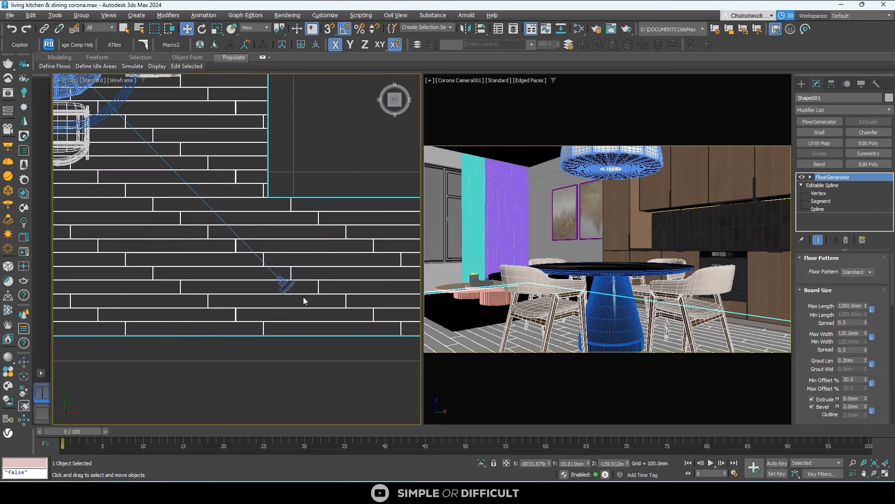
scroll(288, 291, up, 4)
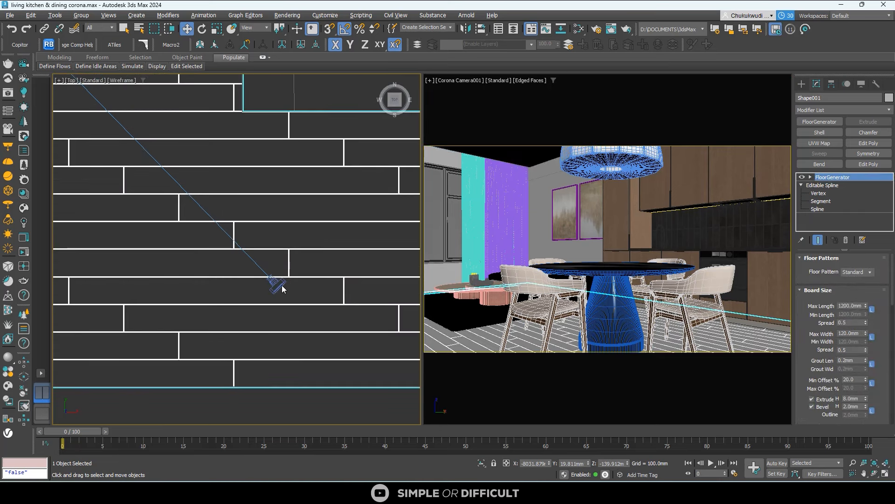
scroll(282, 290, up, 8)
click(284, 279)
click(263, 267)
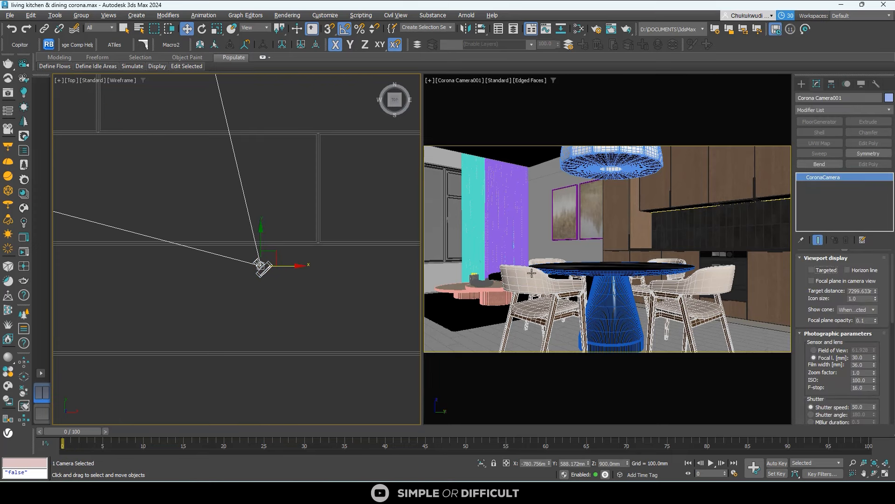
Step: Dolly the Corona camera backward in the camera view to frame more of the dining area
scroll(262, 219, down, 10)
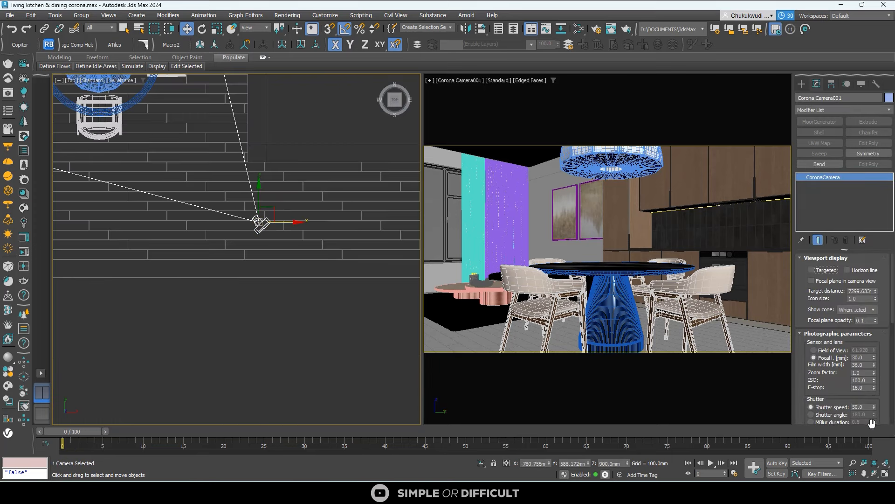
click(851, 460)
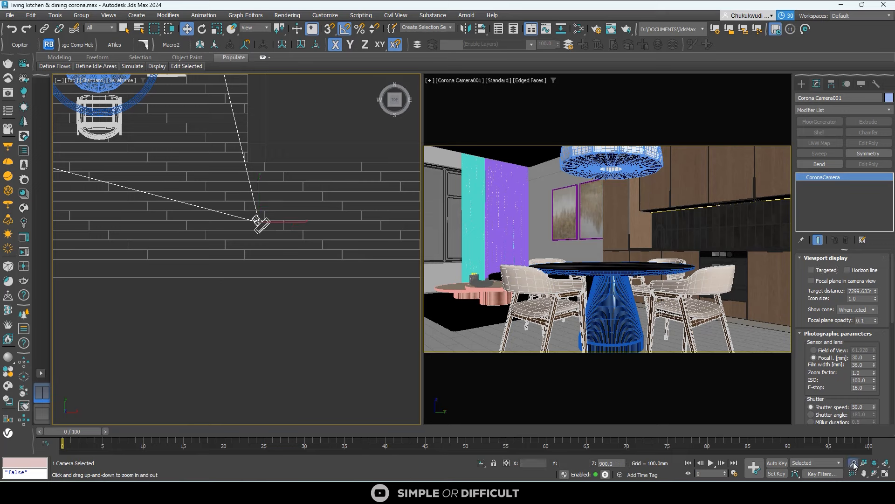
click(563, 212)
drag(579, 209, 579, 211)
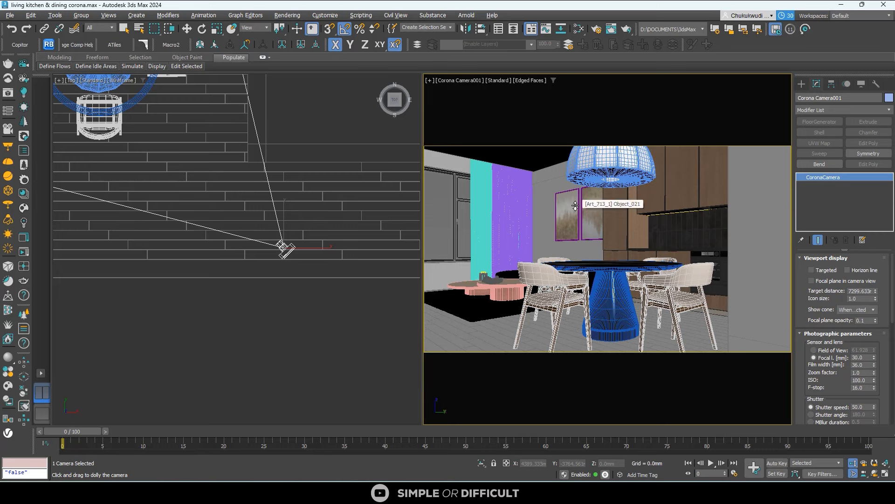
drag(573, 214, 568, 214)
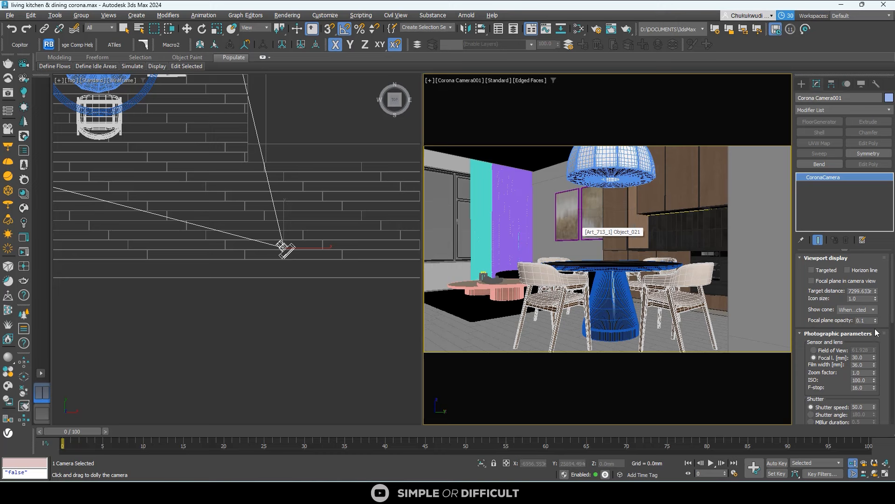
Step: Enable camera clipping on the Corona camera with the near distance at 2000 mm and the far distance at 1000000 mm
click(819, 334)
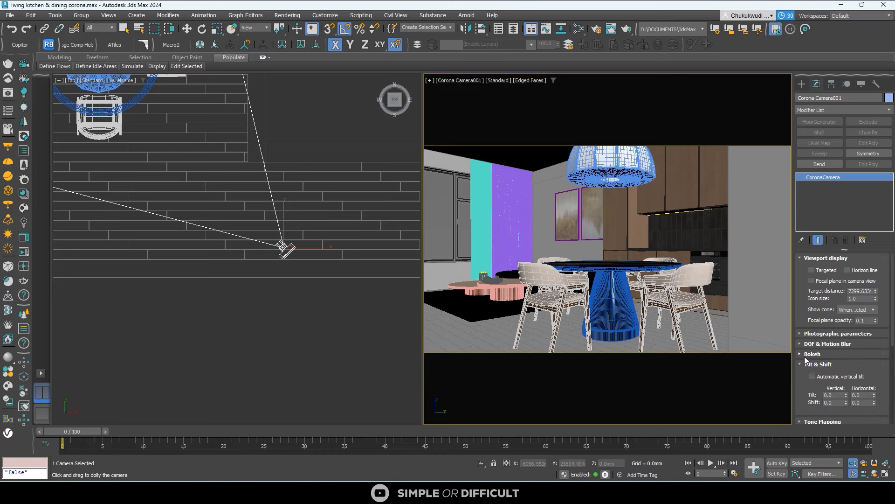
click(810, 365)
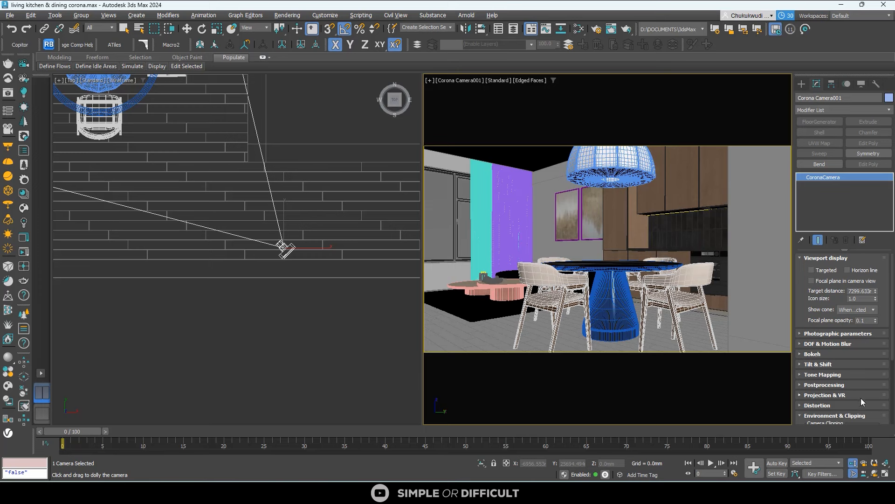
scroll(861, 402, down, 3)
click(819, 349)
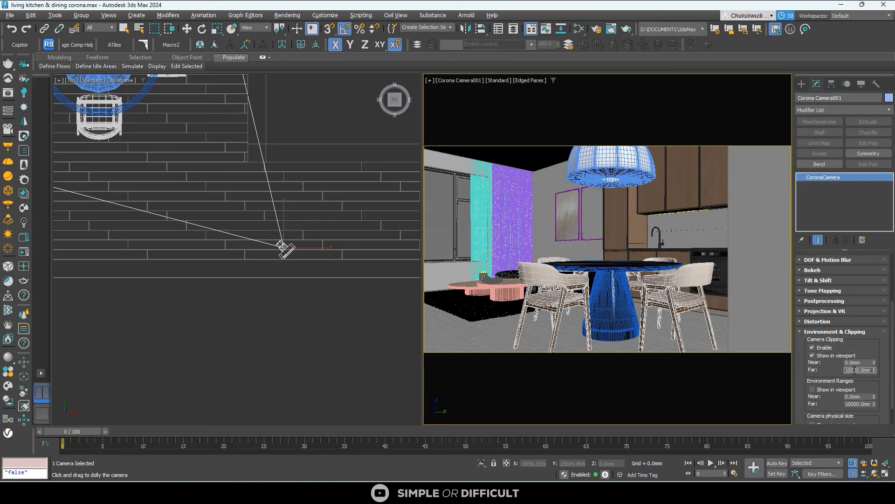
double_click(854, 370)
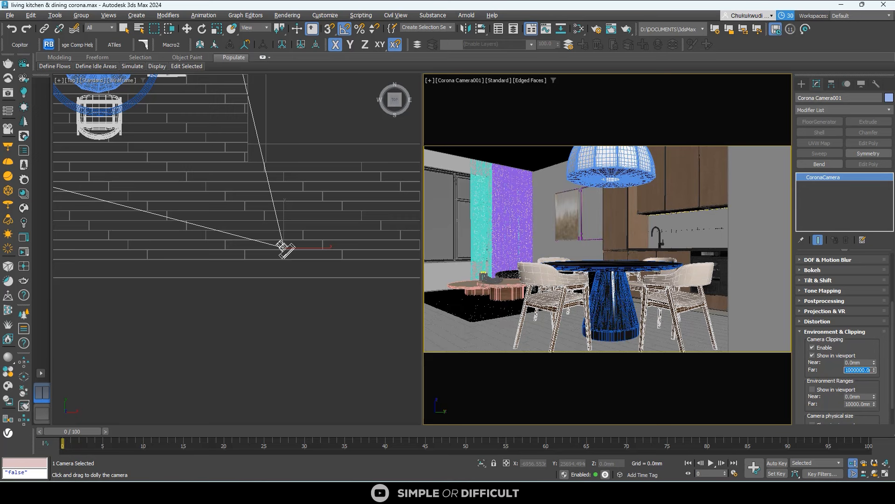
double_click(858, 362)
key(Return)
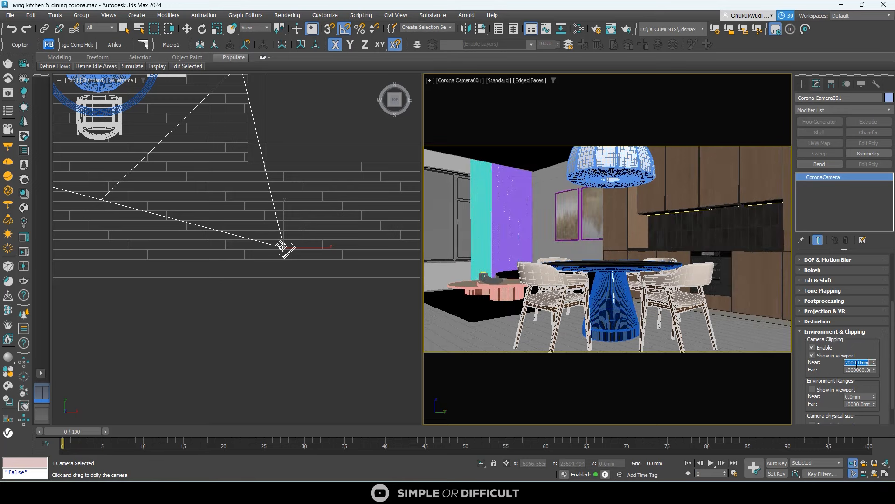
Step: Dolly the camera farther back from the dining table and raise its near clipping distance to about 2640 mm
scroll(318, 222, down, 2)
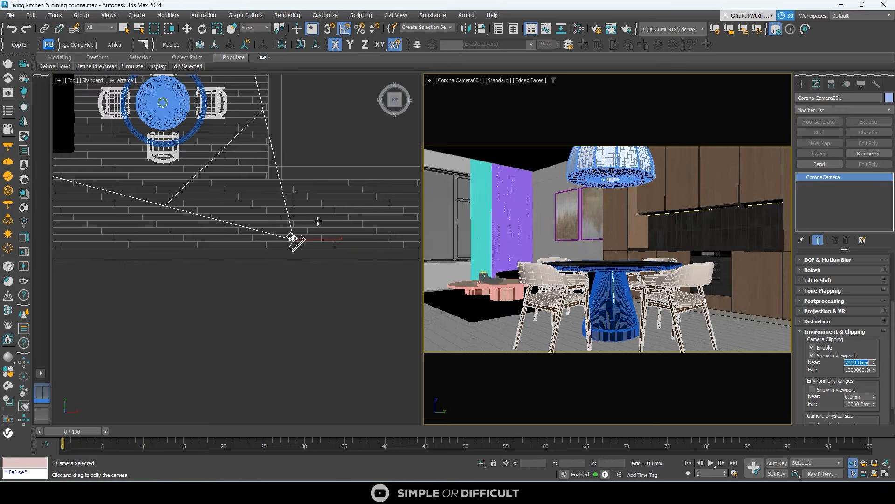
mouse_move(698, 235)
mouse_down()
mouse_move(693, 245)
mouse_move(702, 241)
mouse_up()
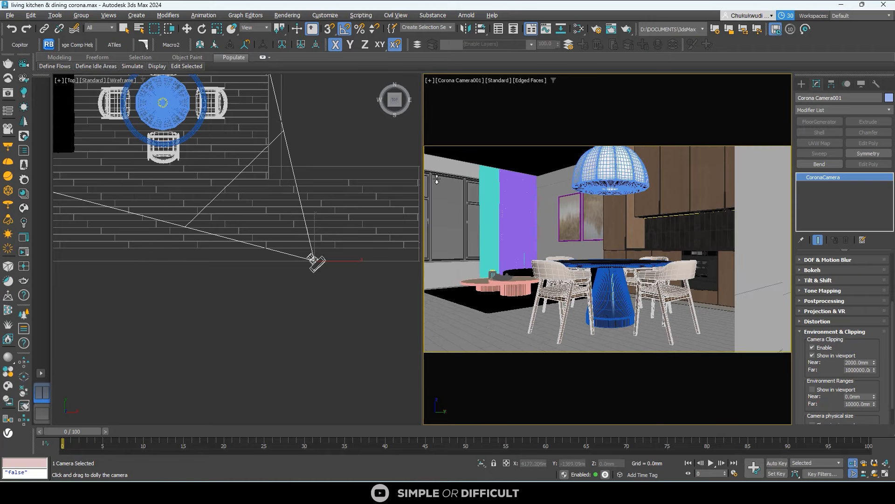
drag(875, 364, 867, 346)
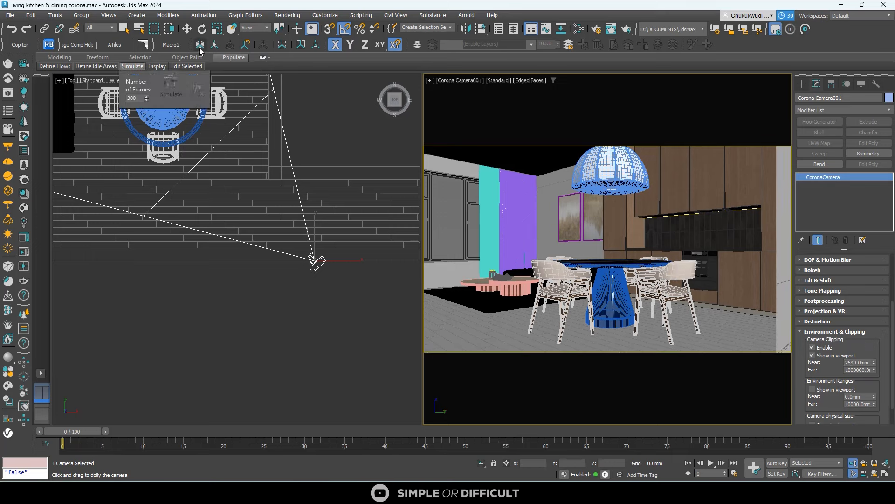
Step: Move the camera in the top view to about X -202 mm, Y -237 mm
click(187, 29)
scroll(275, 229, down, 5)
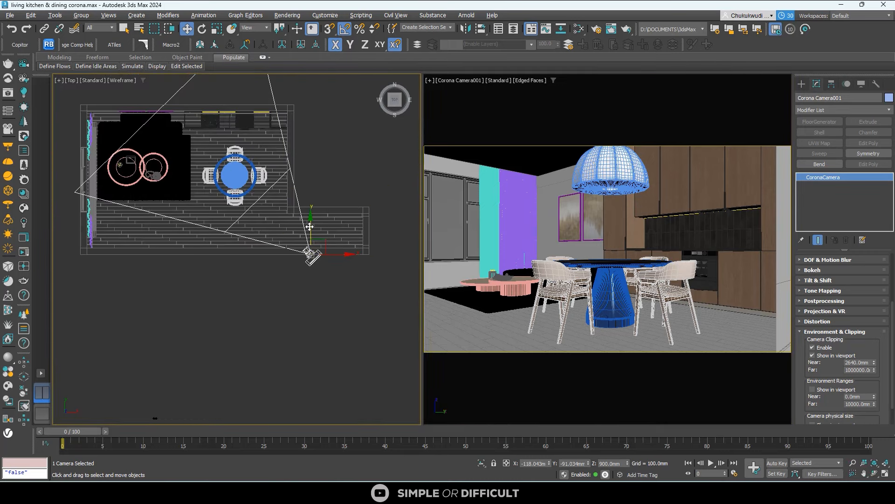
drag(317, 228, 330, 262)
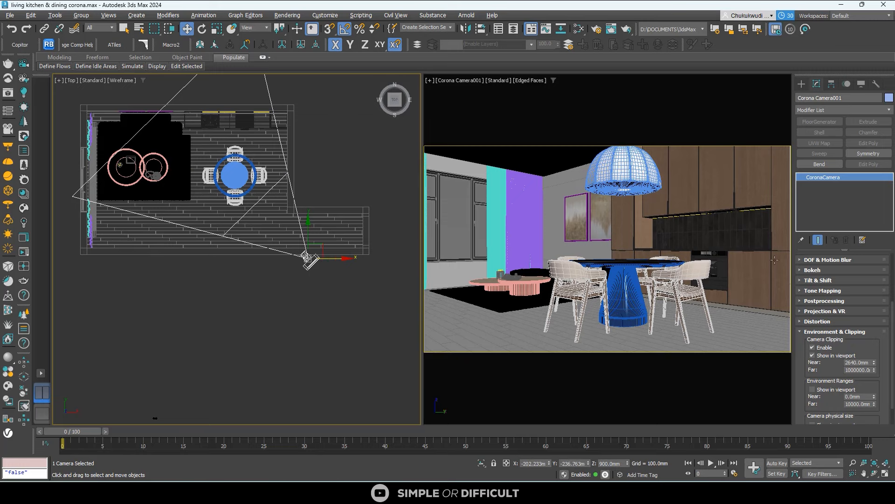
Step: Turn on the camera's Targeted option and move its target along X toward the kitchen, to about X -4808 mm
scroll(857, 284, up, 5)
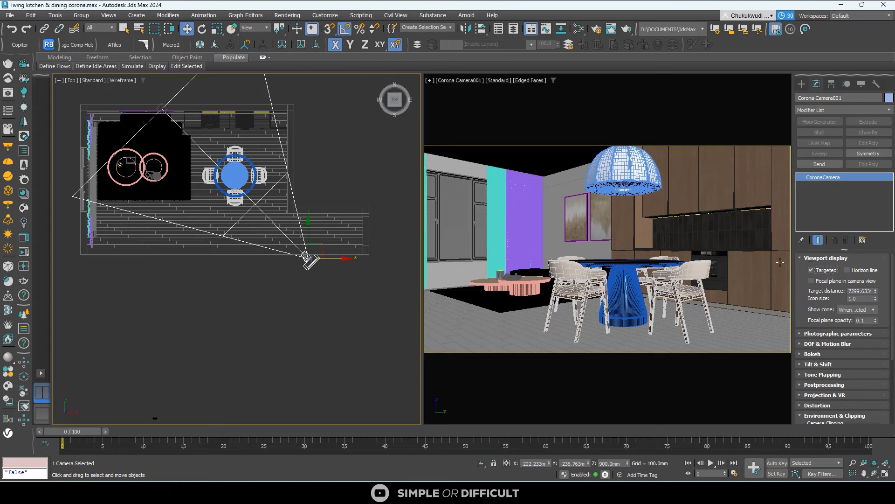
click(162, 109)
drag(186, 108, 199, 107)
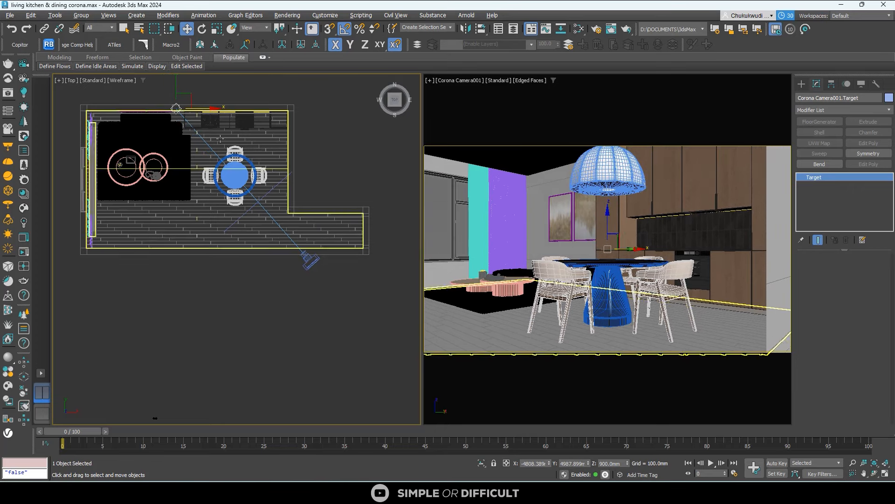
Step: Set the render output to a custom portrait size with width 4 and height 5
click(801, 83)
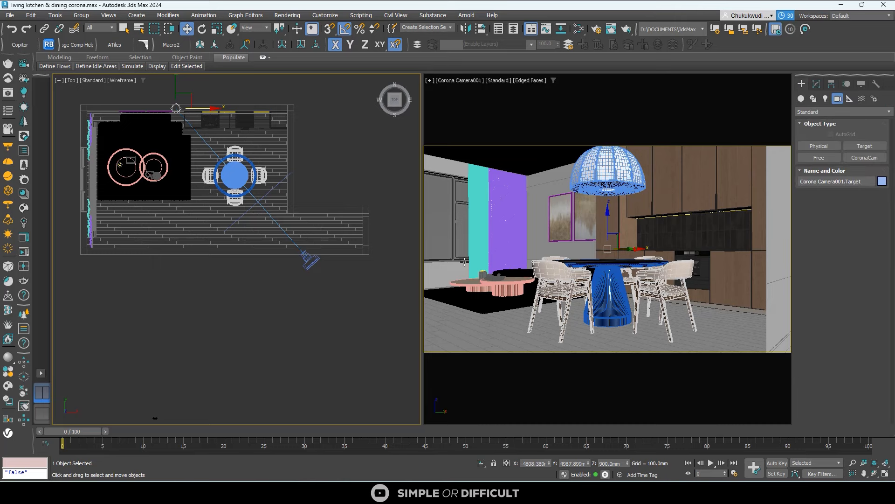
key(F10)
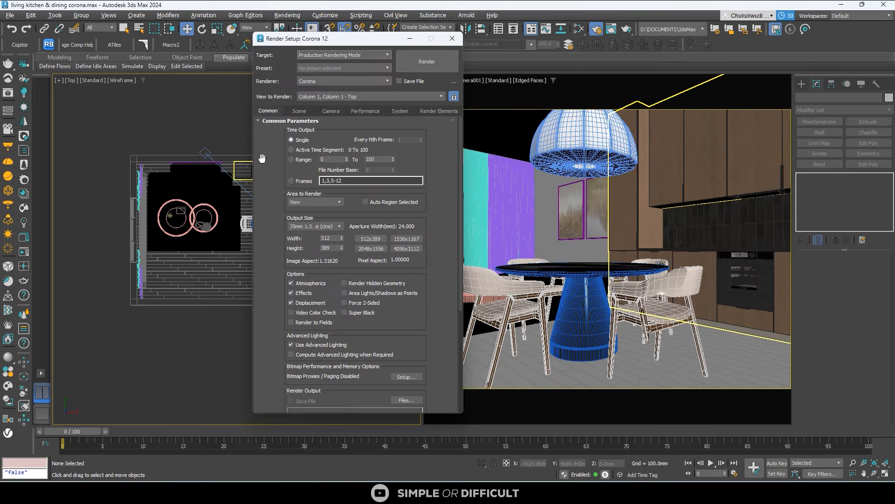
click(315, 226)
click(306, 234)
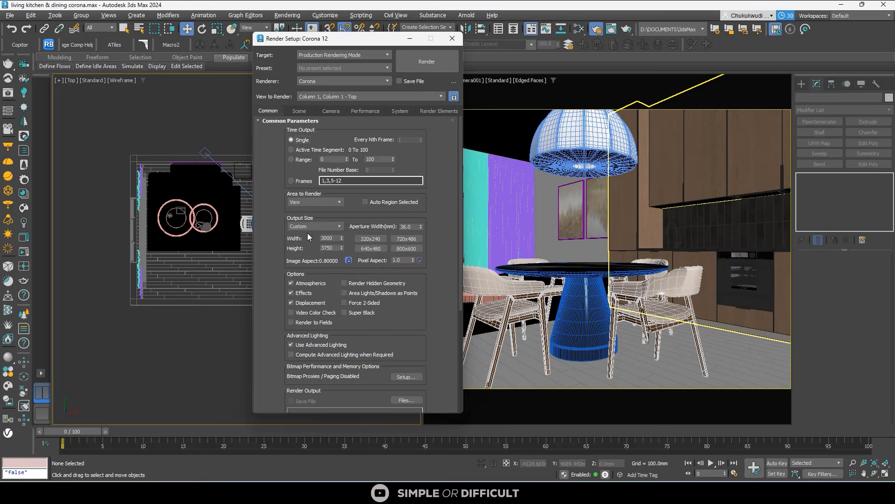
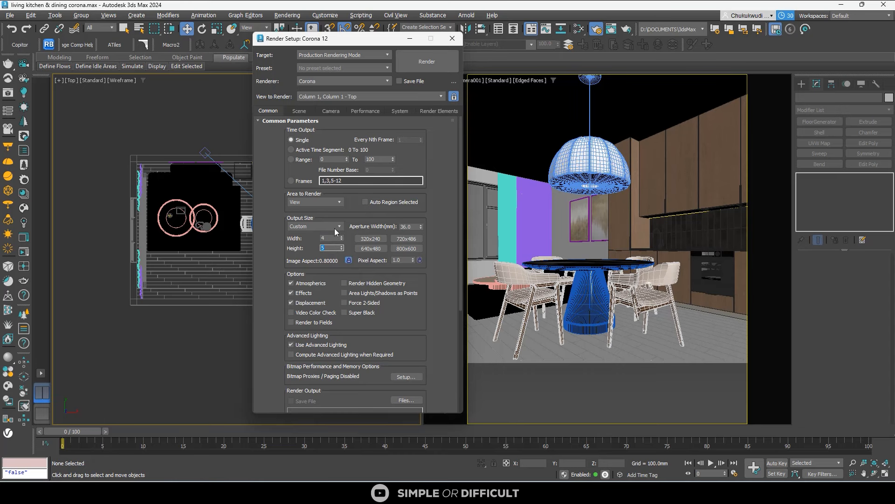
click(451, 38)
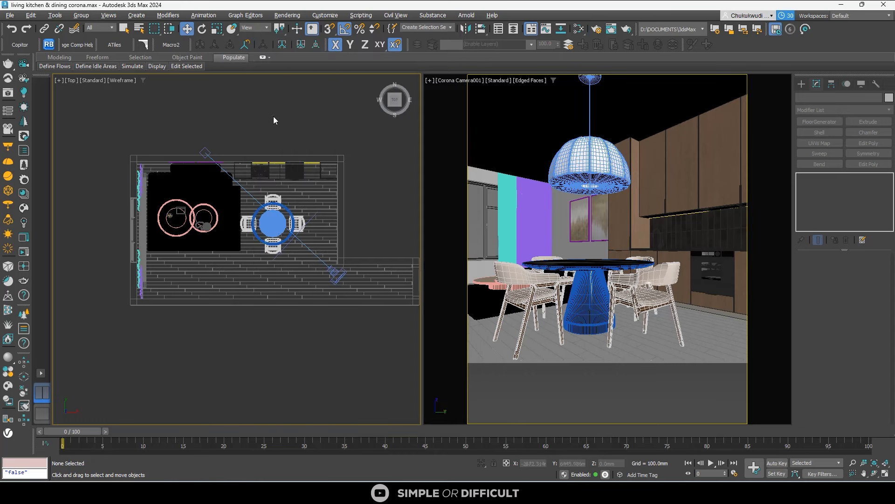
Step: Reduce the Corona camera's near clipping distance until the foreground floor fills the portrait frame
click(334, 273)
scroll(856, 316, down, 2)
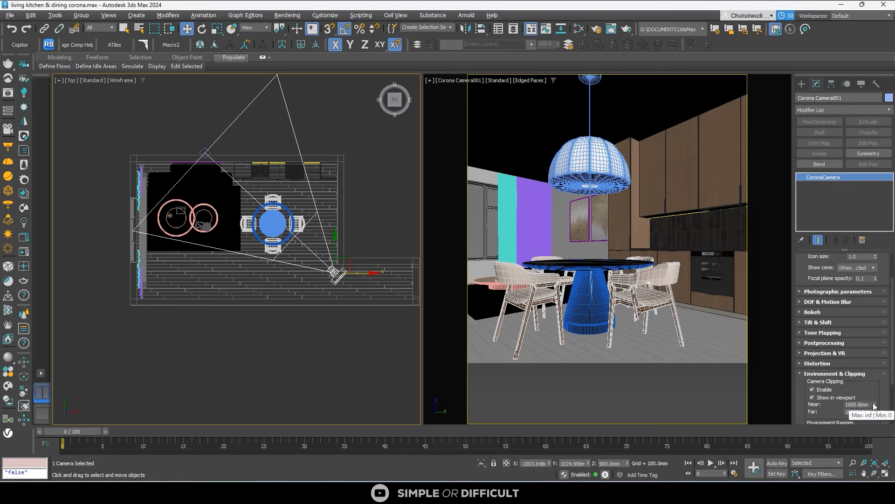
drag(876, 405, 875, 422)
scroll(321, 262, up, 2)
Step: Raise the camera target along Z to a height of about 1323 mm
click(154, 104)
middle_click(644, 200)
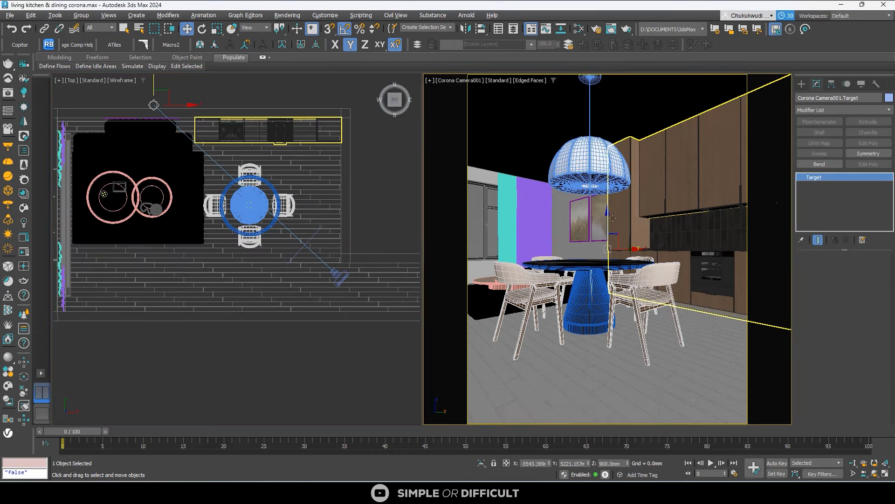
drag(608, 221, 606, 202)
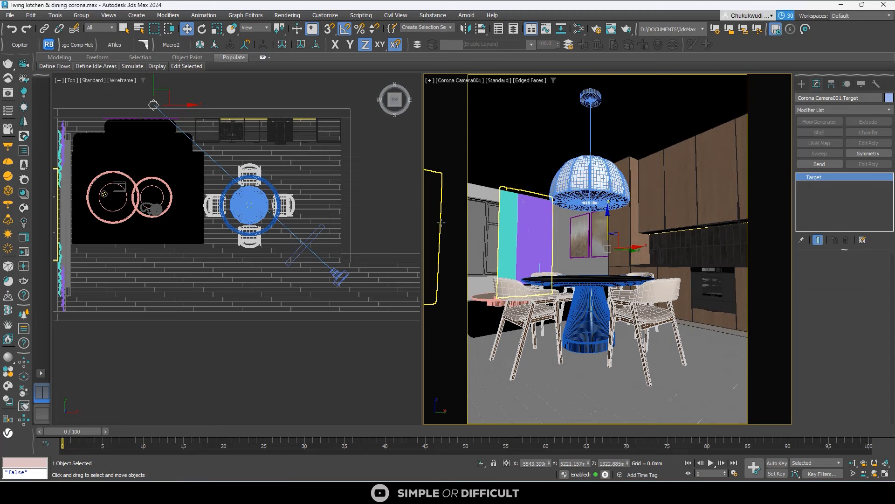
Step: Turn on Automatic vertical tilt for the Corona camera
scroll(341, 276, up, 4)
click(333, 277)
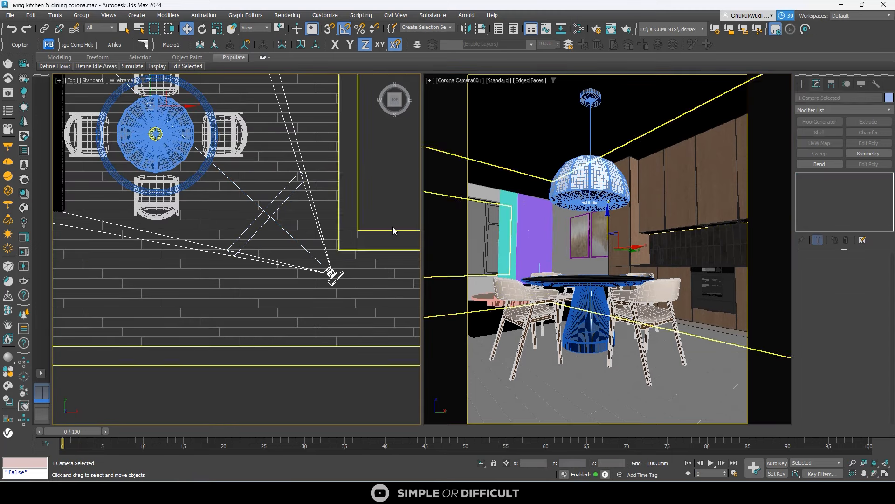
click(373, 252)
click(334, 276)
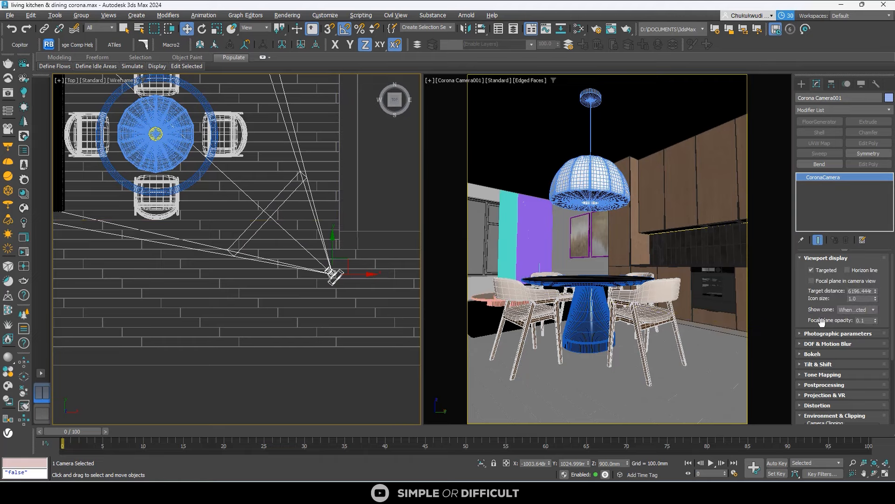
click(815, 364)
click(811, 377)
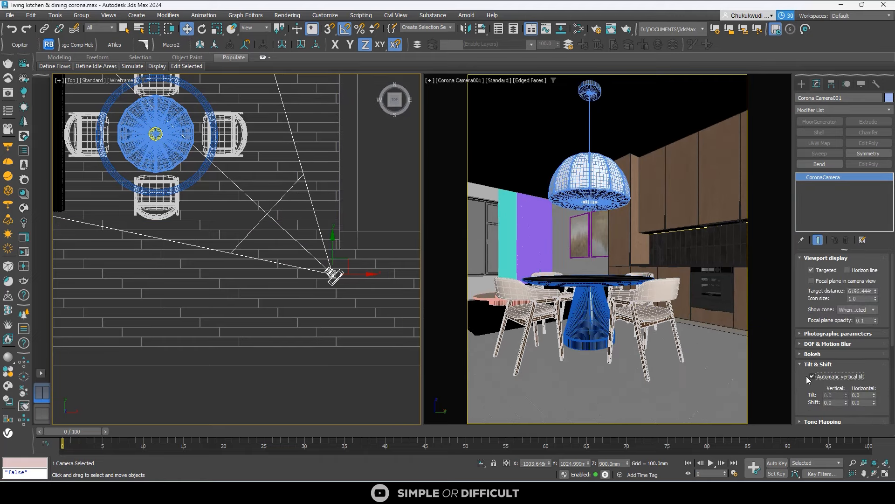
Step: Set the camera's focal length to 45 mm and move it to about X -567 mm, Y 679 mm
scroll(354, 186, down, 2)
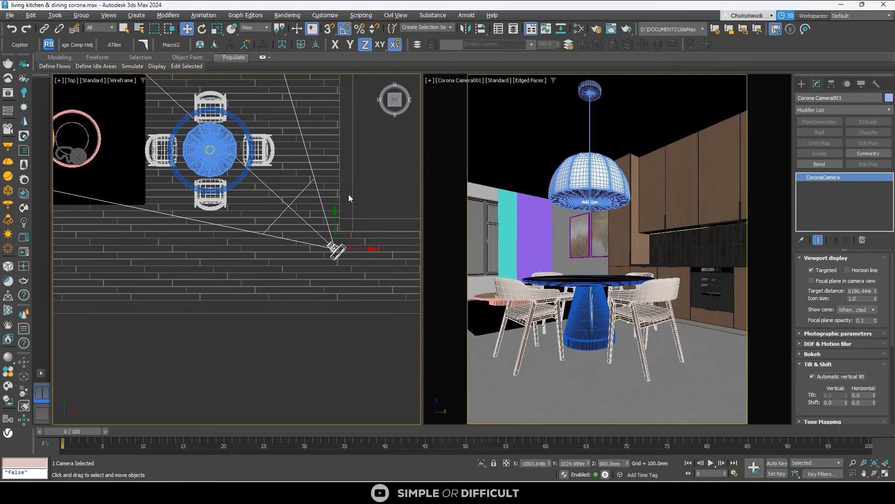
middle_drag(312, 211, 420, 172)
scroll(322, 223, down, 3)
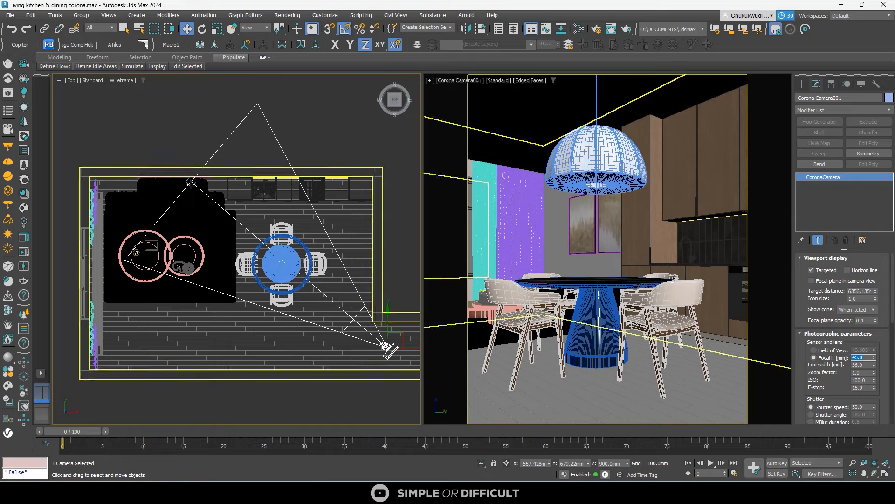
Step: Shift the two wall paintings behind the sofa along X toward the window, clear of the tall kitchen cabinet
click(191, 183)
click(390, 347)
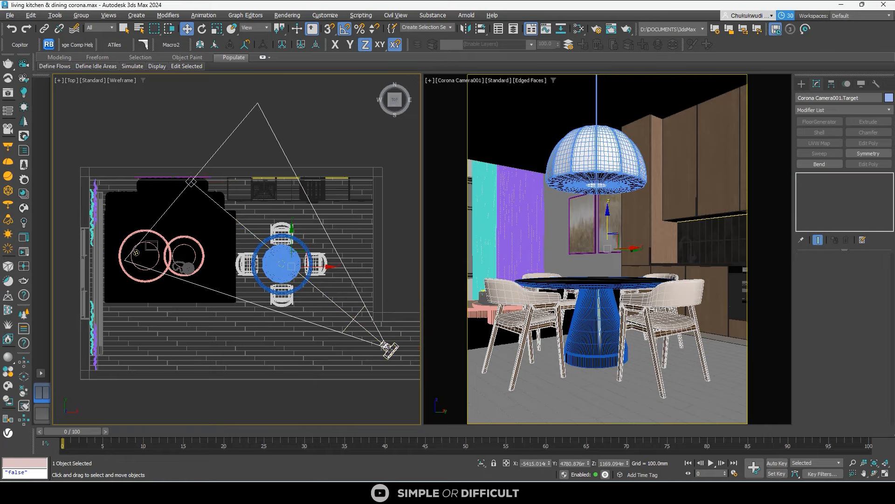
middle_drag(358, 312, 289, 219)
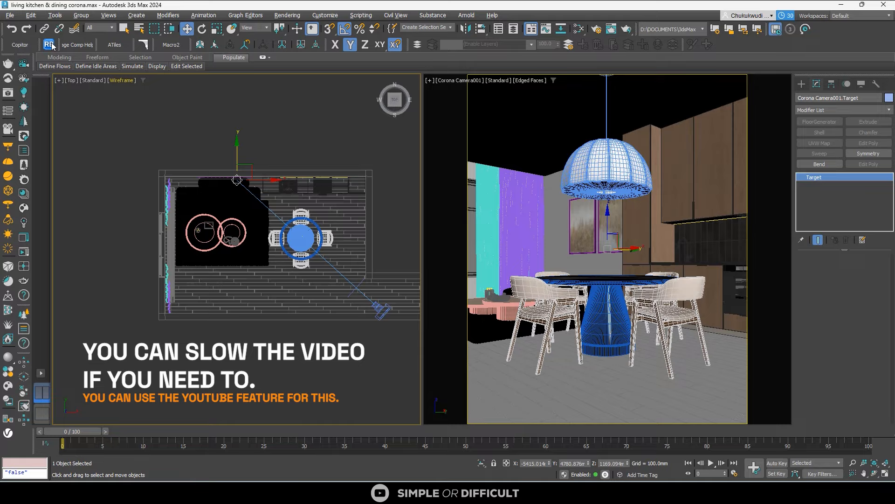
click(408, 350)
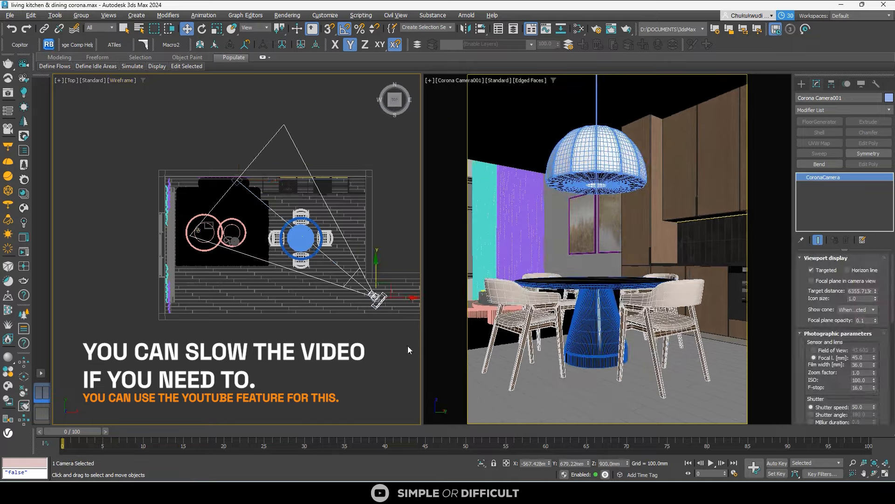
key(f)
key(t)
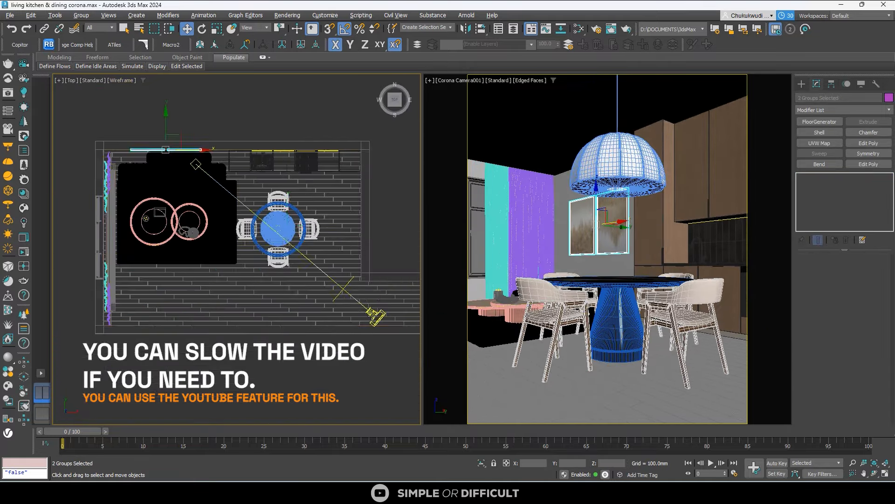
Step: Set the camera's near clipping to about 1588 mm and reposition the camera and its target in the top view to reframe the dining table
click(375, 310)
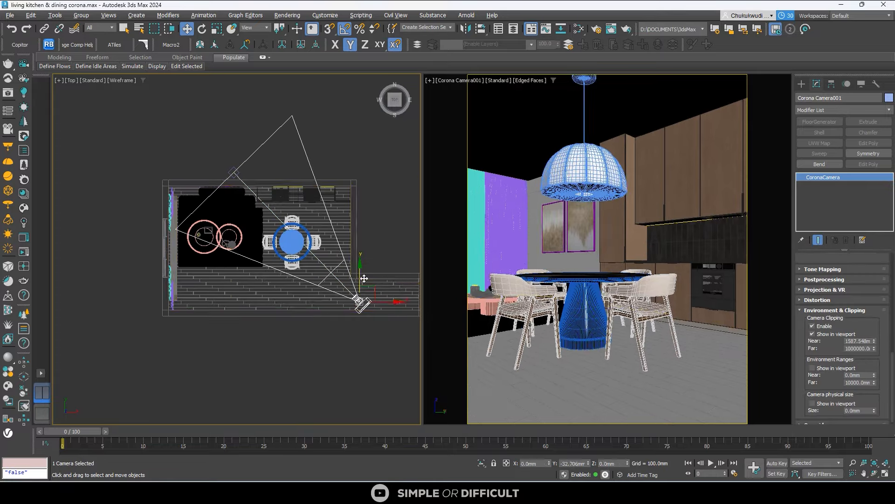
drag(364, 279, 365, 273)
click(234, 172)
drag(260, 170, 224, 156)
click(250, 211)
drag(295, 210, 324, 233)
click(340, 257)
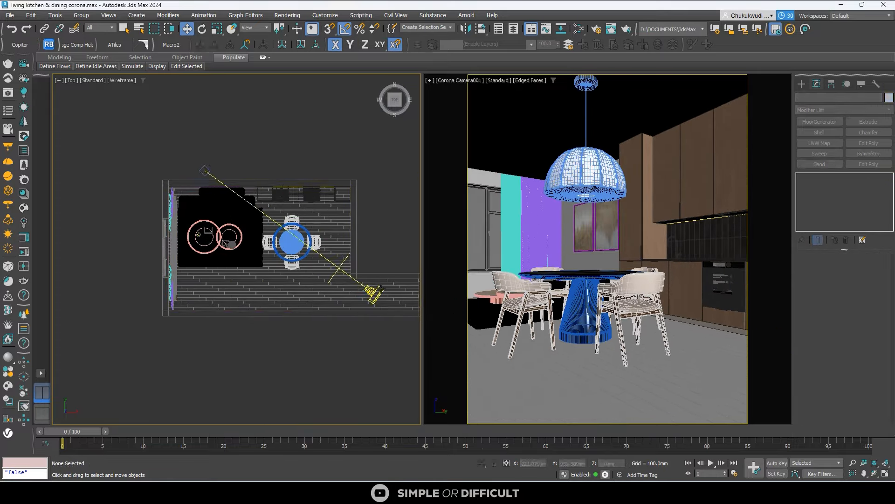
Step: Reposition the Corona camera and its target in the top view, separately and as a pair, to recompose the dining table shot
drag(371, 294, 372, 313)
click(205, 173)
drag(206, 150, 206, 125)
drag(229, 146, 231, 146)
click(252, 193)
drag(312, 230, 284, 192)
click(204, 135)
drag(203, 105, 203, 121)
Step: Move the camera away from the kitchen wall along Y and nudge its target slightly in positive X
click(365, 298)
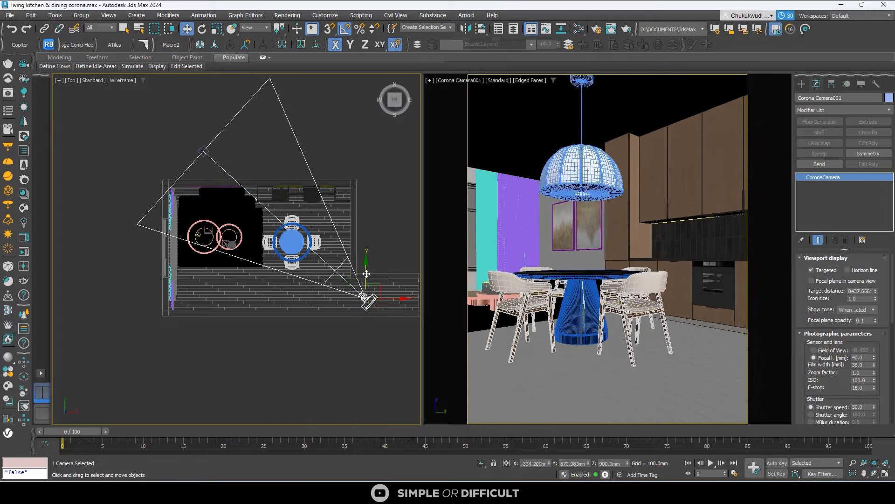
drag(366, 274, 381, 293)
click(203, 152)
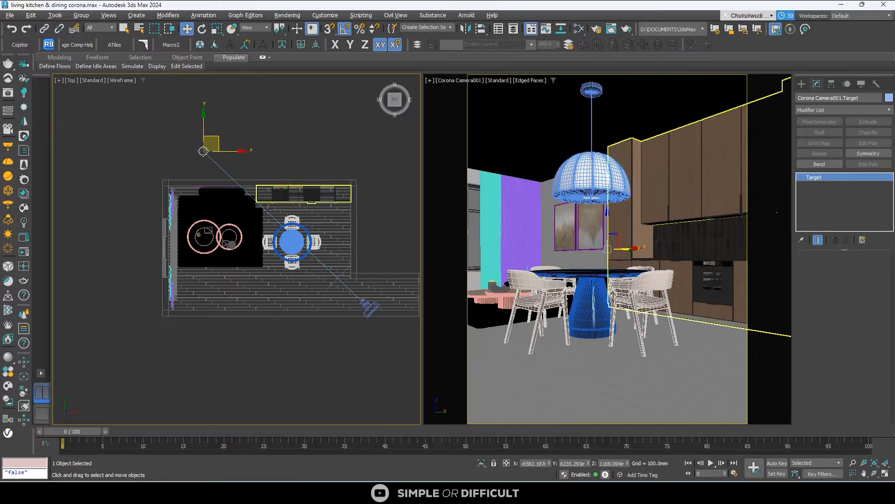
click(254, 200)
drag(285, 201, 285, 207)
click(204, 156)
drag(243, 157, 247, 157)
click(250, 196)
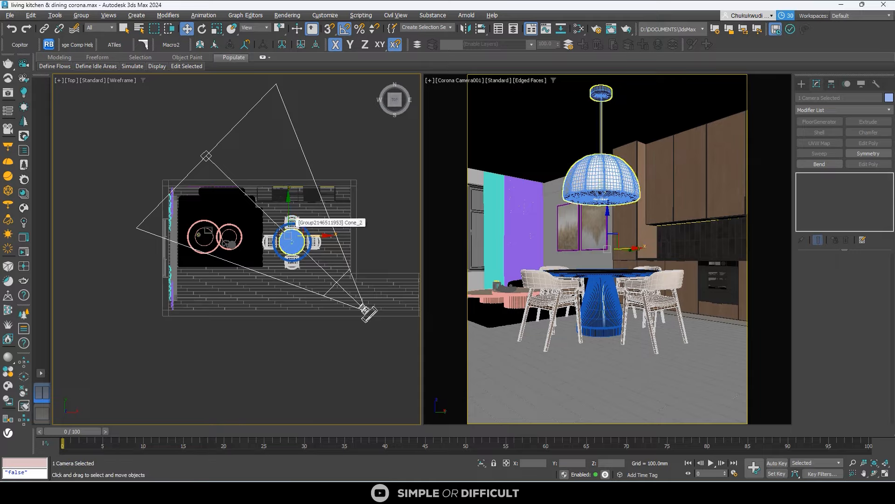
Step: Move the dining set and the pendant lamp together slightly away from the rug and the kitchen cabinets
click(290, 217)
ctrl+click(292, 241)
scroll(258, 242, up, 3)
mouse_move(343, 229)
mouse_down()
mouse_move(359, 248)
mouse_move(351, 243)
mouse_up()
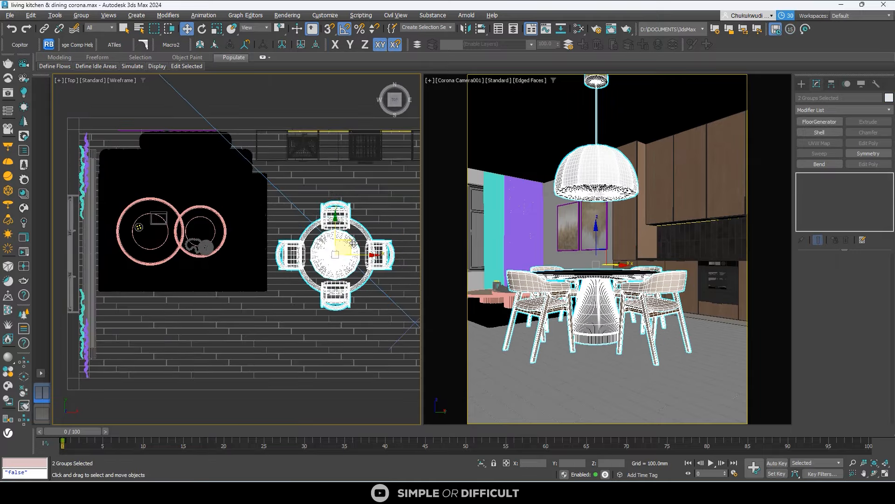
Step: Shift the camera target slightly in negative X and set the camera's focal length to 36 mm
scroll(166, 260, down, 3)
click(316, 333)
click(322, 319)
click(160, 164)
drag(202, 165, 194, 165)
click(322, 320)
double_click(868, 358)
text(36)
key(Return)
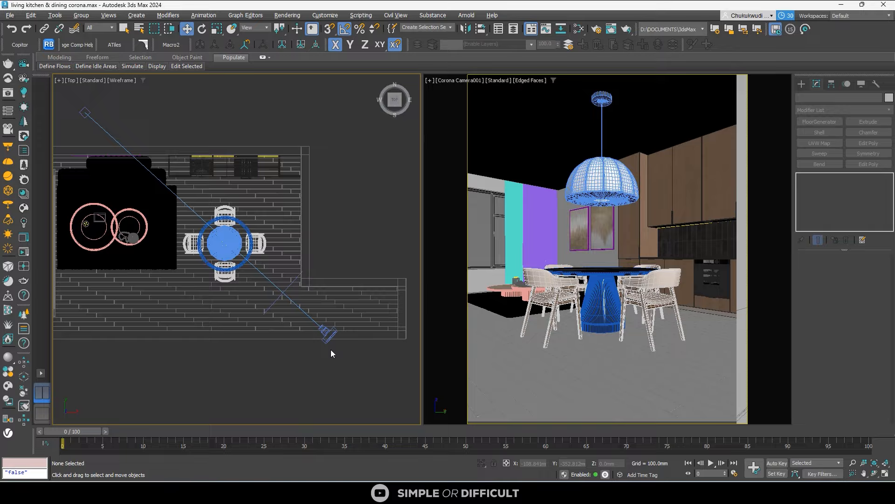
Step: Move the camera closer to the dining table, to about X -608 mm, Y 666 mm
click(326, 332)
drag(336, 325, 326, 304)
scroll(229, 294, down, 3)
click(158, 203)
click(275, 305)
Step: Raise the camera to a height of 1100 mm in Z
alt+middle_drag(318, 276, 313, 236)
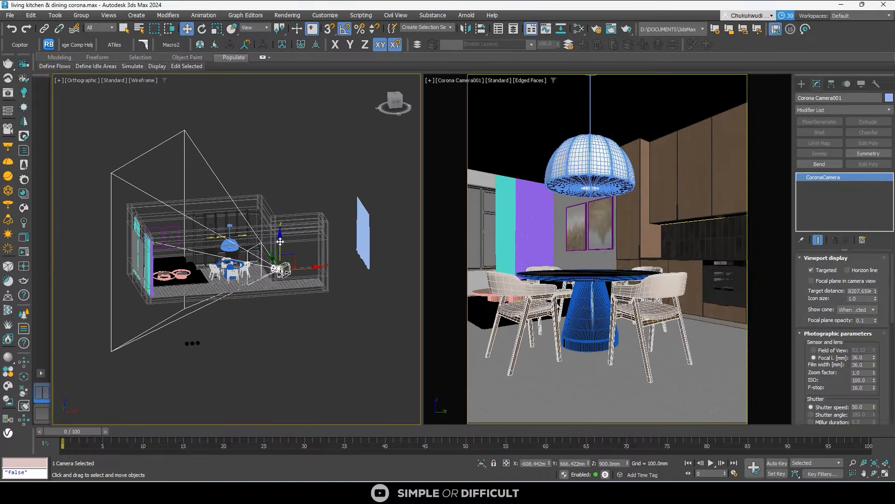
drag(280, 241, 280, 235)
double_click(612, 463)
text(1100)
key(Return)
Step: Shift the camera in positive X and pull it back about 177 mm in negative Y in the top view
key(t)
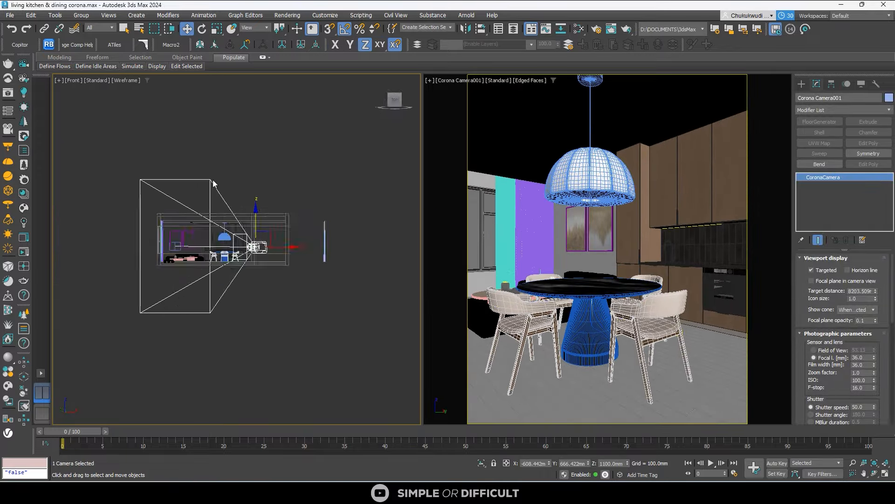
scroll(212, 180, up, 5)
drag(340, 337, 356, 337)
scroll(278, 311, down, 2)
drag(311, 297, 312, 304)
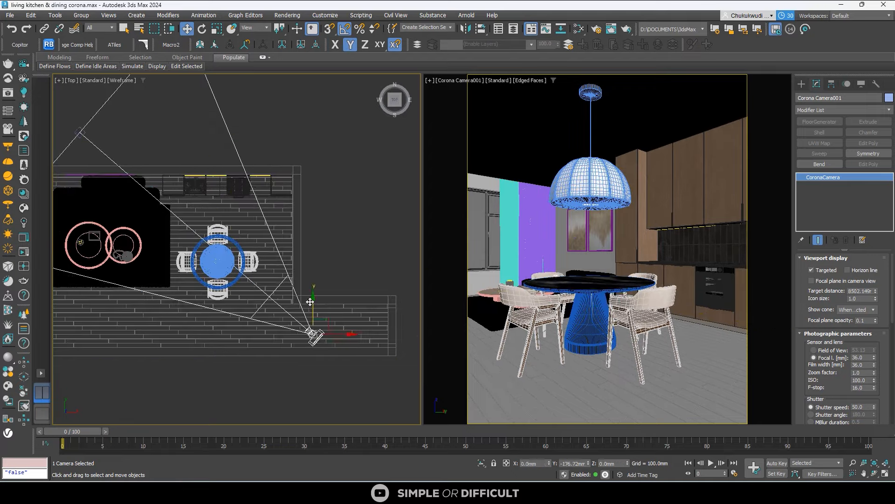
Step: Open the sofa group to give access to its individual parts
click(116, 186)
click(81, 15)
click(86, 54)
click(105, 186)
alt+middle_drag(333, 210, 395, 101)
click(395, 101)
click(240, 296)
key(t)
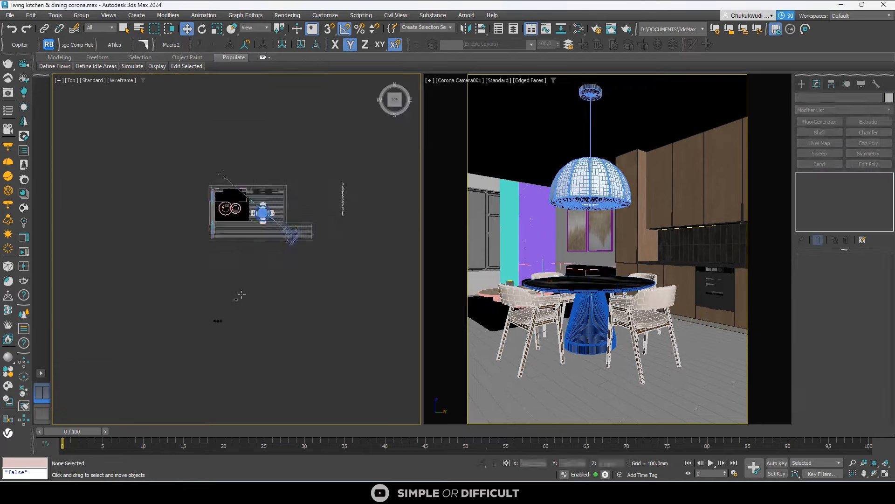
Step: Select the dining set with its pendant lamp and shift both slightly farther from the rug along X
scroll(269, 187, up, 5)
click(224, 303)
ctrl+click(233, 354)
drag(256, 350, 309, 358)
scroll(244, 307, down, 3)
Step: Bring the camera target closer and toward the kitchen side, and move the camera to about X -605 mm, Y 345 mm
click(309, 385)
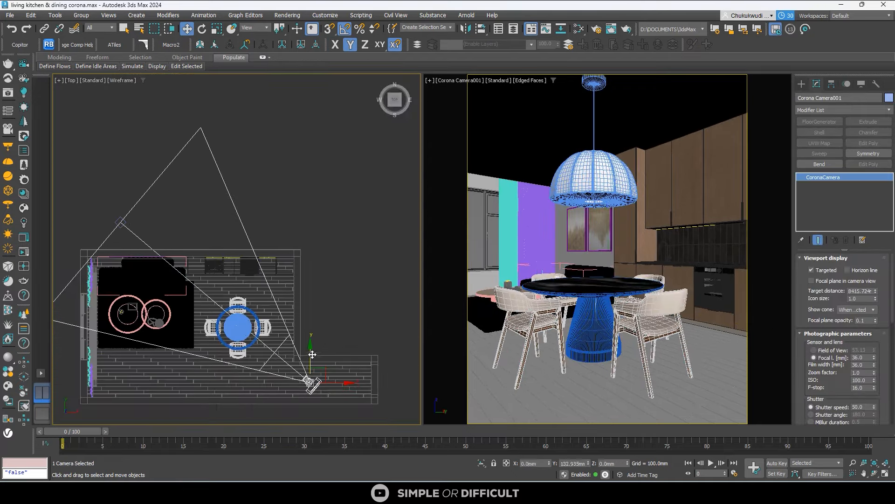
click(120, 223)
drag(121, 198, 121, 206)
click(196, 290)
drag(251, 314, 253, 314)
right_click(253, 313)
click(121, 232)
drag(146, 231, 171, 230)
click(310, 383)
drag(310, 354, 310, 360)
drag(330, 389, 325, 391)
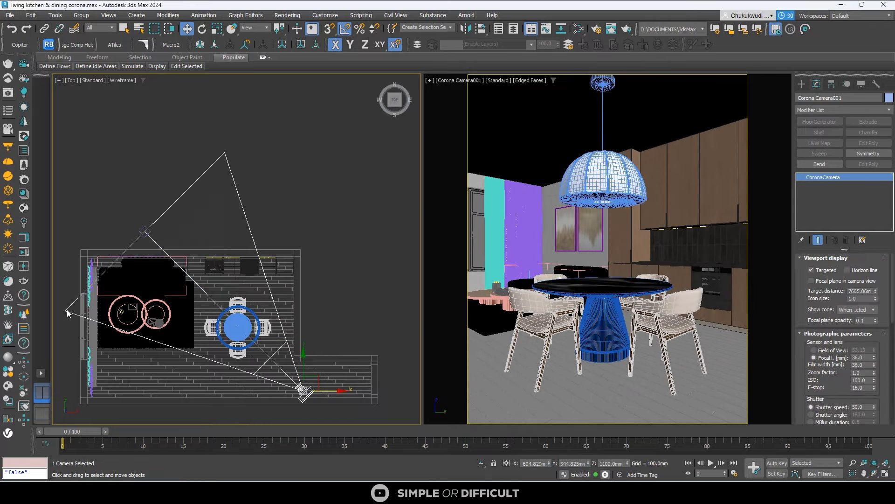
Step: Rotate and reposition both coffee tables with their decor so the larger table sits on the dining side of the rug
scroll(117, 321, up, 5)
click(125, 308)
ctrl+click(137, 284)
scroll(334, 194, down, 2)
ctrl+click(225, 234)
ctrl+drag(220, 263, 303, 264)
key(ctrl+z)
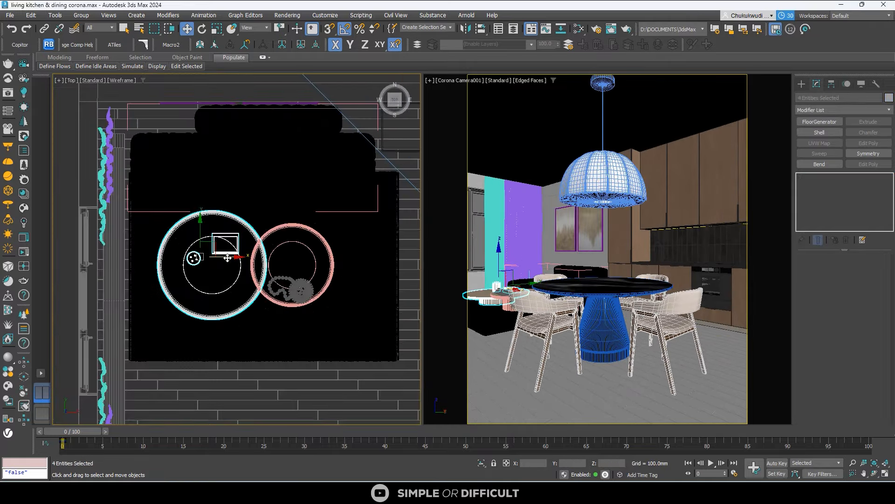
ctrl+click(299, 287)
ctrl+click(316, 264)
key(e)
key(w)
drag(235, 235, 316, 261)
Step: Raise the camera target to a height of about 1766 mm in Z
click(225, 240)
scroll(224, 240, up, 3)
scroll(215, 238, down, 4)
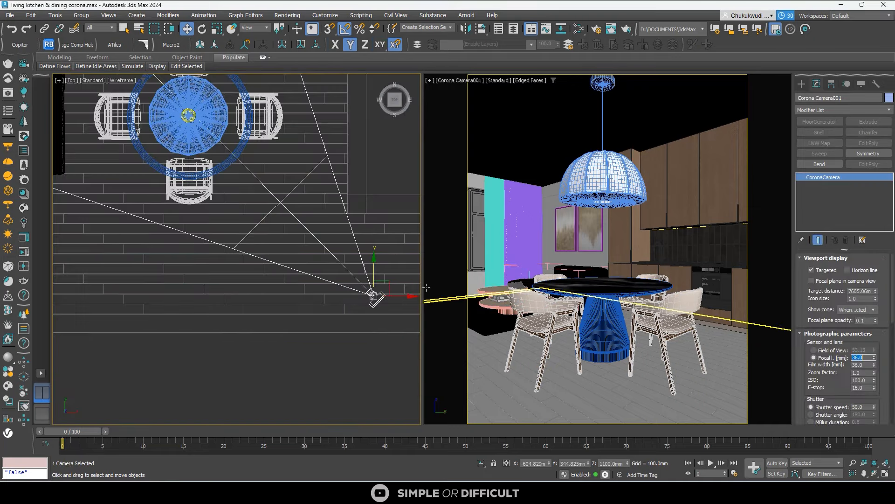
scroll(303, 225, down, 5)
click(249, 171)
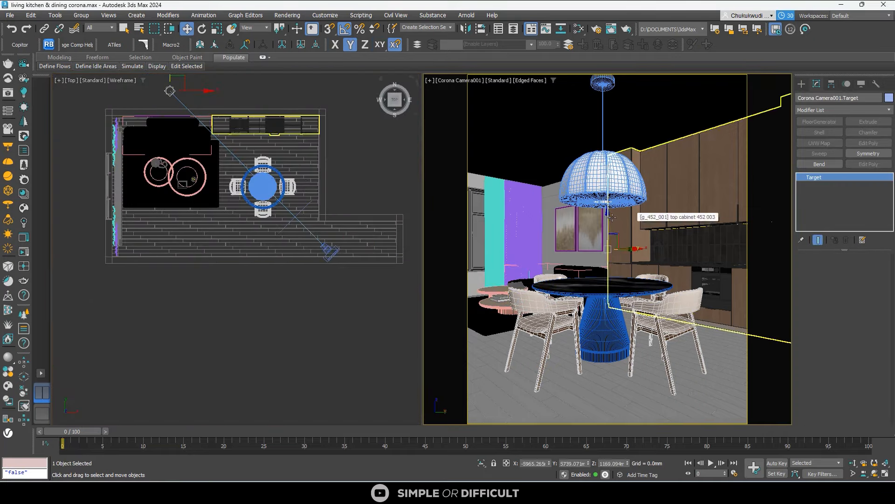
drag(608, 211, 607, 188)
Step: Shift the camera and target together about 168 mm in X and -327 mm in Y, then set the target near Y 5252 mm
click(300, 224)
scroll(300, 223, up, 2)
drag(238, 146, 245, 158)
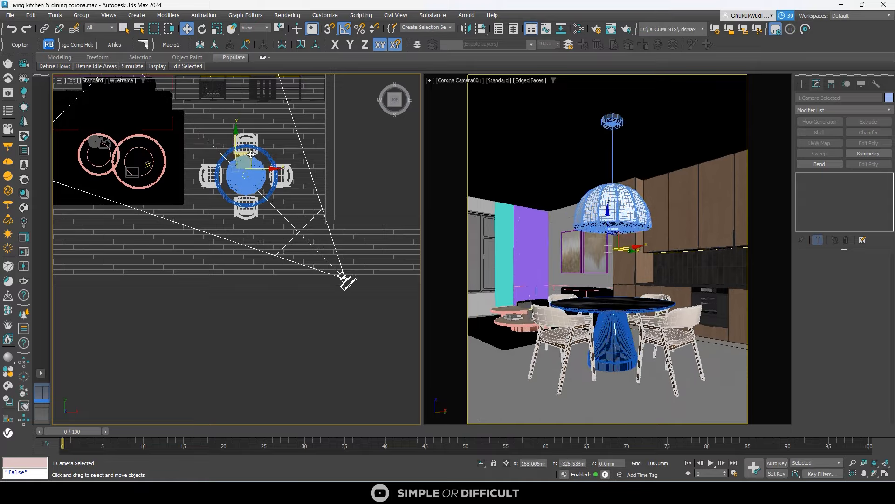
scroll(217, 212, down, 2)
click(150, 98)
middle_drag(155, 95, 182, 128)
drag(174, 105, 173, 111)
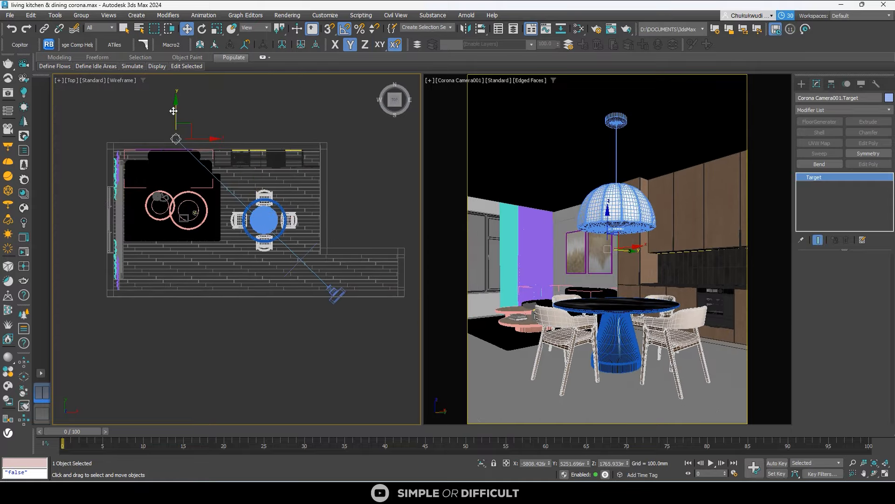
Step: Select both coffee tables with all the decor on them and isolate the selection
click(182, 213)
middle_drag(183, 214, 275, 229)
scroll(275, 230, up, 5)
click(275, 232)
ctrl+click(367, 214)
scroll(312, 264, down, 2)
ctrl+click(187, 202)
ctrl+click(222, 206)
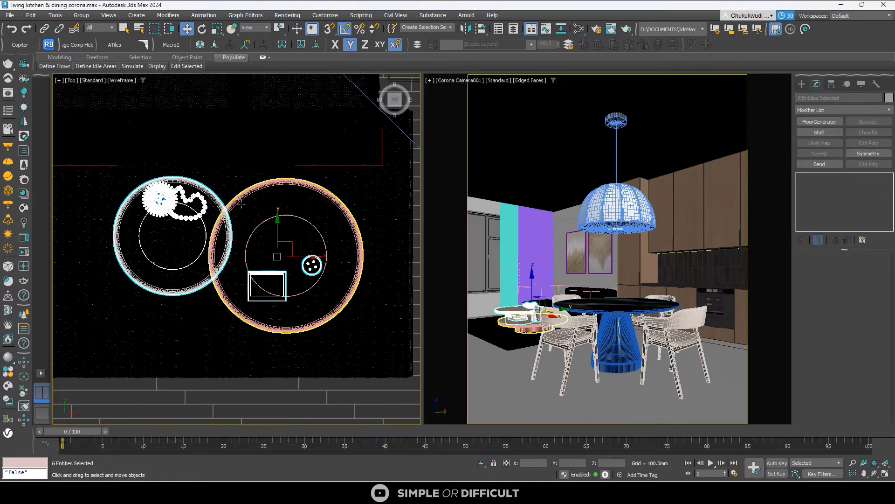
key(alt+q)
Step: Move the small round decor piece and the rectangular book from the larger coffee table onto the smaller one
click(311, 265)
ctrl+click(274, 299)
drag(273, 299, 164, 265)
alt+middle_drag(242, 264, 242, 152)
scroll(224, 173, up, 6)
key(t)
Step: Move the bead decor onto the larger coffee table, rotate it into place and end the isolation
click(278, 185)
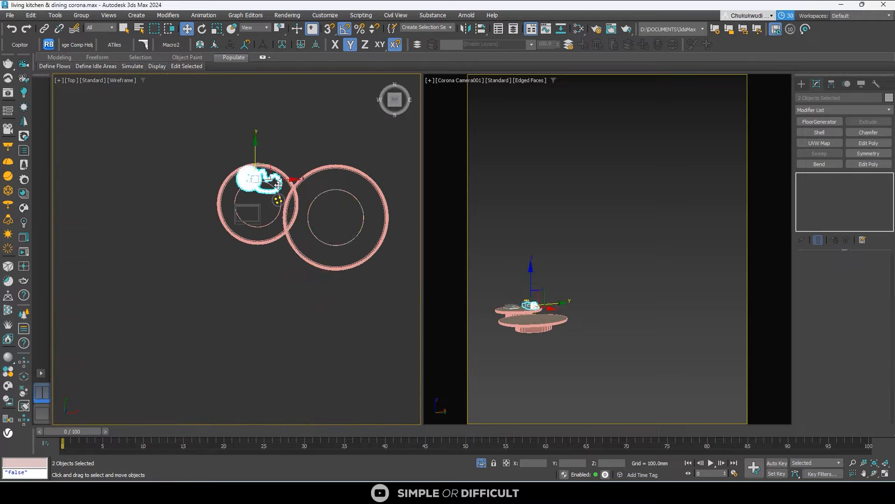
drag(278, 185, 355, 235)
scroll(351, 245, up, 3)
key(e)
key(w)
drag(343, 184, 302, 261)
key(f)
key(t)
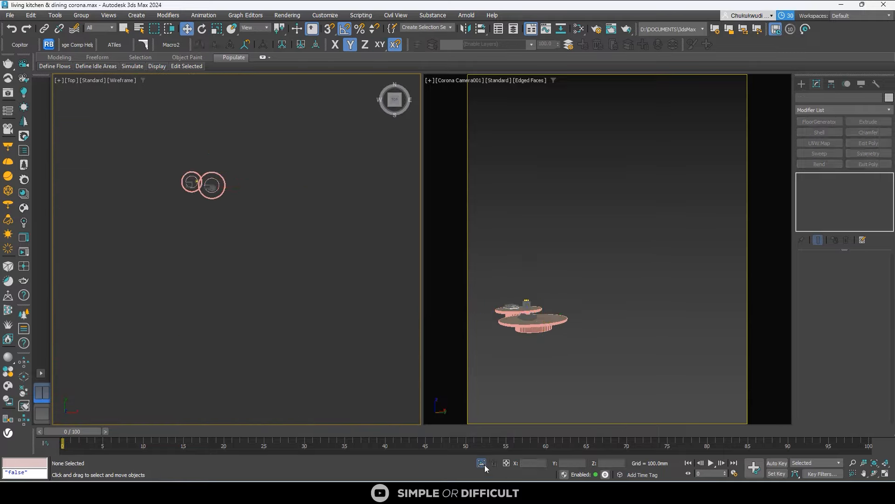
click(482, 463)
Step: Shift the two coffee tables with their decor along Y away from the sofa, and clear the selection
scroll(186, 195, up, 6)
click(206, 129)
ctrl+click(220, 170)
scroll(227, 158, down, 2)
drag(237, 102, 238, 124)
click(303, 88)
drag(302, 119, 303, 138)
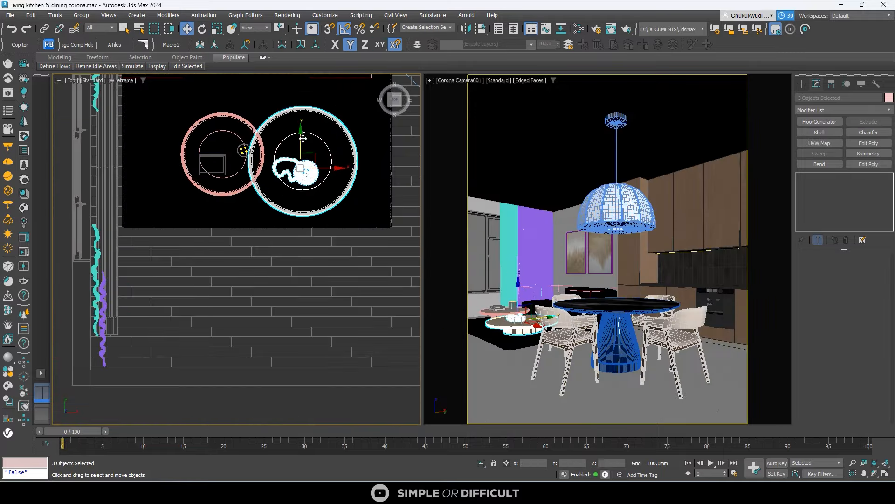
click(277, 207)
scroll(277, 206, down, 6)
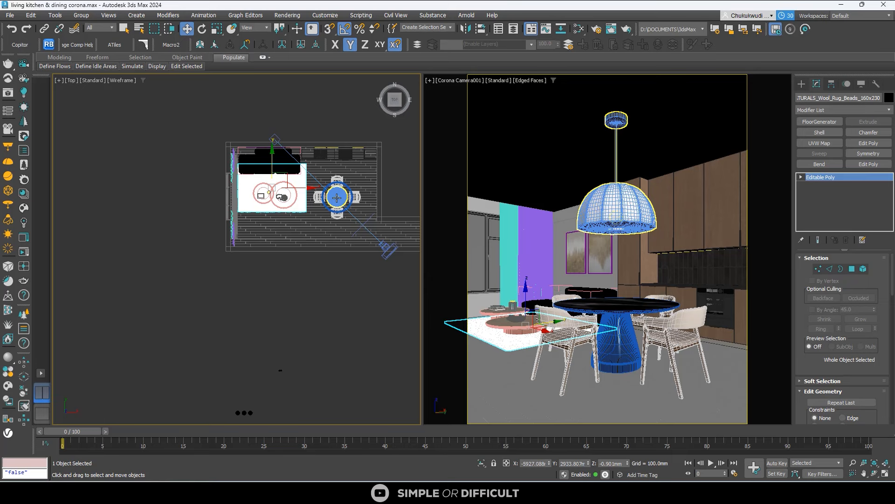
click(154, 116)
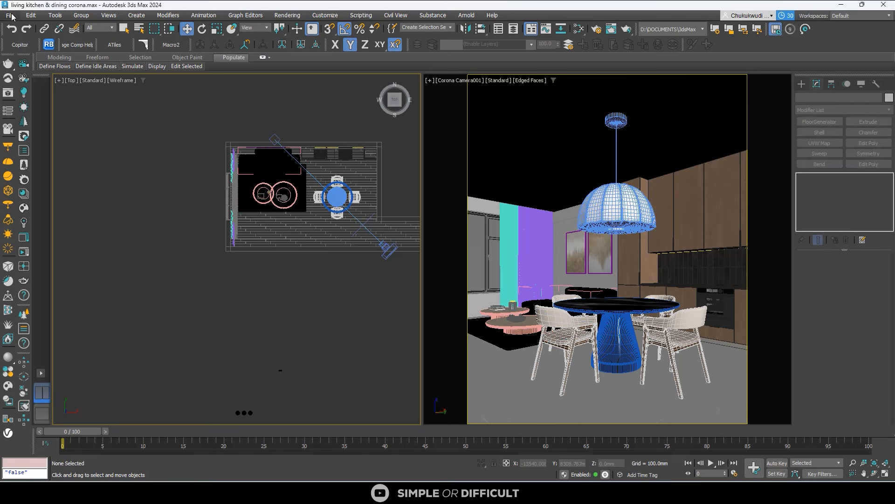
Step: Save the scene file
click(10, 15)
click(32, 97)
scroll(220, 173, down, 2)
scroll(299, 185, up, 5)
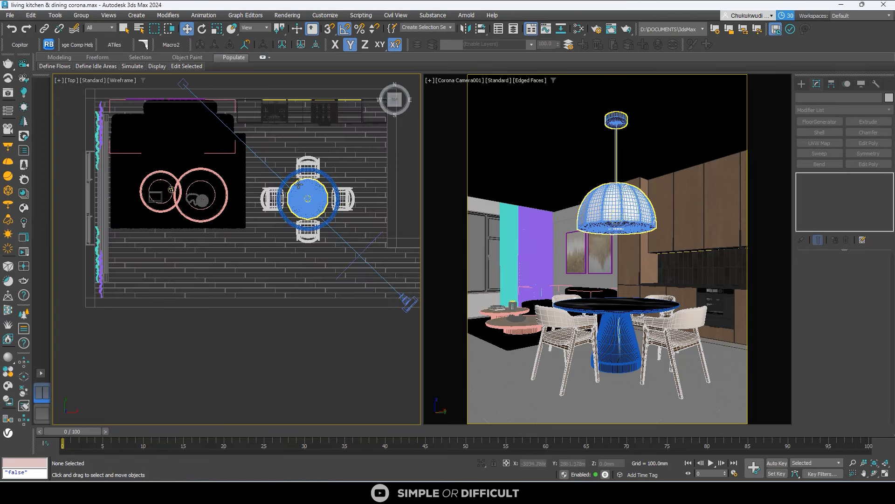
scroll(284, 196, down, 4)
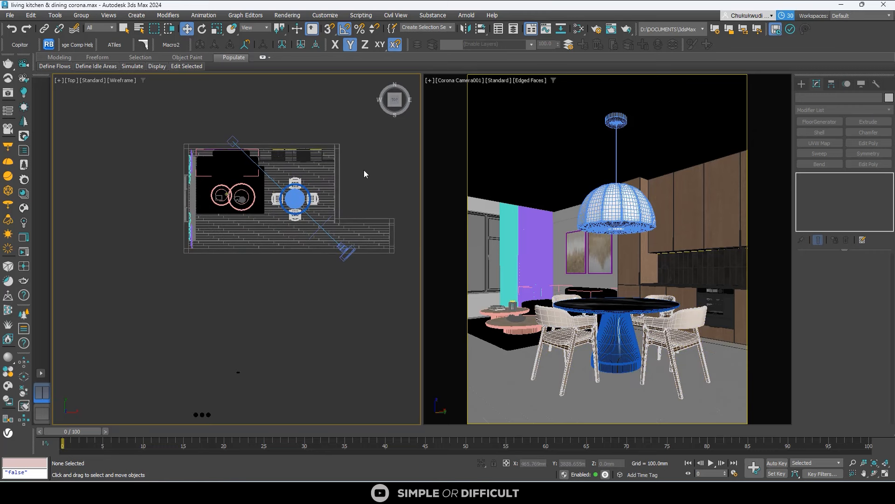
Step: Assign a CoronaSky map as the scene's environment map
key(8)
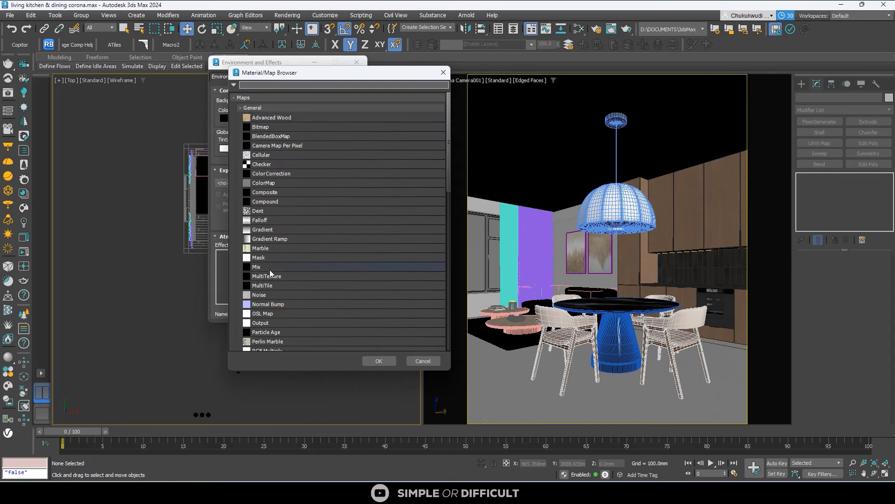
scroll(273, 303, down, 3)
scroll(270, 253, up, 3)
click(255, 109)
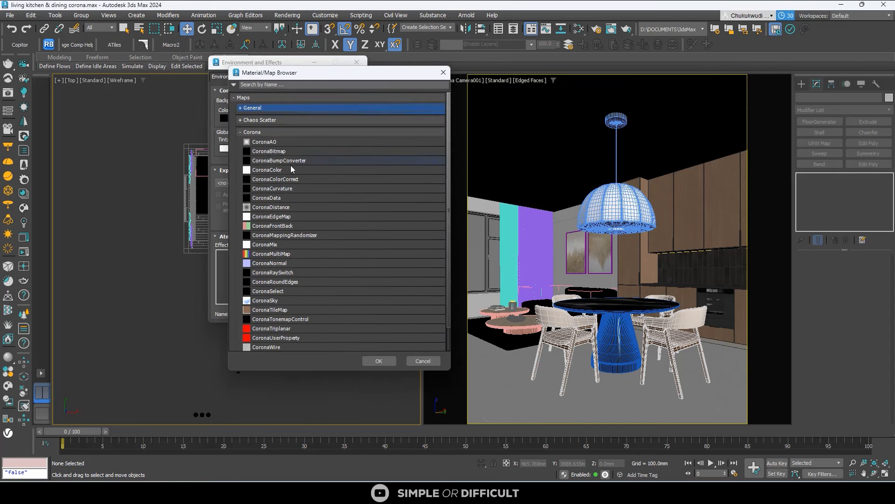
scroll(264, 198, down, 2)
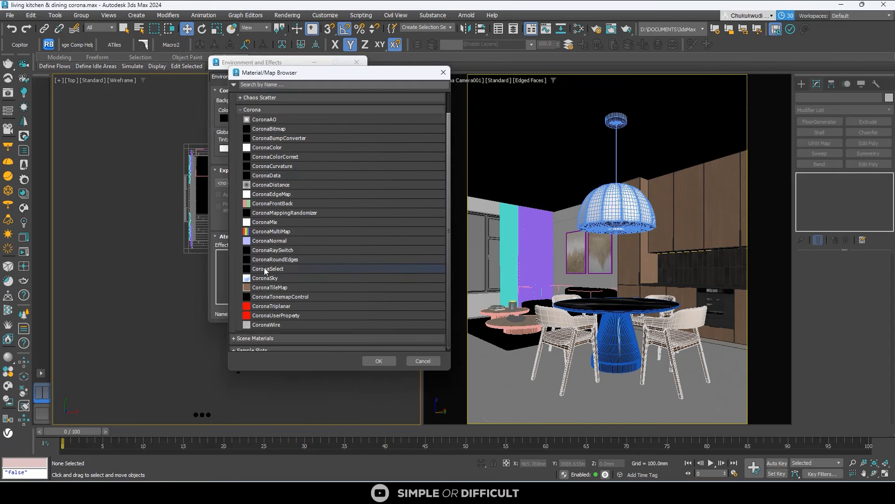
click(386, 361)
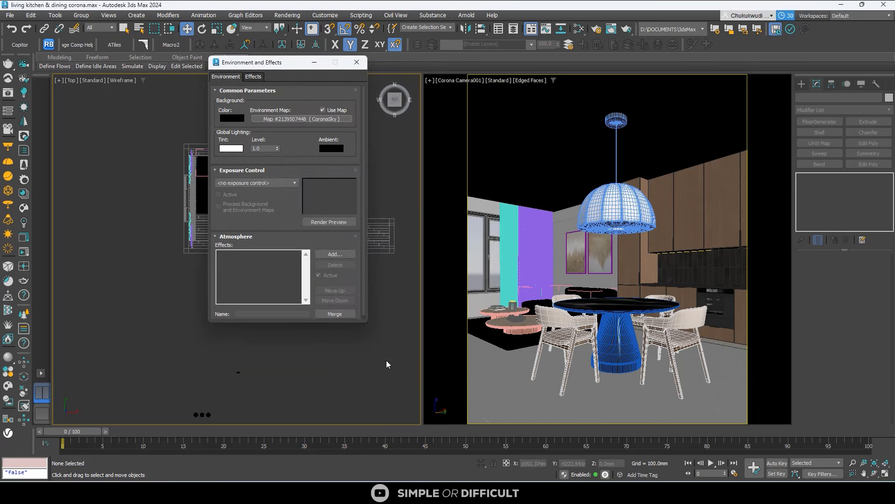
click(356, 62)
middle_drag(334, 116, 353, 113)
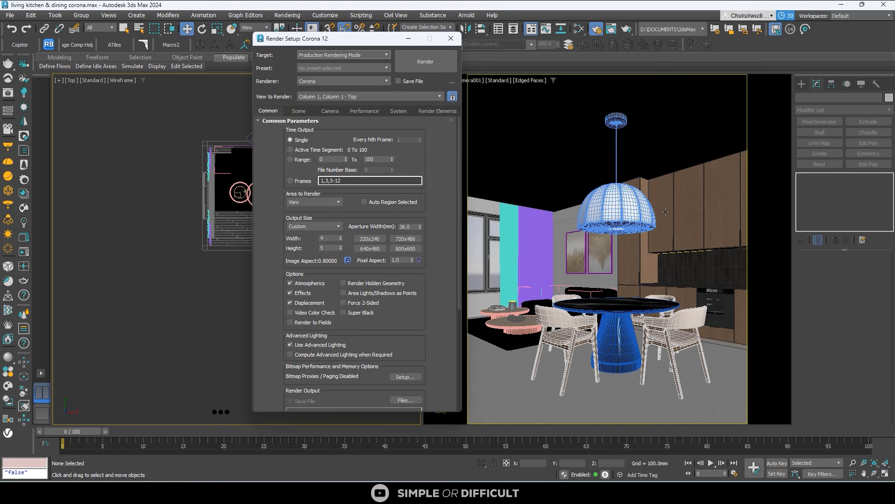
Step: Enable the Corona material override in the render settings and preserve glass materials
click(293, 113)
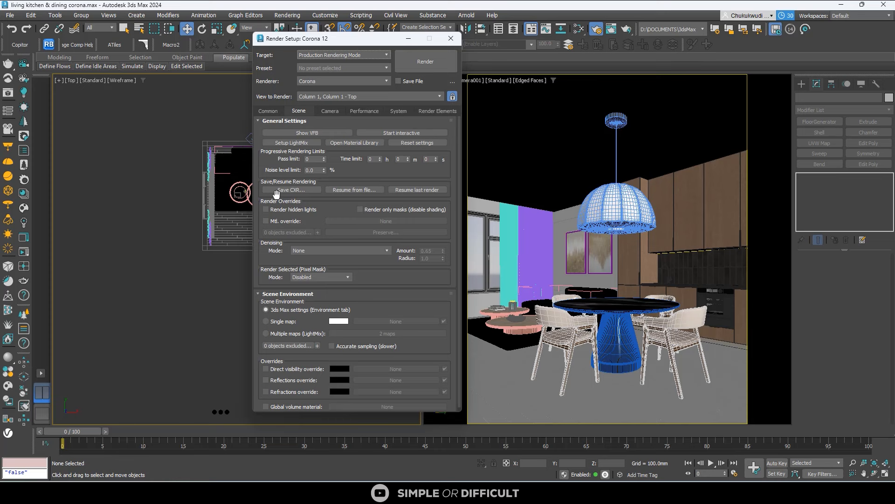
click(278, 220)
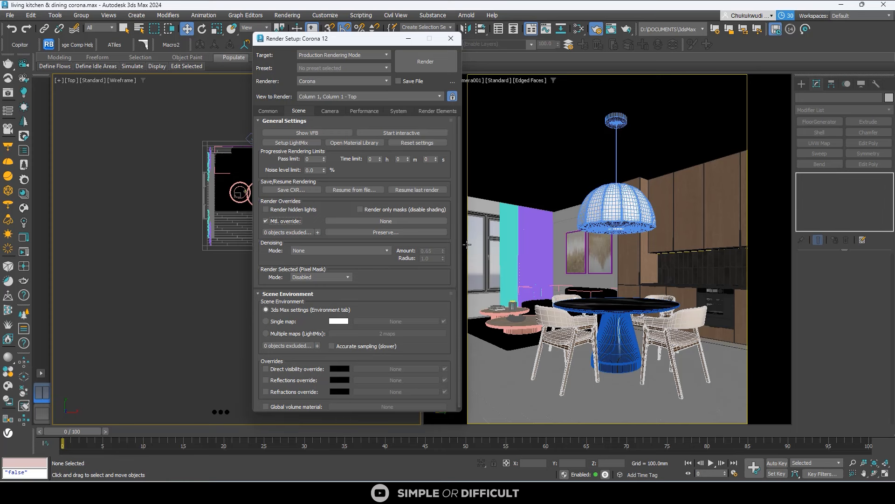
click(403, 234)
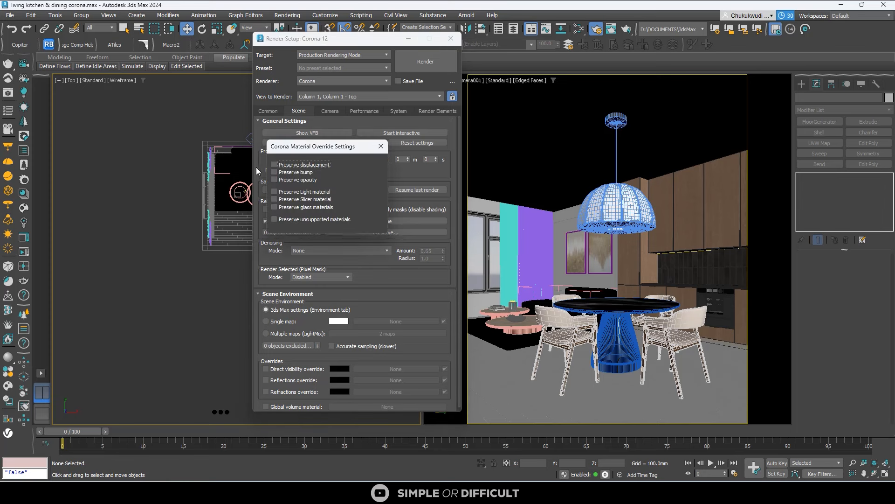
click(278, 207)
click(381, 147)
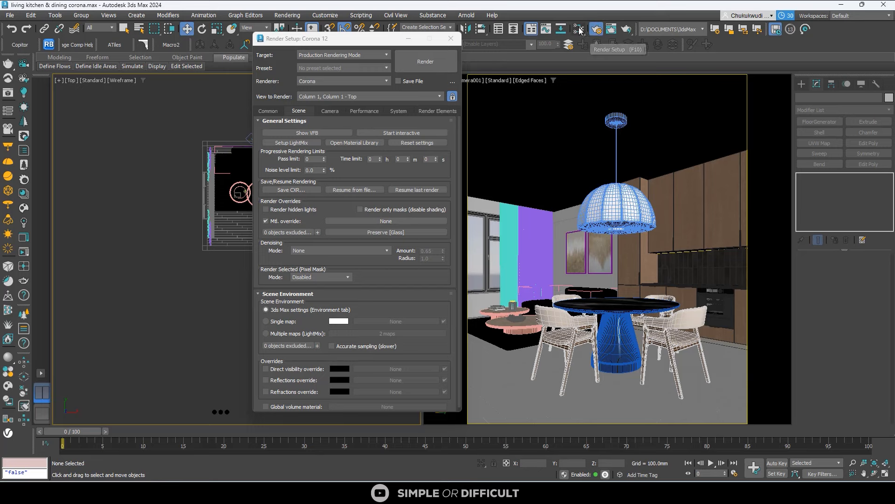
Step: Create a new CoronaLegacyMtl material node in the Slate Material Editor
click(596, 30)
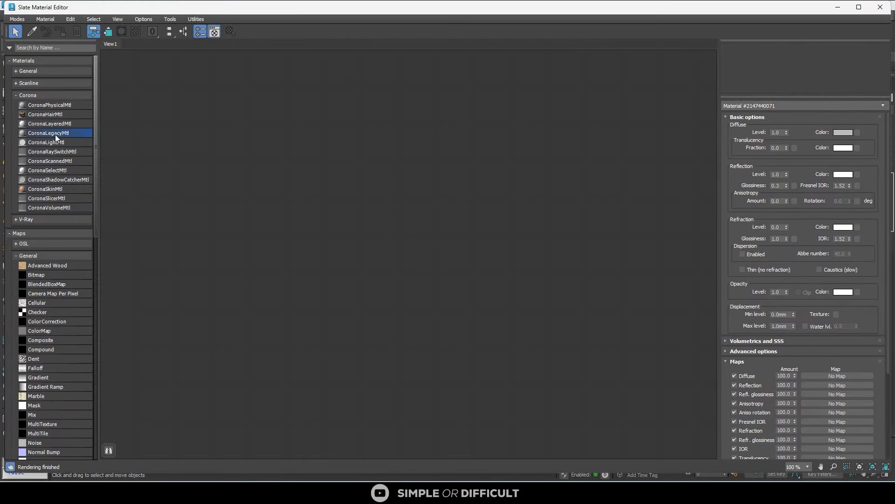
drag(323, 167, 374, 144)
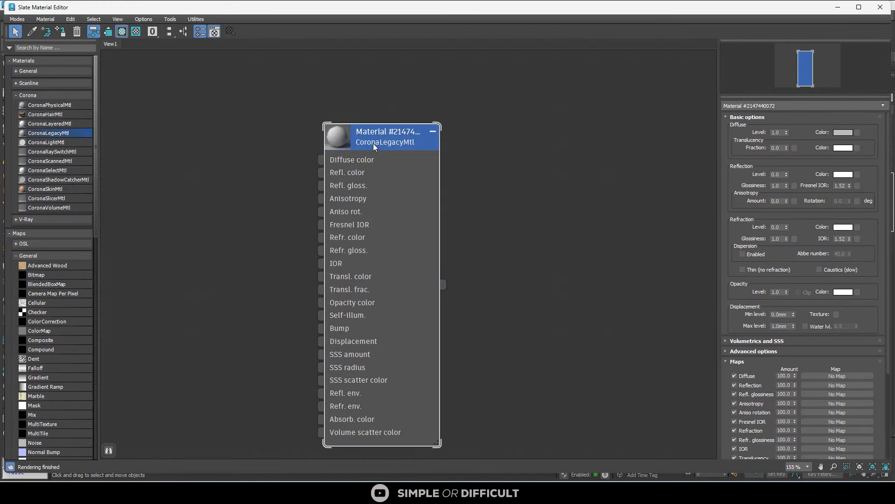
Step: Adjust the legacy material's reflection level and set its reflection glossiness to 0.6
drag(786, 173, 774, 154)
click(778, 186)
text(0.6)
key(Return)
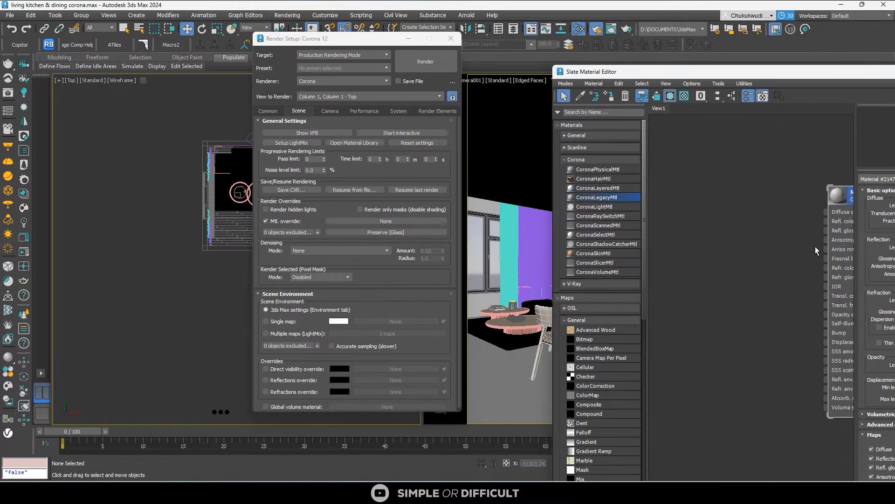
Step: Assign the CoronaLegacyMtl node to the render settings' material override and close the material editor
middle_drag(842, 277, 742, 222)
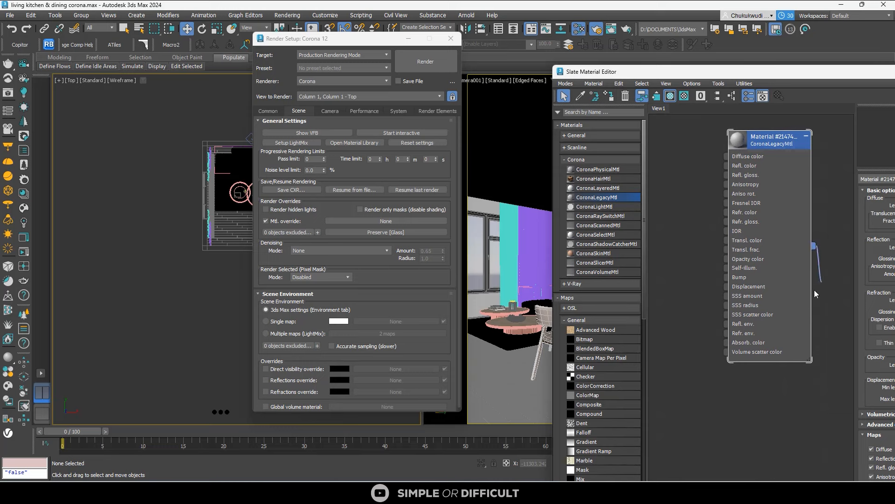
drag(814, 245, 376, 221)
click(336, 255)
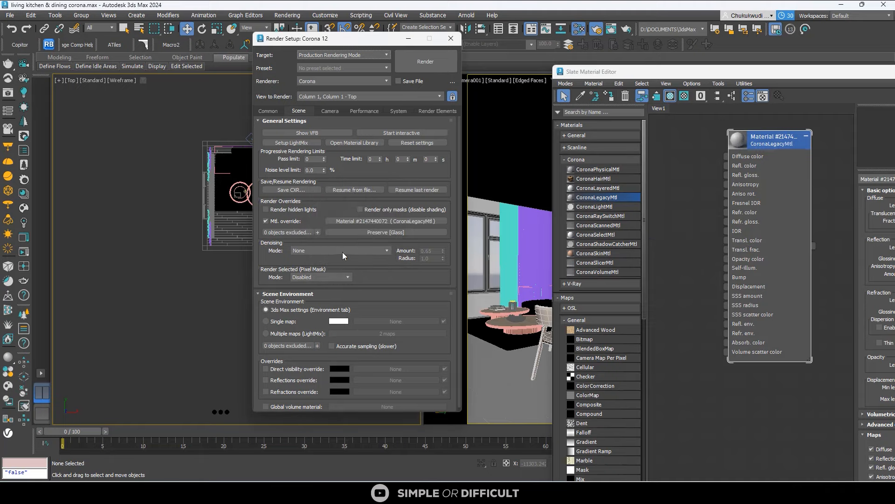
drag(725, 75, 586, 121)
click(878, 119)
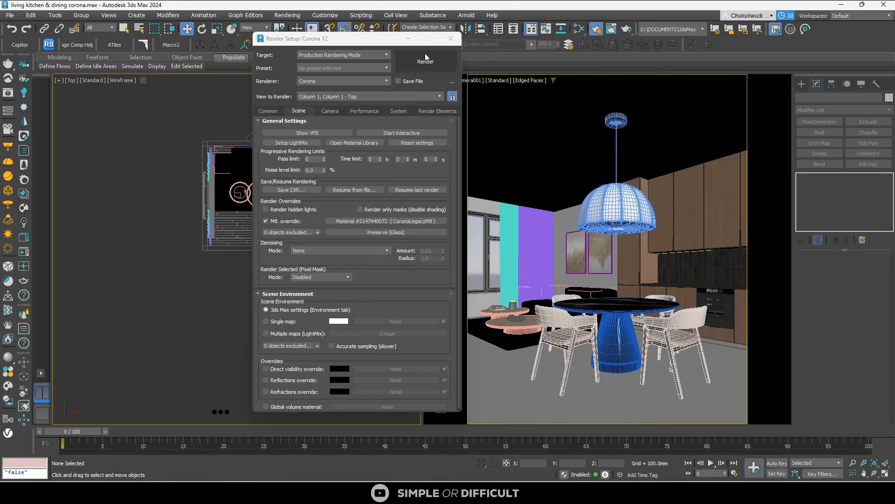
Step: Close the render settings and start interactive rendering in the maximized Corona frame buffer
click(451, 38)
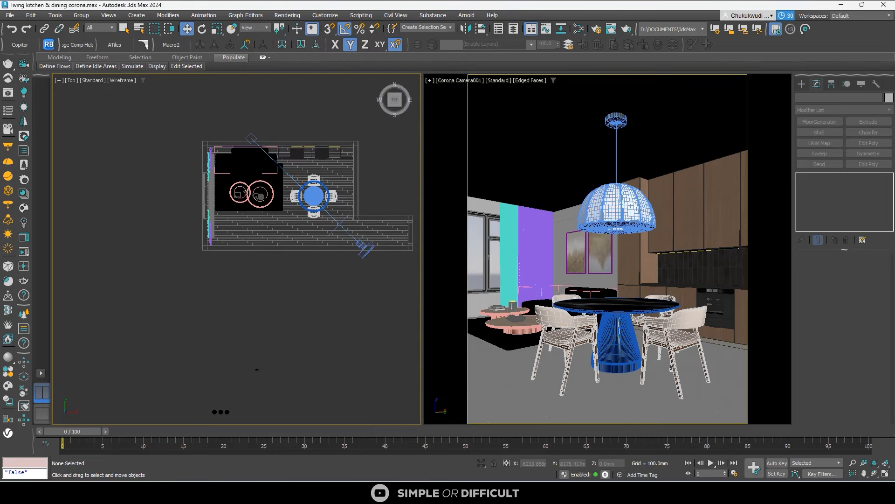
drag(755, 1, 484, 58)
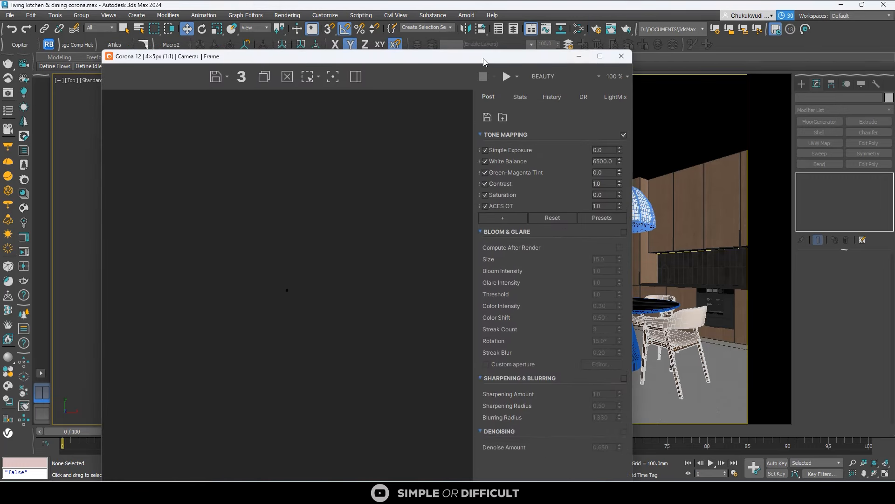
click(600, 57)
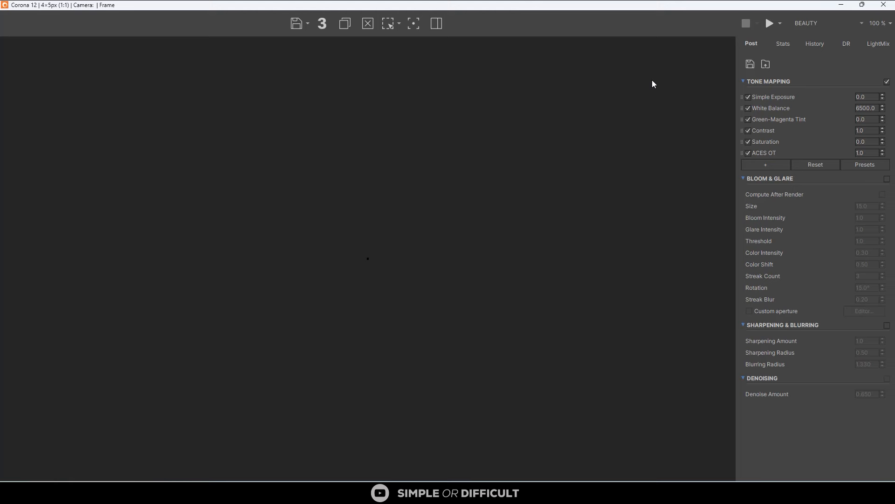
click(780, 24)
click(779, 55)
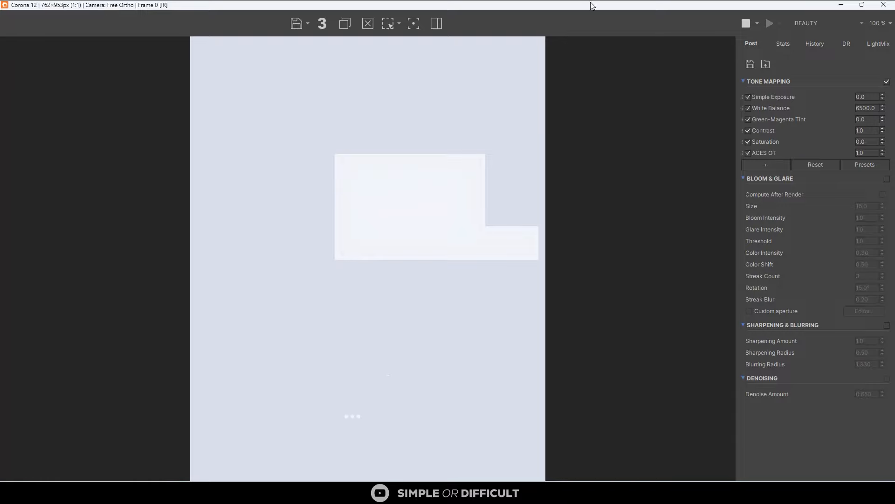
Step: Switch the view to render to Corona Camera001 and lock it
drag(591, 5, 379, 38)
click(452, 96)
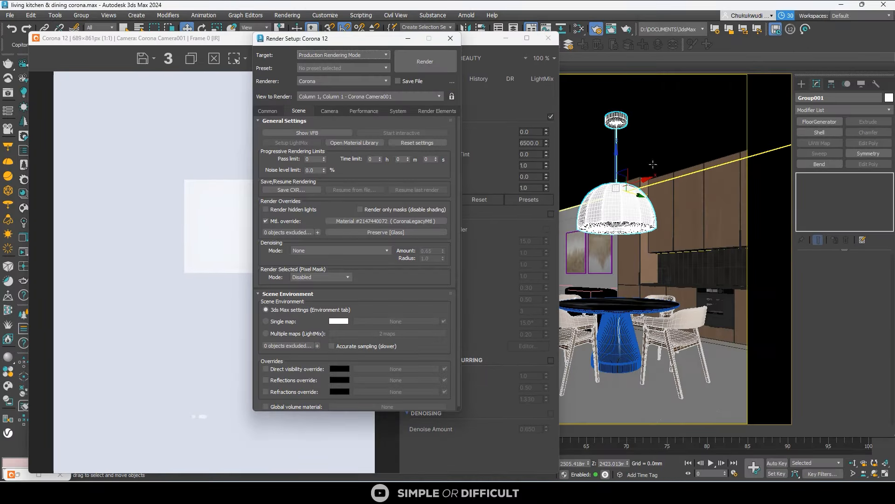
click(607, 178)
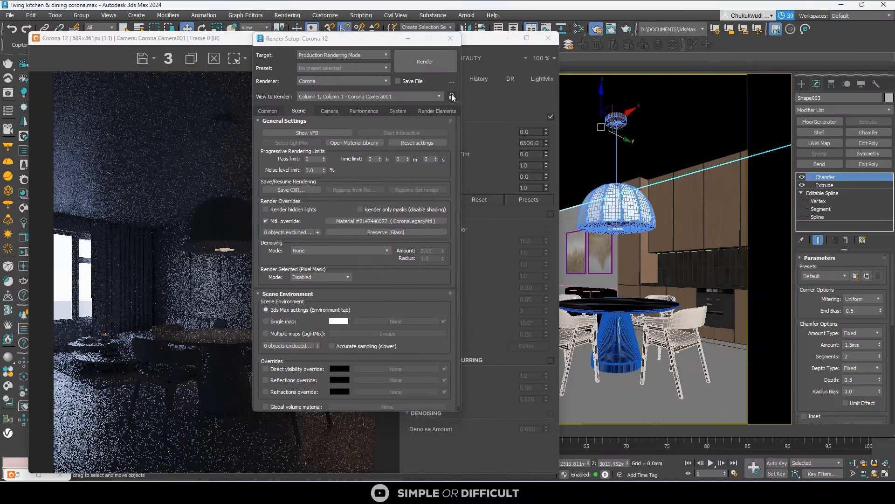
click(451, 96)
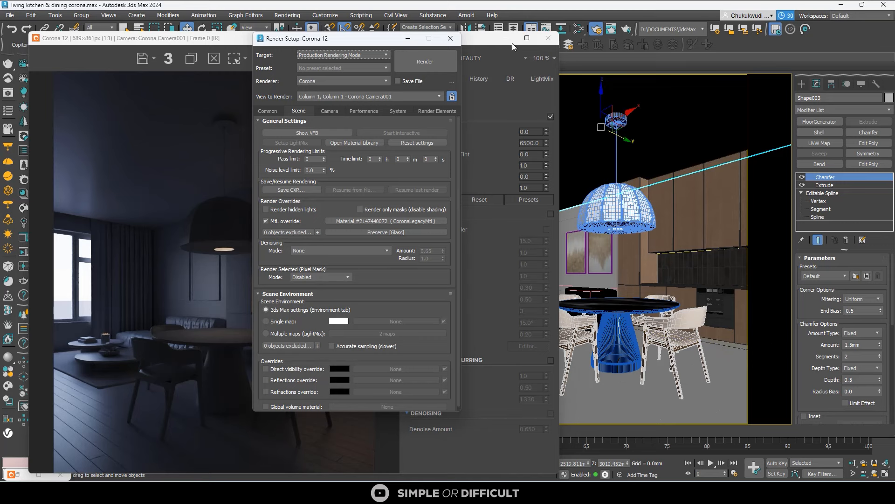
Step: Move the frame buffer aside and clear the object selection in the top view
drag(487, 43, 743, 60)
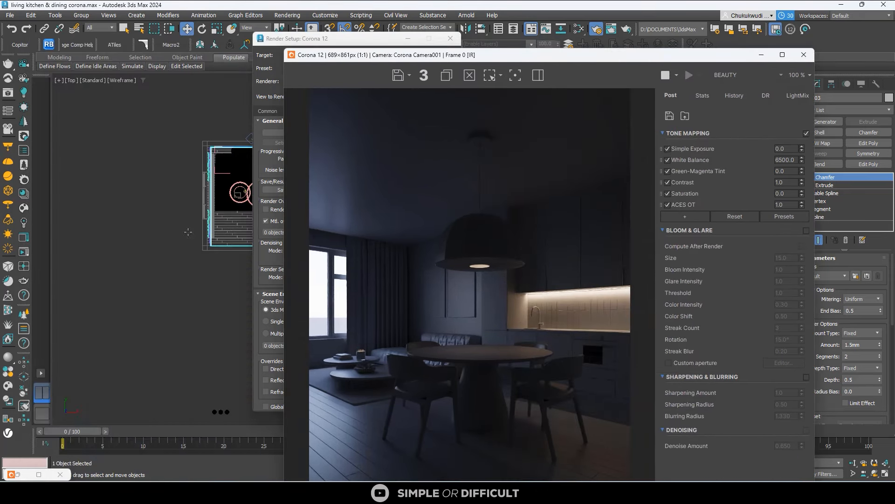
click(208, 224)
scroll(175, 230, down, 3)
scroll(197, 258, up, 4)
click(152, 249)
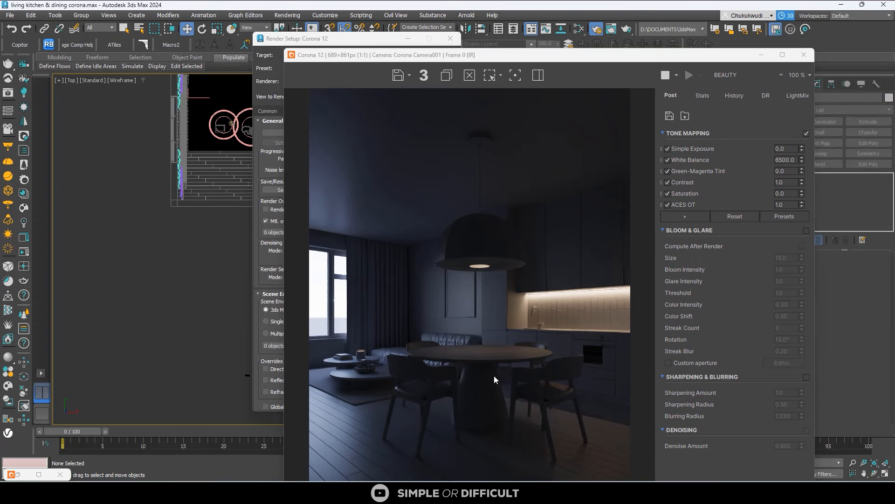
Step: Set denoising during interactive rendering to None and close the render settings
click(280, 44)
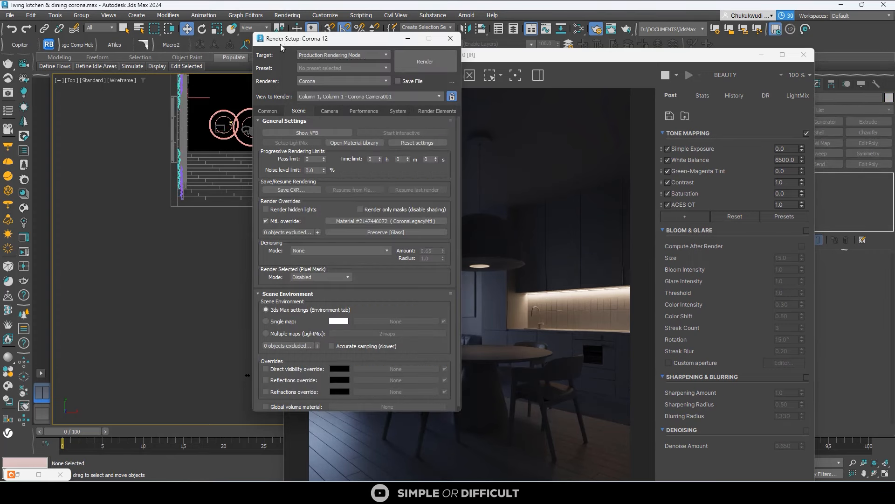
click(365, 111)
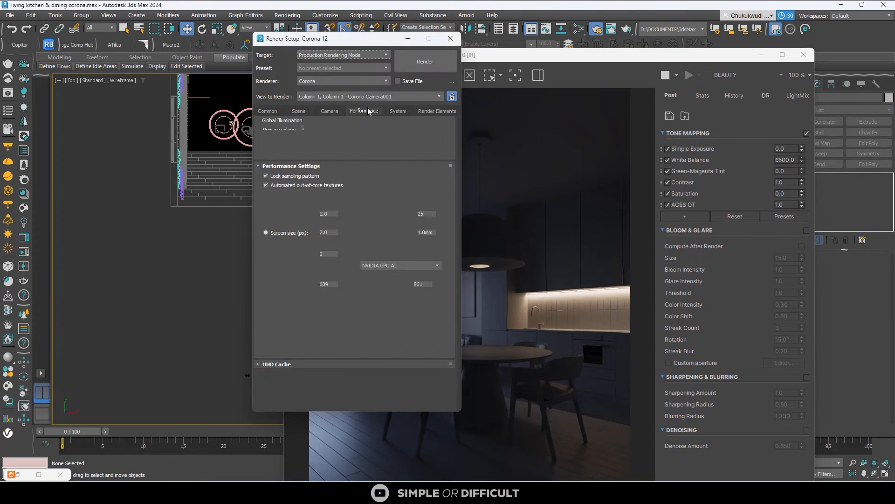
click(397, 269)
click(378, 274)
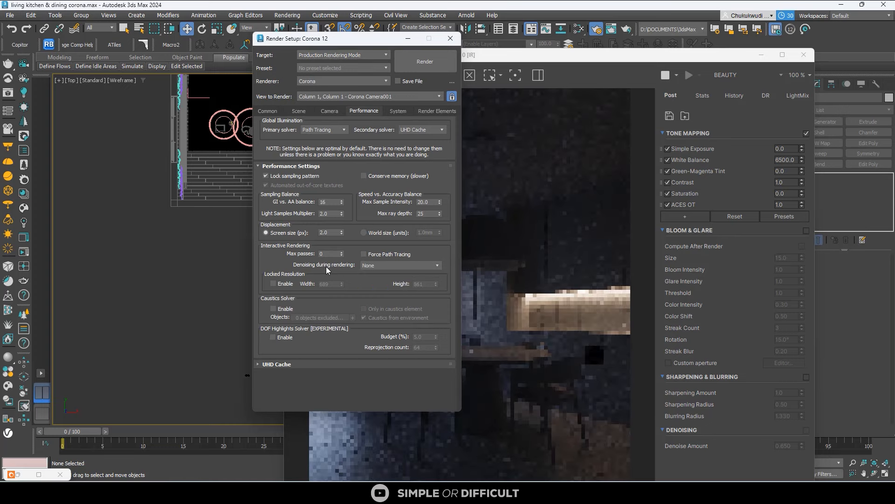
click(451, 39)
Step: Disable the ACES OT tone mapping operator and add a Reinhard Highlight Compression operator in the maximized frame buffer
click(667, 204)
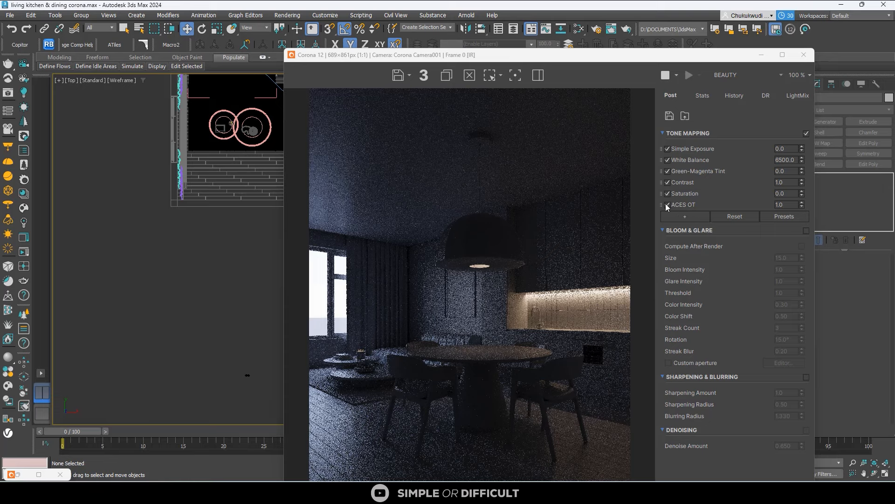
click(782, 54)
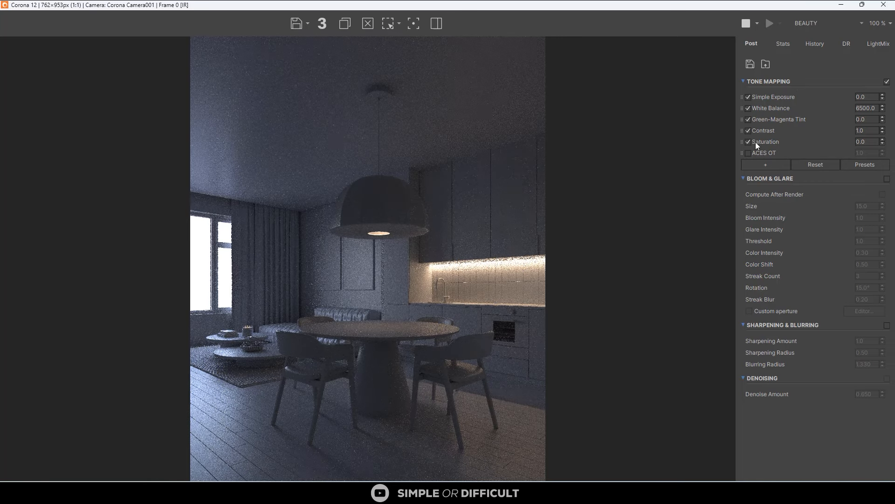
click(770, 165)
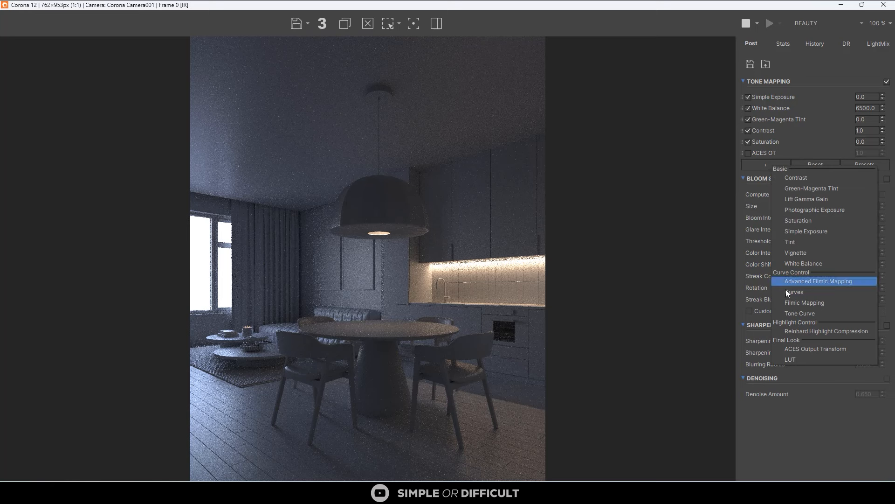
click(803, 332)
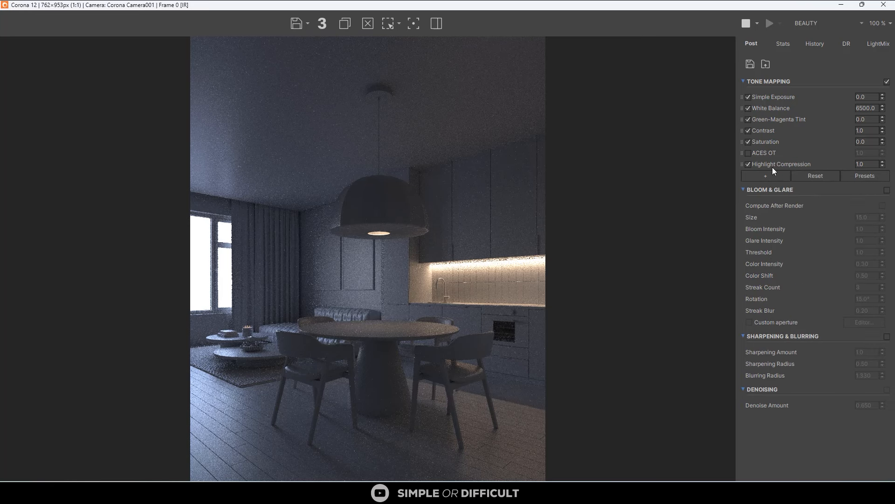
Step: Set Highlight Compression to 55 and inspect the kitchen strip light in the render up close
click(862, 165)
click(860, 110)
key(Return)
double_click(860, 164)
text(55)
key(Return)
scroll(402, 268, up, 2)
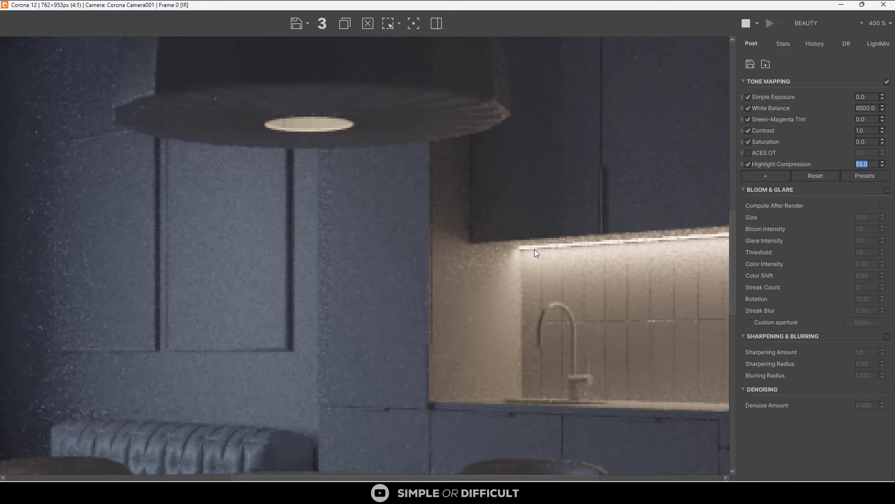
scroll(513, 239, down, 1)
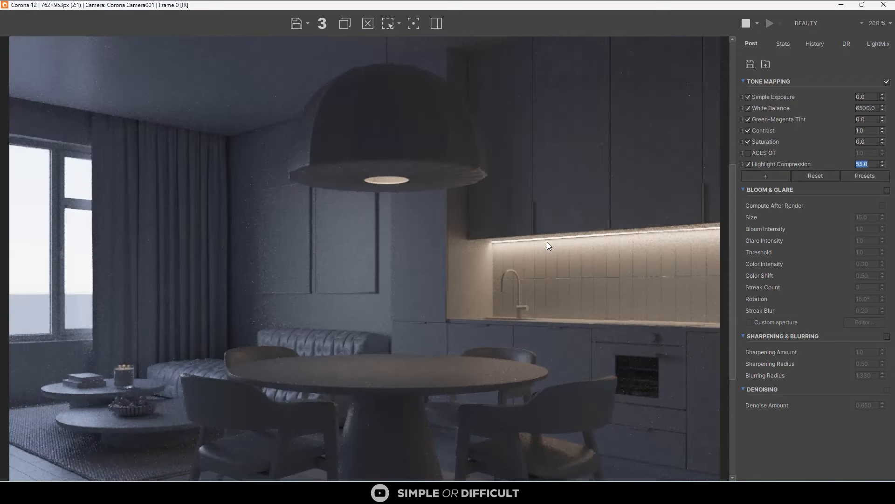
scroll(545, 244, down, 1)
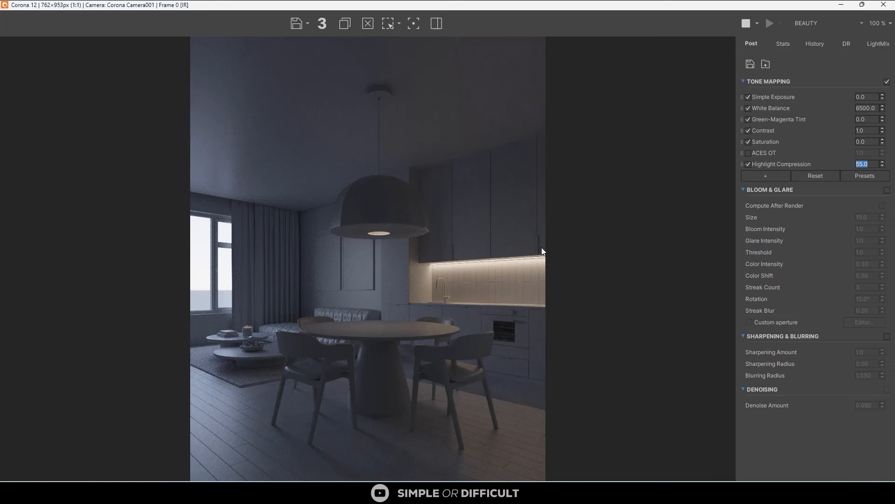
Step: Set the tone mapping Contrast to 3
click(859, 129)
text(3)
key(Return)
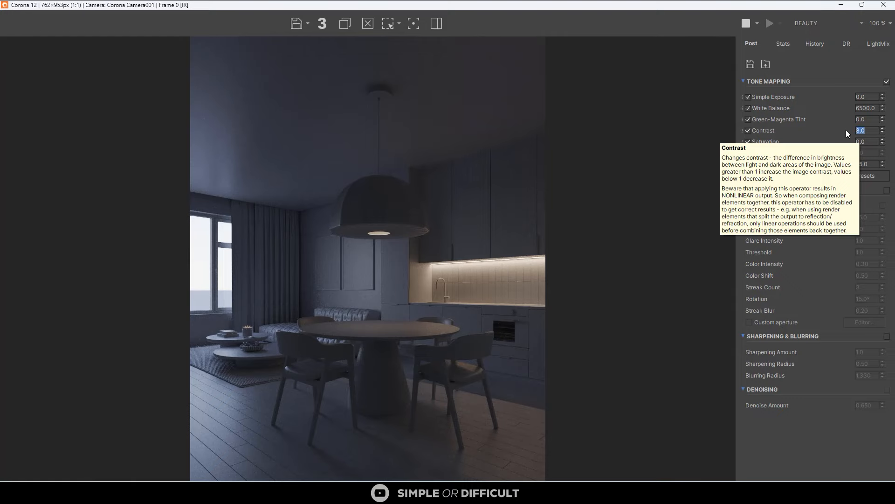
Step: Hide the frame buffer's side panel, then narrow the window and place it beside the camera viewport
mouse_move(514, 5)
mouse_down()
mouse_move(524, 61)
mouse_move(318, 37)
mouse_move(306, 23)
mouse_move(529, 7)
mouse_up()
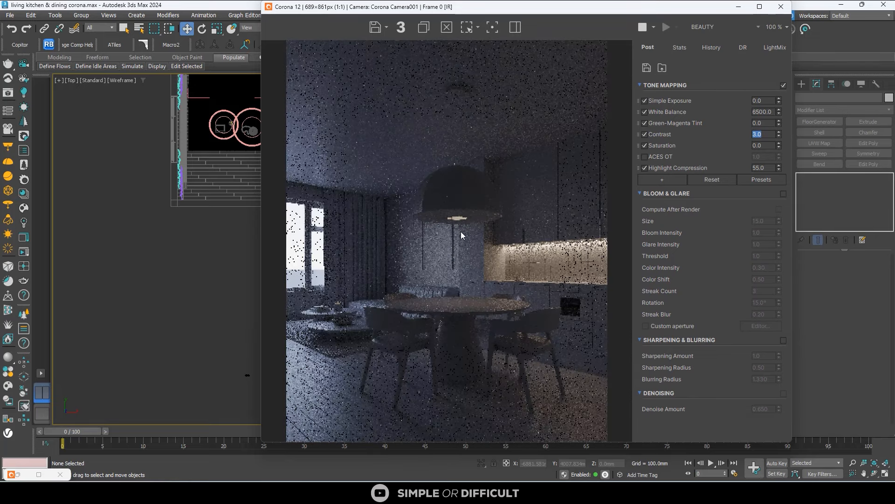
drag(611, 11, 365, 41)
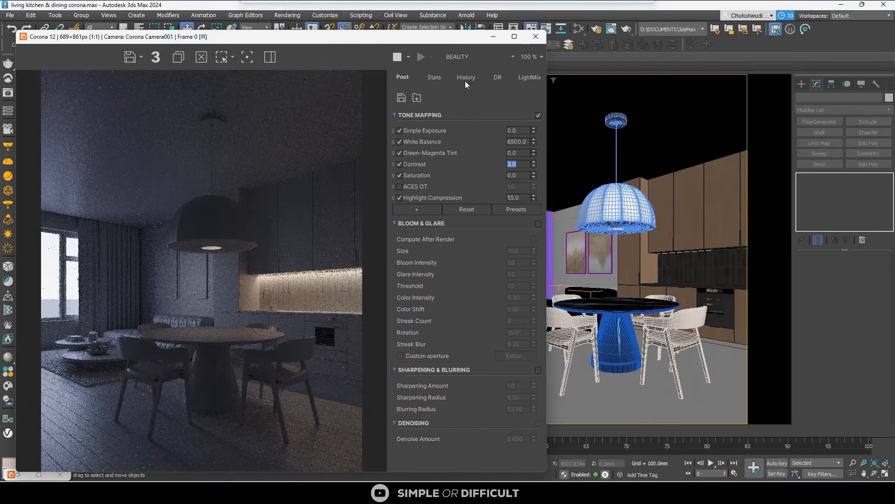
drag(444, 40, 403, 21)
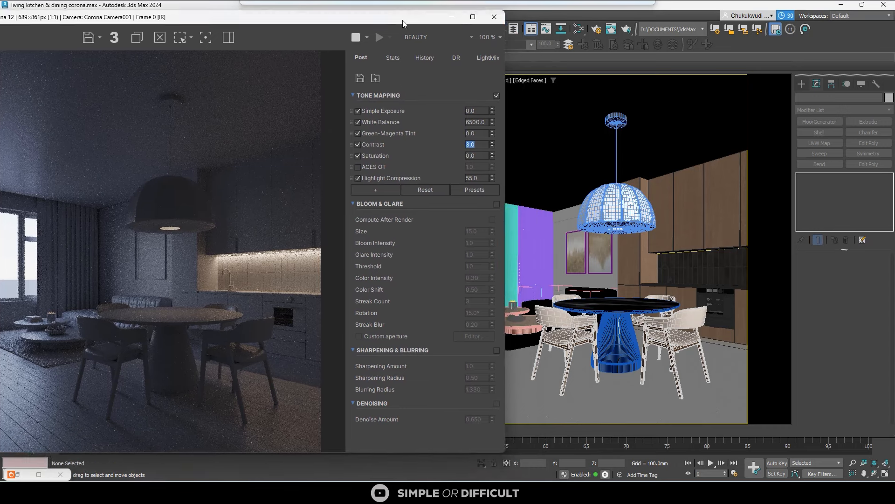
drag(279, 22, 272, 23)
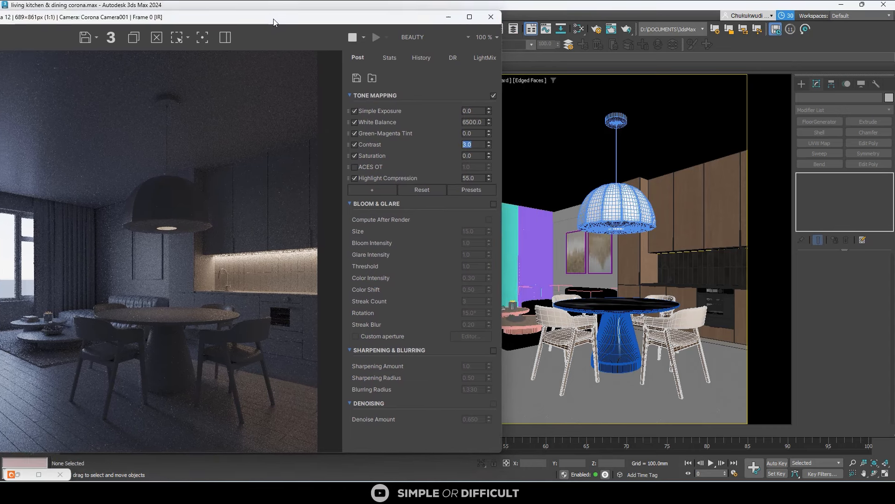
click(222, 37)
drag(381, 21, 494, 54)
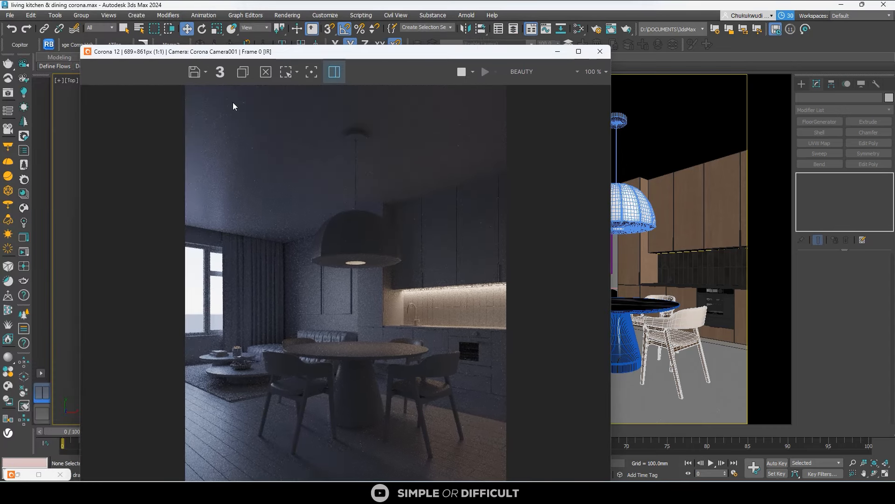
drag(80, 142, 287, 133)
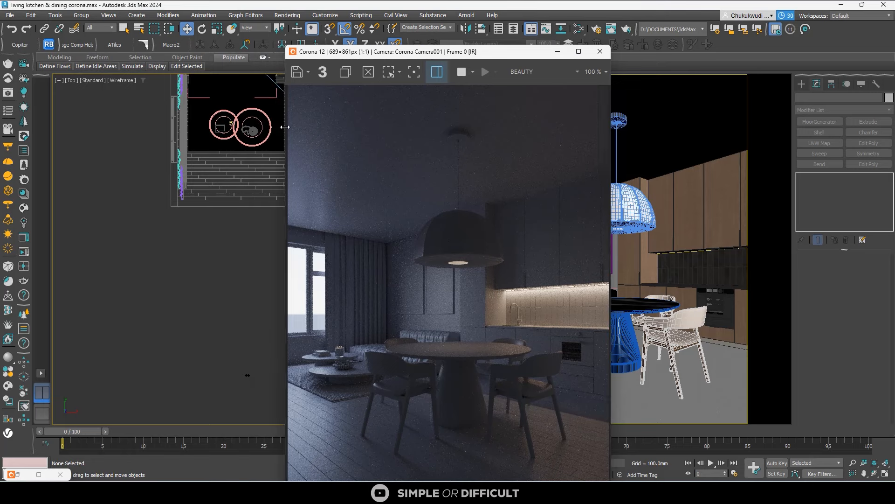
drag(480, 58, 217, 12)
Step: Select Corona Camera001 and set its Z position to 1000 mm
click(461, 81)
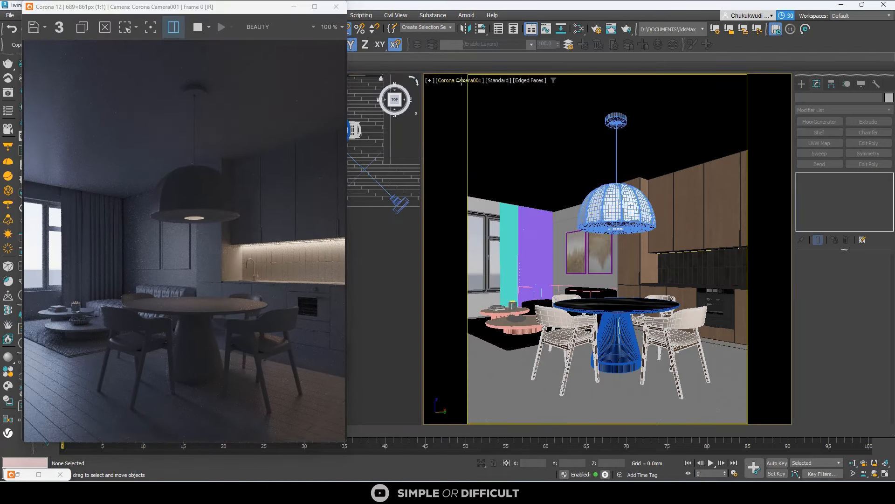
click(487, 259)
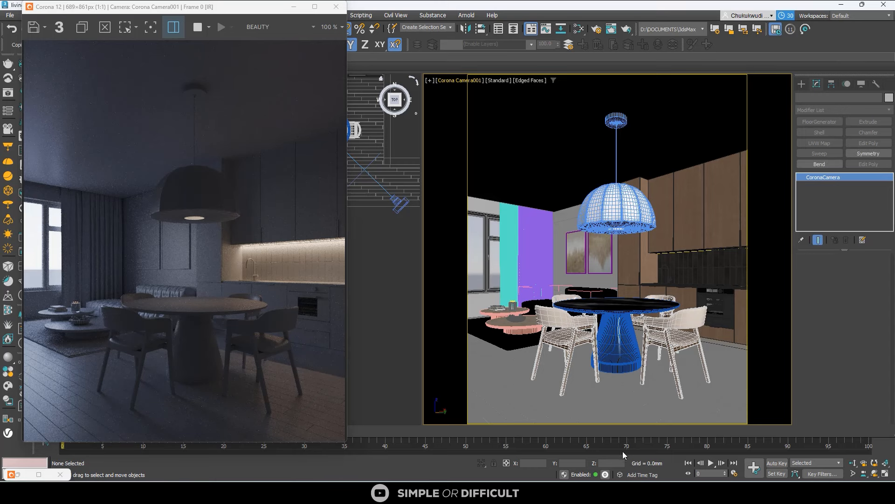
double_click(614, 463)
text(1)
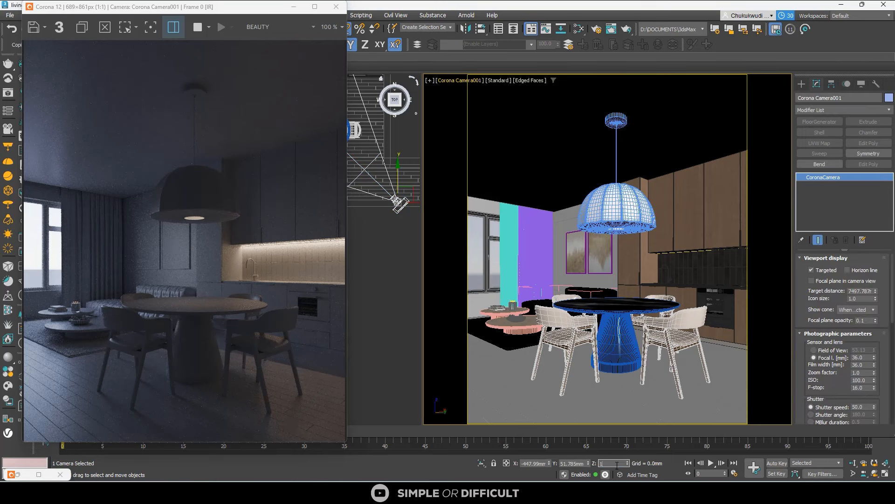
text(0000)
key(Return)
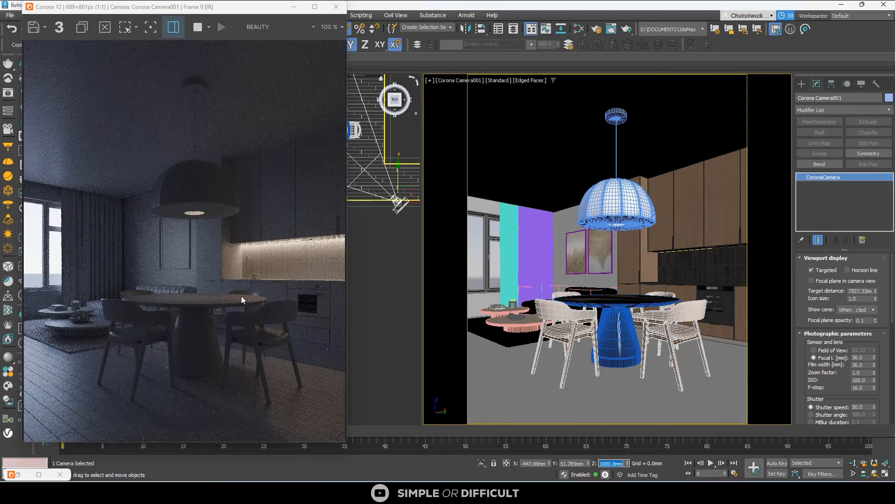
scroll(239, 290, down, 1)
scroll(239, 290, up, 1)
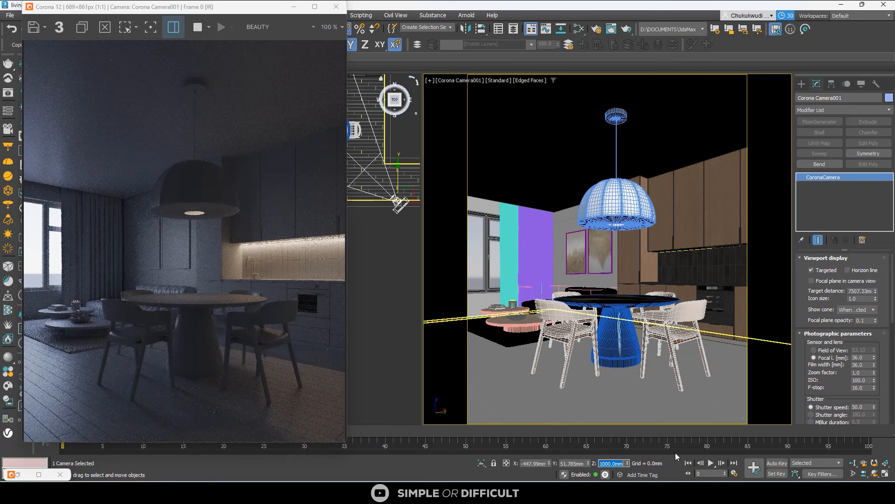
Step: Compare camera Z positions of 1100 mm and 1200 mm, and settle on 1100 mm
text(1100)
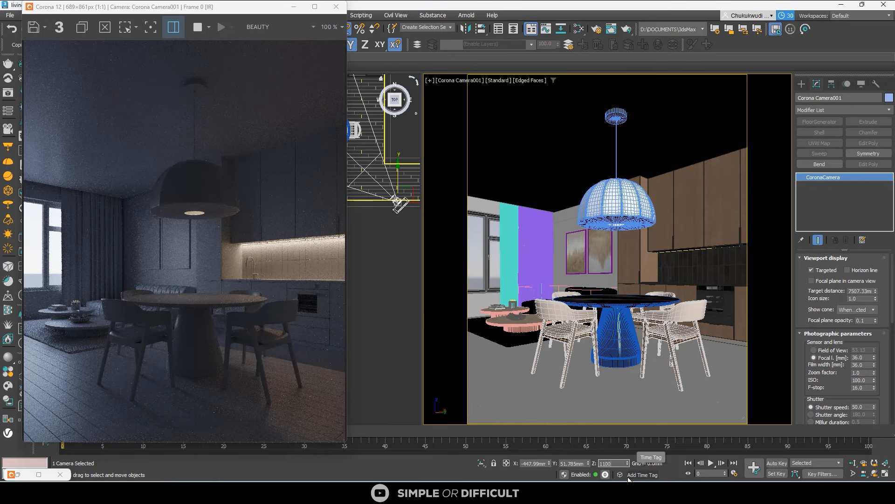
key(Return)
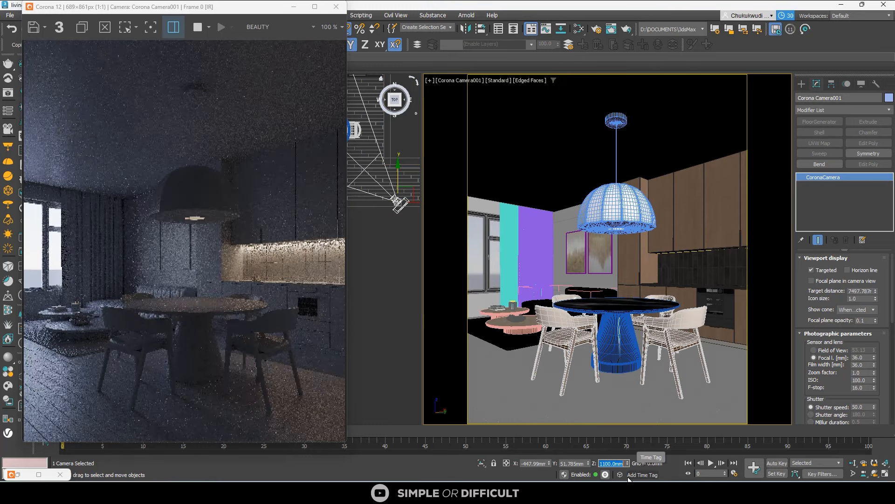
text(1200)
key(Return)
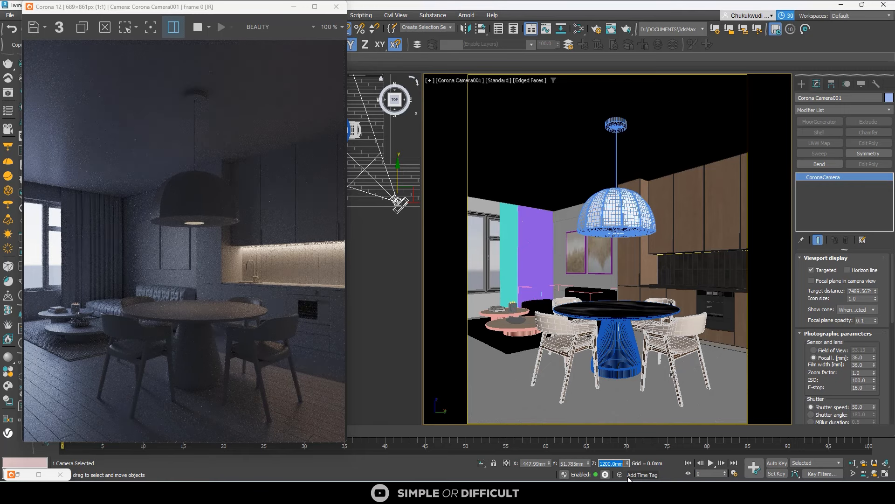
text(1100)
key(Return)
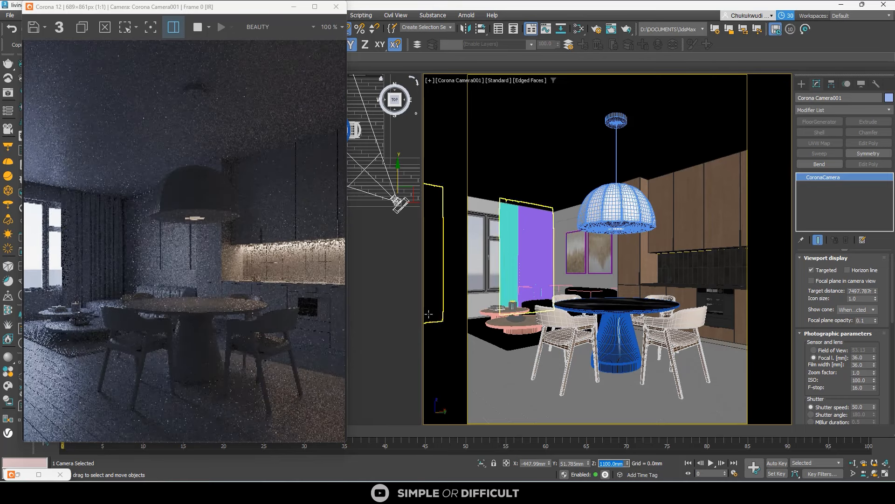
Step: Move the frame buffer over the camera viewport to expose the Top view, keeping its side panel hidden
scroll(410, 173, down, 2)
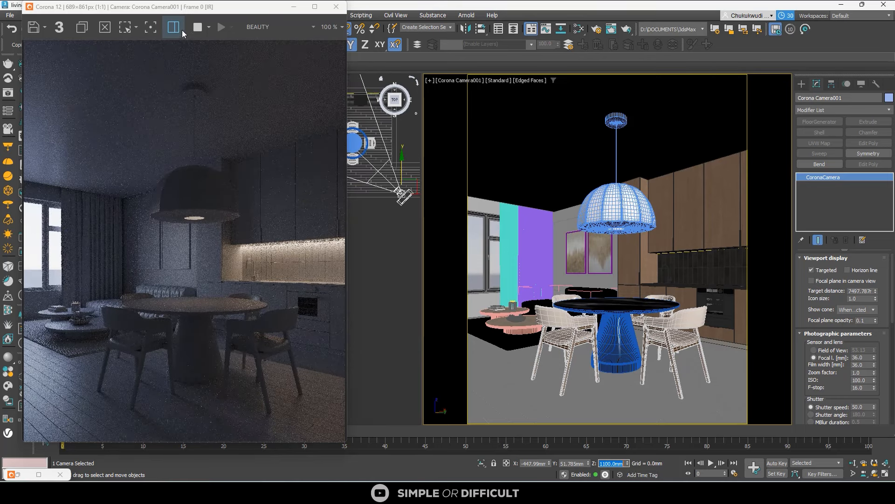
click(174, 28)
drag(219, 7, 700, 49)
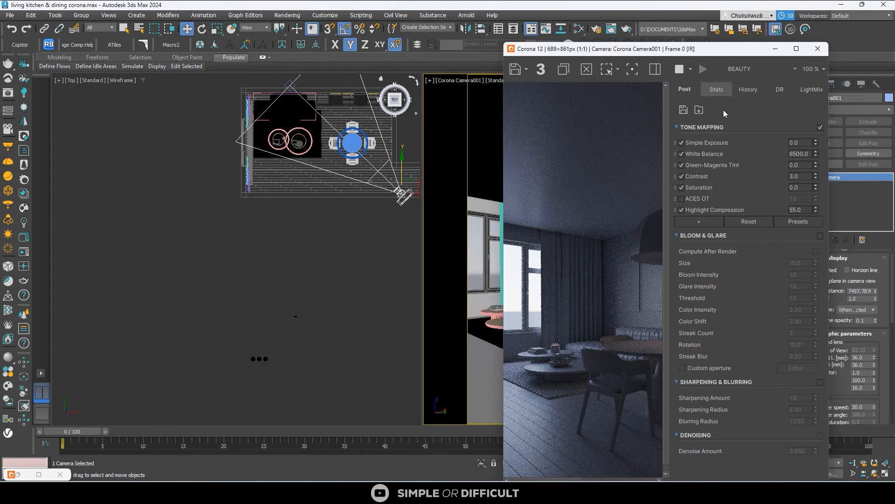
scroll(232, 192, down, 1)
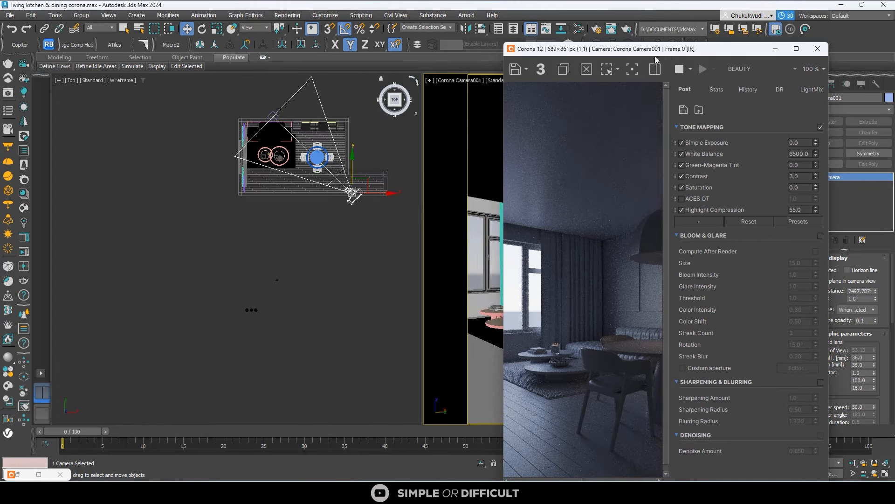
drag(663, 52, 591, 27)
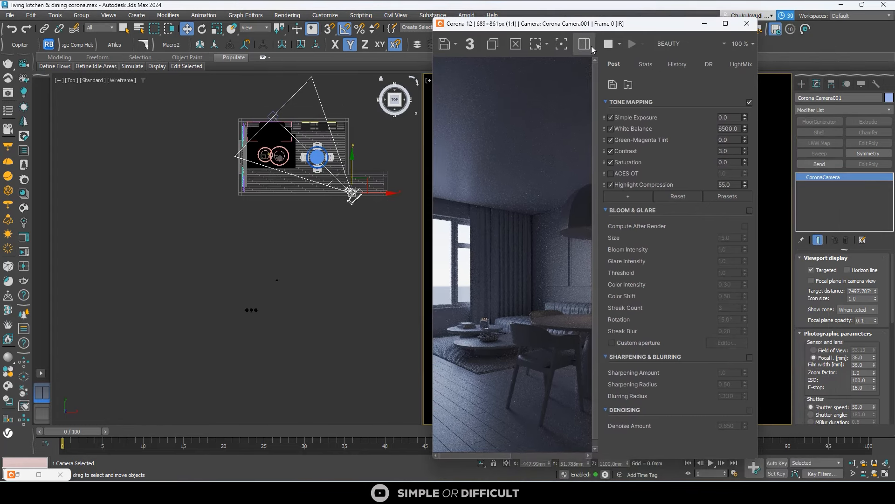
click(584, 44)
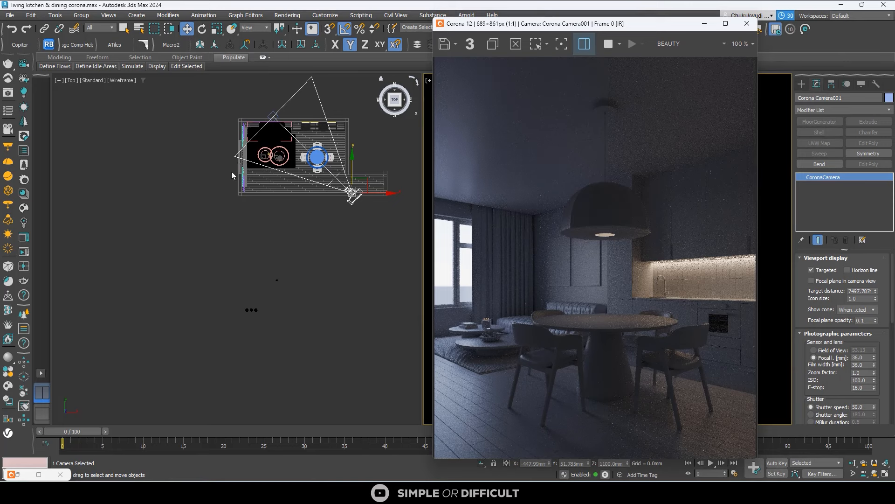
middle_drag(231, 171, 207, 257)
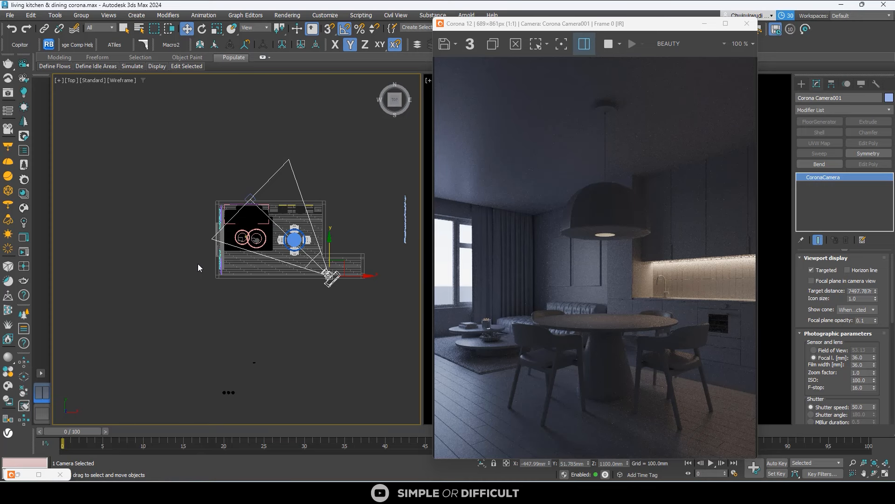
Step: Create a targeted Corona Sun in the Top view, placed outside the window wall and aimed at the window, then deselect it
click(802, 84)
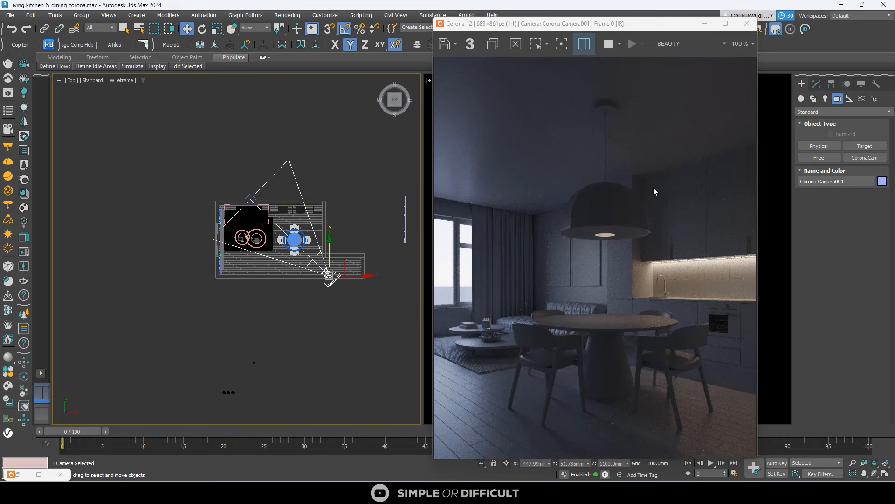
scroll(572, 188, down, 1)
scroll(583, 308, up, 1)
scroll(585, 314, down, 1)
scroll(585, 317, up, 1)
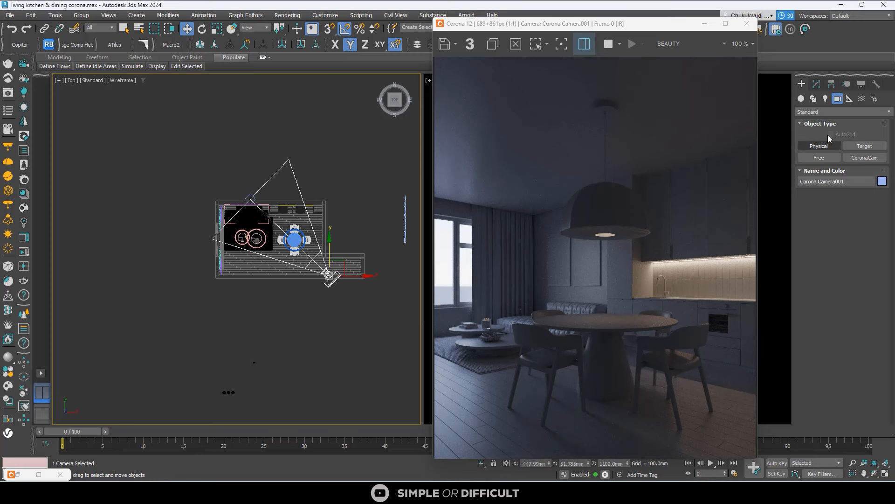
click(825, 99)
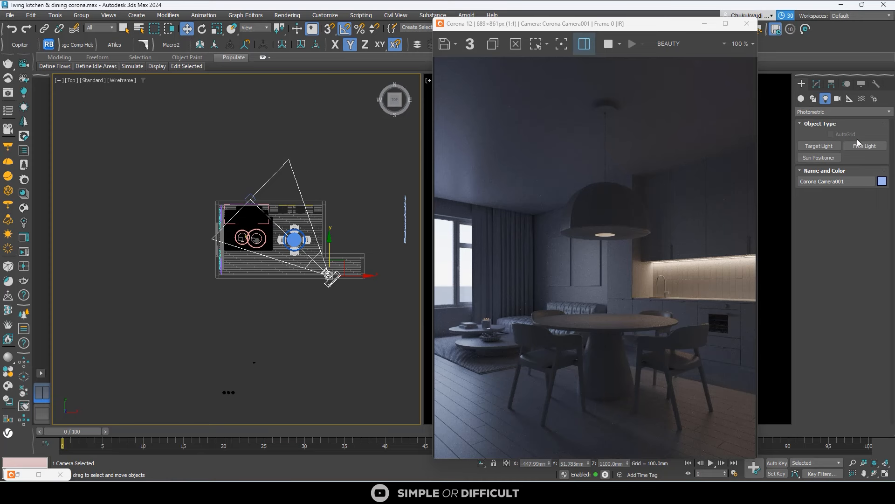
click(823, 112)
click(821, 138)
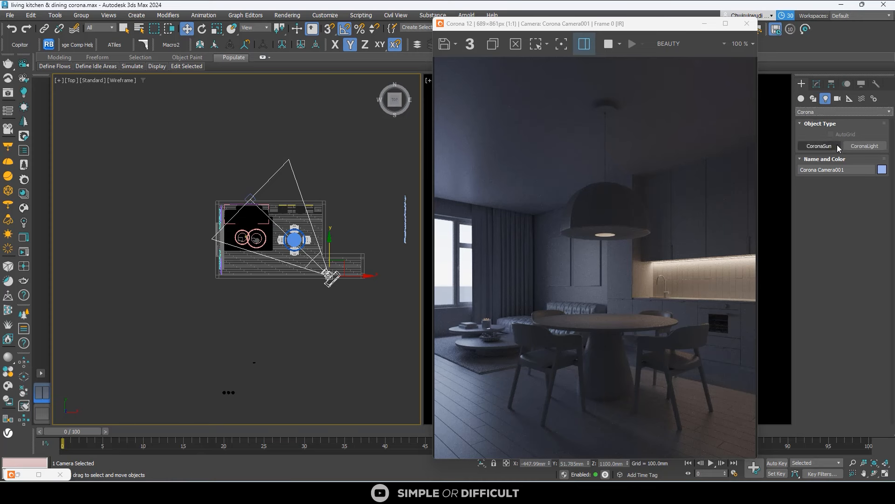
click(827, 147)
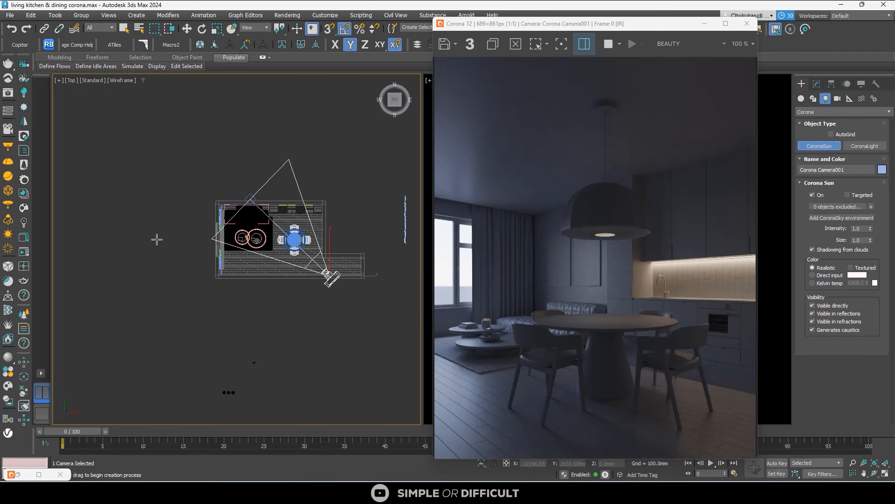
drag(160, 208, 211, 238)
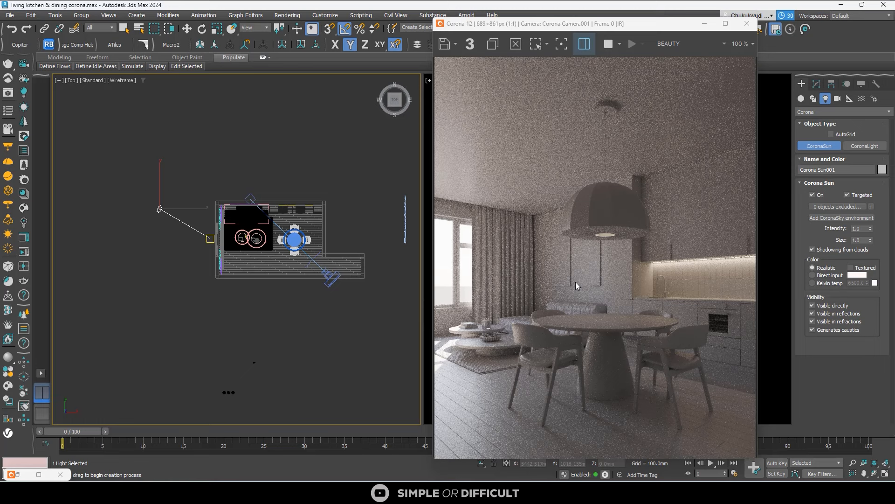
click(187, 29)
click(252, 110)
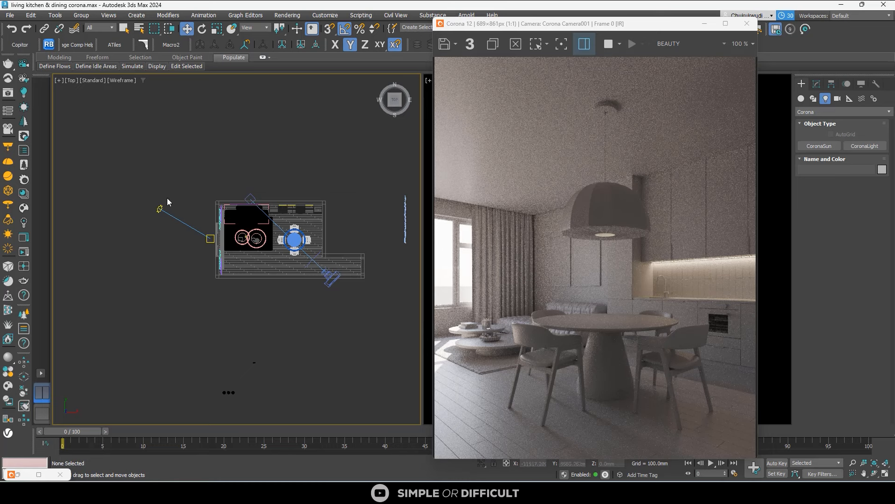
Step: Move the Curtains group about 106 mm along X toward the window
scroll(606, 280, down, 2)
scroll(625, 326, up, 2)
scroll(192, 206, up, 5)
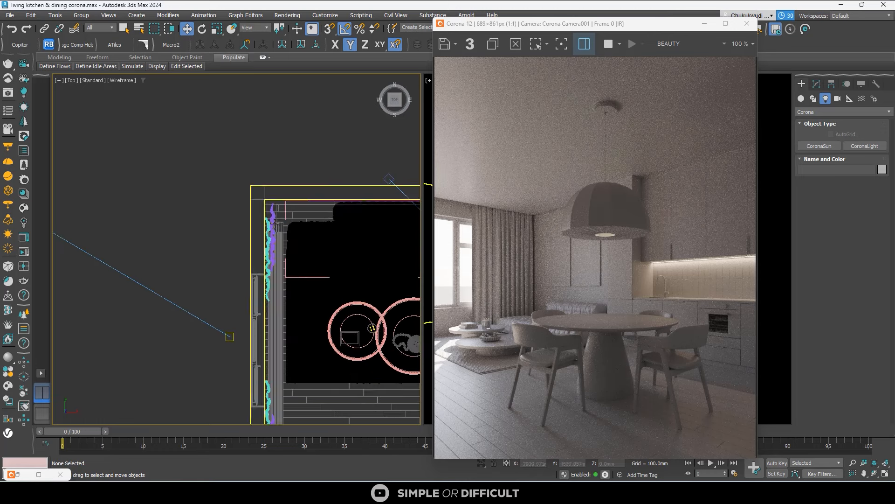
scroll(275, 224, up, 1)
click(270, 226)
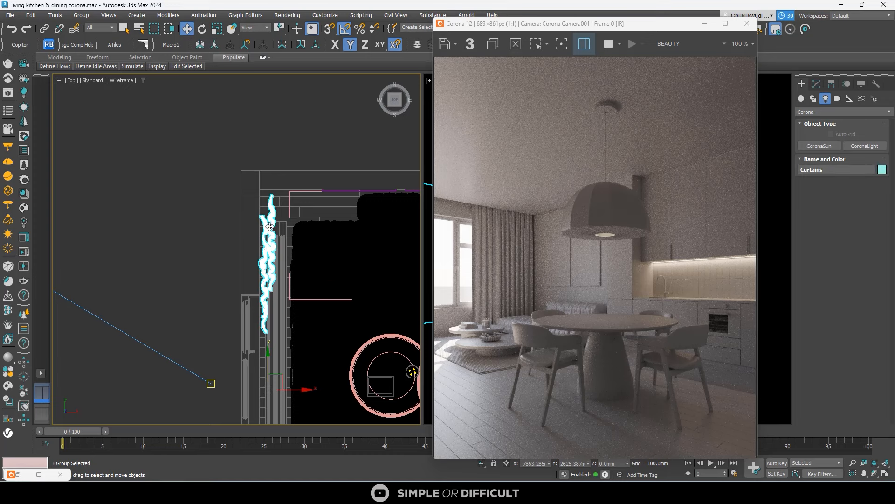
scroll(270, 233, down, 3)
scroll(274, 304, up, 3)
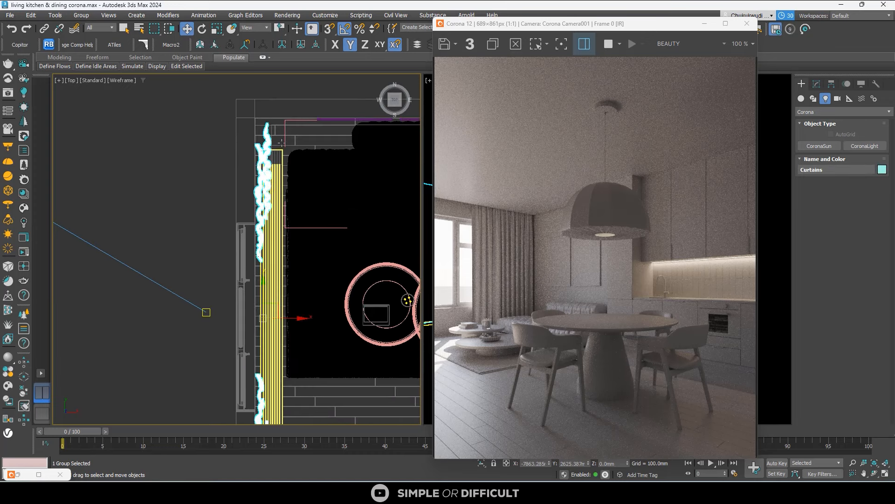
scroll(282, 321, up, 3)
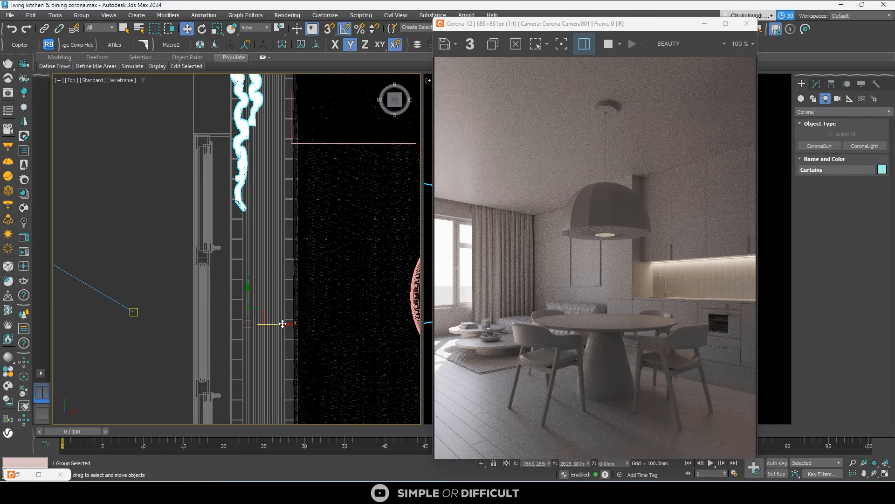
drag(282, 324, 281, 323)
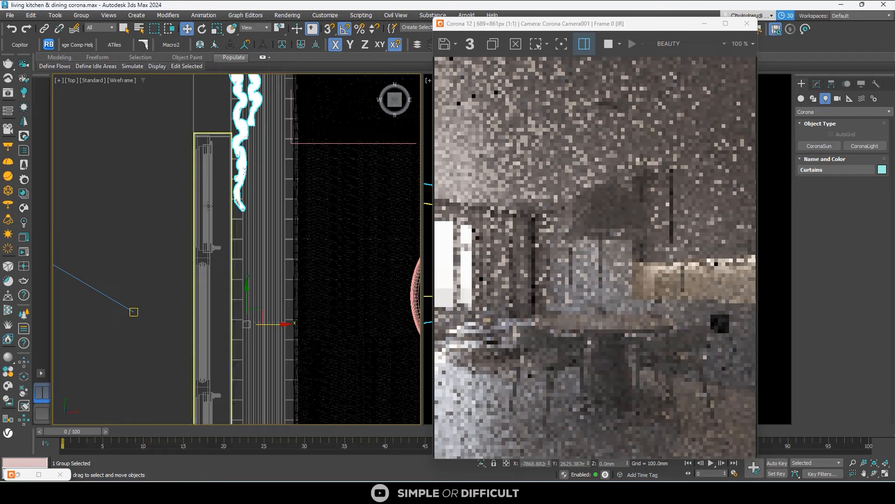
Step: Stop interactive rendering and draw a rectangular Corona Light about 2250 by 2061 mm over the window in the Left view
scroll(208, 205, down, 5)
alt+middle_drag(208, 205, 278, 190)
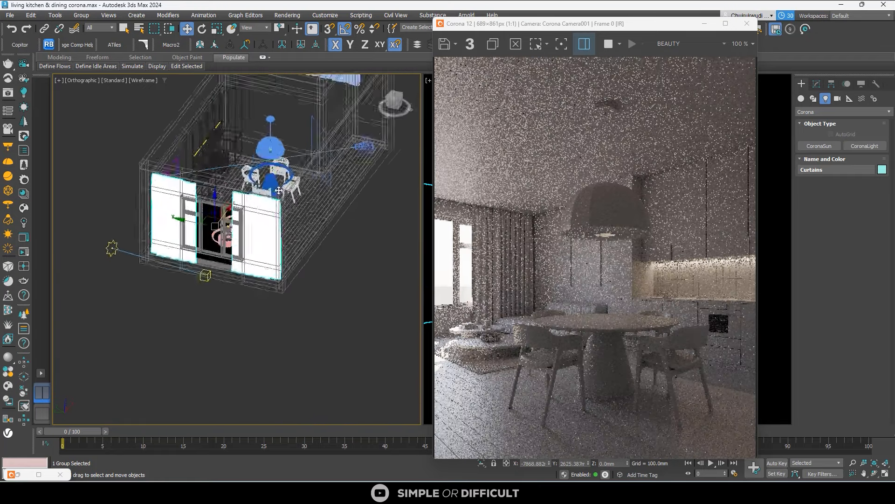
key(l)
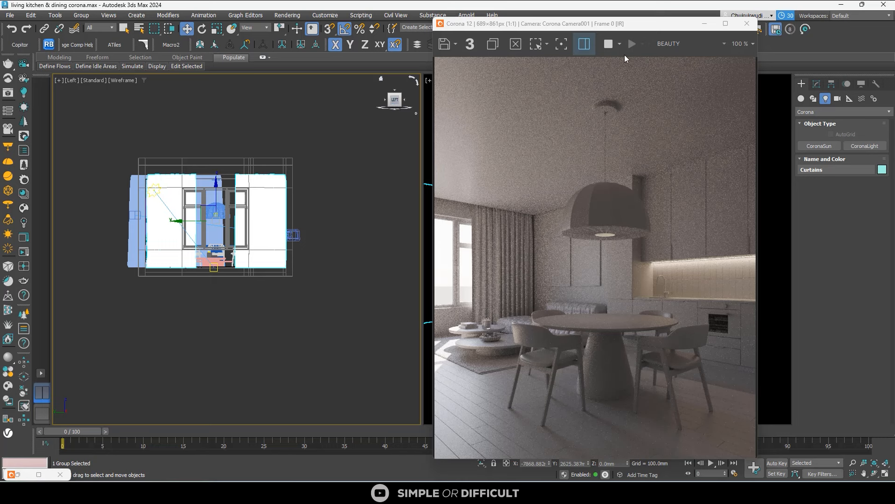
click(855, 147)
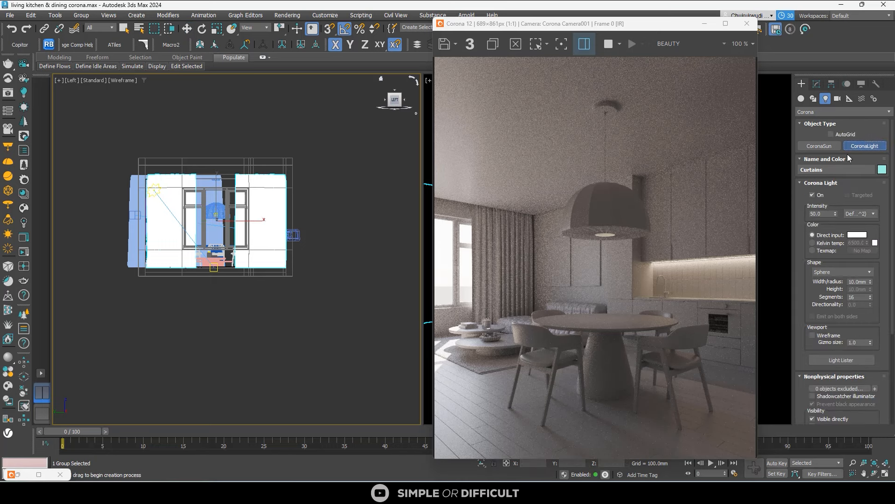
click(832, 272)
click(835, 287)
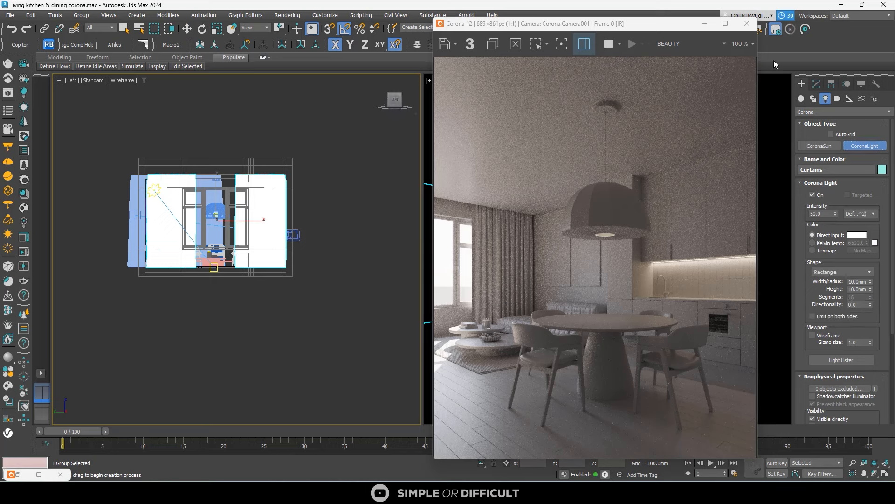
click(608, 44)
scroll(191, 194, up, 3)
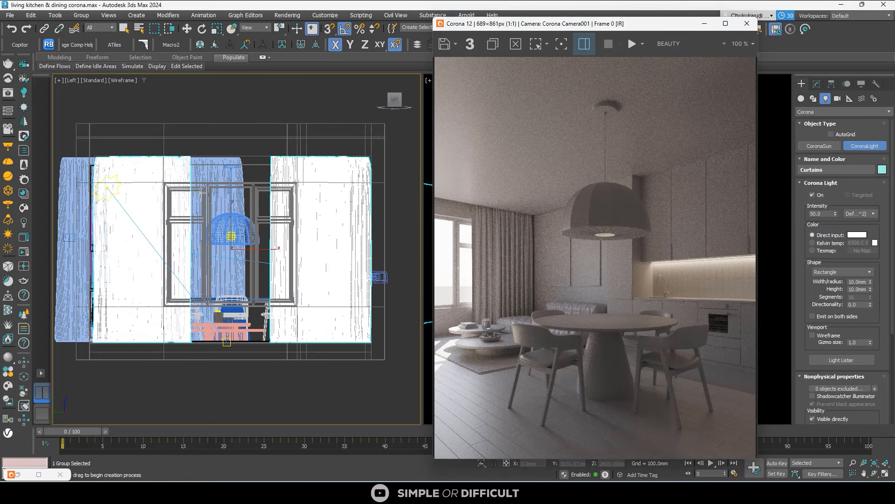
drag(164, 184, 296, 304)
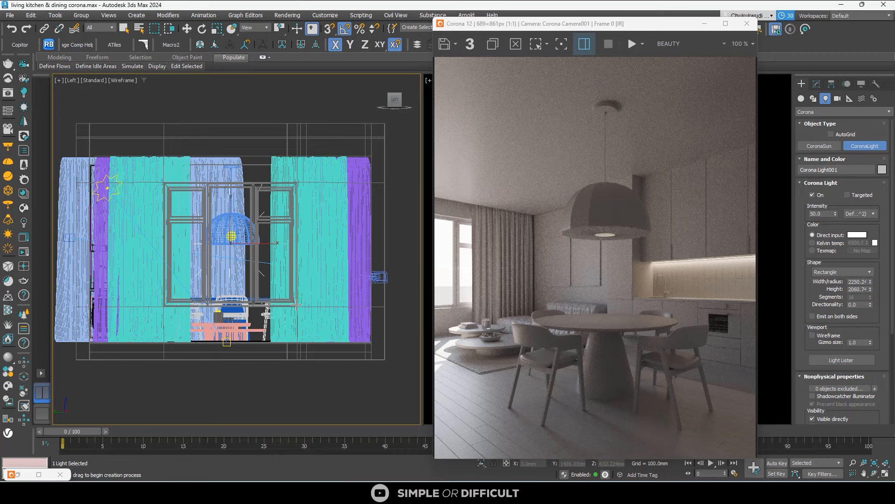
Step: Move the rectangular light along X to just outside the window, at about X -8252 mm
scroll(296, 304, down, 3)
alt+middle_drag(297, 304, 270, 284)
scroll(271, 285, down, 3)
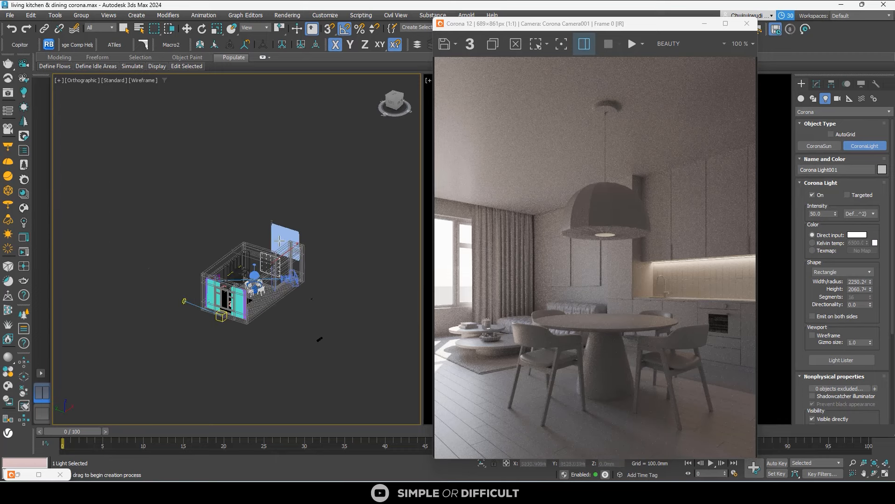
click(189, 30)
click(394, 97)
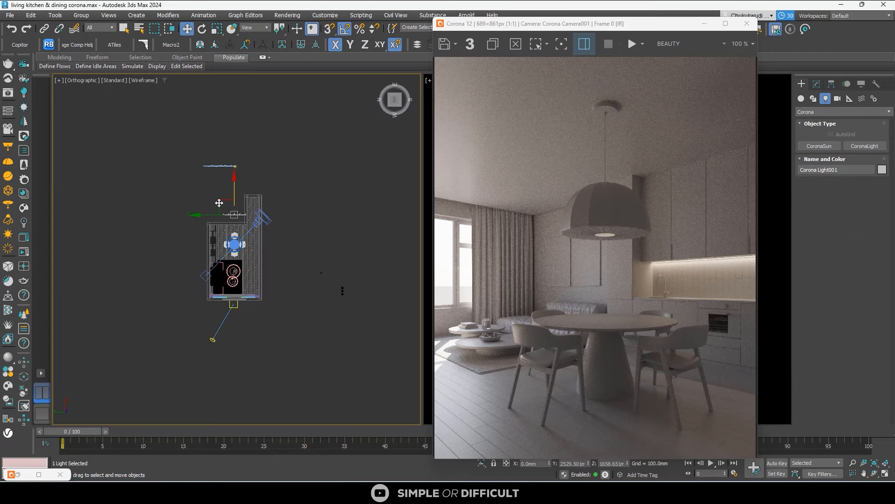
drag(233, 185, 234, 275)
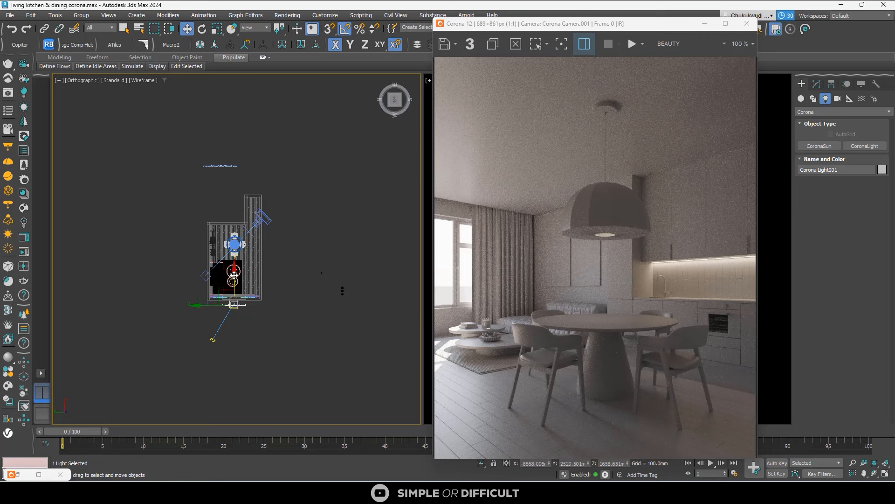
scroll(234, 298, up, 5)
drag(234, 317, 239, 286)
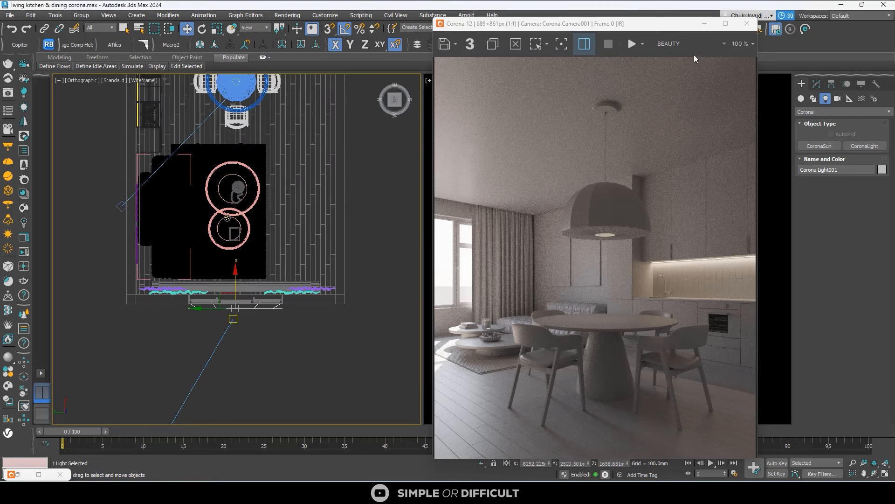
Step: Restart interactive rendering and show the frame buffer's side panel with the tone mapping settings
click(642, 44)
click(645, 75)
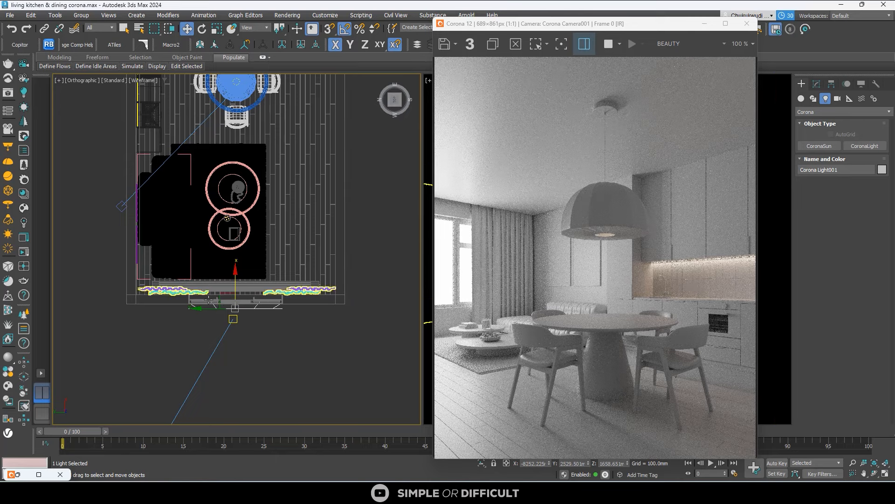
scroll(230, 298, down, 2)
alt+middle_drag(231, 307, 330, 231)
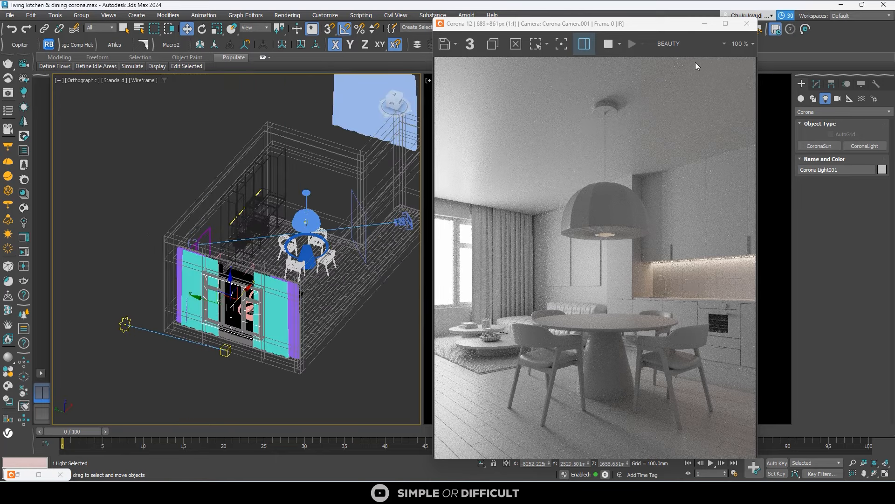
click(585, 44)
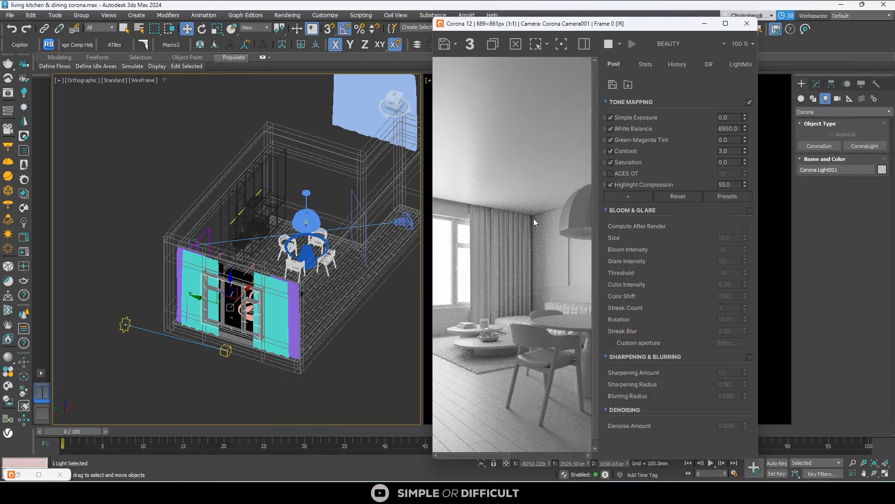
Step: Turn off direct visibility, visibility in refractions, caustics and occlusion of other lights for the rectangular window light, keeping it visible in reflections
click(817, 85)
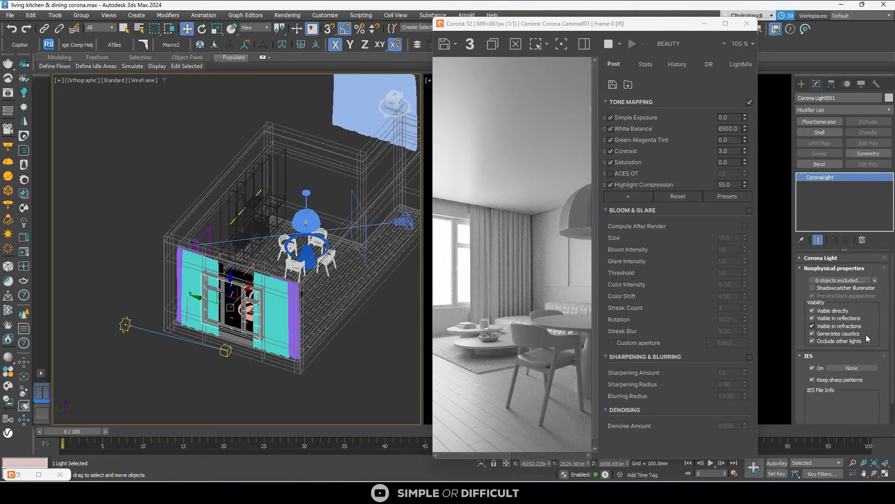
click(821, 313)
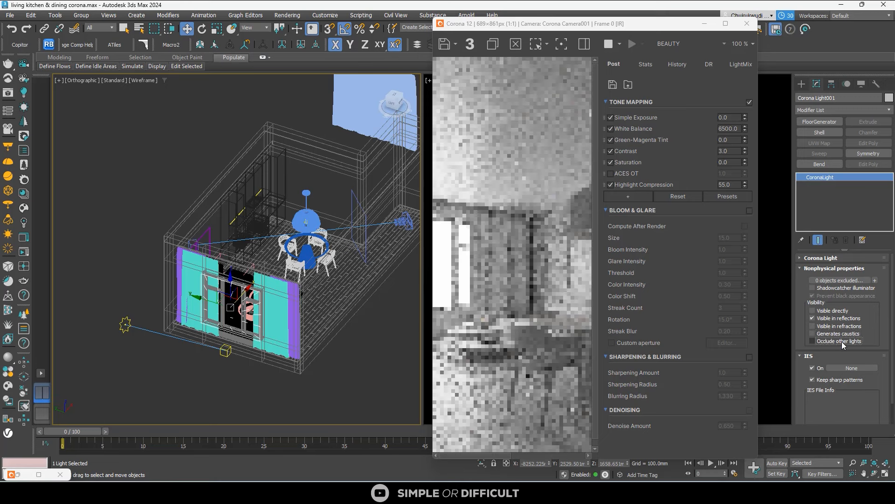
scroll(498, 207, down, 1)
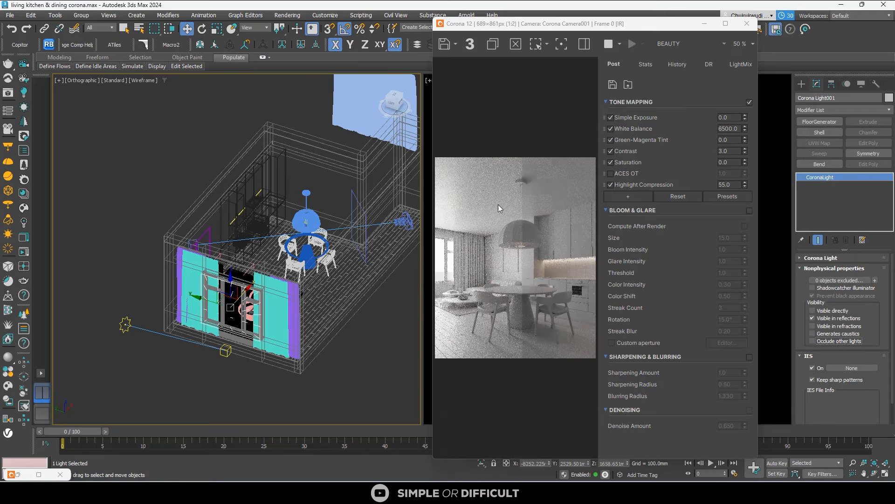
scroll(558, 322, up, 1)
scroll(549, 284, down, 1)
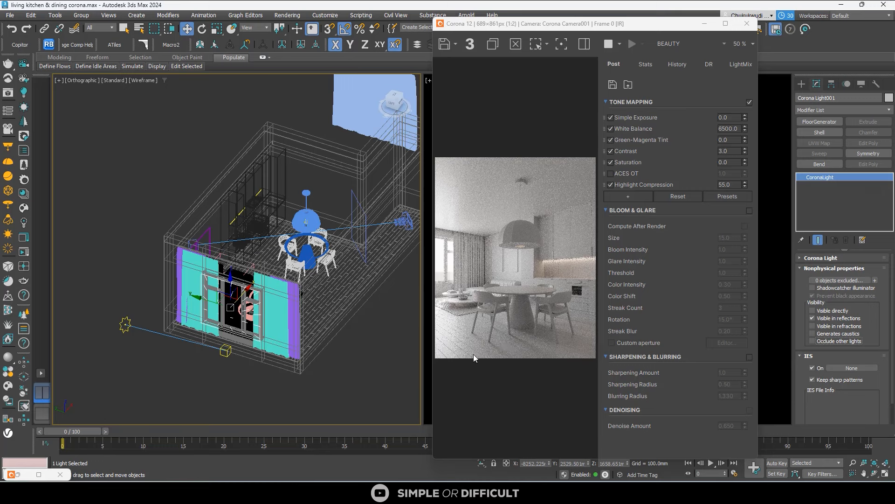
scroll(473, 354, up, 2)
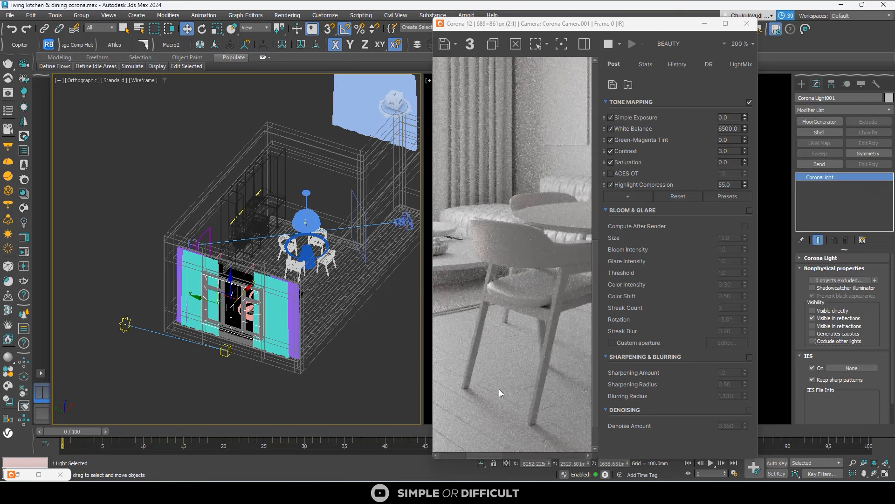
scroll(508, 369, down, 2)
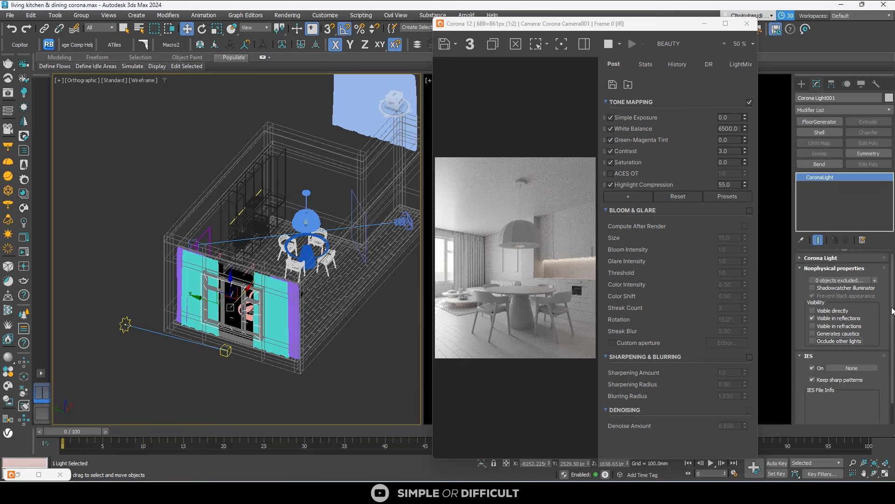
Step: Try the window light at an intensity of 10
click(820, 257)
click(822, 278)
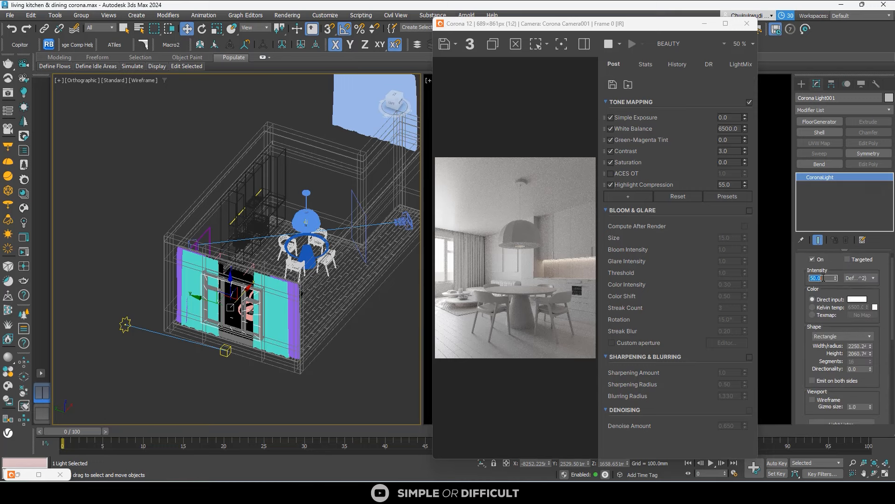
text(10)
key(Return)
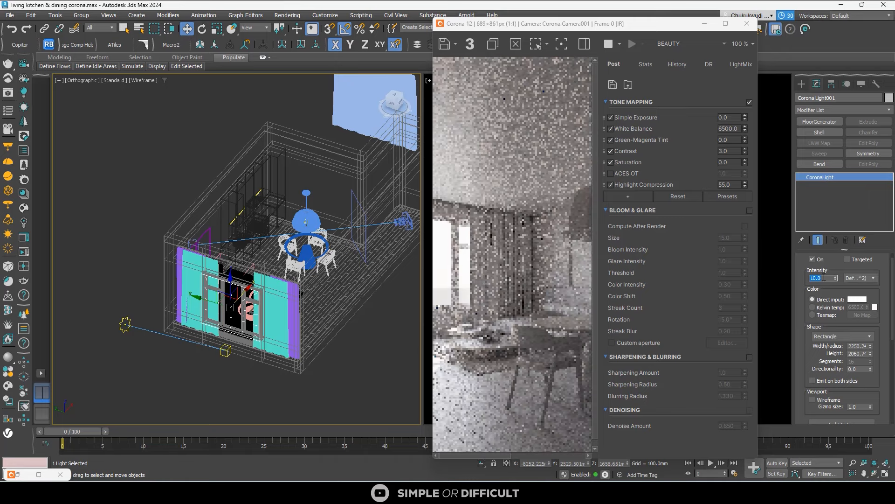
Step: Reposition the frame buffer away from the light's parameters and widen it until the whole portrait render fits at 100 %
click(725, 23)
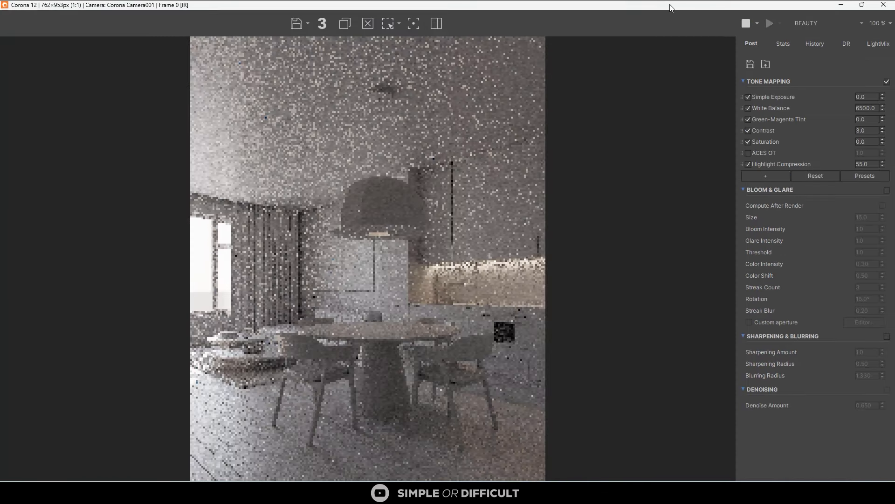
drag(670, 9, 276, 7)
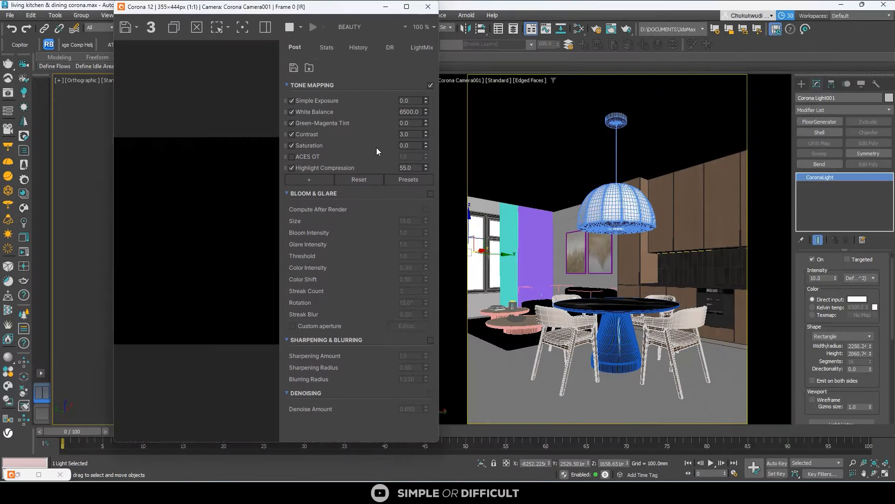
drag(439, 177, 601, 178)
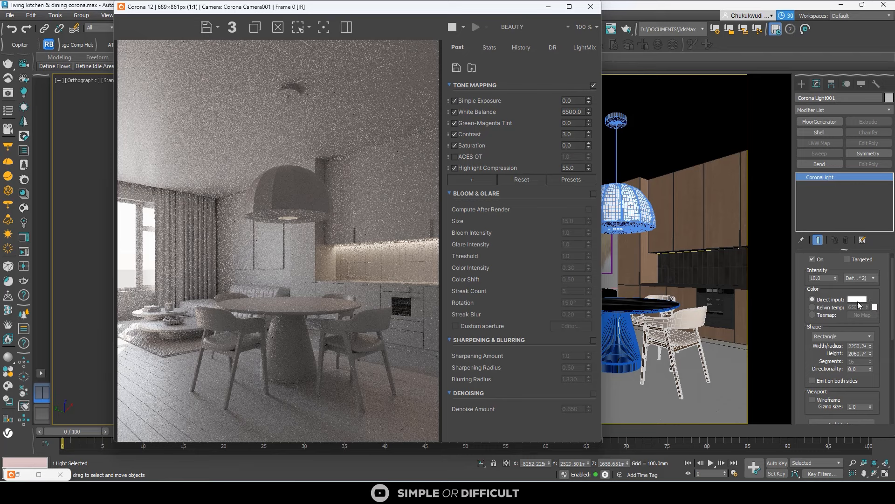
Step: Try the window light's intensity at 50 and 30, and settle on 25
click(828, 277)
text(50)
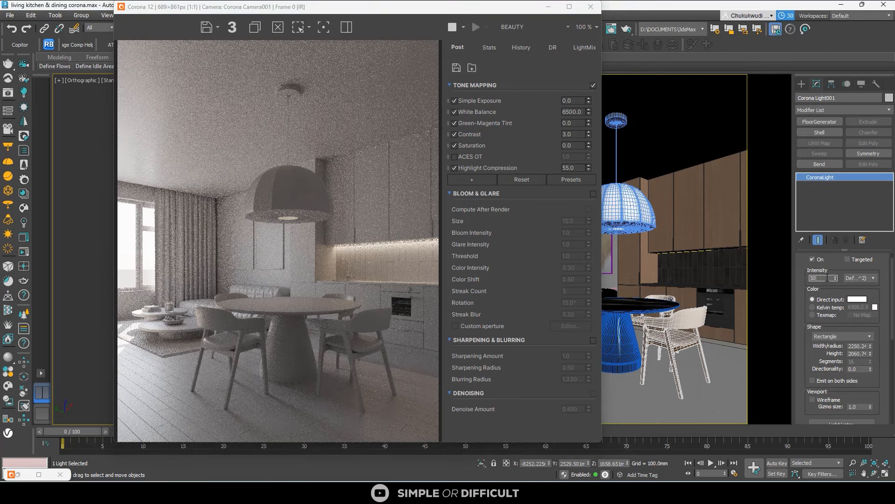
key(Return)
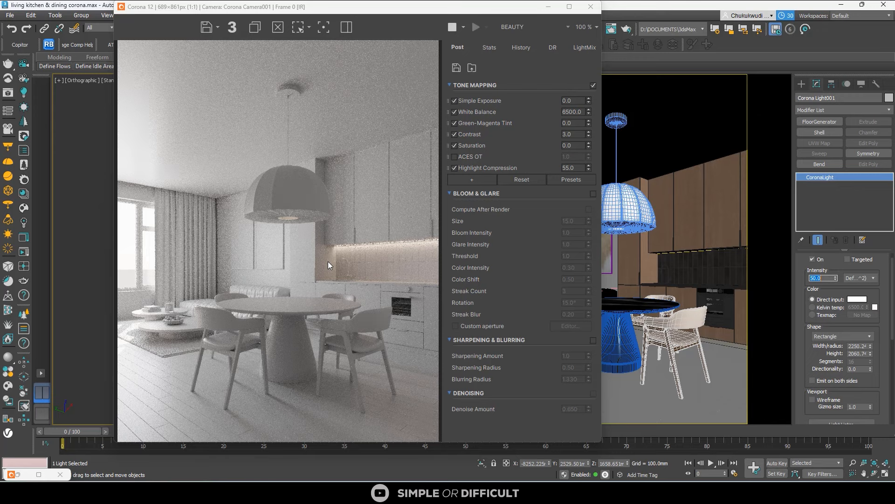
text(30)
key(Return)
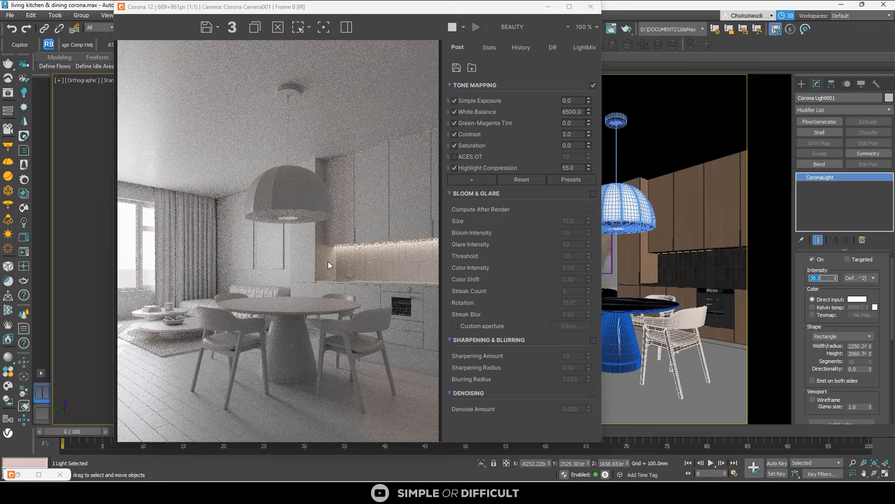
text(25)
key(Return)
Step: Switch the window light's color to Kelvin temperature, try 5500, and settle on 5800
click(827, 308)
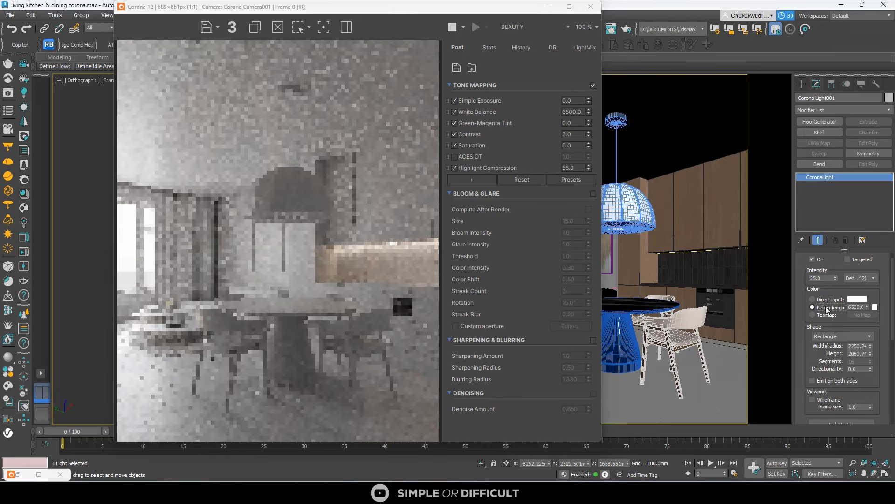
double_click(858, 307)
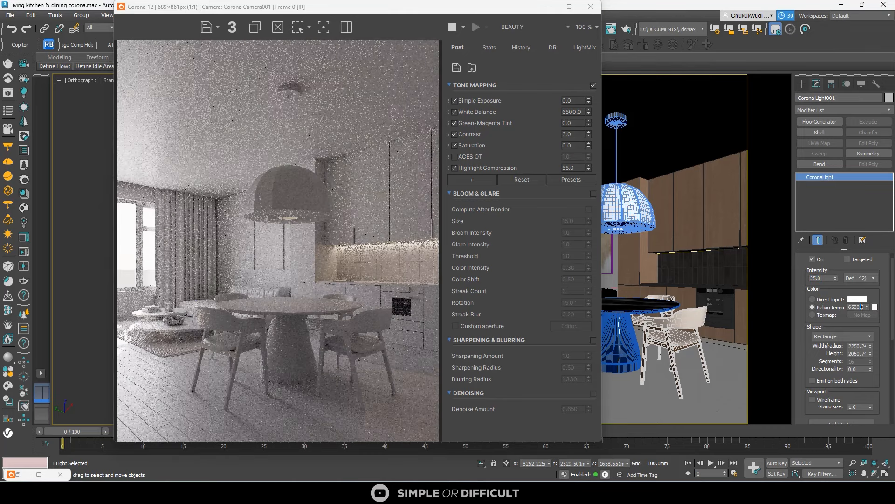
text(5500)
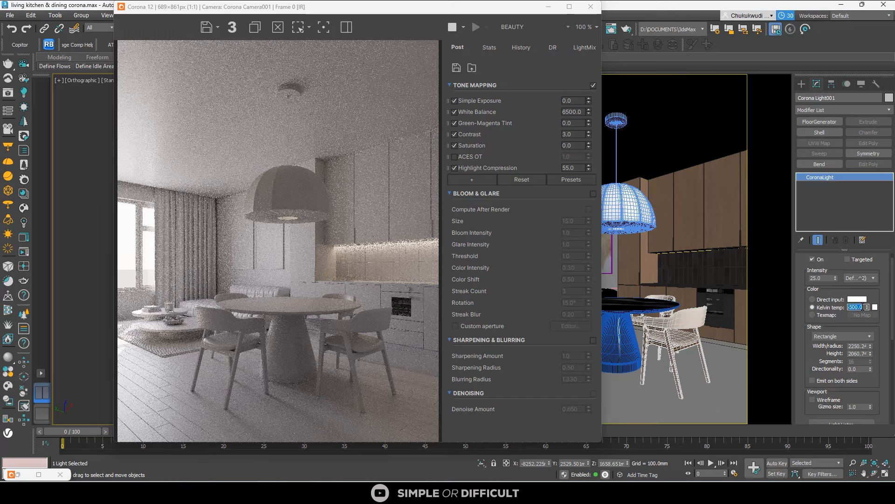
key(Return)
text(5800)
key(Return)
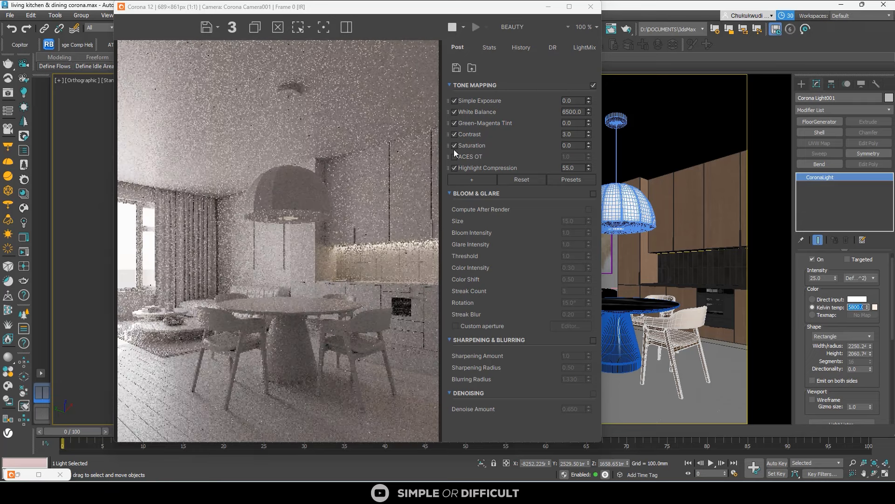
scroll(323, 259, down, 1)
scroll(323, 261, up, 1)
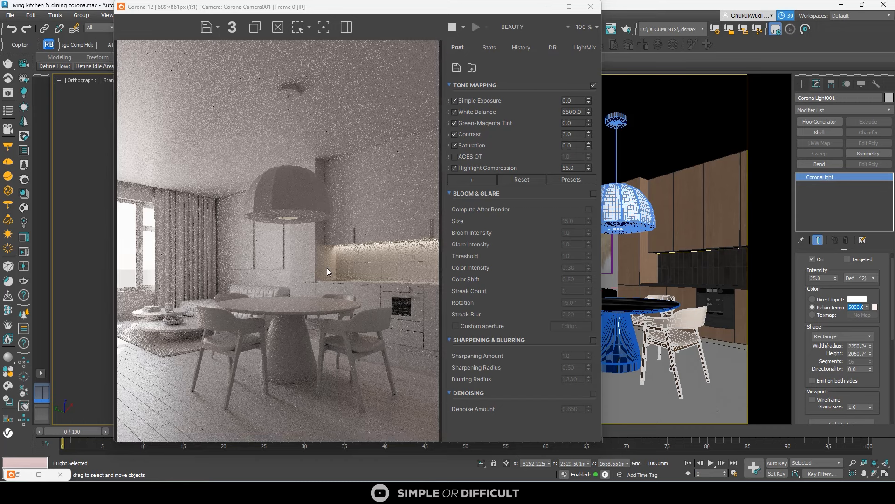
scroll(330, 284, down, 1)
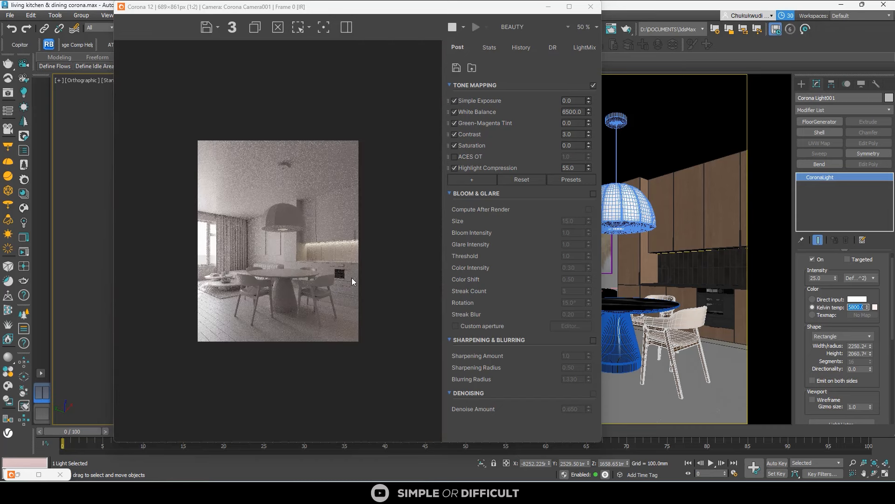
scroll(338, 279, up, 1)
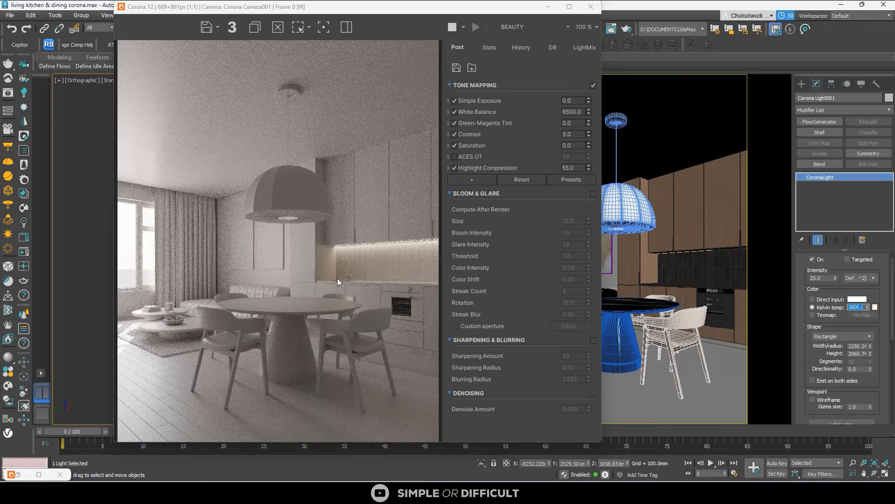
Step: Add a LUT operator to the tone mapping, enable it with Adanmq_Advantix_100, and set its opacity to 0.30
click(475, 179)
click(516, 373)
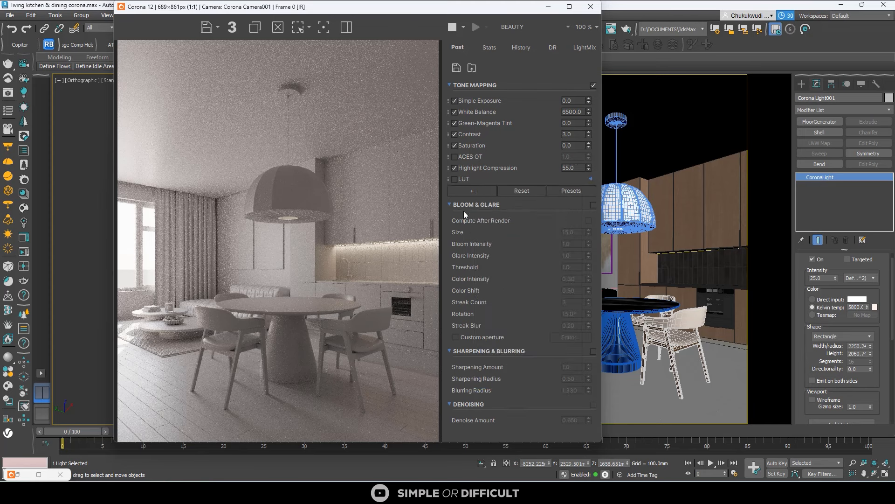
click(455, 180)
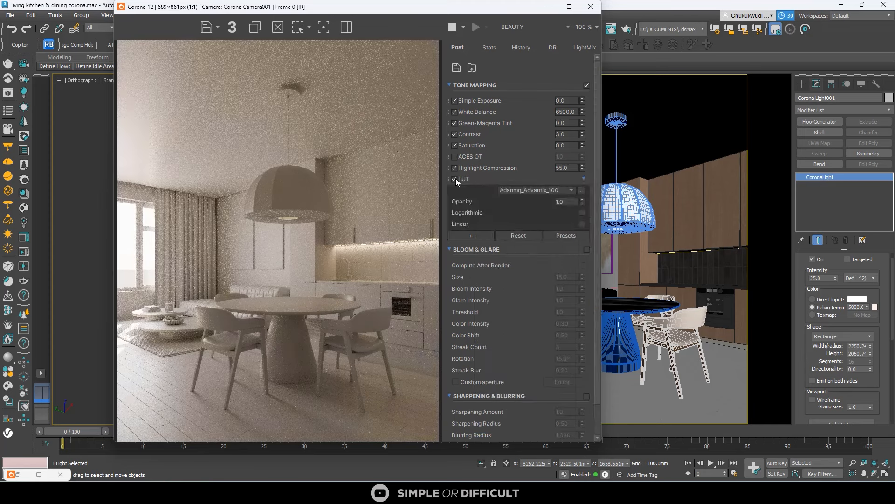
double_click(561, 201)
text(0.400.30)
key(Return)
click(583, 179)
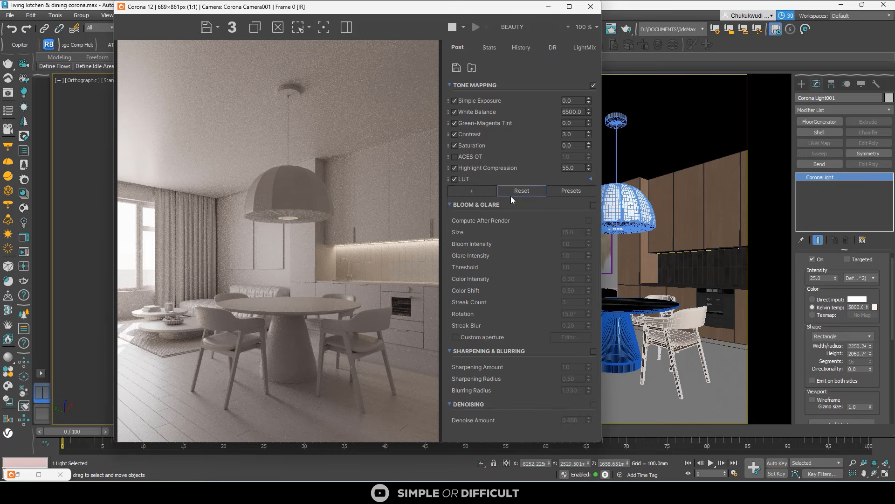
Step: Add a Filmic Mapping operator to the tone mapping and raise its Rich Shadows to about 0.532
click(487, 195)
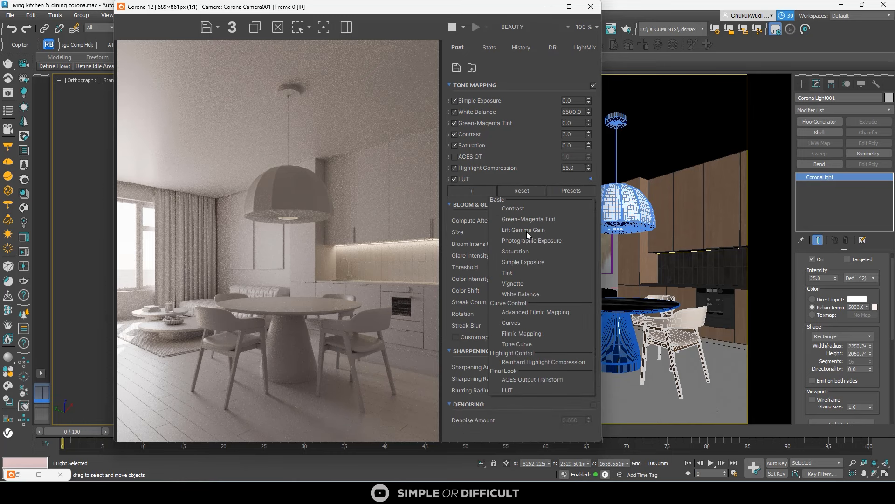
click(545, 332)
click(583, 189)
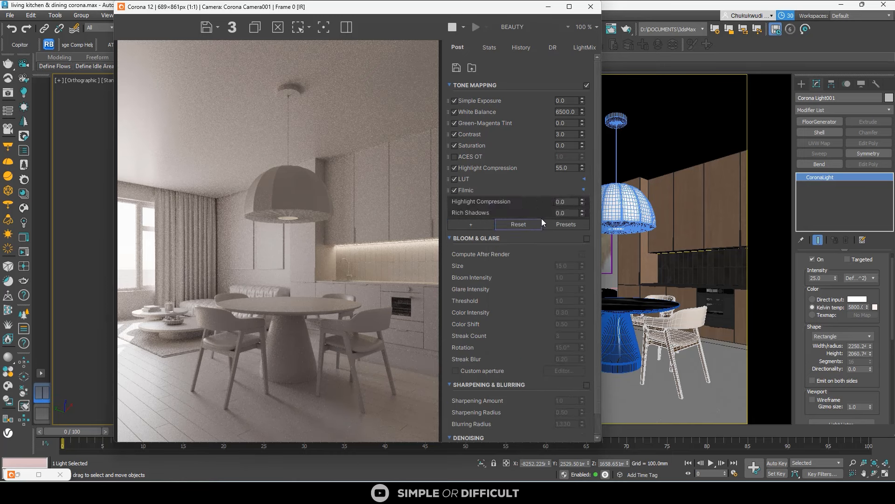
drag(582, 215, 594, 201)
Step: Examine the interactive render up close and as a whole to judge the Filmic shadows
scroll(313, 262, down, 1)
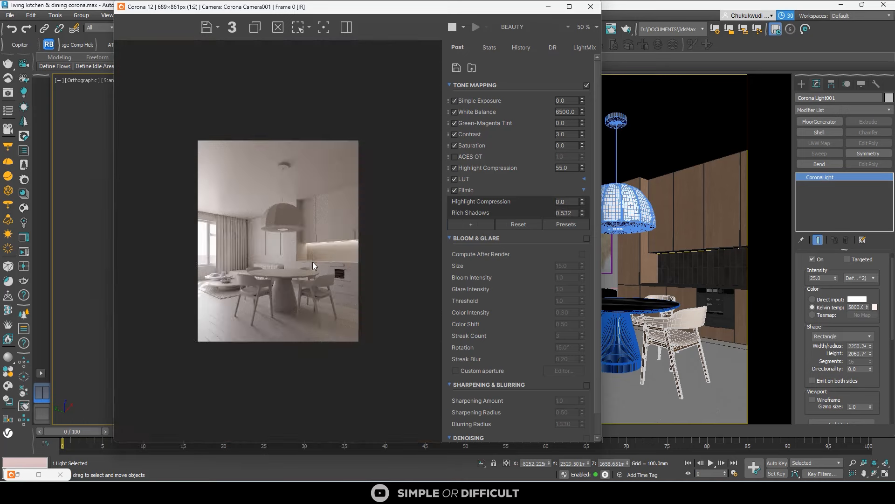
scroll(313, 261, up, 1)
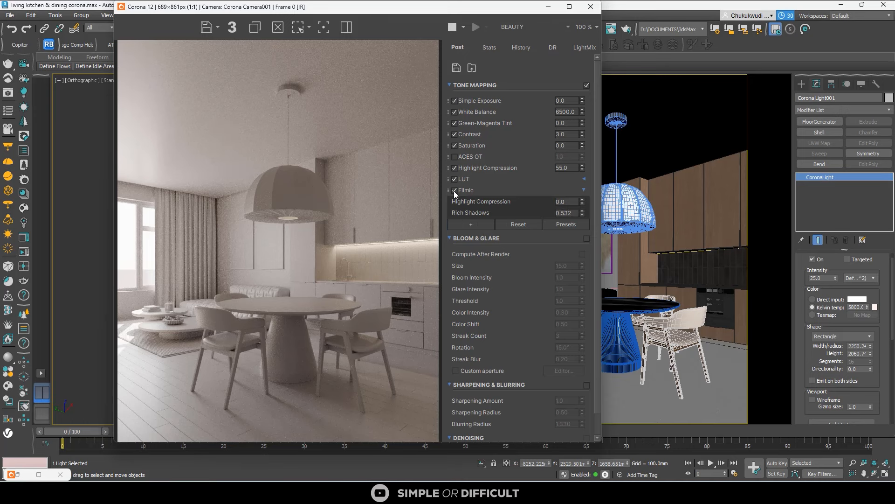
scroll(396, 315, up, 4)
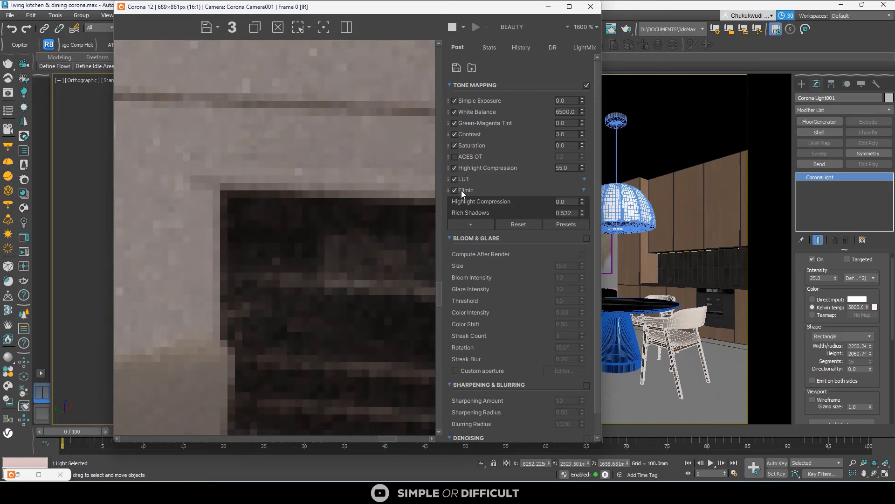
scroll(298, 206, down, 4)
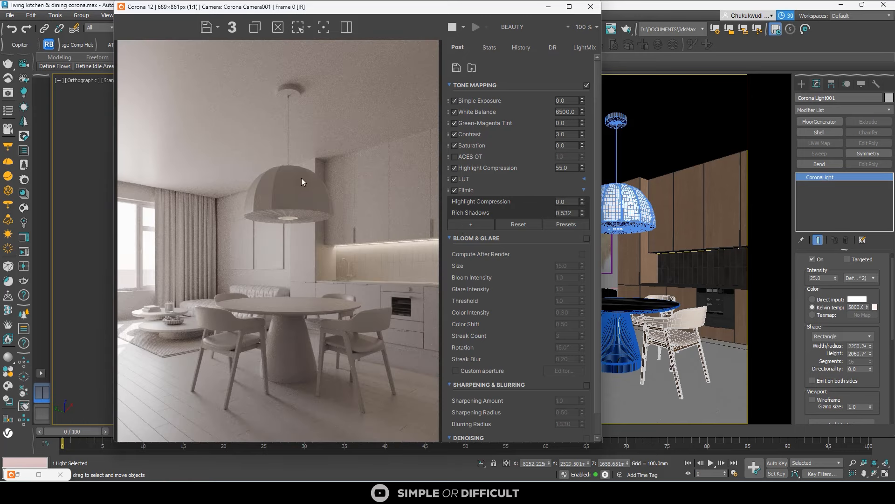
scroll(304, 179, down, 1)
scroll(304, 218, up, 1)
scroll(299, 261, down, 1)
scroll(315, 308, up, 1)
scroll(321, 215, down, 1)
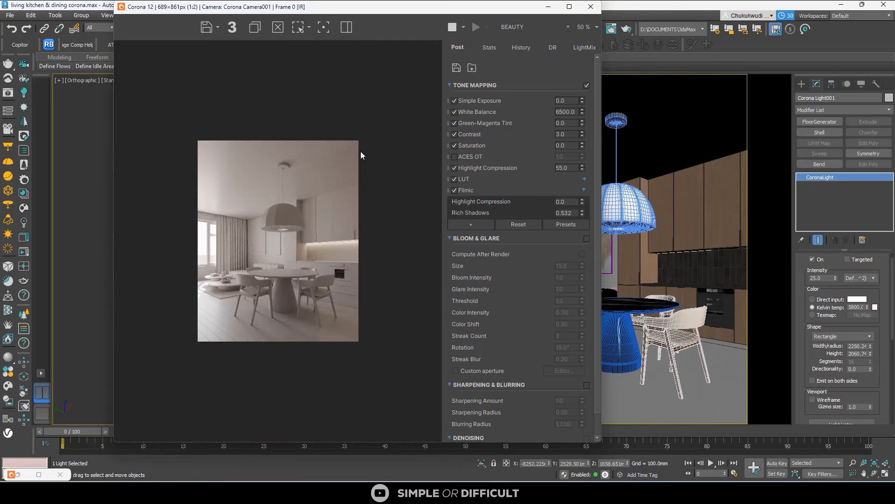
Step: Open the kitchen group and select the LED strip light under the wall cabinets inside it
drag(328, 6, 544, 83)
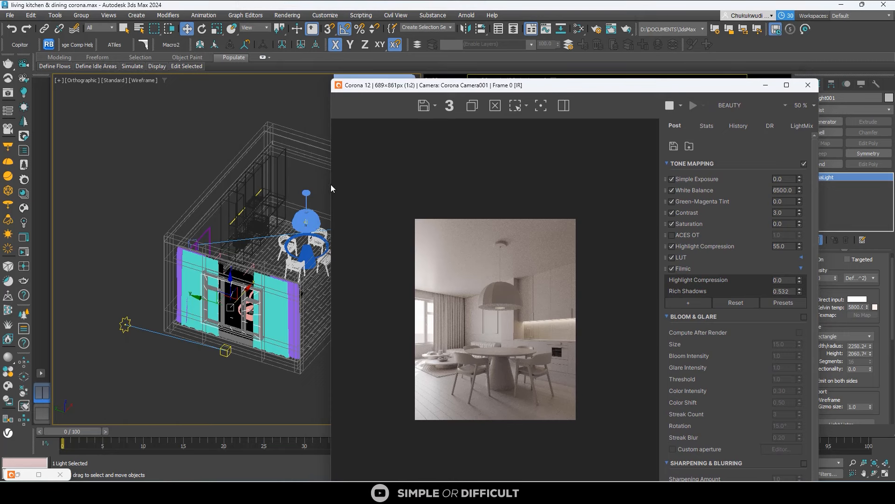
scroll(499, 267, up, 1)
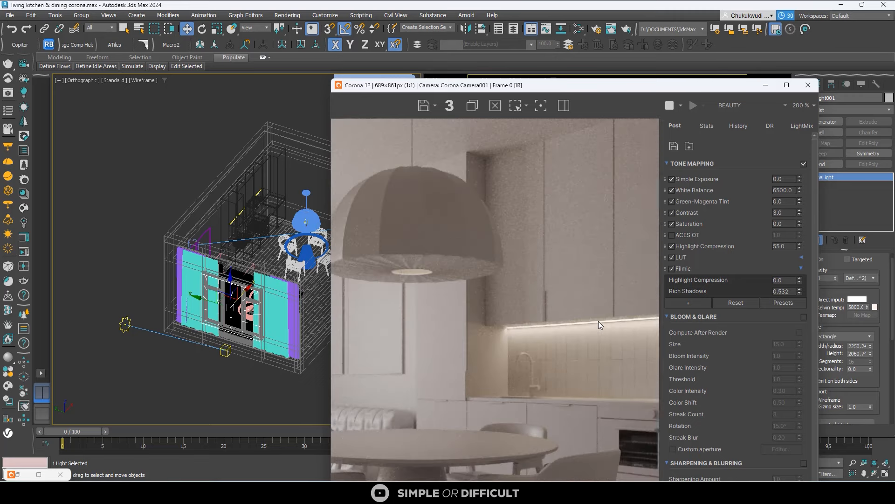
scroll(597, 321, up, 1)
scroll(591, 321, down, 1)
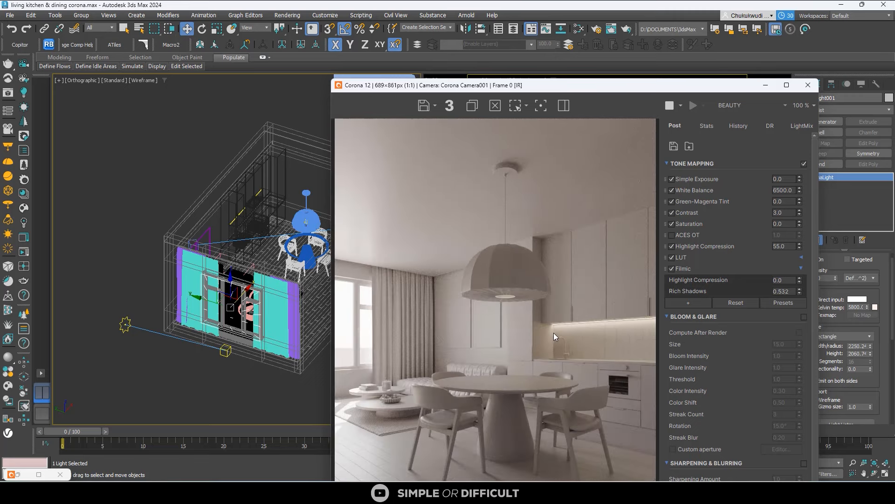
scroll(553, 332, down, 1)
scroll(266, 204, up, 3)
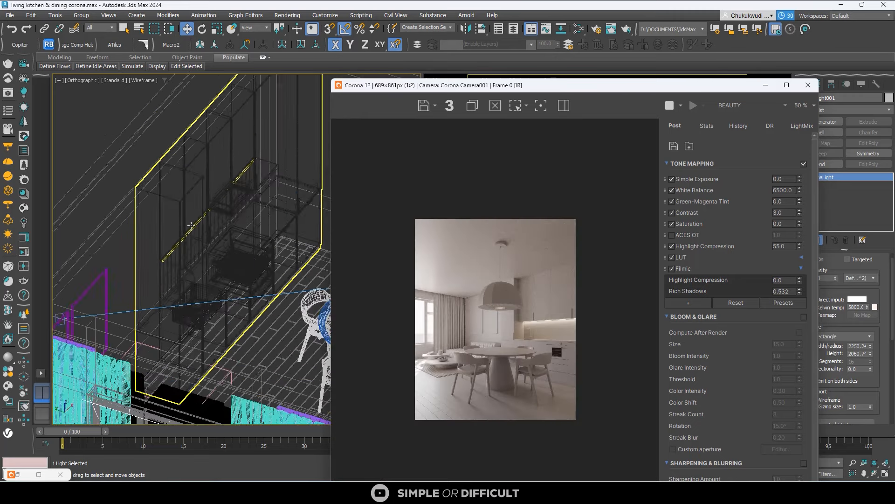
scroll(191, 226, up, 4)
click(195, 231)
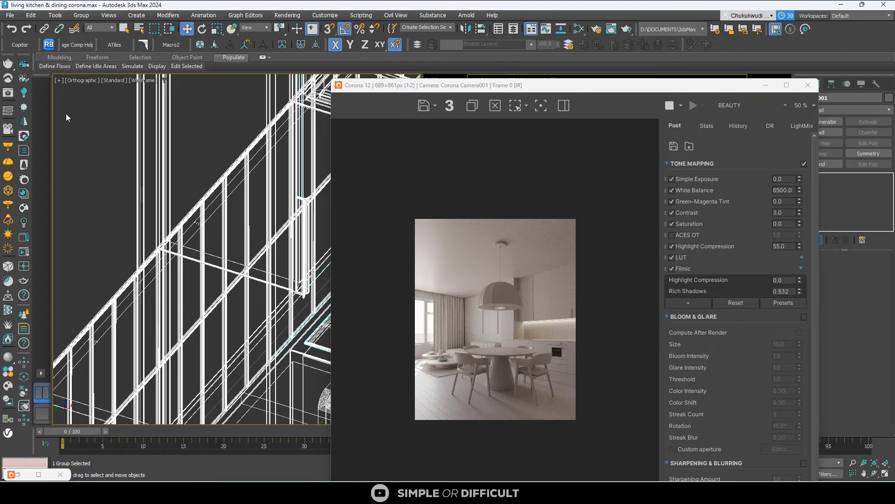
click(81, 15)
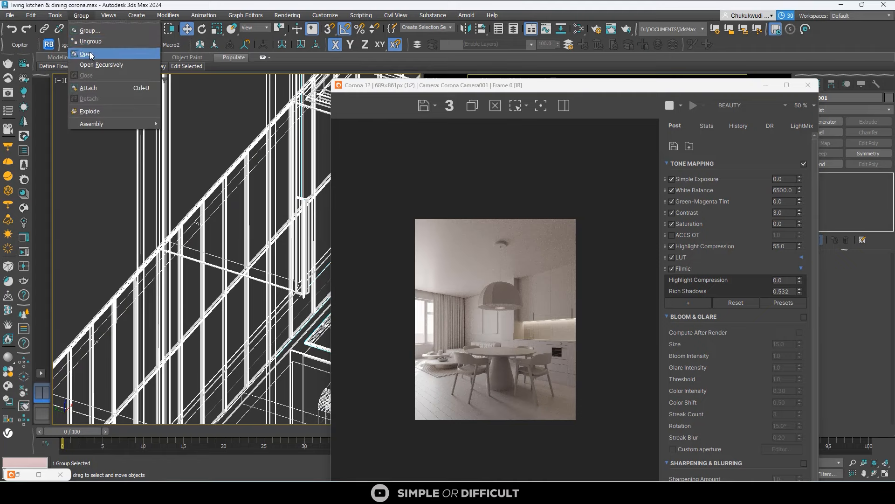
click(87, 54)
click(191, 234)
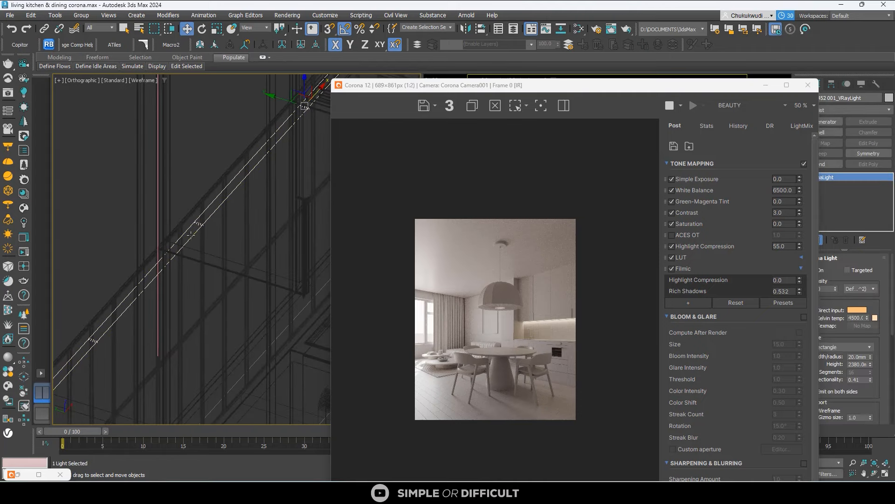
Step: Set the LED strip light's Kelvin temperature to 3600 and inspect its glow in the interactive render
double_click(855, 318)
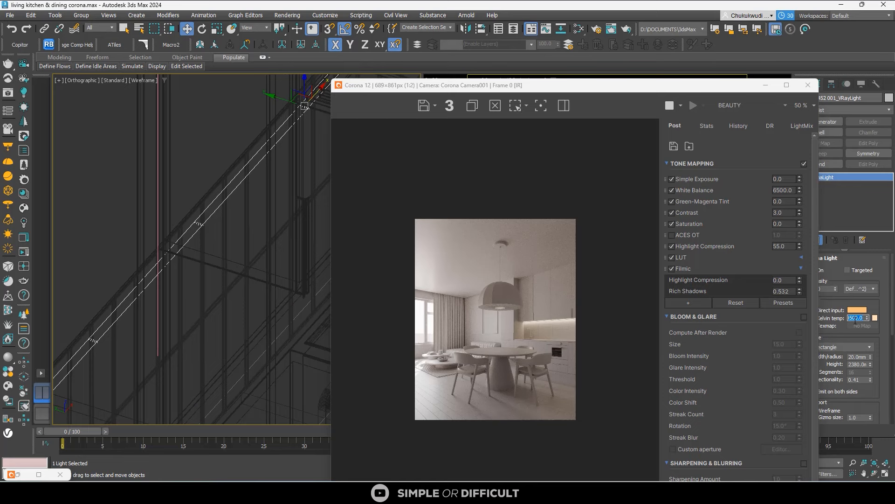
text(3600)
key(Return)
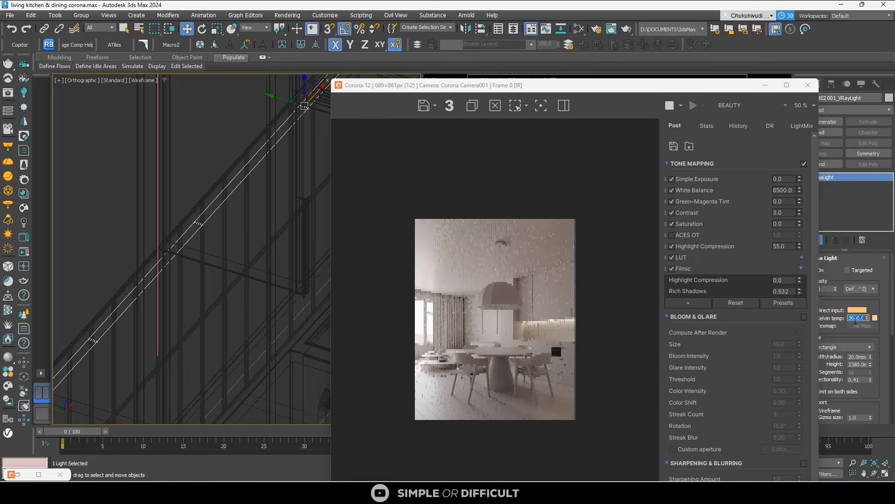
scroll(584, 320, up, 2)
scroll(587, 332, up, 1)
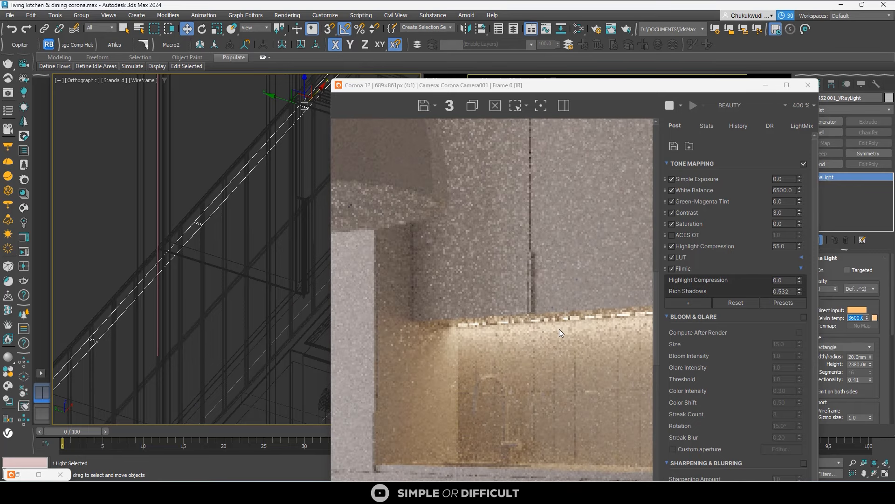
scroll(468, 309, down, 1)
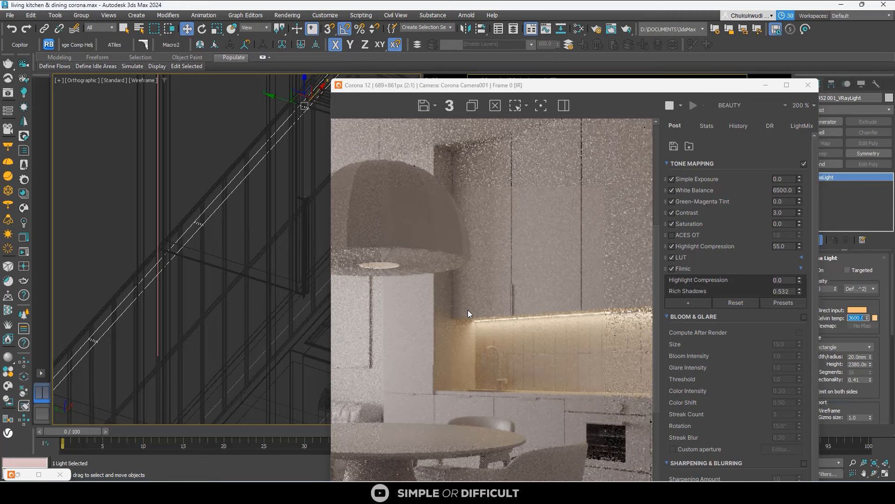
Step: Try a Kelvin temperature of 2500 on the LED strip light and inspect the backsplash glow up close and as a whole
text(2500)
key(Return)
scroll(468, 309, down, 1)
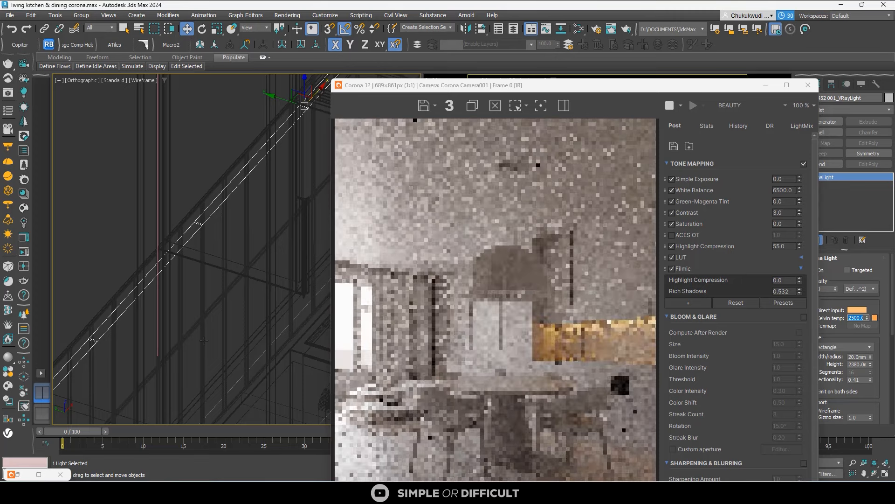
scroll(609, 326, up, 1)
scroll(548, 325, up, 1)
scroll(467, 296, down, 1)
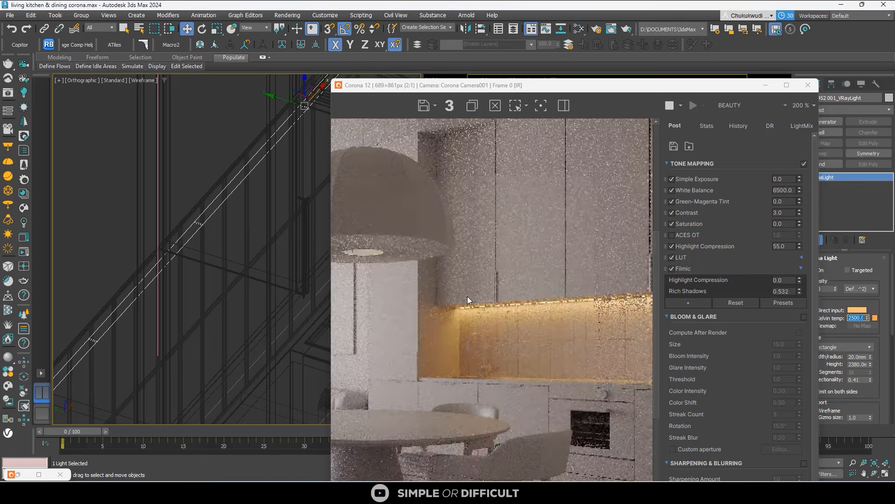
scroll(467, 296, down, 1)
scroll(466, 296, down, 1)
scroll(575, 342, up, 1)
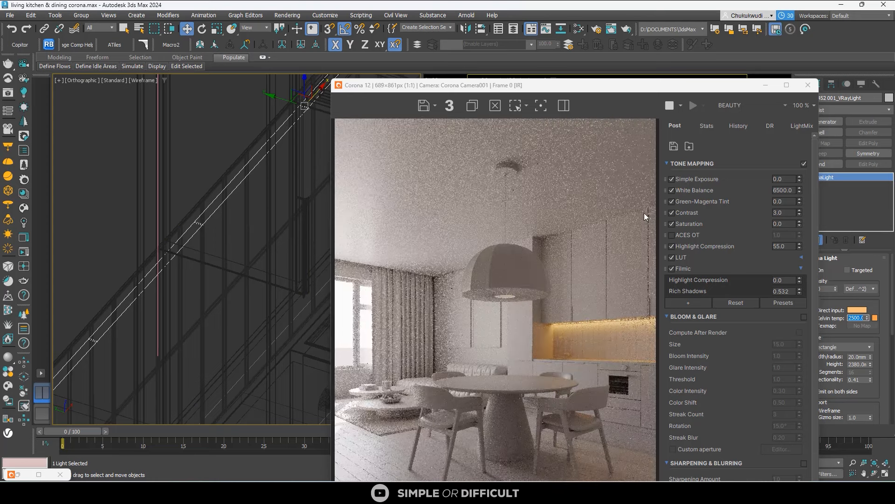
Step: Try a Kelvin temperature of 2800 on the LED strip light and inspect the result in the render
drag(700, 83, 411, 68)
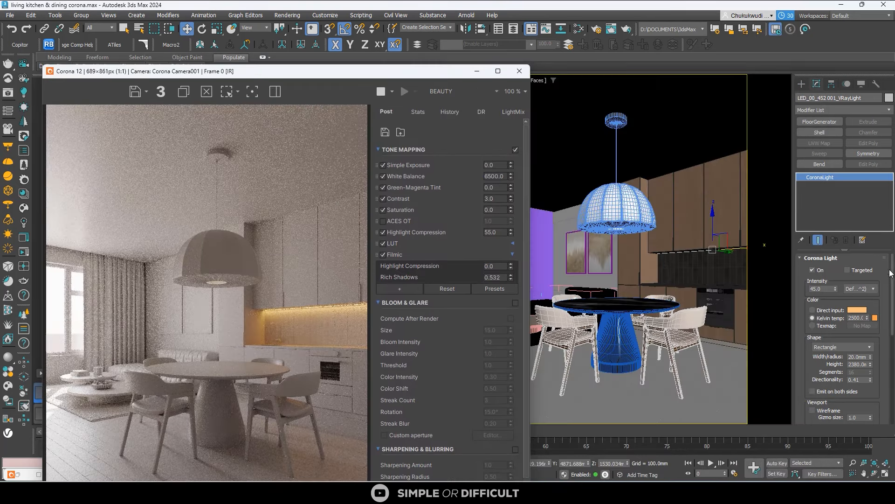
click(857, 318)
text(2)
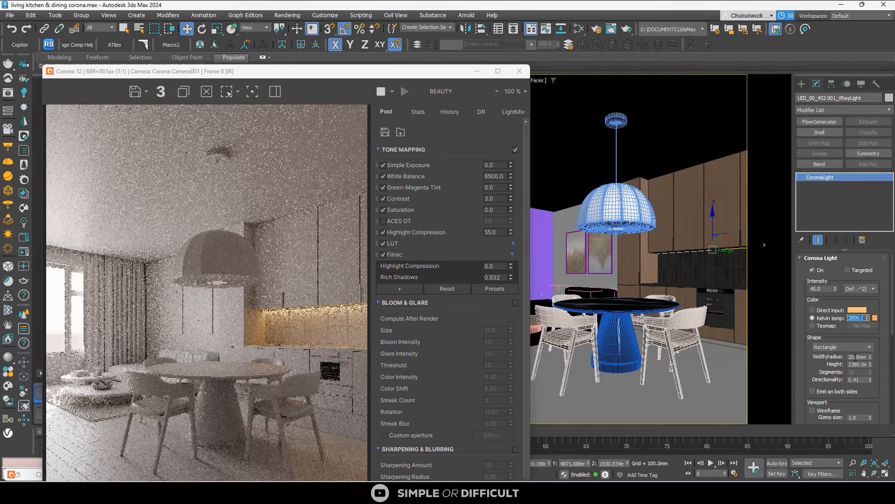
scroll(252, 313, up, 2)
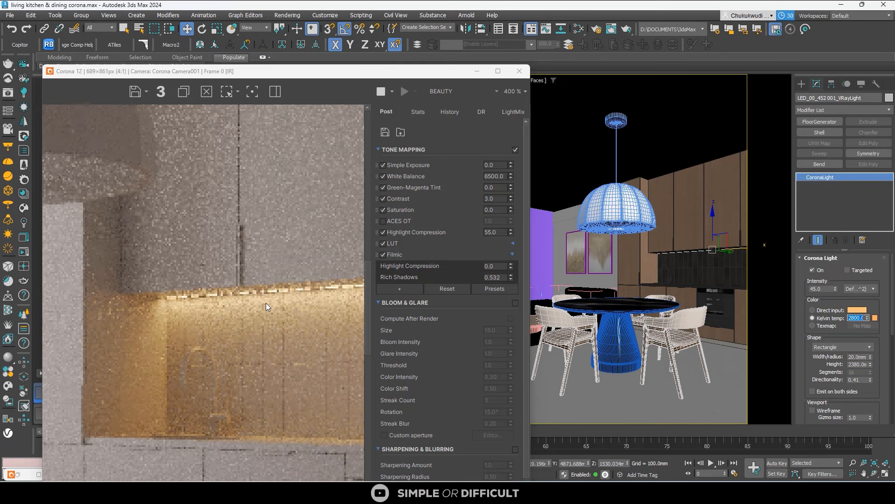
scroll(247, 297, down, 2)
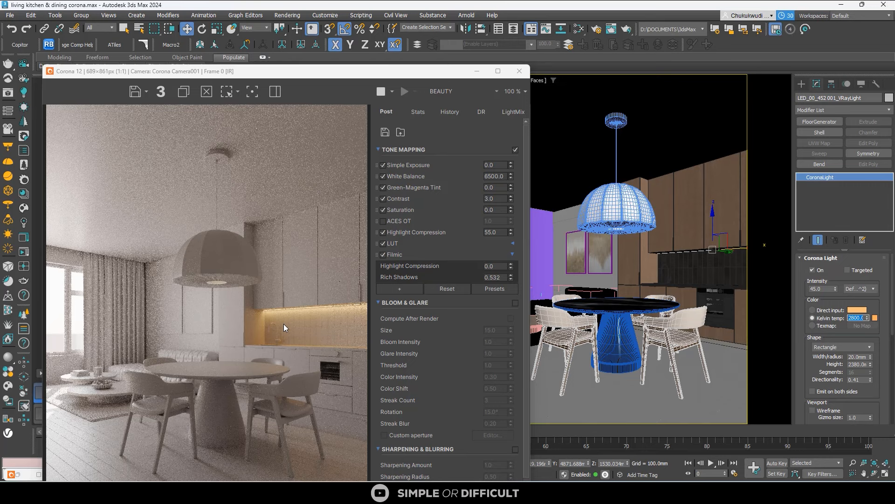
Step: Return the LED strip light's Kelvin temperature to 3600 and check the kitchen in the interactive render
text(3600)
key(Return)
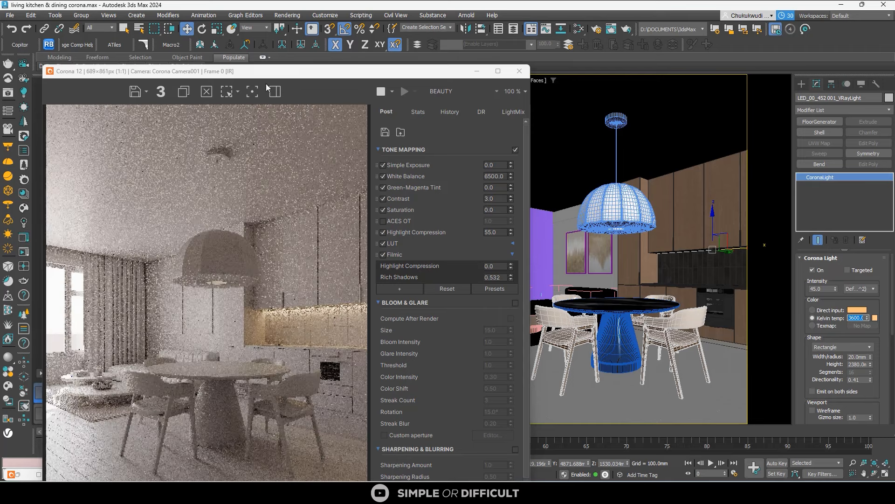
drag(261, 71, 263, 12)
scroll(289, 280, up, 2)
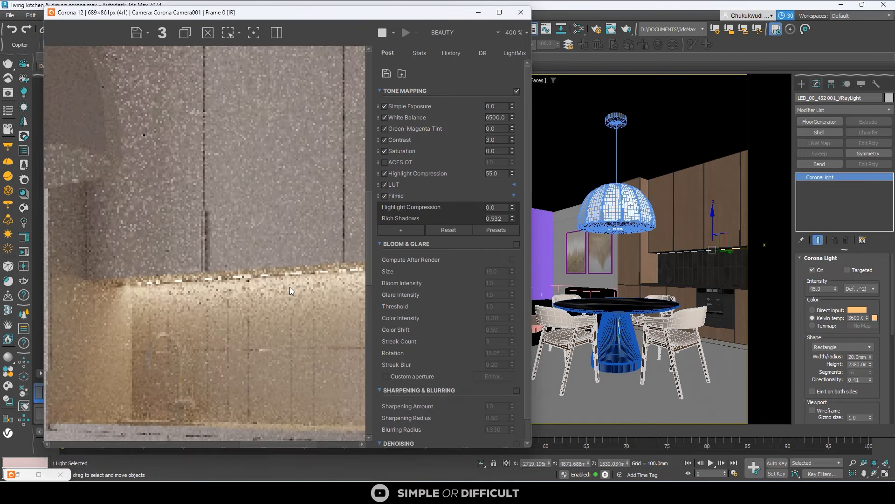
scroll(289, 288, down, 2)
scroll(290, 290, down, 1)
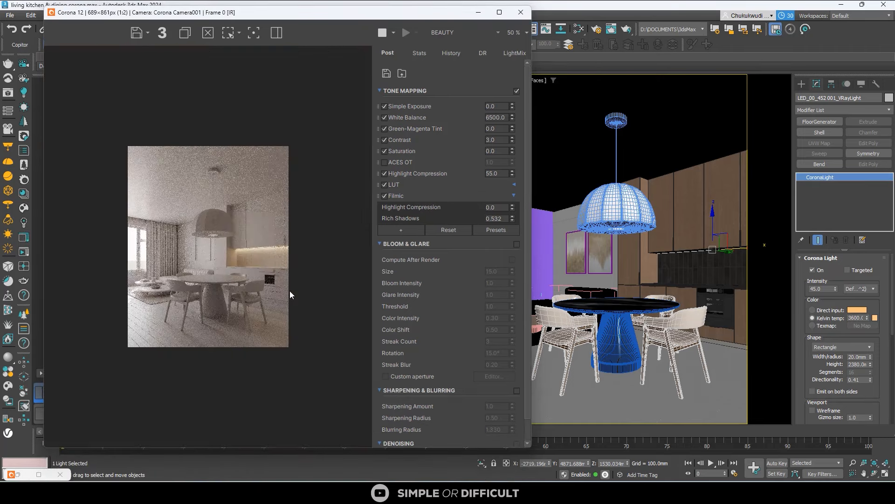
scroll(290, 290, up, 1)
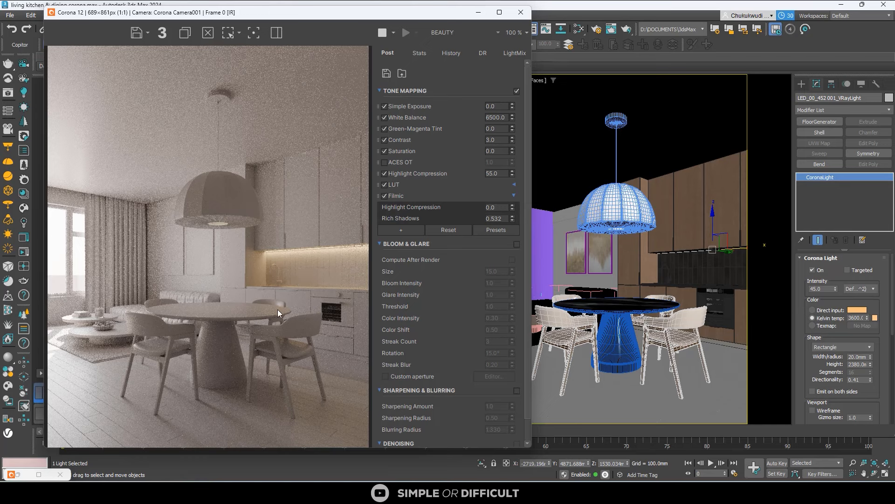
Step: Enable Bloom & Glare and inspect its effect around the window and the LED strip
click(516, 244)
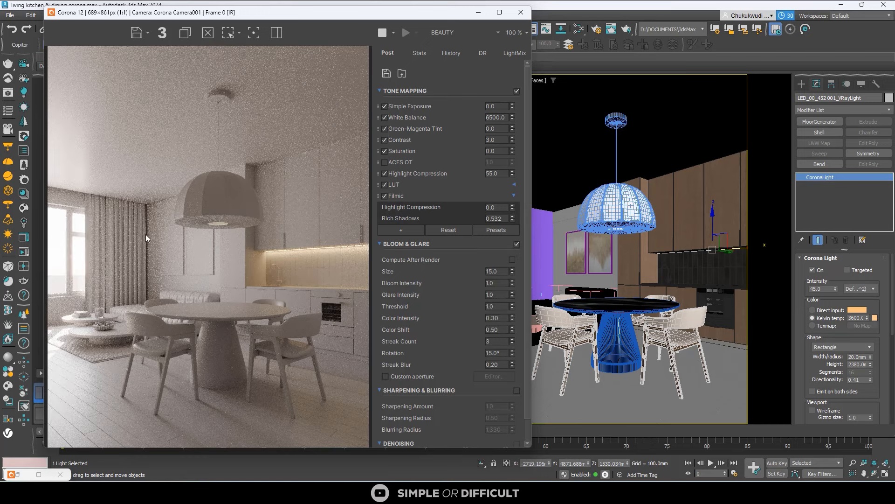
scroll(78, 233, up, 3)
scroll(84, 224, down, 3)
scroll(321, 261, up, 1)
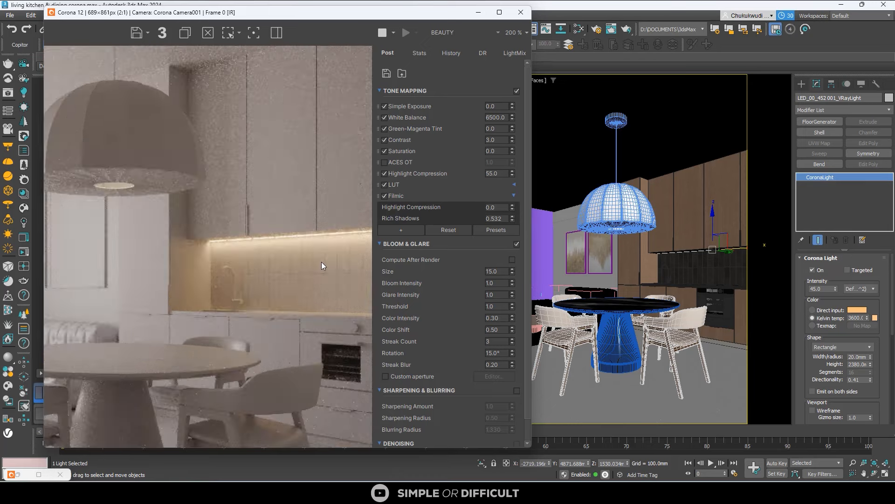
scroll(295, 234, down, 2)
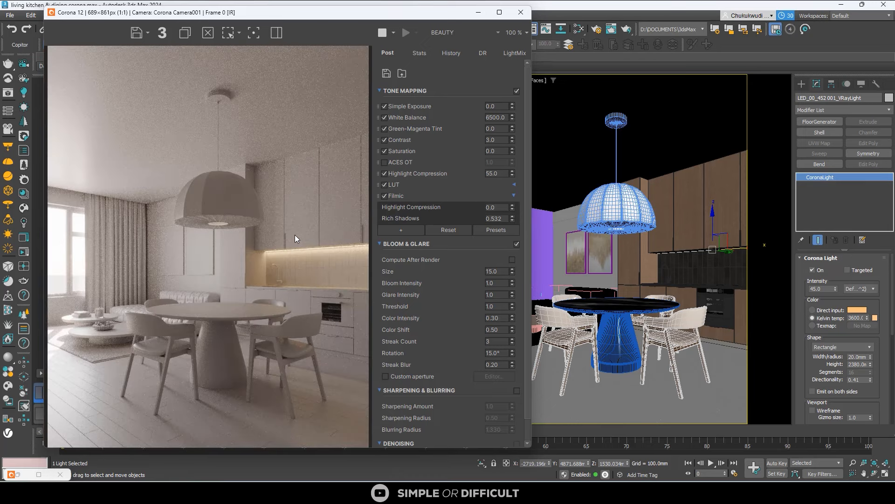
Step: Reduce the Bloom & Glare size to about 11.521 and set the bloom intensity to 0.70
drag(512, 273, 514, 296)
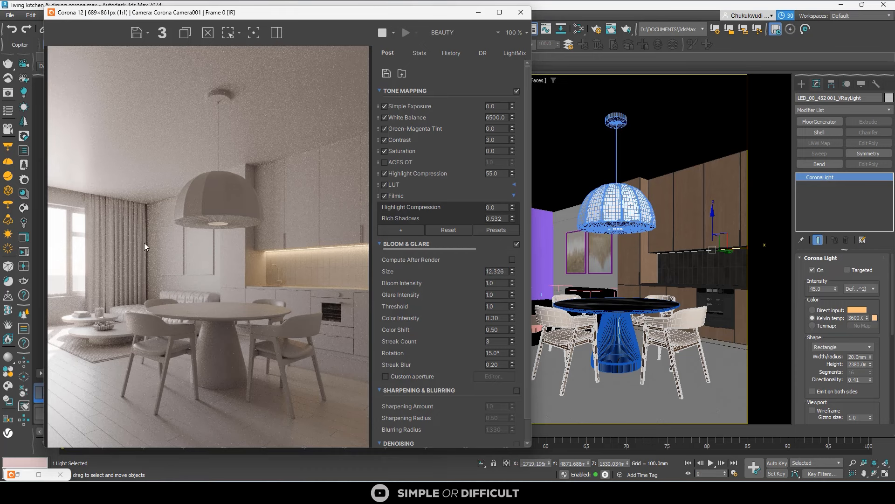
scroll(64, 228, up, 2)
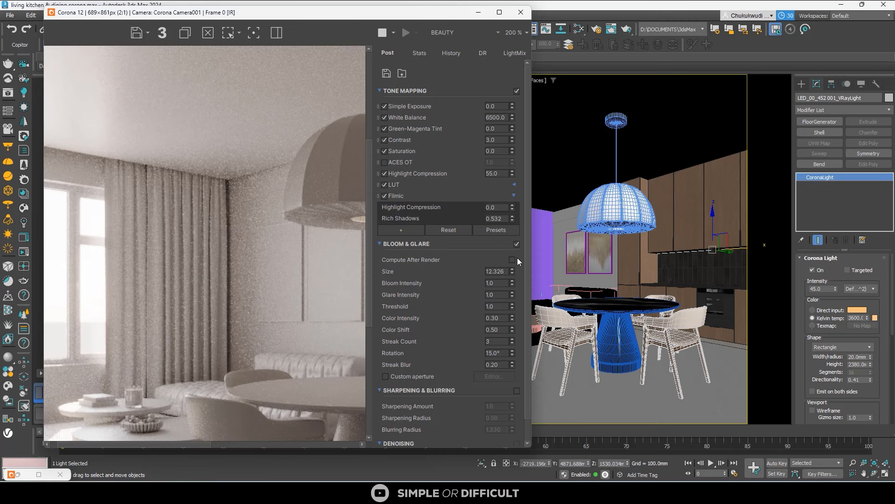
drag(515, 272, 515, 284)
double_click(504, 284)
text(0.7)
key(Return)
scroll(217, 206, down, 1)
scroll(127, 253, up, 1)
scroll(139, 255, down, 1)
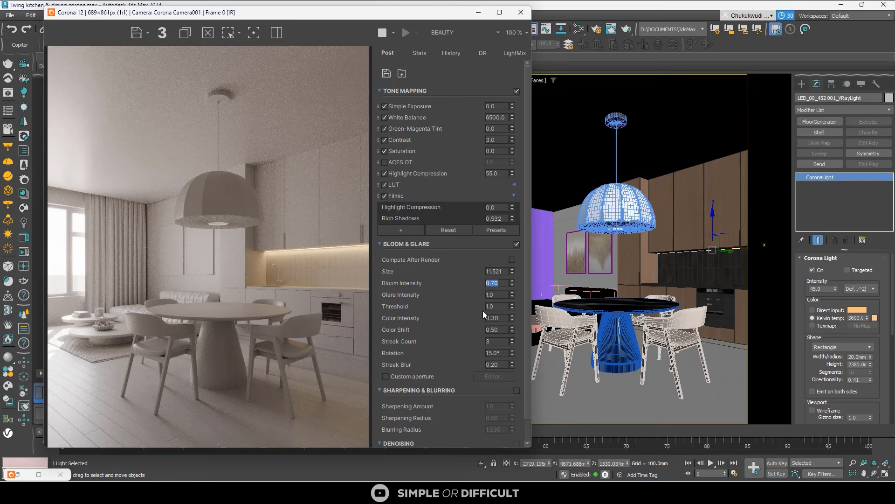
Step: Set both the glare intensity and the Bloom & Glare threshold to 0.70
click(500, 294)
text(.7)
key(Return)
double_click(498, 307)
text(.7)
key(Return)
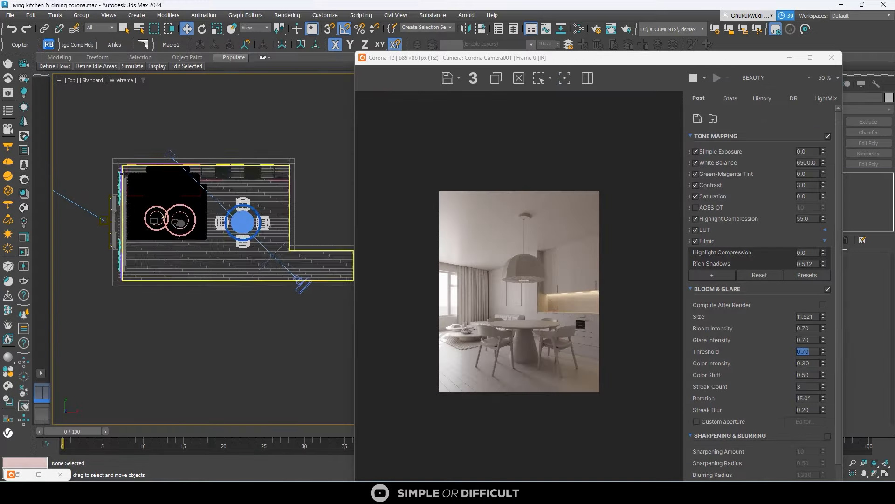
Step: Stop the interactive render and minimize its window to clear the viewports for a new CoronaLight
scroll(126, 154, up, 5)
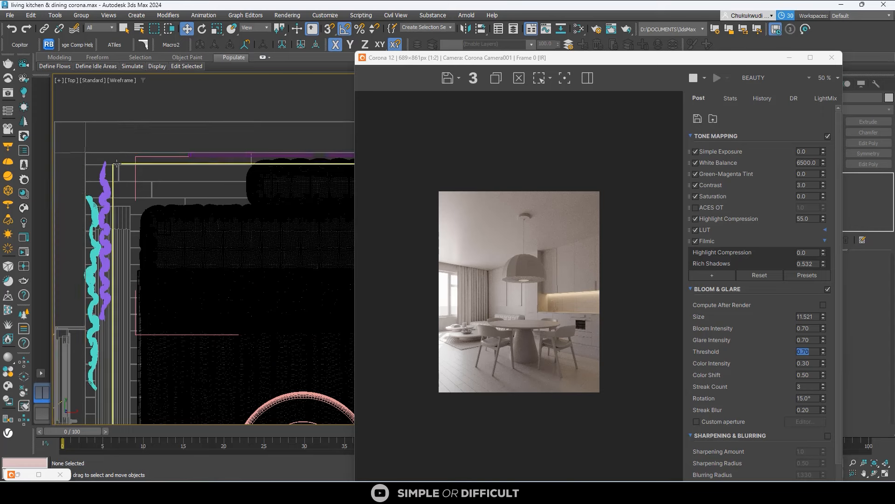
scroll(126, 153, down, 5)
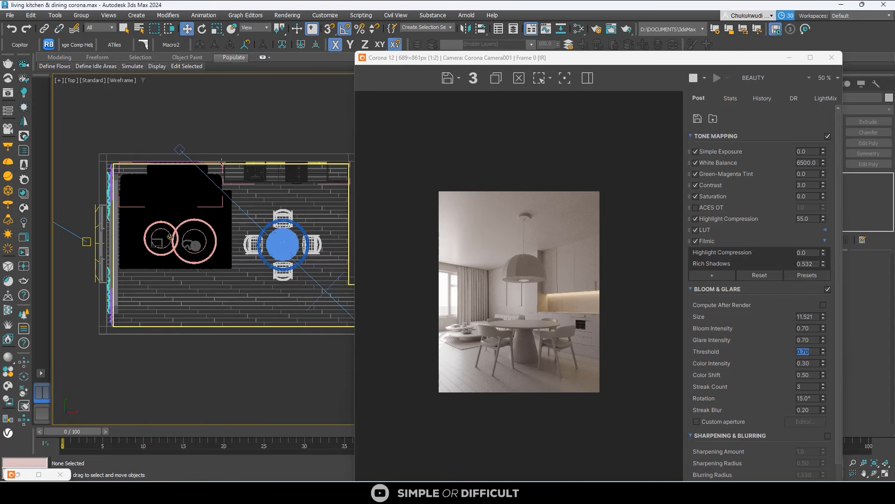
scroll(222, 162, up, 2)
scroll(201, 167, down, 2)
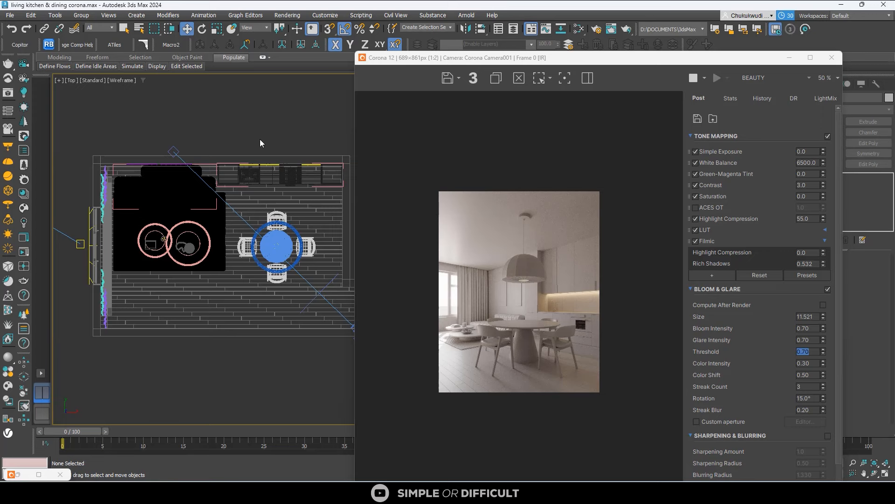
drag(607, 59, 519, 47)
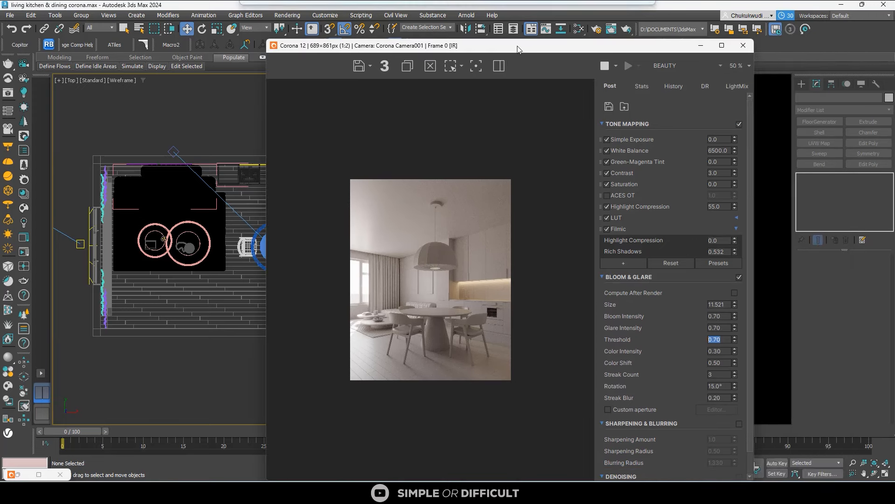
click(800, 85)
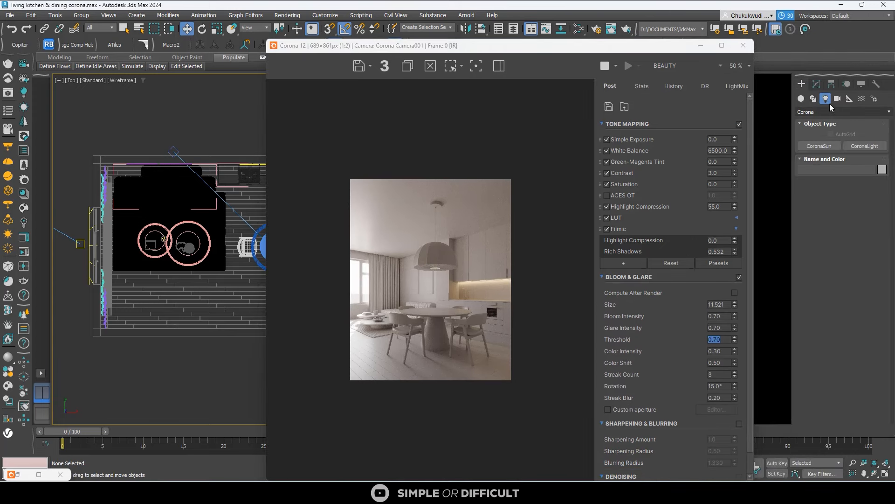
click(860, 147)
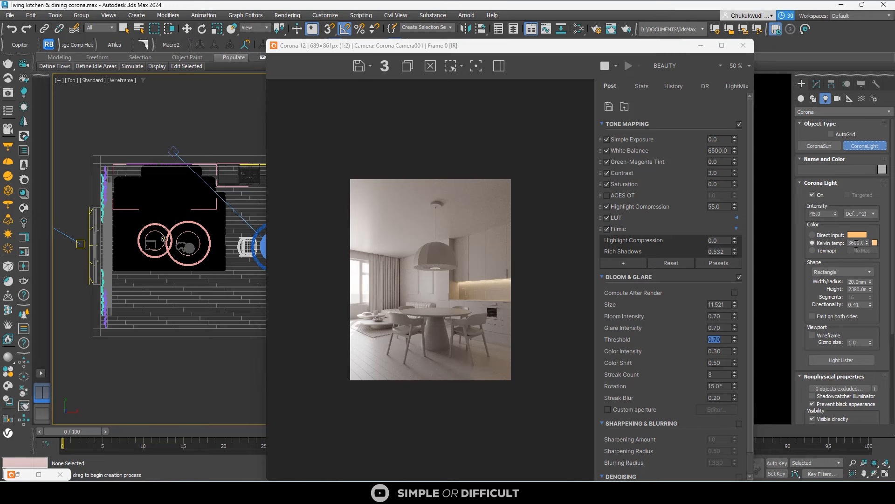
scroll(97, 171, up, 2)
middle_drag(128, 157, 142, 67)
scroll(157, 119, down, 1)
middle_drag(157, 119, 179, 156)
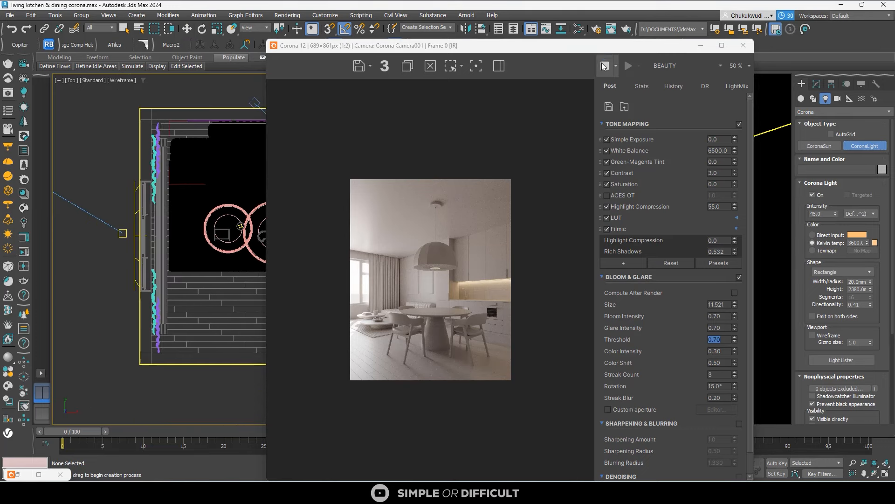
click(604, 66)
click(700, 45)
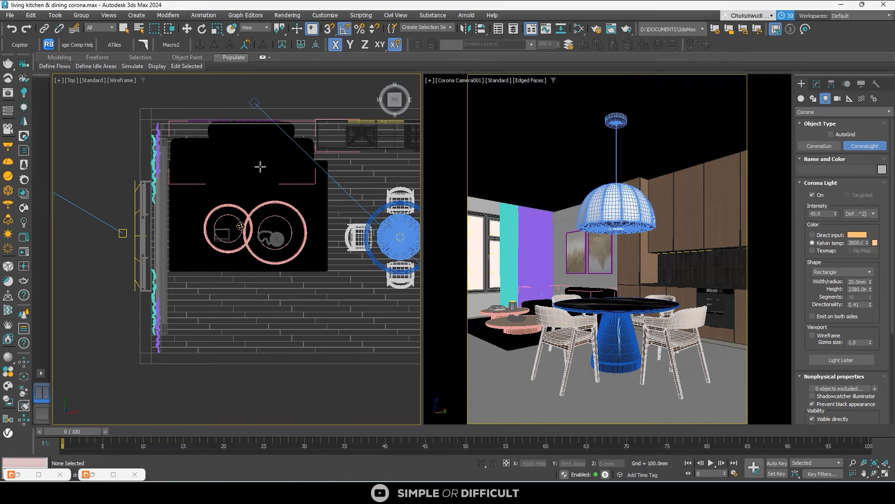
Step: Draw a rectangular Corona light about 87 mm wide and 4806 mm long over the window curtains in the maximized Top view
key(alt+w)
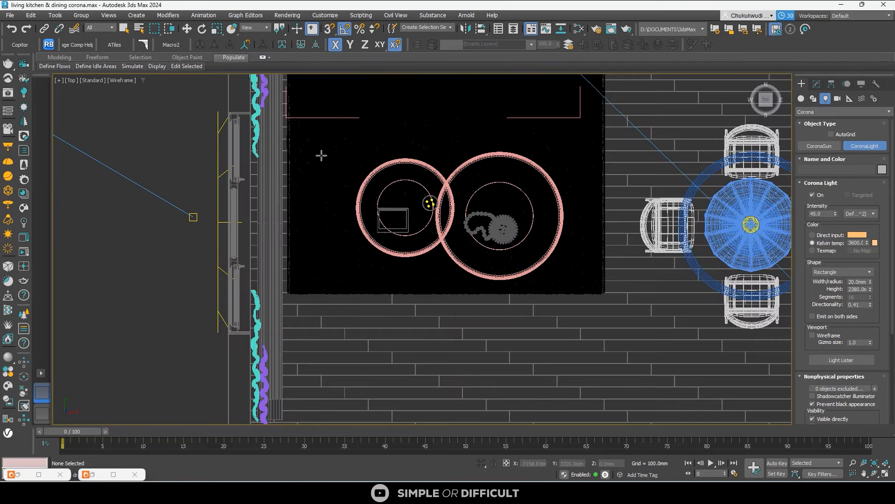
scroll(435, 204, down, 2)
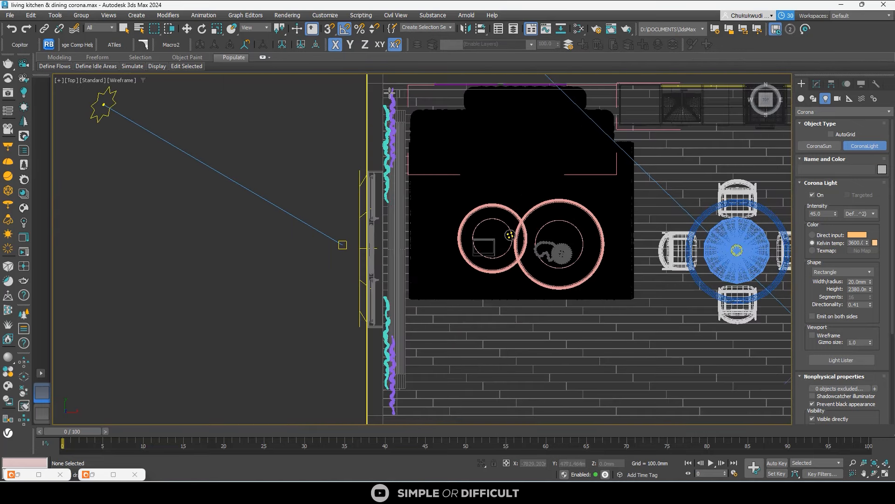
drag(389, 86, 395, 420)
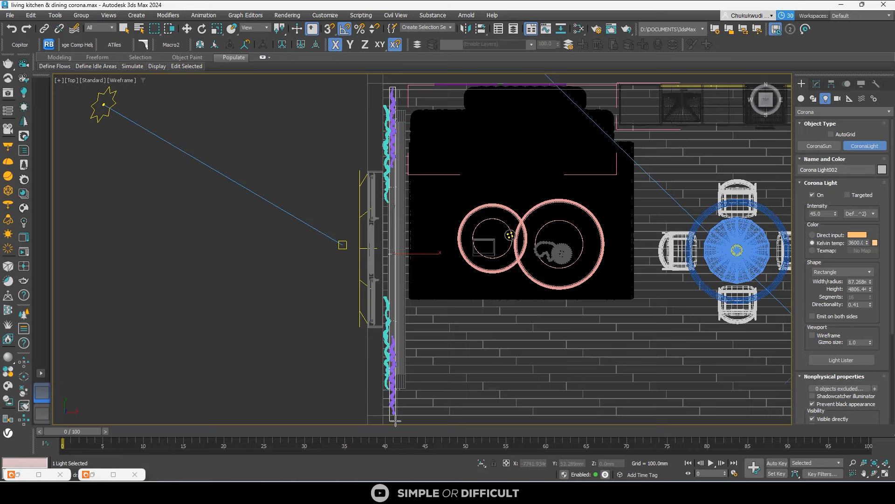
scroll(401, 340, down, 2)
alt+middle_drag(402, 338, 443, 275)
scroll(443, 275, down, 4)
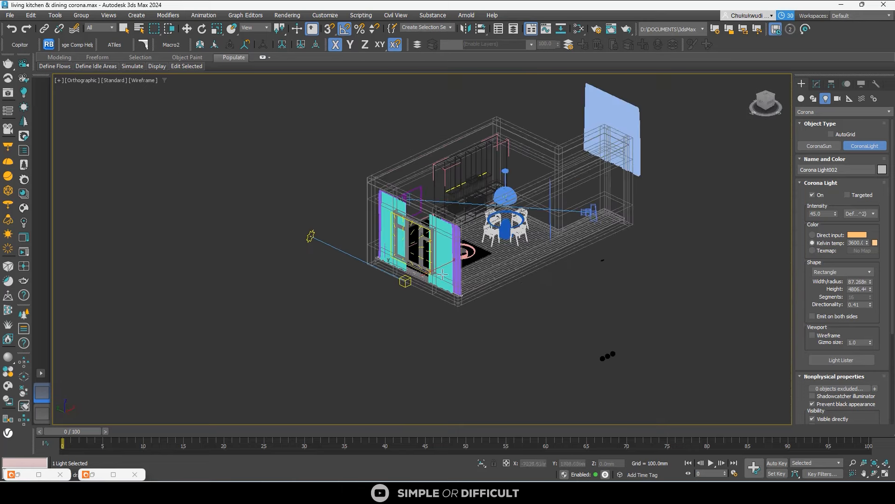
Step: Raise the new light in the Front view to just above the curtain tops, at about Z 3177 mm
click(187, 29)
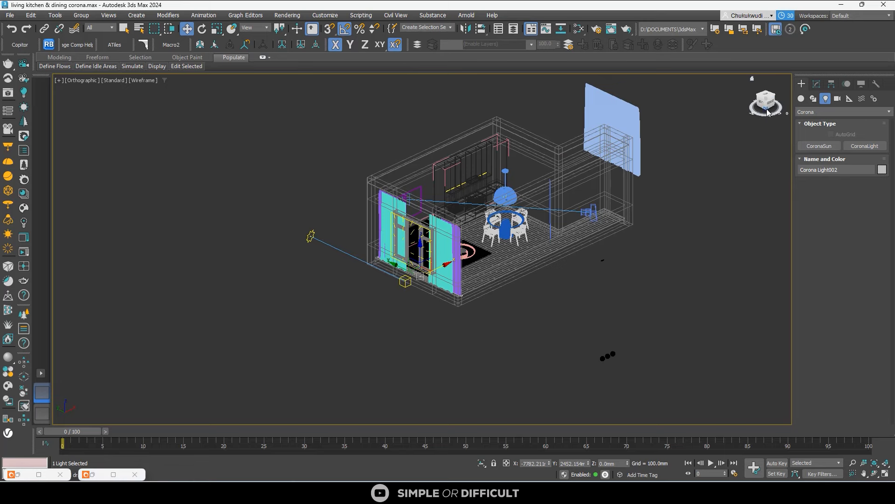
drag(769, 107, 752, 111)
key(f)
scroll(406, 223, up, 5)
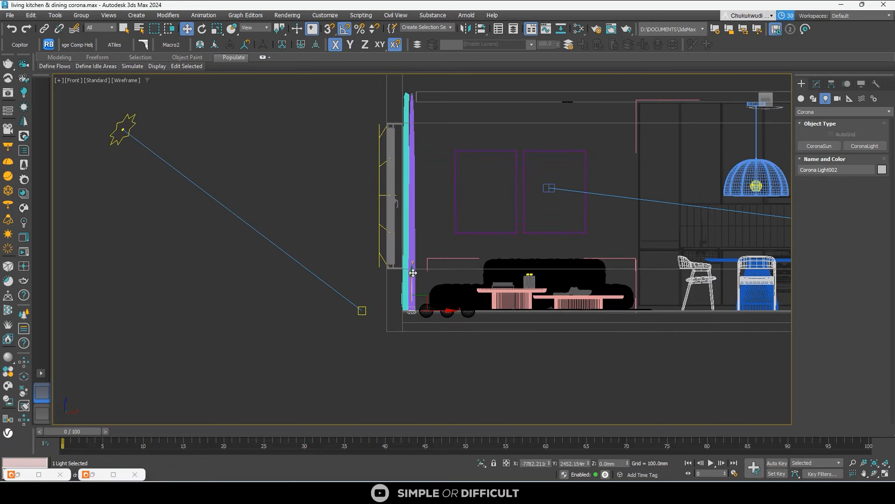
drag(409, 83, 409, 59)
scroll(413, 82, up, 8)
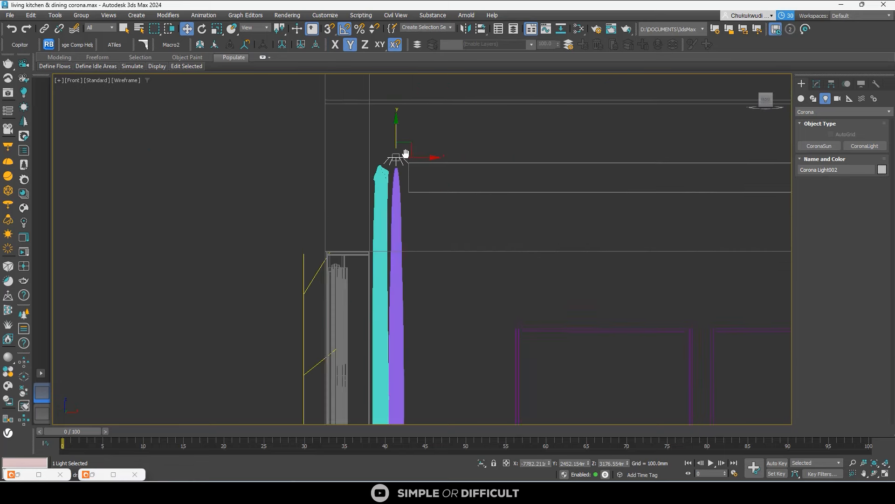
Step: Rotate the light 10 degrees toward the curtains and shift it slightly to about X -7738 mm, Z 3194 mm
key(e)
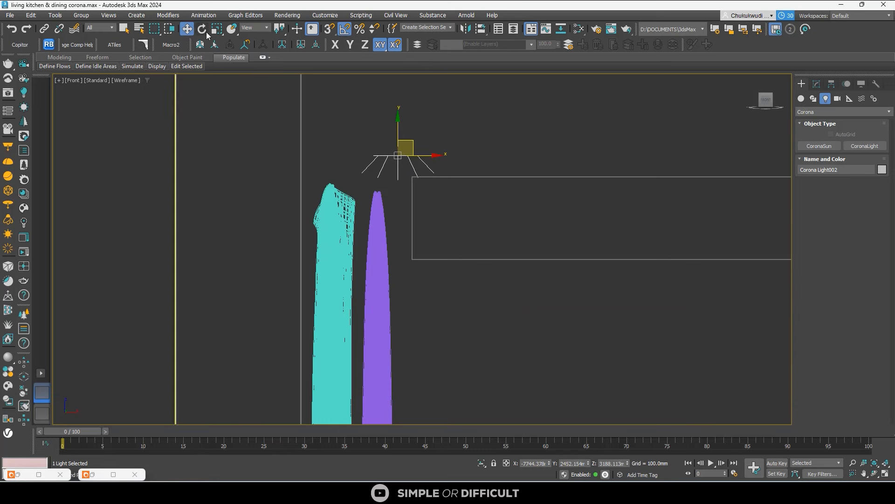
drag(414, 124, 417, 130)
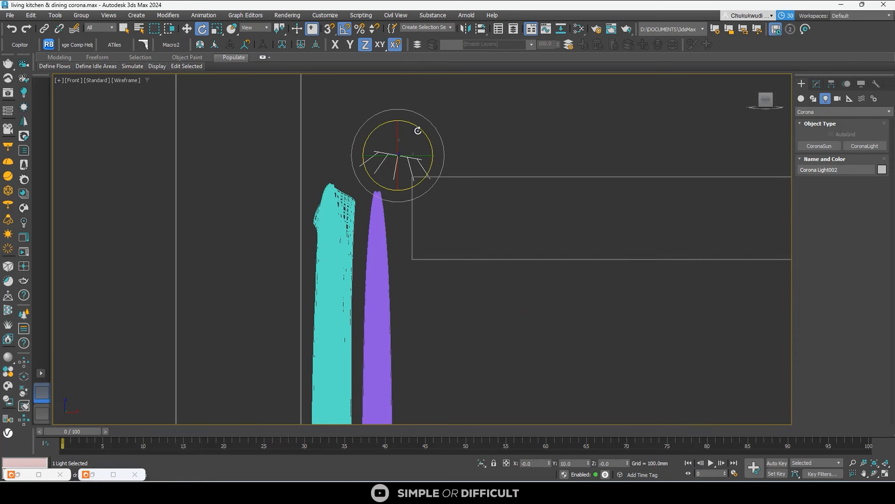
click(185, 29)
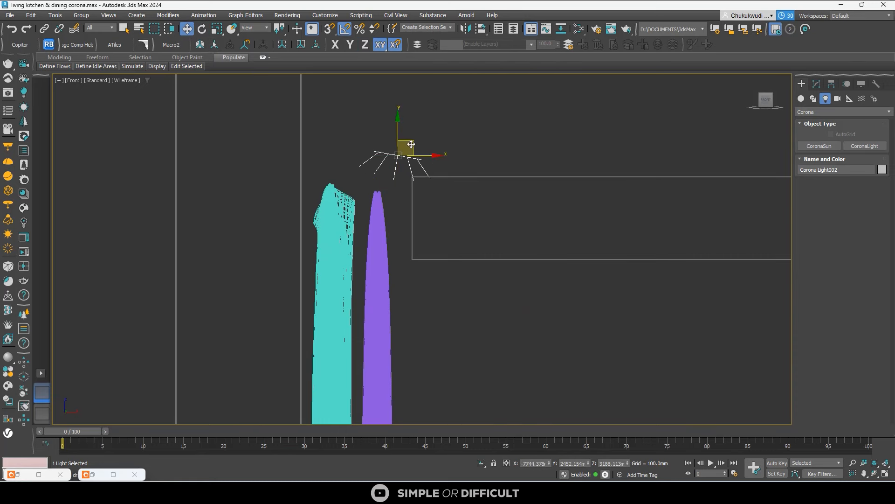
scroll(426, 154, down, 4)
key(t)
scroll(396, 178, down, 3)
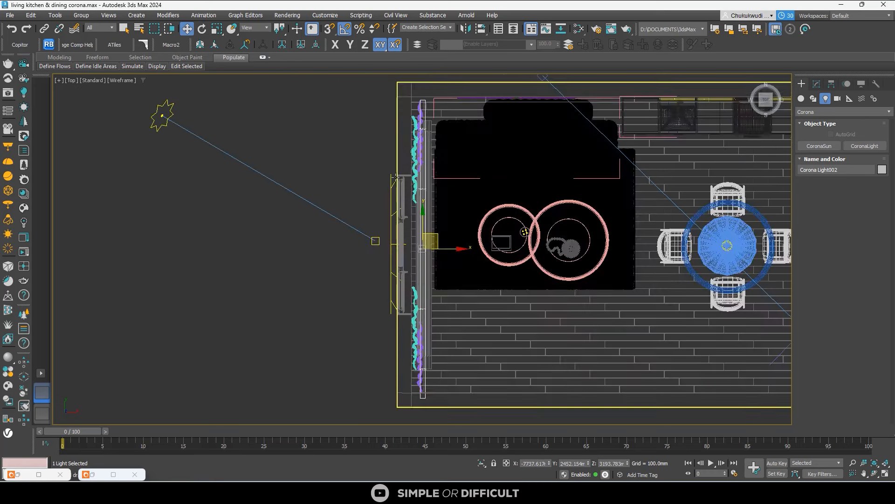
scroll(395, 179, down, 4)
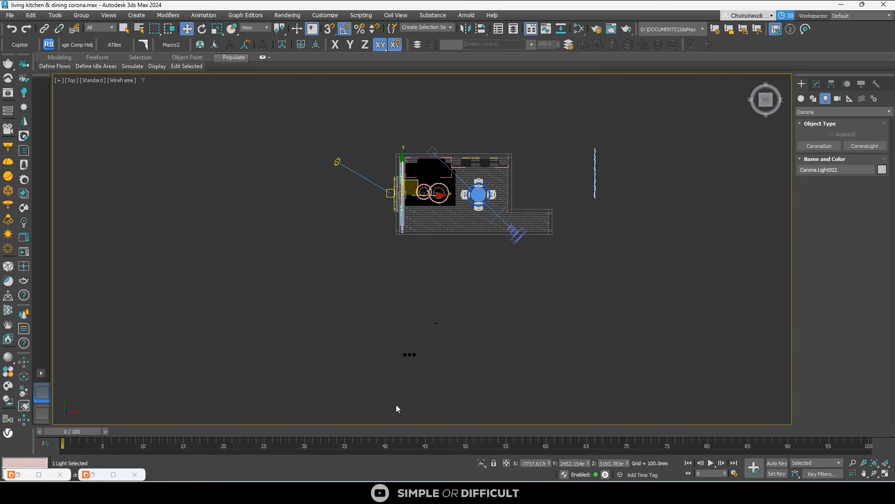
Step: Start the interactive render and inspect the new light's glow along the curtain tops
click(24, 238)
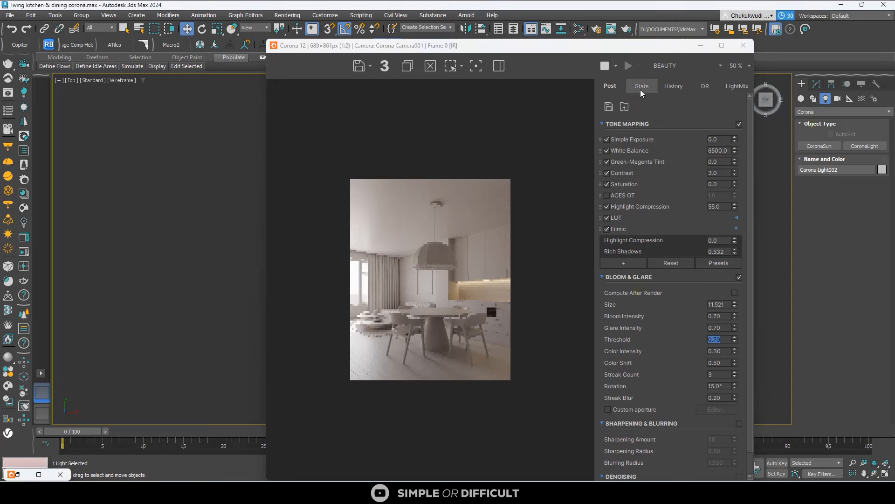
scroll(371, 266, up, 5)
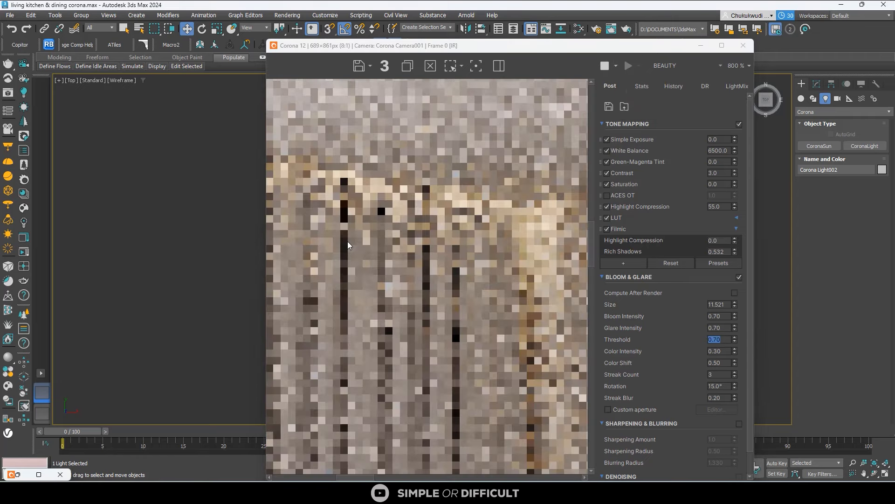
scroll(348, 241, down, 5)
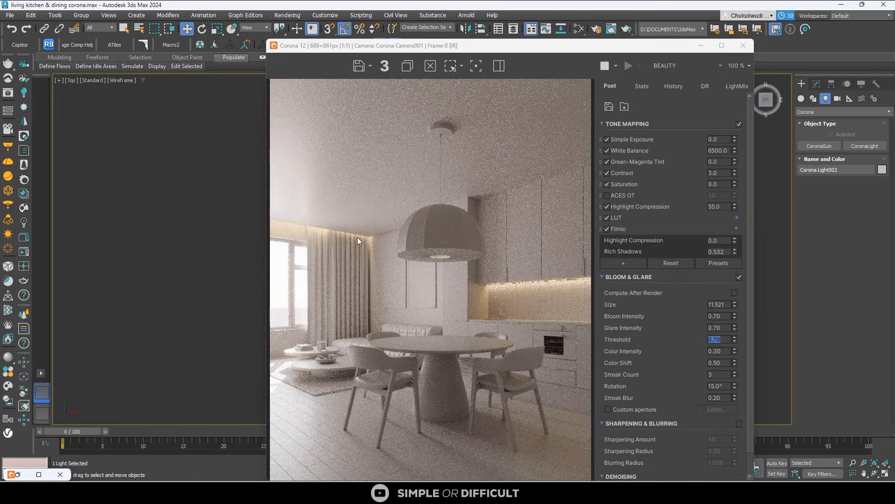
scroll(357, 237, up, 2)
scroll(362, 239, down, 2)
Step: Set the curtain light's Kelvin temperature to 2500 and check its glow on the curtains in the render
drag(521, 45, 357, 79)
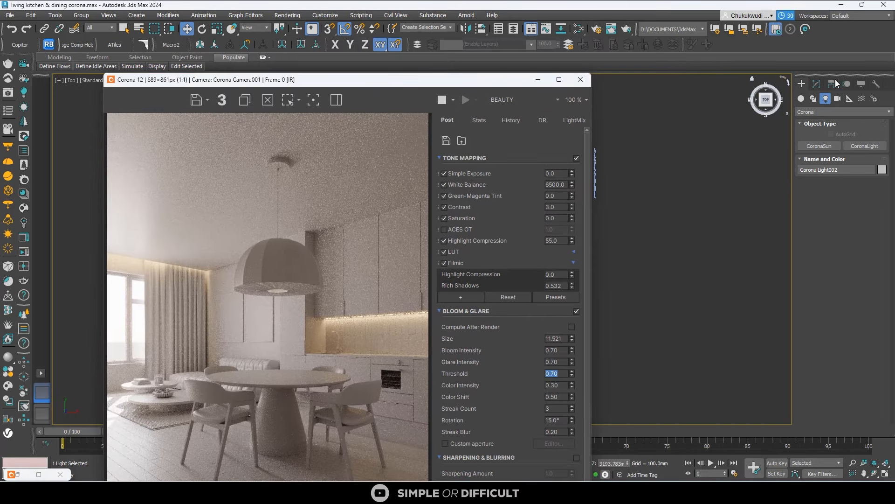
click(816, 84)
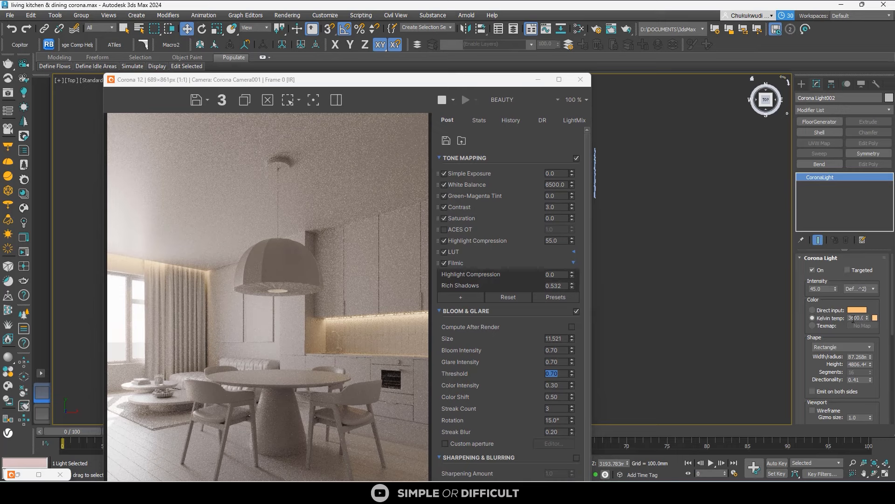
double_click(857, 318)
key(Return)
scroll(221, 274, up, 2)
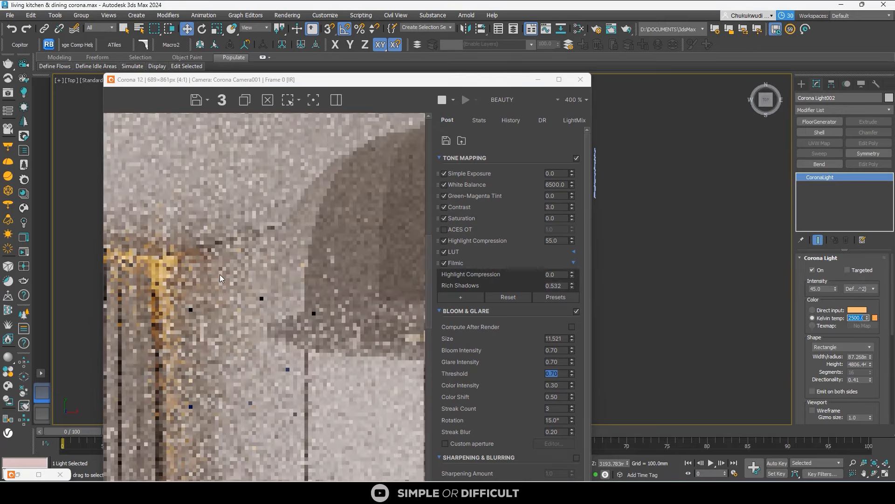
scroll(220, 274, down, 1)
scroll(163, 262, up, 2)
scroll(281, 225, down, 3)
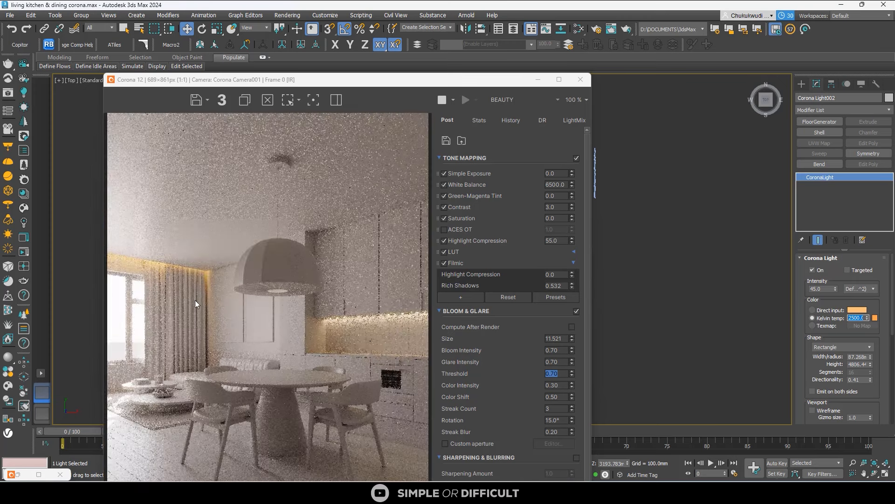
drag(355, 79, 393, 8)
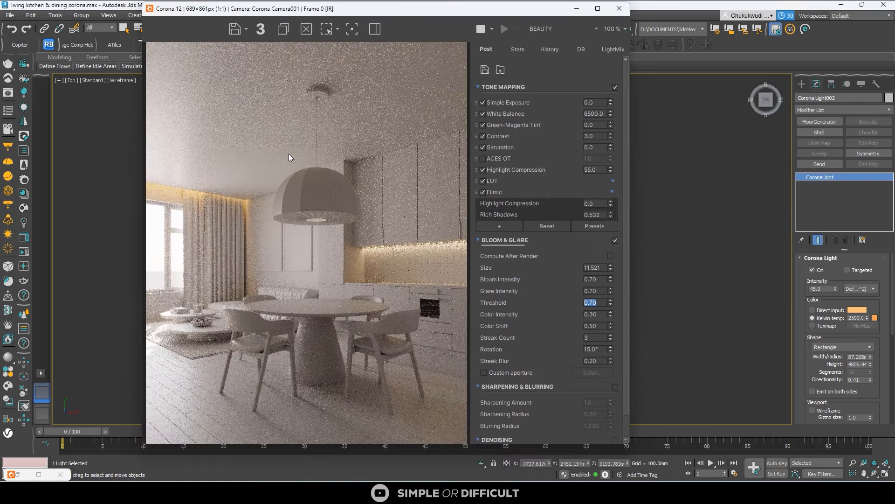
scroll(196, 203, up, 2)
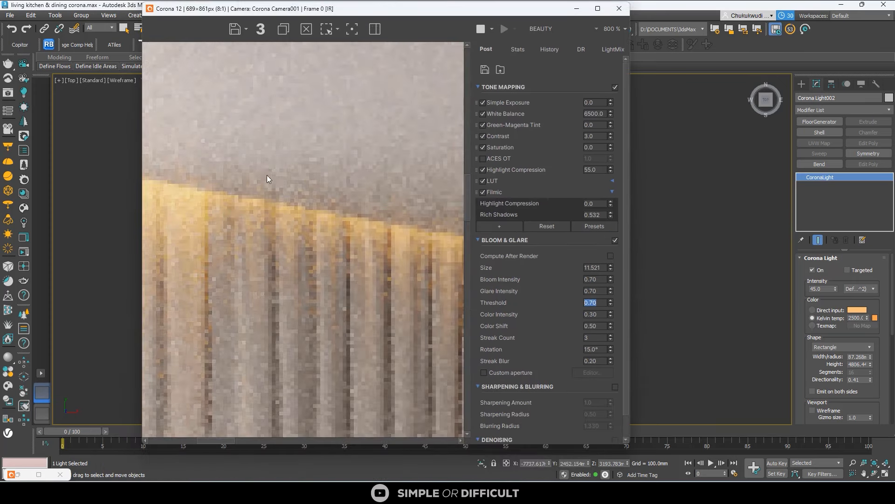
scroll(267, 172, down, 2)
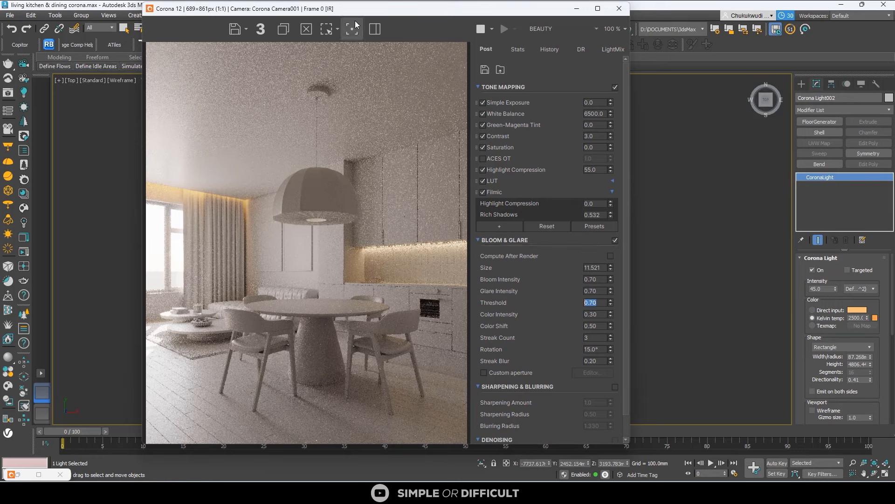
Step: Make one independent copy of the curtain light outside the window wall in the Top view
drag(362, 15, 602, 97)
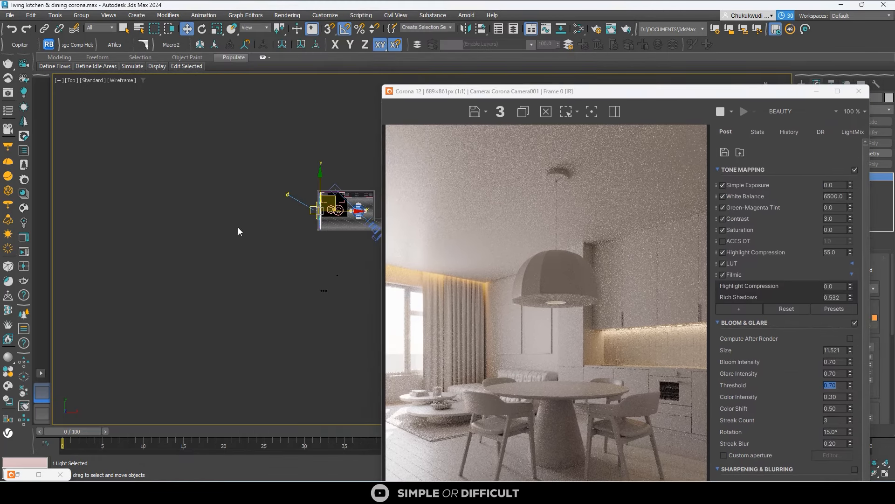
middle_drag(237, 228, 175, 192)
scroll(186, 173, down, 3)
middle_drag(280, 193, 238, 232)
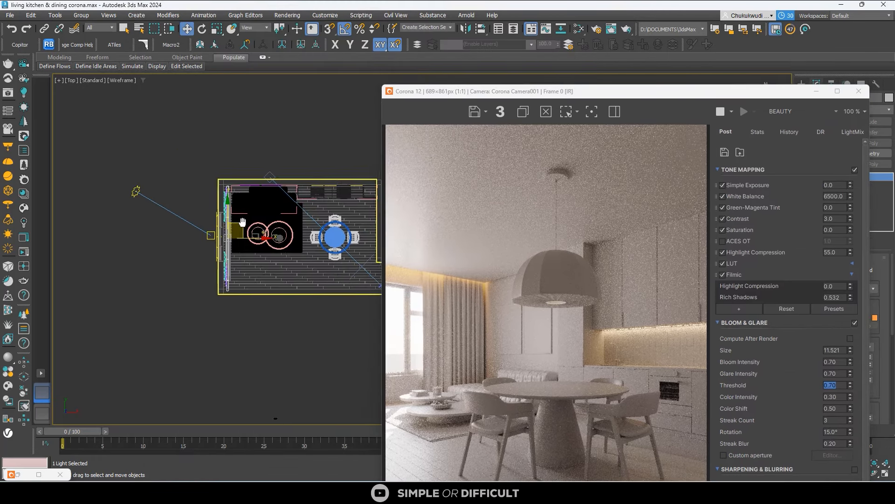
scroll(248, 225, up, 2)
shift+drag(233, 231, 199, 168)
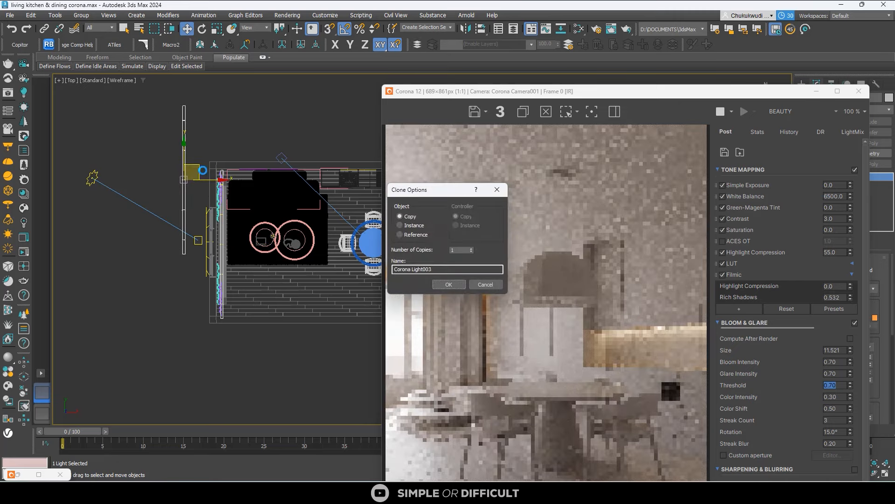
click(448, 284)
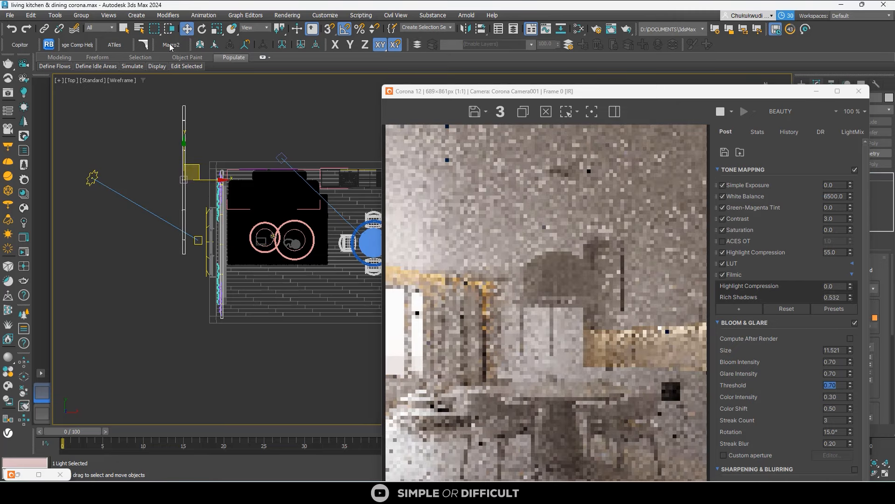
Step: Rotate the copied light 90 degrees and move it onto the living-area wall behind the sofa in the Top view
click(202, 31)
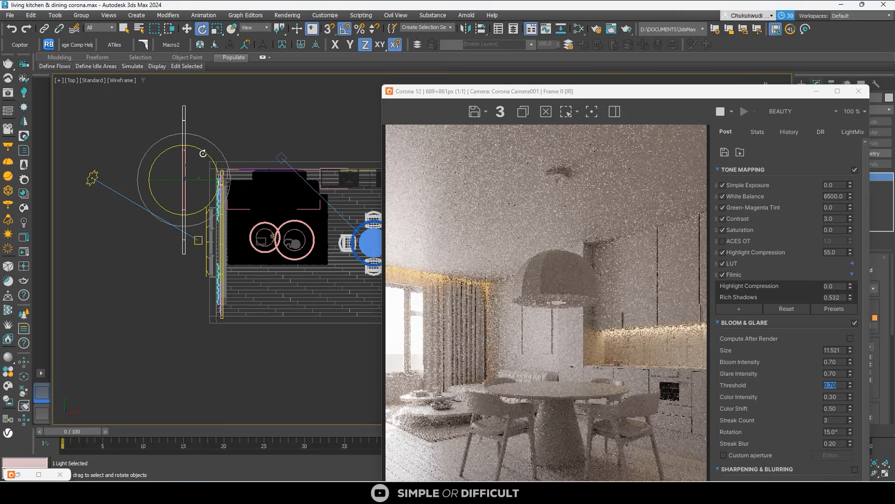
drag(204, 153, 265, 161)
click(186, 29)
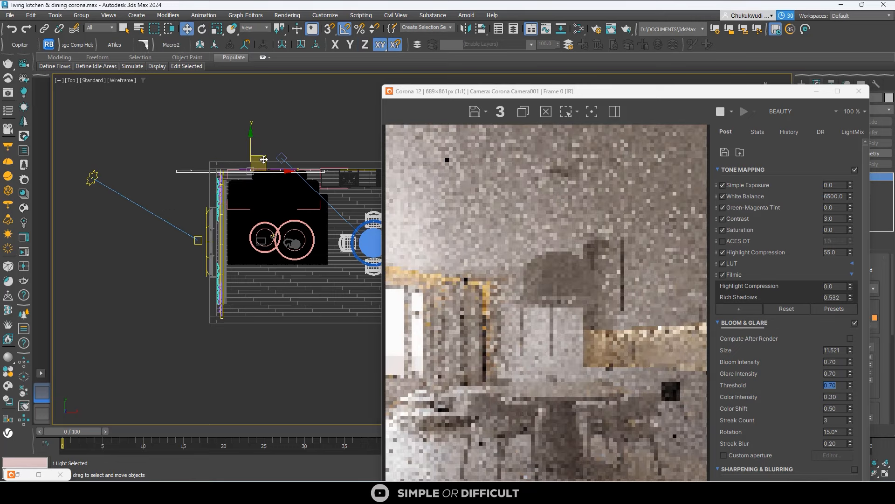
scroll(232, 173, up, 3)
scroll(206, 167, up, 5)
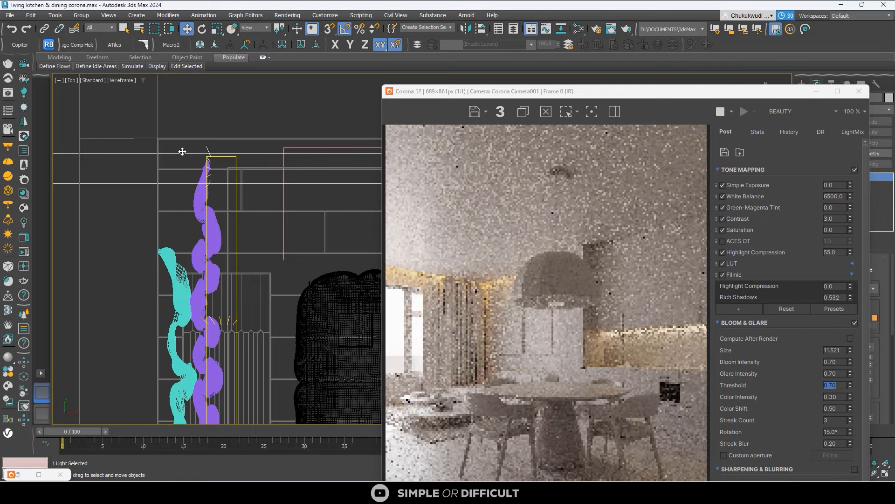
scroll(182, 151, up, 2)
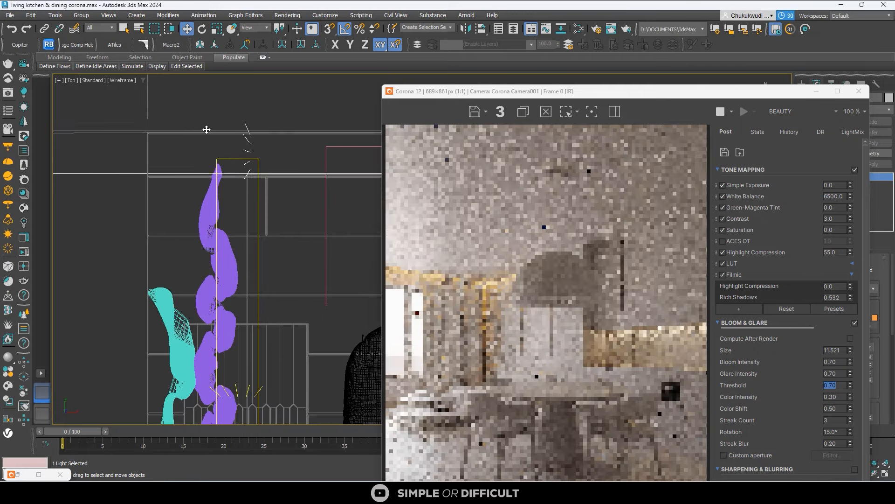
scroll(194, 139, down, 4)
scroll(194, 139, down, 2)
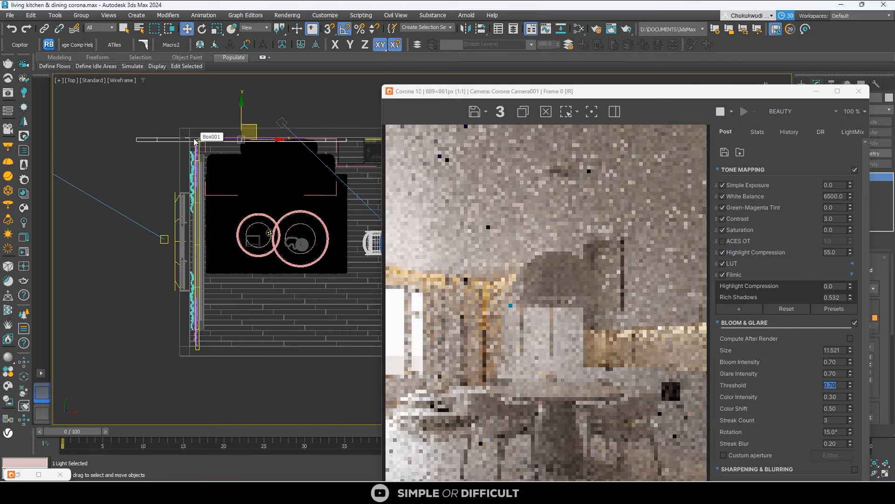
Step: Reduce the wall light's height to about 3412 mm and slide it along X to fit the sofa wall
drag(715, 102, 547, 70)
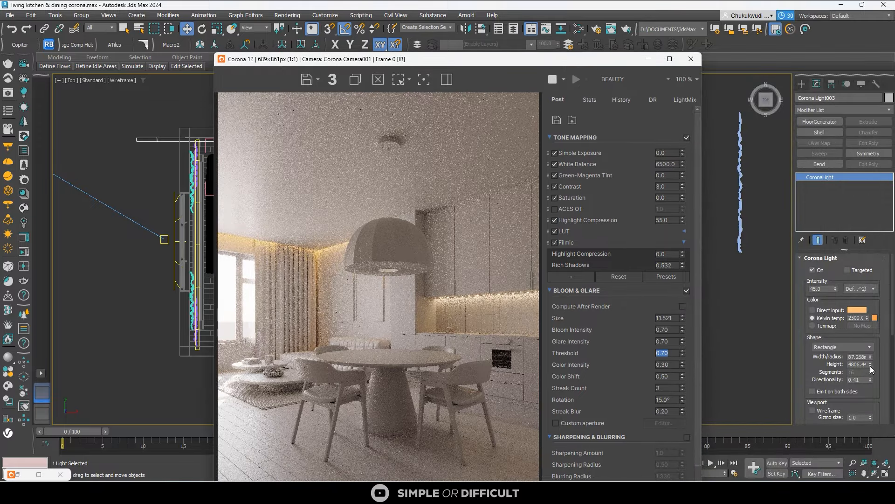
drag(870, 366, 872, 380)
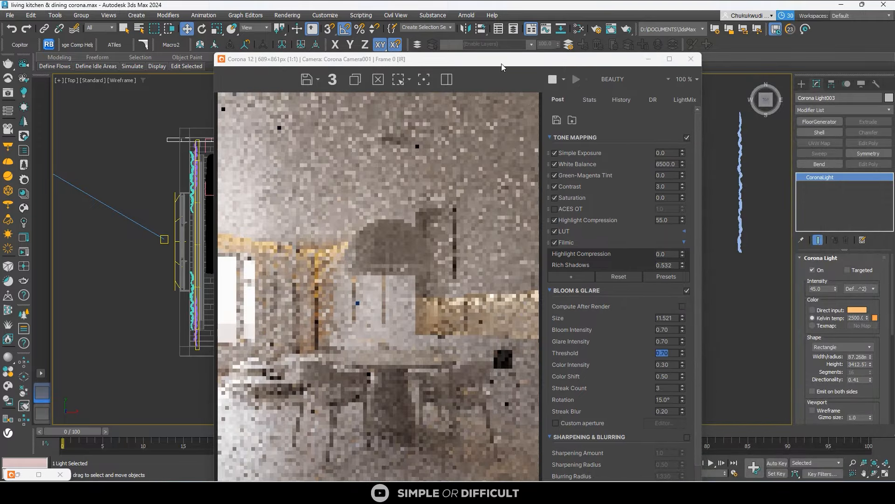
drag(501, 63, 649, 57)
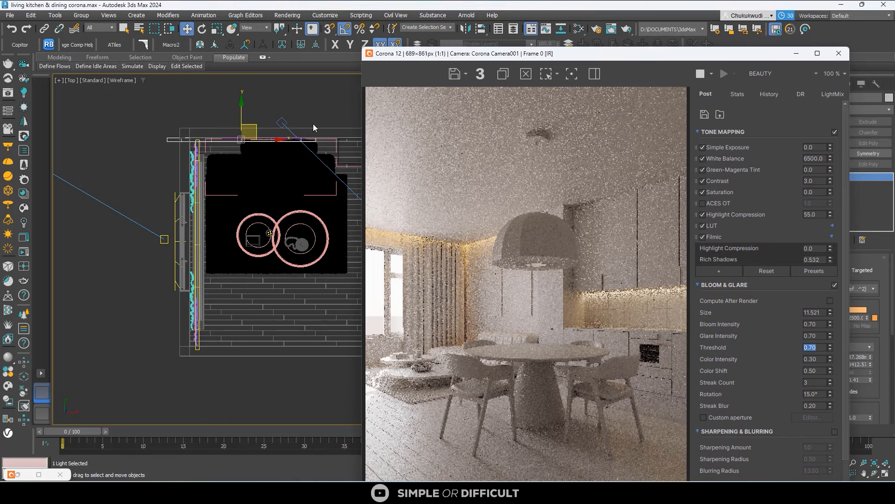
scroll(289, 132, up, 3)
drag(242, 145, 267, 148)
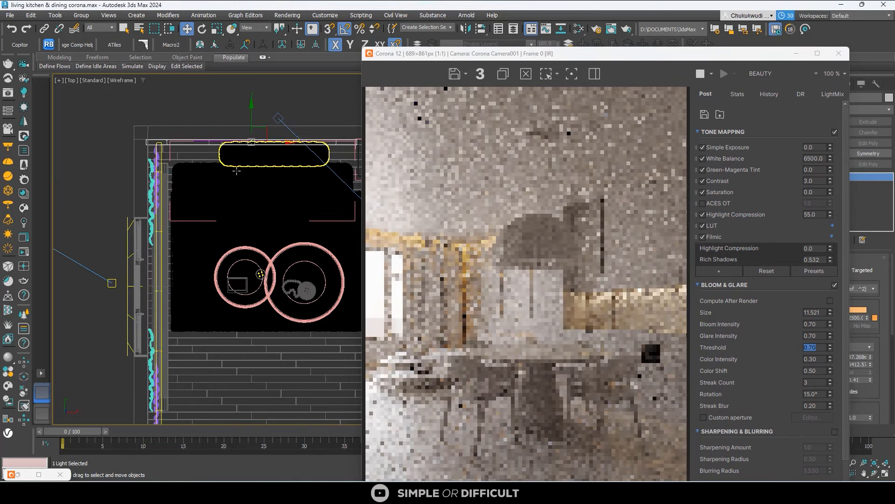
drag(563, 57, 384, 43)
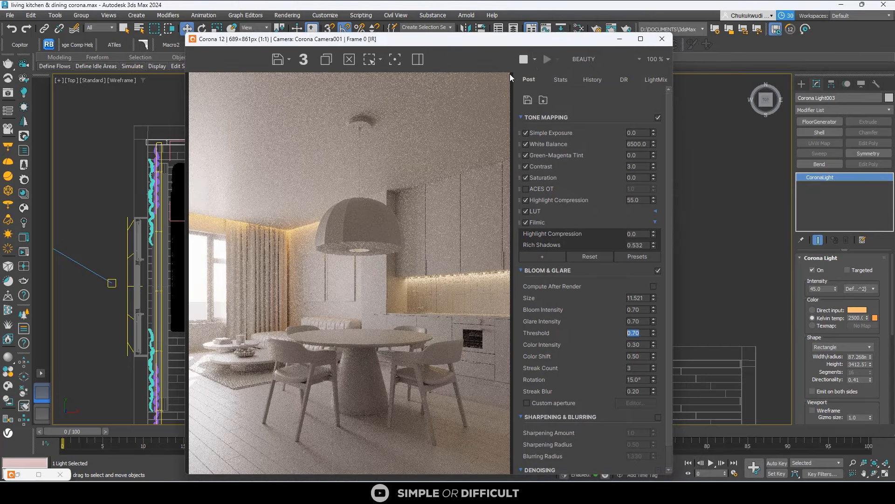
drag(516, 43, 645, 48)
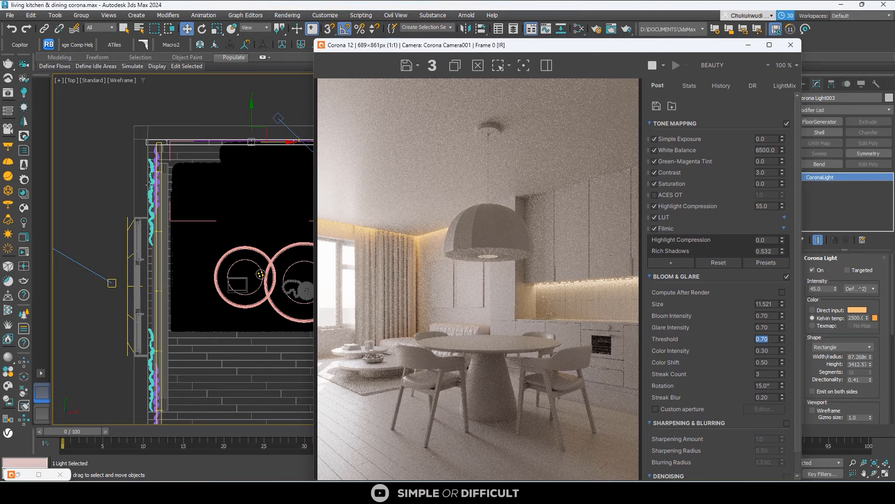
Step: Select the twin downlight group outside the floor plan and move it into the living area over the sofa
scroll(149, 185, down, 8)
scroll(180, 310, up, 5)
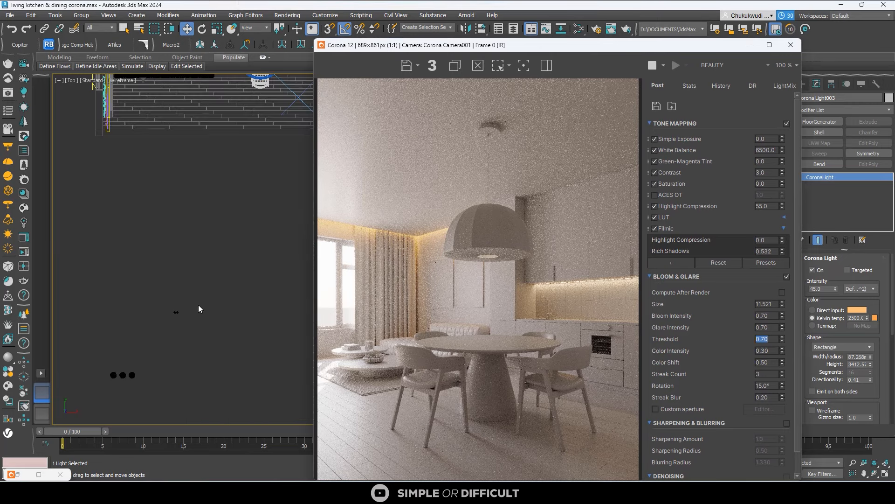
click(176, 312)
scroll(166, 325, up, 5)
middle_drag(230, 349, 233, 363)
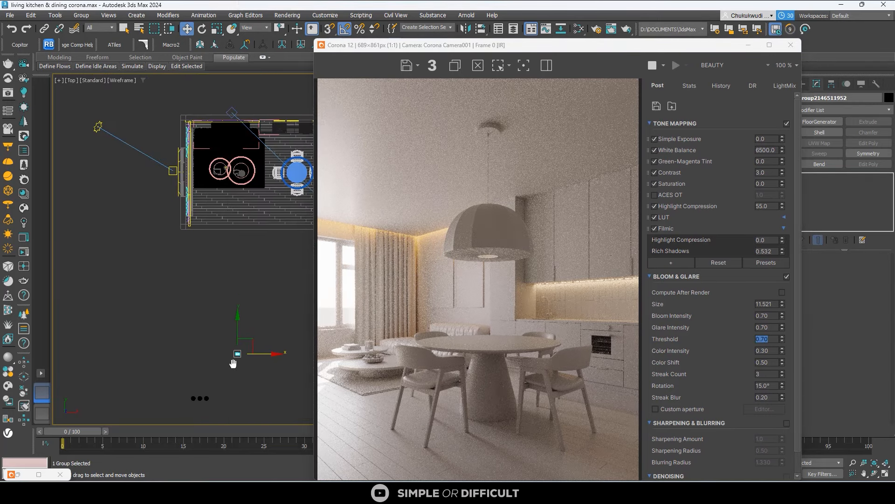
drag(252, 335, 216, 123)
scroll(202, 138, up, 3)
middle_drag(204, 163, 212, 211)
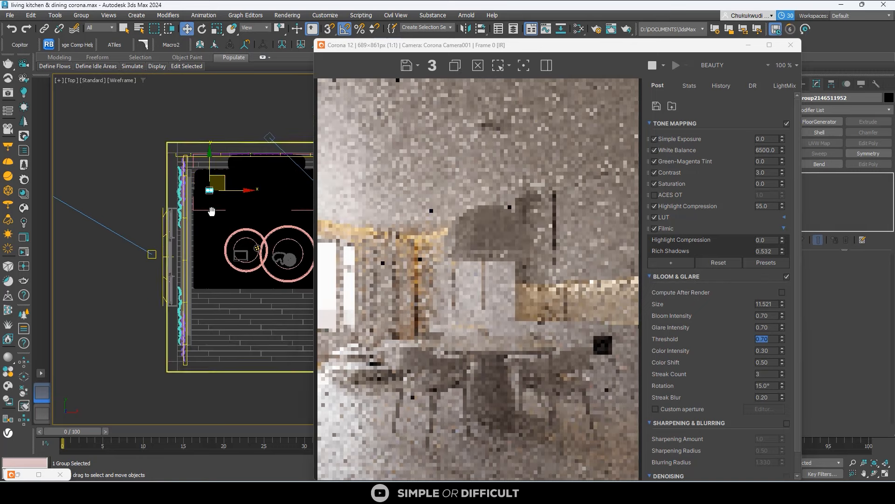
Step: Reposition the downlight group near the dining table and check its bright ceiling spots in the render
scroll(211, 211, up, 6)
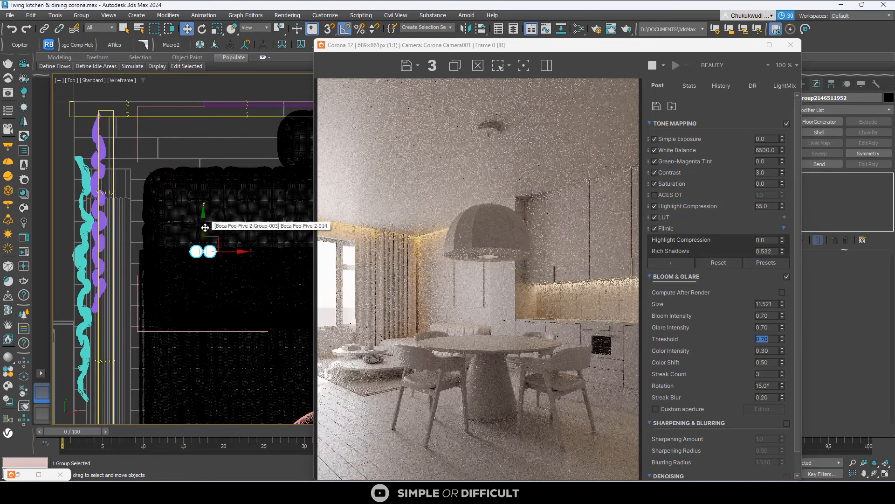
middle_drag(205, 229, 229, 270)
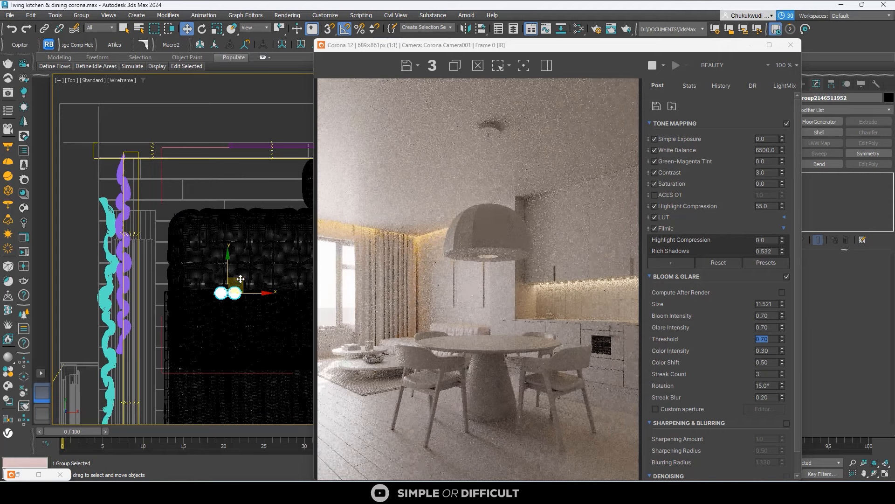
drag(240, 279, 220, 240)
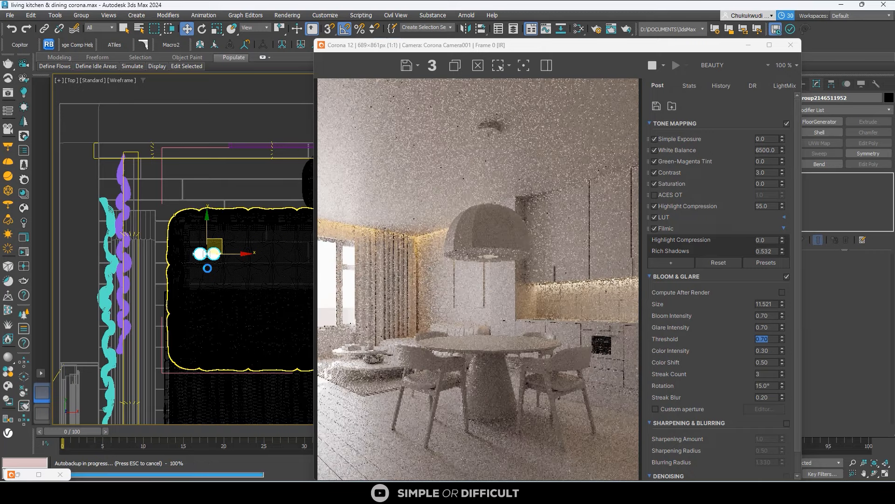
scroll(205, 261, down, 5)
scroll(144, 225, down, 4)
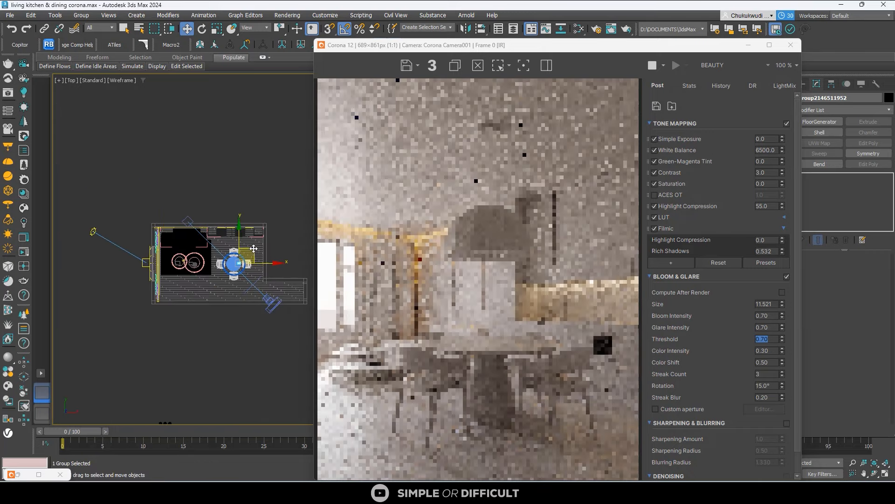
scroll(485, 124, up, 2)
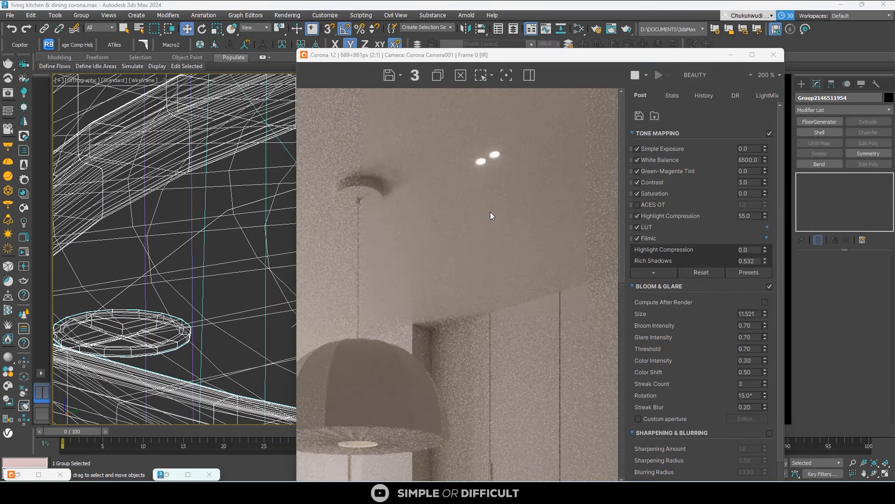
scroll(490, 212, down, 2)
scroll(477, 225, up, 1)
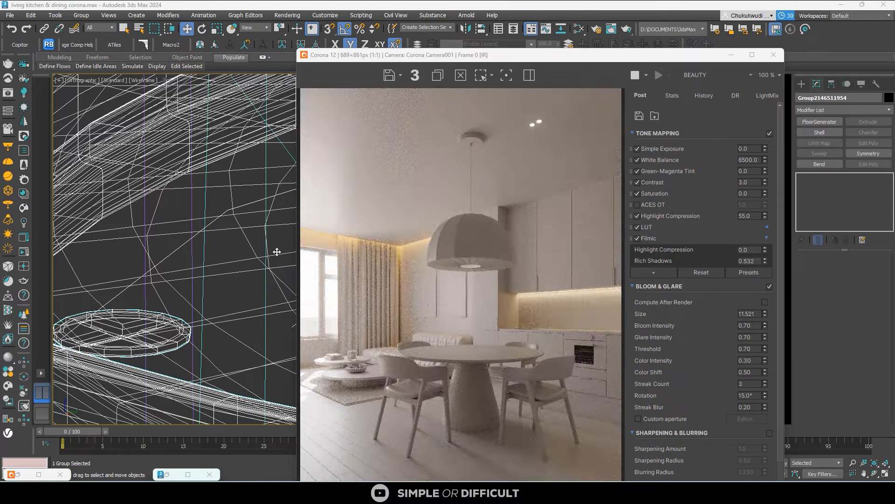
Step: Copy the downlight group along X in the Top view to form a row of three between kitchen and dining table
scroll(175, 241, down, 8)
key(t)
scroll(215, 217, up, 7)
mouse_move(210, 255)
mouse_down()
mouse_move(139, 207)
mouse_move(241, 228)
mouse_up()
key(Return)
scroll(182, 241, up, 2)
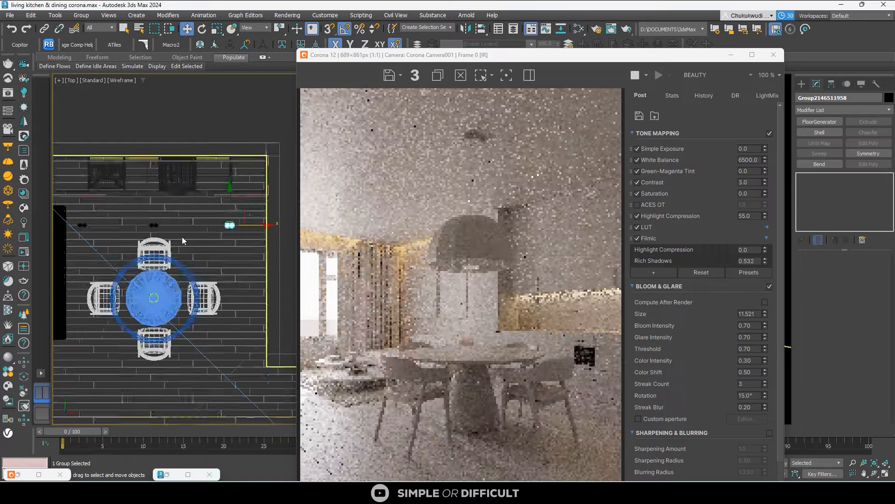
Step: Copy the row of three downlight groups along Y to the opposite side of the dining table
scroll(160, 202, down, 2)
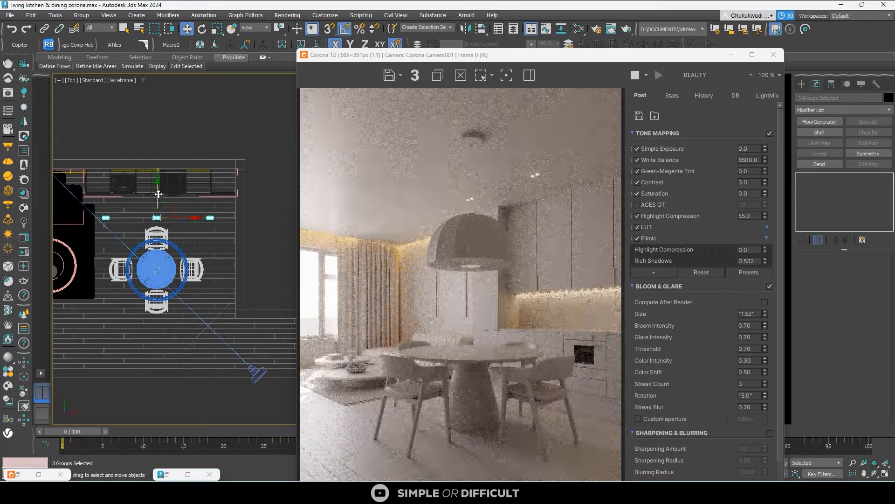
shift+drag(157, 195, 157, 293)
key(Return)
middle_drag(210, 316, 288, 273)
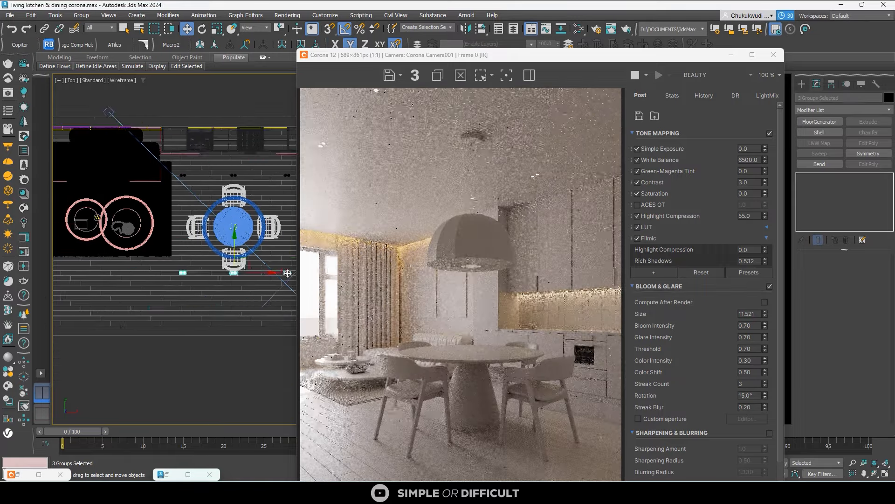
Step: Select the two outer downlight groups of the new row and copy them into the living area over the sofa
click(288, 273)
ctrl+click(182, 272)
scroll(209, 264, down, 2)
mouse_move(256, 269)
shift+mouse_down()
mouse_move(160, 261)
mouse_move(133, 162)
shift+mouse_up()
key(Return)
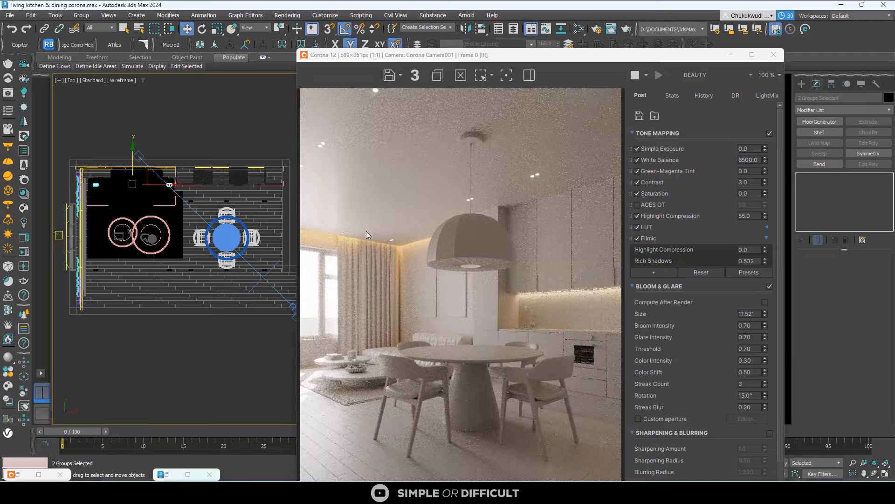
Step: Shift the living-area downlights slightly along Y, then move the pair nearest the curtains slightly along X into the room
middle_drag(101, 182, 145, 195)
scroll(146, 196, up, 7)
drag(275, 175, 275, 186)
click(126, 206)
scroll(125, 294, down, 4)
ctrl+click(128, 415)
drag(159, 332, 167, 332)
middle_drag(159, 246, 160, 285)
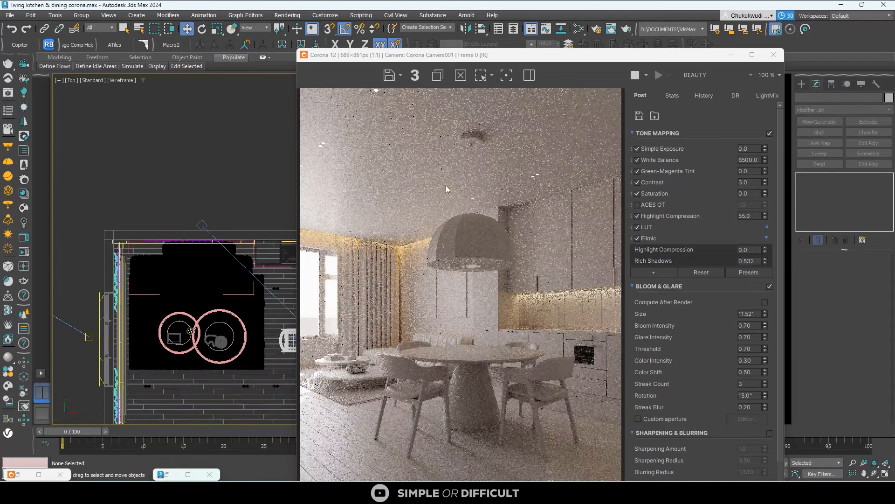
Step: Check the downlights in the render and delete the two groups at the far end of the dining rows
scroll(498, 311, down, 1)
scroll(498, 312, up, 1)
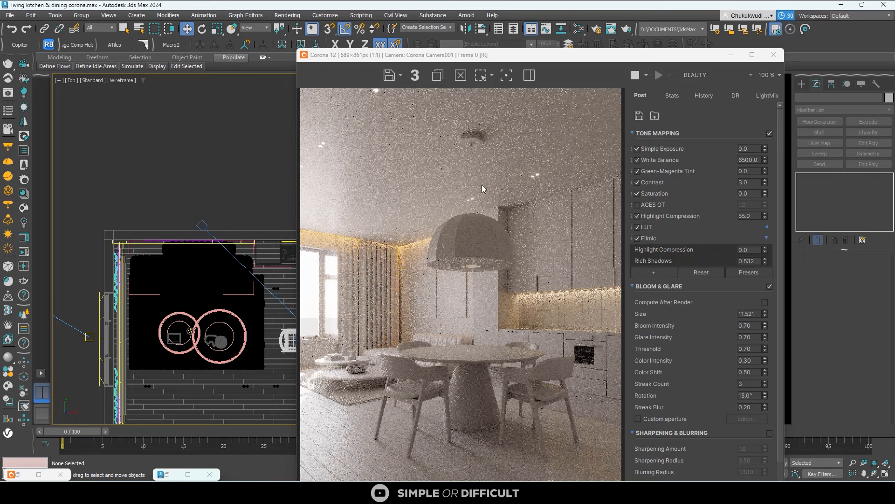
scroll(225, 288, down, 5)
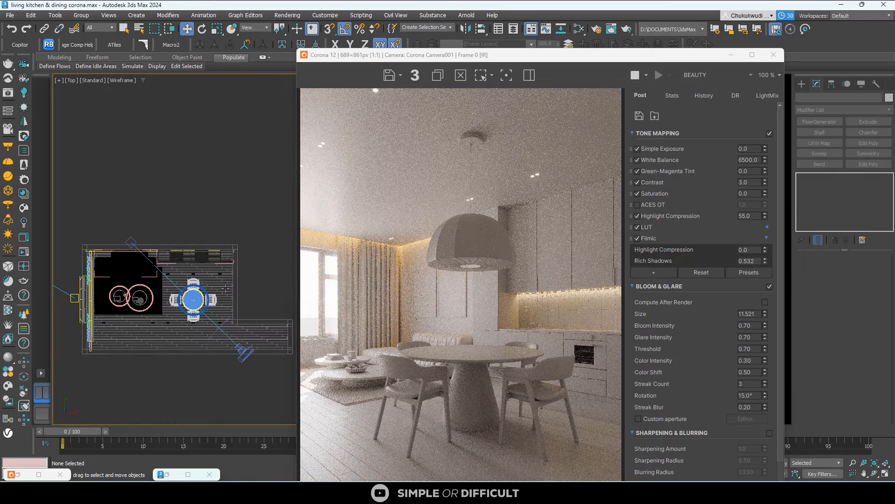
scroll(225, 288, up, 2)
scroll(195, 273, up, 2)
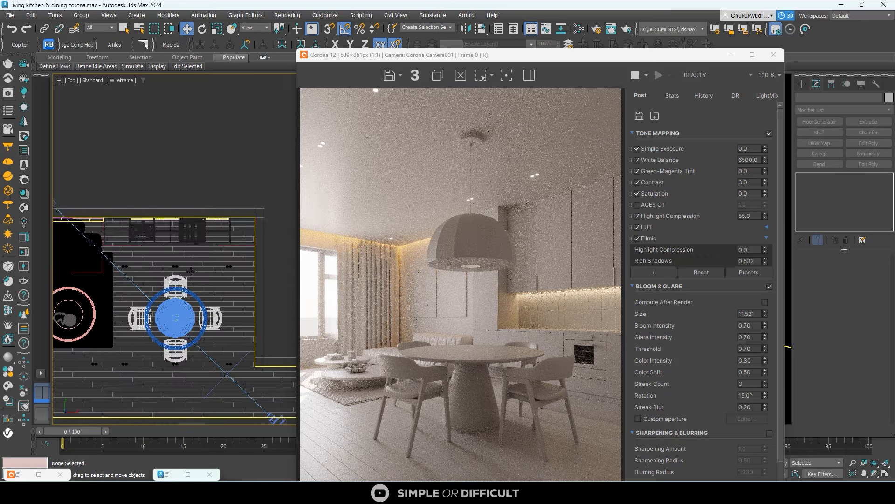
click(224, 264)
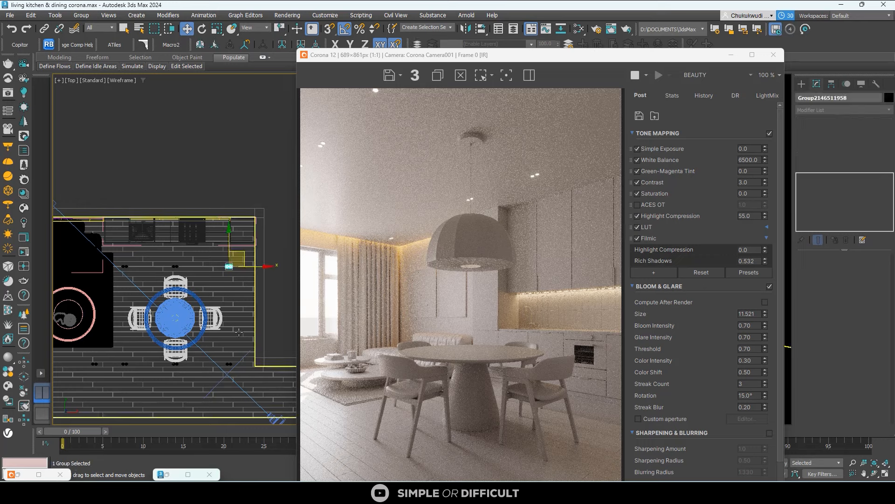
ctrl+click(229, 364)
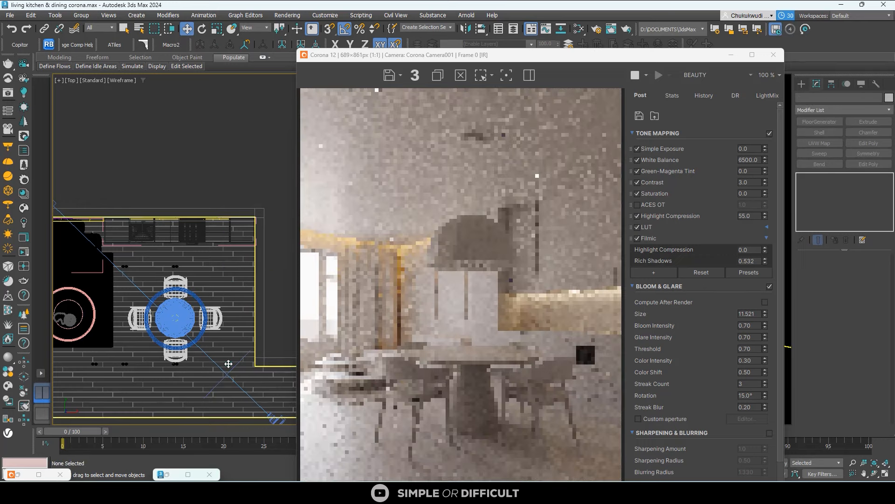
Step: Move the two middle dining downlight groups along X toward the far wall and view the render full-screen
click(182, 361)
key(ctrl+z)
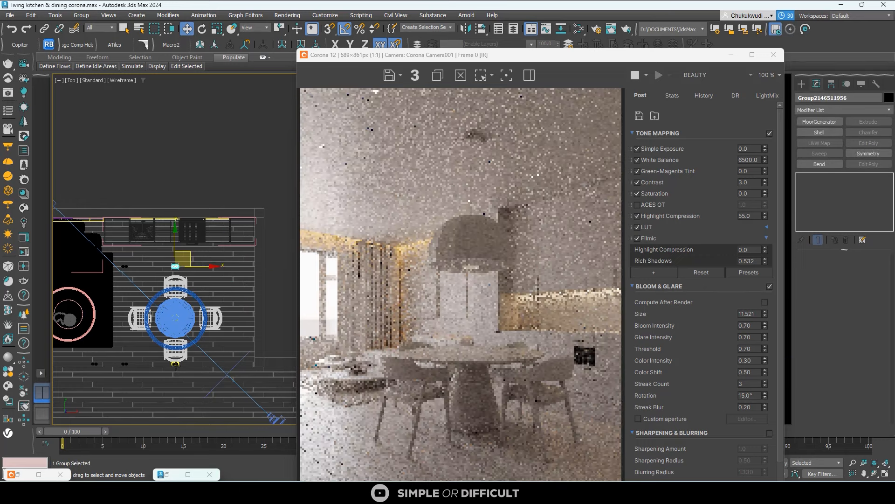
drag(221, 317, 251, 317)
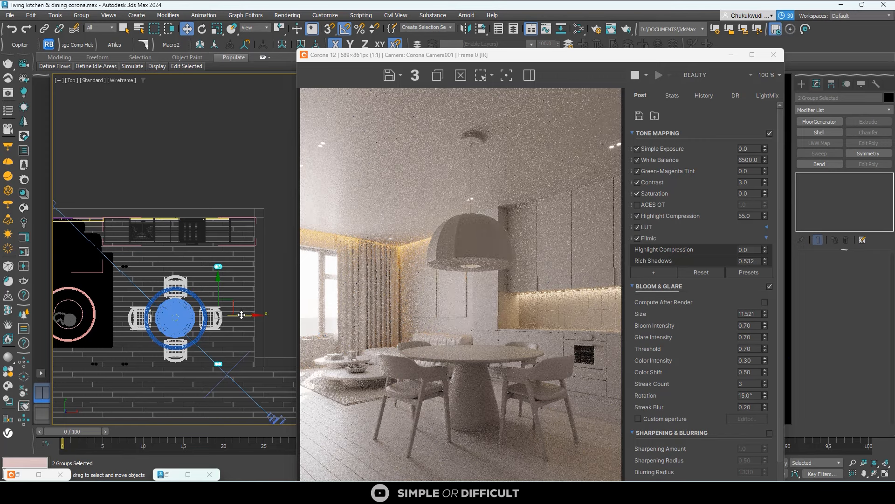
drag(242, 315, 235, 316)
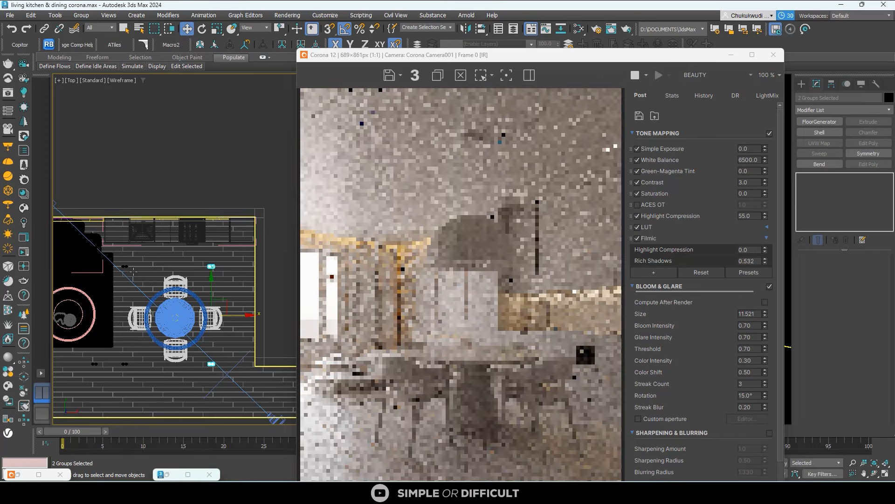
click(204, 175)
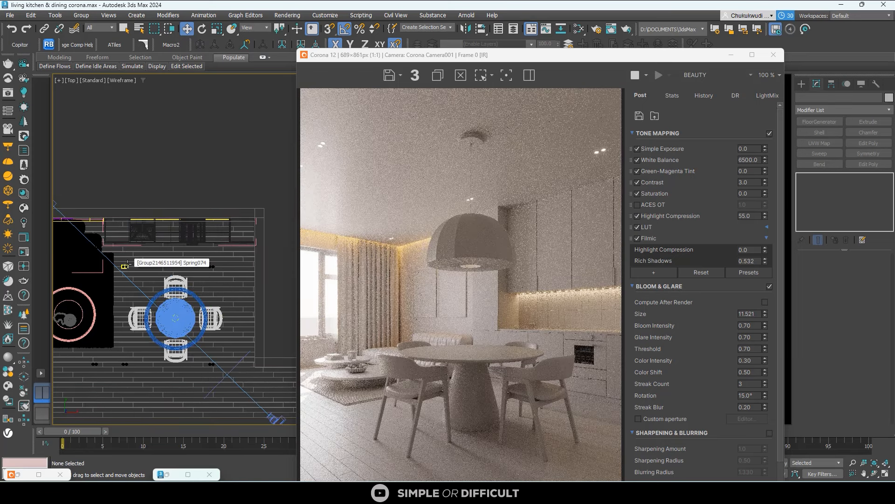
click(751, 55)
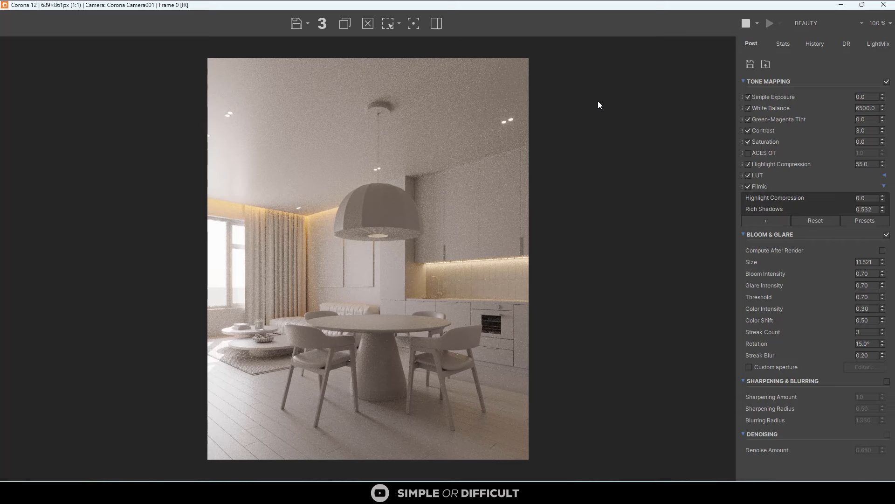
Step: Open the render setup to switch the interactive render from the clay override to the scene's own materials
double_click(540, 7)
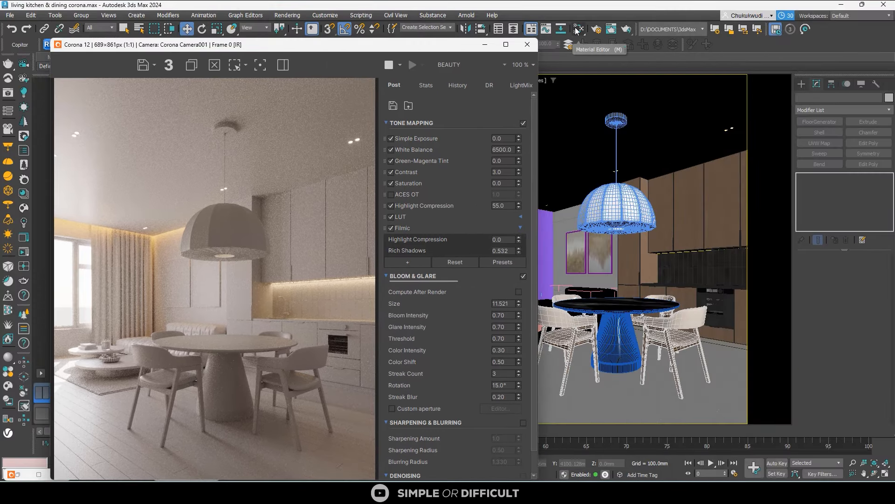
click(579, 30)
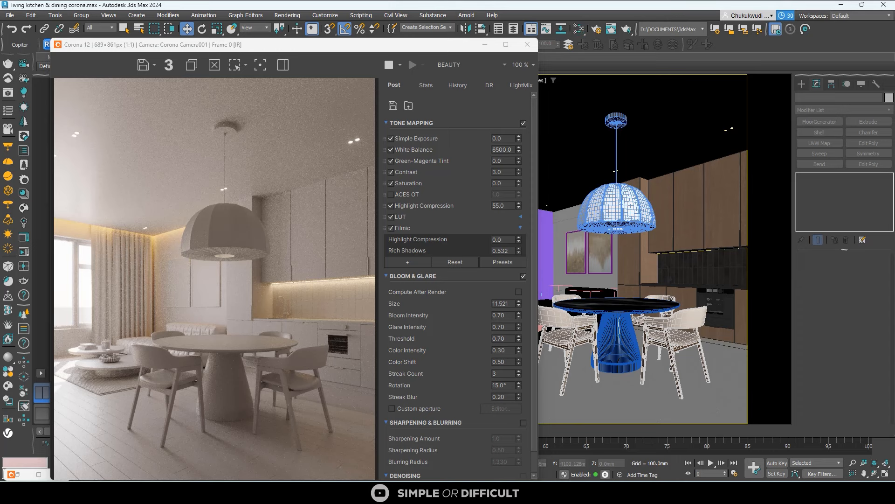
click(597, 29)
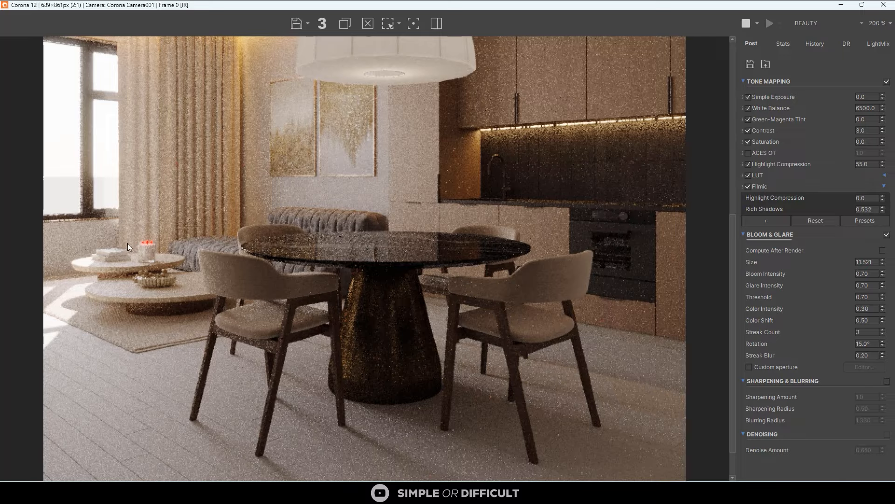
Step: Check the coffee-table candle in the render, select the Candle group in the plan view and inspect its geometry up close
scroll(128, 242, up, 2)
scroll(228, 240, down, 2)
scroll(298, 259, down, 1)
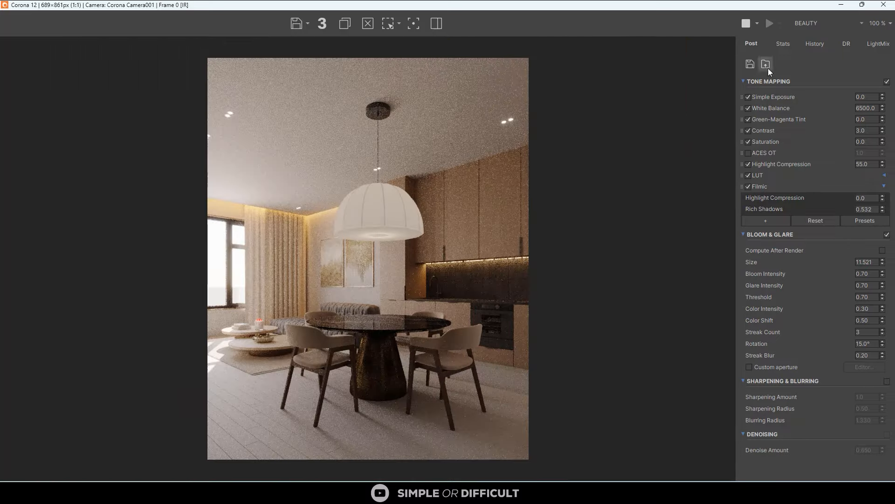
click(841, 5)
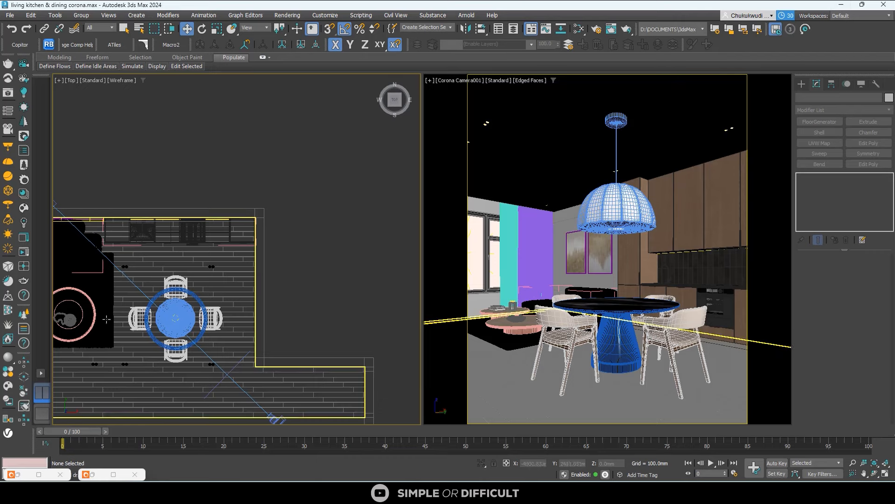
scroll(106, 319, up, 8)
click(325, 230)
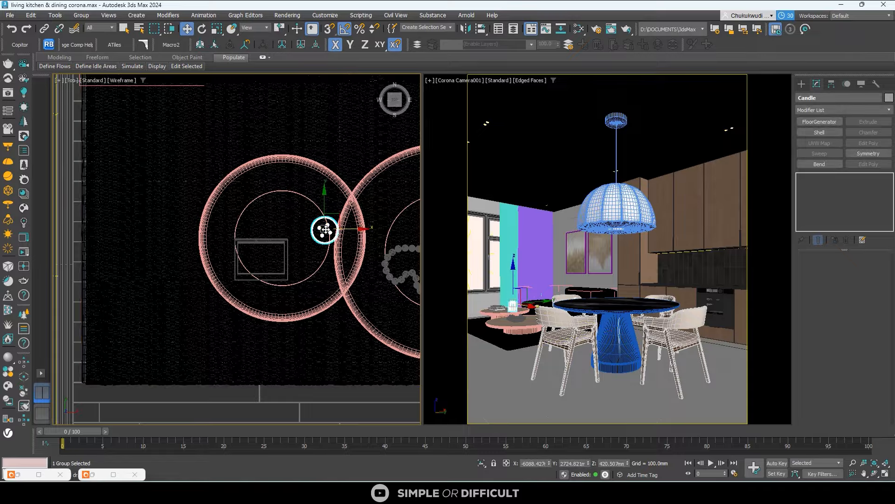
middle_drag(325, 229, 303, 274)
scroll(299, 279, up, 6)
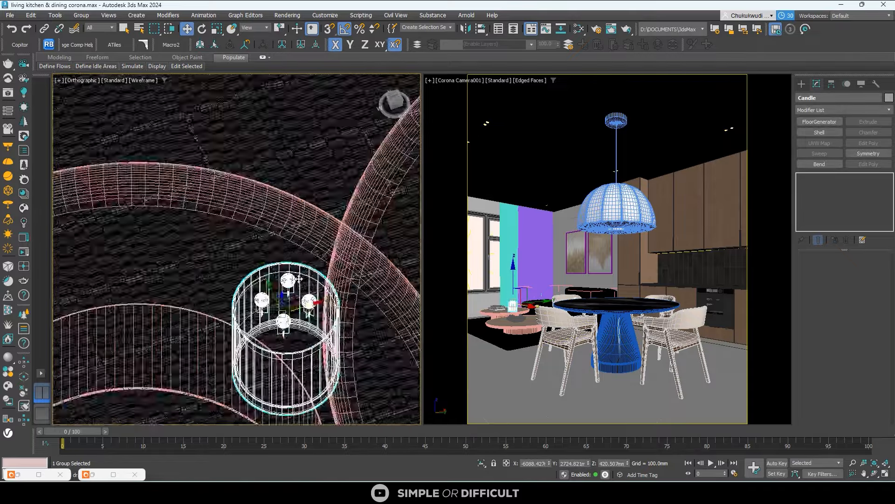
scroll(299, 279, up, 4)
scroll(299, 278, up, 3)
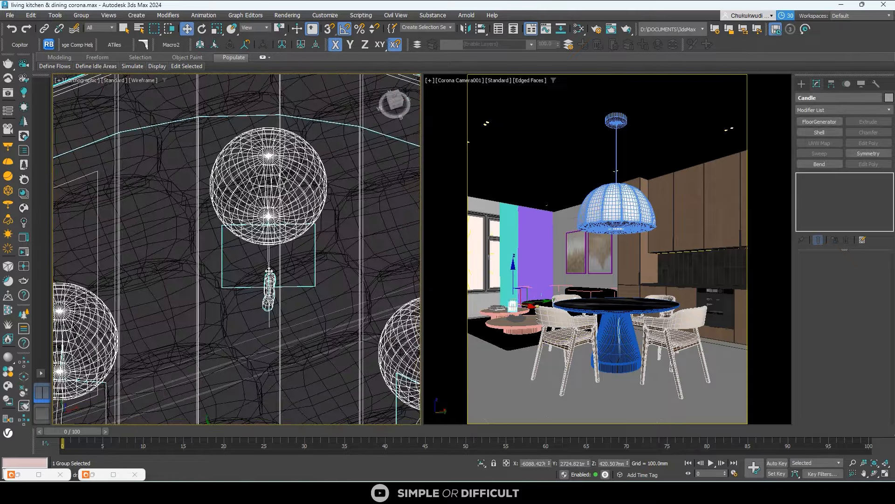
scroll(279, 282, down, 10)
alt+middle_drag(273, 284, 285, 276)
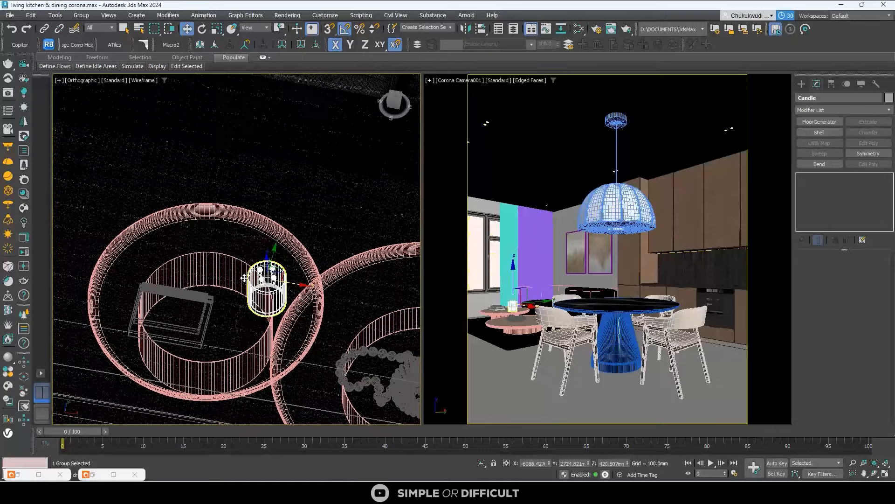
Step: Convert the scene lights and the selected candle's materials to Corona with the Corona Converter
click(24, 180)
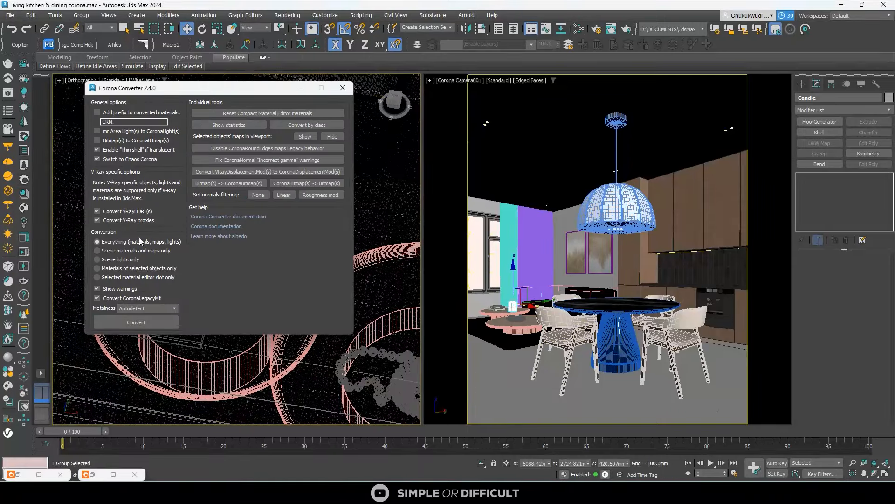
click(124, 259)
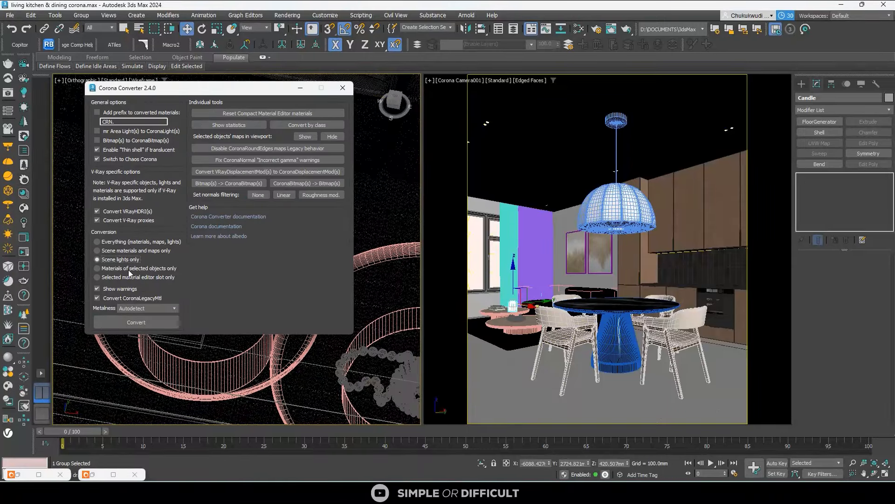
click(150, 323)
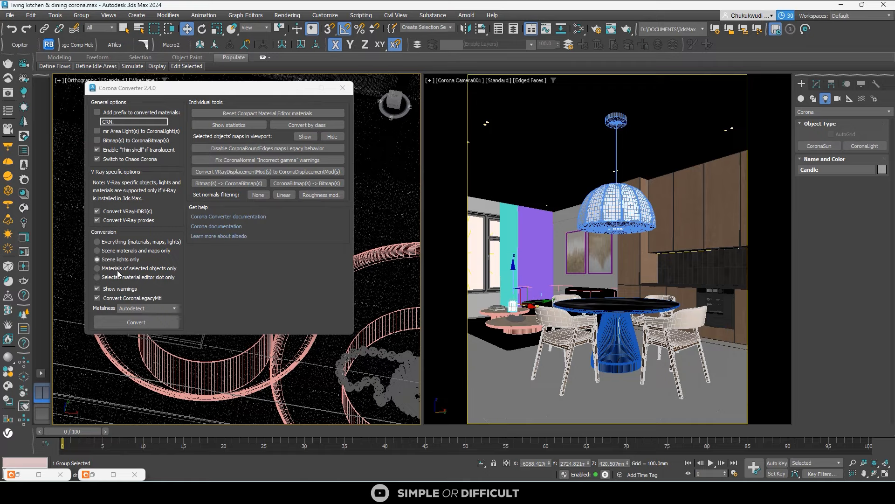
click(117, 268)
click(136, 322)
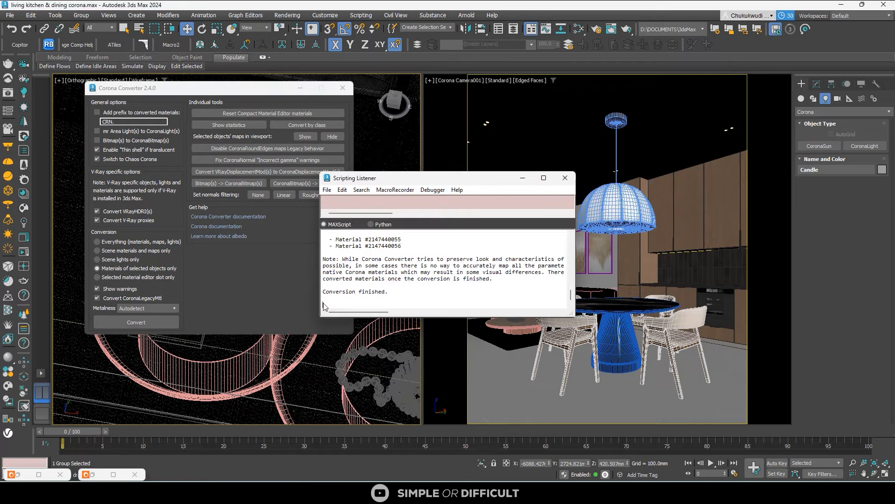
click(565, 178)
click(343, 88)
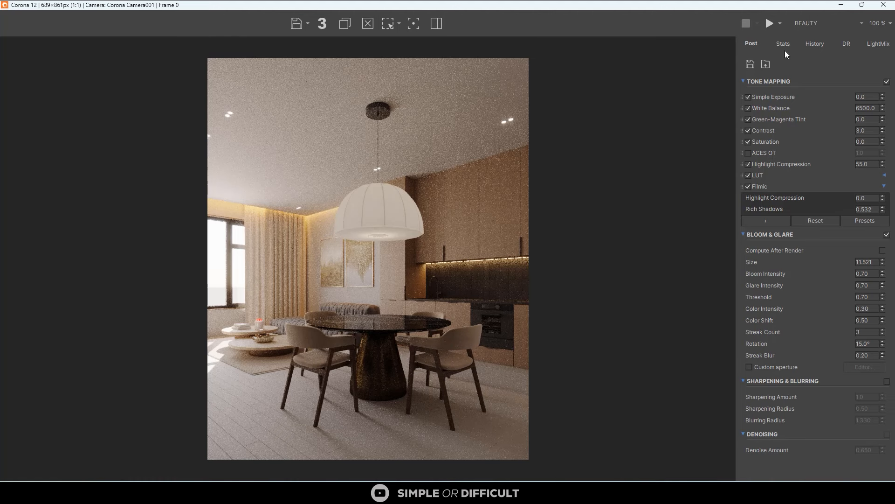
Step: Start interactive rendering and inspect the candle, coffee table and dining area in the updated image
click(780, 24)
click(784, 47)
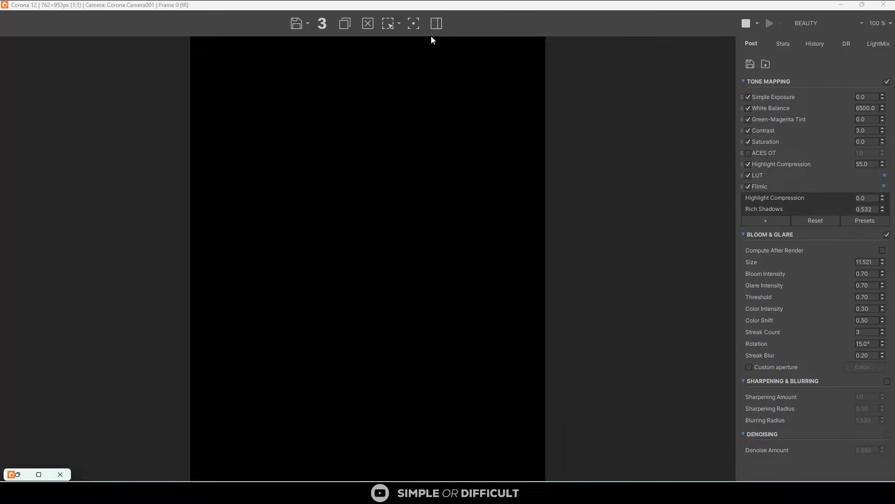
scroll(252, 334, up, 3)
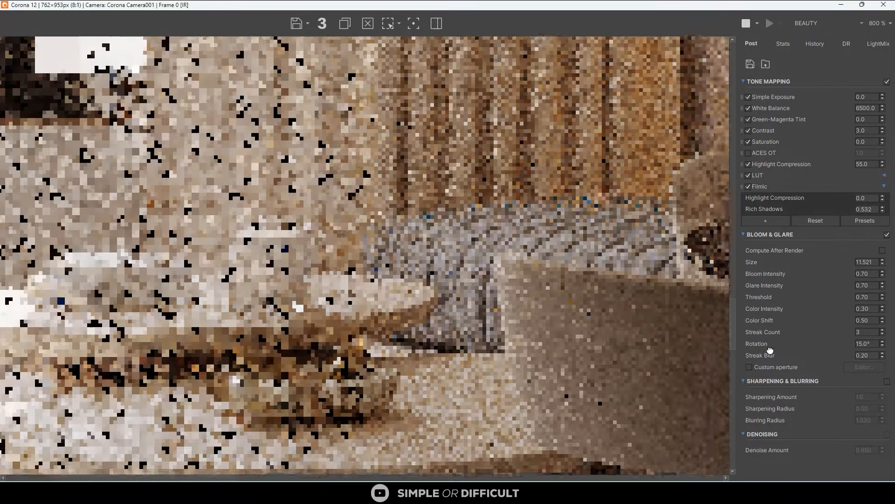
scroll(345, 236, down, 1)
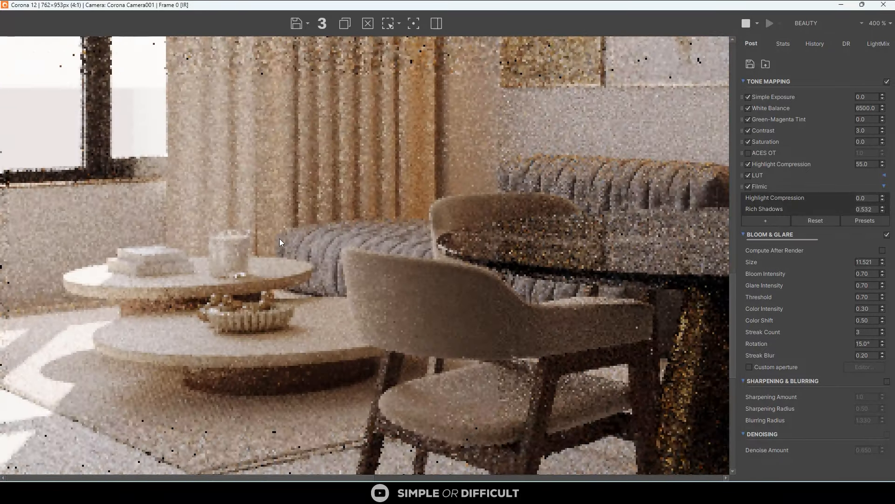
scroll(280, 241, down, 2)
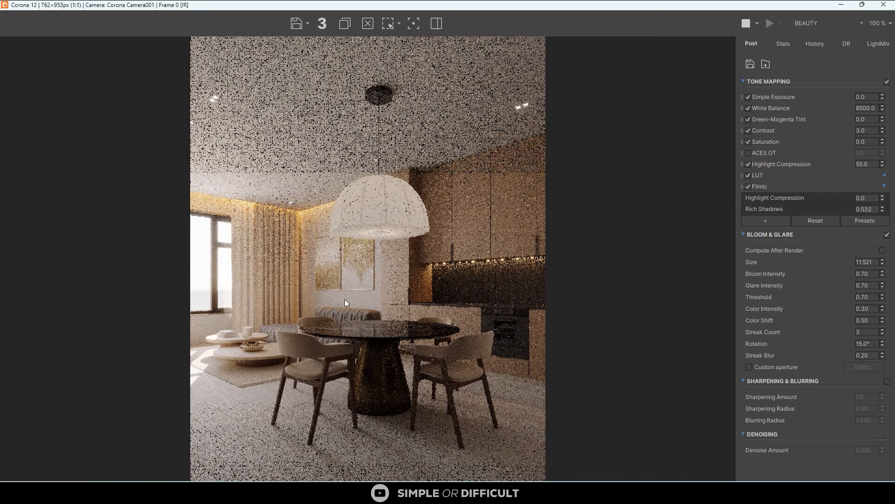
scroll(368, 331, up, 1)
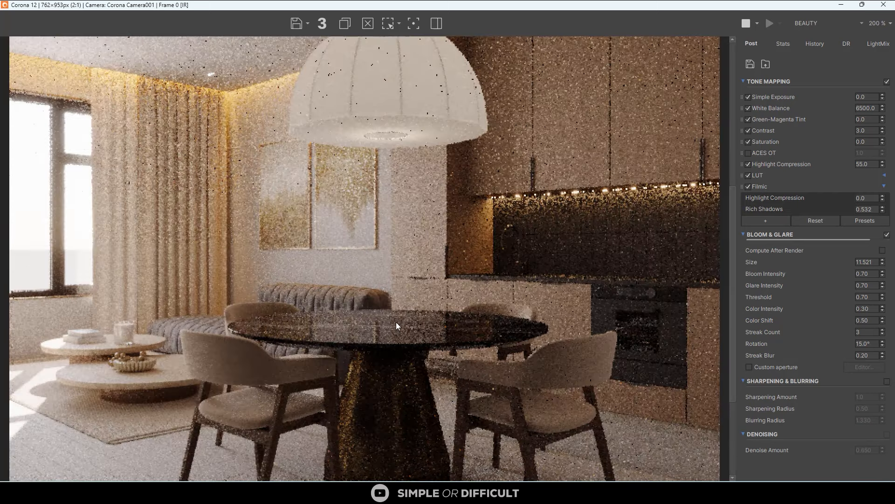
scroll(397, 322, up, 1)
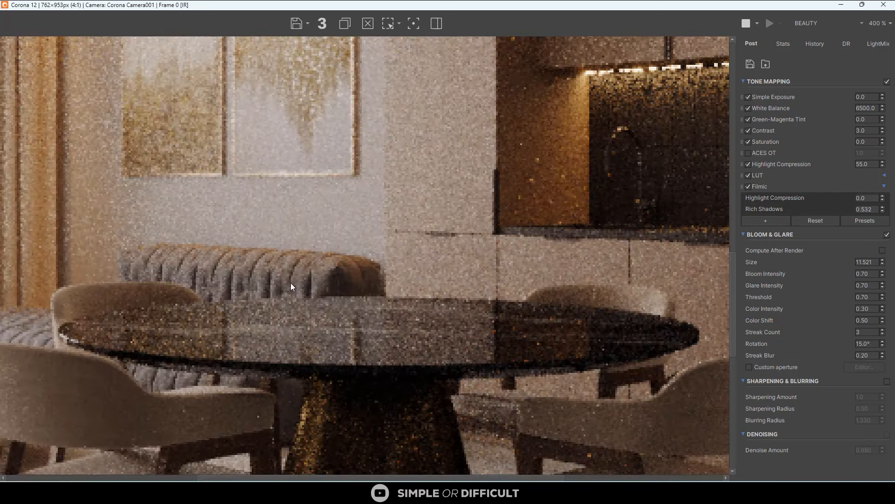
scroll(298, 289, down, 1)
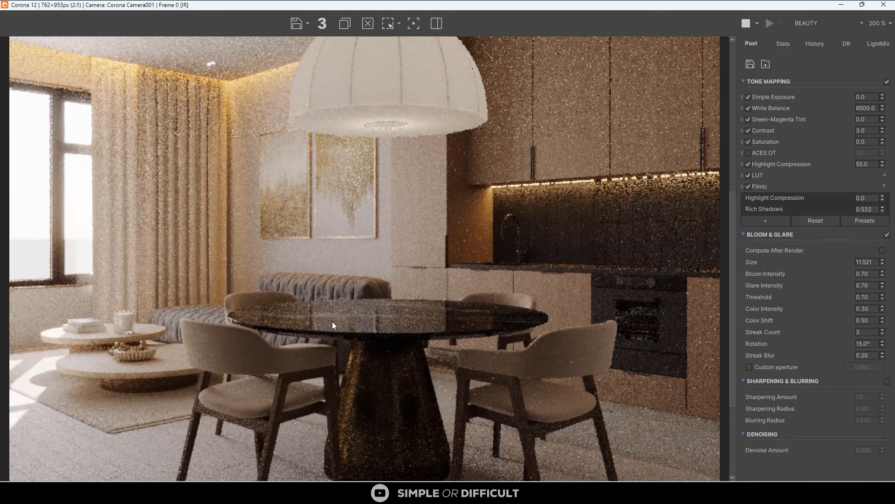
scroll(398, 325, down, 1)
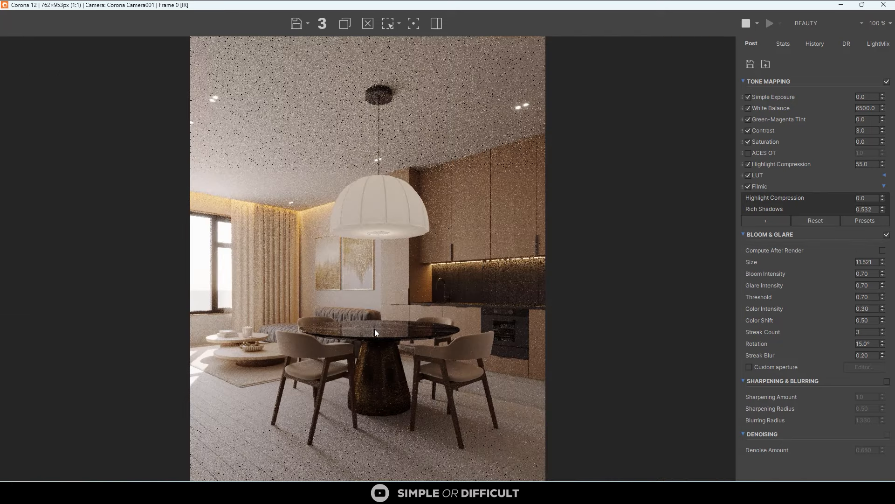
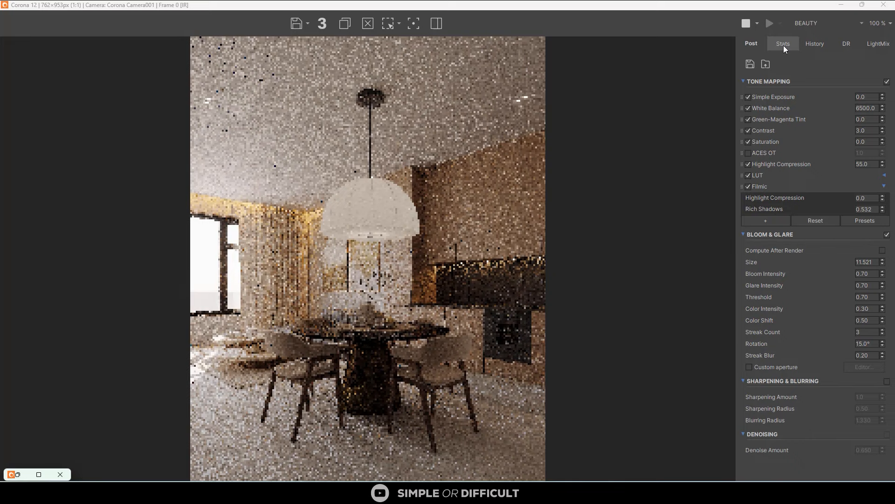
Step: Check the dining table decor in the render and raise Simple Exposure to 0.128
scroll(369, 411, up, 2)
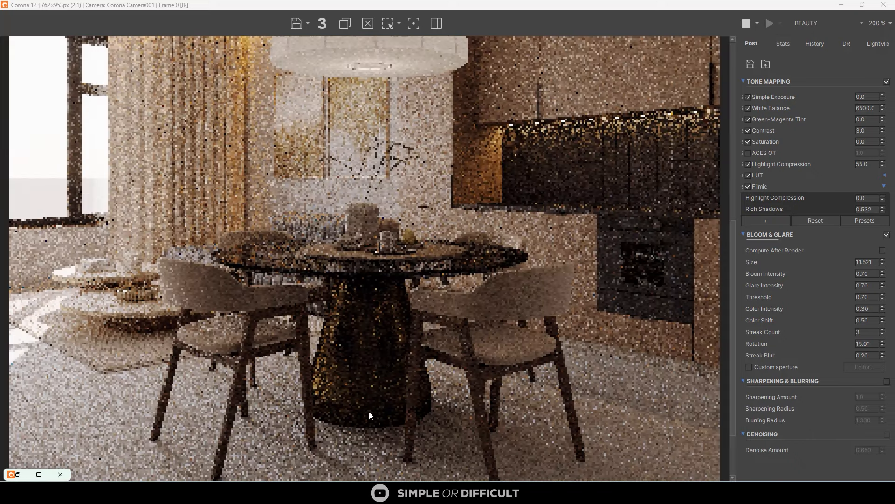
scroll(369, 261, up, 2)
scroll(381, 243, down, 4)
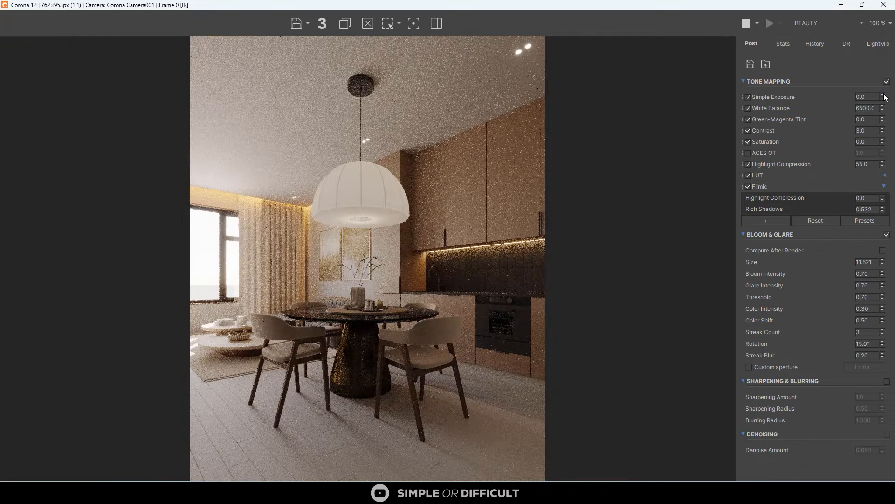
drag(883, 96, 882, 87)
Step: Examine the brightness and overall composition of the render at whole-image and close-up scale
scroll(437, 198, down, 1)
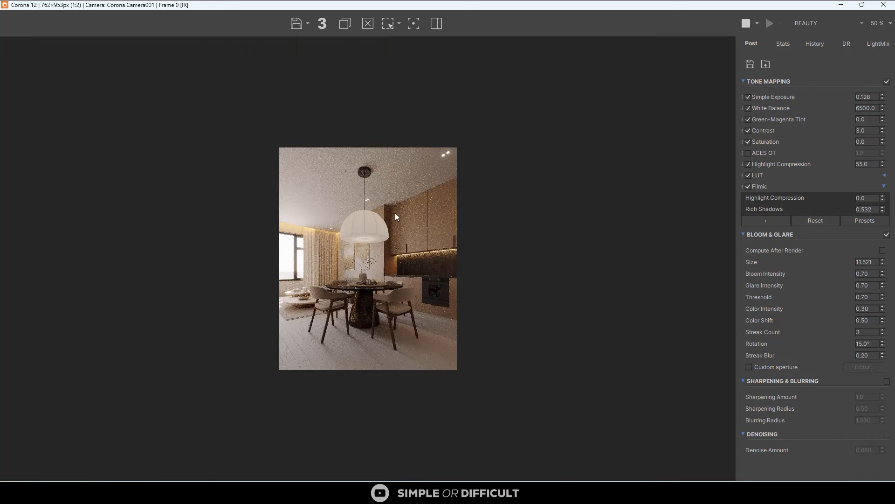
scroll(395, 214, up, 1)
scroll(389, 216, down, 1)
scroll(357, 329, up, 1)
scroll(373, 263, down, 1)
scroll(330, 350, up, 1)
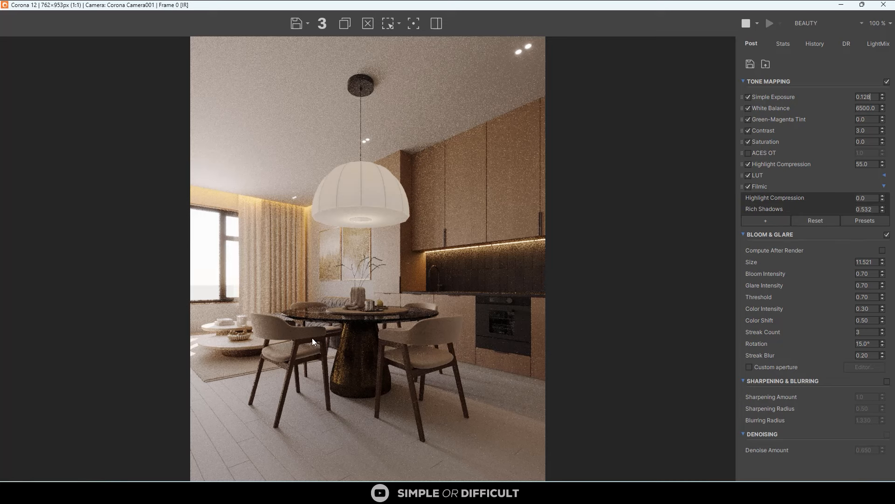
scroll(267, 343, up, 1)
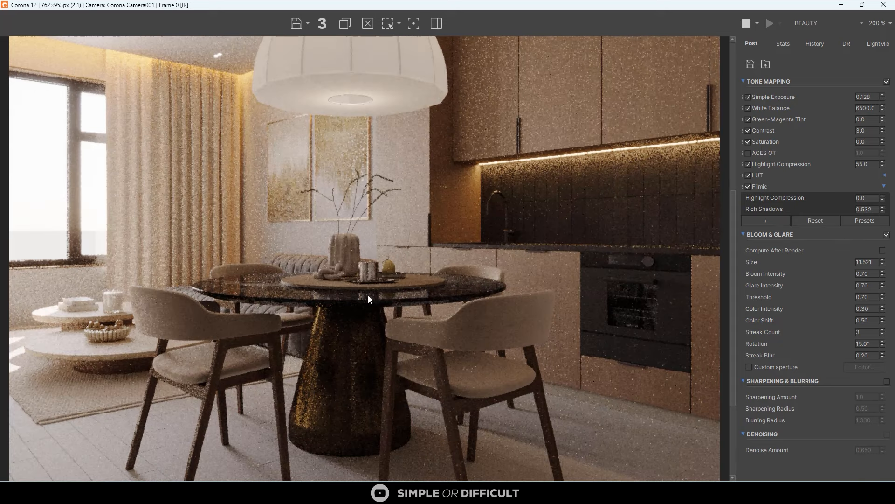
scroll(368, 298, down, 1)
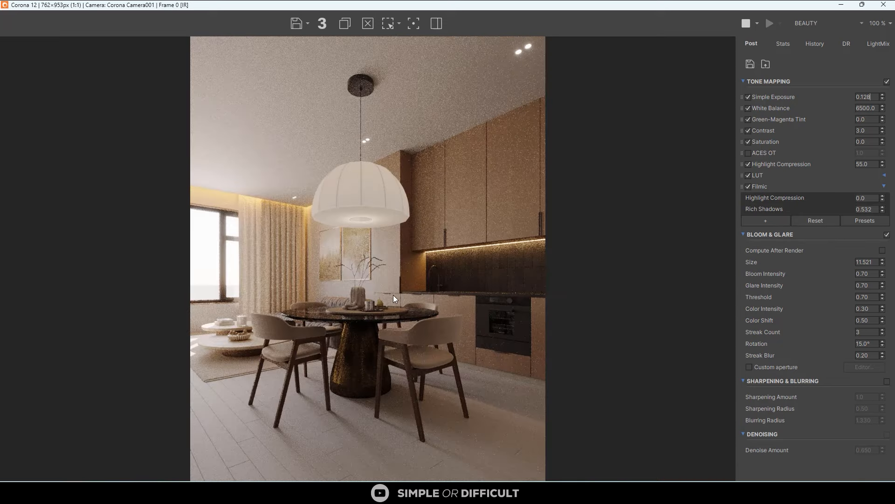
scroll(439, 196, up, 1)
scroll(481, 177, down, 1)
scroll(524, 51, up, 1)
scroll(485, 118, down, 1)
Step: Restore the render to a floating window and place it between the plan view and the command panel
drag(785, 4, 810, 57)
click(389, 178)
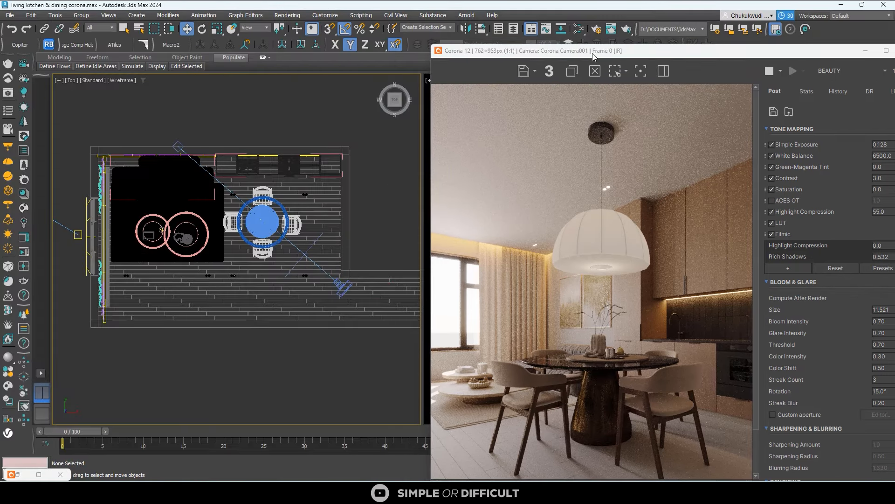
drag(593, 54, 453, 30)
Step: Draw a rectangular CoronaLight about 359 by 240 mm around the downlight pair between the sofa area and the dining chairs
click(799, 84)
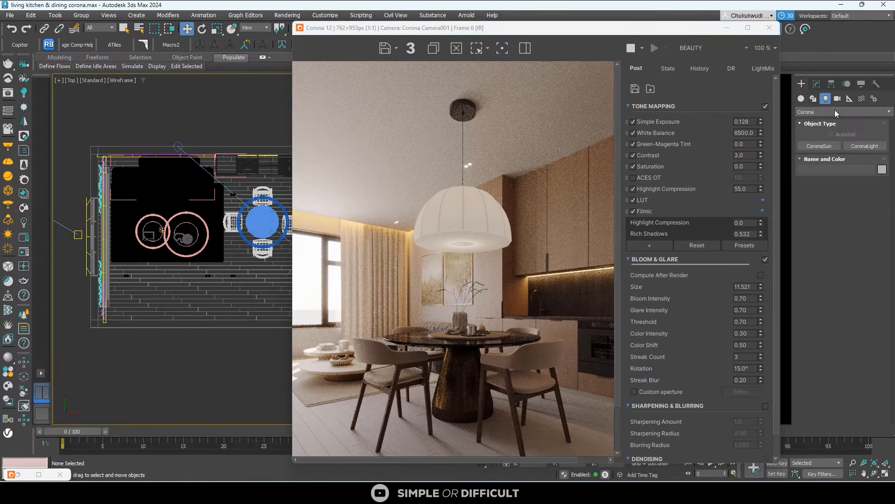
click(863, 148)
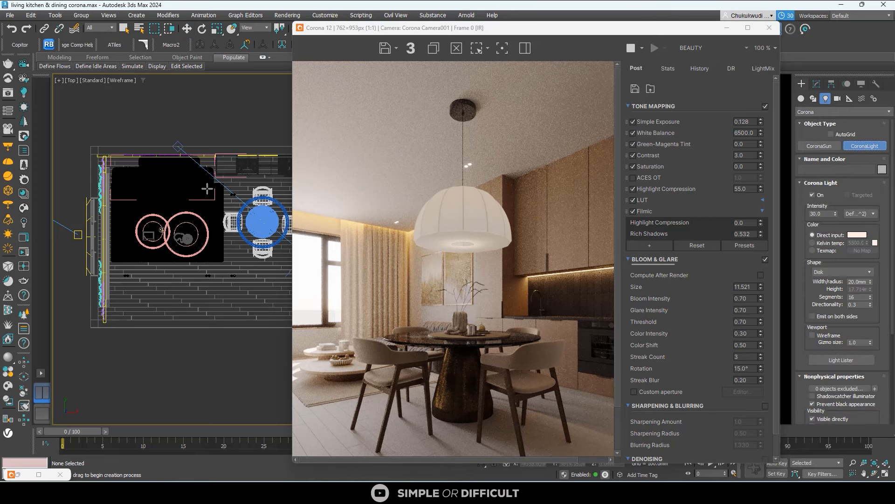
scroll(189, 214, up, 8)
drag(189, 214, 227, 215)
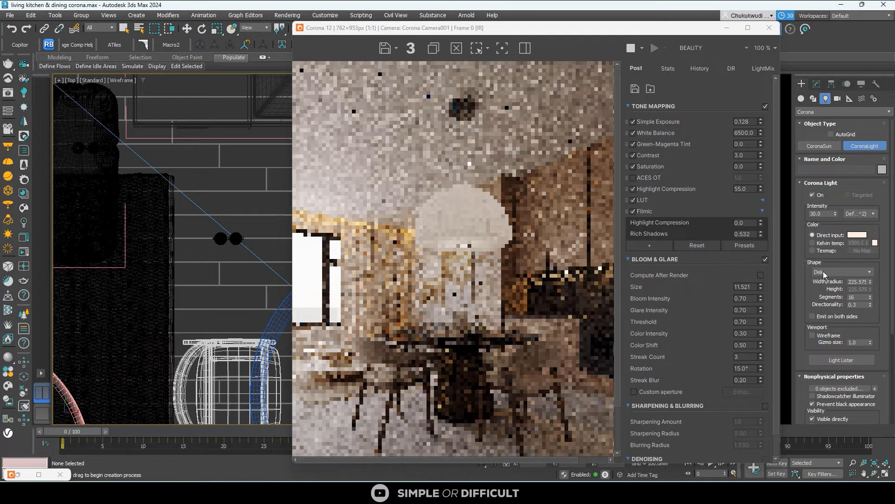
click(841, 272)
click(835, 284)
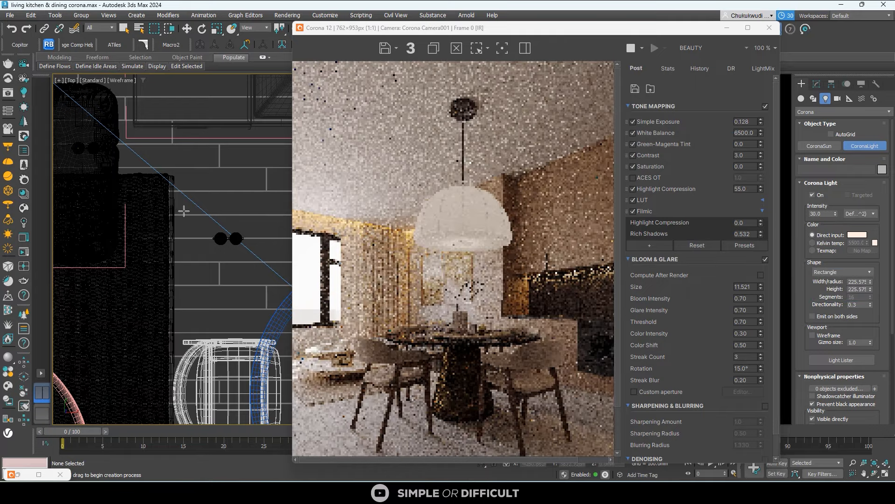
drag(192, 218, 262, 264)
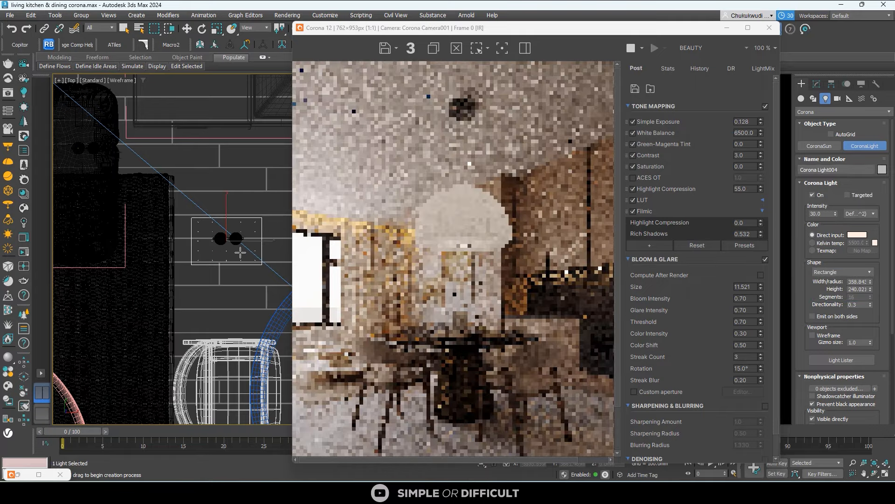
Step: Raise the new rectangular light from floor level to near the ceiling in an orbited view
scroll(240, 252, down, 3)
alt+middle_drag(240, 252, 242, 199)
click(187, 29)
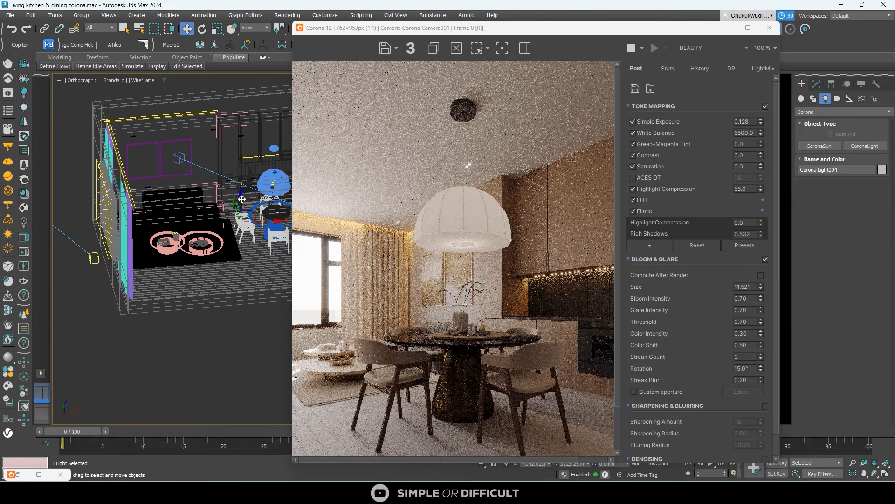
drag(242, 199, 242, 136)
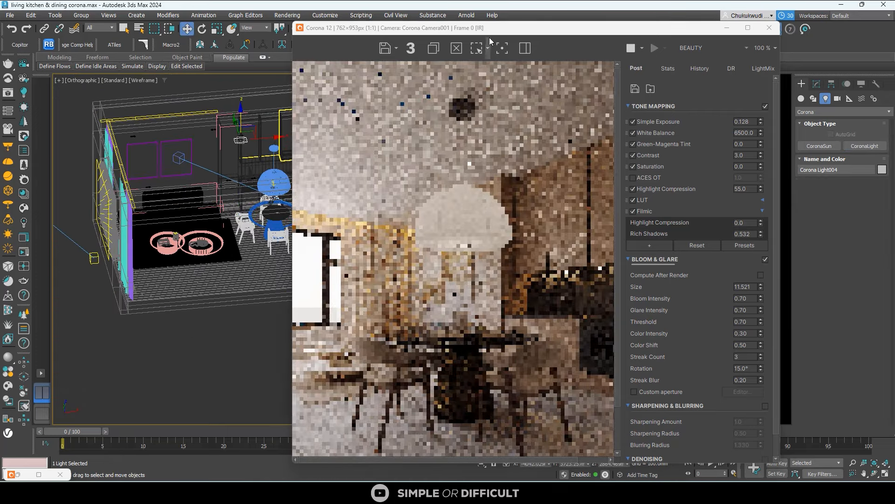
Step: Move the render window off the viewport and fine-tune the rectangular light's height in the Front view to just below the ceiling downlights
drag(506, 31, 597, 39)
scroll(301, 146, down, 2)
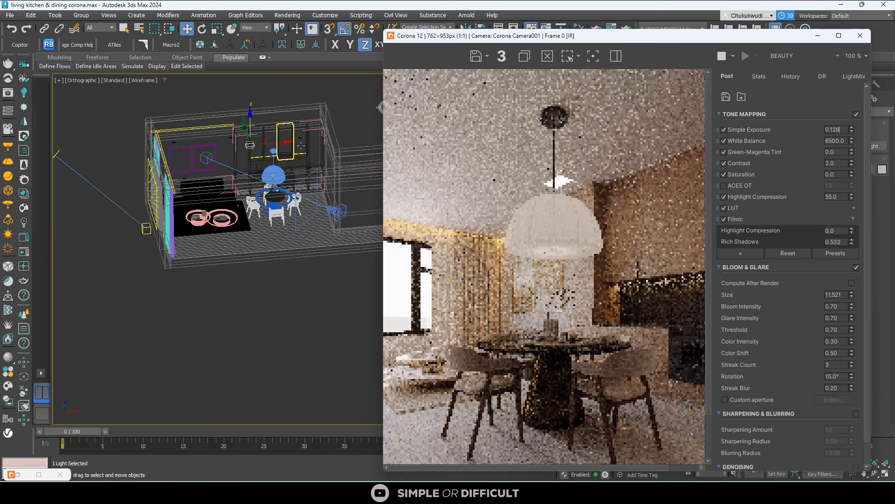
middle_drag(301, 145, 191, 159)
drag(401, 35, 450, 35)
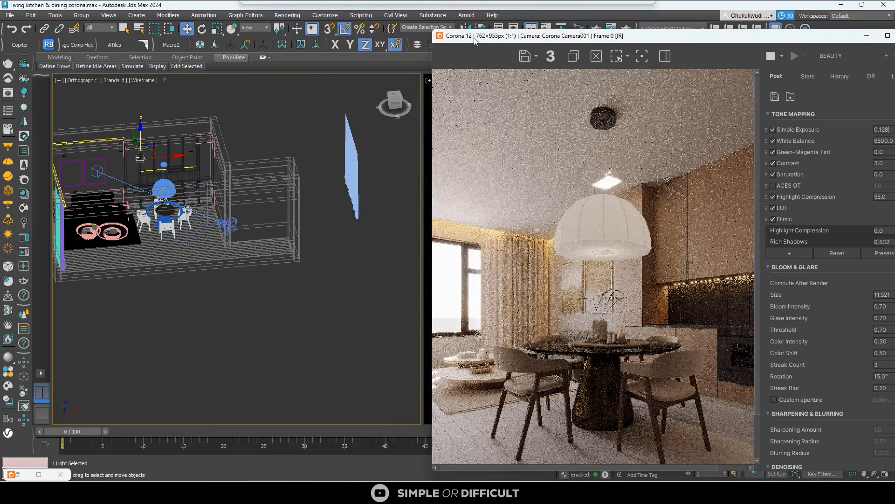
click(401, 104)
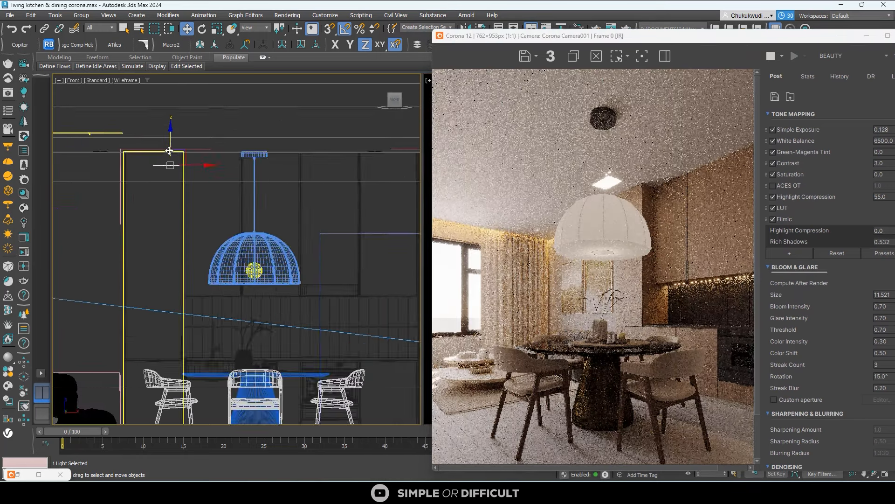
scroll(169, 154, up, 6)
drag(177, 193, 191, 136)
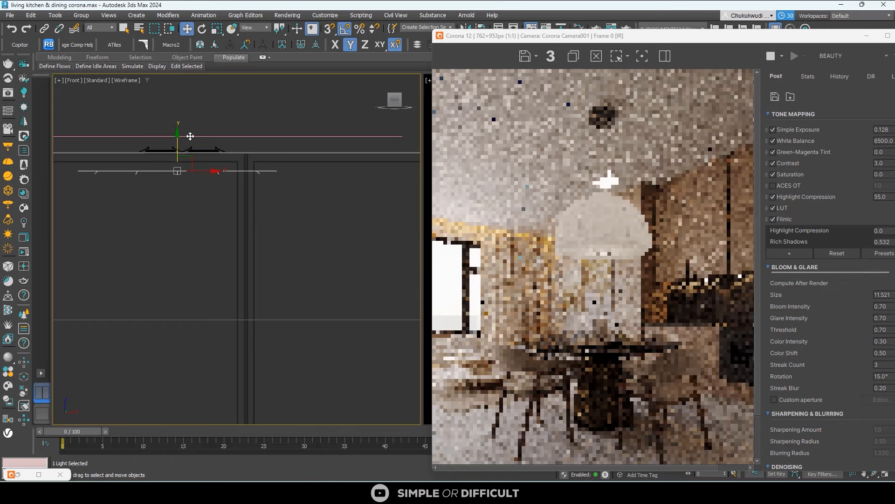
scroll(190, 136, down, 3)
alt+middle_drag(200, 147, 205, 196)
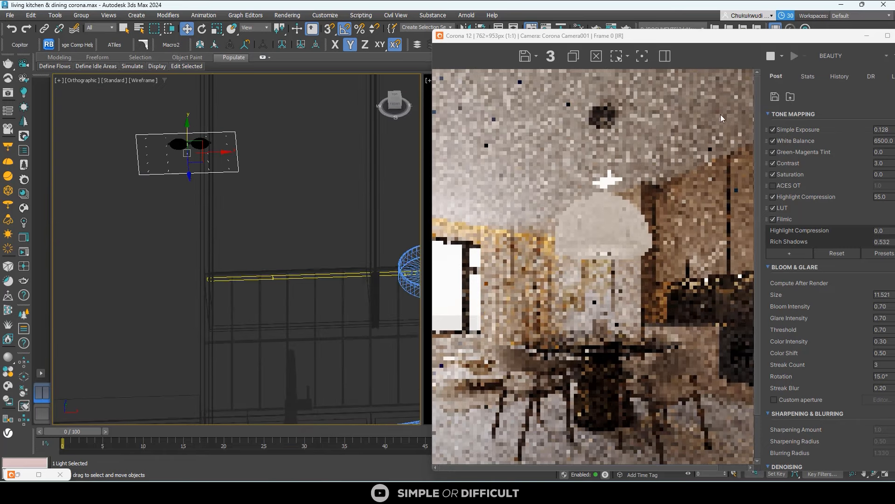
Step: Switch the rectangular light's color to Kelvin temperature and set its directionality to 0.5 and intensity to 50
drag(777, 37, 572, 25)
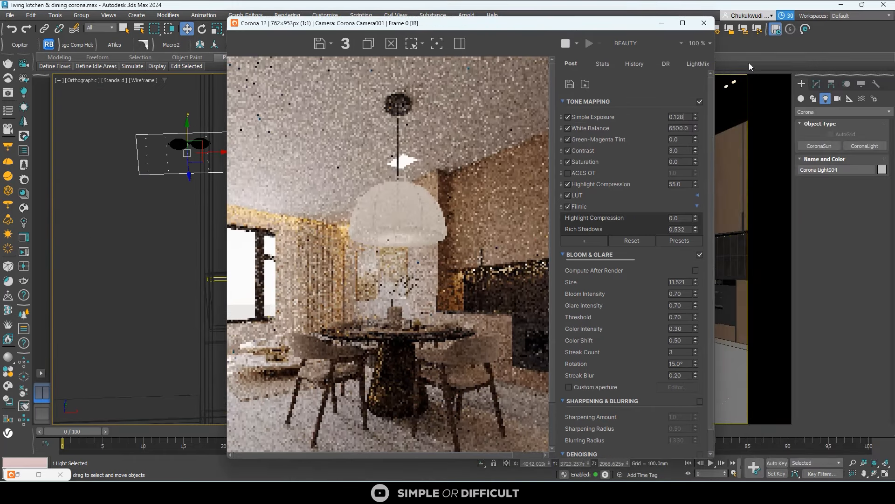
click(817, 83)
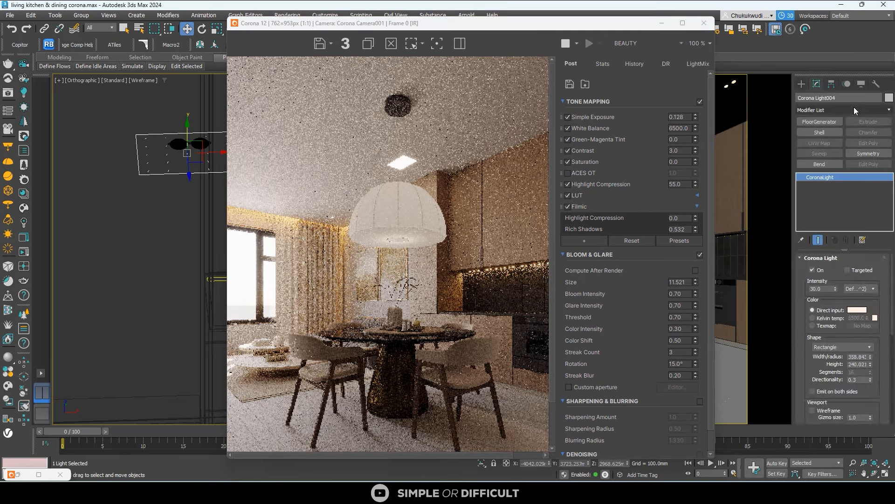
click(825, 318)
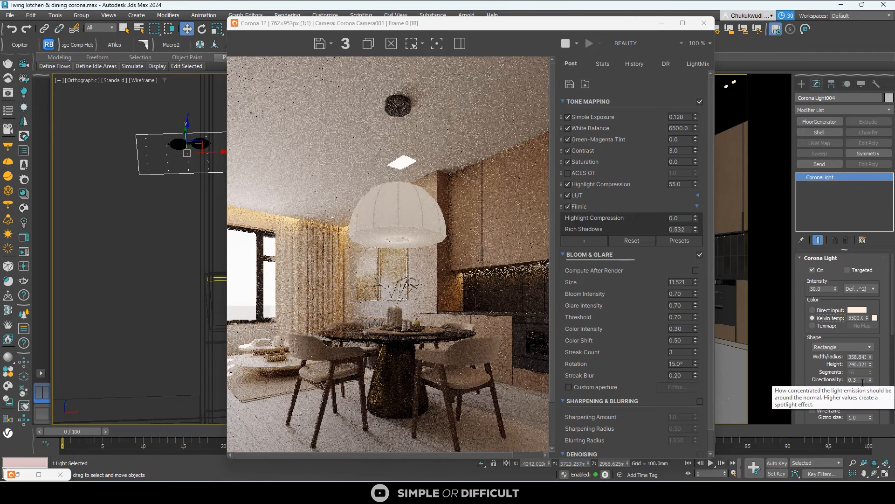
double_click(862, 380)
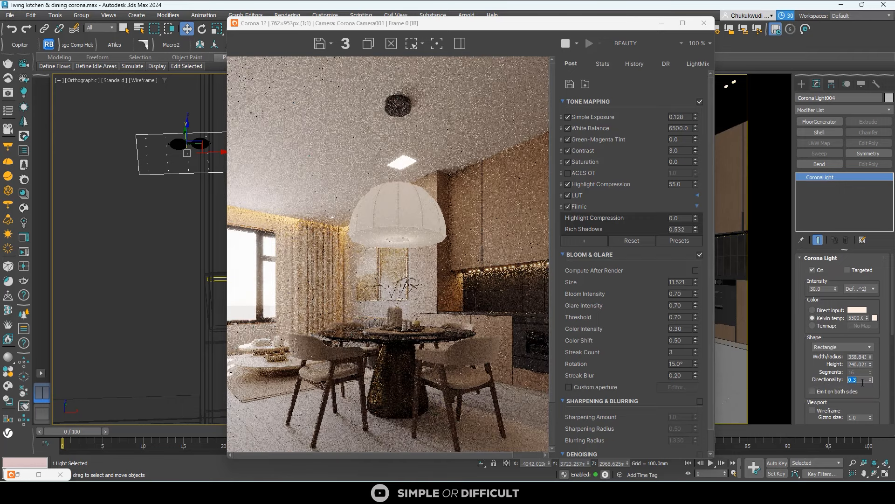
key(BackSpace)
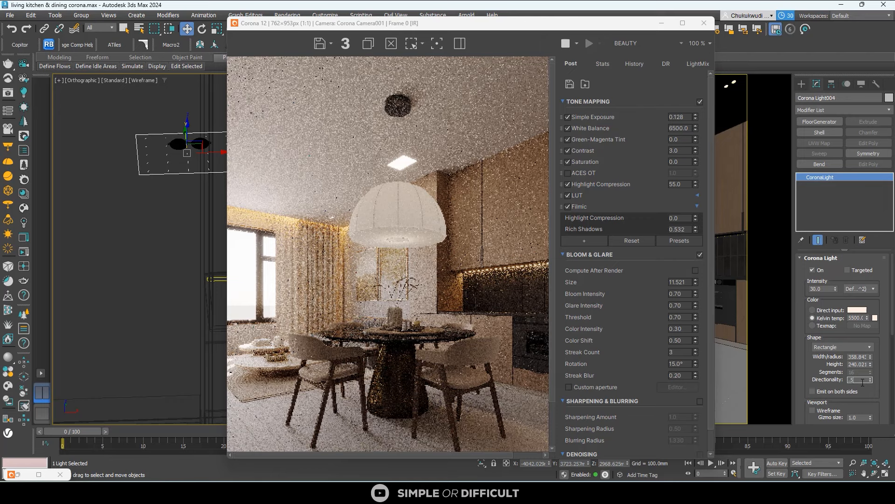
key(Return)
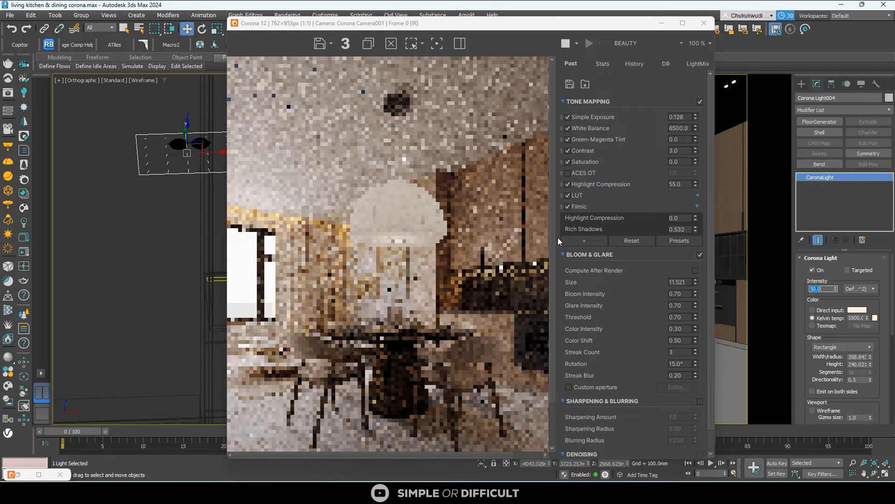
Step: Turn off the rectangular light's visibility options, including Visible directly, Visible in reflections and Visible in refractions
scroll(428, 183, up, 1)
scroll(391, 134, up, 1)
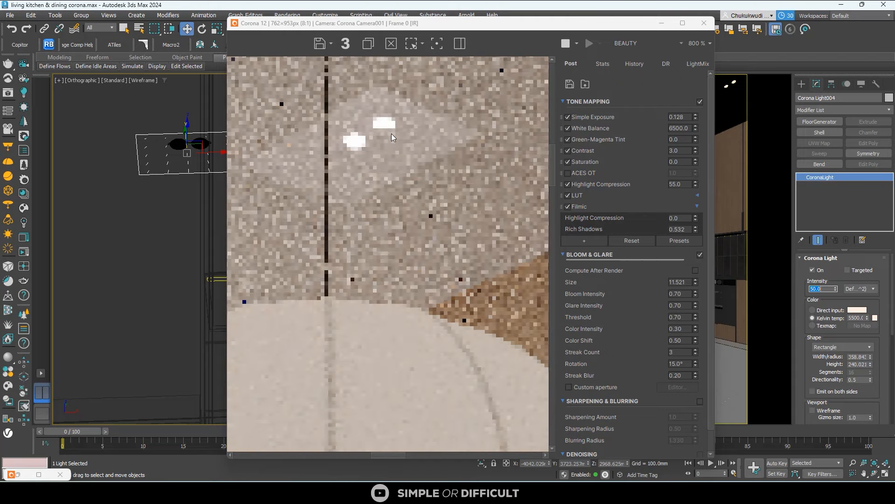
scroll(391, 134, down, 1)
scroll(882, 399, down, 2)
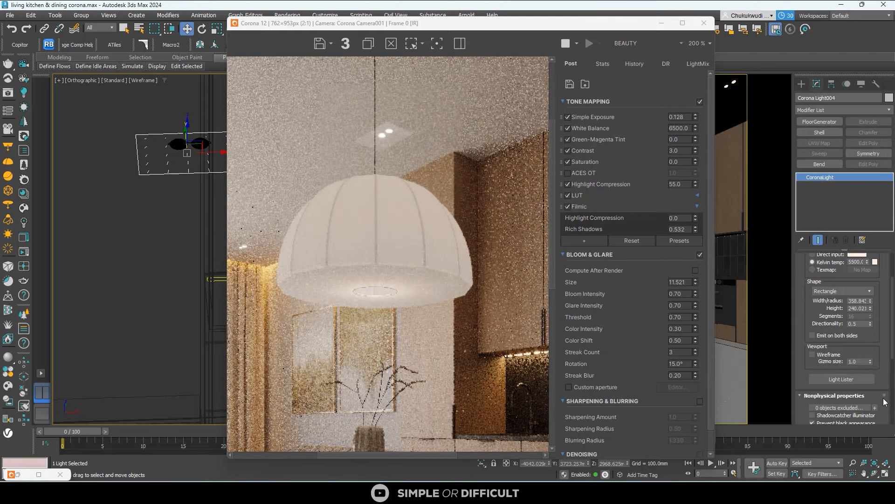
click(830, 382)
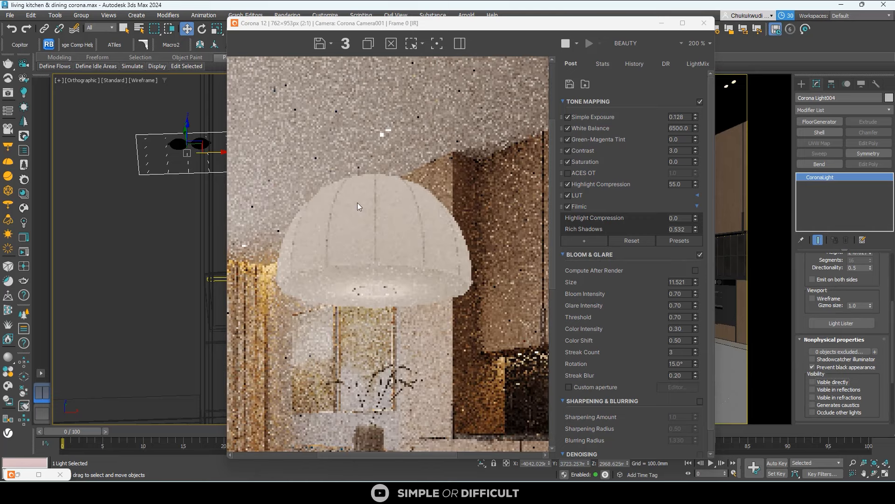
Step: Clone the rectangular light as one instance in the Top view, moved along X to the downlight pair beyond the dining table
scroll(161, 177, down, 5)
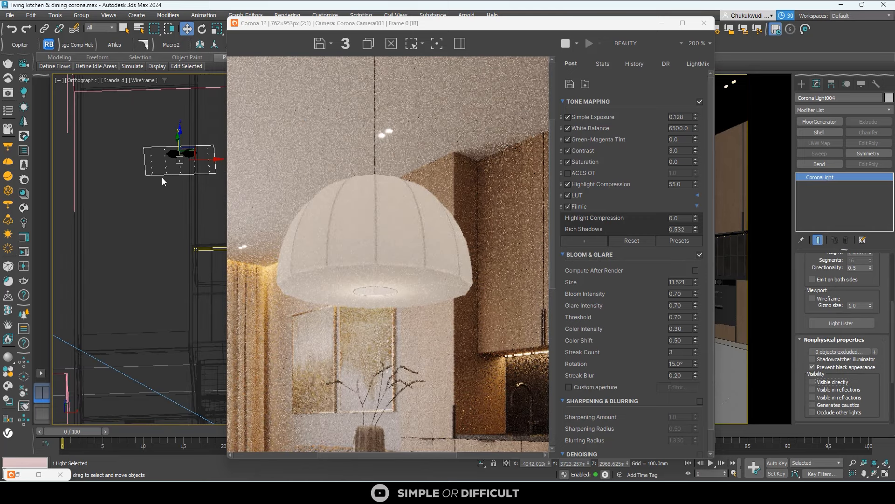
scroll(435, 234, down, 2)
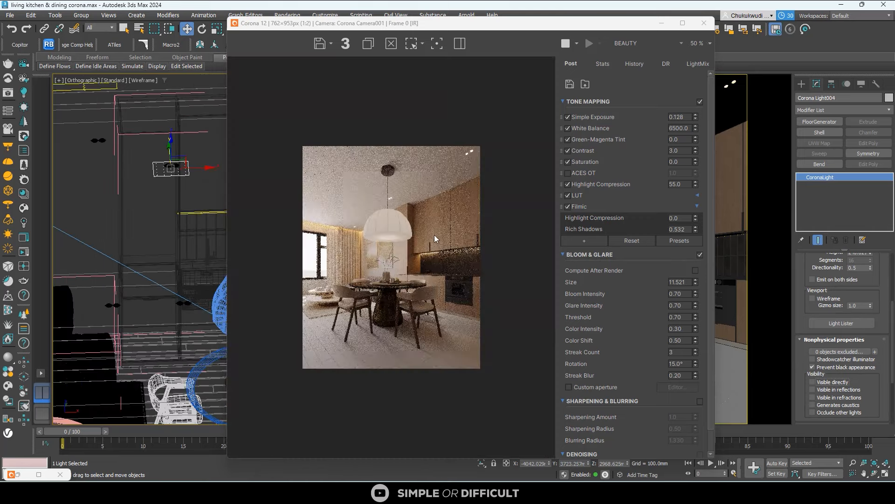
click(245, 239)
key(t)
scroll(141, 150, down, 2)
scroll(141, 125, up, 1)
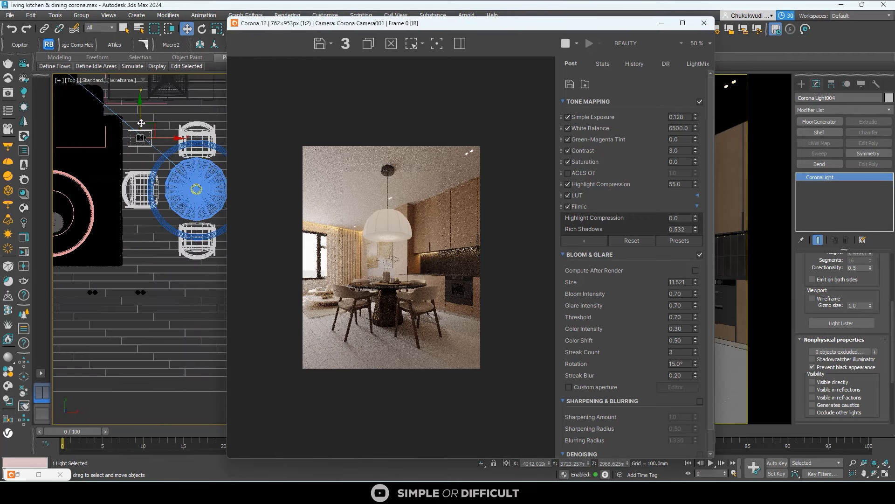
scroll(141, 124, down, 2)
middle_drag(140, 128, 124, 173)
shift+drag(159, 176, 227, 179)
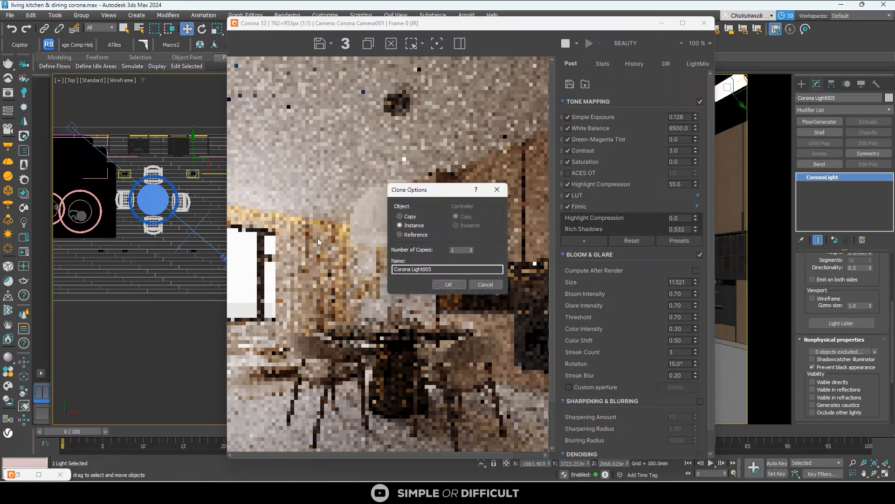
click(447, 284)
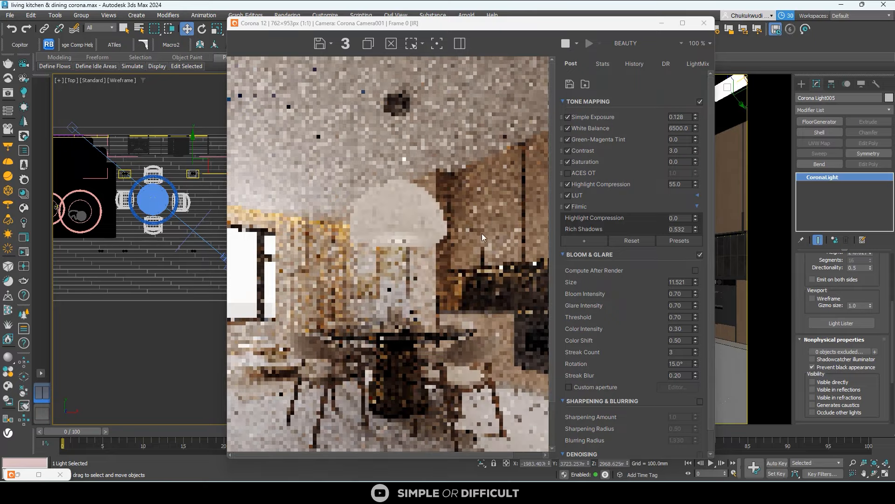
Step: Maximize the render window and examine the lighting on the floor, chairs and kitchen cabinets
click(683, 23)
scroll(534, 447, up, 1)
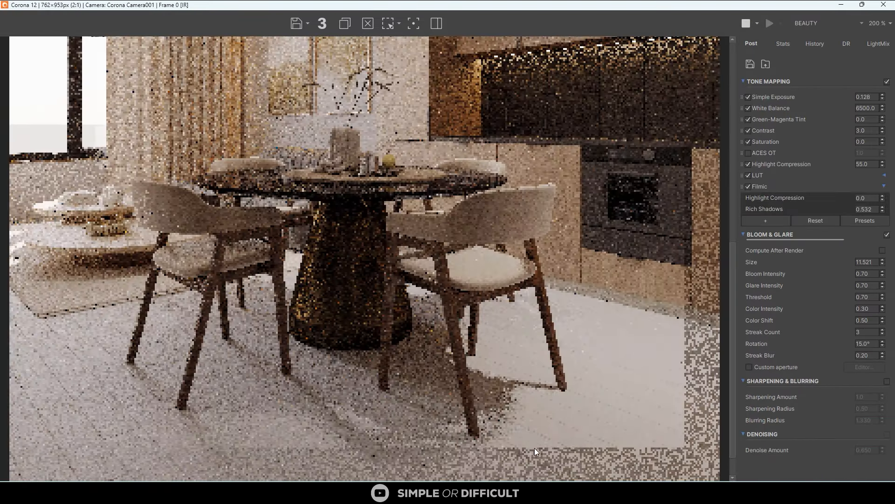
scroll(485, 196, down, 1)
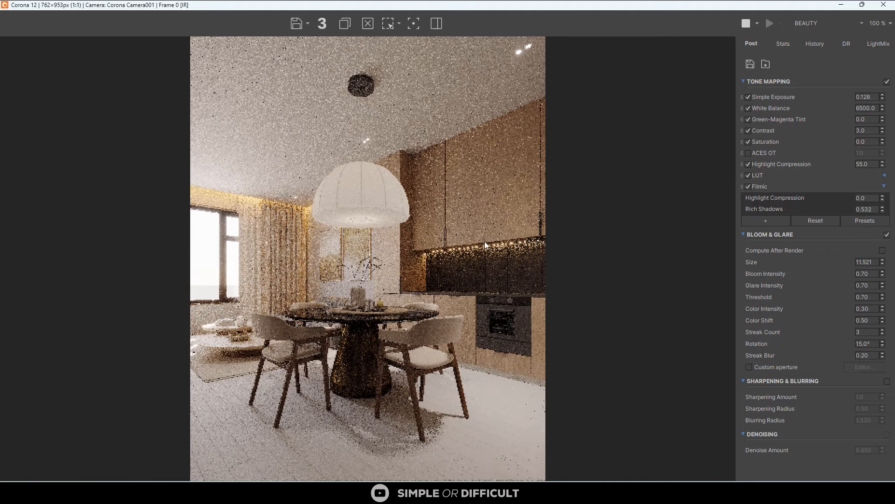
scroll(485, 242, down, 1)
scroll(455, 343, up, 1)
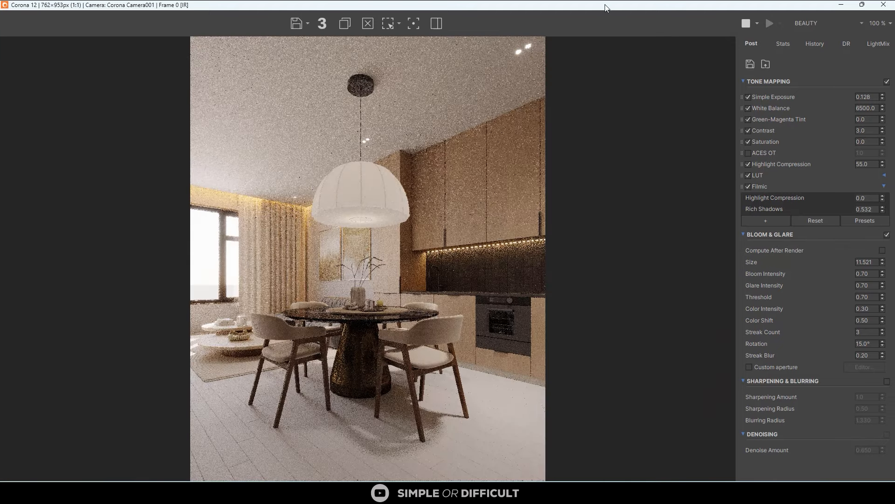
Step: Restore the render to a floating window and set the instanced rectangular lights' intensity to 30
drag(605, 4, 404, 9)
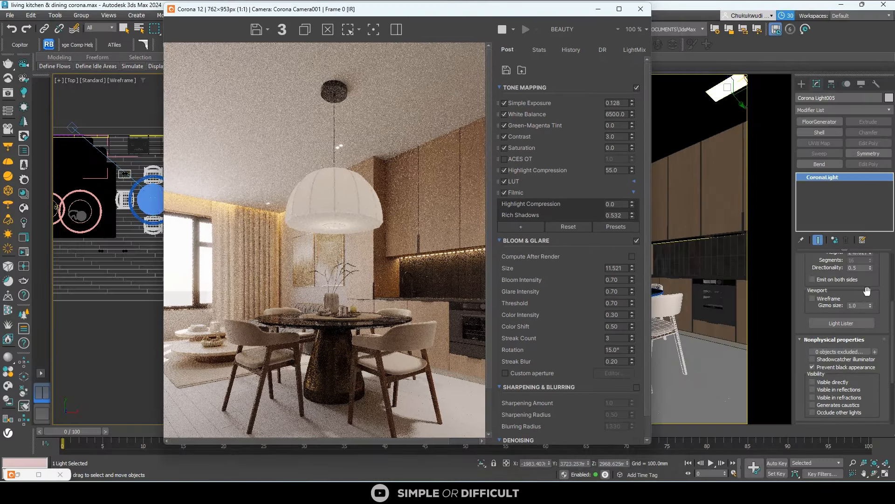
scroll(867, 290, up, 3)
scroll(827, 279, up, 3)
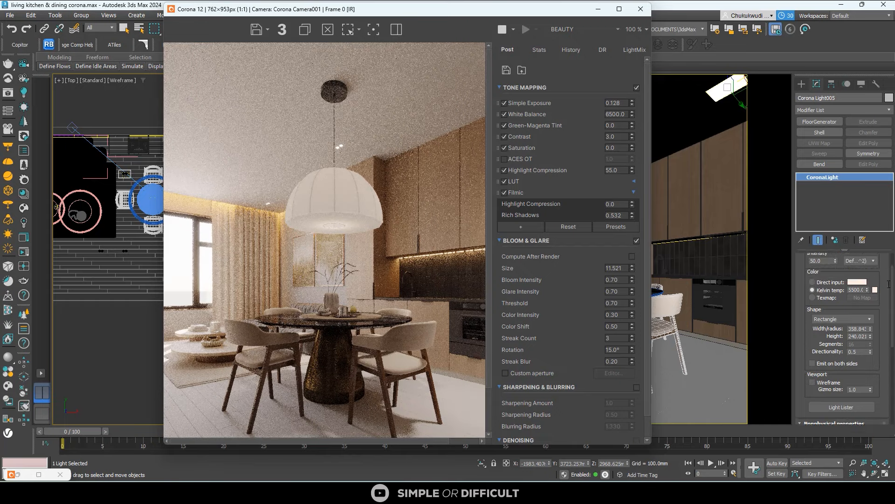
double_click(820, 275)
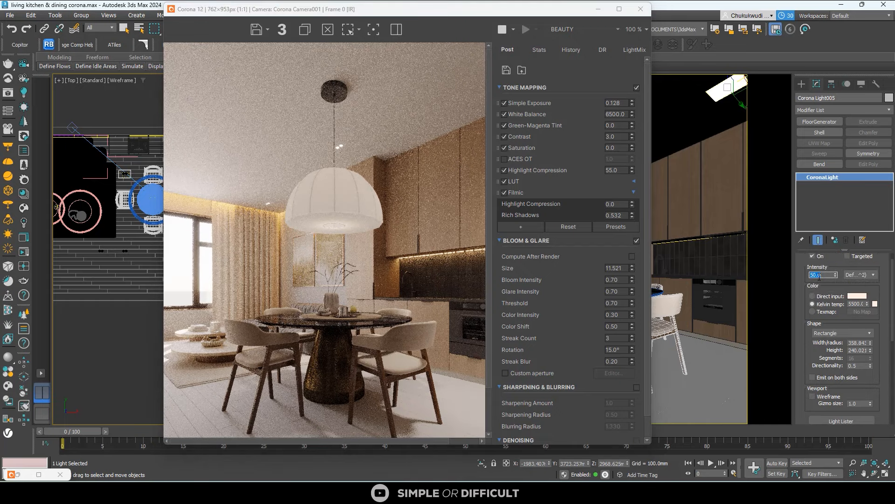
key(Return)
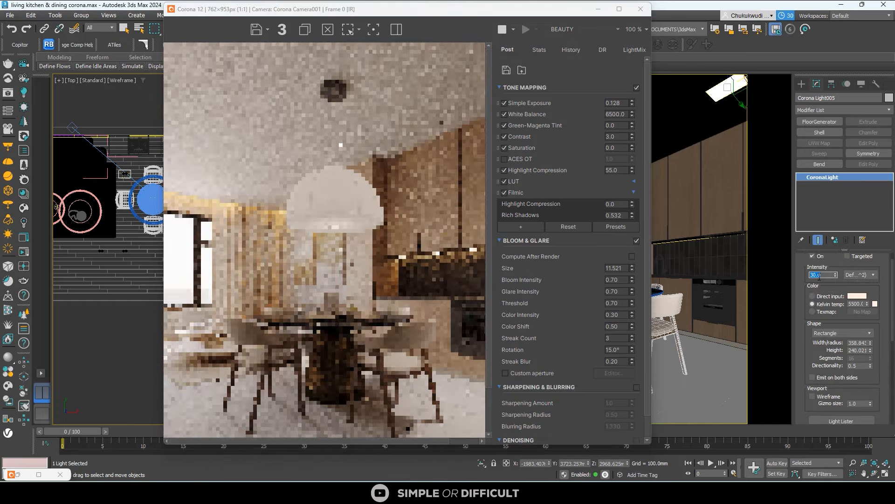
scroll(436, 421, up, 1)
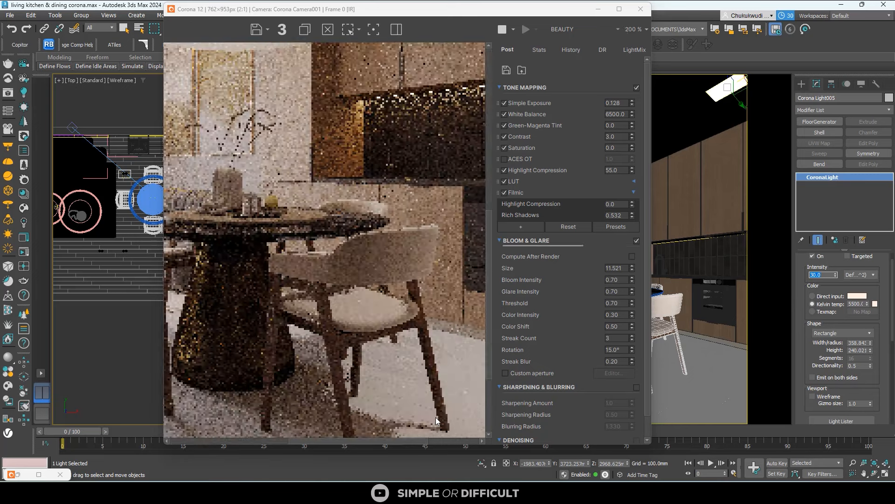
Step: Set the instanced rectangular lights' intensity to 20 and check the floor around the dining chairs in the render
text(20)
key(Return)
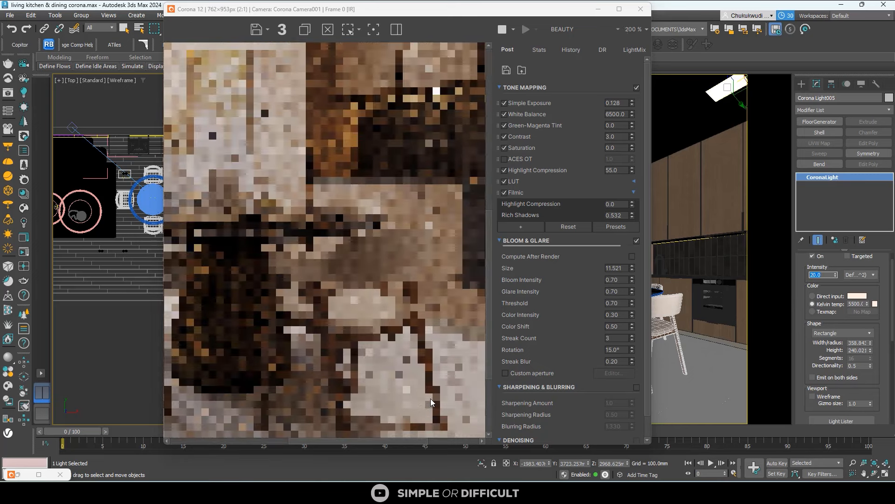
scroll(298, 266, down, 1)
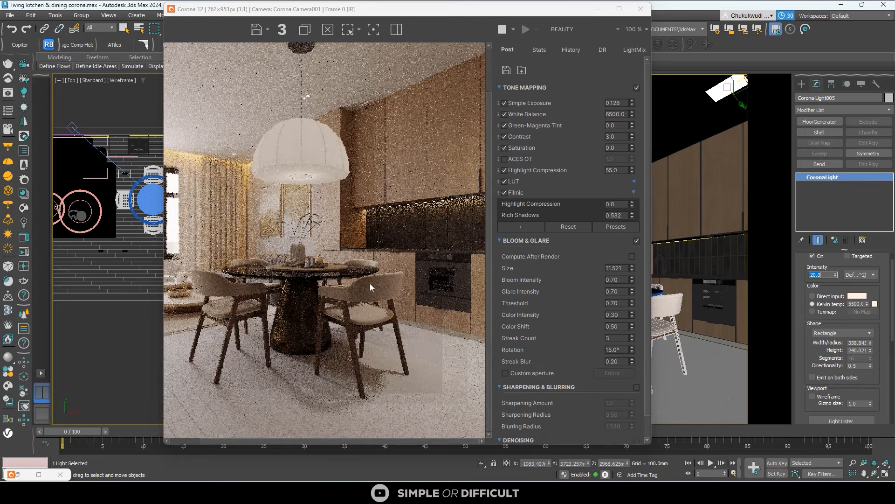
scroll(438, 413, up, 1)
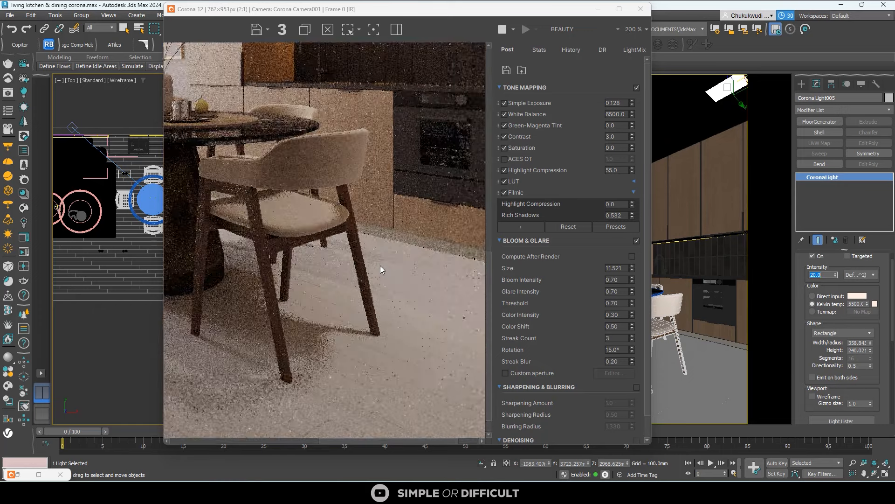
scroll(377, 242, down, 2)
Step: Move the render window clear of the plan view and select both rectangular lights at the downlight pairs beside the dining table
drag(404, 16, 615, 39)
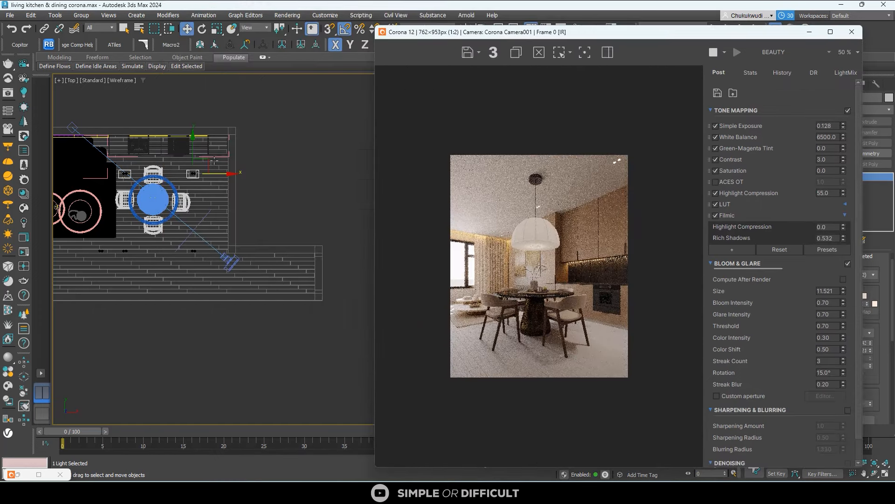
scroll(130, 172, up, 3)
ctrl+click(136, 164)
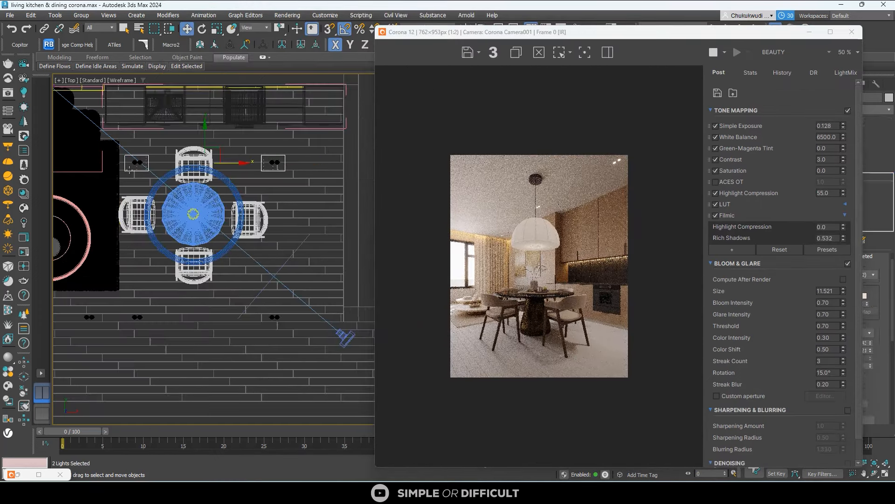
Step: Copy the two selected lights along Y onto the downlights on the opposite side of the dining table
shift+drag(202, 175, 203, 327)
click(449, 284)
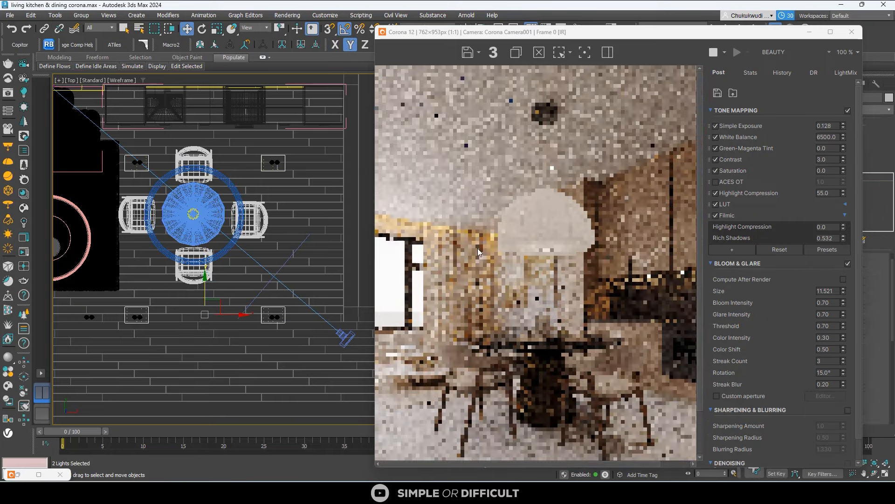
scroll(480, 248, down, 1)
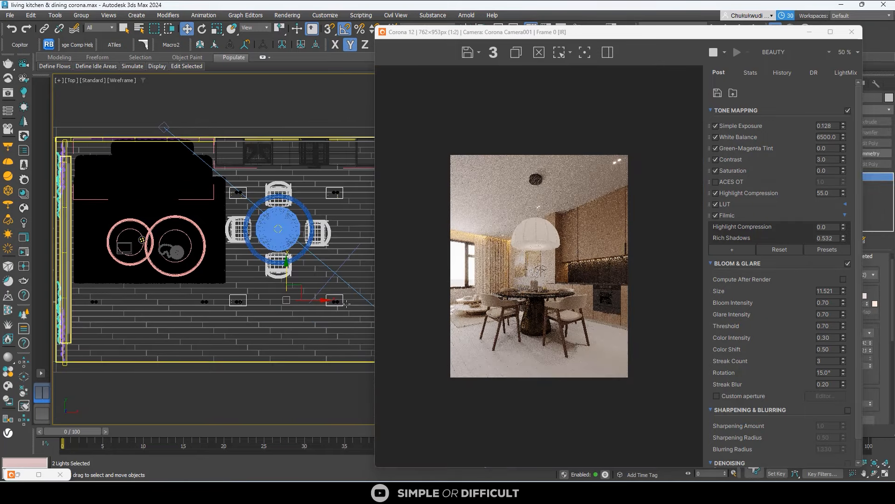
Step: Copy the ceiling lights across the living area, placing them over the downlights beside and above the sofa
shift+drag(182, 299, 259, 292)
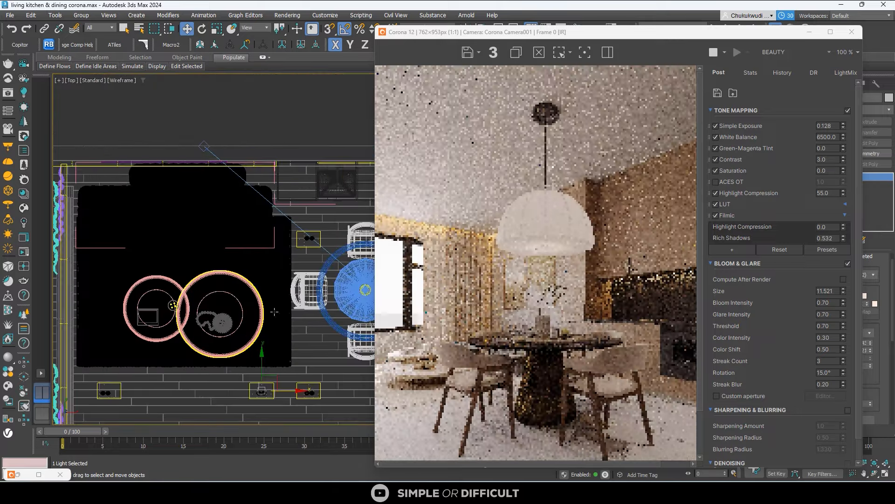
drag(191, 184, 270, 249)
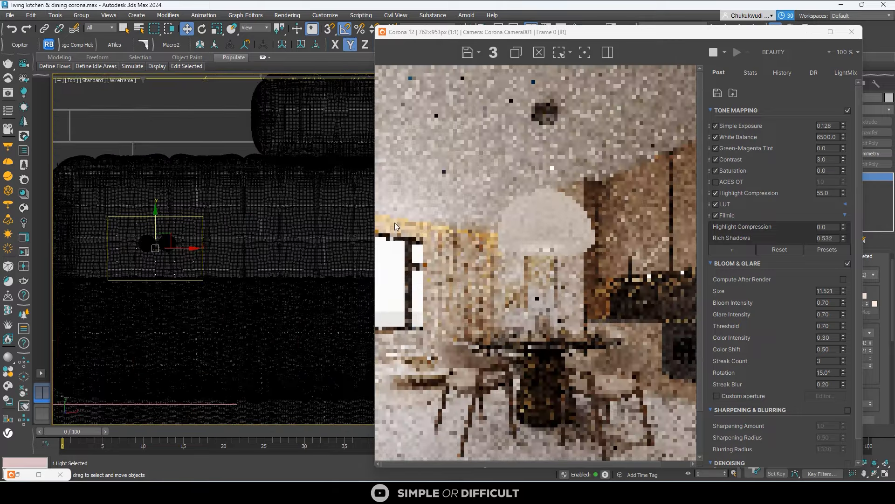
scroll(529, 312, down, 1)
scroll(528, 311, up, 1)
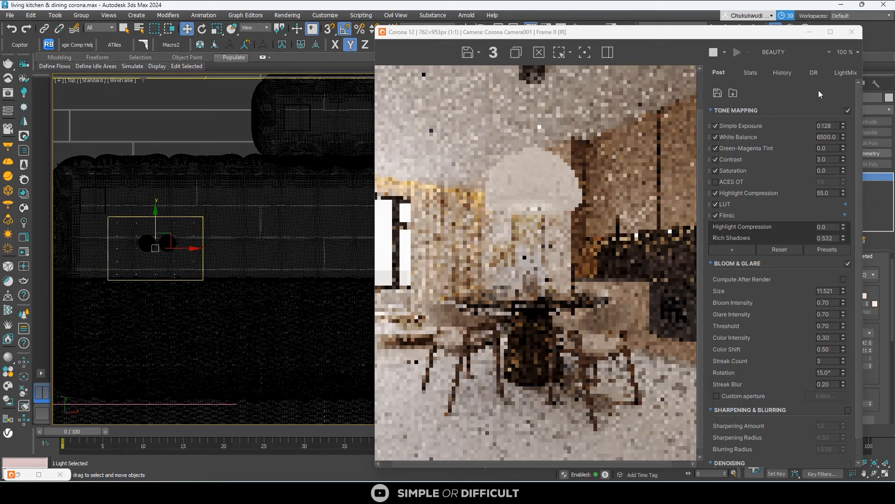
Step: Raise the render's Simple Exposure to 0.192 and free up the viewports to reach the camera
click(843, 124)
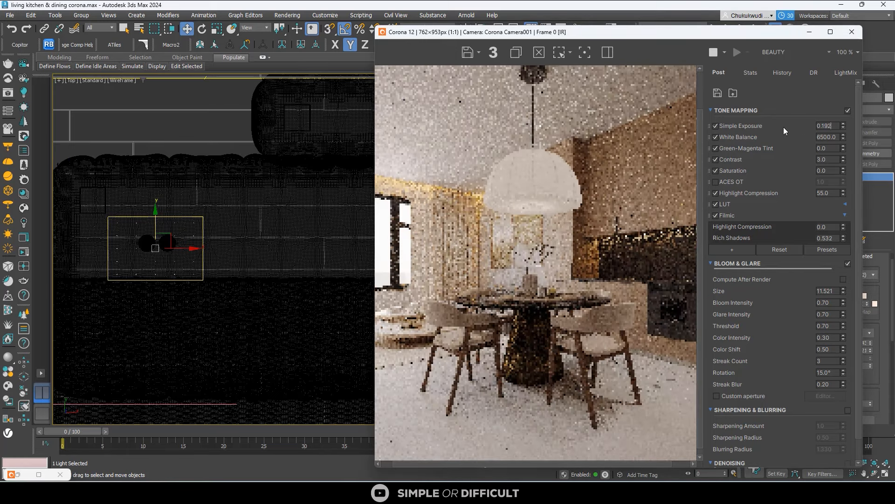
click(830, 32)
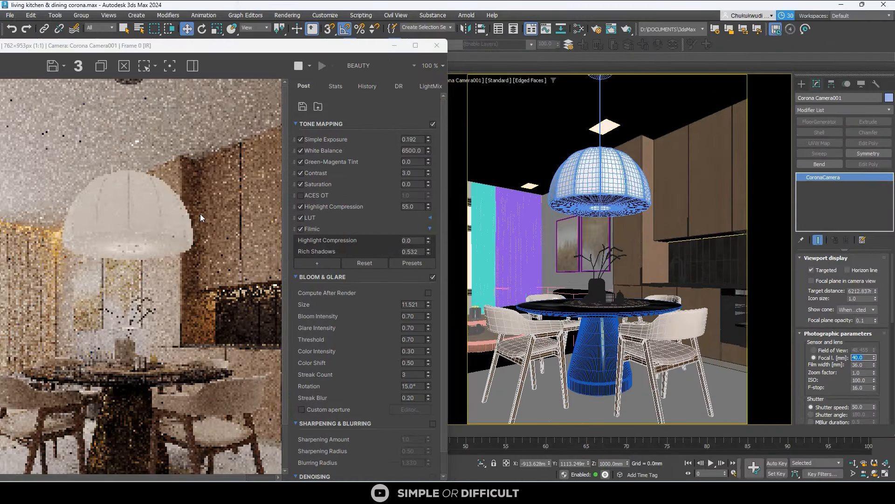
scroll(200, 213, down, 1)
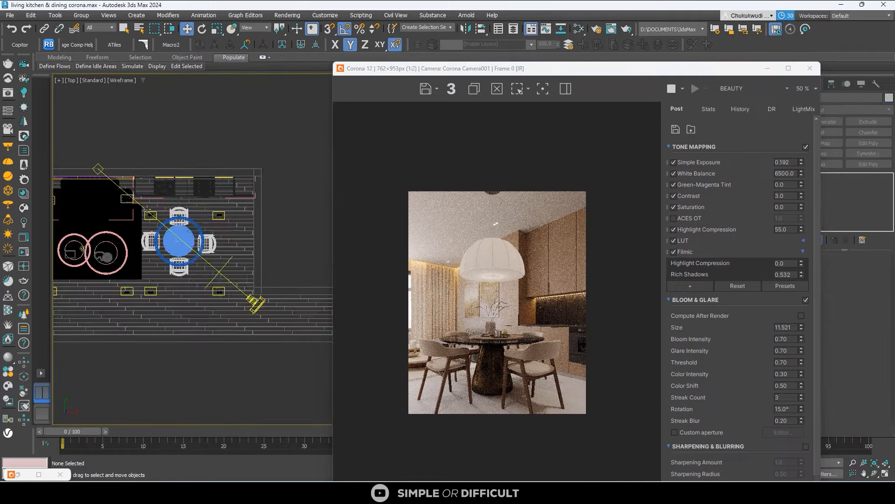
Step: Move the camera back to about X -447, Y 761 mm and set its focal length to 36 mm
click(147, 209)
drag(188, 229, 203, 241)
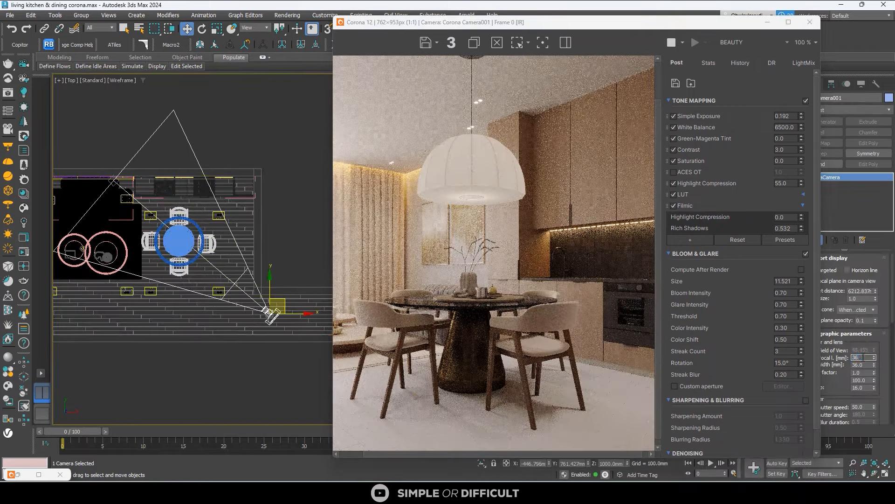
key(Return)
scroll(494, 254, down, 1)
scroll(204, 227, up, 2)
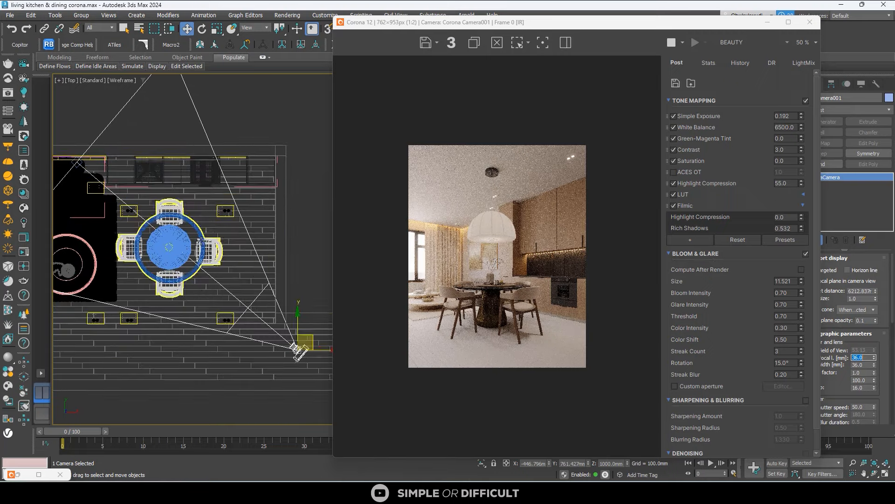
Step: Move the camera closer to the table, to about X -617, Y 894 mm, and lower its target along Y in plan
drag(304, 342, 295, 336)
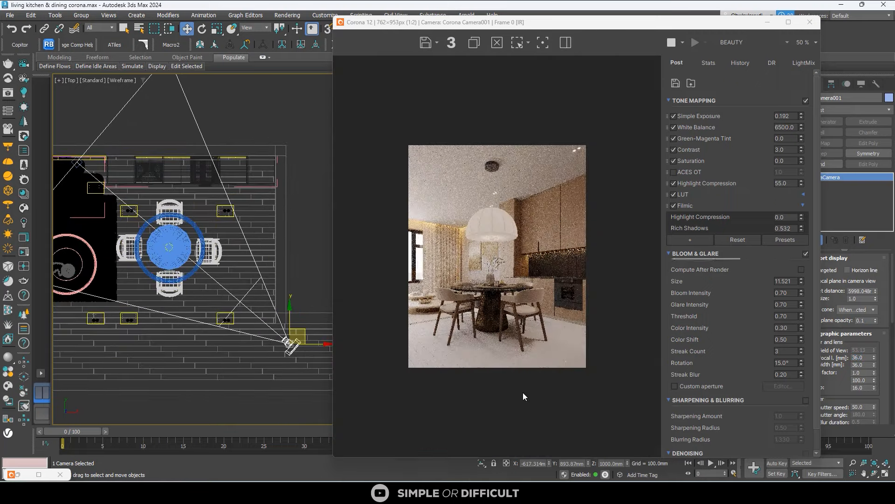
scroll(192, 199, down, 2)
click(110, 174)
drag(110, 156, 111, 166)
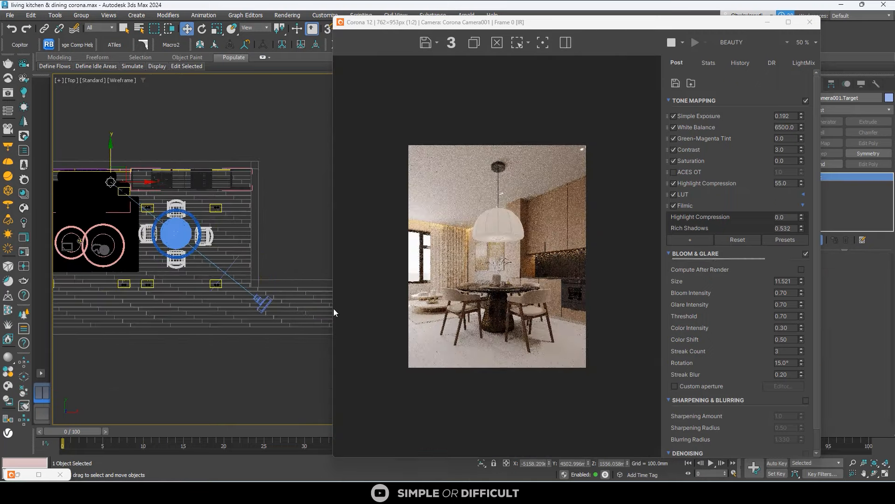
Step: Reposition the camera at about X -390, Y 981 mm and move its target to about Y 4760 mm
click(262, 303)
drag(270, 295, 294, 303)
scroll(266, 285, up, 2)
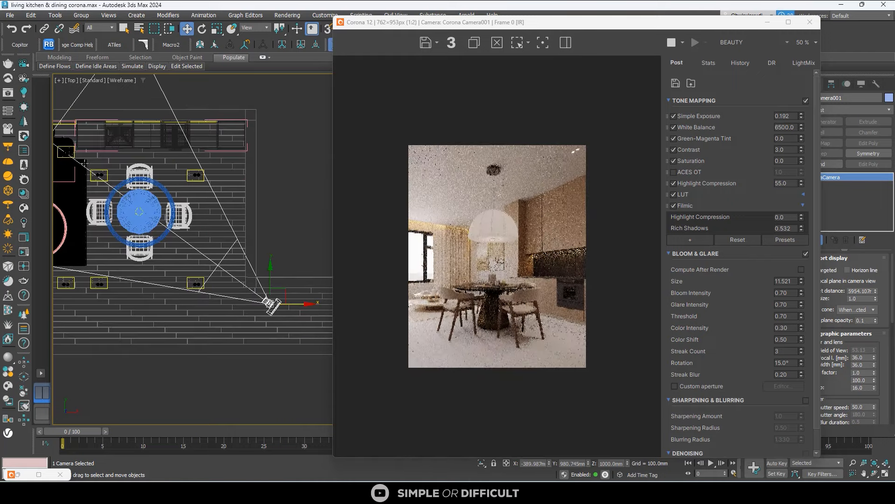
middle_drag(85, 163, 192, 189)
click(154, 165)
drag(153, 136, 152, 126)
scroll(498, 269, up, 1)
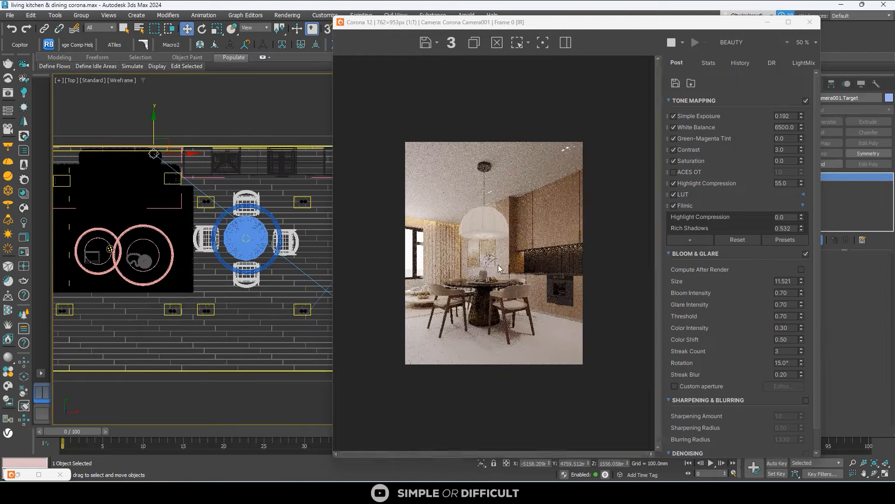
Step: Shift the camera together with its target, placing the camera at about X -756, Y 1030 mm
scroll(498, 269, down, 1)
click(300, 270)
middle_drag(301, 270, 185, 252)
drag(167, 215, 151, 213)
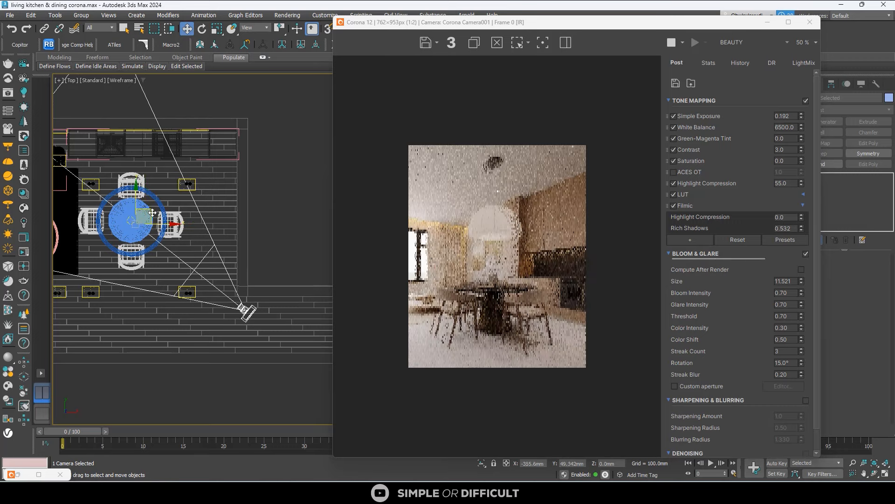
Step: Move only the camera along Y to about 1145 mm
click(250, 315)
scroll(252, 260, down, 2)
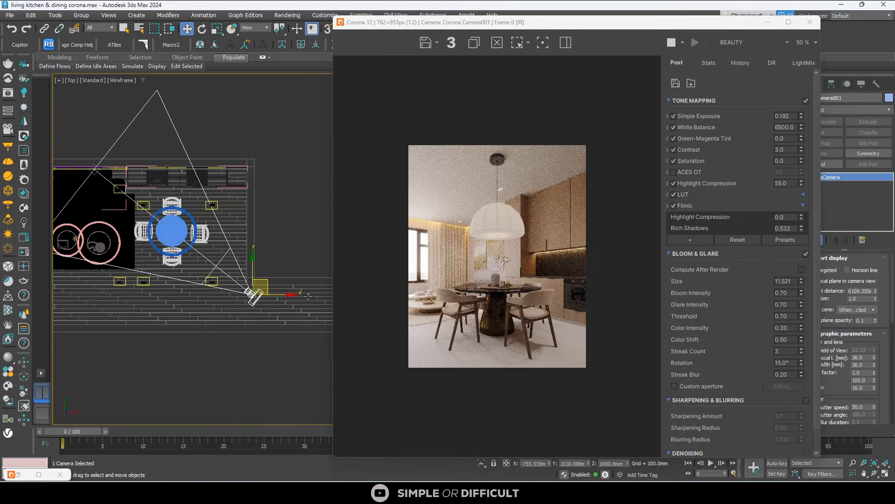
drag(254, 262, 254, 259)
Step: Move the camera target along Y to about 4608 mm, away from the back wall
click(95, 168)
scroll(95, 168, up, 5)
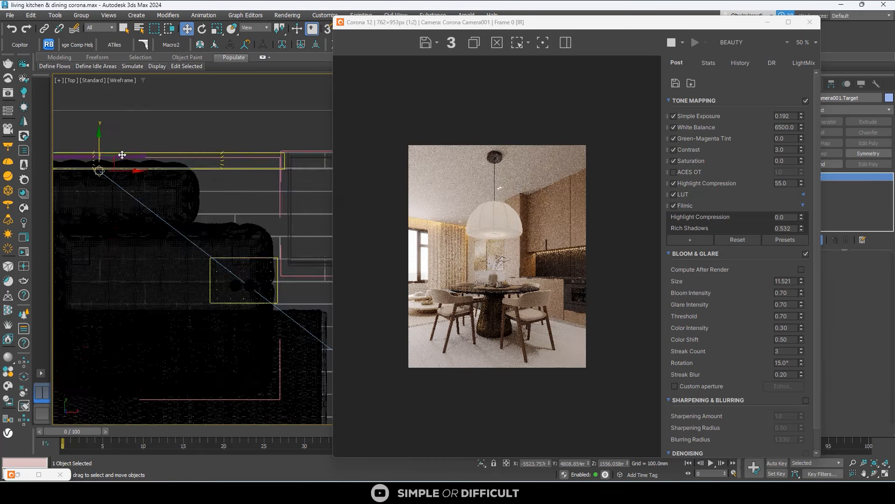
scroll(141, 143, down, 5)
middle_drag(143, 134, 220, 132)
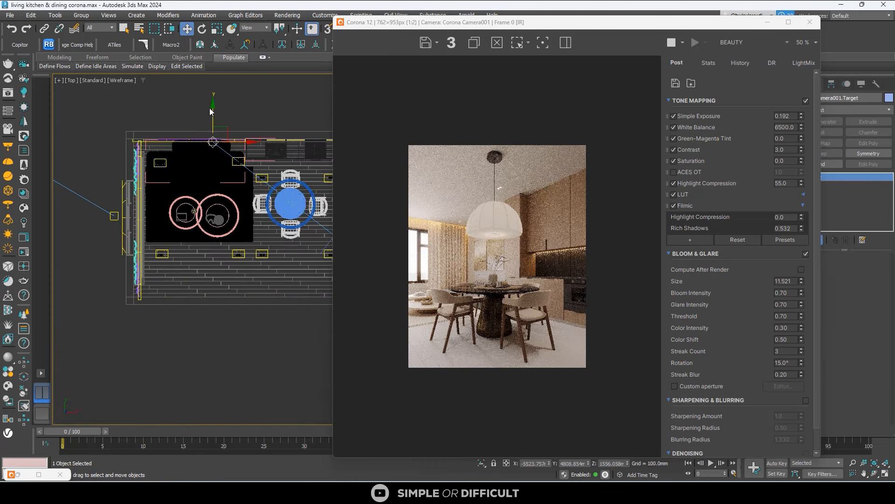
drag(209, 108, 211, 116)
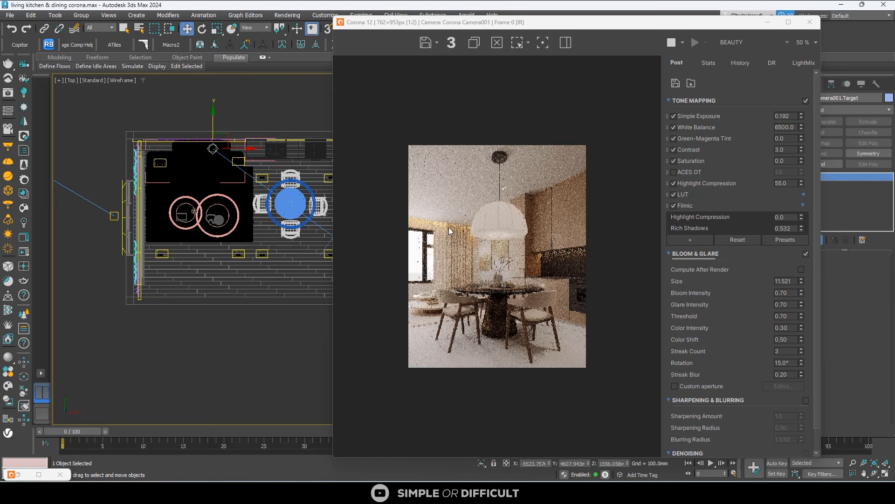
Step: Move the camera along X to about -657 mm and check the framing in the interactive render
scroll(212, 192, down, 2)
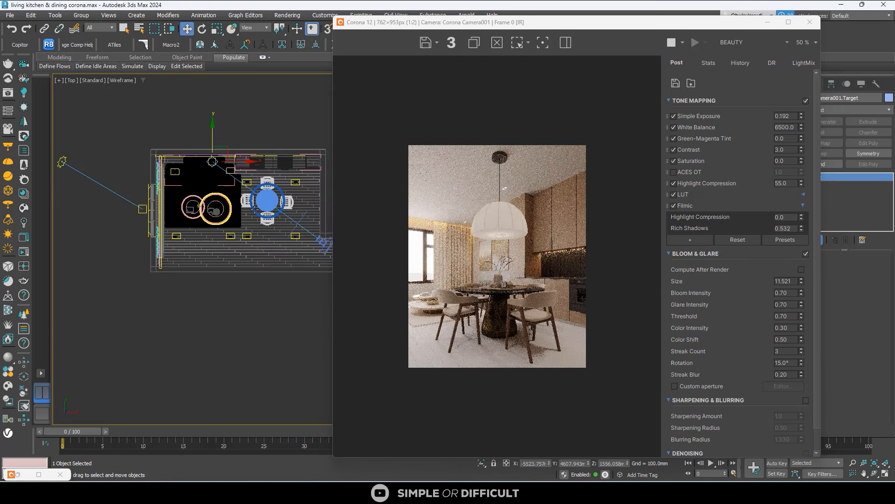
click(317, 249)
click(317, 249)
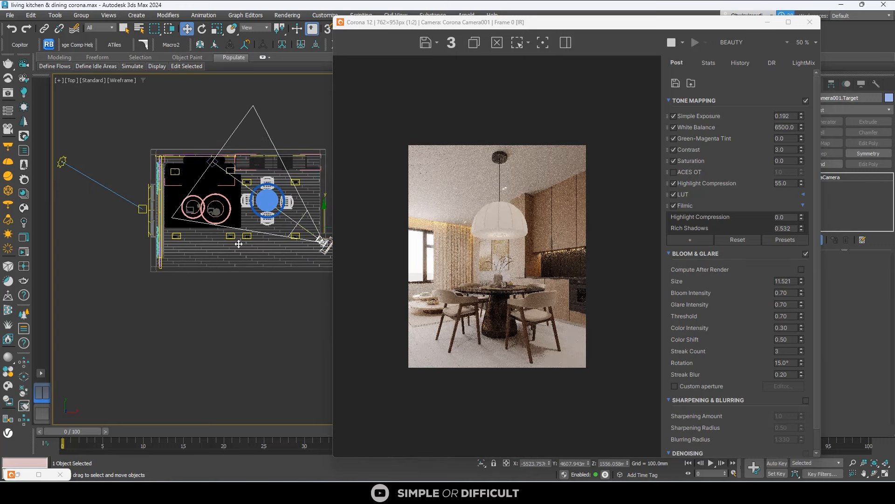
middle_drag(315, 246, 276, 239)
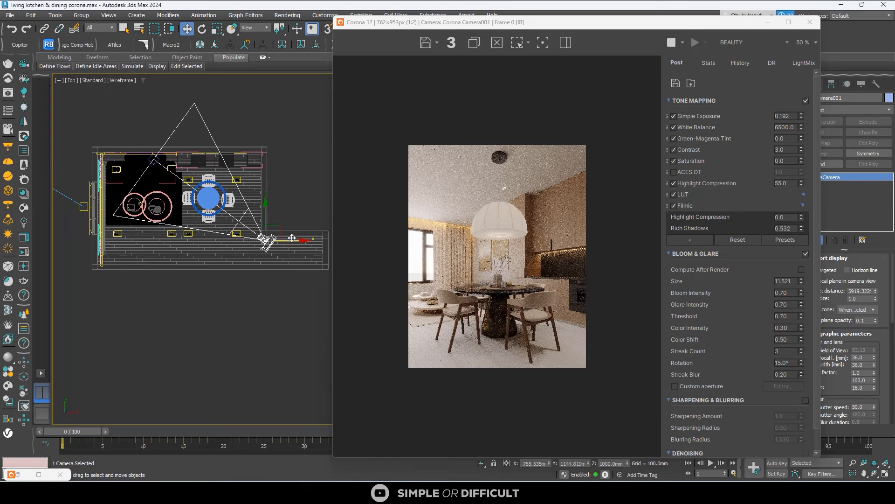
drag(294, 240, 297, 242)
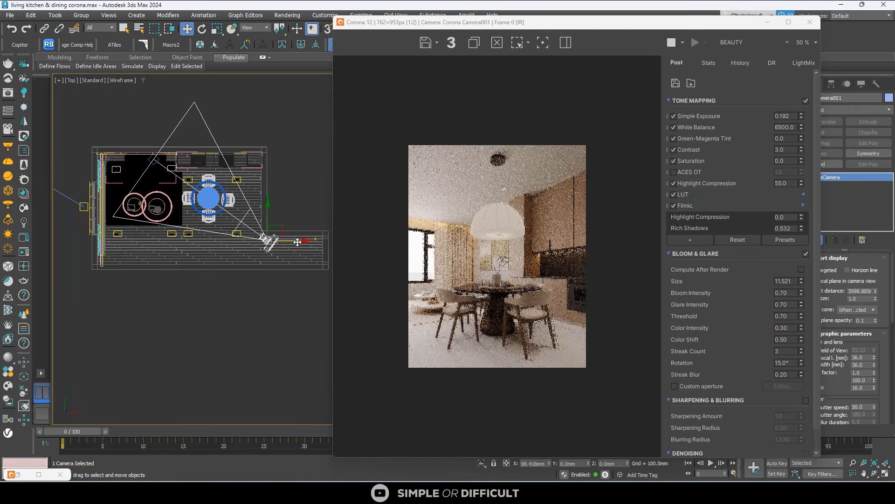
scroll(559, 282, up, 1)
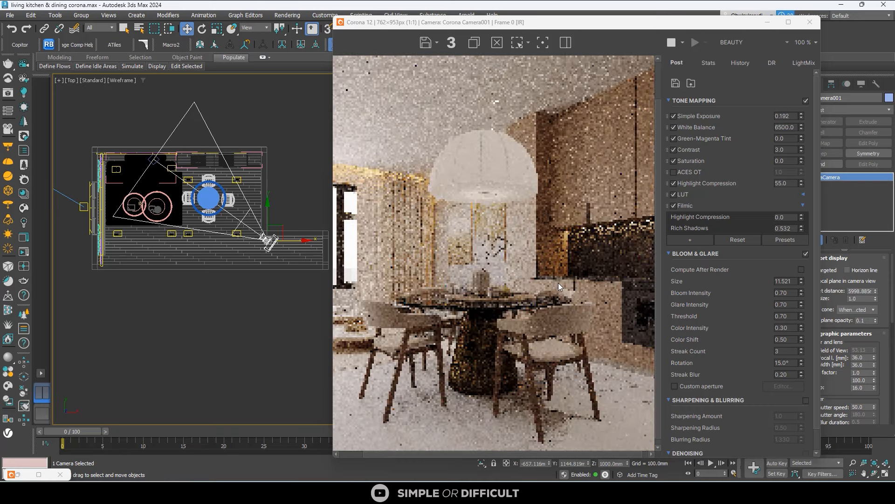
scroll(559, 282, down, 1)
scroll(513, 294, up, 1)
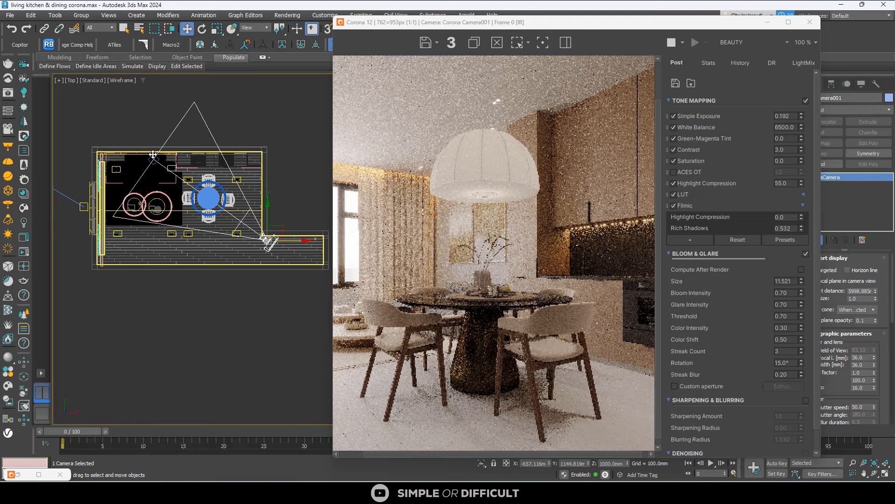
Step: Pull the camera back to about Y 769 mm and move its target along X to about -4818 mm
drag(270, 212, 273, 219)
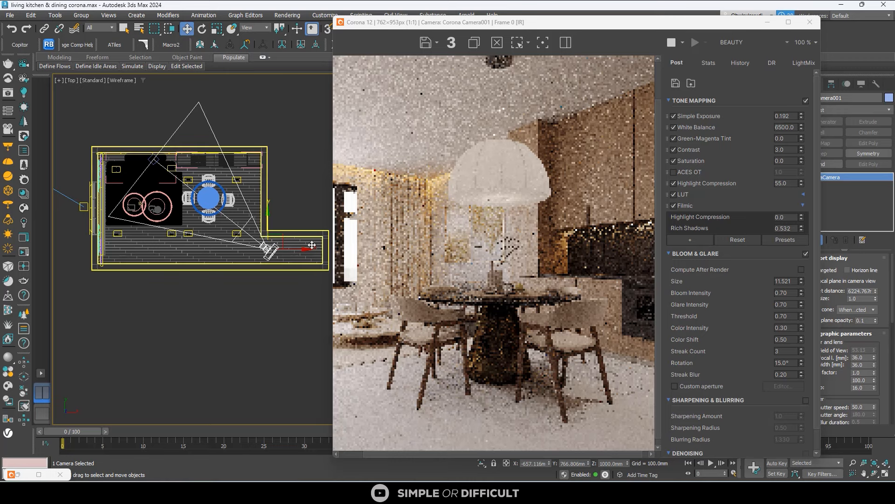
scroll(491, 229, down, 1)
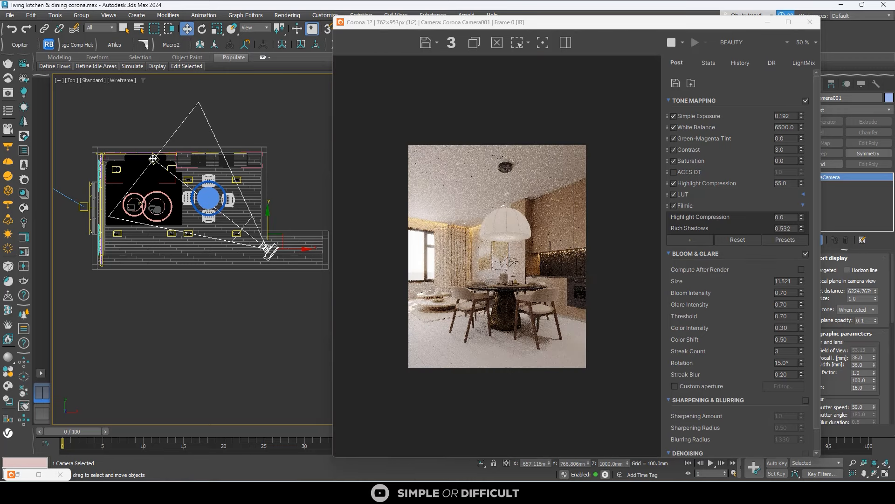
click(168, 90)
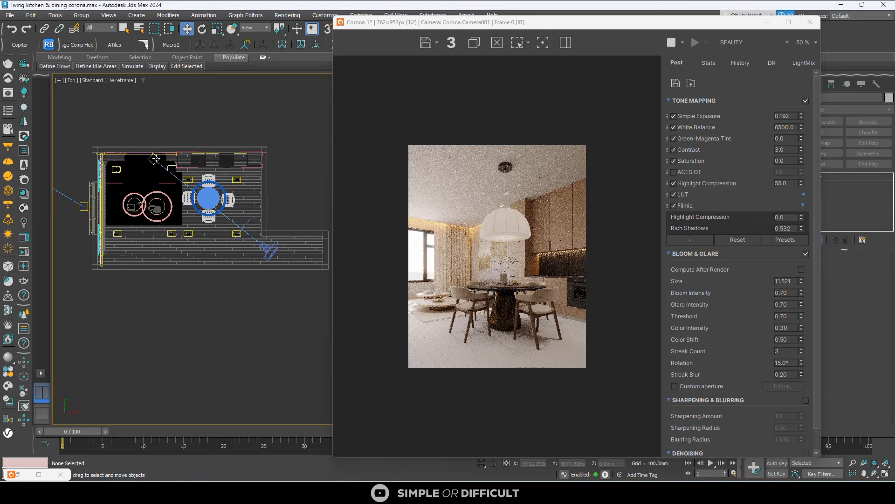
drag(154, 159, 165, 159)
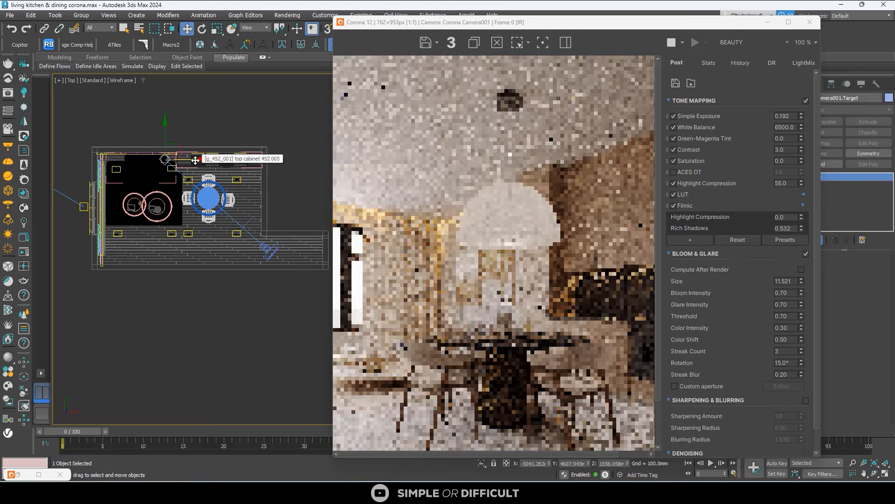
scroll(450, 207, down, 1)
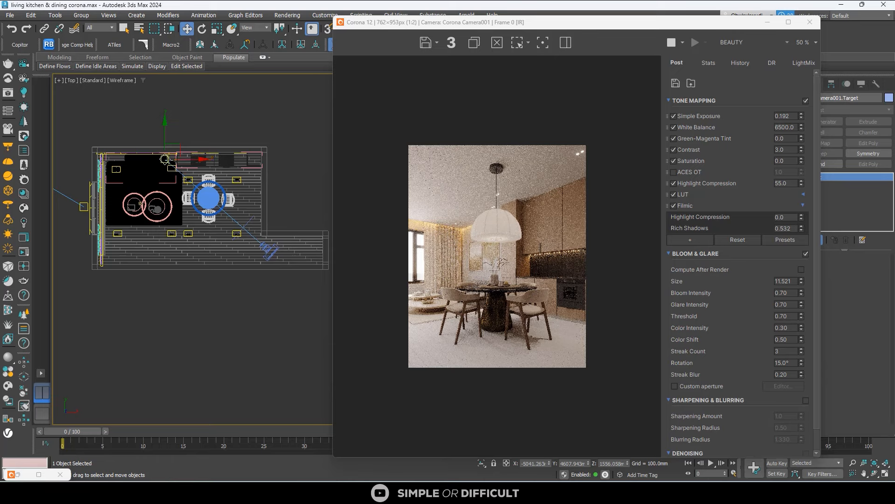
drag(194, 158, 200, 157)
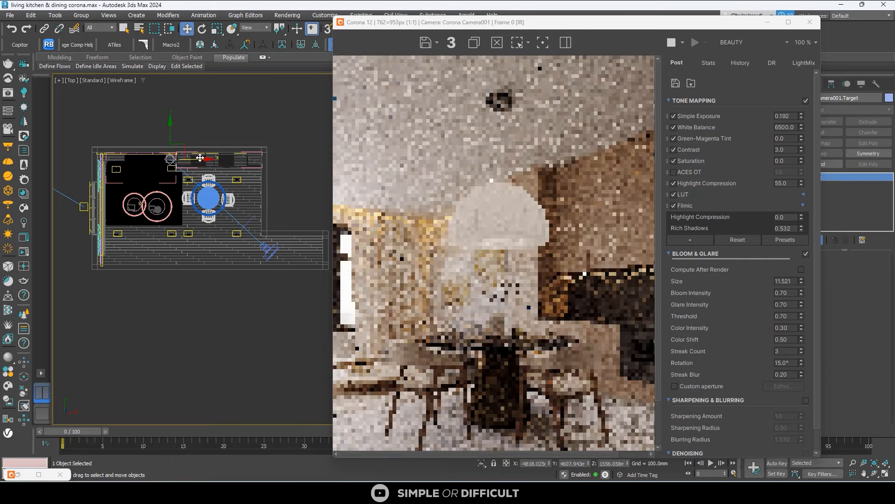
scroll(438, 228, down, 1)
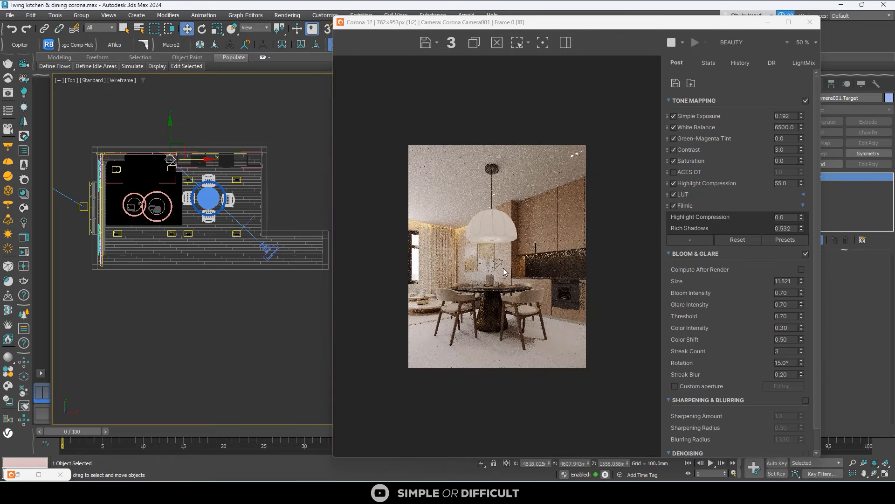
Step: Fine-tune the framing by nudging the camera and target together and moving the camera farther from the dining table
click(244, 227)
drag(253, 205, 250, 205)
scroll(253, 230, up, 2)
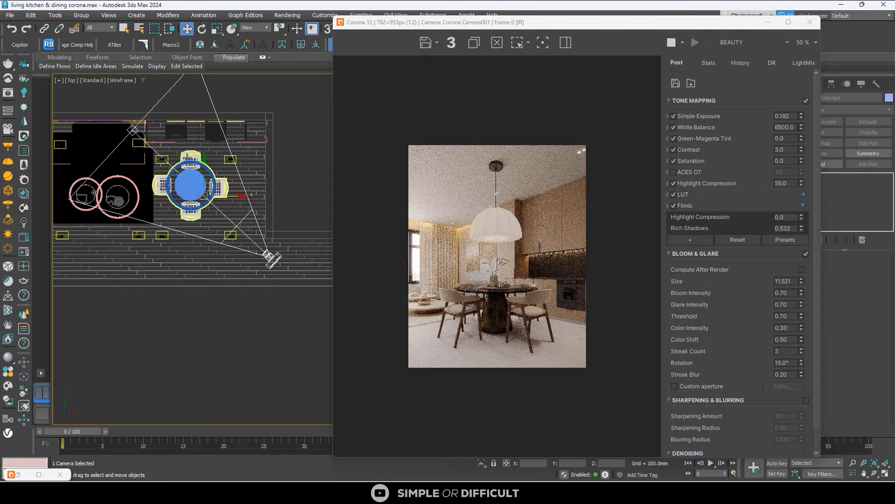
click(272, 258)
drag(273, 258, 282, 259)
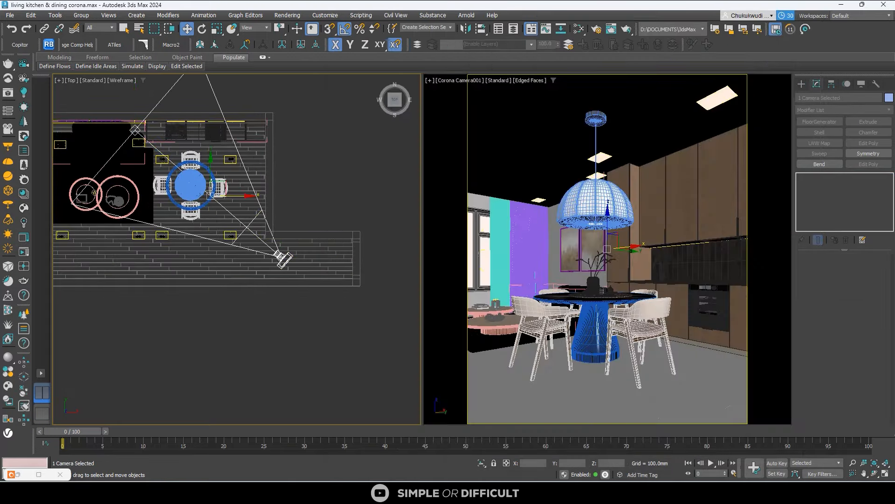
drag(221, 182, 220, 182)
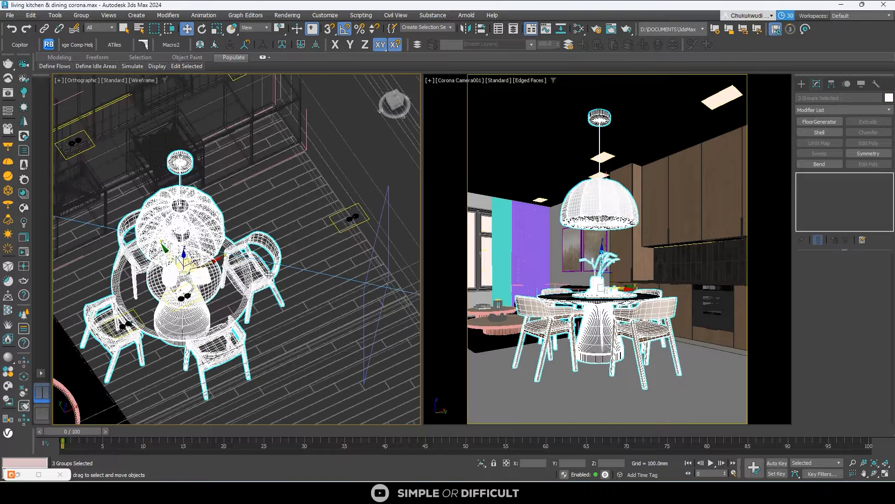
Step: Nudge the selected dining table, pendant and chairs slightly toward the camera in the top view
key(t)
mouse_move(247, 242)
mouse_down()
mouse_move(254, 265)
mouse_move(257, 250)
mouse_up()
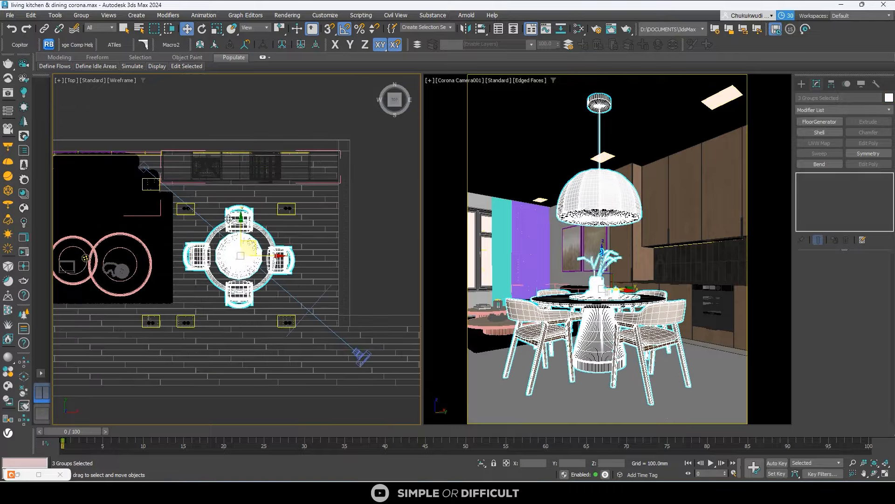
Step: Select the camera target in the top view and shift it along Y in small moves to reframe the dining area
scroll(74, 262, down, 2)
middle_drag(73, 262, 151, 240)
click(355, 305)
click(201, 172)
drag(200, 143, 194, 144)
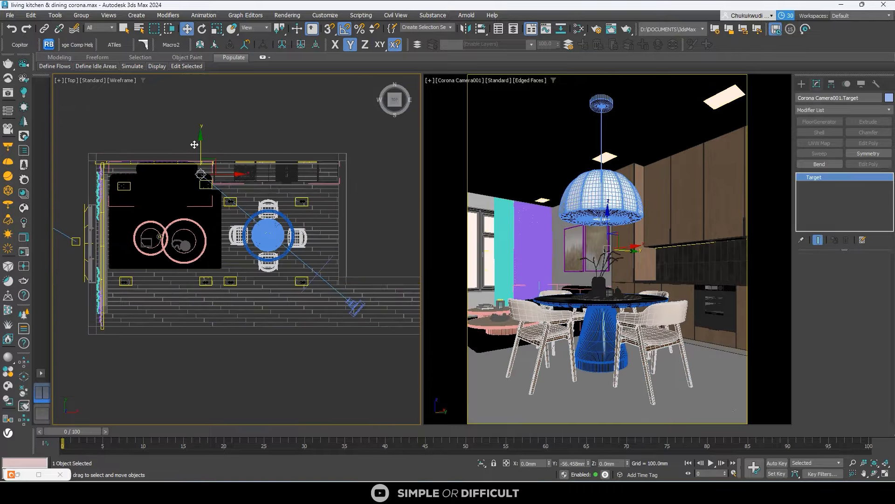
click(247, 212)
drag(280, 212, 277, 223)
click(203, 184)
scroll(195, 185, up, 4)
click(218, 180)
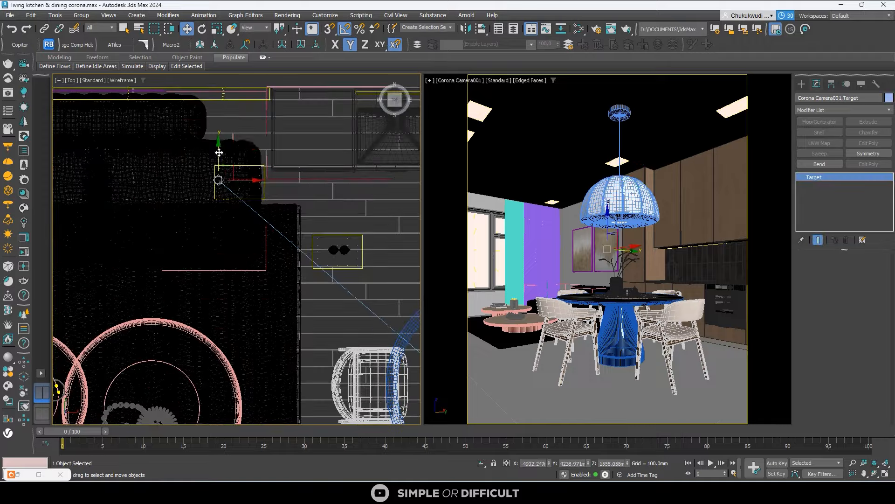
drag(219, 152, 232, 120)
Step: Reselect the dining set's three groups, nudge them slightly along X in the top view and clear the selection
scroll(232, 120, down, 4)
click(299, 236)
alt+middle_drag(298, 236, 326, 210)
ctrl+click(376, 254)
ctrl+click(369, 196)
key(t)
key(z)
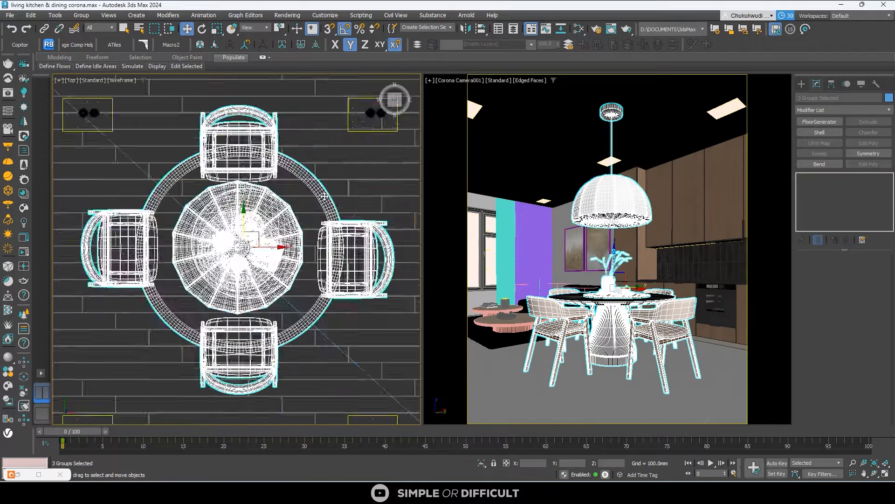
scroll(324, 190, down, 5)
drag(323, 208, 322, 208)
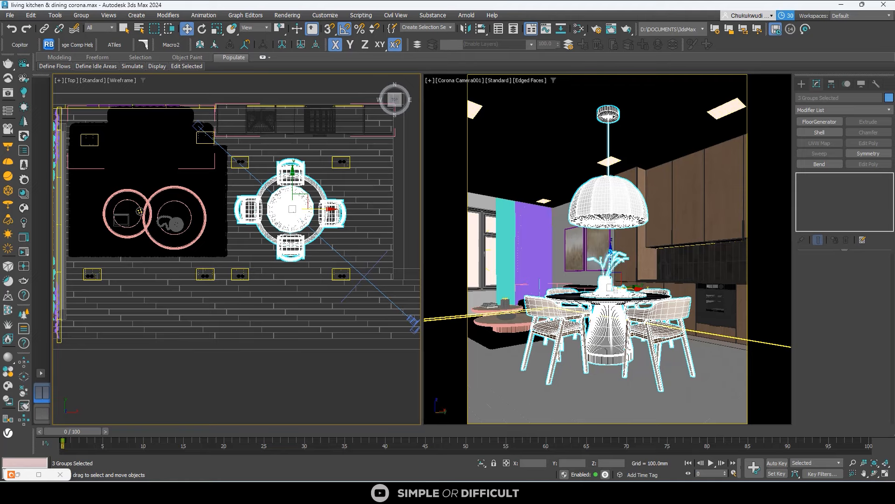
scroll(301, 174, down, 3)
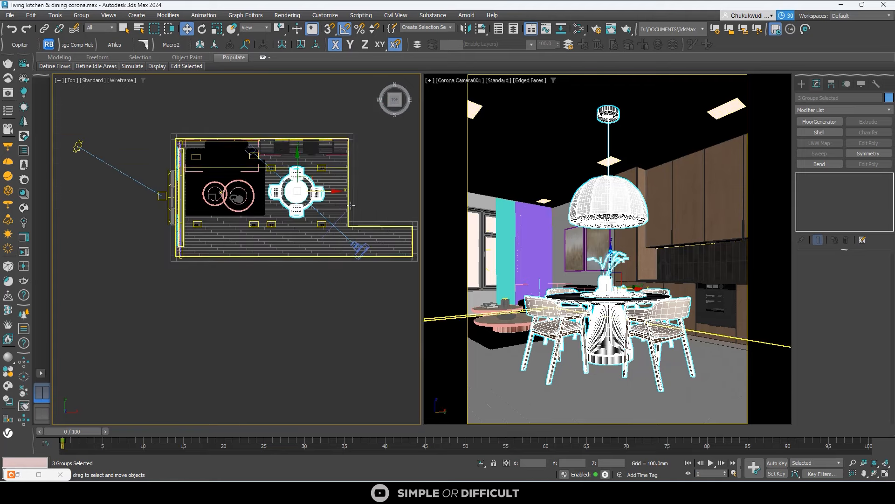
click(373, 150)
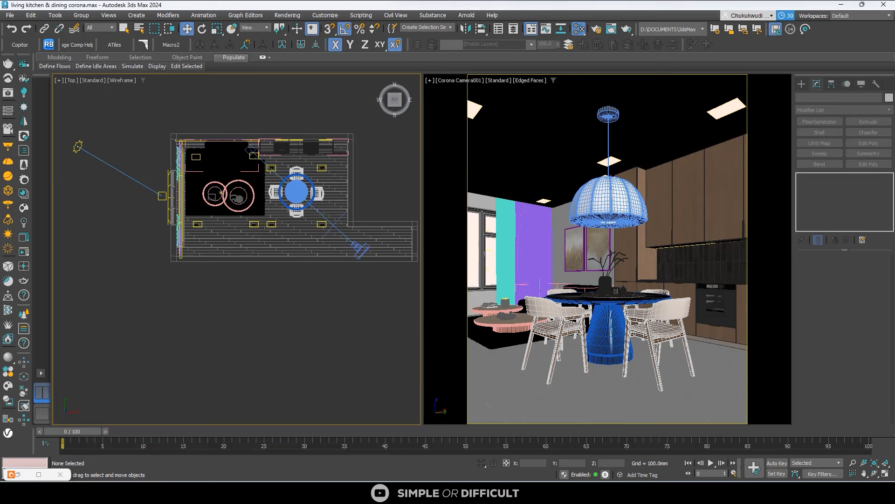
Step: Sample the window curtain's material into the Slate Material Editor and select the Curtains group in the scene
click(579, 29)
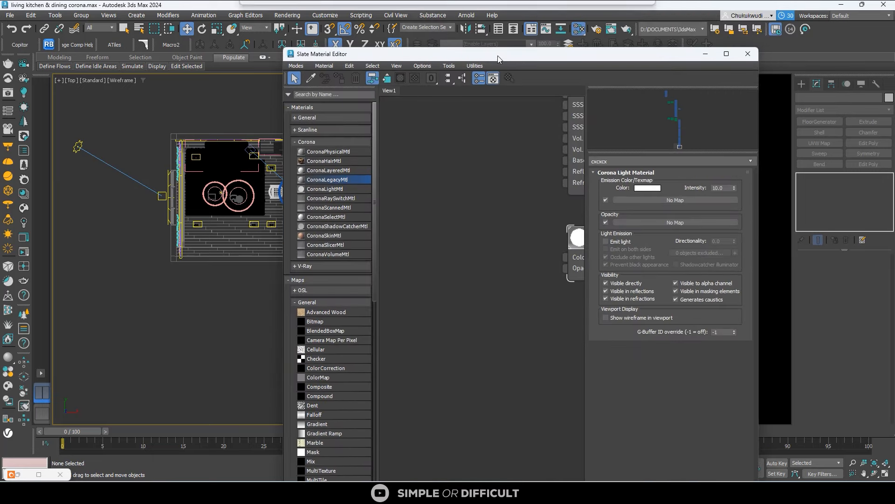
scroll(492, 283, down, 5)
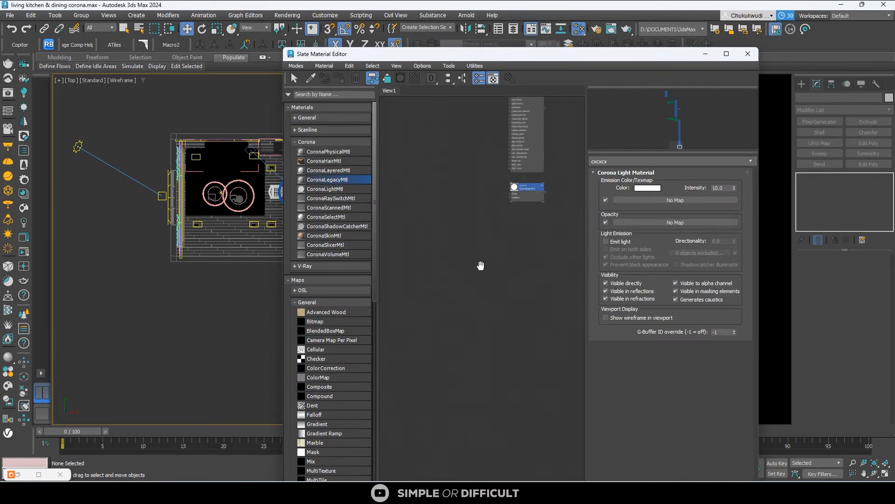
click(310, 79)
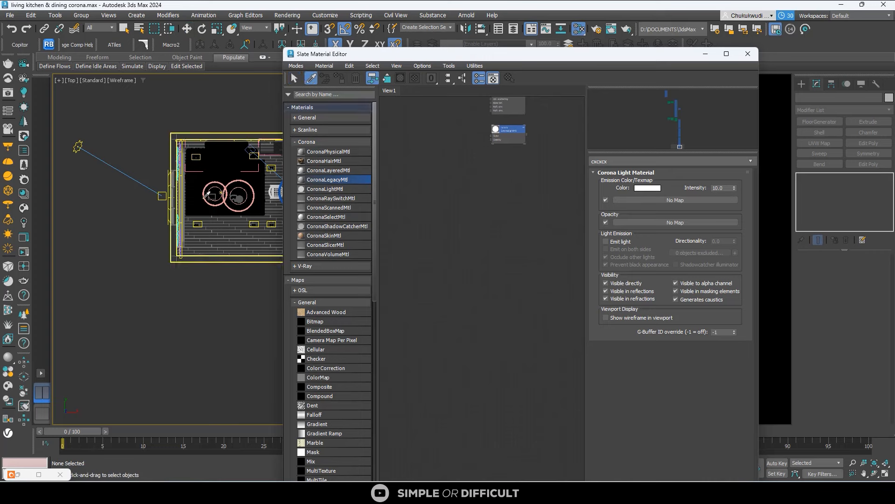
alt+middle_drag(203, 199, 224, 125)
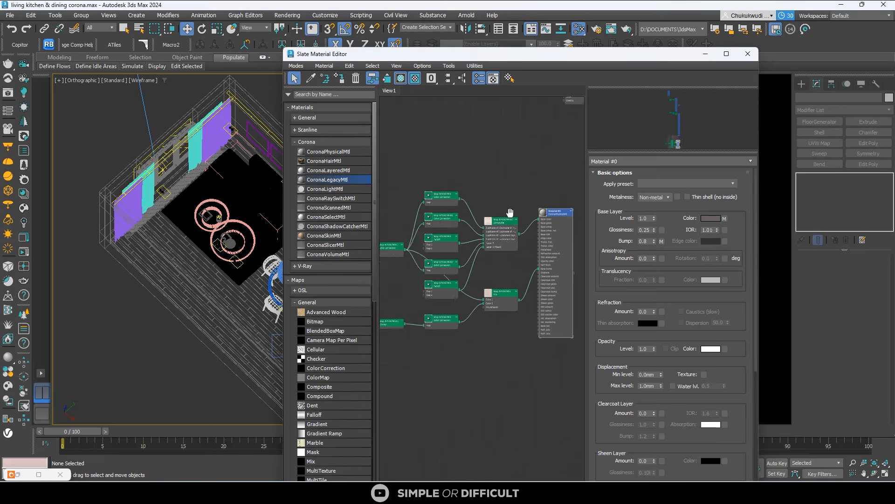
click(203, 136)
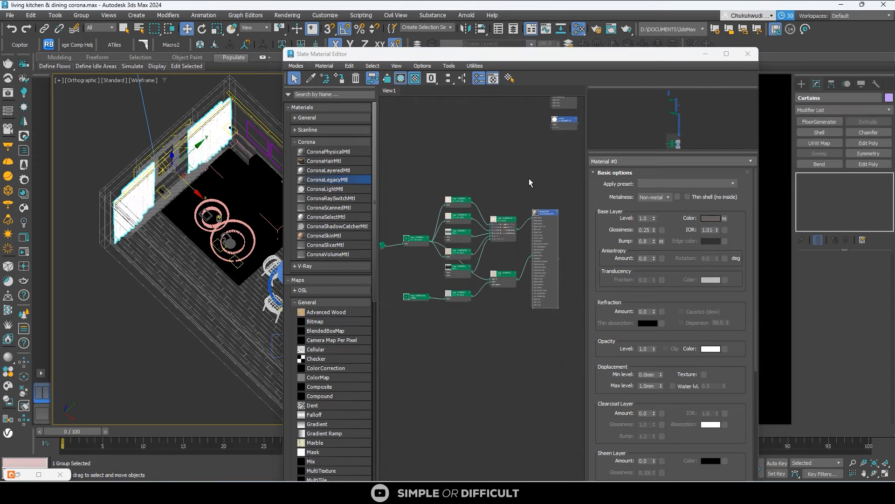
scroll(529, 178, down, 5)
drag(557, 185, 428, 276)
scroll(490, 213, up, 7)
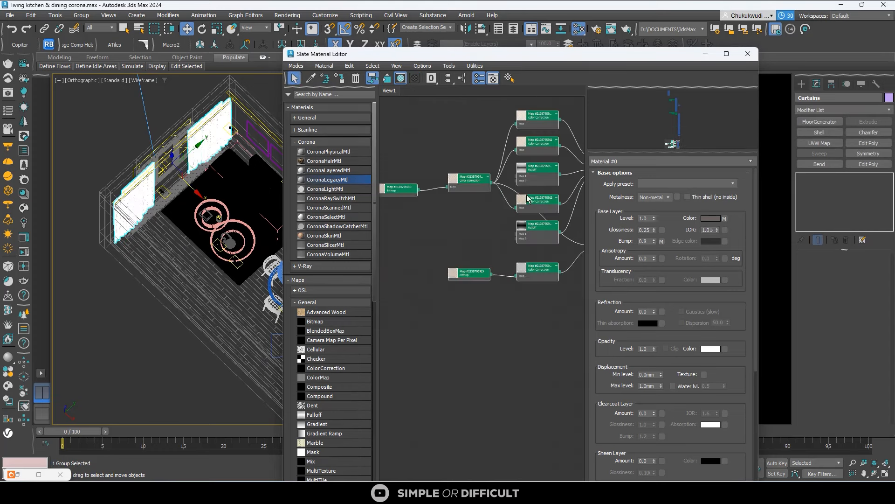
scroll(449, 191, down, 1)
scroll(450, 195, down, 4)
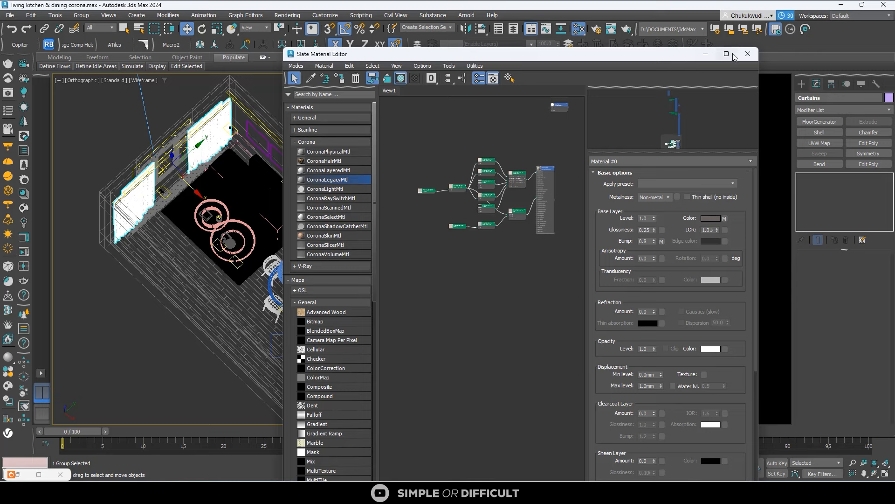
Step: Delete the sampled node tree from the maximized material editor and load the materials of the selected curtains instead
click(727, 54)
middle_drag(304, 150, 373, 173)
scroll(464, 124, up, 3)
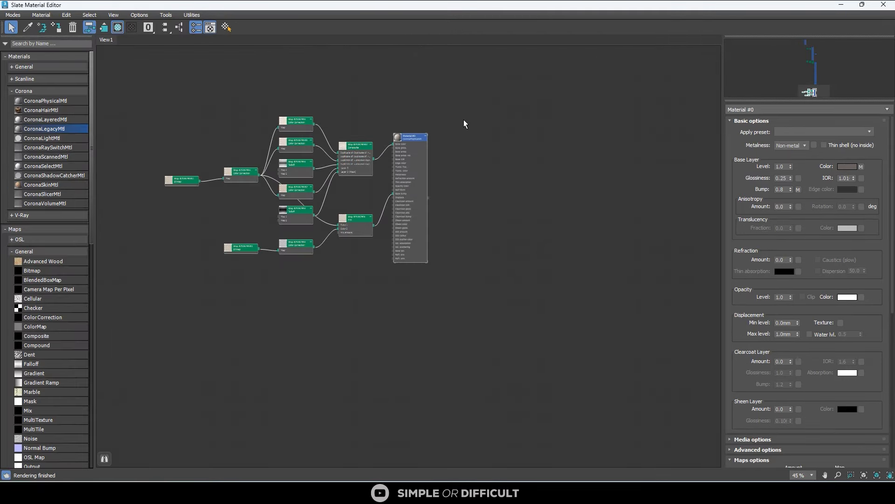
drag(440, 107, 163, 317)
key(Delete)
click(41, 15)
click(80, 40)
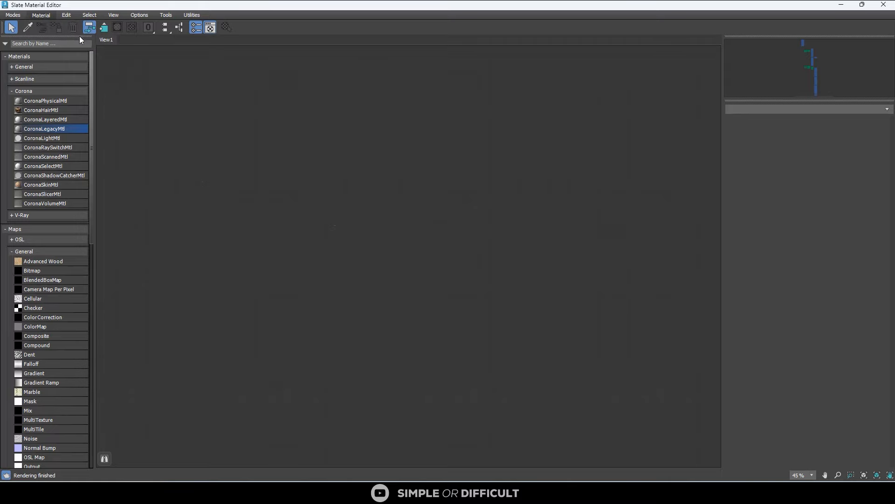
scroll(535, 107, up, 4)
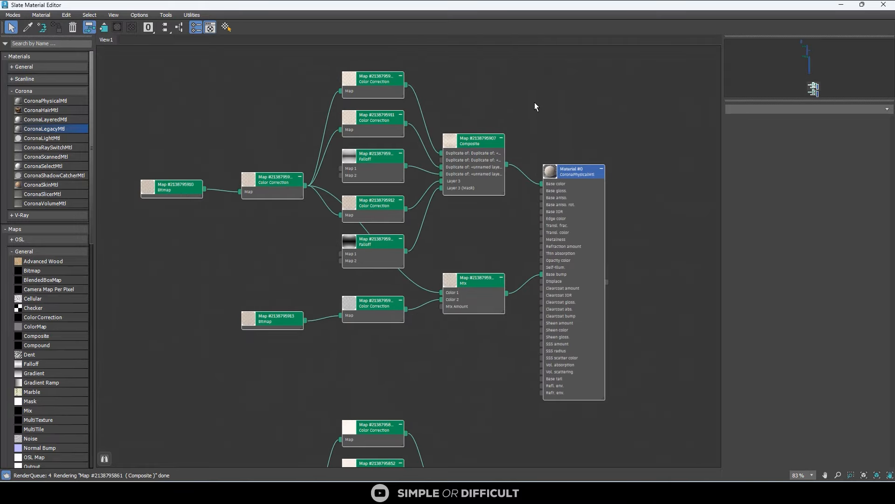
Step: Insert a Color Correction map between the Composite map and the base color of curtain Material #0
click(535, 103)
scroll(430, 143, up, 2)
drag(483, 133, 411, 133)
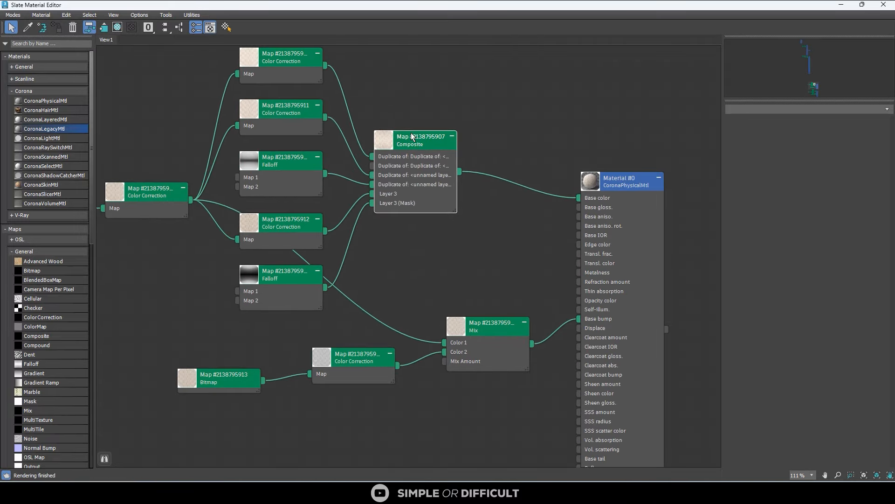
click(490, 132)
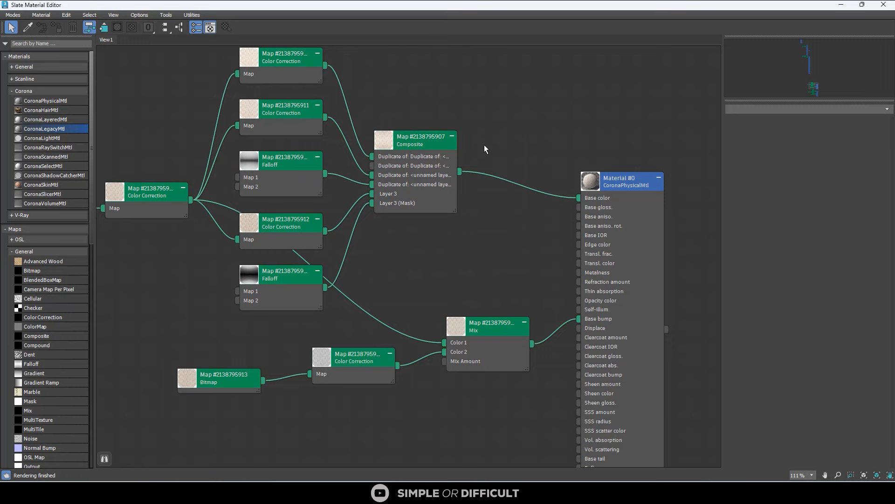
click(27, 251)
click(25, 251)
click(43, 317)
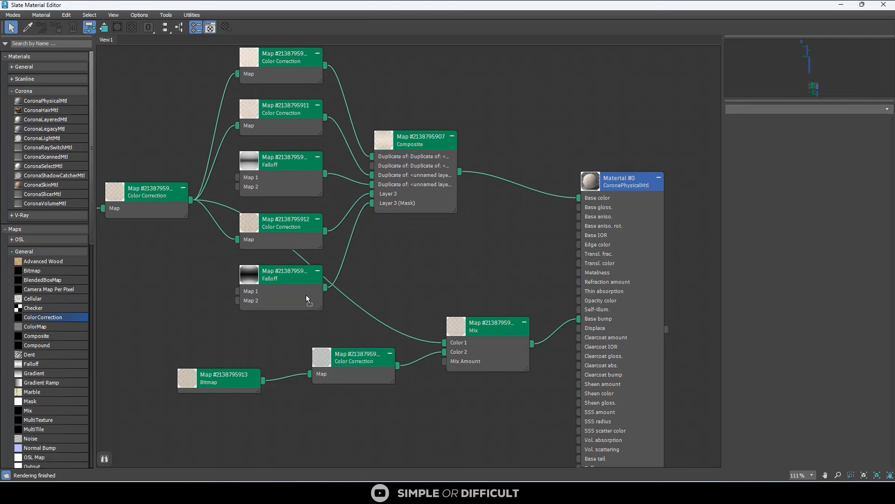
click(524, 184)
scroll(524, 184, up, 1)
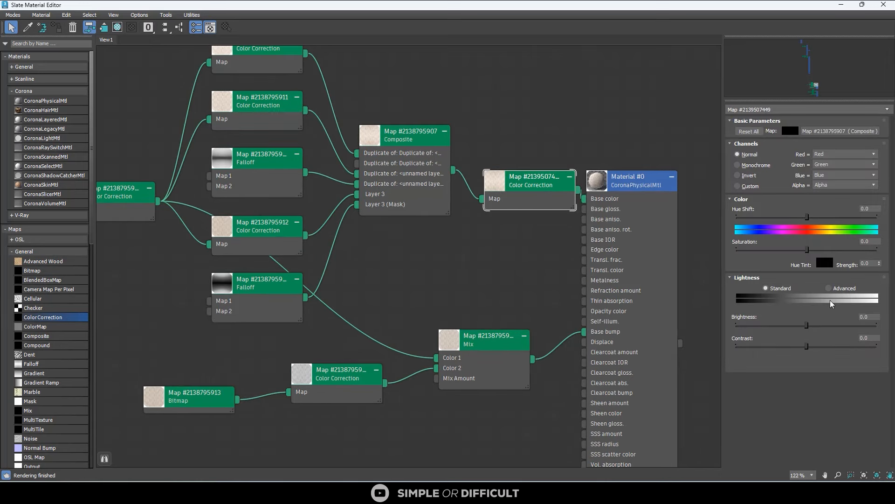
Step: In Material #0's new Color Correction, use Advanced lightness with RGB gamma 0.5 and set saturation to about -32.89
click(829, 288)
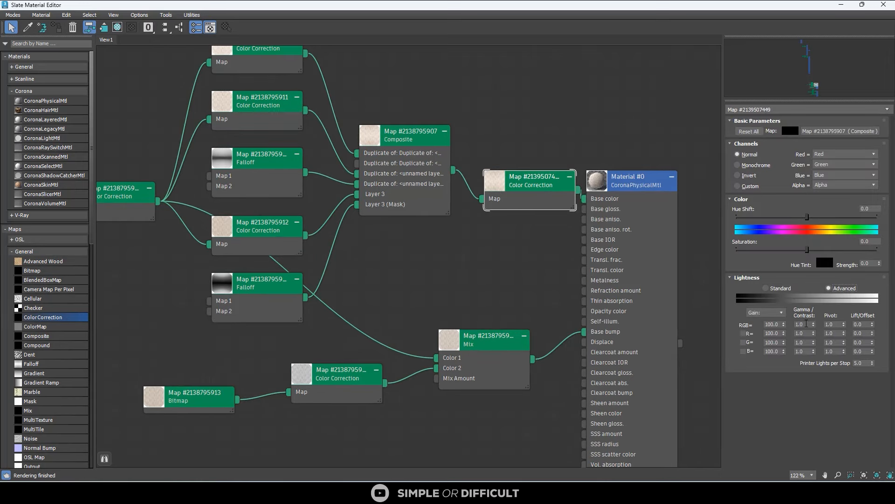
double_click(806, 323)
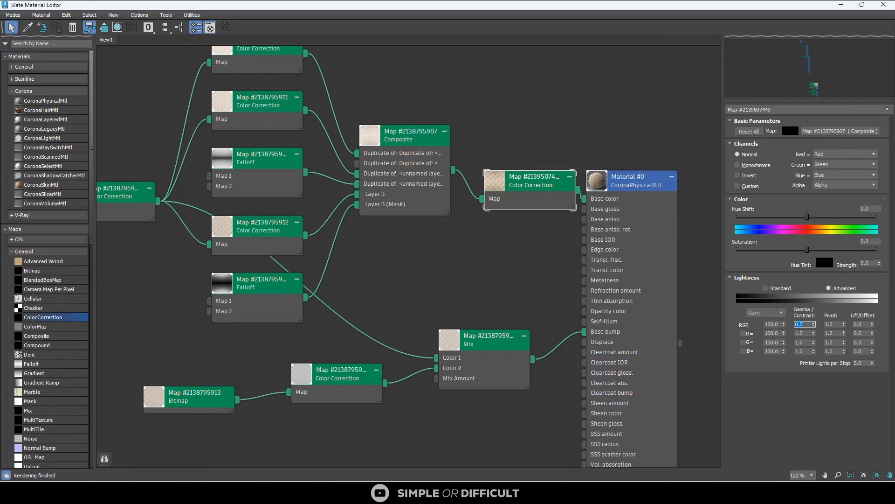
click(784, 249)
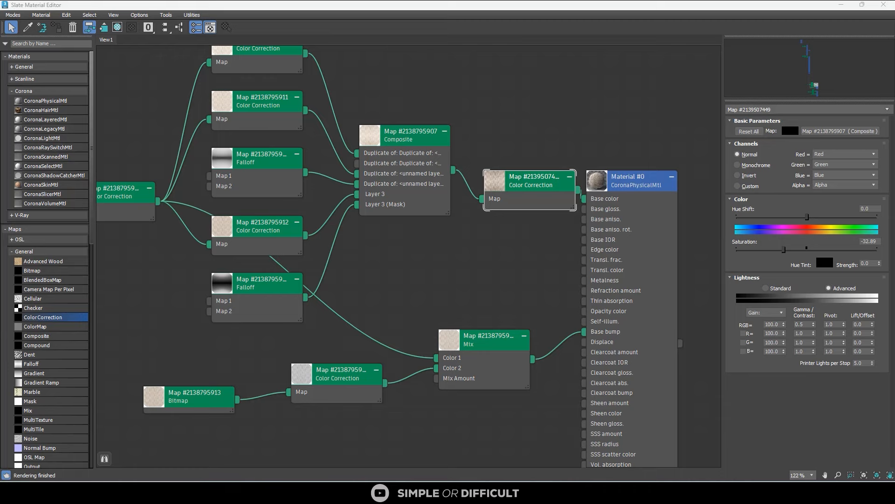
Step: Insert a Color Correction map between the Composite map and the base color of the Curtain 01 material
scroll(485, 150, down, 5)
middle_drag(524, 365, 510, 261)
scroll(506, 255, up, 4)
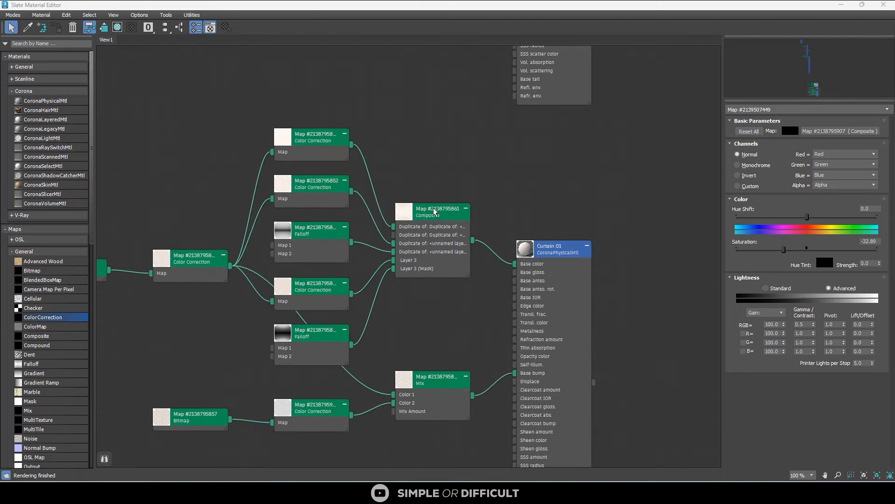
drag(434, 211, 359, 211)
click(99, 310)
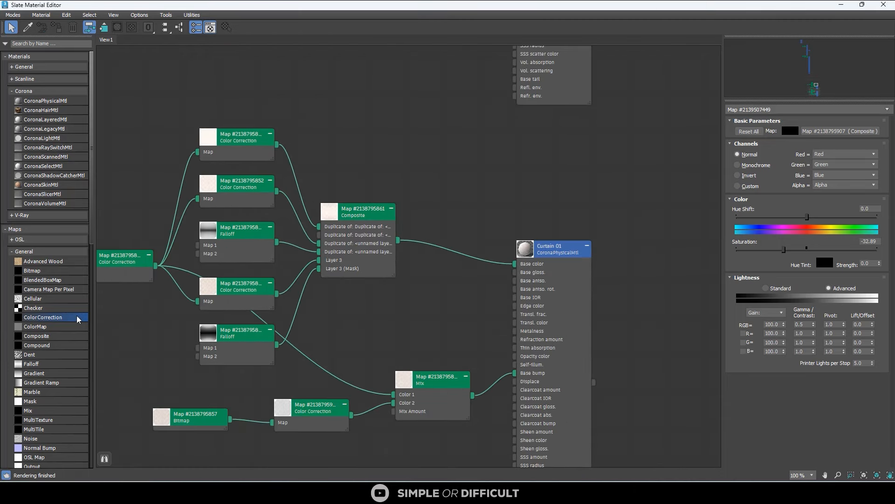
drag(79, 319, 451, 247)
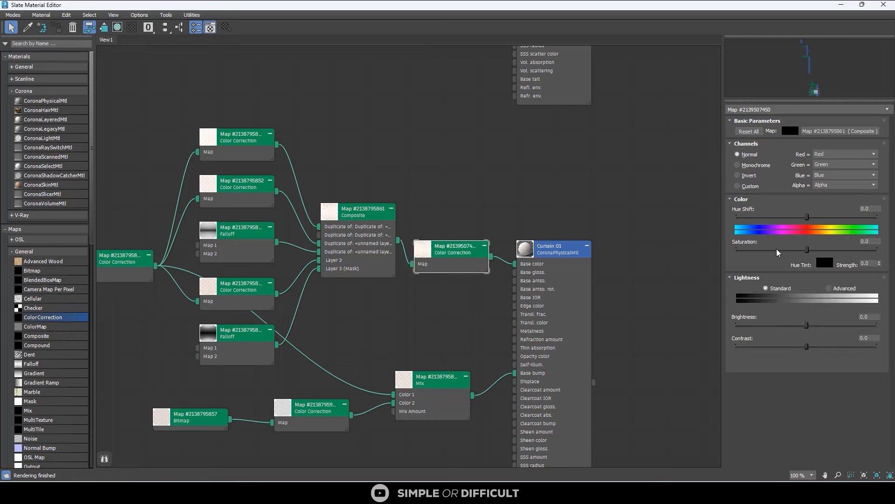
Step: In Curtain 01's Color Correction, set saturation to about -42.857 and Advanced RGB gamma to 0.4, and minimize the material editor
drag(777, 251, 777, 249)
click(829, 287)
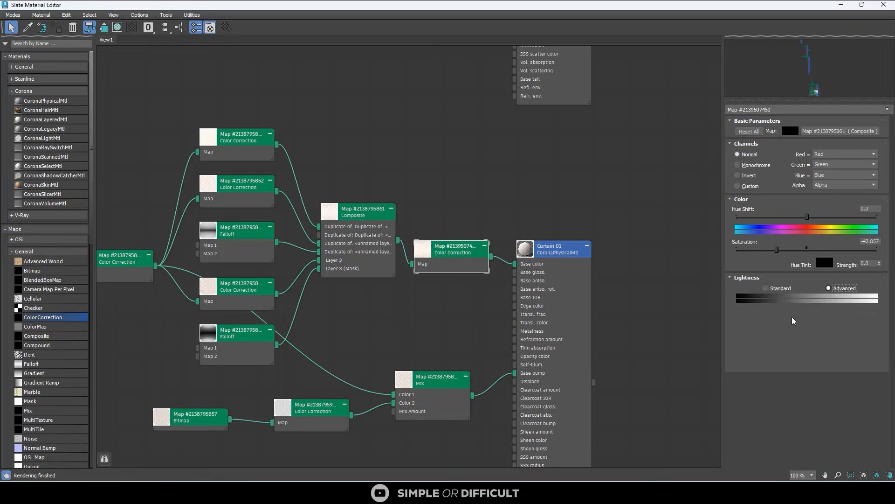
double_click(800, 324)
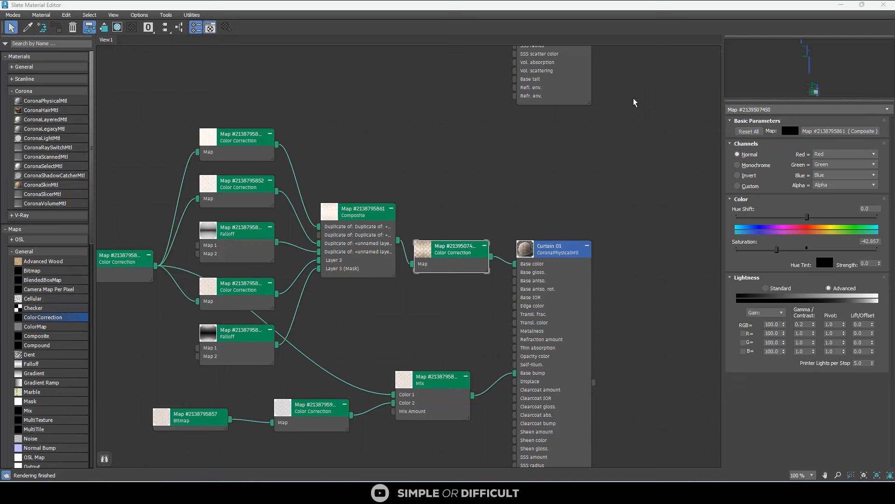
click(801, 326)
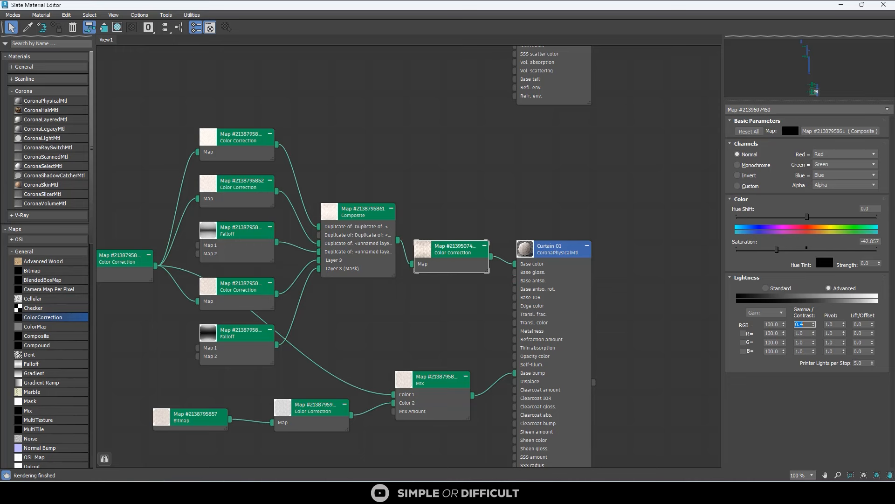
click(841, 5)
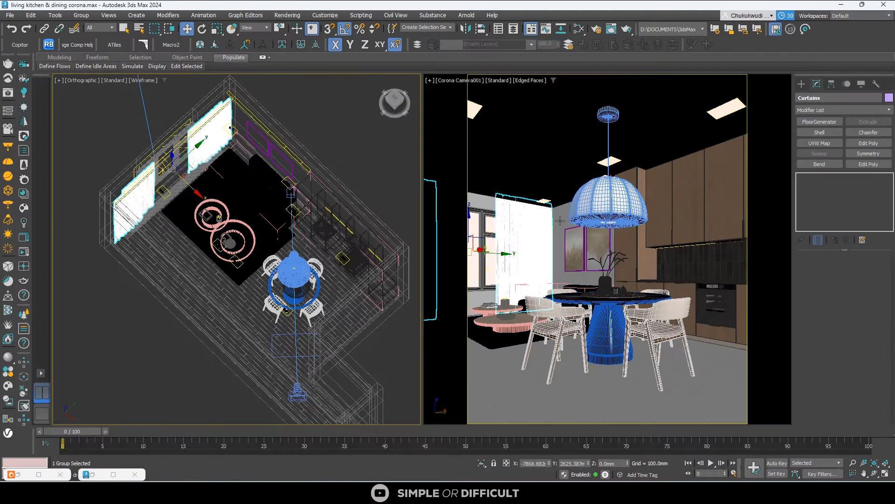
Step: Select the room's wall shell together with the ceiling piece and Shape004
click(560, 186)
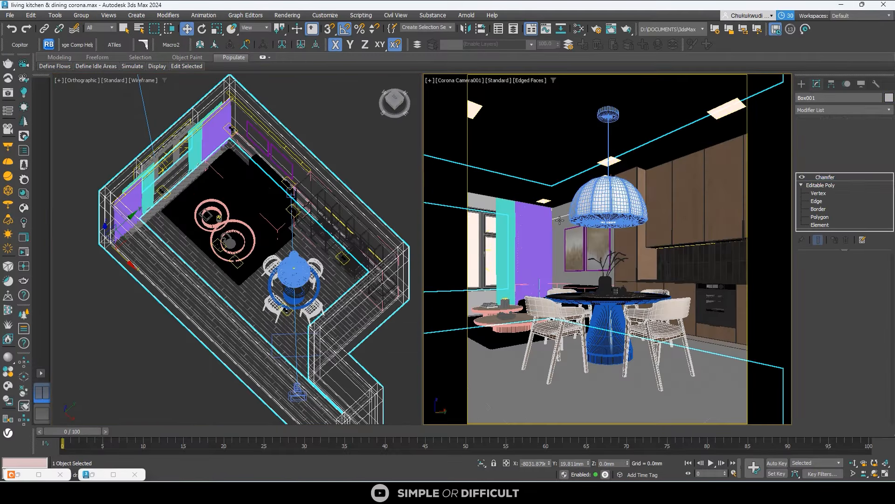
ctrl+click(560, 186)
right_click(237, 116)
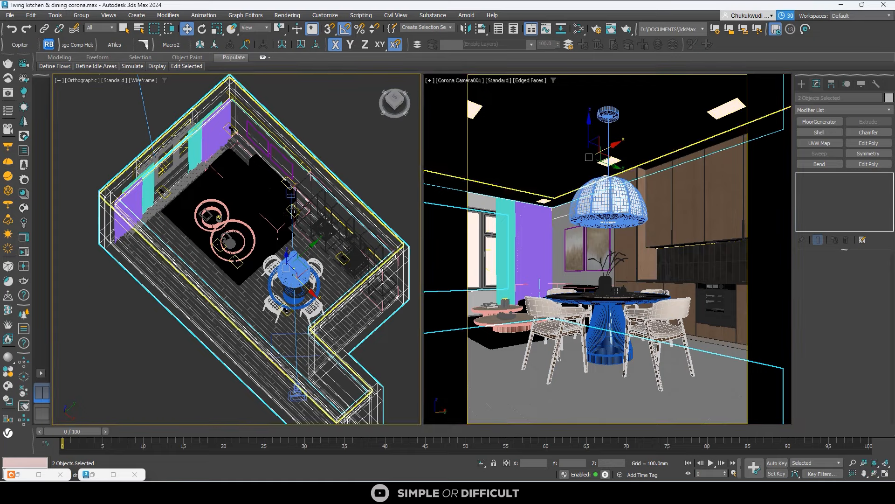
alt+middle_drag(301, 196, 343, 220)
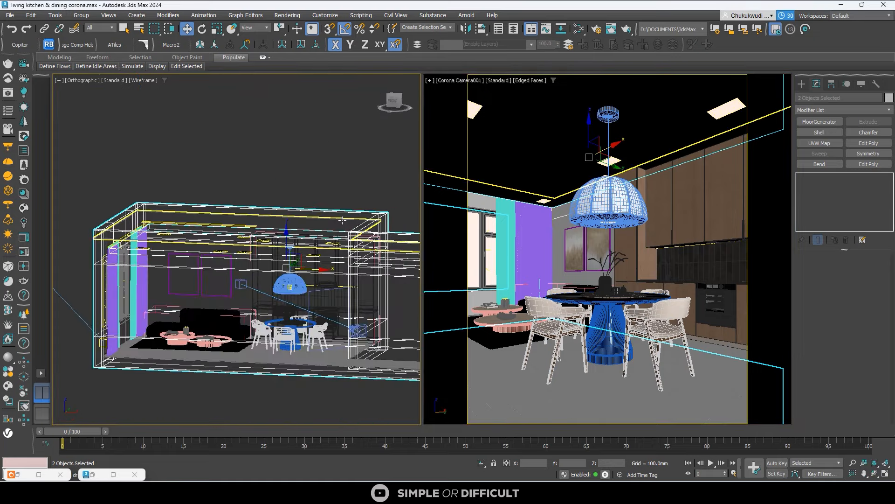
ctrl+click(343, 219)
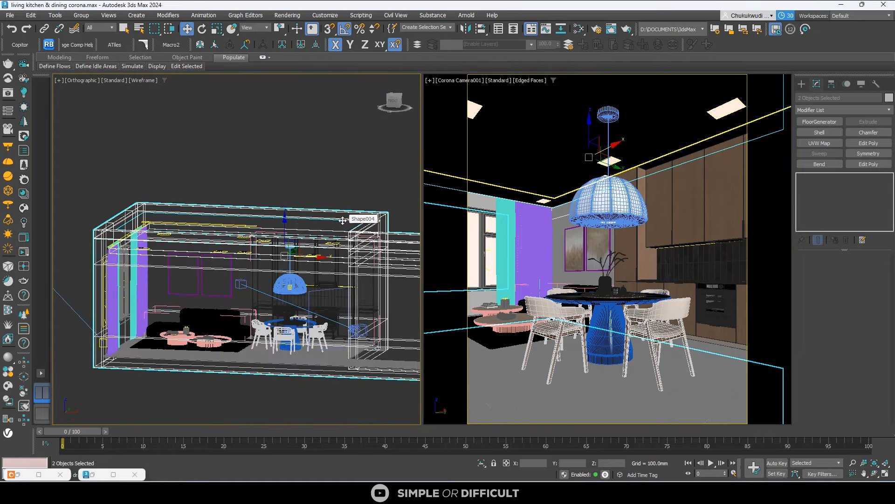
Step: Add Wall Paint White Satin from the Walls category of the Corona Material Library to the Slate Material Editor view
click(23, 196)
click(34, 224)
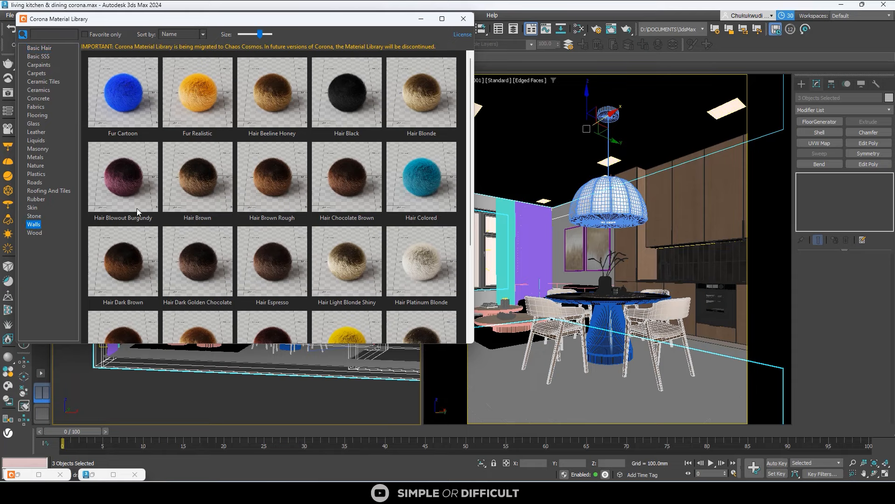
drag(470, 124, 470, 324)
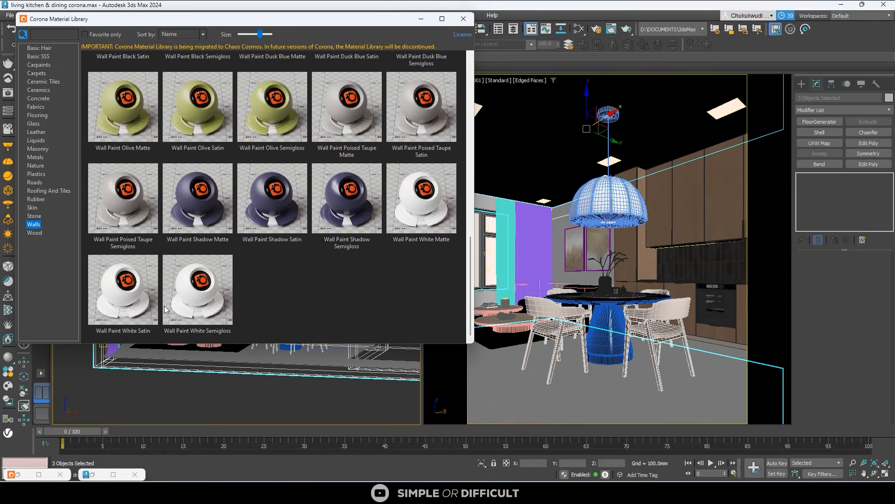
click(581, 29)
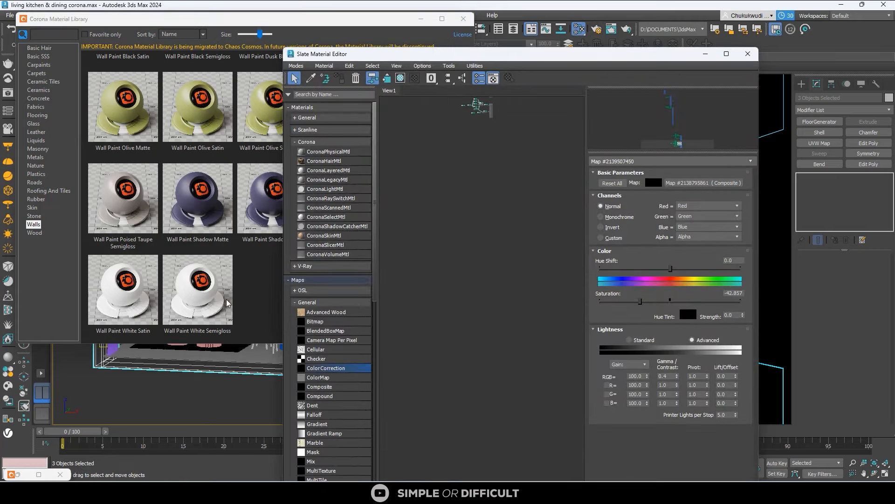
drag(151, 261, 483, 222)
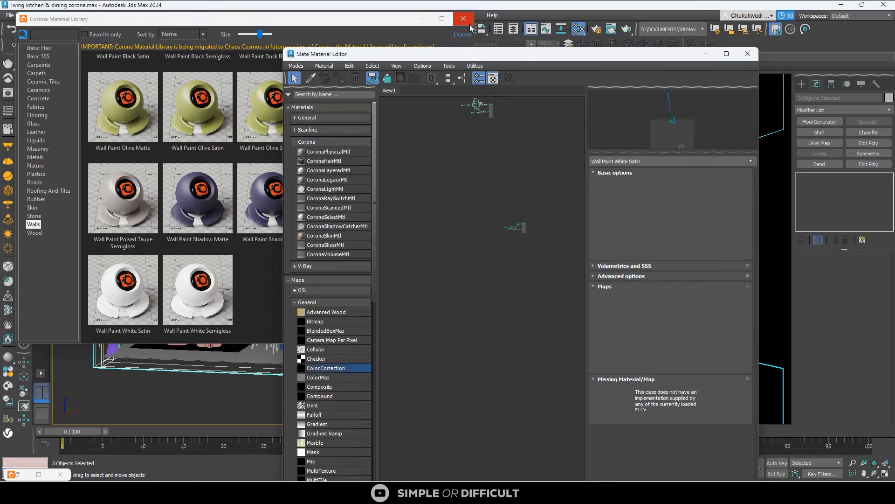
Step: Assign Wall Paint White Satin to the selected walls and ceiling, and bring the interactive render into view
scroll(527, 219, up, 8)
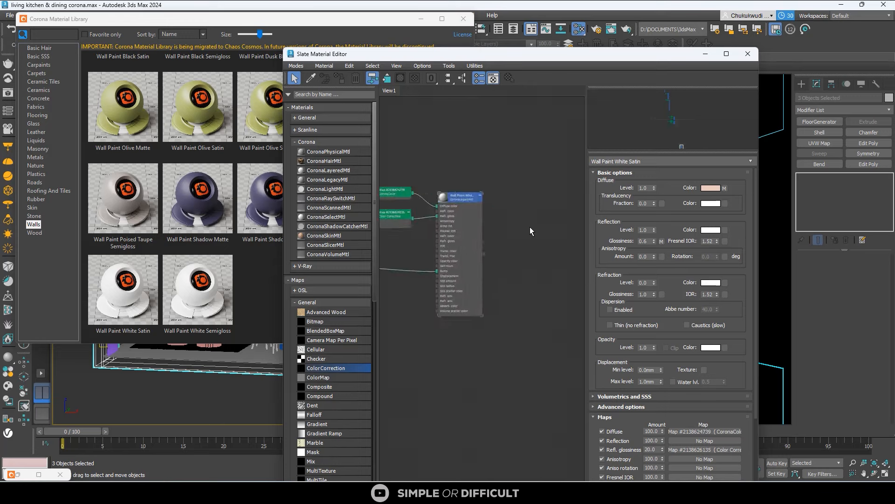
click(527, 204)
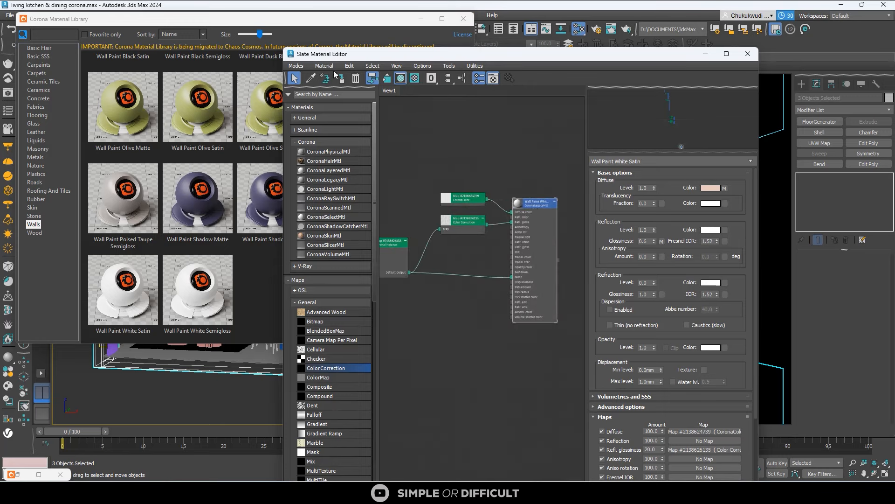
click(490, 154)
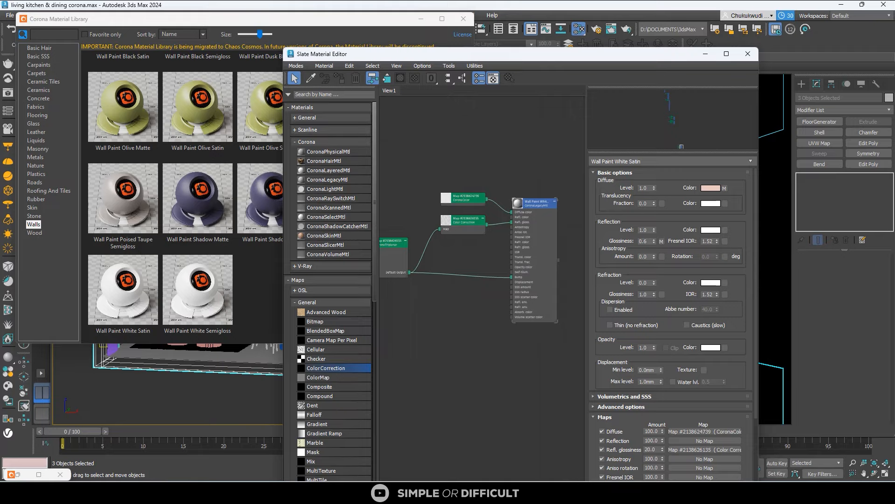
drag(555, 1, 270, 12)
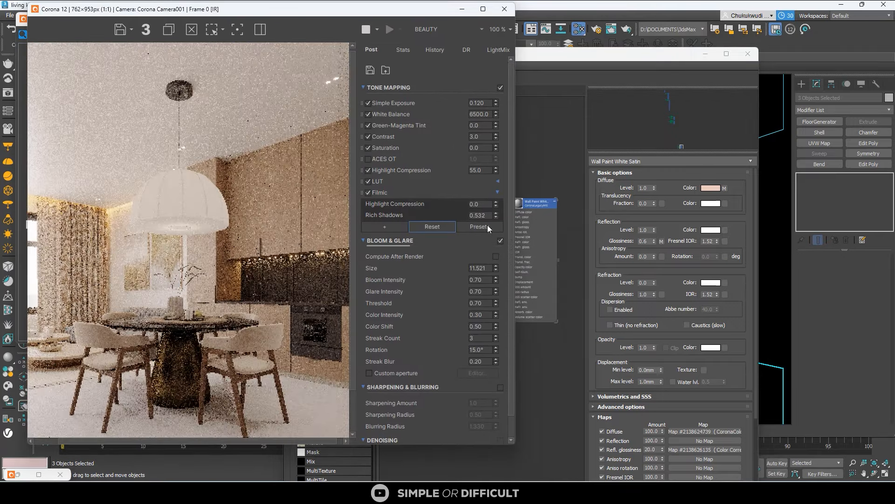
Step: Set the solid color map feeding the wall paint's diffuse color to gray RGB 182, and close the material editor
click(558, 183)
double_click(494, 193)
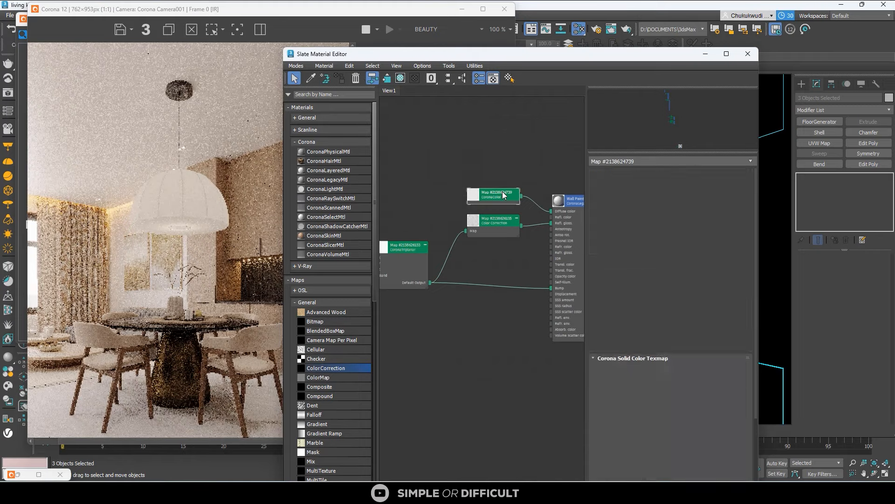
click(665, 188)
drag(455, 133, 449, 121)
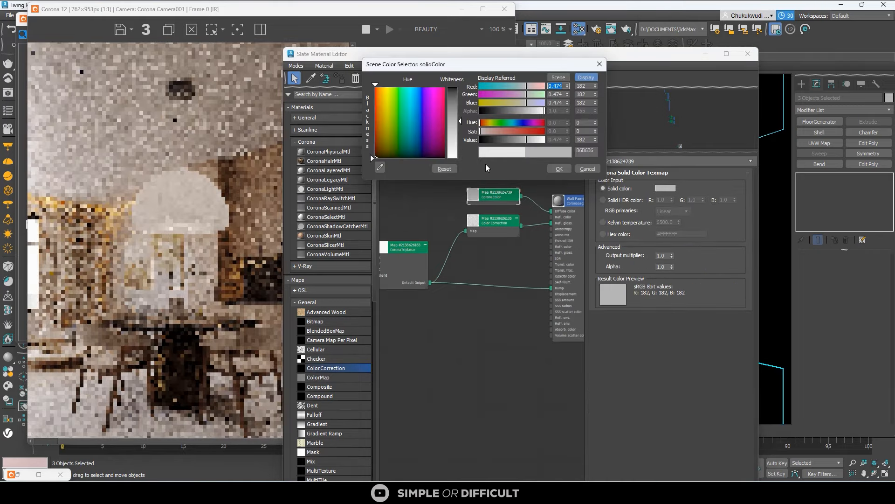
click(559, 169)
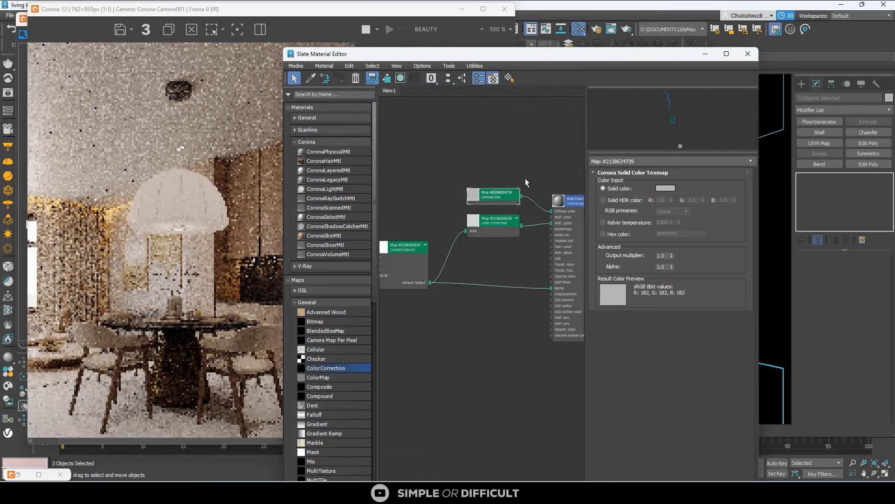
scroll(234, 189, down, 1)
scroll(221, 243, up, 1)
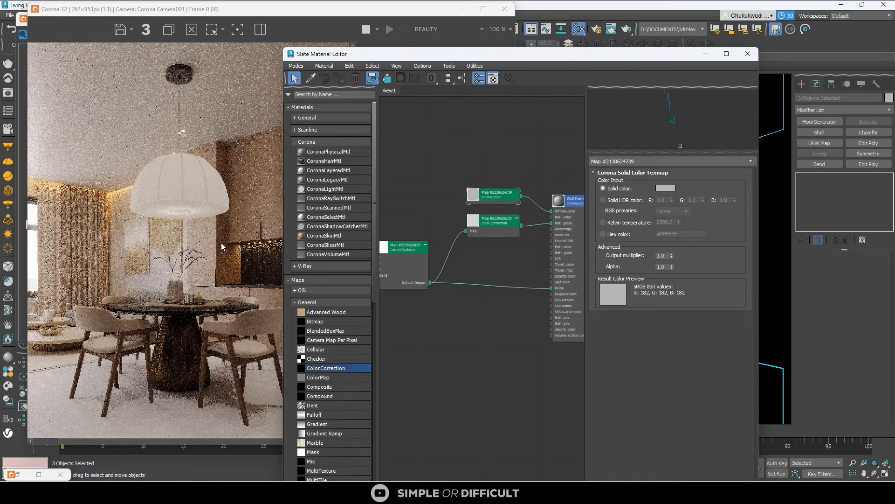
click(746, 54)
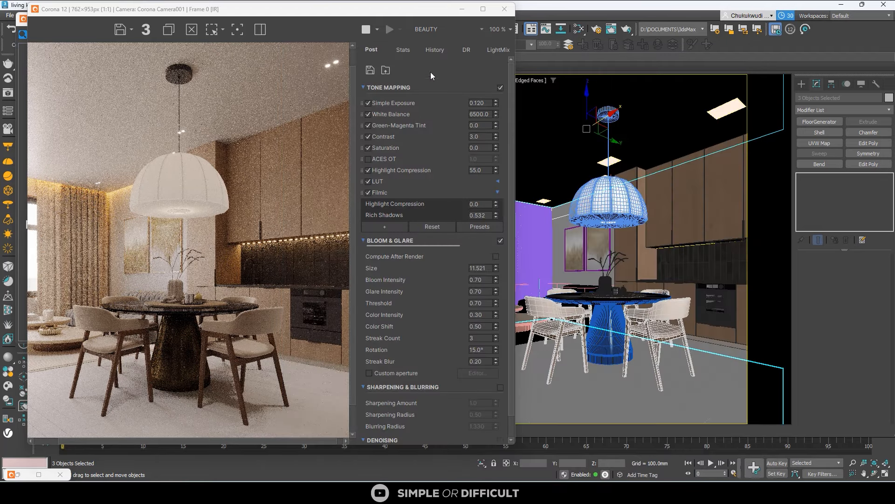
Step: Examine the wall, ceiling and dining area in the enlarged interactive render at 100% and 200%, and restore the render window
click(483, 9)
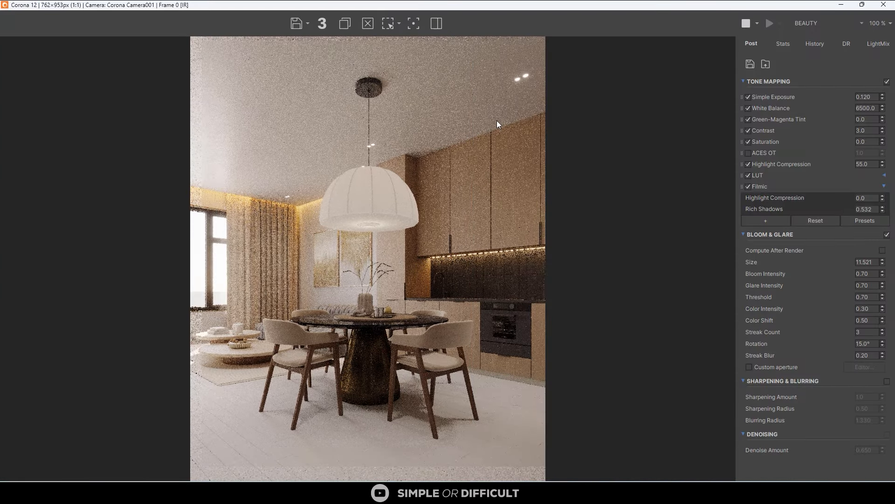
scroll(445, 304, down, 1)
scroll(445, 306, up, 1)
scroll(345, 390, up, 1)
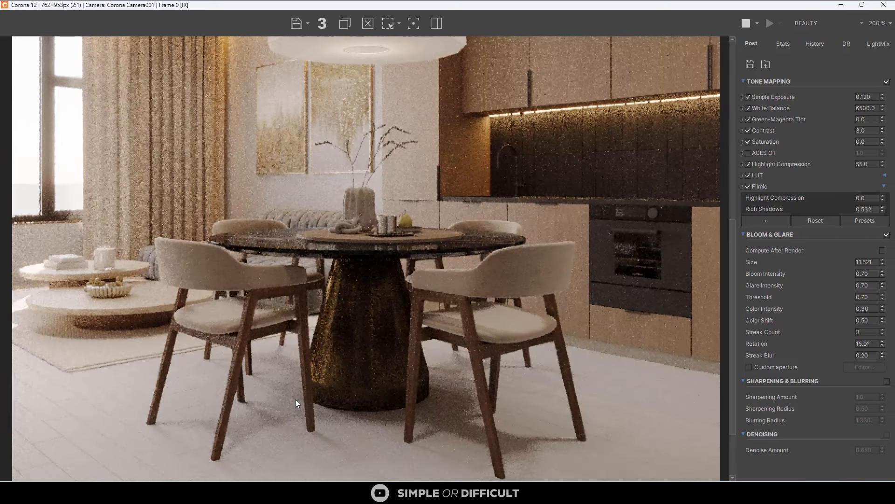
scroll(569, 163, down, 1)
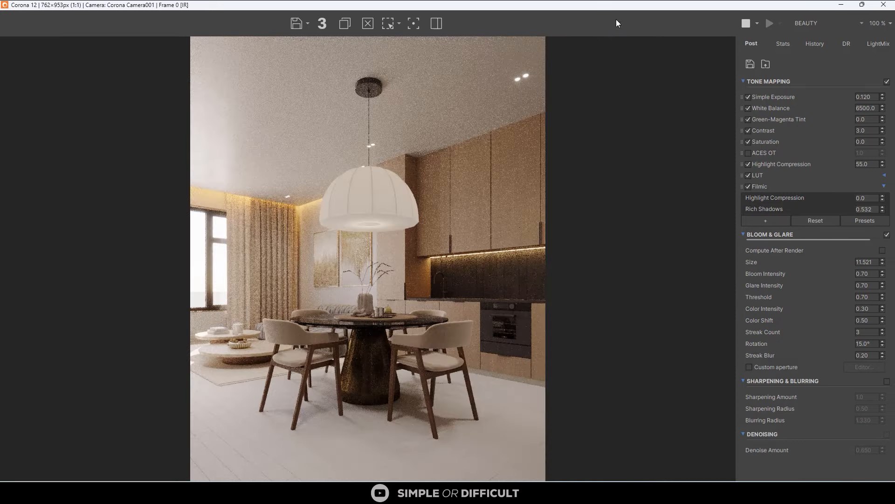
drag(622, 5, 312, 36)
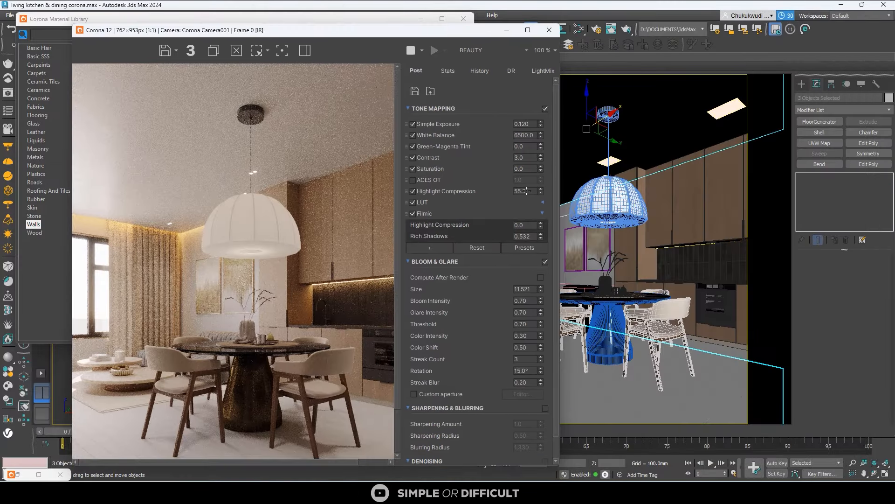
Step: Close the Corona Material Library, clear the floor selection and put away the interactive render window
click(680, 392)
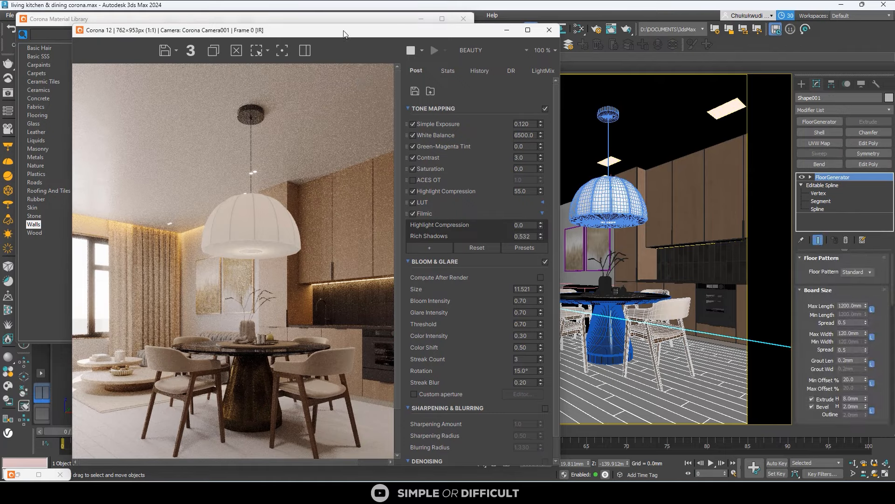
drag(312, 30, 560, 44)
click(465, 17)
scroll(200, 191, down, 4)
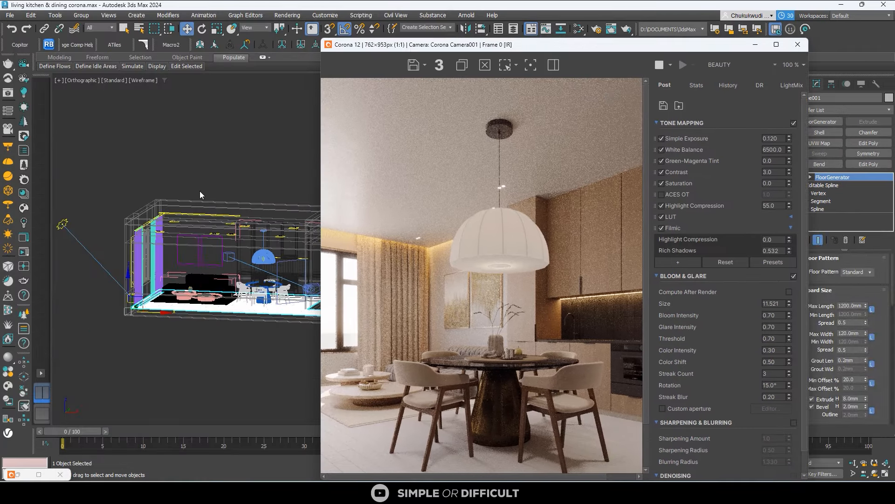
alt+middle_drag(199, 191, 278, 197)
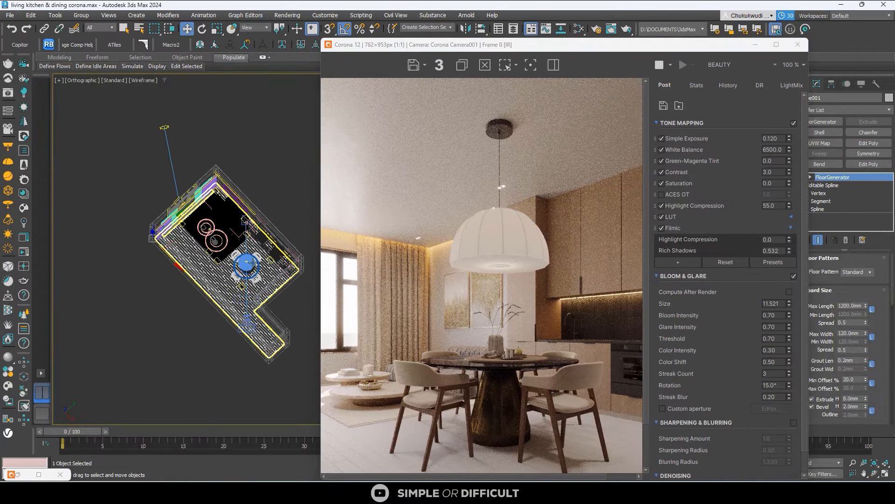
click(278, 197)
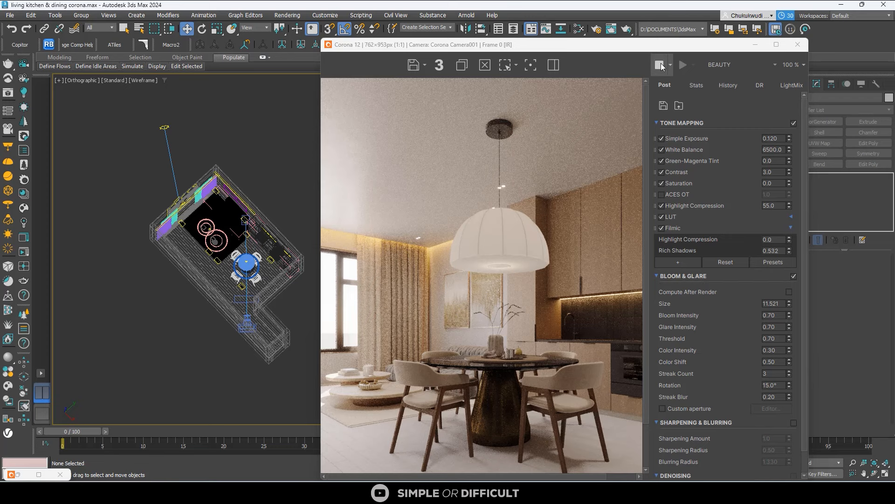
click(798, 45)
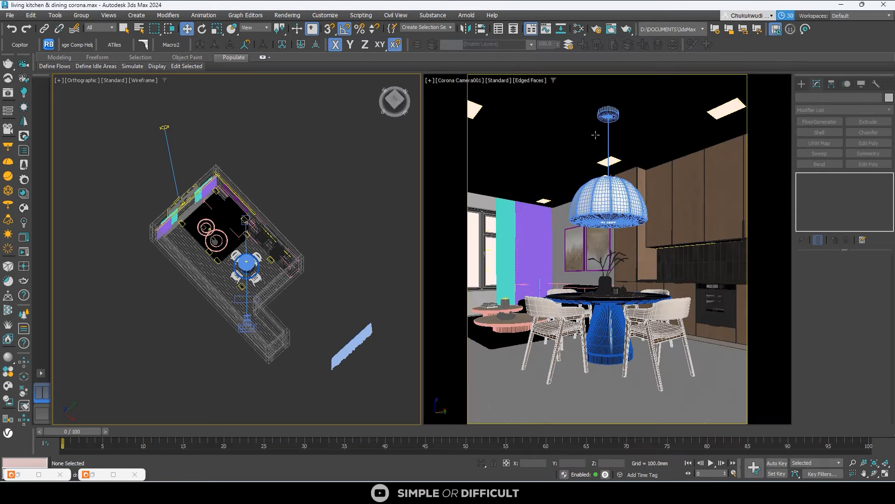
Step: Create a new CoronaLegacyMtl material in the Slate Material Editor and raise its reflection level
click(579, 29)
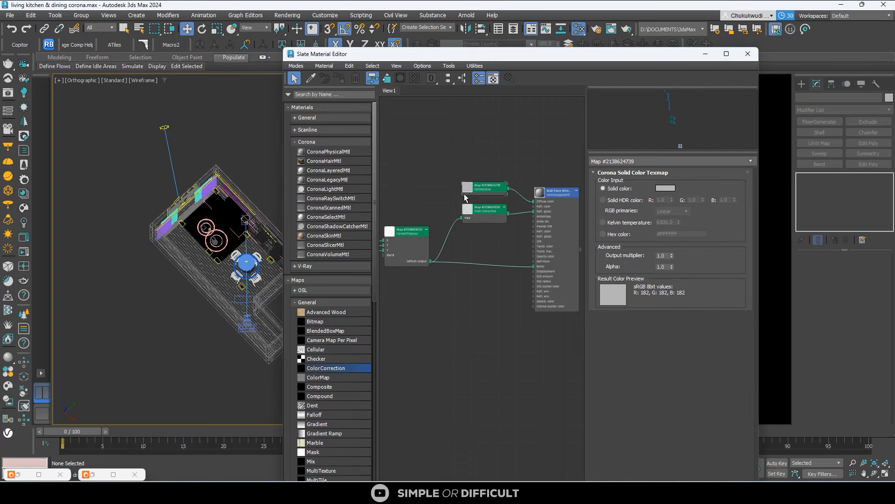
middle_drag(482, 247, 487, 163)
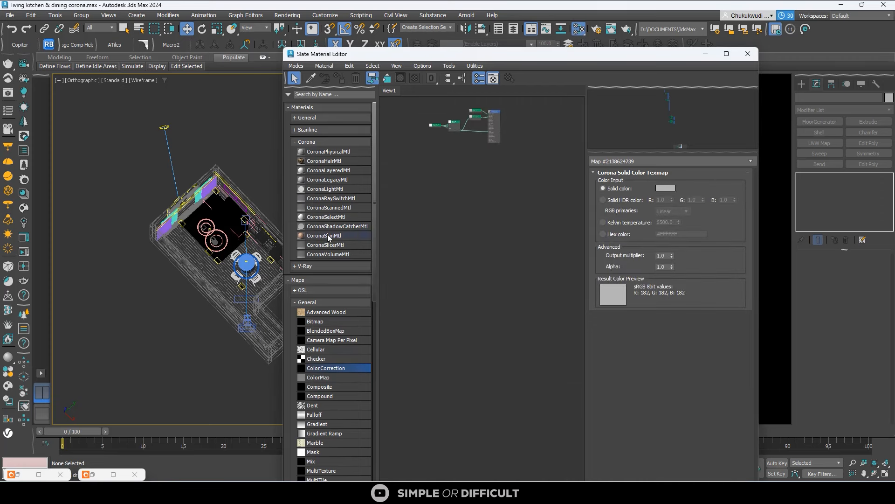
drag(333, 183, 488, 195)
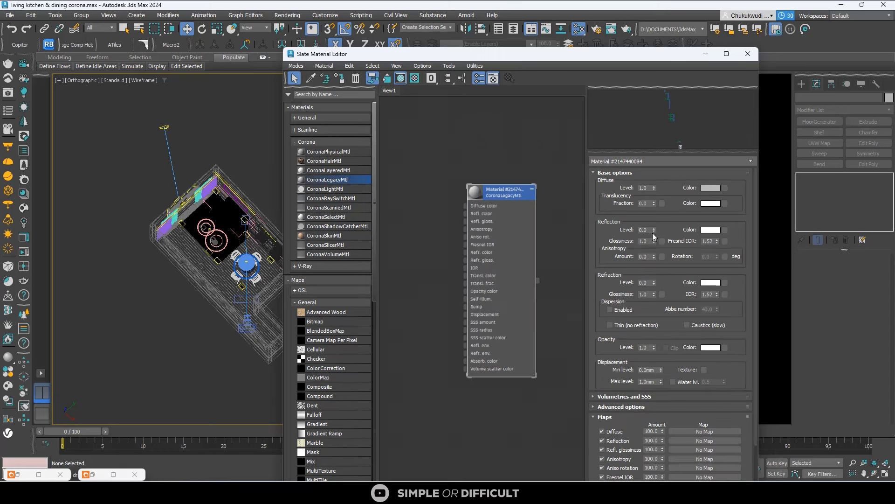
drag(653, 231, 671, 180)
click(450, 152)
Step: Search the material browser for "multi" and add a CoronaMultiMap node beside the new CoronaLegacyMtl in the graph
click(335, 95)
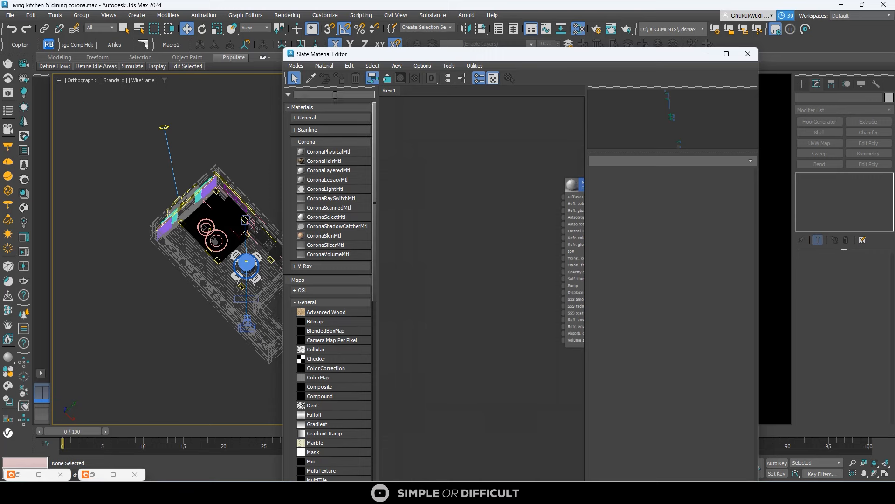
text(multi)
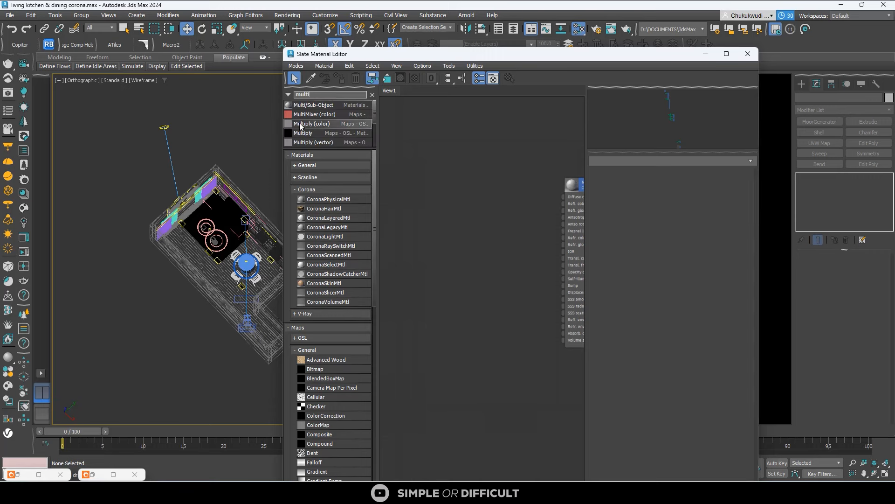
scroll(311, 124, down, 4)
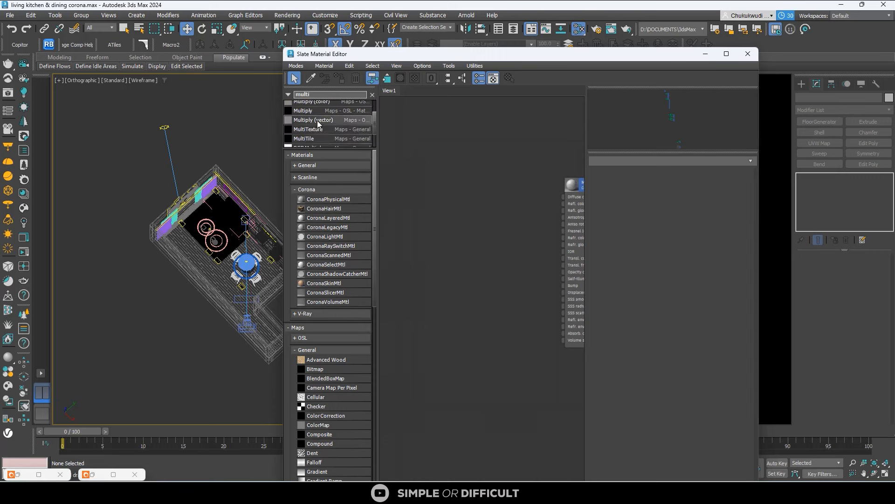
drag(312, 135, 396, 152)
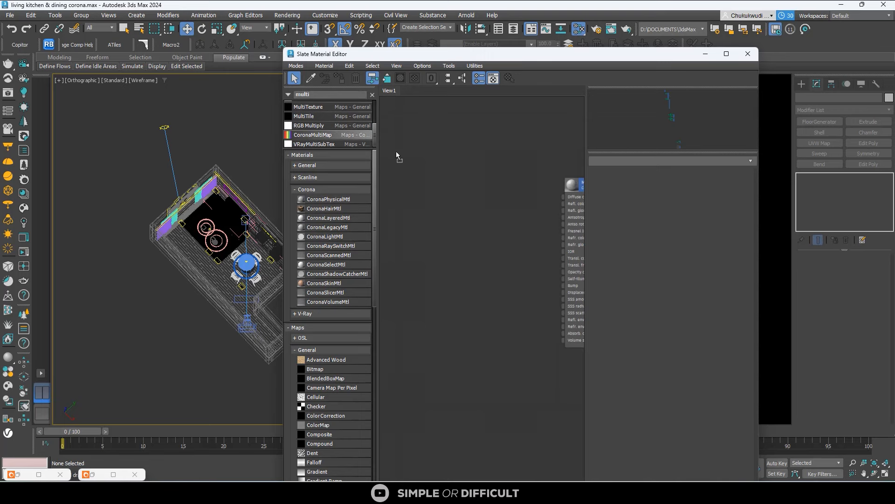
drag(476, 192, 478, 192)
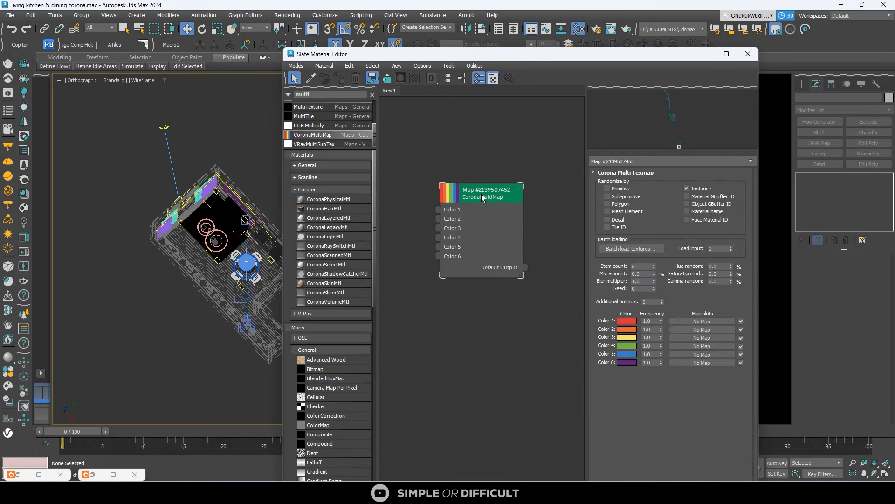
Step: Batch load the wood textures wood21_1 through wood21_12 into the CoronaMultiMap and place its node closer to the bitmaps
click(620, 249)
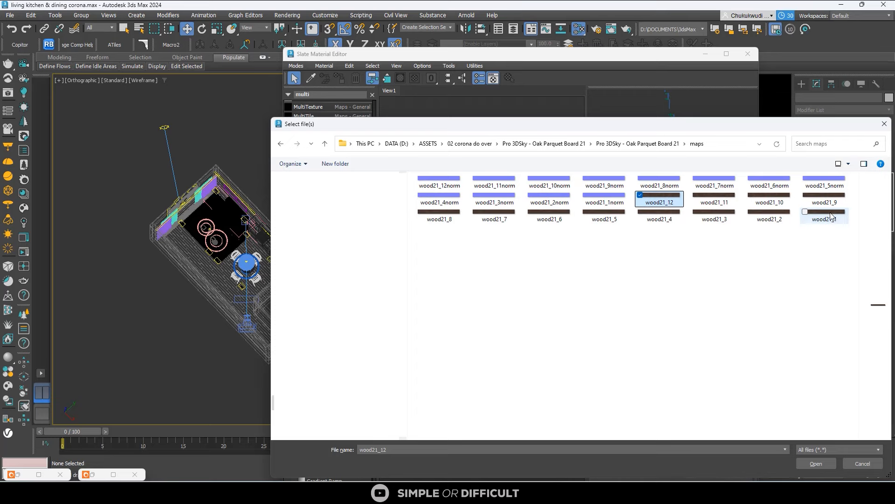
shift+click(832, 216)
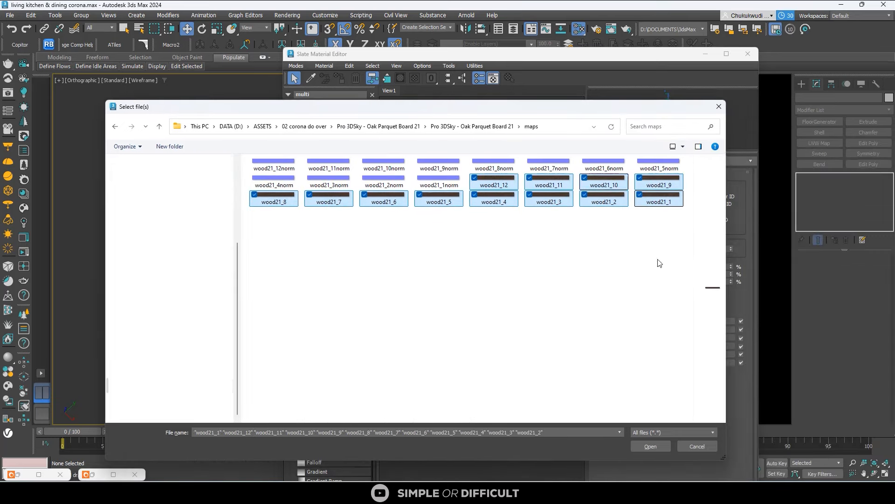
click(652, 445)
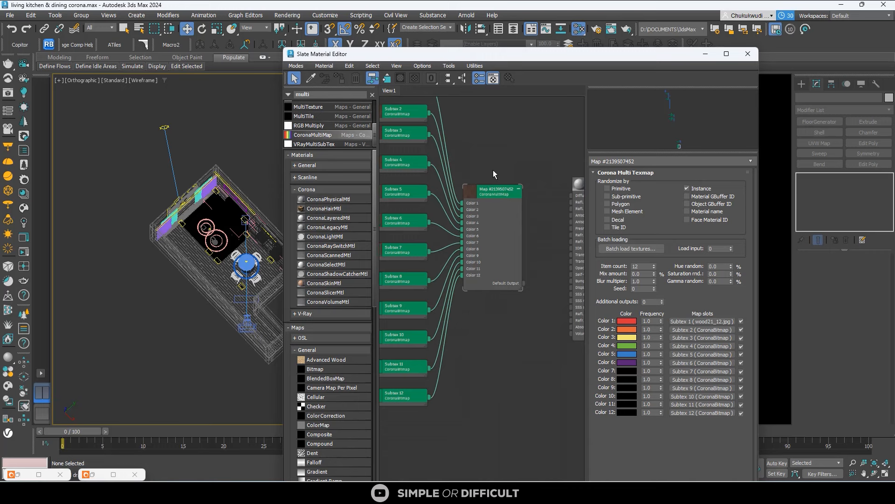
click(494, 191)
scroll(493, 190, down, 4)
drag(494, 192, 468, 177)
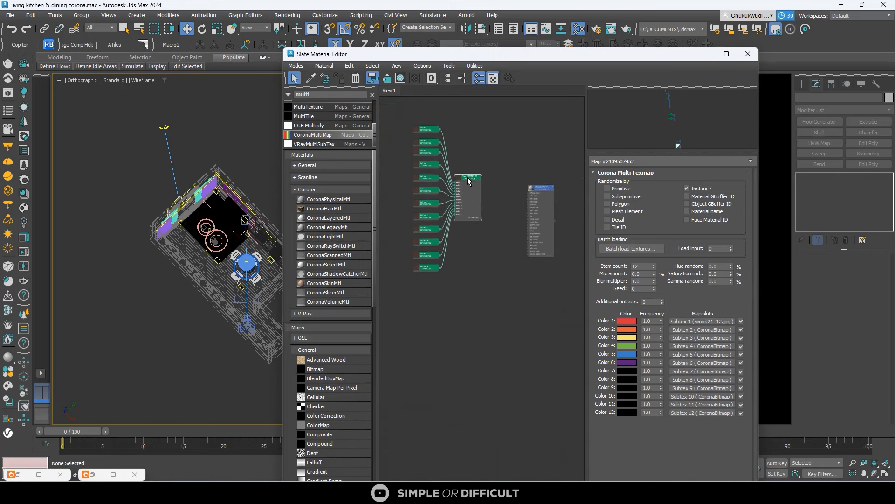
scroll(482, 161, up, 4)
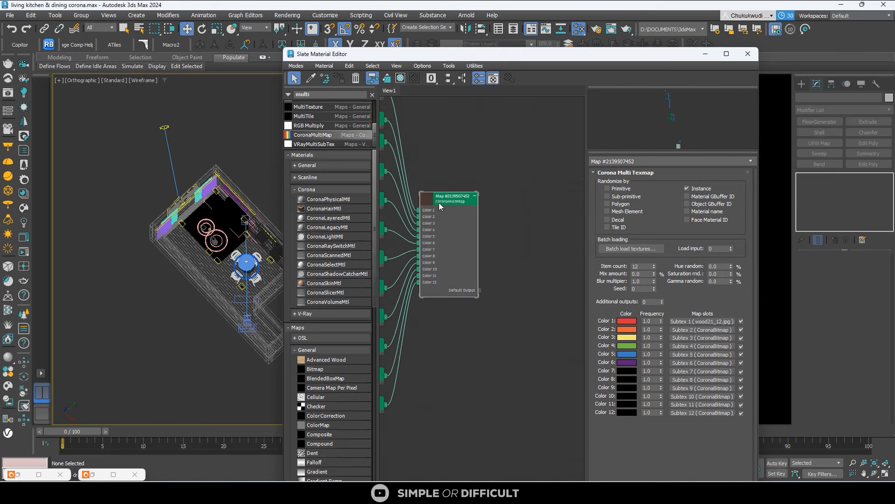
Step: Make the CoronaMultiMap randomize by Face Material ID instead of Instance, with a mix amount of 25%
click(690, 188)
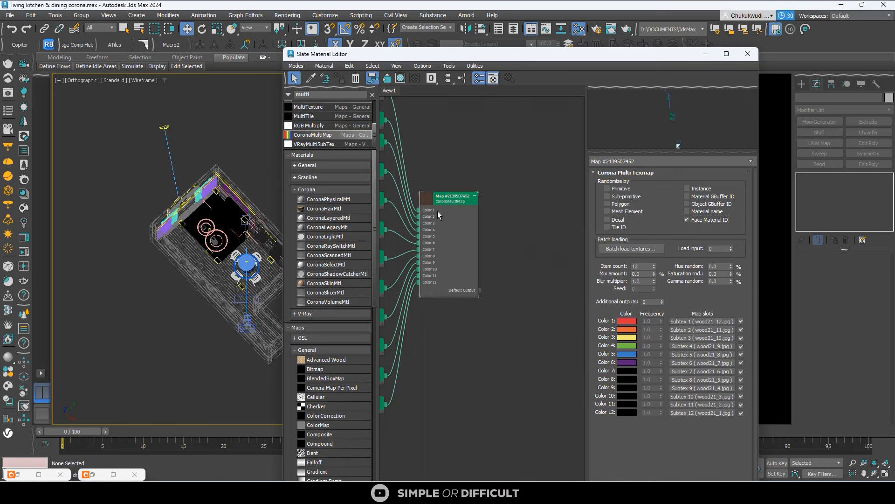
double_click(639, 273)
click(489, 241)
scroll(465, 213, down, 2)
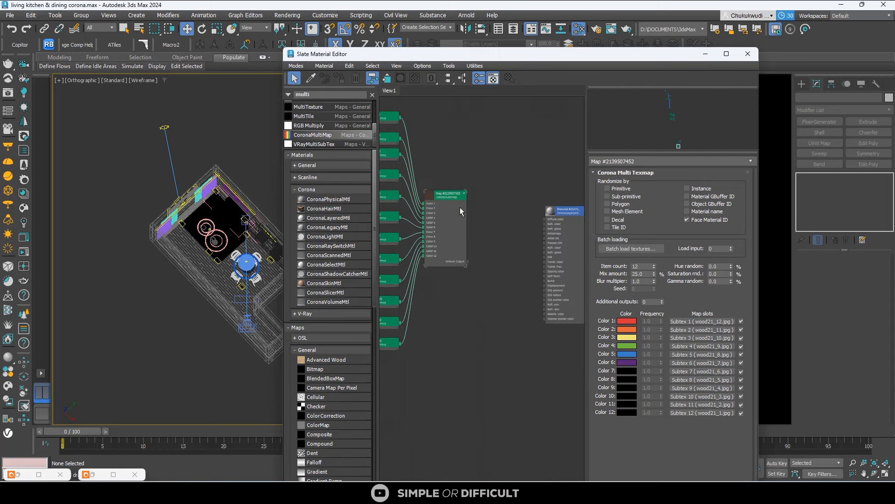
scroll(460, 207, up, 1)
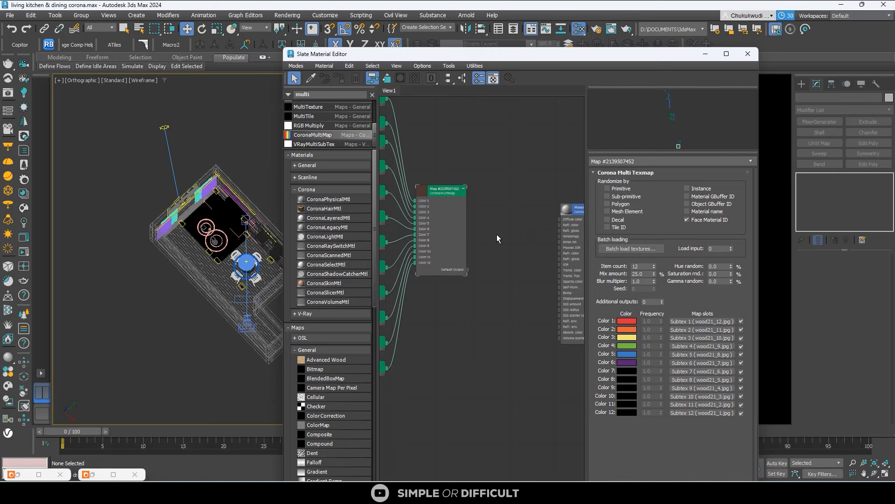
scroll(472, 270, up, 2)
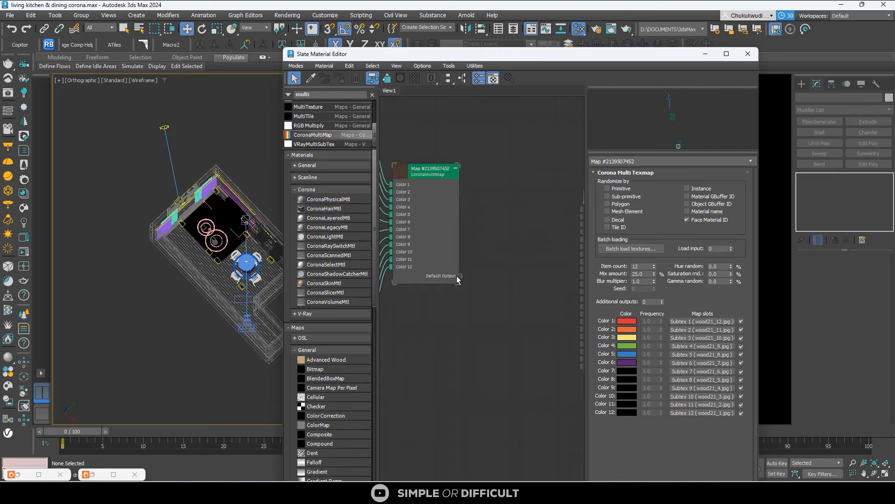
Step: Add a ColorCorrection map fed by the CoronaMultiMap output and connect it to the CoronaLegacyMtl's diffuse color
drag(320, 415, 517, 246)
double_click(481, 245)
scroll(482, 244, up, 1)
drag(458, 279, 536, 222)
scroll(464, 260, down, 3)
scroll(565, 250, up, 2)
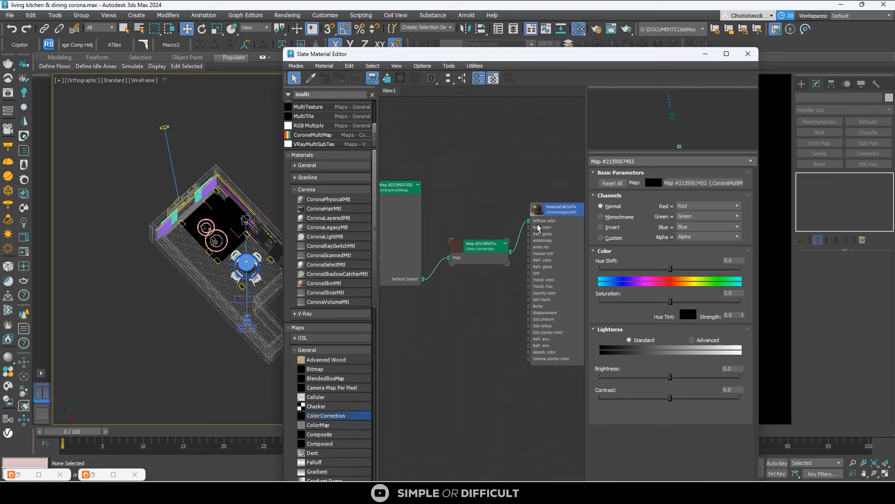
scroll(477, 240, up, 2)
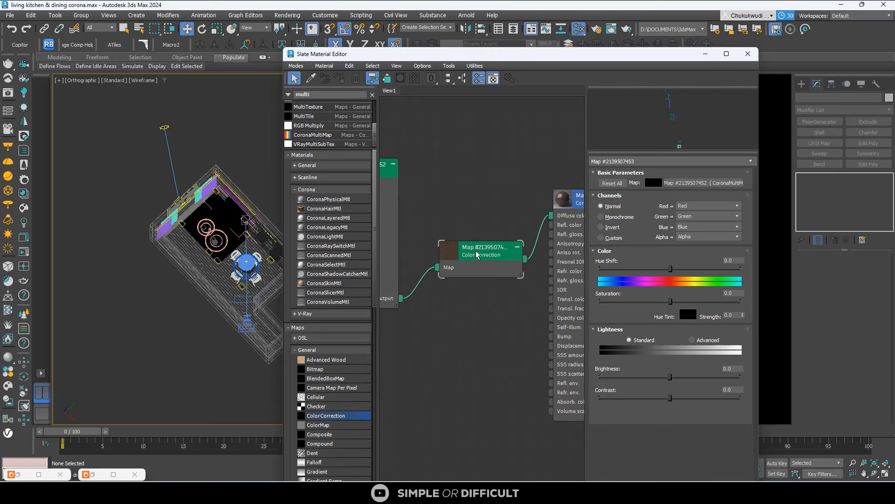
Step: Make two copies of the ColorCorrection node below the original, both still fed by the CoronaMultiMap, and reposition the multi map
click(472, 248)
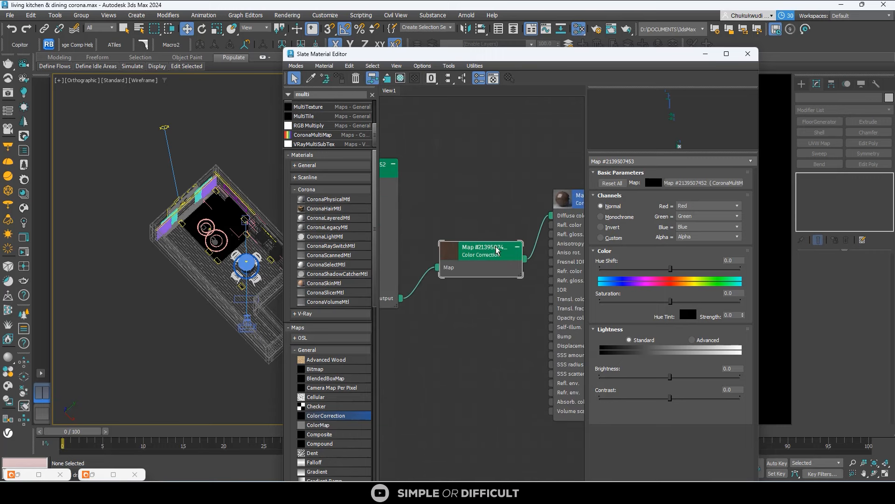
shift+drag(472, 248, 490, 310)
scroll(467, 224, down, 2)
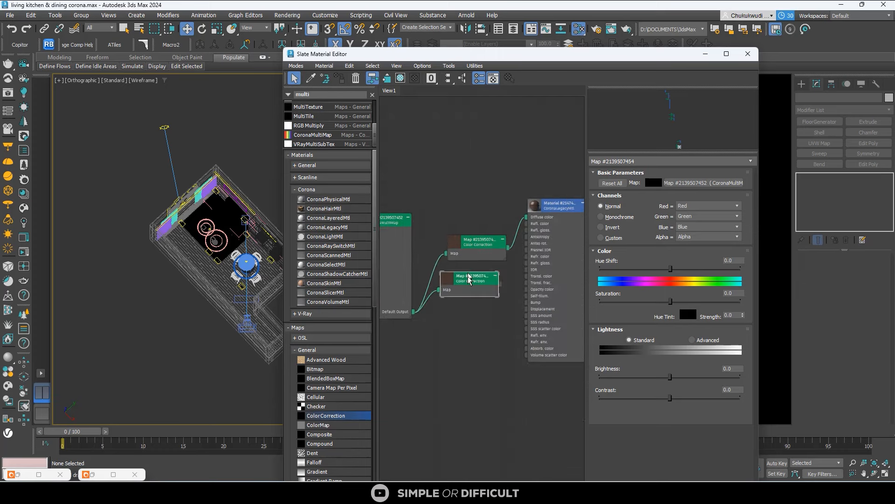
shift+drag(470, 280, 468, 328)
middle_drag(449, 258, 512, 258)
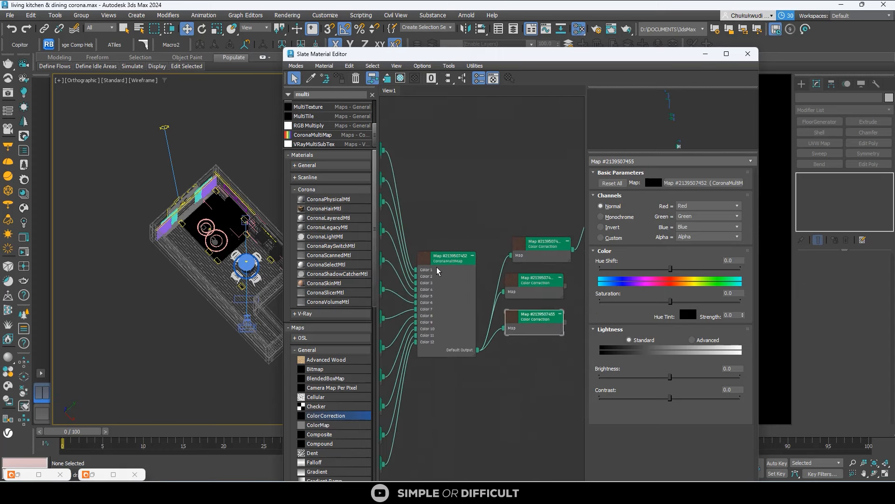
drag(436, 267, 420, 206)
scroll(420, 205, down, 2)
scroll(465, 206, up, 3)
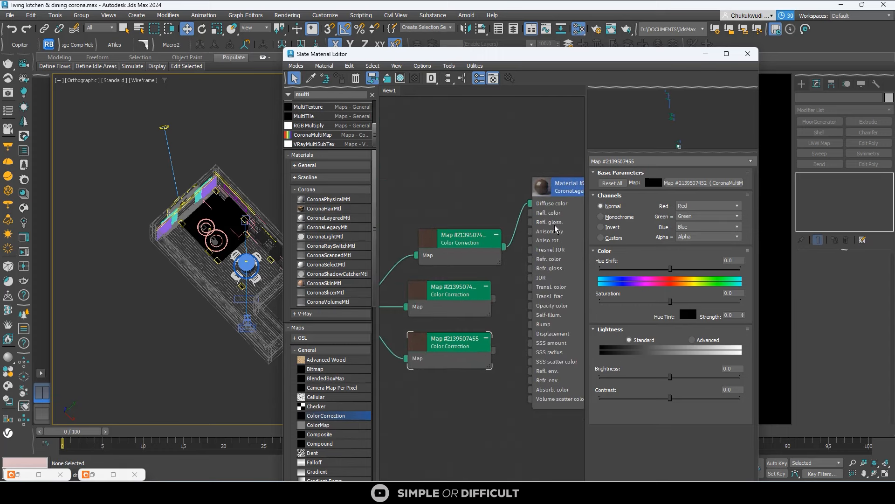
Step: Maximize the Slate Material Editor and space out the multi map and ColorCorrection nodes in front of the material
click(727, 54)
middle_drag(521, 196, 733, 235)
scroll(353, 216, up, 1)
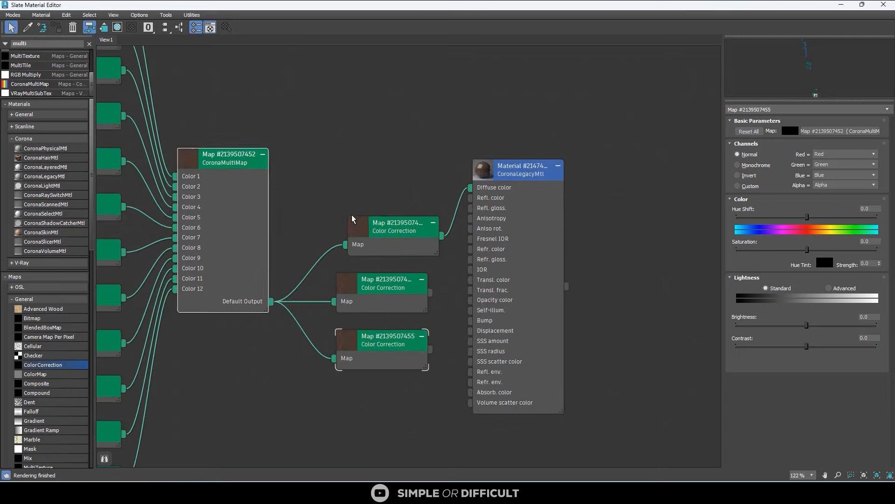
drag(374, 231, 351, 196)
drag(384, 289, 373, 267)
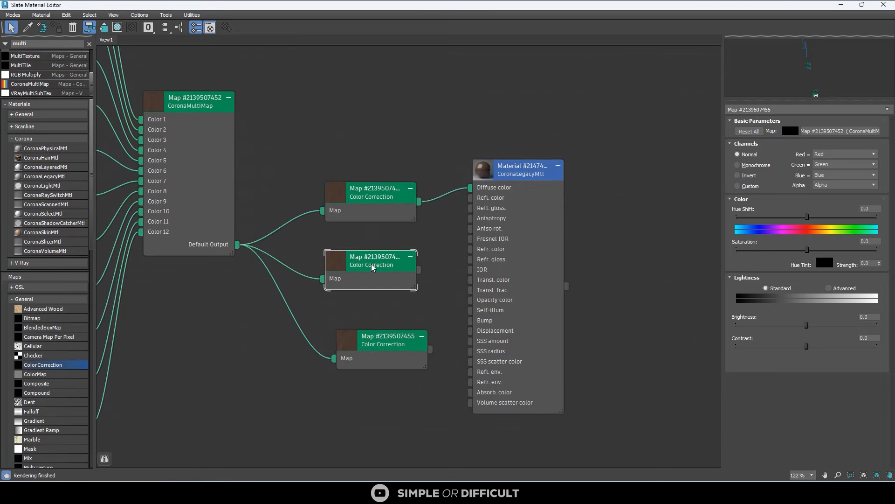
Step: Make the middle ColorCorrection monochrome with advanced lightness and RGB gamma/contrast 1.53, and connect it to the material's reflection color
click(737, 164)
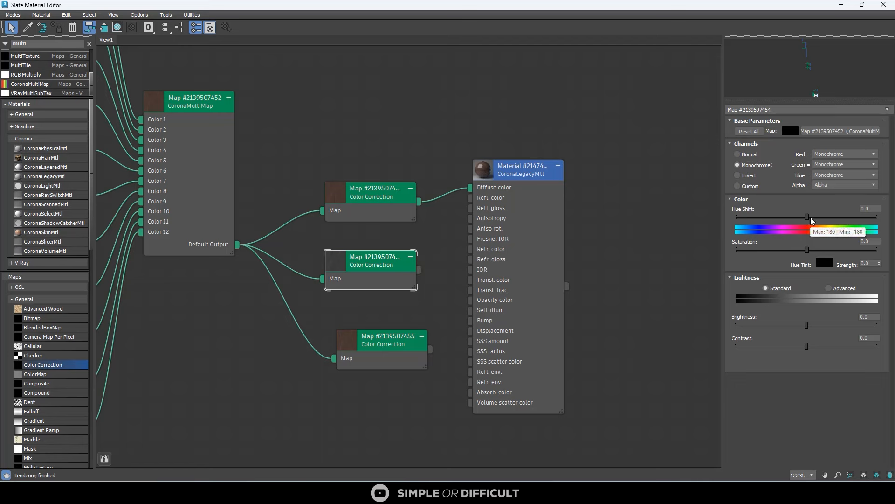
click(830, 288)
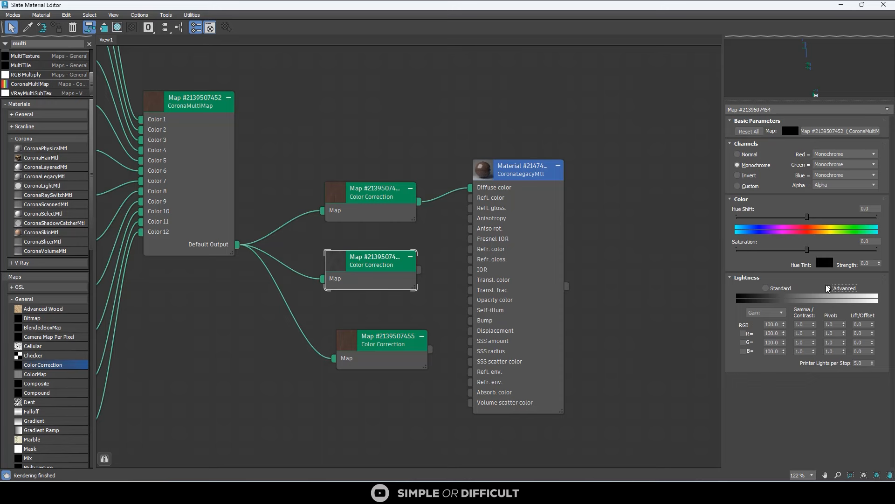
click(803, 324)
double_click(803, 324)
scroll(311, 278, up, 1)
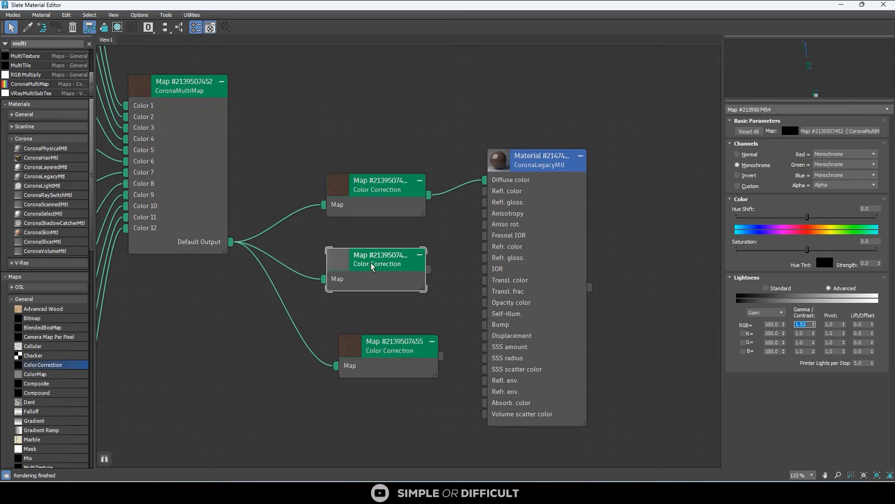
drag(428, 269, 494, 195)
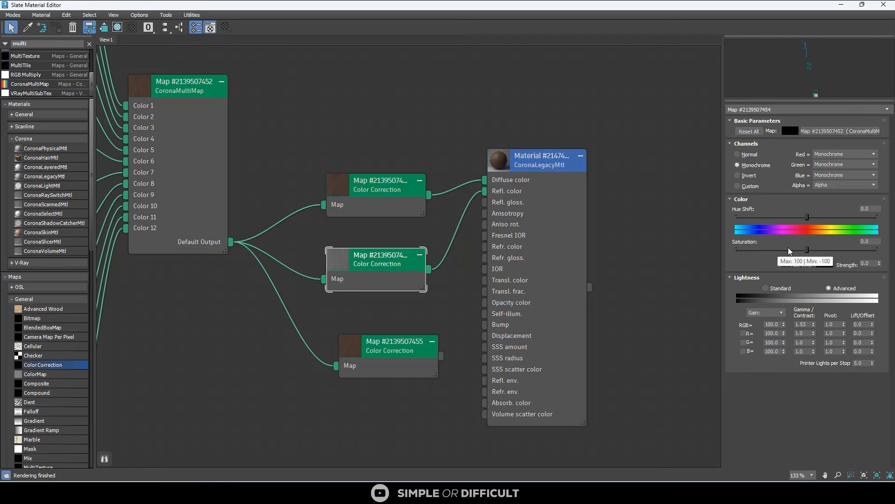
Step: Set the reflection ColorCorrection's saturation to -5.648 and its hue shift to -8.97
drag(807, 249, 802, 249)
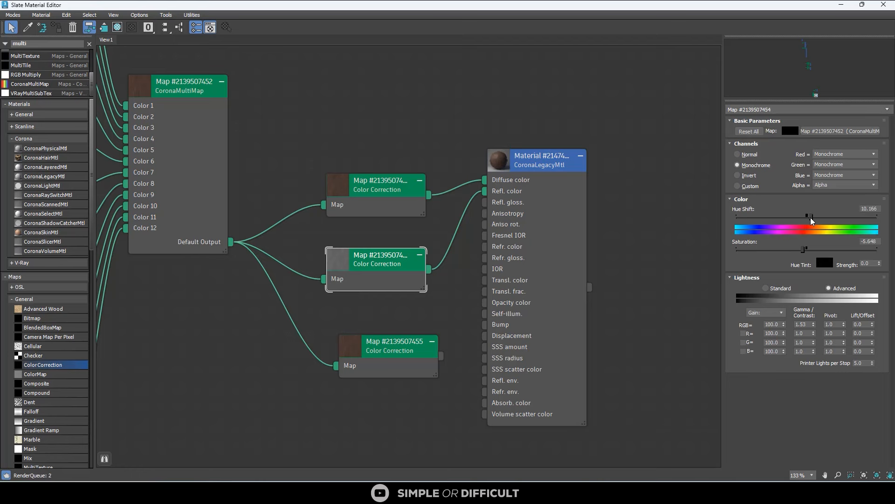
drag(808, 217, 803, 219)
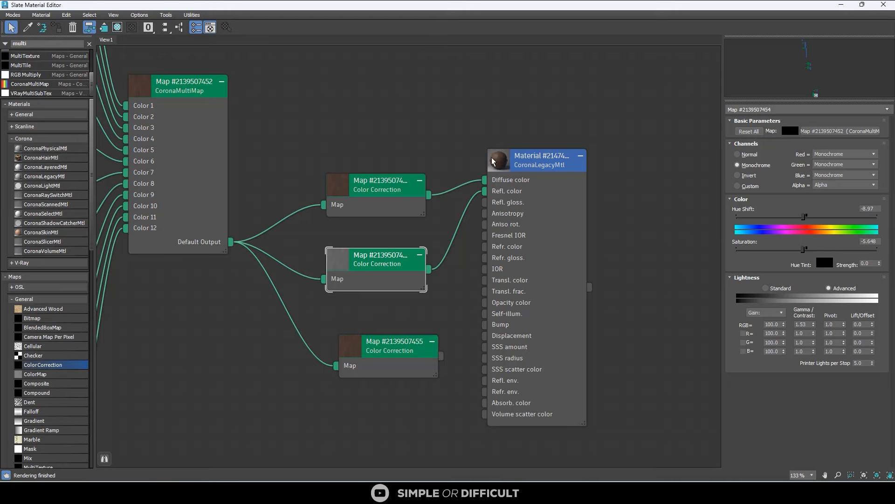
scroll(340, 279, up, 3)
click(359, 218)
scroll(358, 218, down, 2)
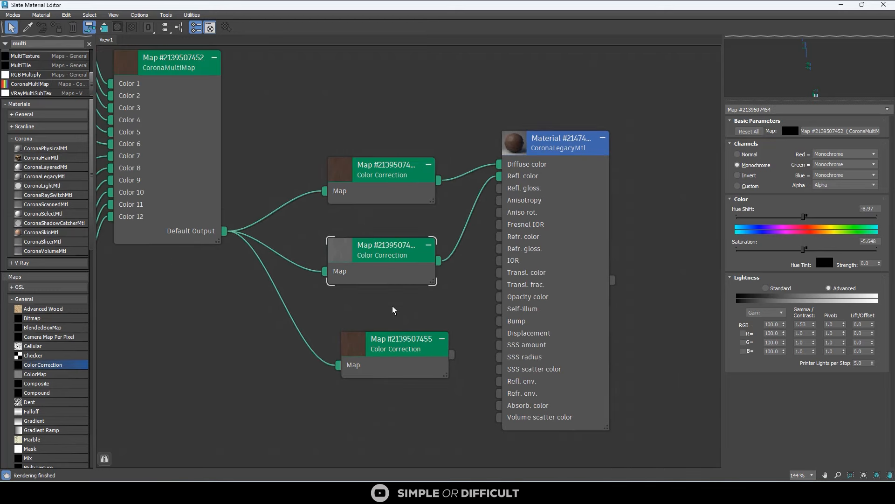
Step: Make the lowest ColorCorrection monochrome with advanced lightness and RGB gamma/contrast 1.9, and connect it to the material's reflection glossiness
click(395, 344)
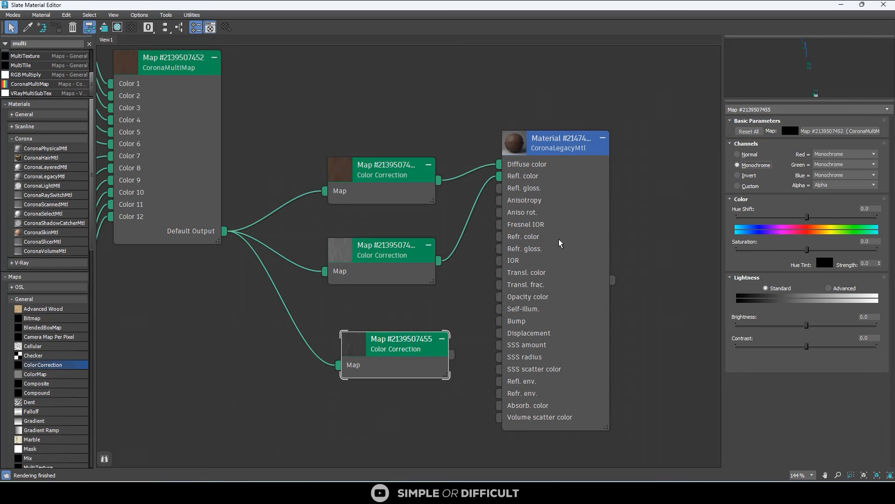
click(828, 288)
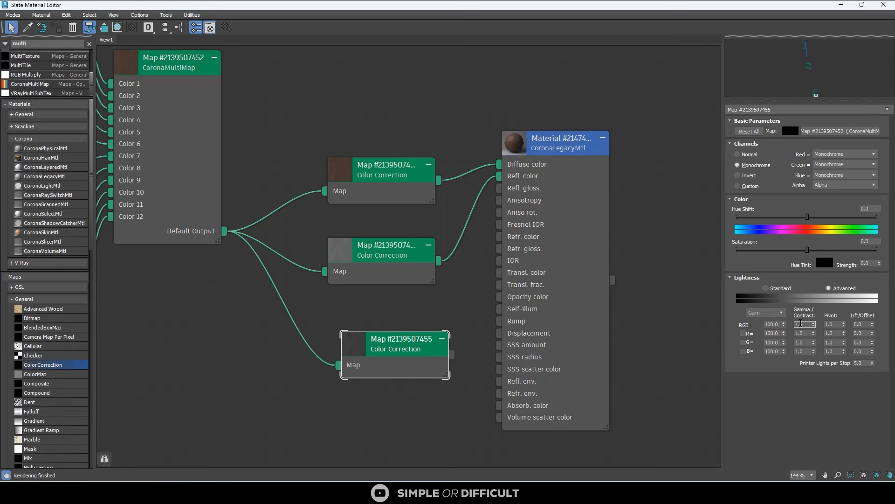
key(Return)
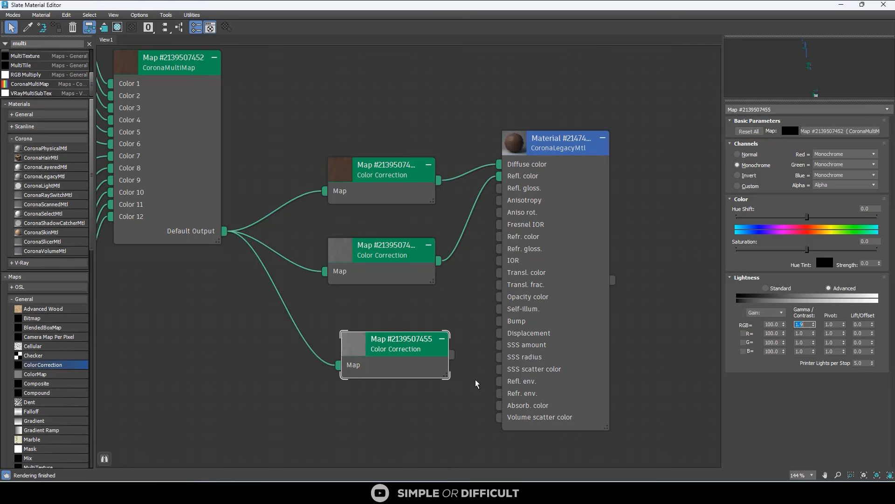
drag(452, 354, 499, 188)
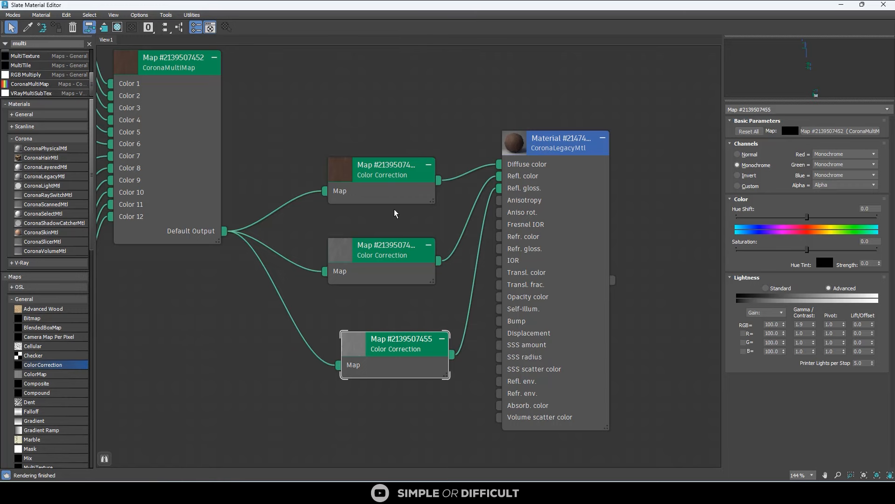
Step: Show the parameters of the ColorCorrection feeding diffuse color, and restore the Slate Material Editor to a floating window
scroll(395, 214, down, 1)
click(390, 169)
scroll(451, 140, down, 8)
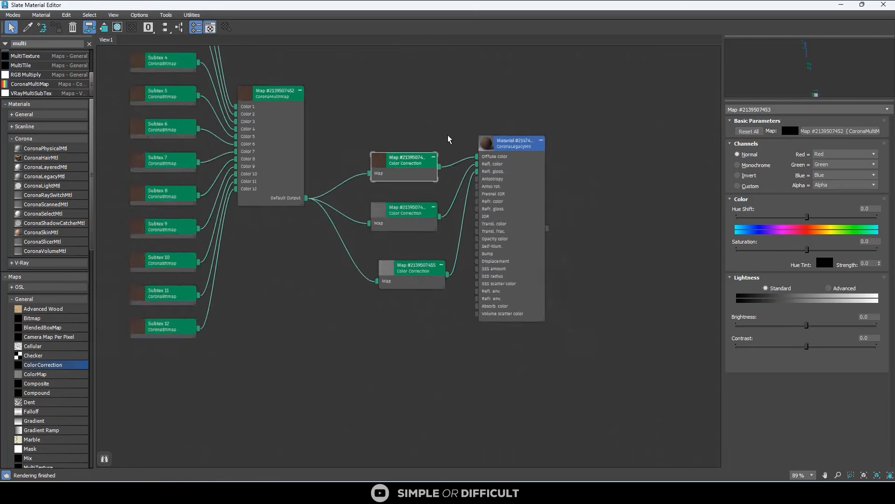
double_click(498, 9)
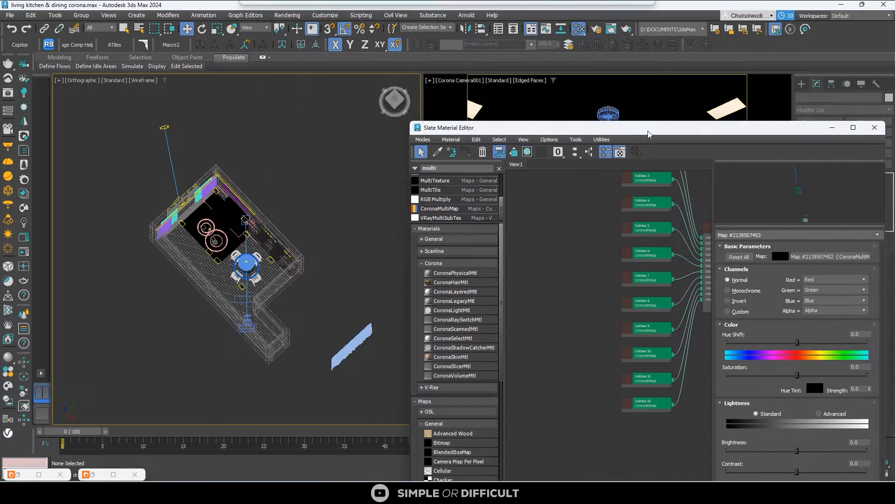
Step: Apply the wood parquet CoronaLegacyMtl to the floor object, and deselect it
click(302, 259)
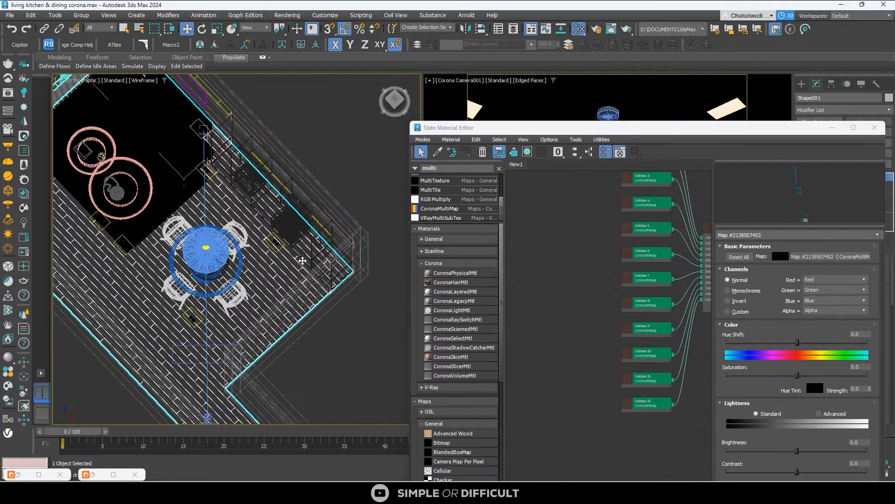
scroll(527, 232, down, 8)
middle_drag(602, 258, 554, 254)
scroll(554, 254, up, 4)
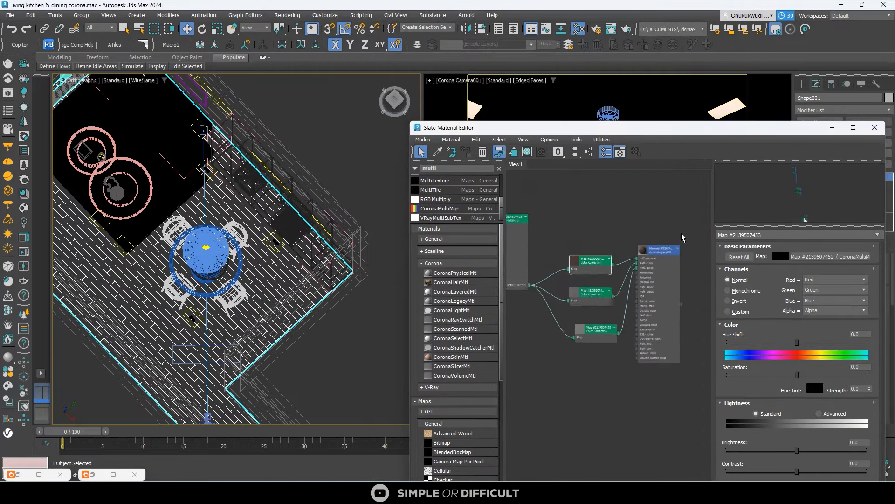
double_click(650, 254)
click(356, 119)
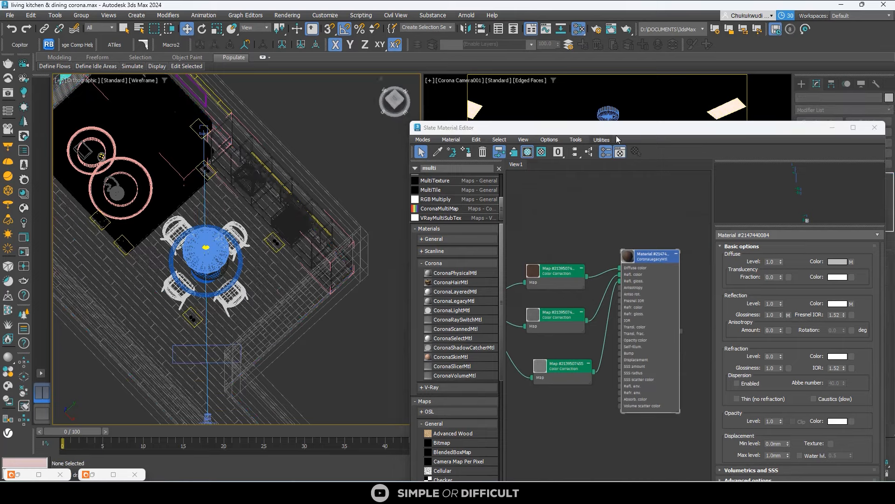
drag(712, 131, 664, 157)
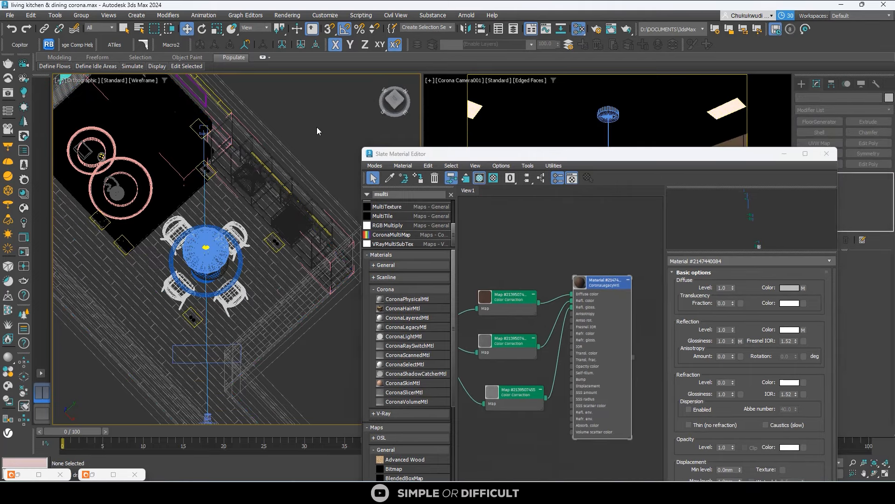
Step: Start an interactive Corona render from Corona Camera001 in a maximized frame buffer
click(23, 252)
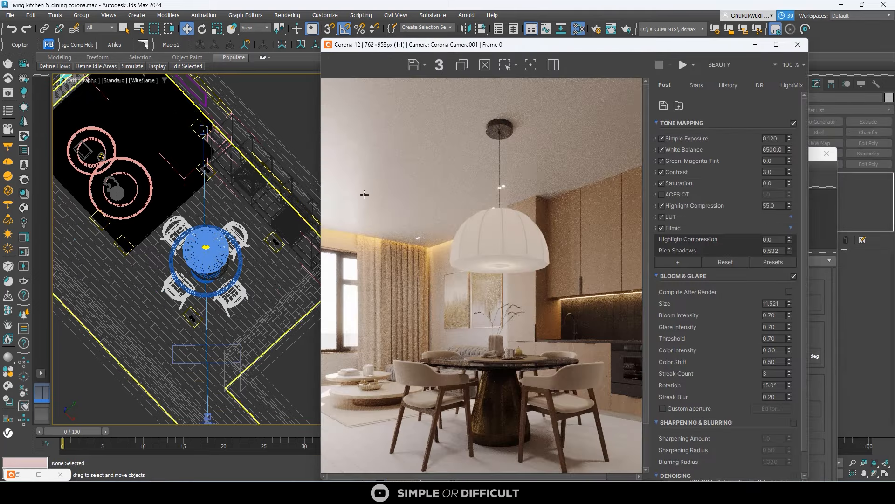
scroll(527, 168, down, 1)
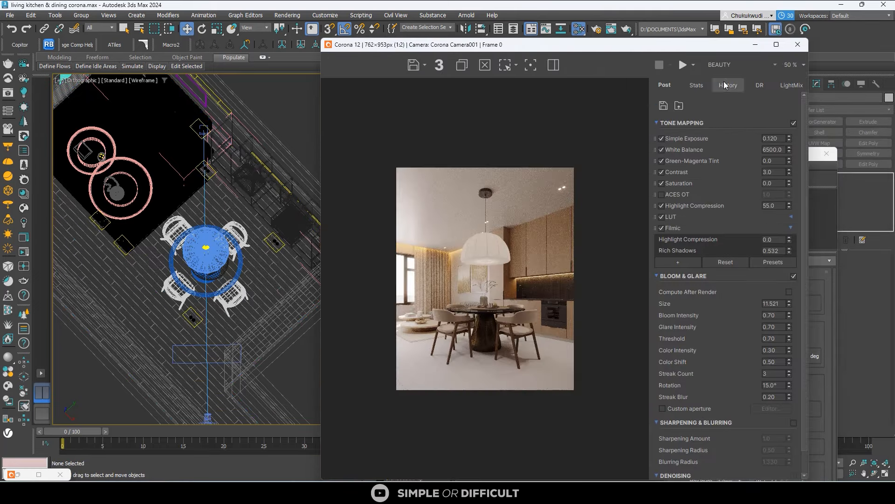
click(776, 44)
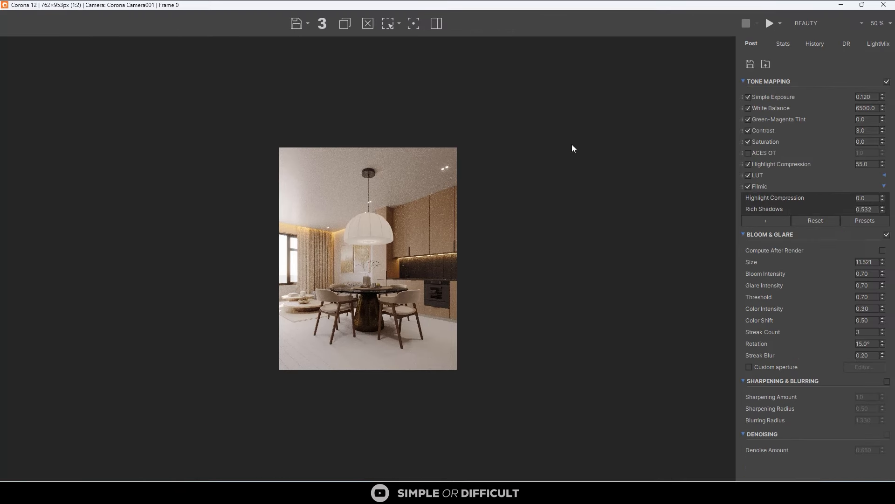
click(780, 23)
click(786, 50)
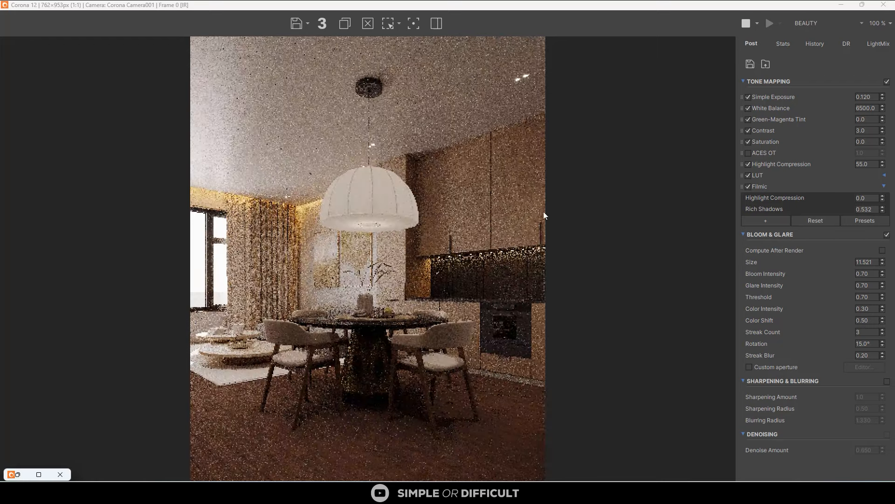
Step: Examine the parquet floor up close in the interactive render, and restore the frame buffer to a floating window
scroll(398, 441, up, 3)
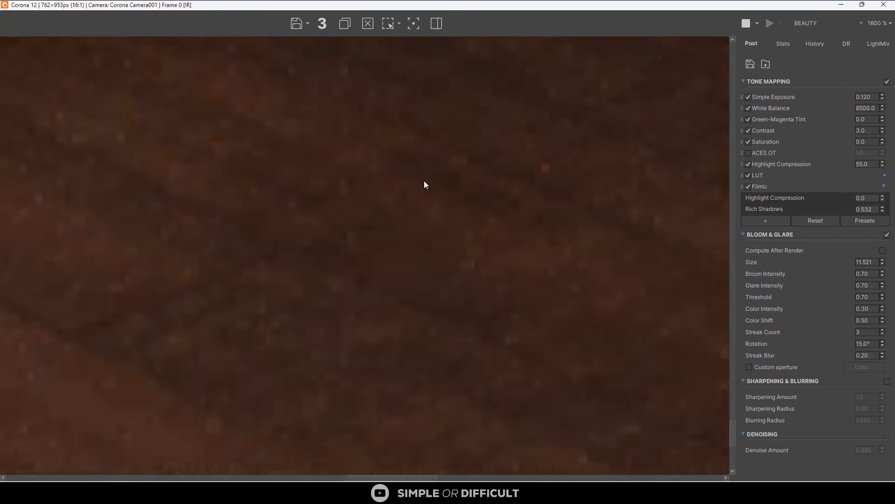
scroll(424, 184, down, 1)
scroll(431, 233, down, 1)
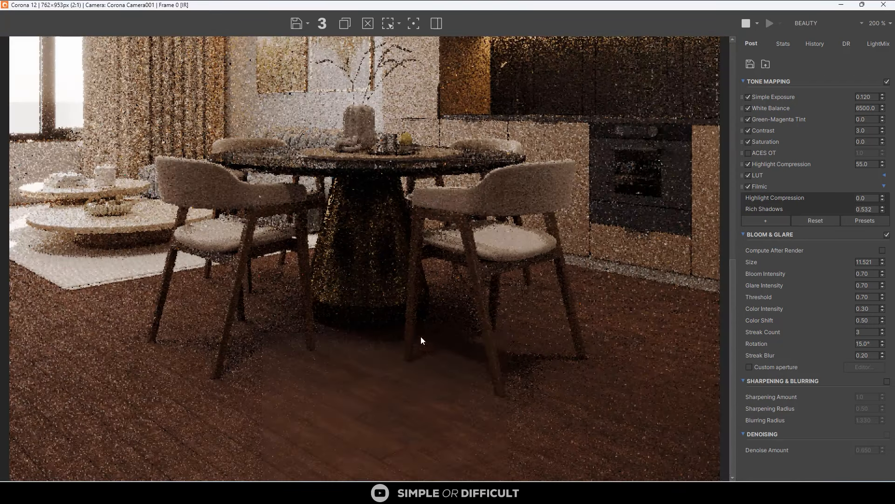
scroll(363, 345, down, 1)
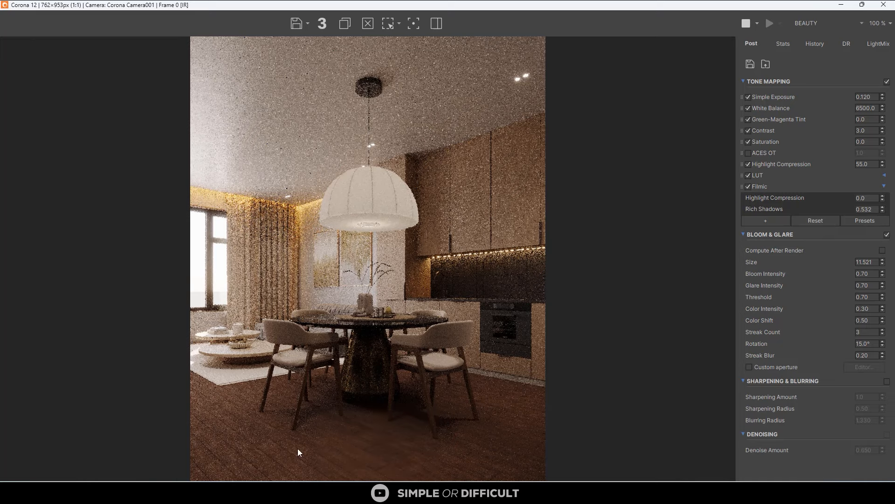
scroll(298, 448, up, 1)
scroll(409, 265, down, 1)
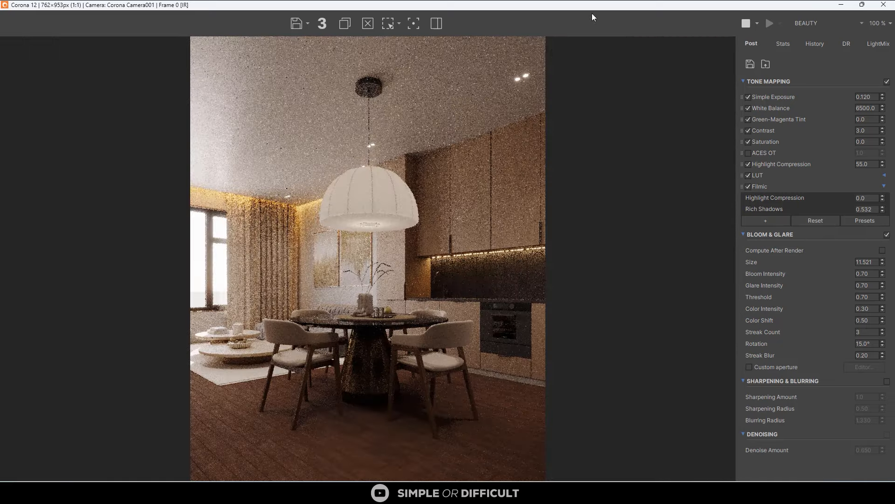
drag(595, 9, 315, 48)
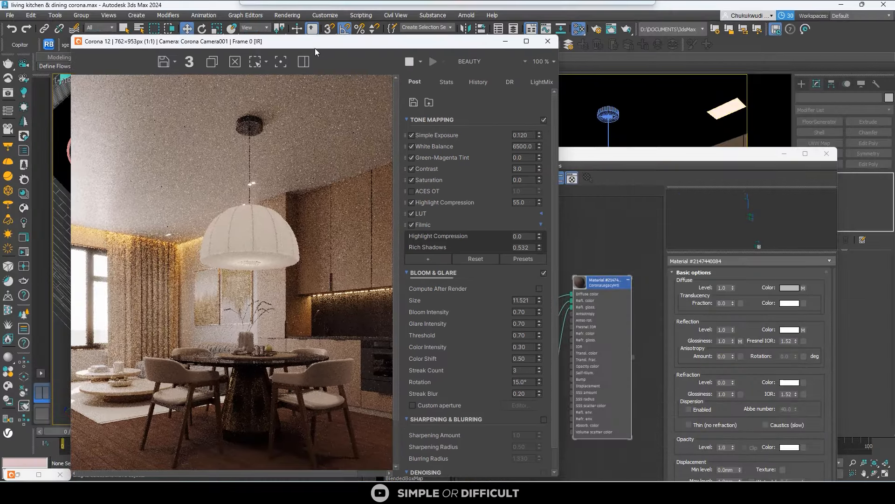
Step: Show the parameters of the CoronaMultiMap holding the twelve wood textures, and set its gamma randomization to 0.5 %
click(611, 244)
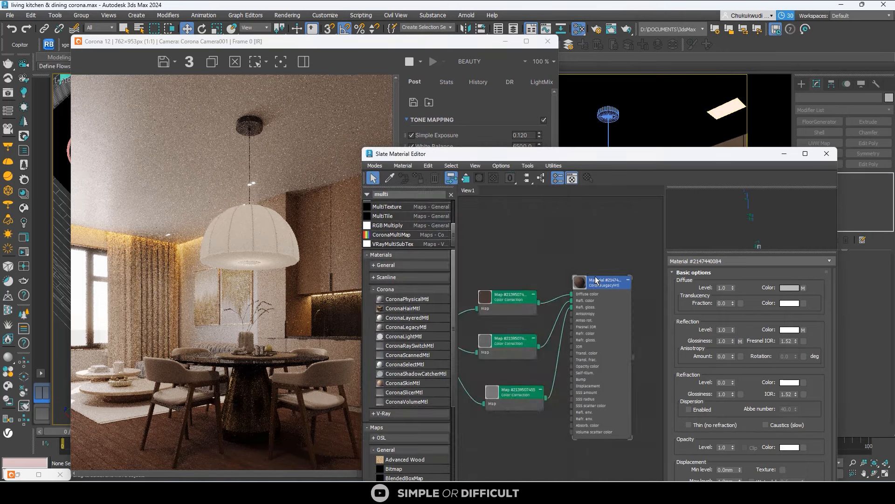
scroll(596, 280, down, 4)
scroll(503, 291, up, 2)
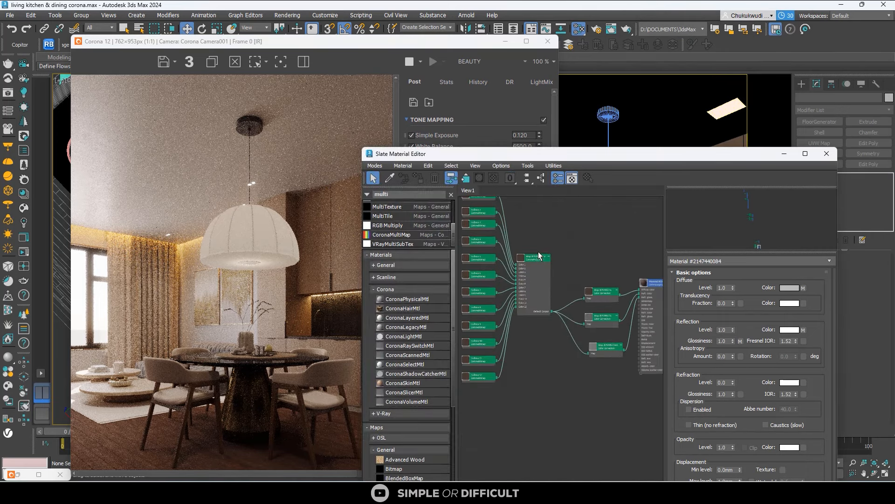
double_click(536, 260)
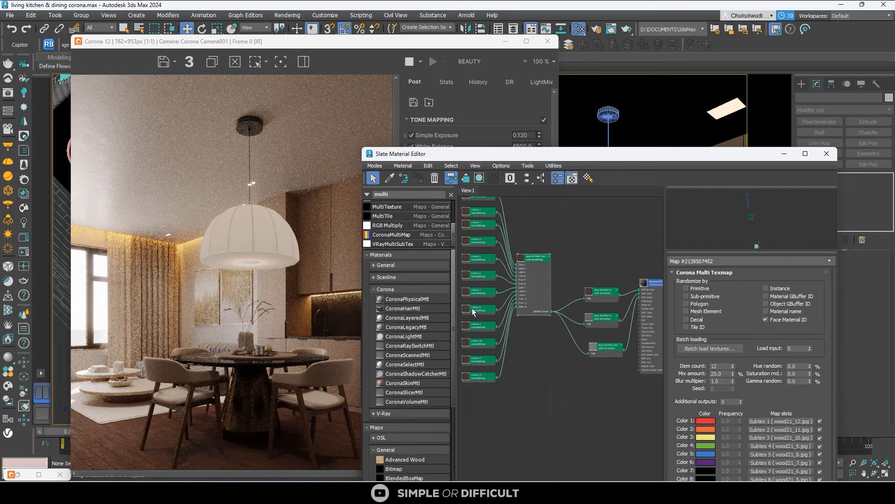
scroll(220, 331, down, 4)
scroll(222, 367, up, 5)
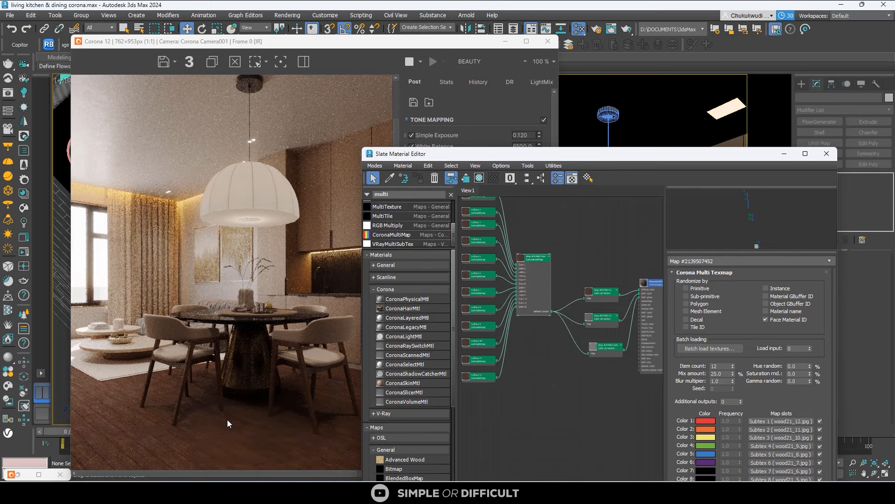
double_click(798, 381)
key(Return)
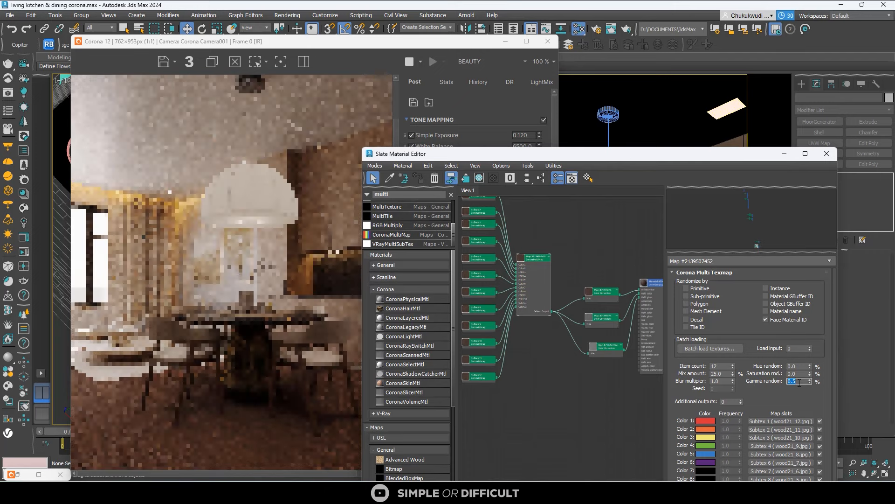
Step: Check the plank variation in the render, and set the CoronaMultiMap's gamma randomization to 0.8 %
scroll(153, 429, up, 1)
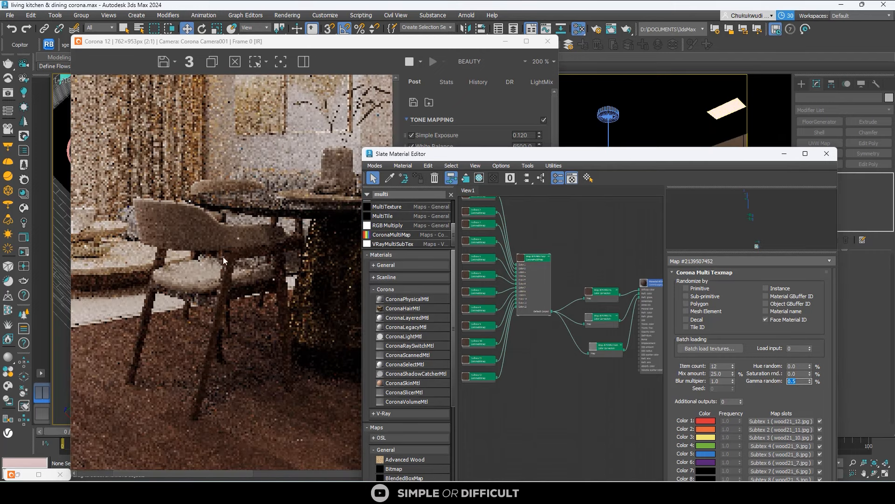
scroll(281, 170, down, 1)
scroll(210, 403, up, 1)
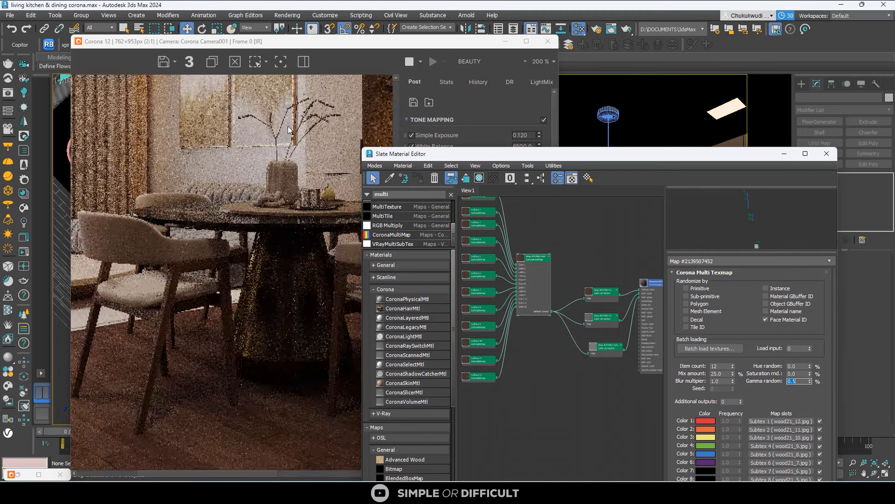
drag(334, 44, 377, 10)
scroll(292, 264, down, 1)
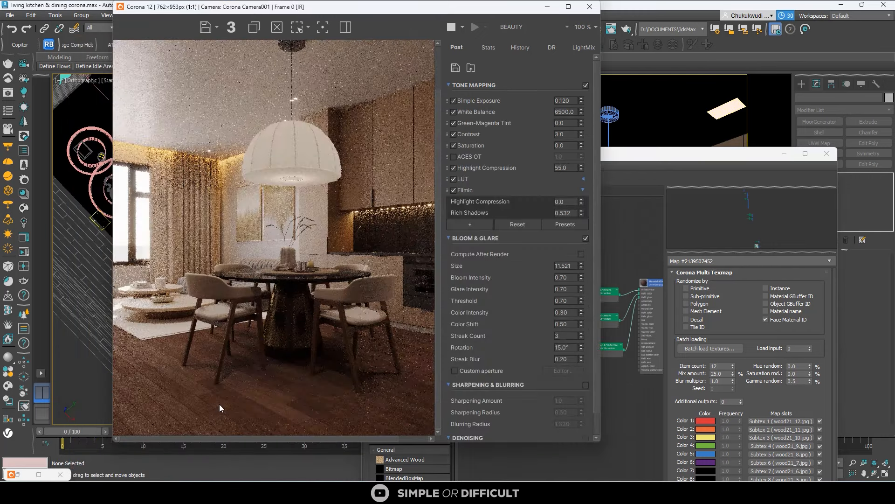
scroll(215, 404, up, 1)
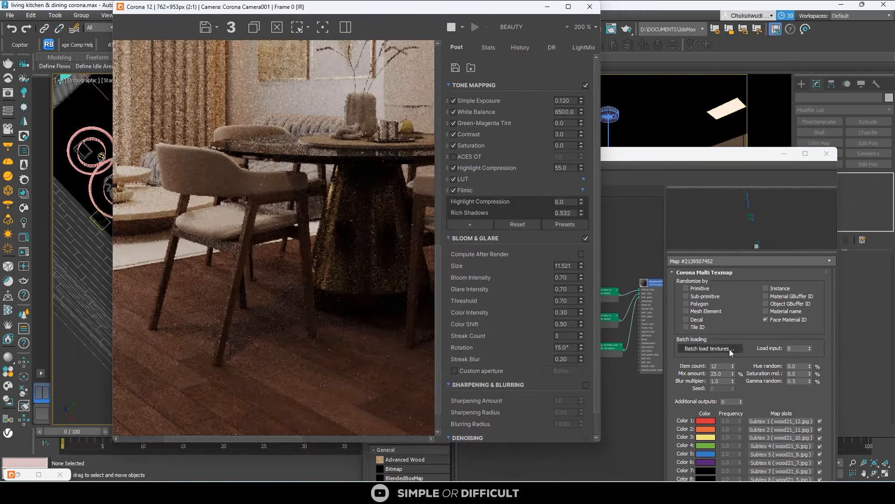
double_click(802, 380)
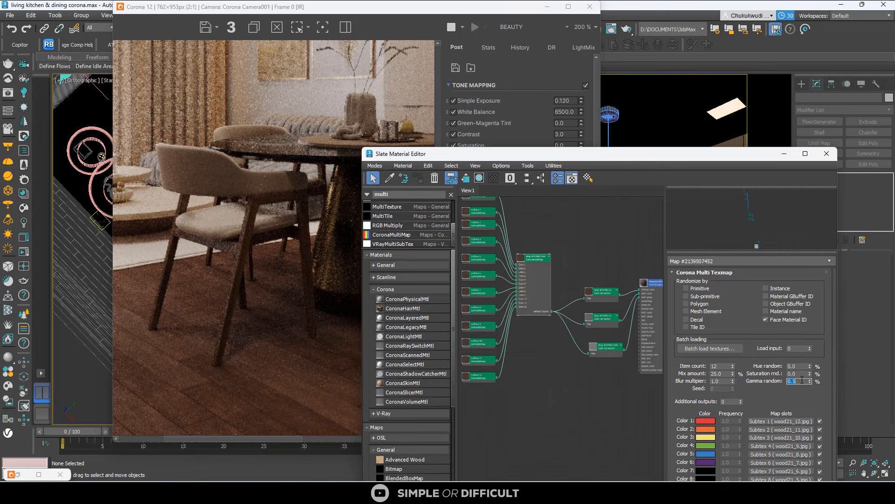
key(Return)
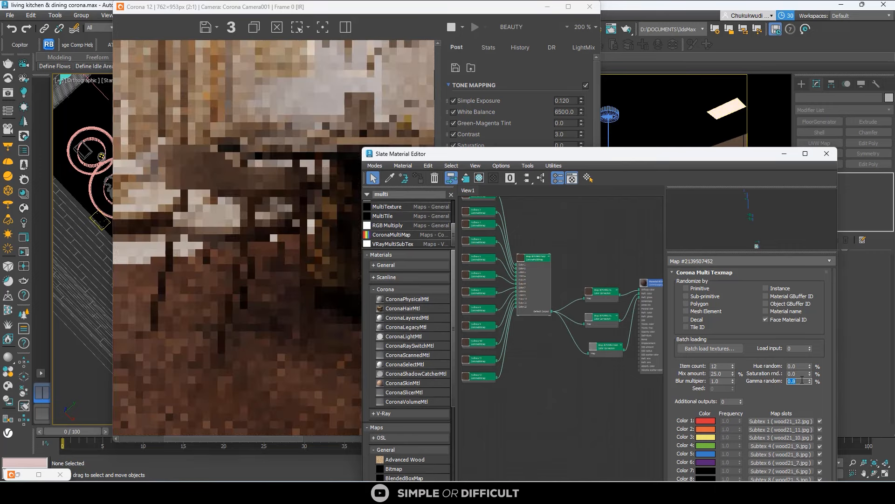
scroll(220, 301, down, 1)
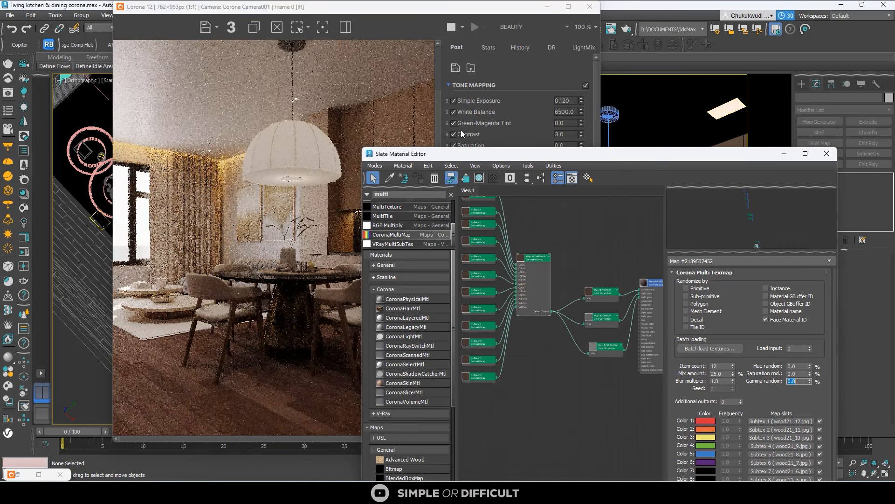
Step: Set the saturation of the ColorCorrection feeding diffuse color to -38.206 and its hue shift to 2.99
scroll(606, 289, up, 3)
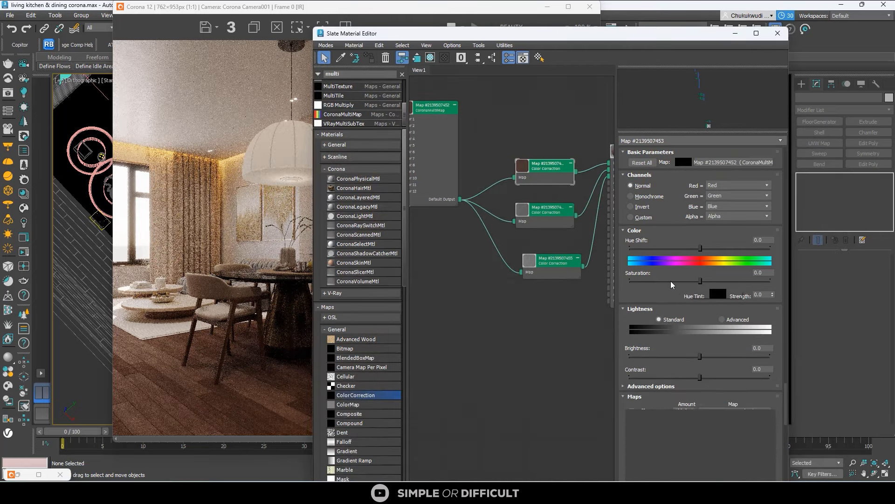
drag(672, 281, 671, 282)
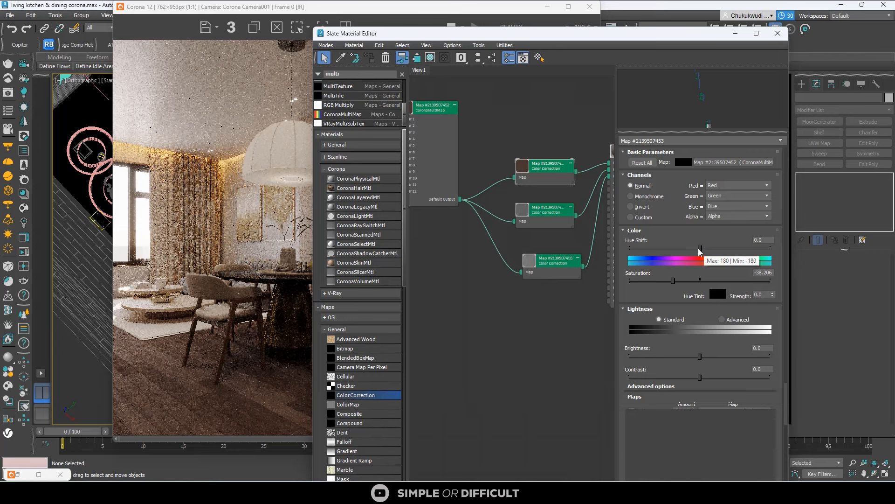
drag(700, 252, 701, 249)
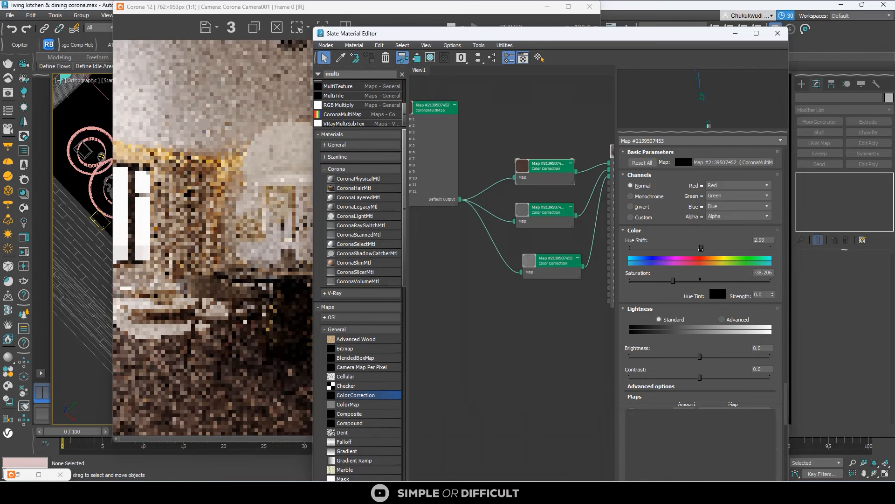
scroll(266, 307, down, 1)
scroll(266, 310, up, 1)
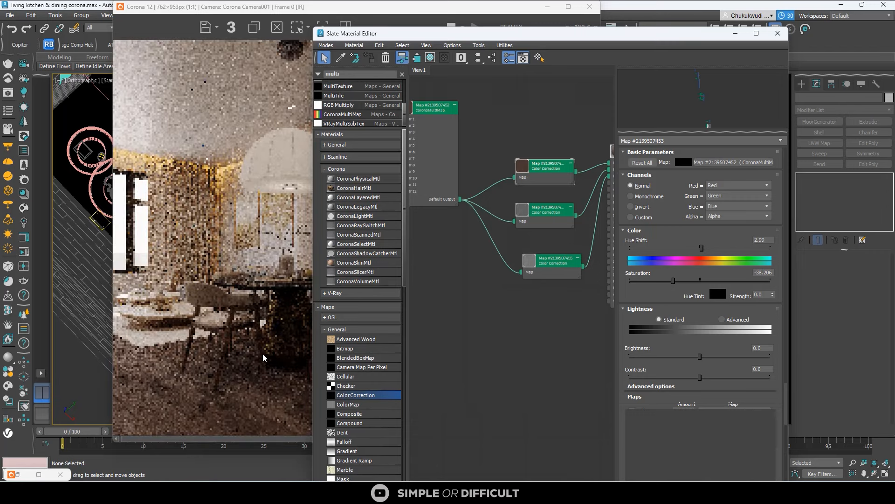
Step: Switch the diffuse ColorCorrection to advanced lightness and set its RGB gamma/contrast to 0.9
click(739, 319)
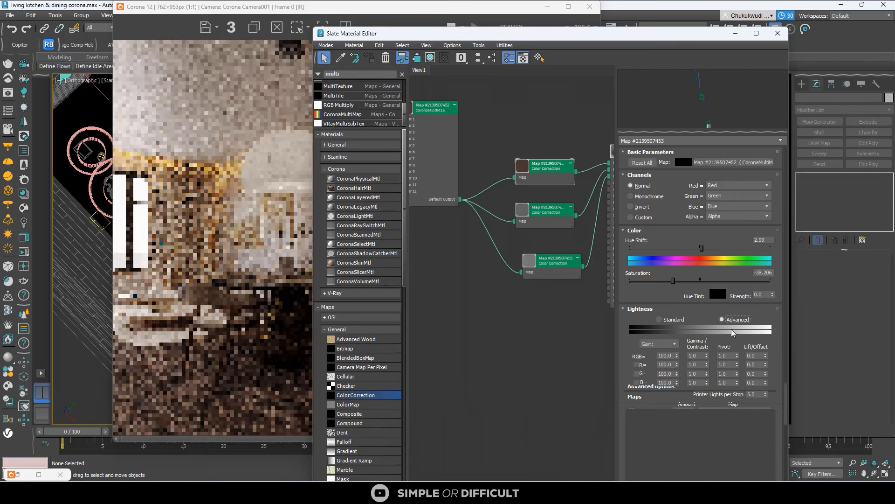
double_click(700, 356)
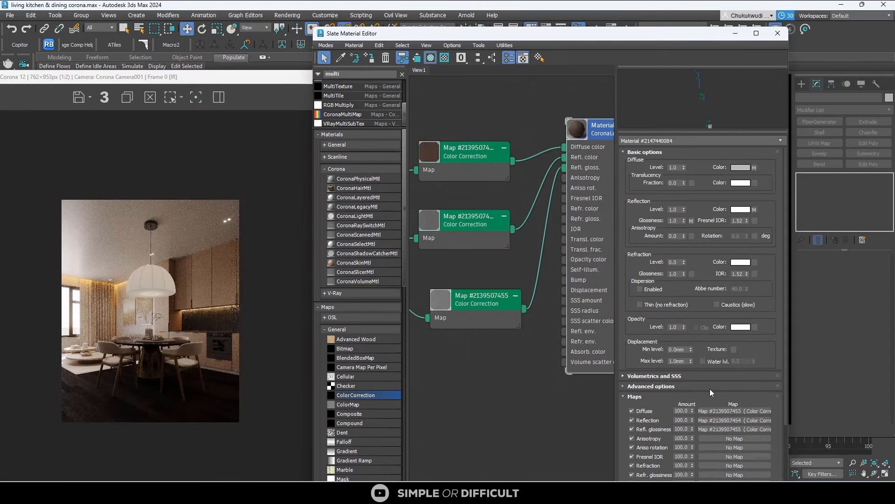
click(480, 157)
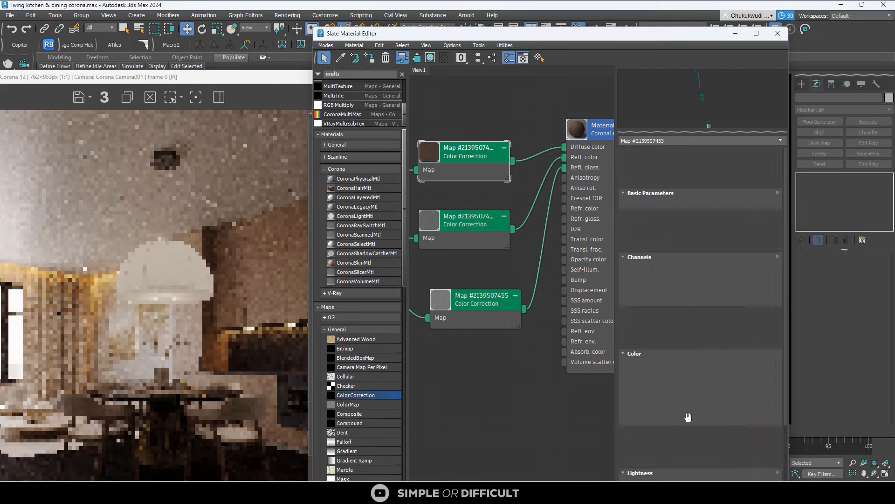
double_click(696, 356)
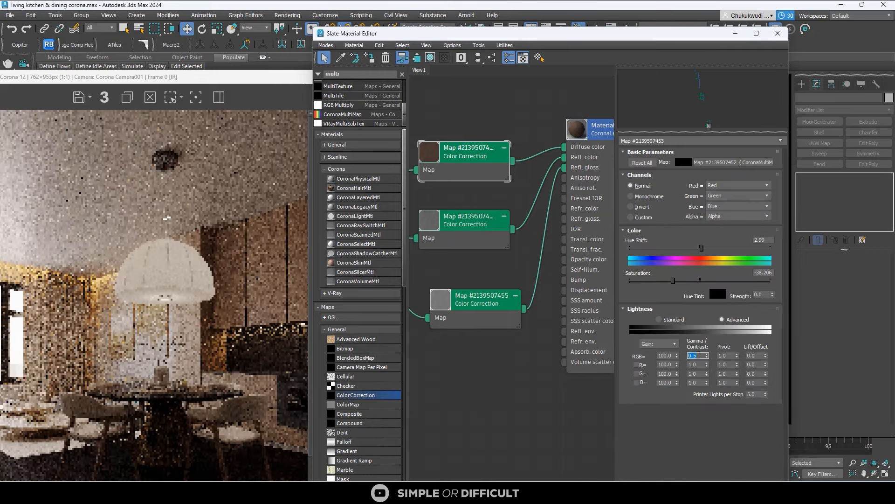
text(0.9)
key(Return)
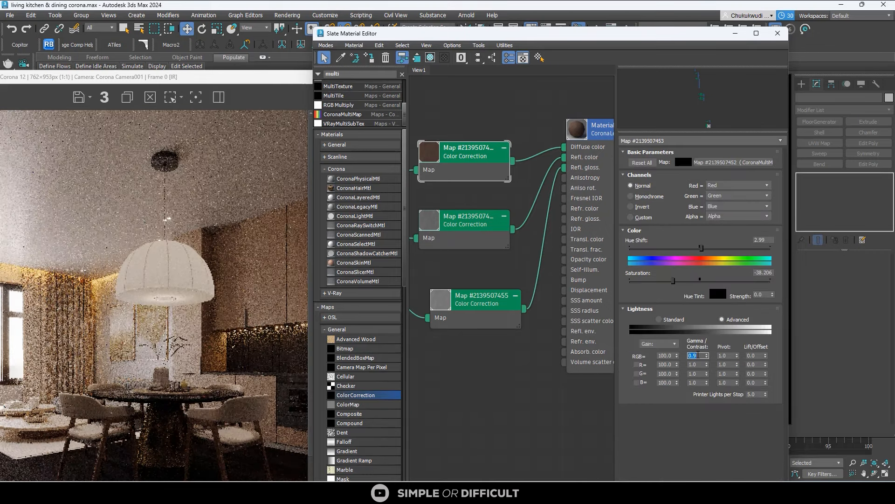
Step: Examine the wood floor's plank color and texture around the dining chair in the interactive render
drag(198, 77, 307, 22)
scroll(210, 433, up, 1)
scroll(213, 392, up, 2)
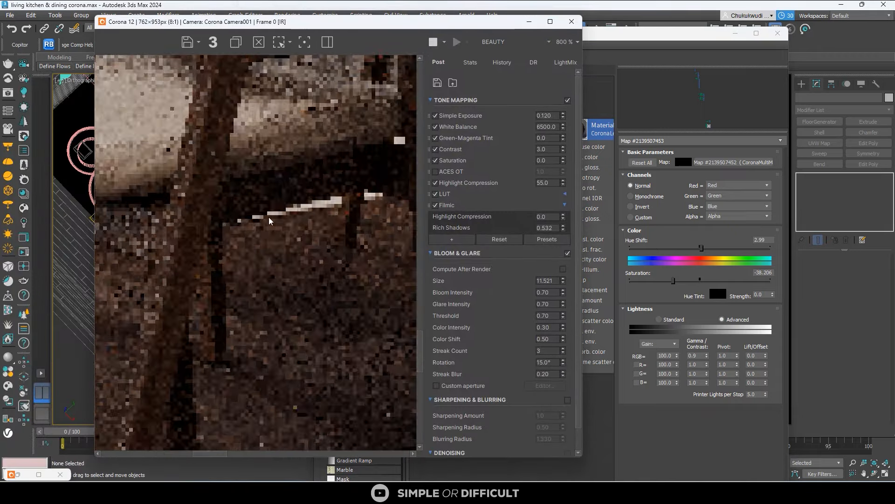
scroll(236, 233, down, 1)
scroll(333, 195, down, 2)
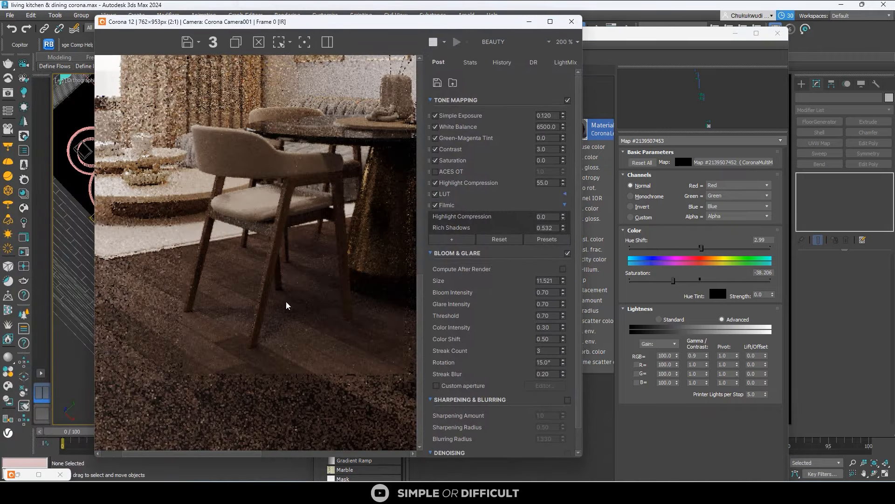
scroll(253, 381, up, 3)
scroll(254, 381, up, 1)
scroll(302, 248, down, 1)
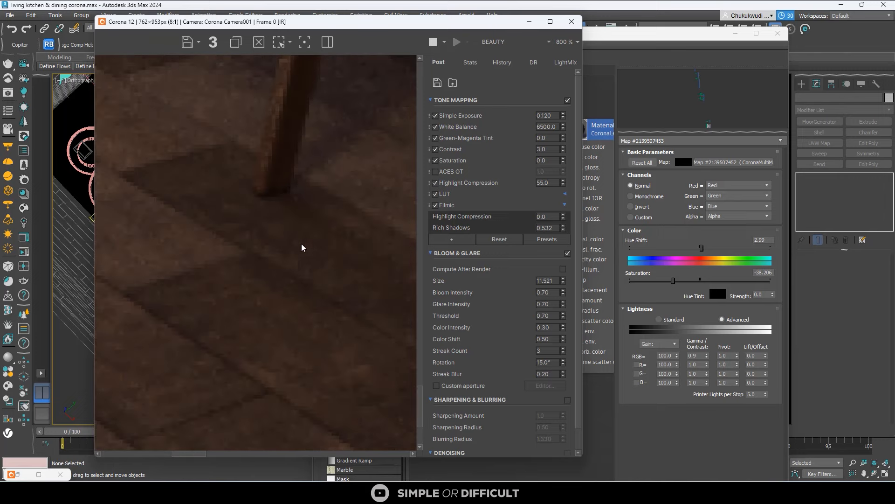
scroll(301, 223, down, 2)
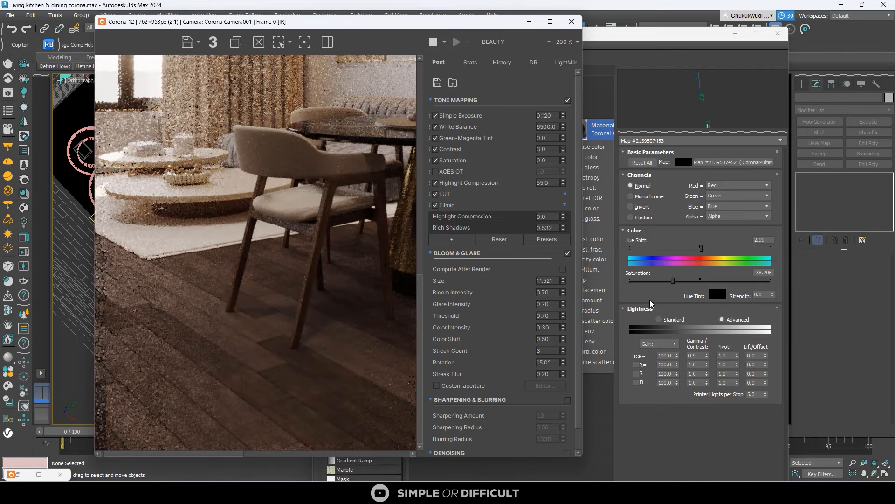
Step: Show the floor's CoronaLegacyMtl parameters and set the Reflection map amount to 50
click(608, 93)
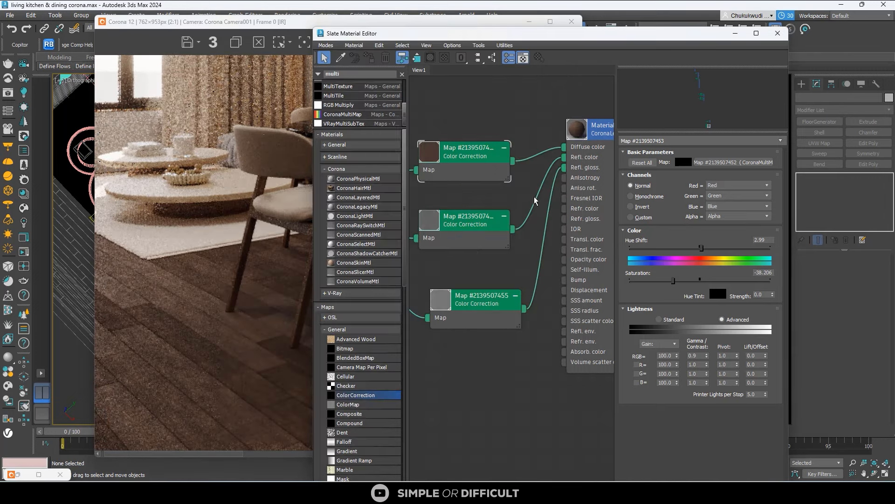
double_click(569, 134)
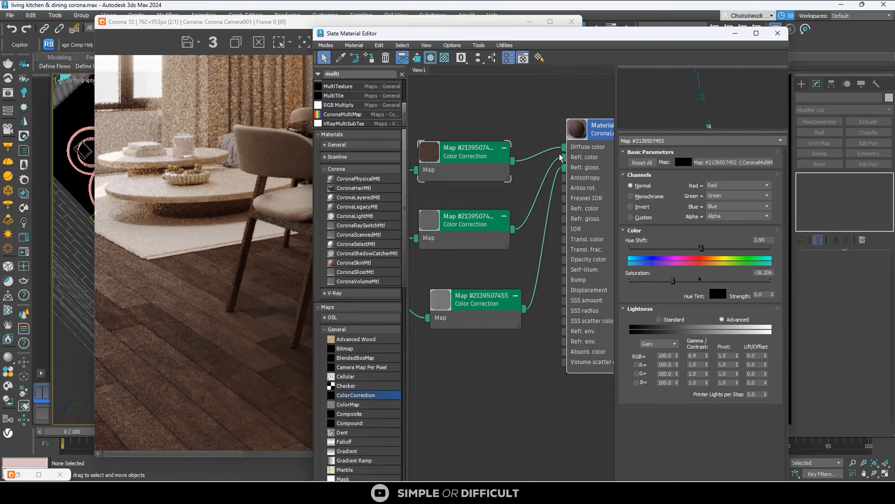
scroll(174, 275, down, 1)
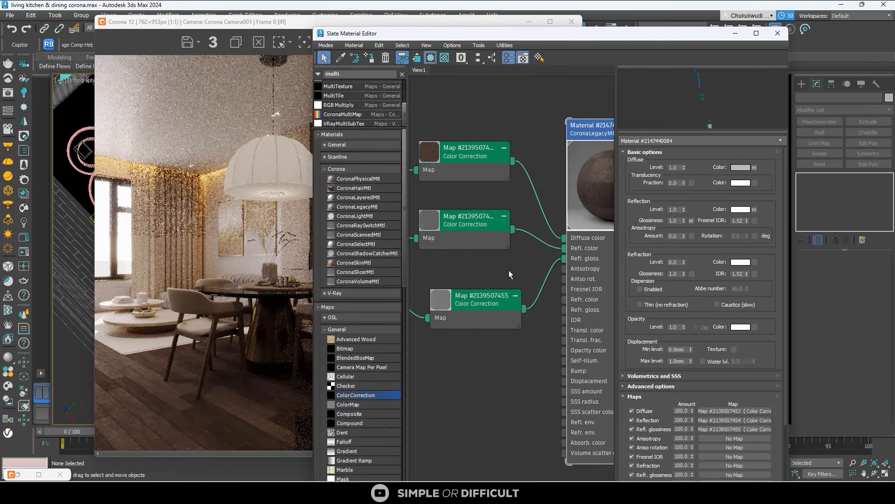
scroll(522, 210, down, 1)
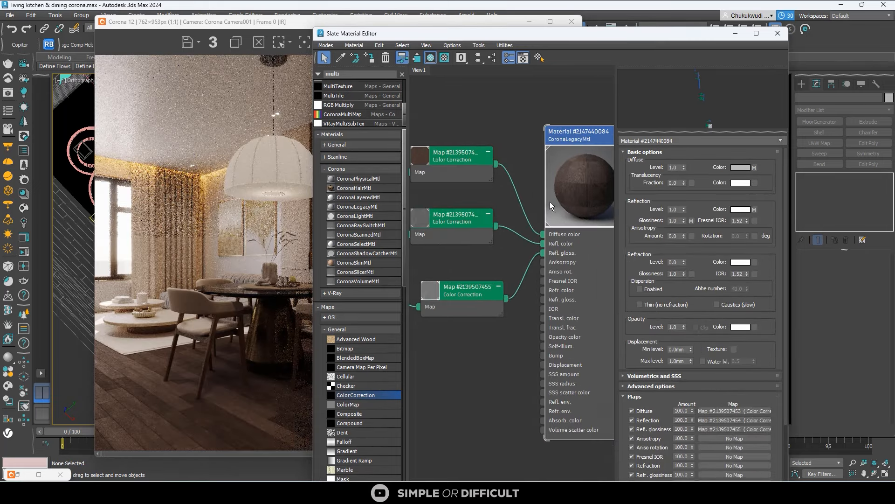
click(683, 420)
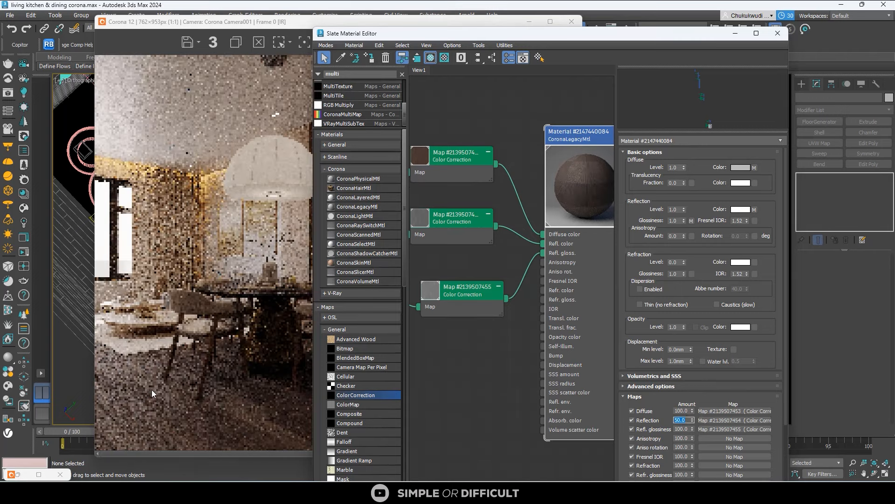
Step: Check the floor's reflections in the render, and set the material's Refl. glossiness map amount to 75
scroll(174, 413, up, 1)
scroll(191, 348, up, 2)
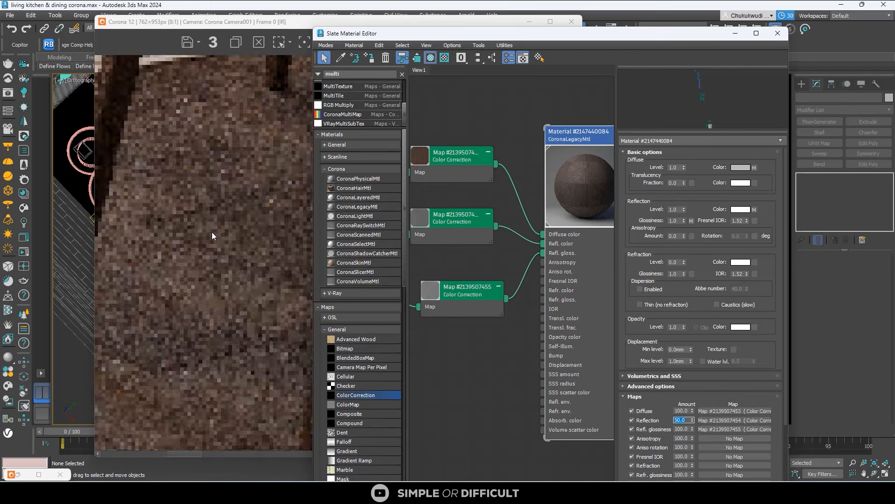
scroll(226, 191, down, 3)
scroll(212, 392, up, 1)
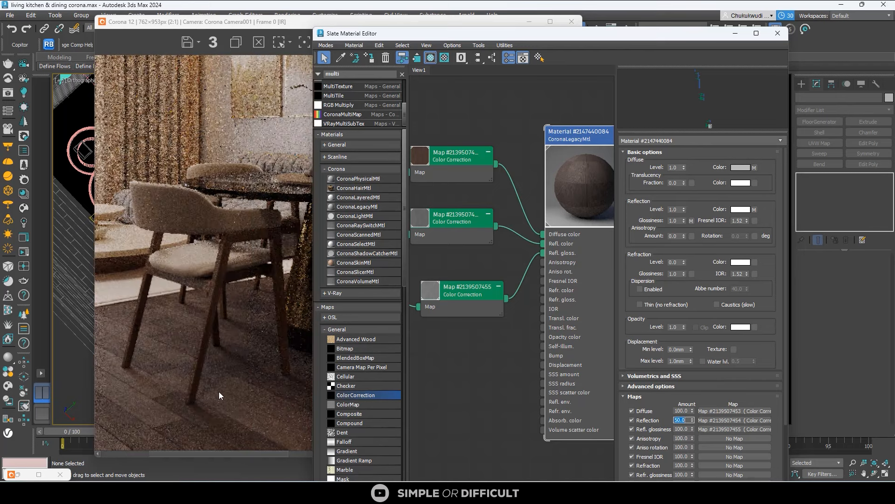
scroll(214, 294, down, 1)
scroll(225, 289, down, 1)
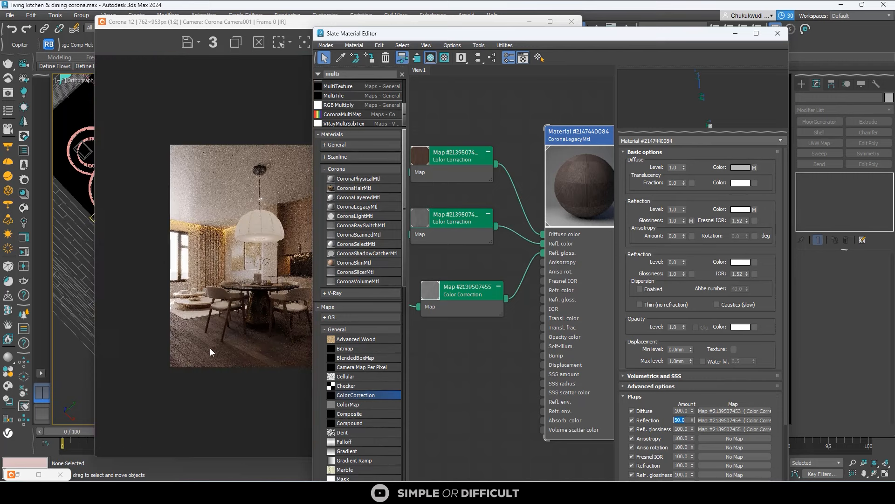
click(687, 429)
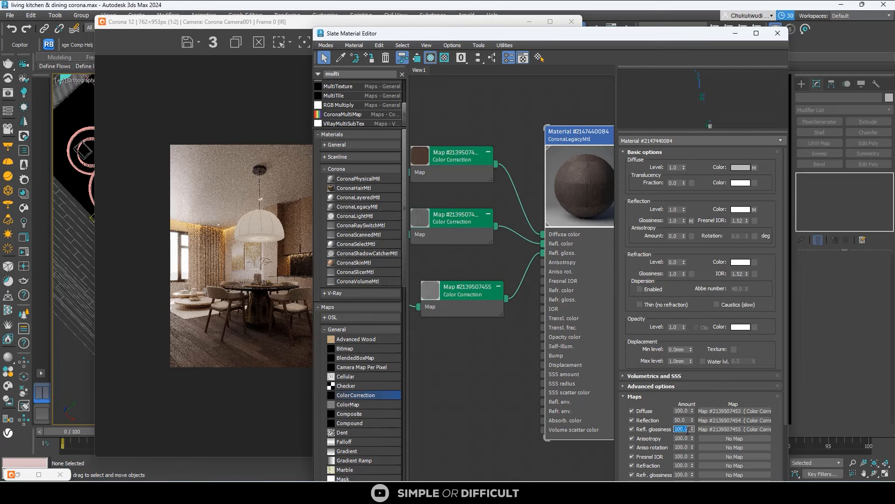
text(75)
key(Return)
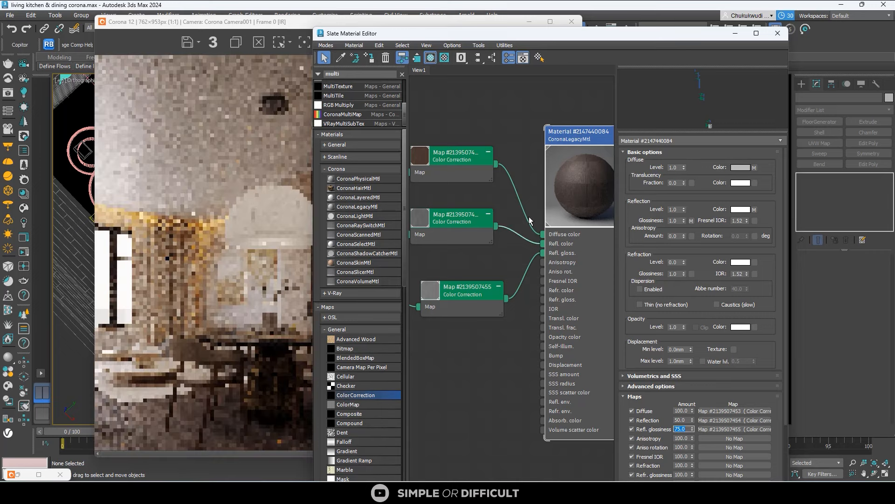
Step: Examine the floor's softened reflections under the dining chairs and across the whole interactive render
scroll(582, 127, down, 2)
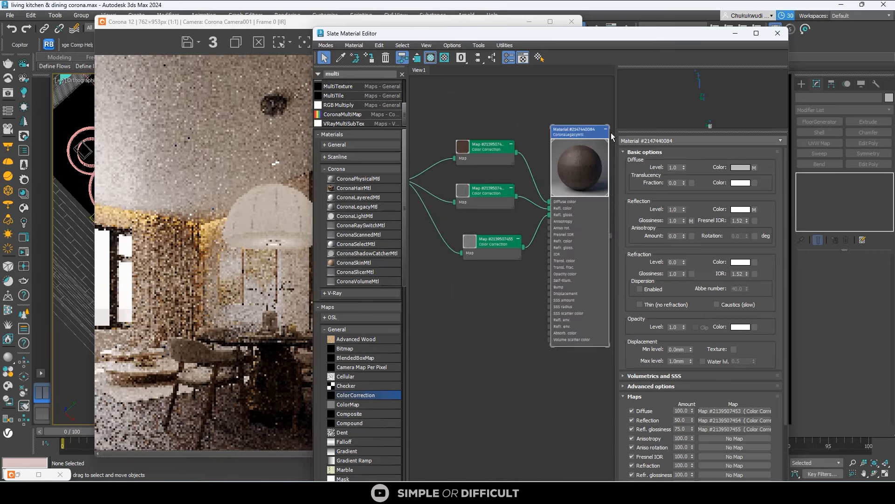
scroll(578, 140, down, 3)
middle_drag(508, 171, 554, 138)
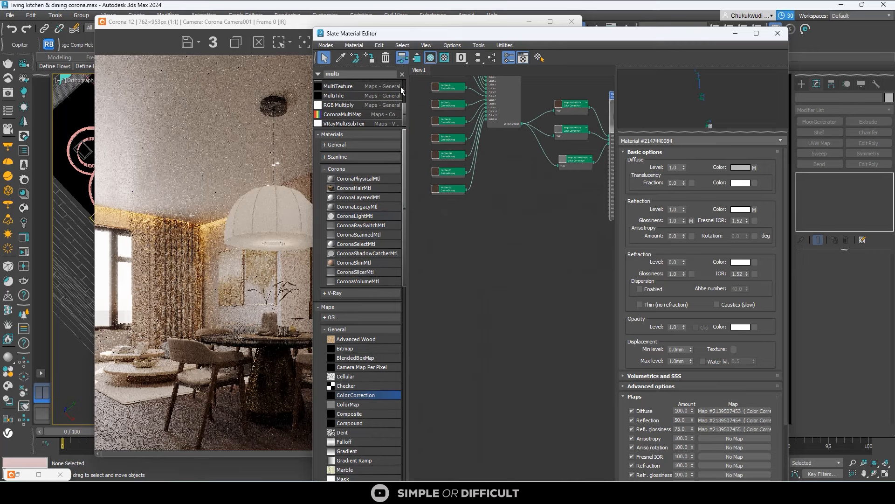
scroll(245, 345, down, 1)
scroll(234, 377, up, 3)
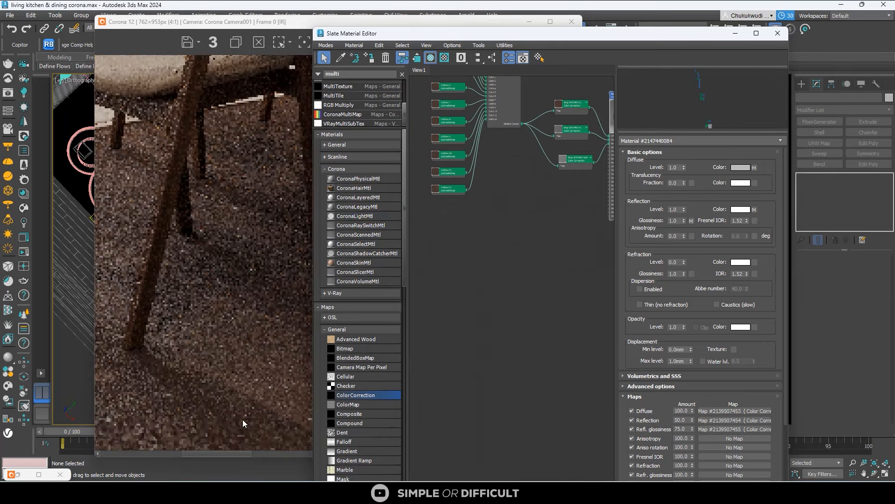
scroll(212, 312, down, 2)
scroll(235, 250, down, 1)
scroll(235, 250, up, 1)
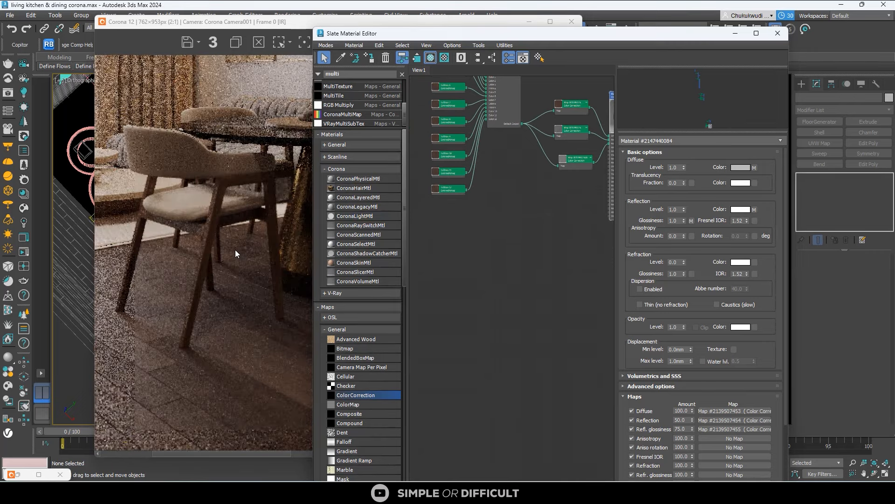
scroll(227, 326, down, 1)
scroll(228, 409, up, 1)
scroll(227, 315, up, 1)
scroll(218, 239, down, 1)
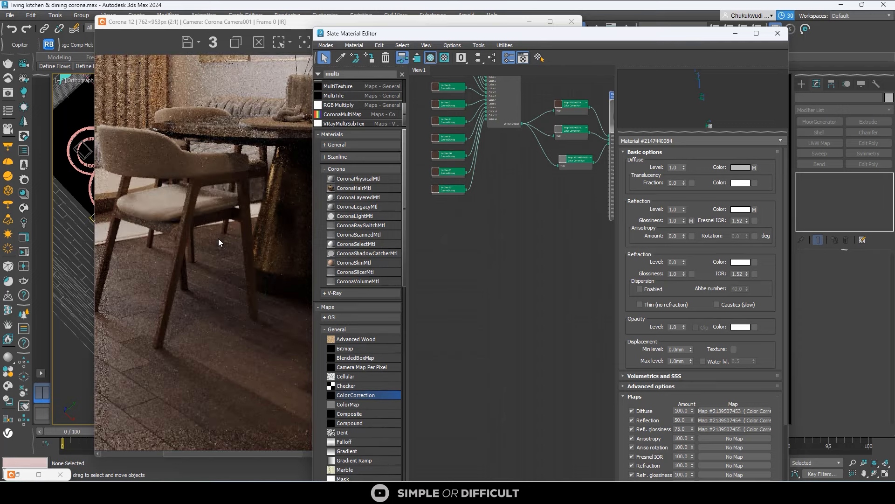
scroll(218, 239, down, 2)
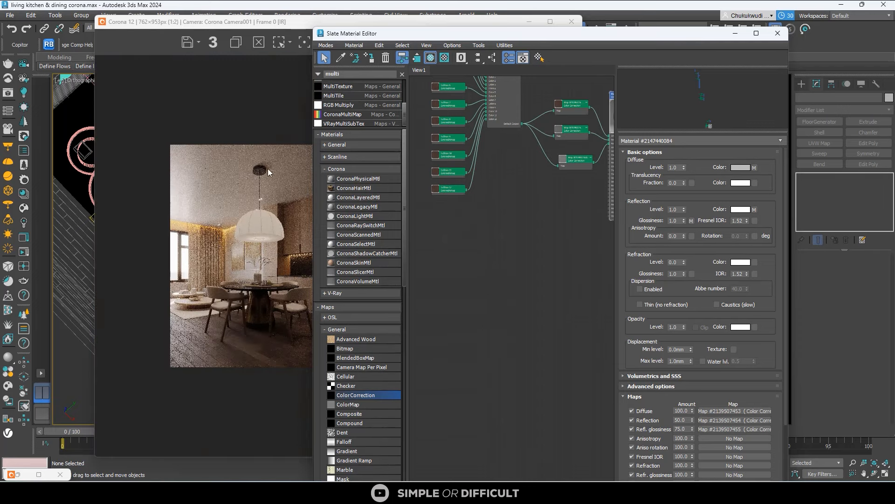
Step: Enlarge the render window to full screen and raise the Simple Exposure to 0.624
click(290, 24)
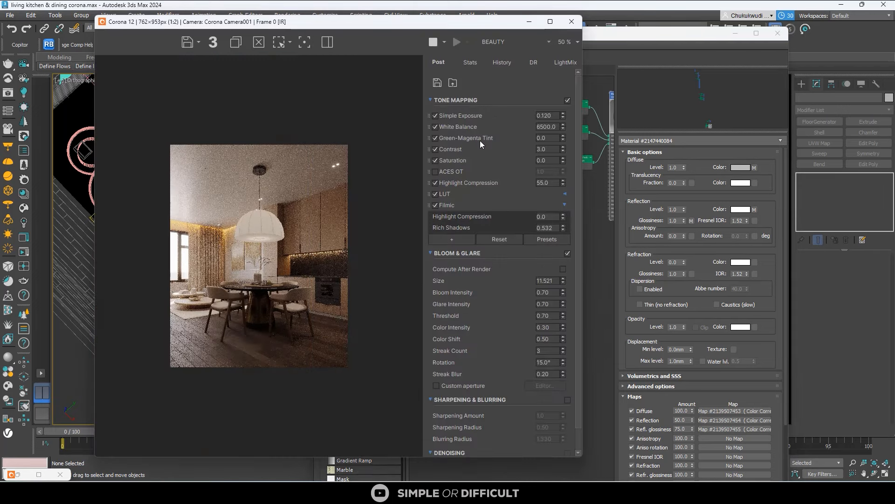
click(550, 24)
scroll(402, 321, up, 1)
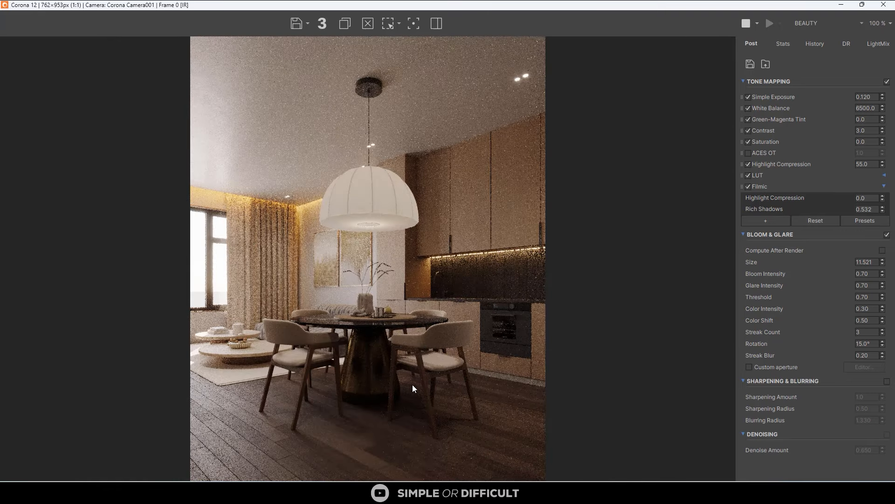
drag(883, 97, 865, 36)
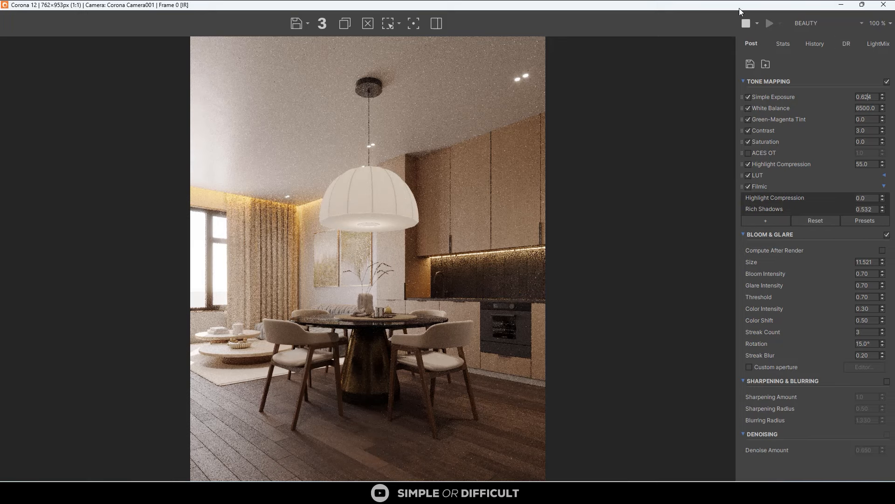
Step: Select the rectangular Corona light beside the dining table in the orthographic view, and set its intensity to 30
drag(740, 7, 799, 134)
scroll(264, 237, up, 4)
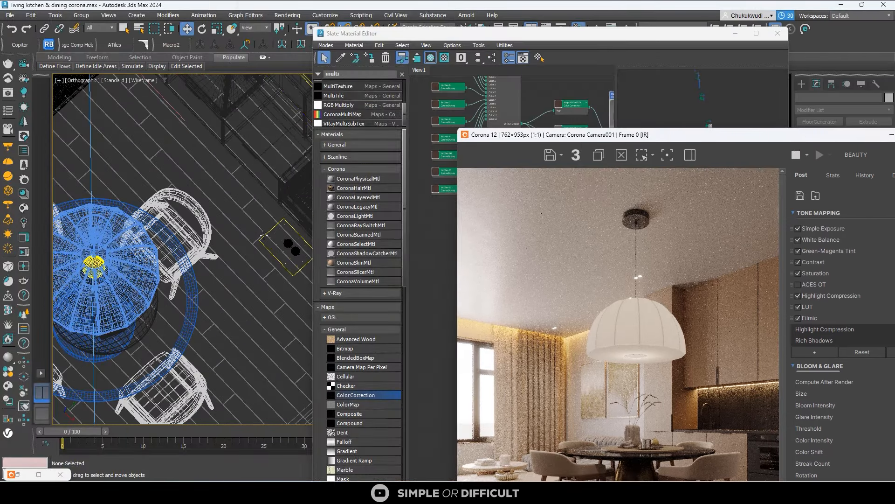
click(264, 237)
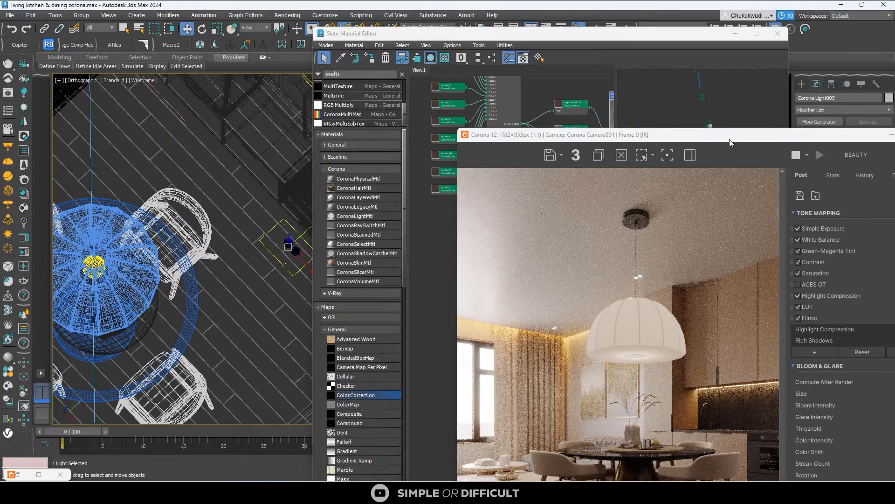
drag(726, 139, 376, 58)
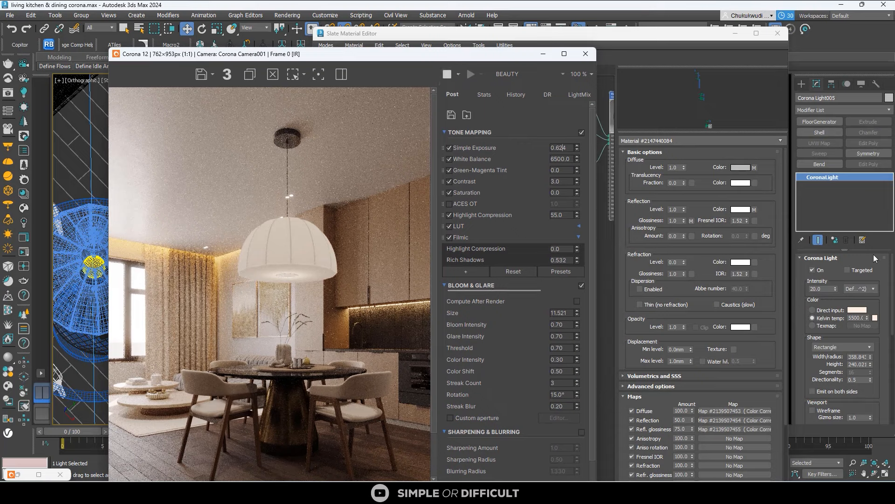
double_click(824, 288)
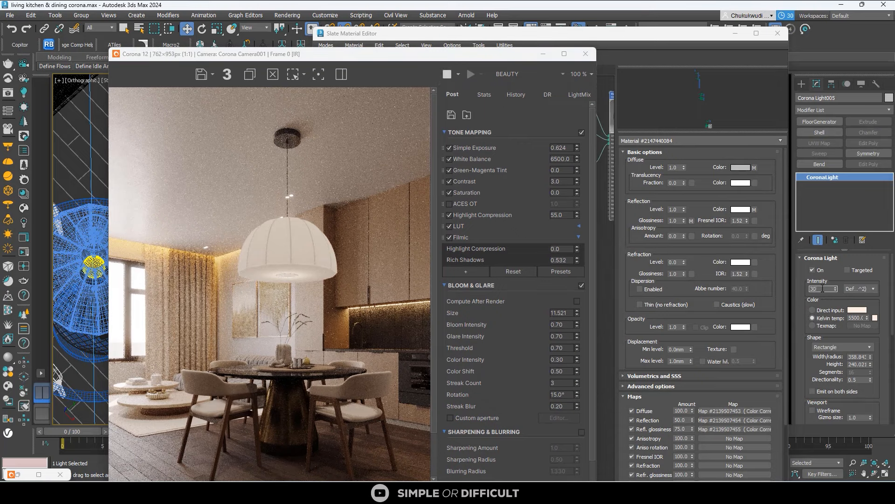
key(Return)
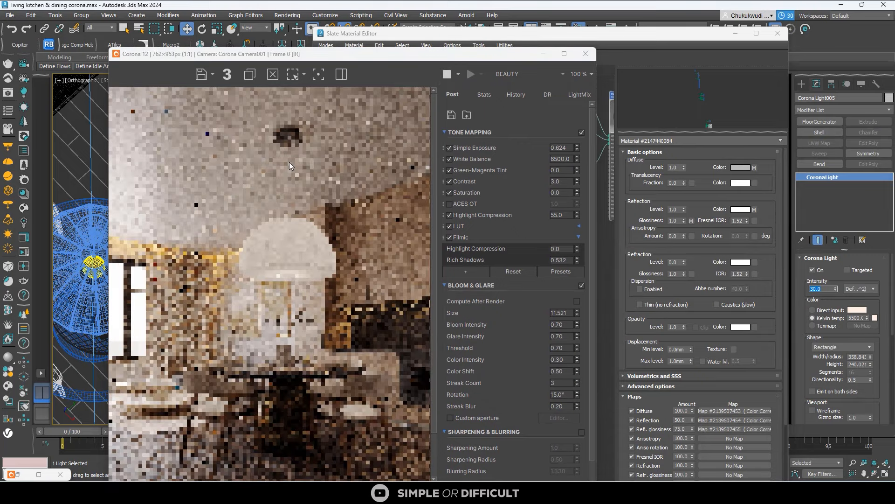
Step: Check the brighter light in the render, and set the selected Corona light's directionality to 0.4
scroll(333, 383, down, 1)
scroll(338, 392, up, 1)
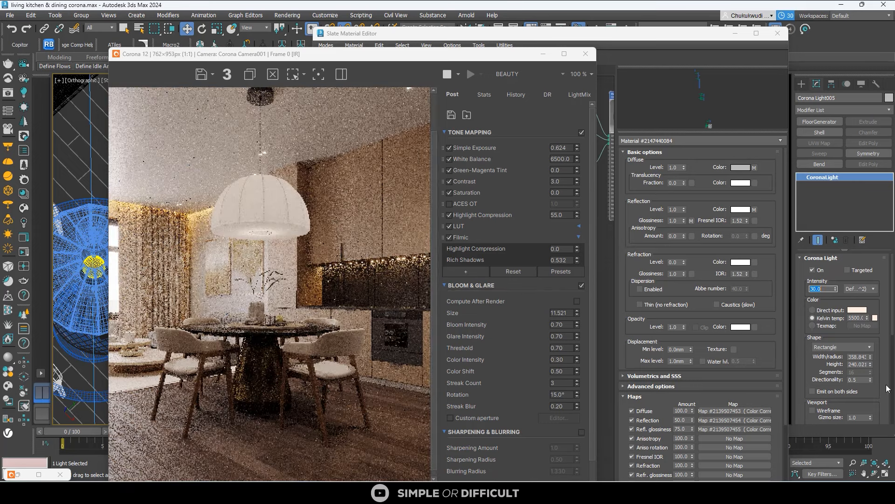
double_click(859, 380)
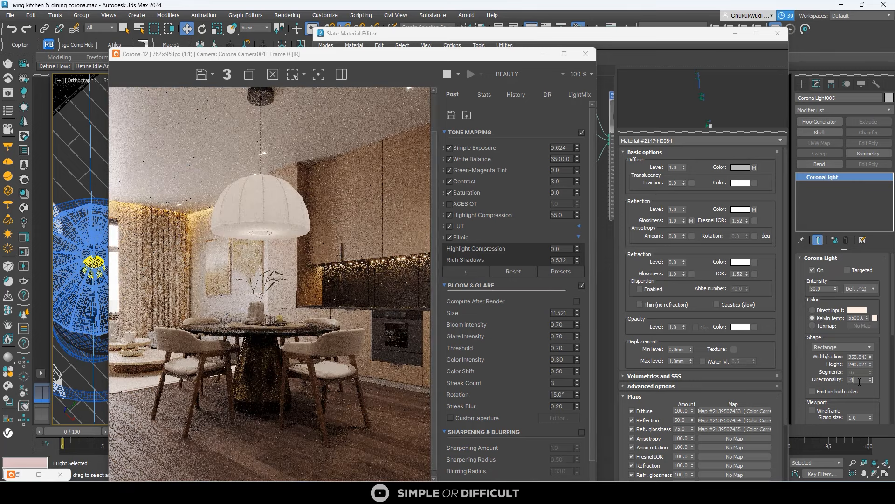
text(.4)
key(Return)
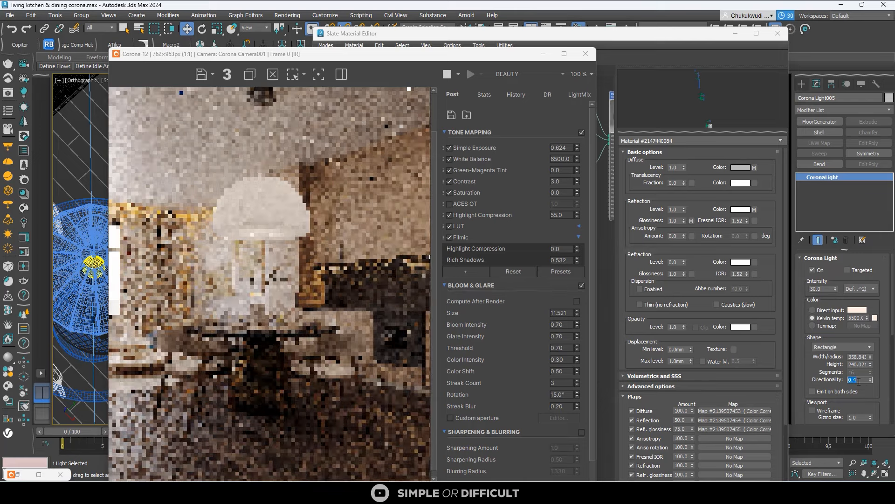
Step: Set the selected Corona light's intensity to 50 and review the result in the full-screen render
scroll(339, 227, down, 1)
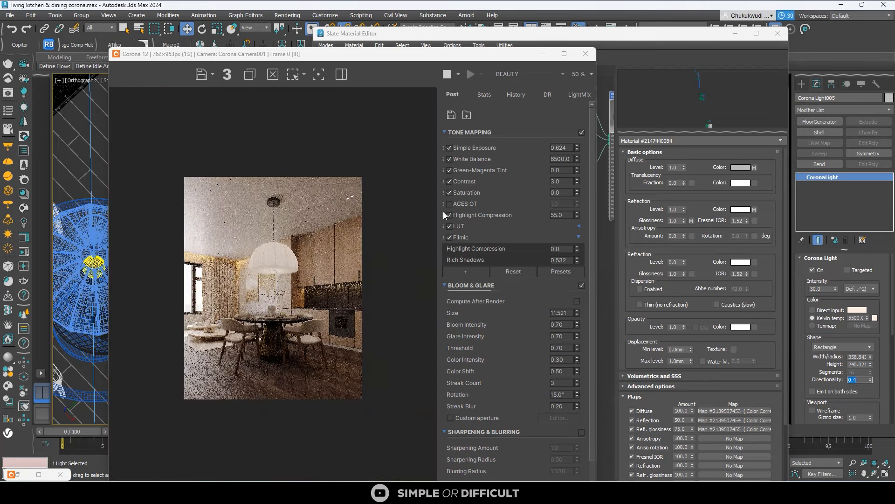
click(819, 289)
key(Return)
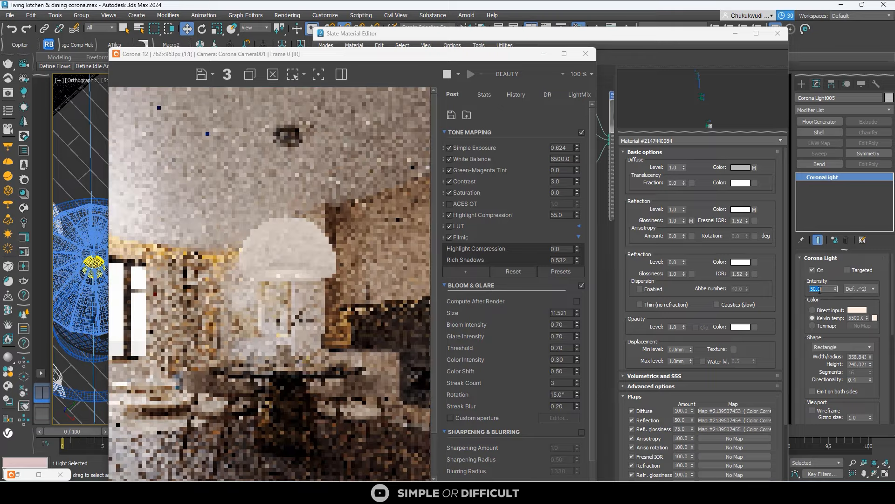
scroll(307, 396, up, 1)
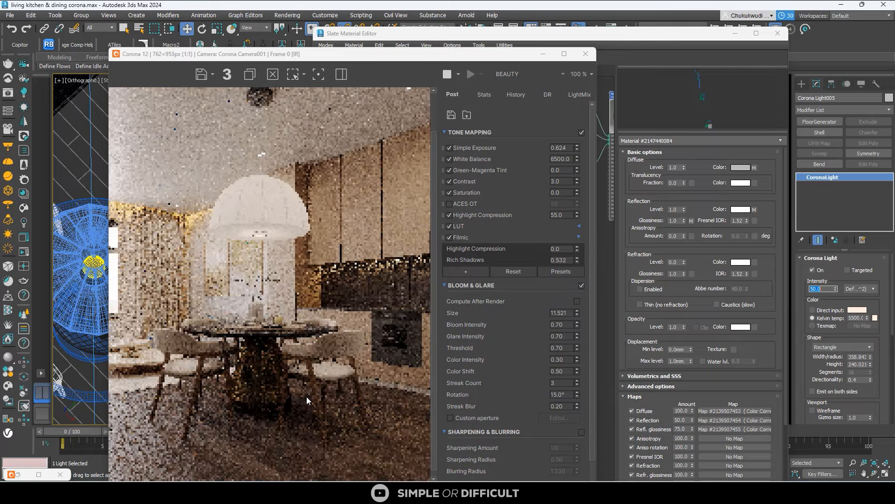
click(562, 55)
scroll(429, 320, up, 2)
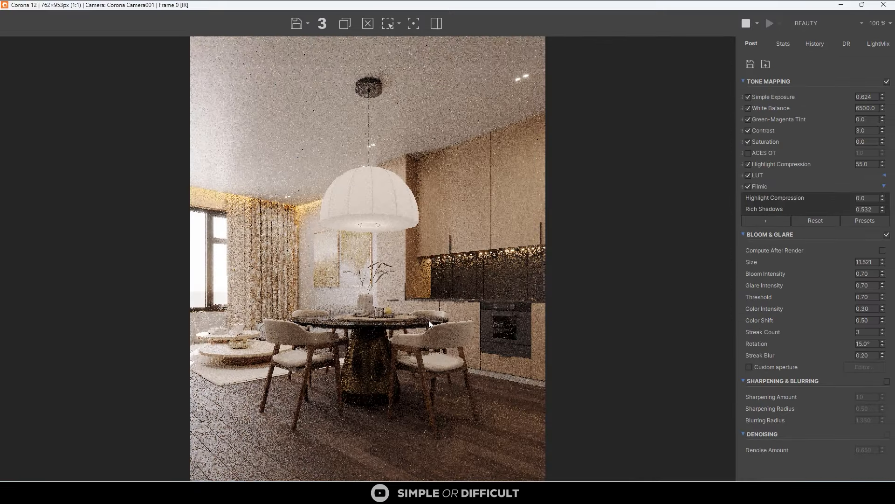
Step: Examine the chair and floor in the render, and set the Simple Exposure to 0.943
scroll(412, 218, down, 1)
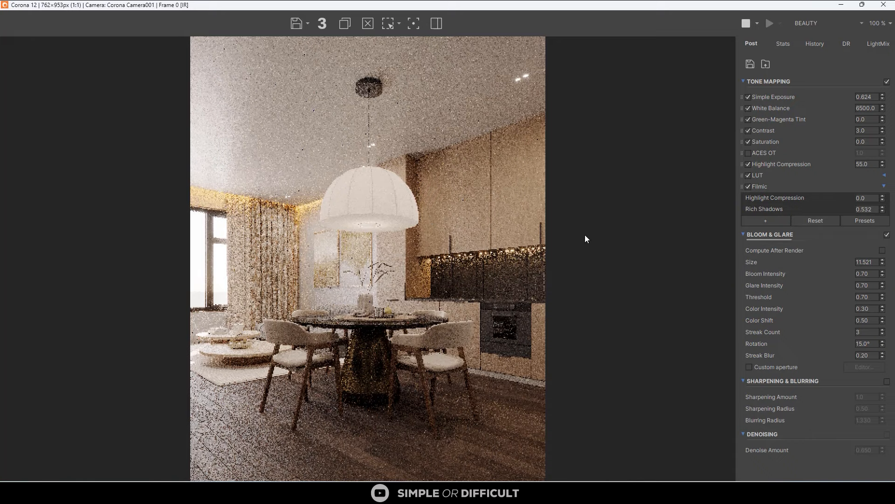
scroll(482, 405, up, 2)
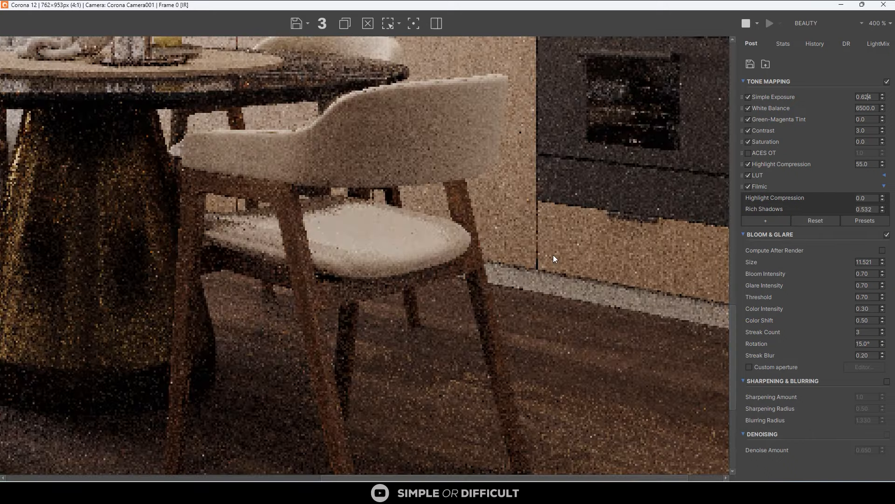
scroll(550, 247, down, 2)
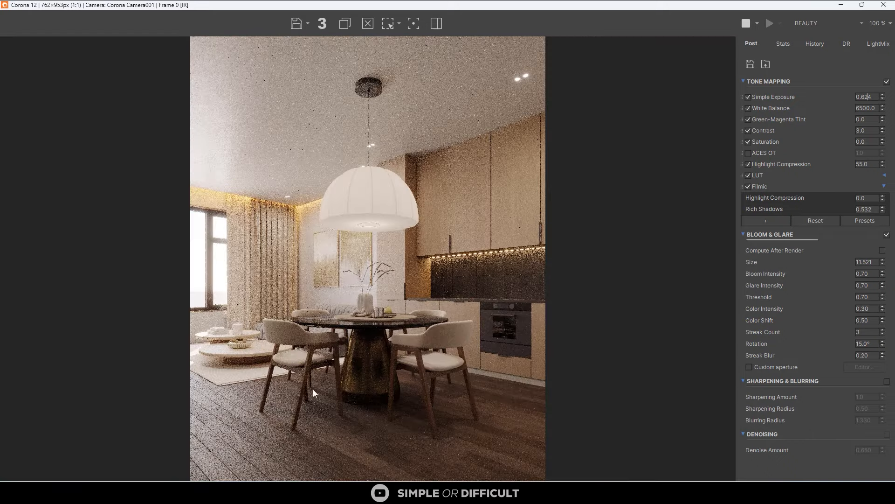
double_click(865, 97)
text(1.384)
key(Return)
key(ctrl+a)
text(0.971)
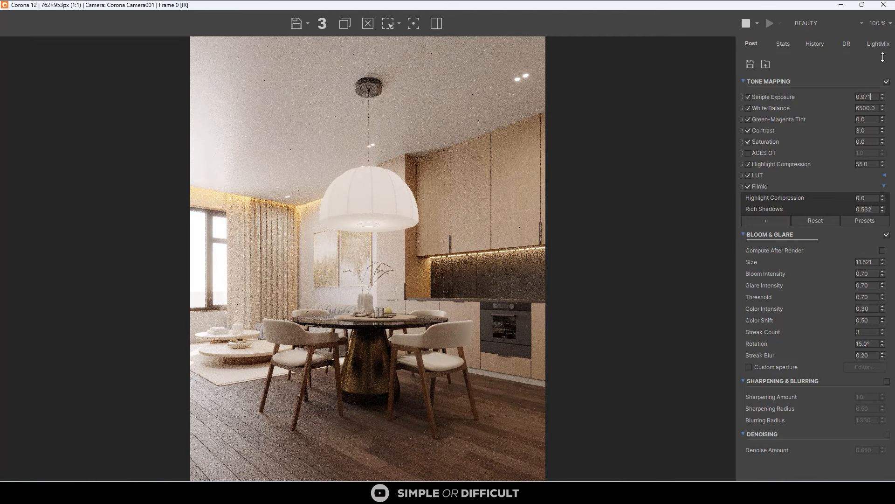
drag(883, 57, 882, 67)
Step: Select the large rectangular Corona light at the window in the orthographic view, set its intensity to 15, and check the full-screen render
drag(532, 7, 676, 62)
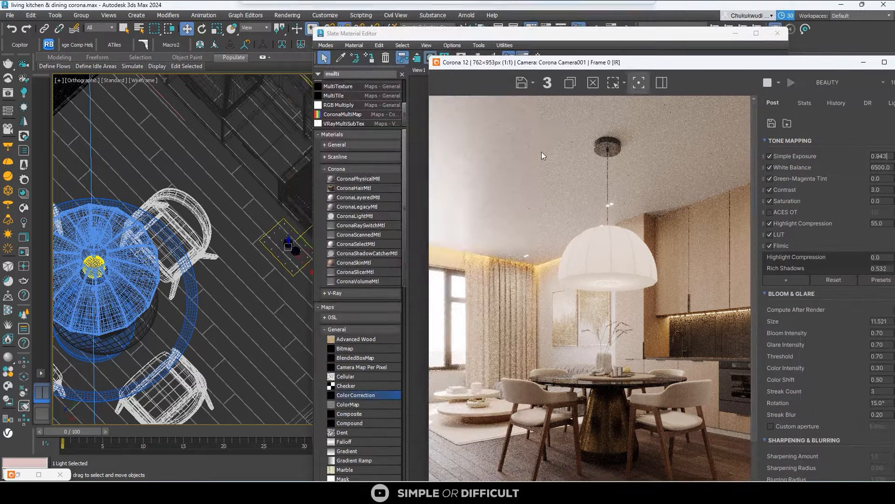
scroll(258, 222, down, 8)
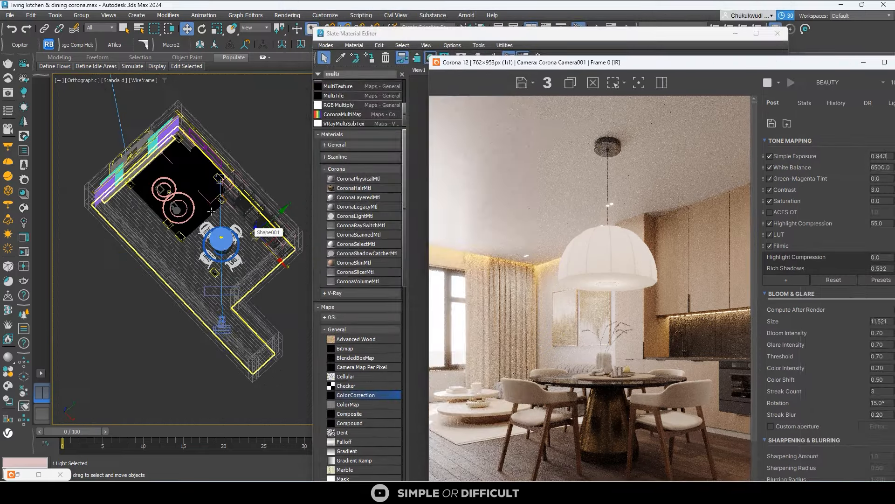
scroll(121, 144, up, 6)
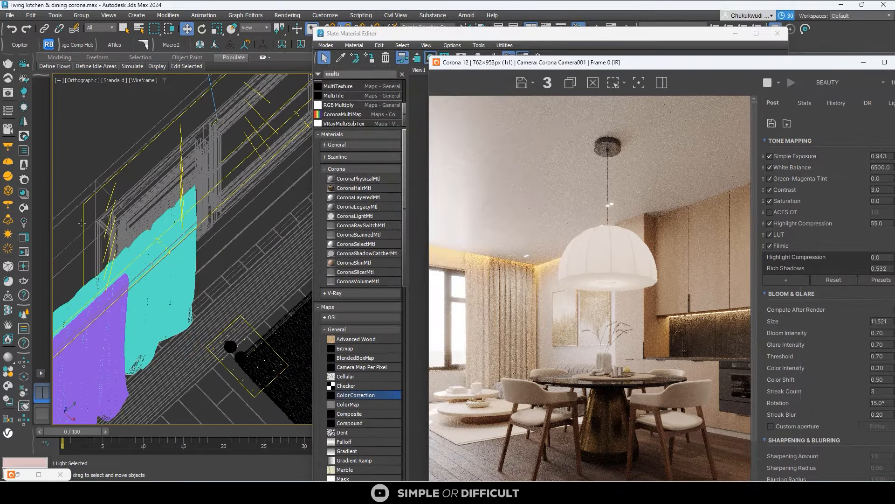
scroll(82, 218, down, 3)
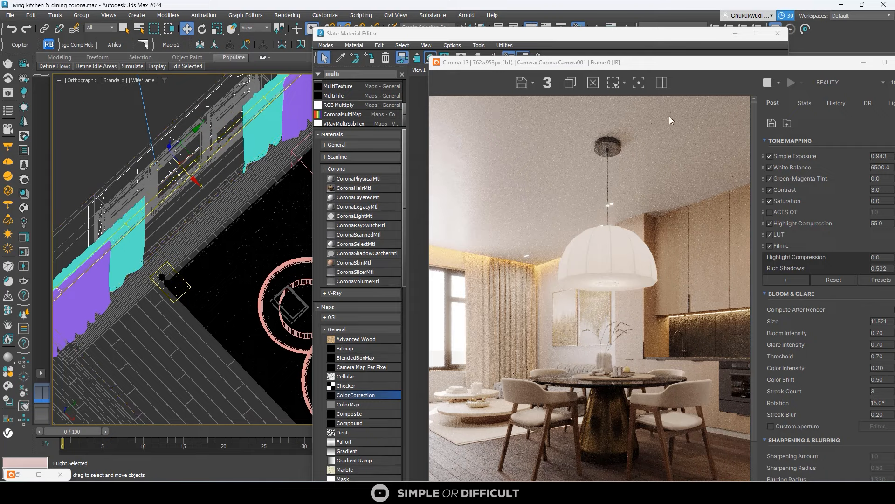
drag(697, 71, 441, 42)
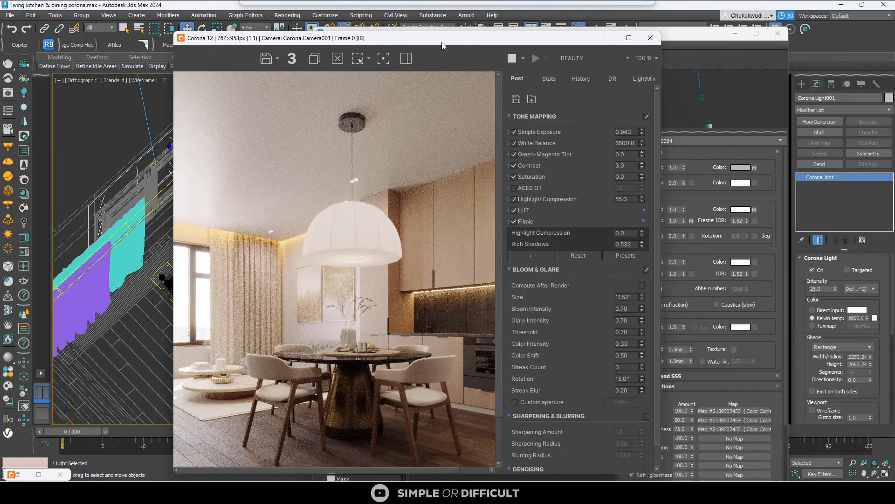
double_click(824, 289)
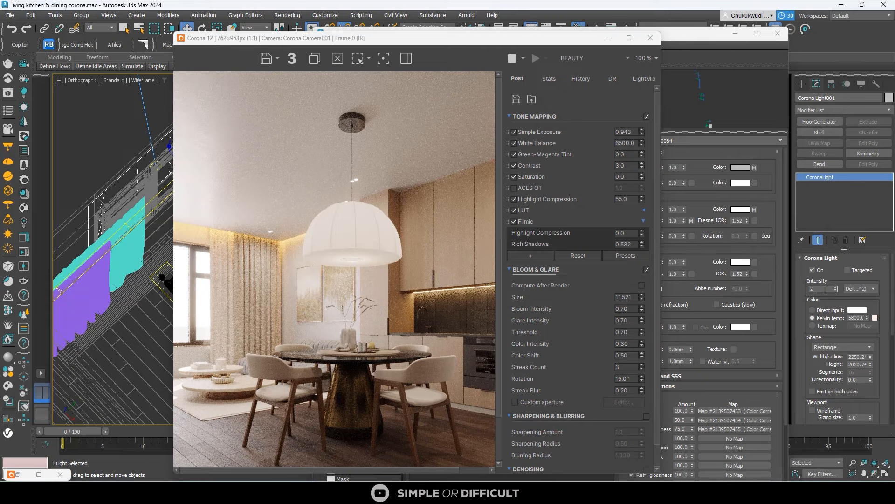
text(15)
key(Return)
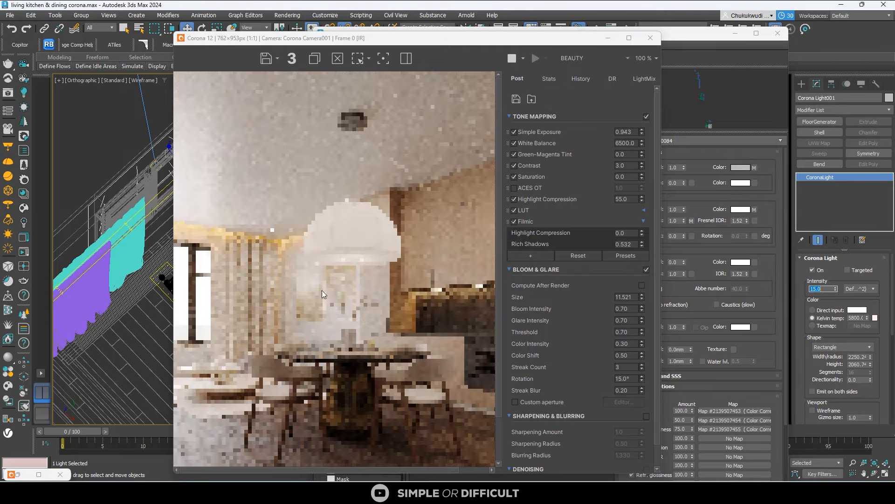
scroll(321, 291, down, 1)
click(628, 38)
scroll(393, 352, up, 3)
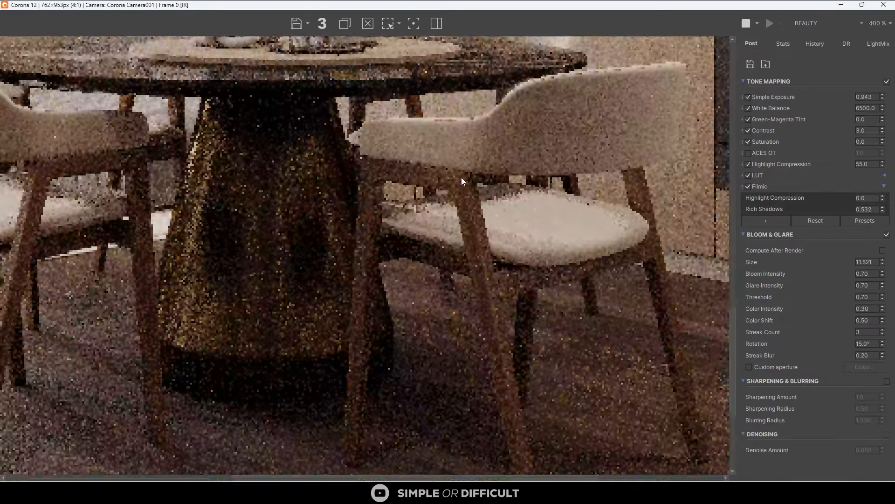
scroll(466, 187, down, 1)
scroll(475, 201, down, 2)
scroll(430, 8, up, 1)
Step: Select the narrow Corona light strip along the curtains, set its Kelvin temperature to 3600, and check the glow above the curtains in the render
drag(430, 8, 668, 137)
scroll(207, 200, down, 3)
scroll(235, 146, up, 5)
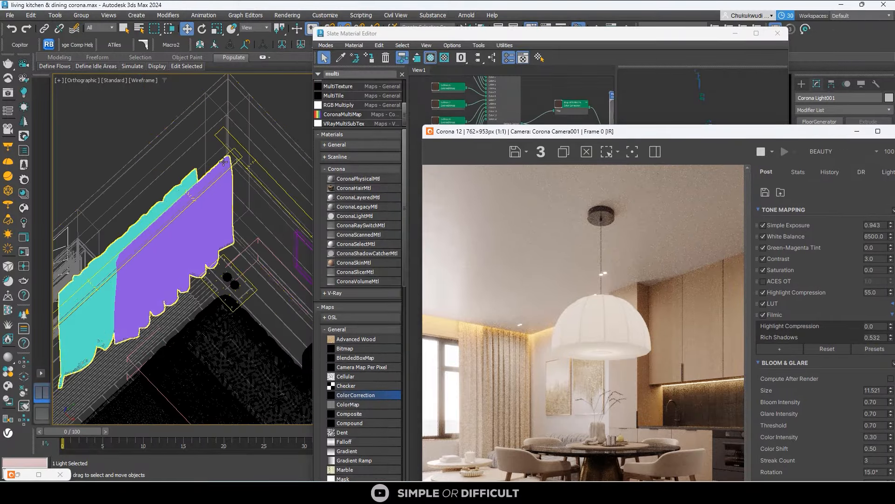
click(235, 146)
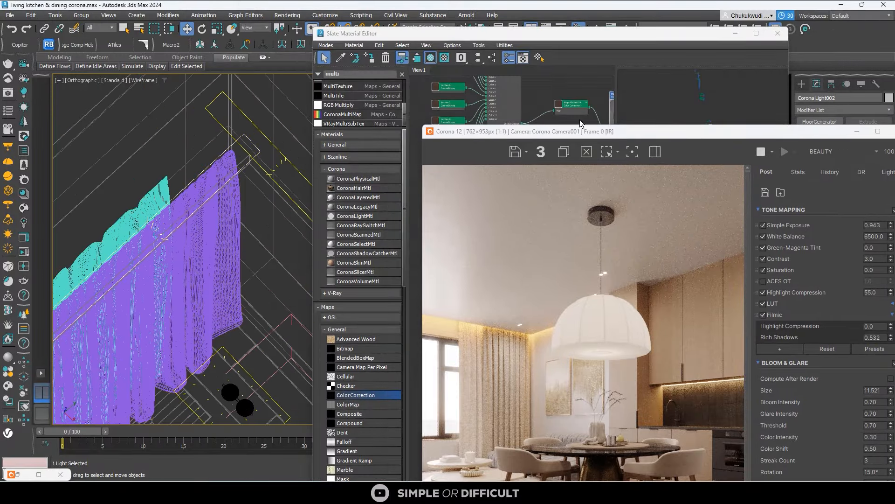
drag(605, 138, 312, 74)
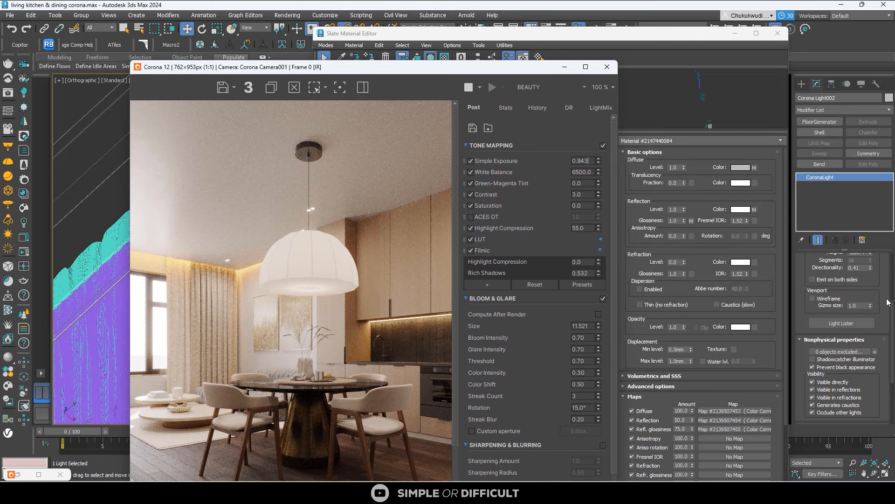
scroll(884, 301, down, 2)
scroll(884, 300, up, 2)
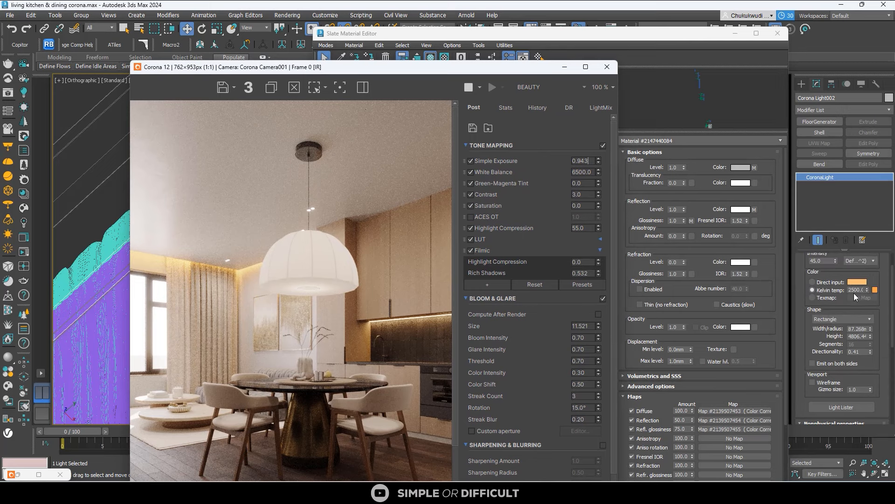
double_click(857, 290)
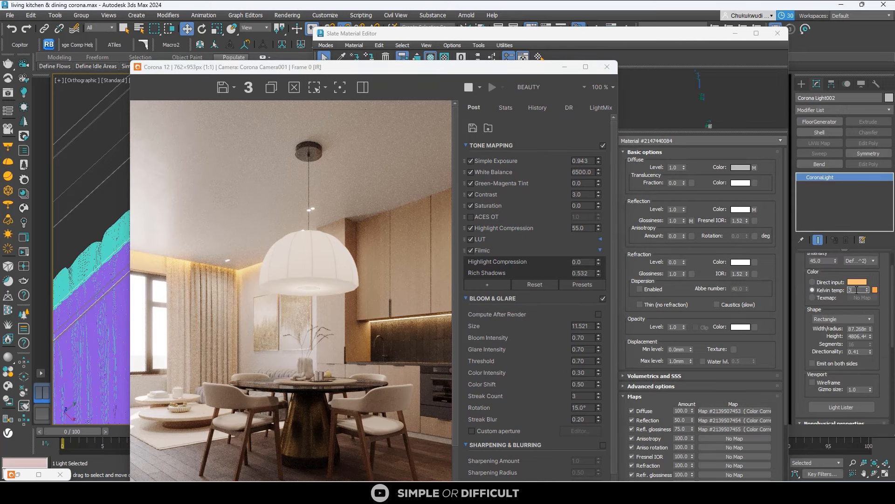
text(3600)
key(Return)
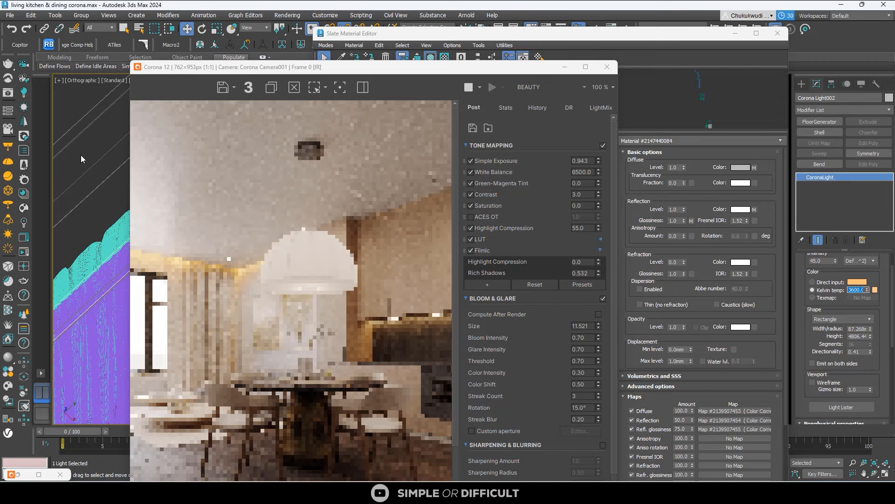
scroll(279, 256, up, 2)
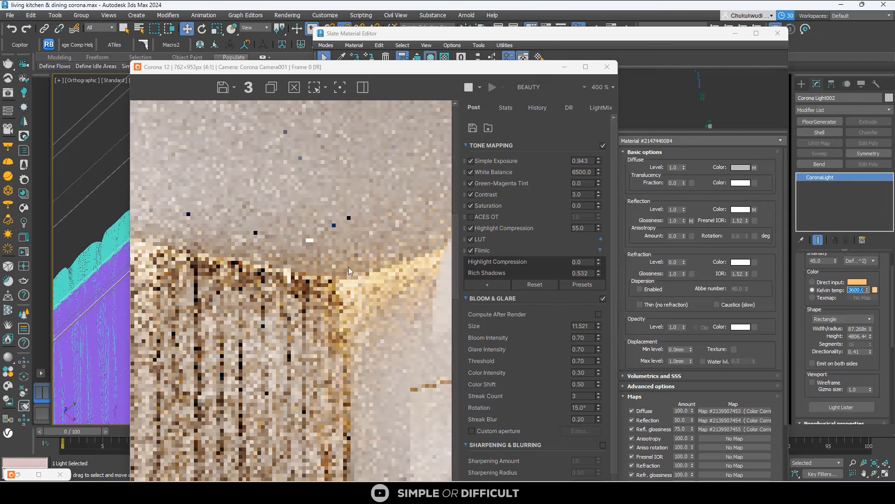
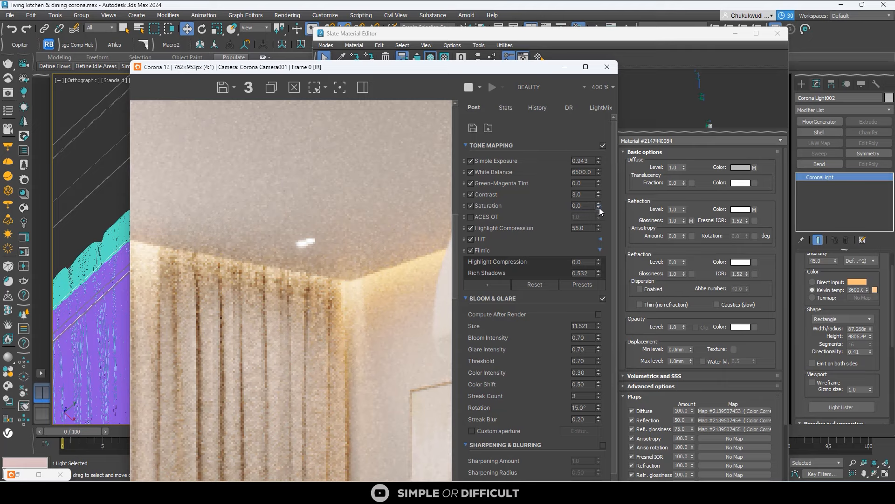
Step: Enlarge the render window to full screen and lower the tone mapping Saturation to -0.064
click(585, 67)
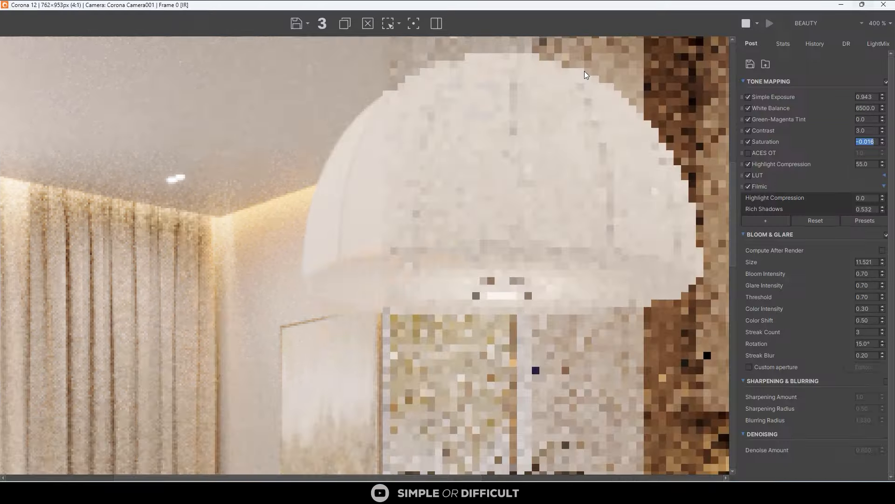
scroll(588, 162, down, 3)
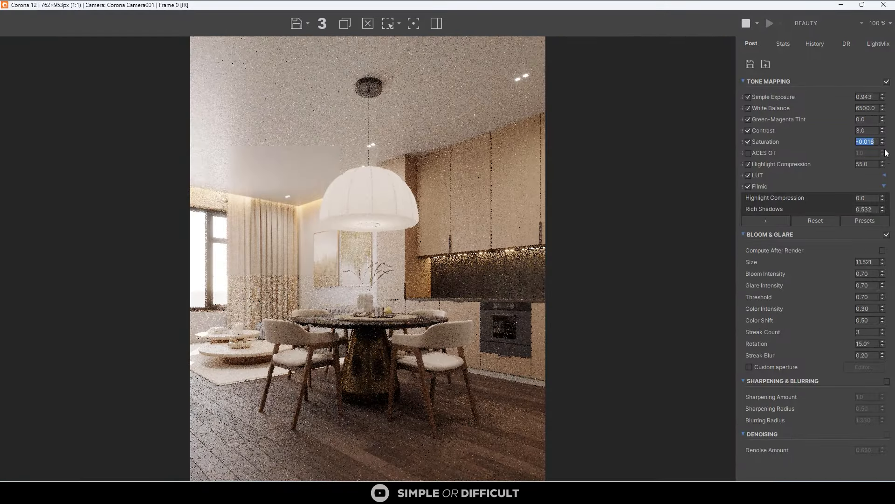
click(881, 143)
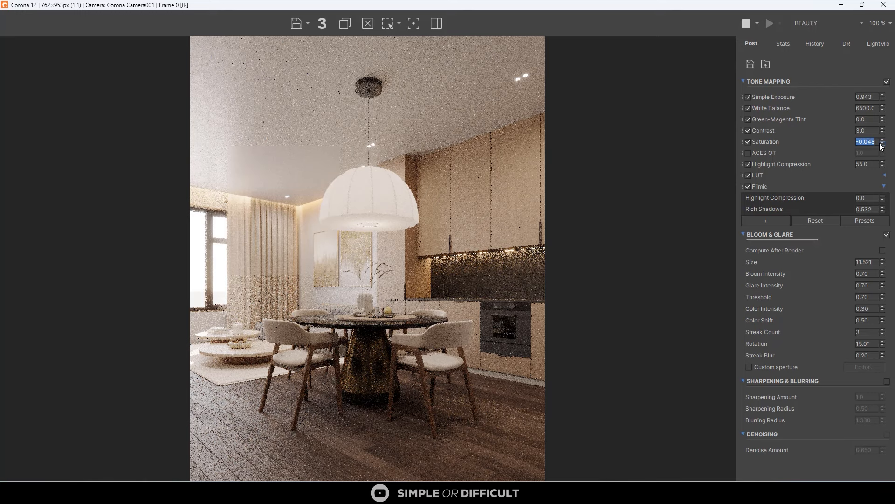
click(880, 144)
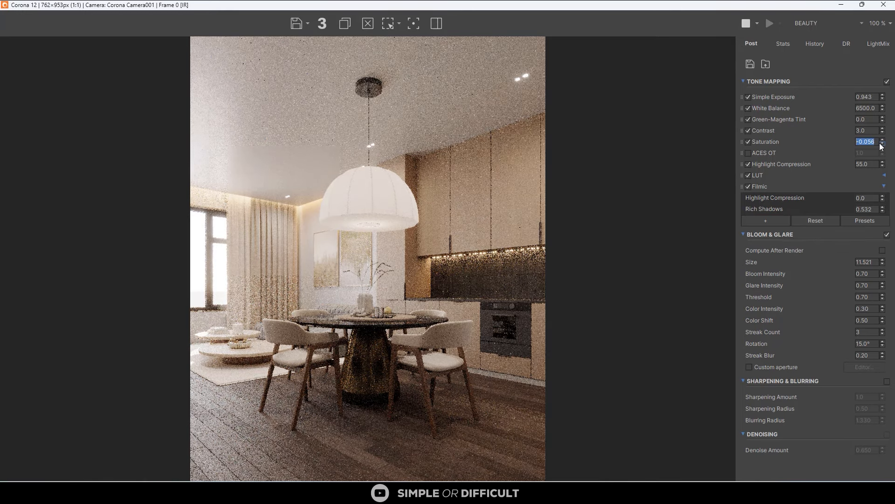
click(881, 146)
scroll(392, 298, down, 1)
scroll(393, 336, up, 1)
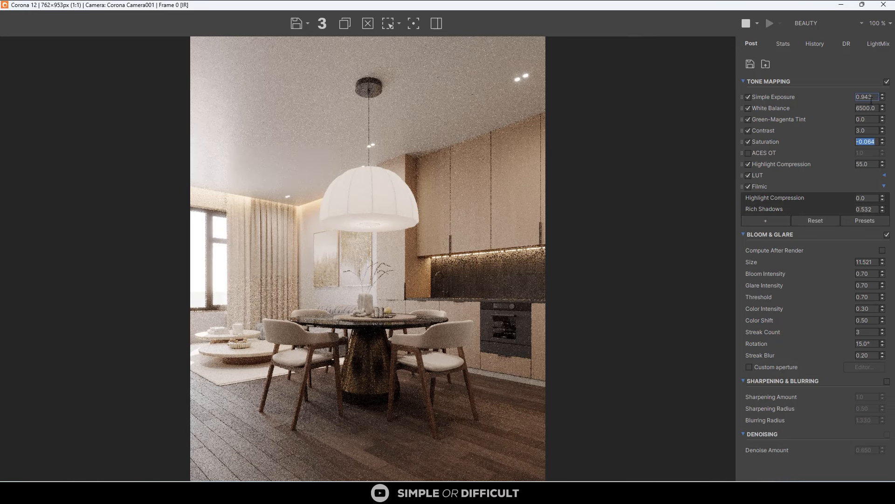
Step: Compare the render with Simple Exposure off and on, and lower the exposure to 0.423
click(748, 97)
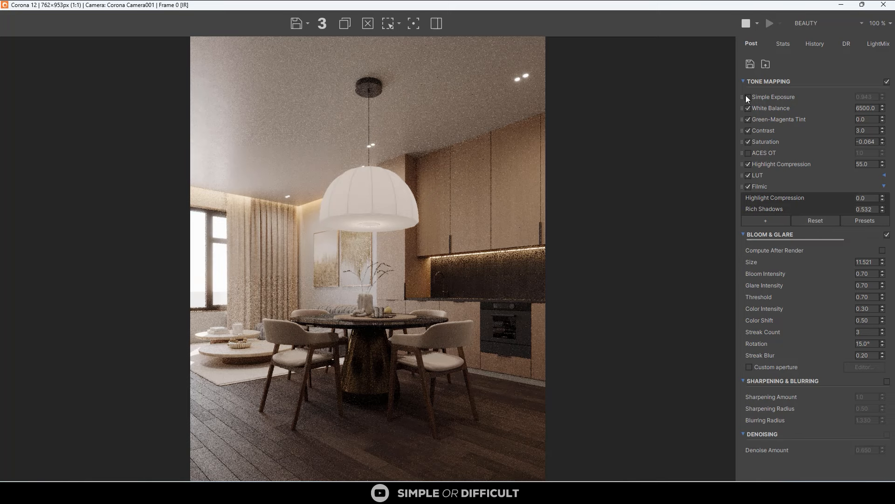
click(748, 97)
drag(882, 97, 882, 154)
Step: Select the rectangular Corona light beside the dining table in the orthographic view, and raise its intensity to 101.5
click(861, 5)
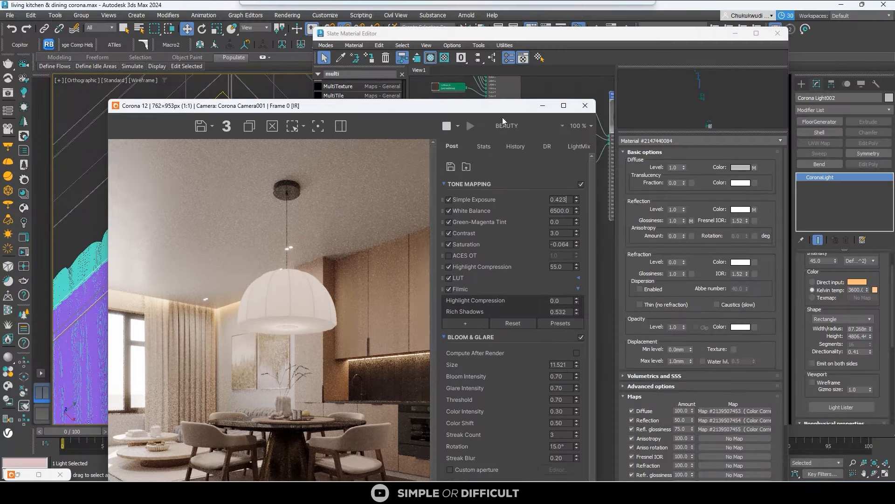
scroll(449, 325, down, 2)
scroll(490, 408, up, 2)
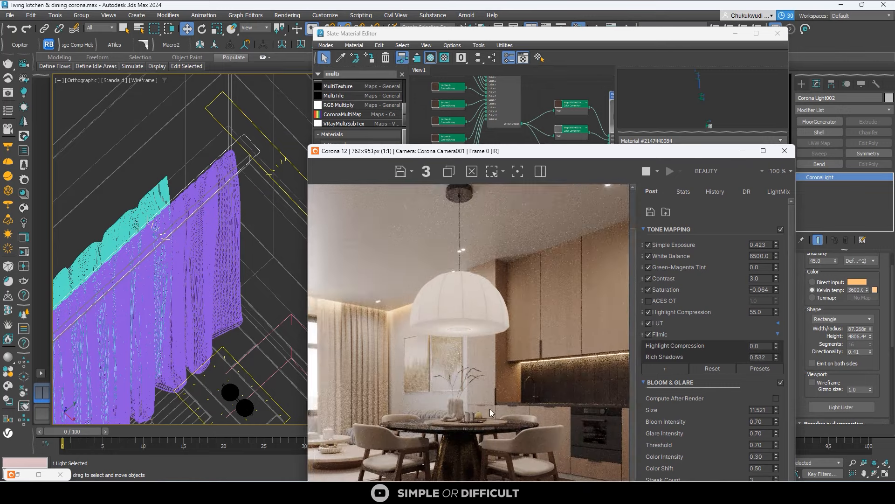
drag(580, 153, 588, 65)
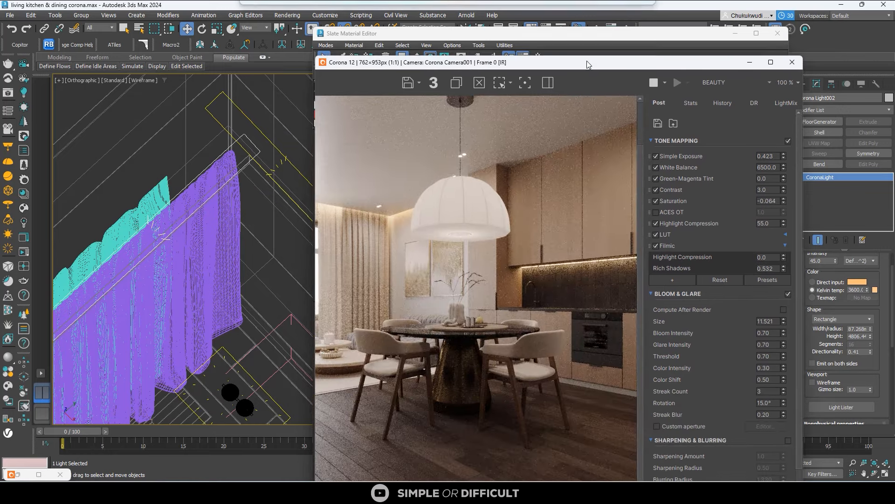
scroll(173, 215, down, 3)
scroll(174, 214, down, 4)
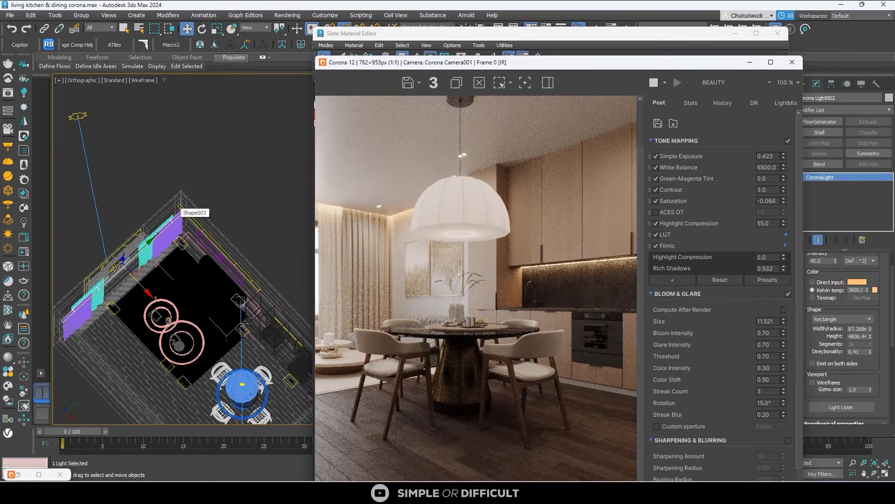
middle_drag(244, 325, 198, 273)
scroll(251, 323, up, 2)
scroll(251, 323, up, 6)
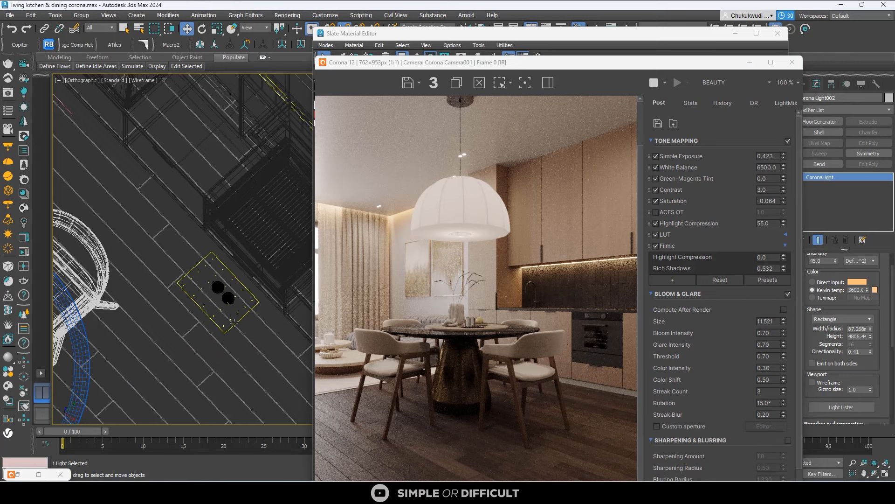
click(217, 286)
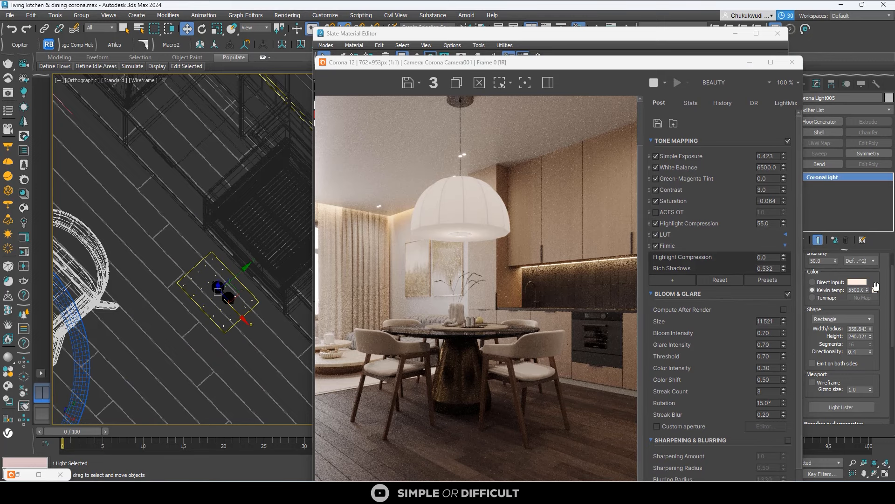
scroll(520, 347, down, 1)
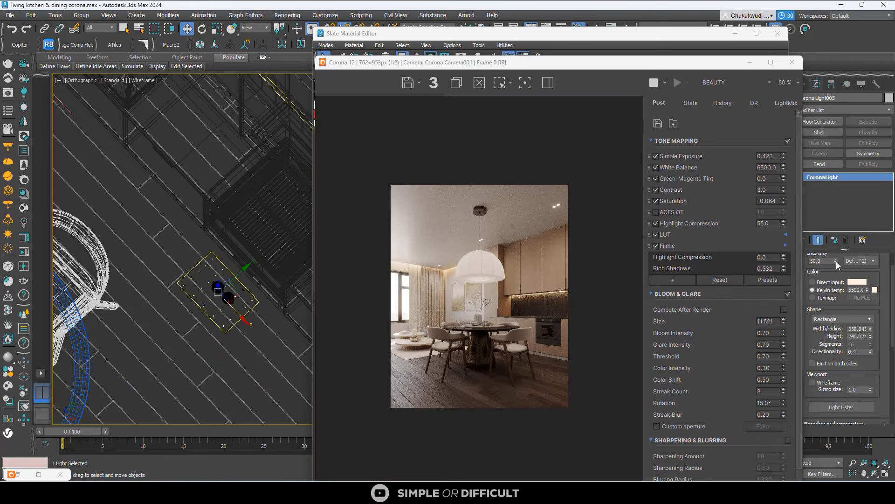
drag(836, 255, 835, 224)
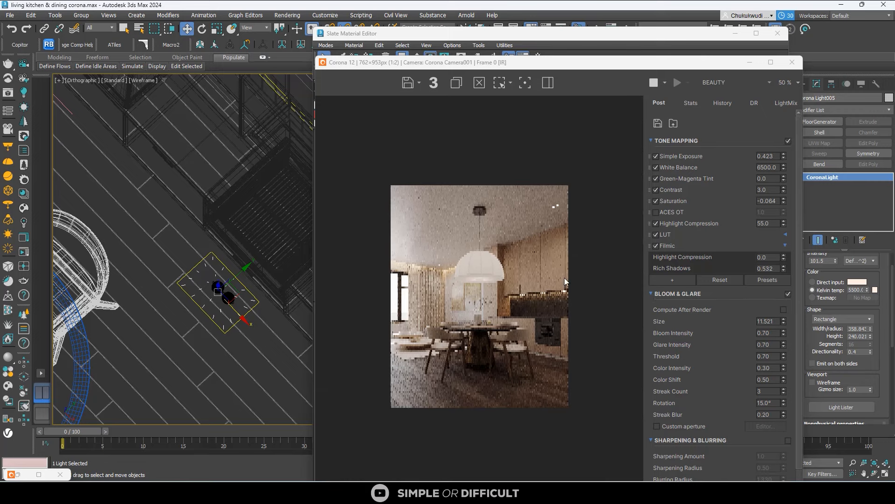
scroll(538, 410, up, 1)
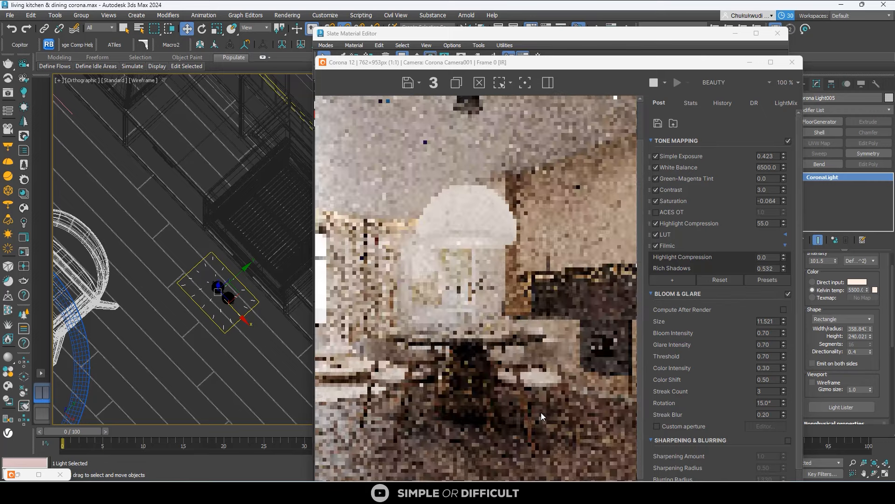
Step: Maximise the render window and examine the dining area, lamp and kitchen cabinets with the new light intensity
scroll(491, 303, down, 1)
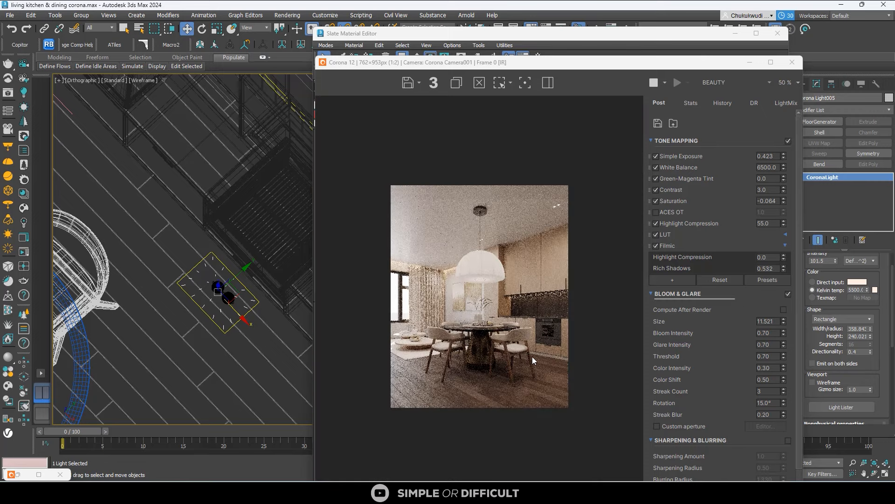
scroll(532, 356, up, 1)
scroll(516, 317, down, 1)
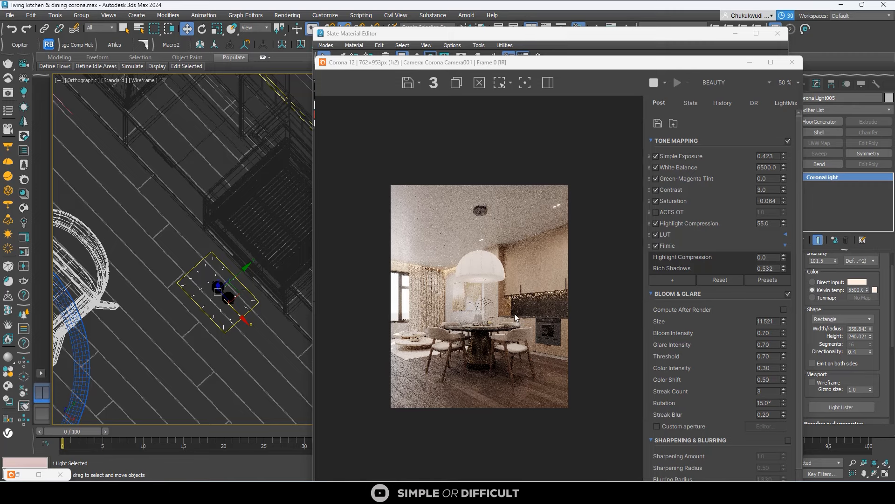
click(769, 62)
scroll(405, 365, up, 1)
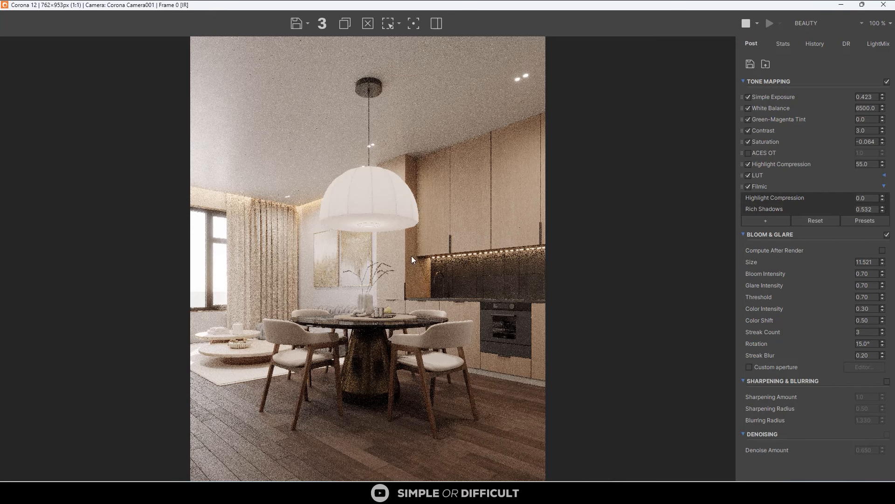
scroll(490, 199, down, 1)
scroll(405, 302, up, 1)
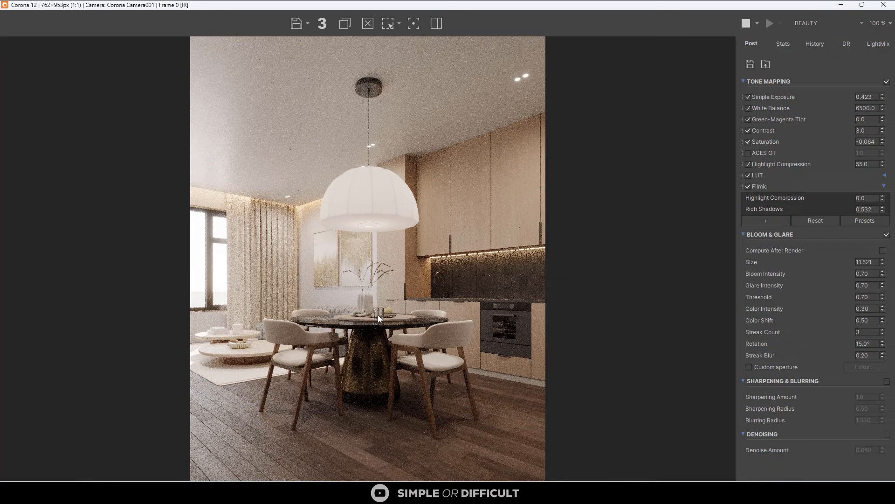
scroll(337, 266, down, 1)
scroll(337, 262, up, 1)
Step: Restore the render window, move the two window-side square Corona lights near the rug's corners far outside the room, and deselect them
double_click(561, 7)
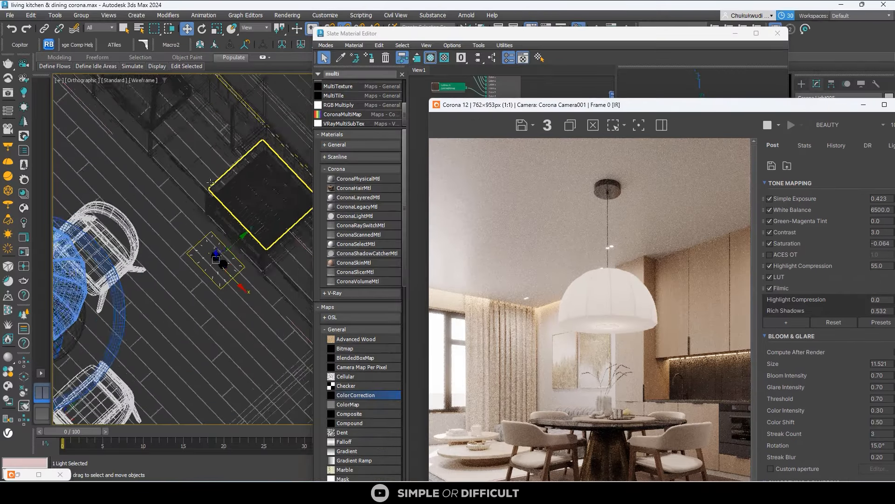
scroll(140, 117, up, 4)
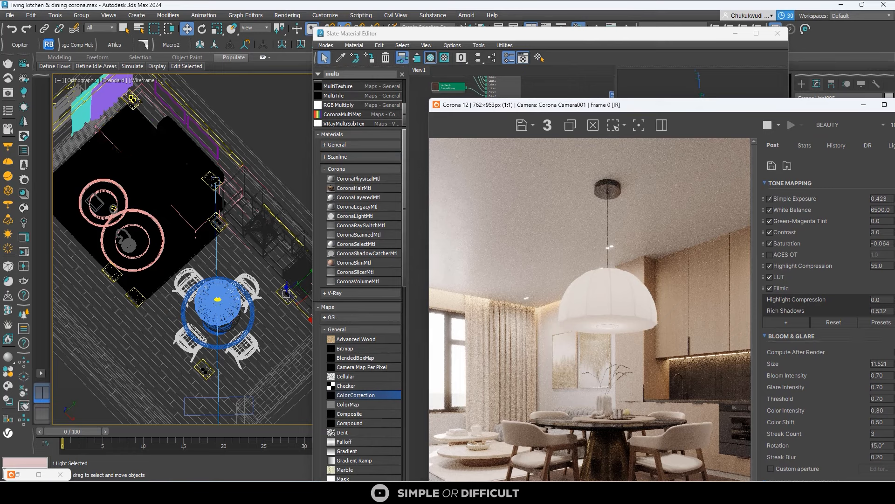
click(138, 118)
middle_drag(138, 118, 190, 130)
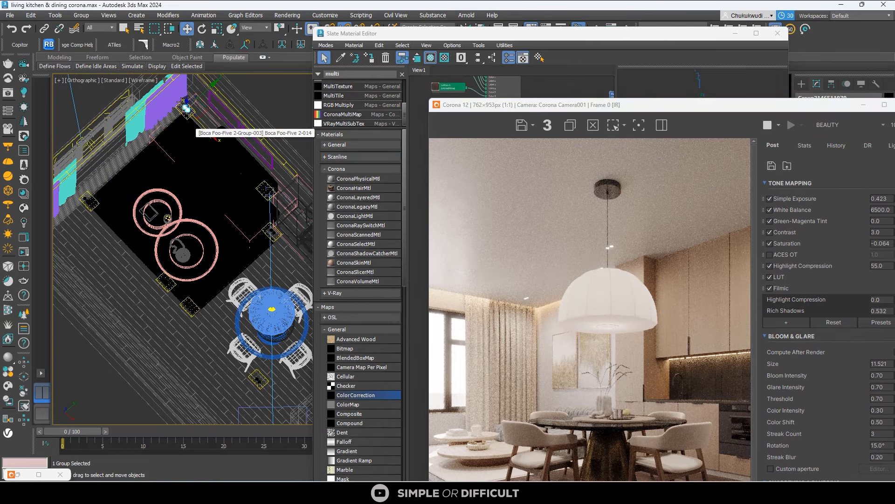
scroll(193, 111, up, 2)
click(173, 117)
scroll(173, 116, down, 4)
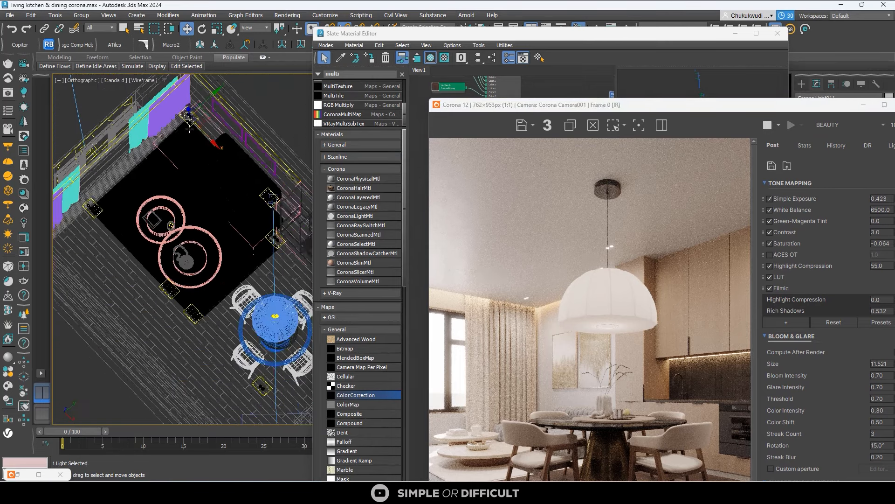
scroll(111, 178, up, 4)
ctrl+click(113, 178)
scroll(119, 179, down, 8)
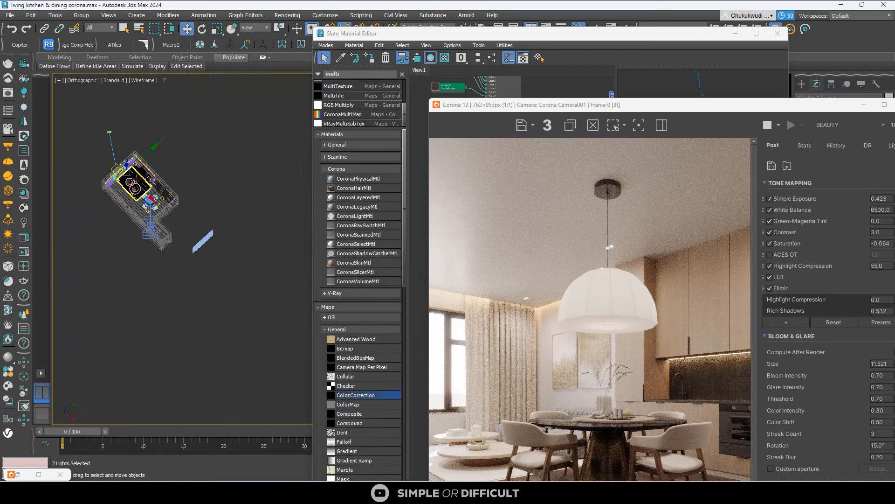
drag(144, 173, 145, 318)
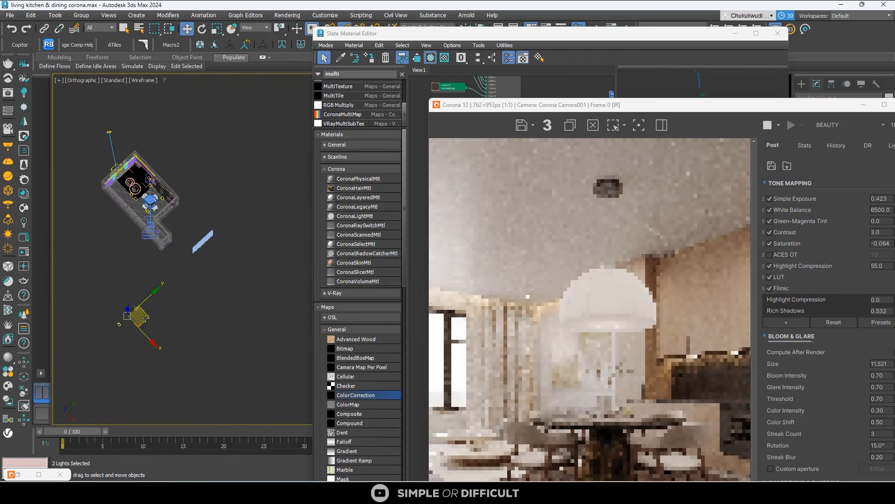
scroll(560, 366, down, 1)
scroll(548, 384, up, 1)
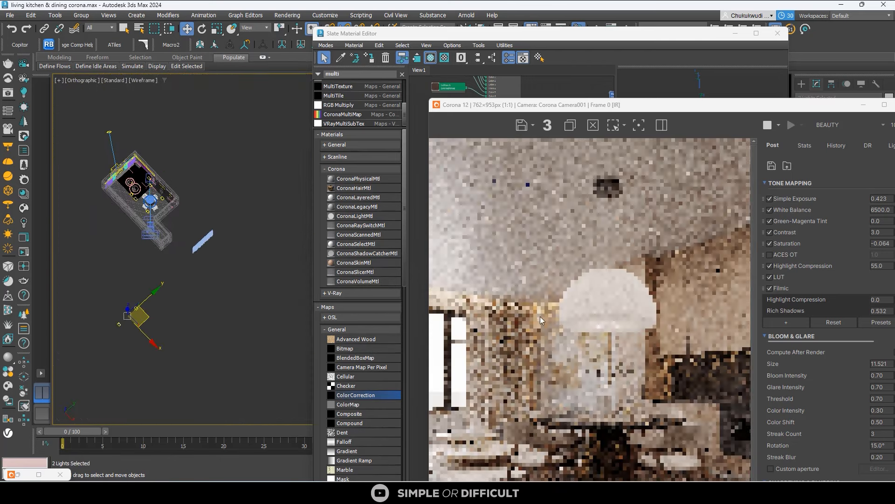
scroll(515, 388, up, 1)
scroll(600, 211, down, 1)
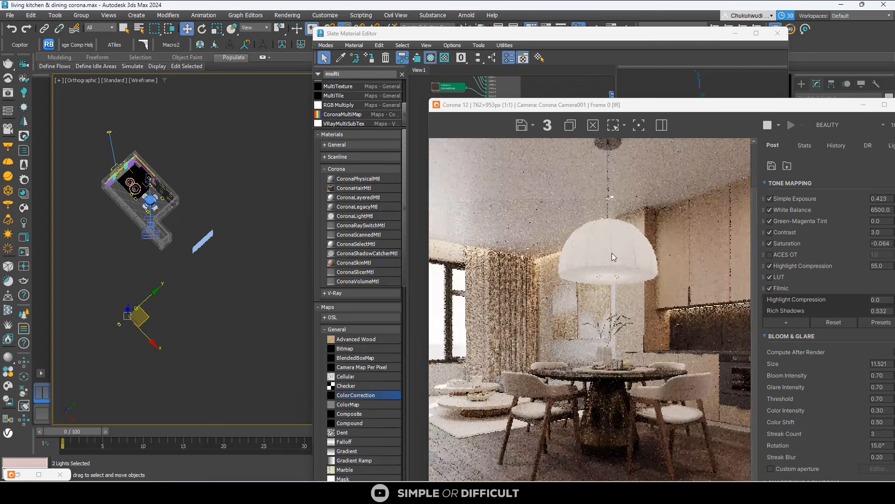
scroll(154, 312, up, 3)
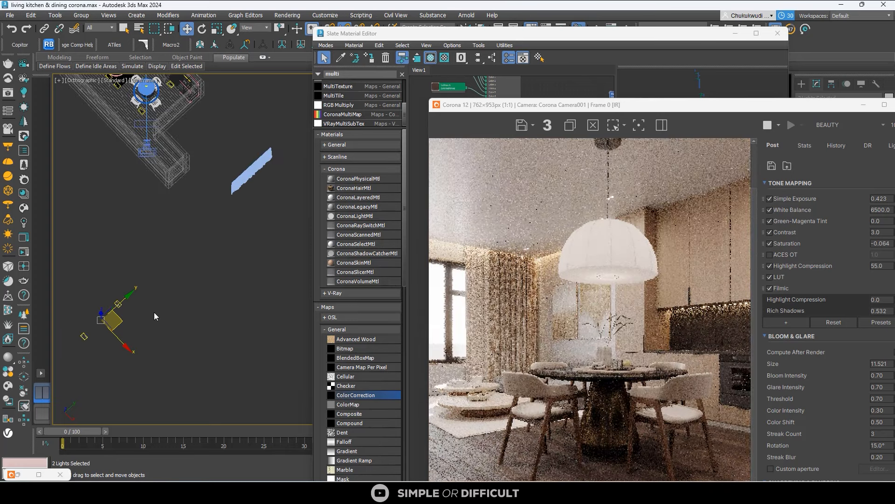
click(154, 312)
Step: Enlarge the render window to full screen and examine the curtains, window, wall art and dining set without the two relocated lights
double_click(555, 106)
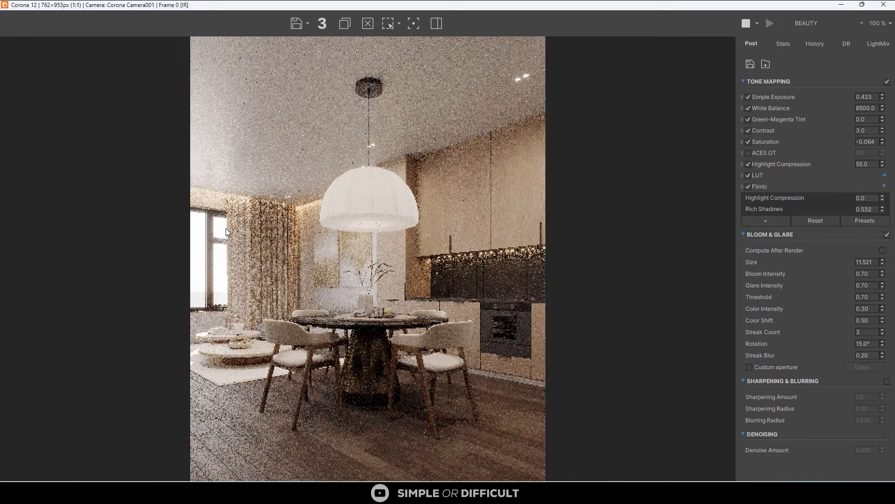
scroll(247, 293, up, 1)
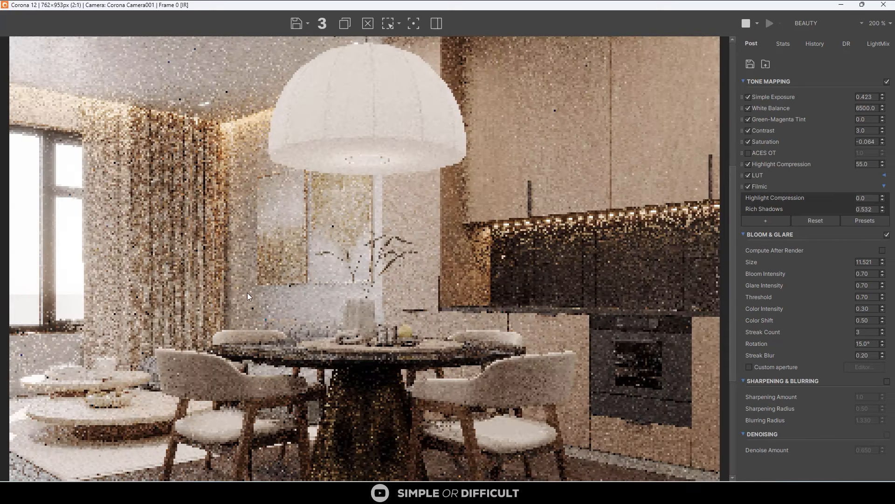
scroll(247, 249, down, 1)
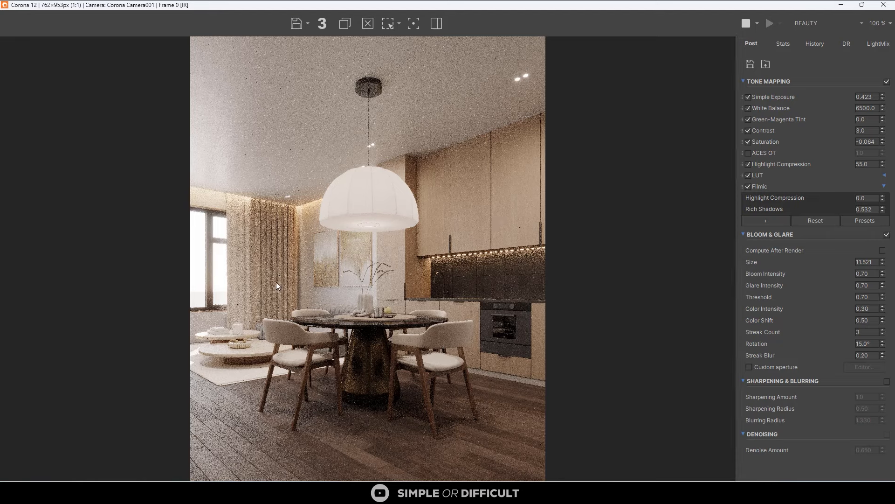
scroll(229, 243, up, 1)
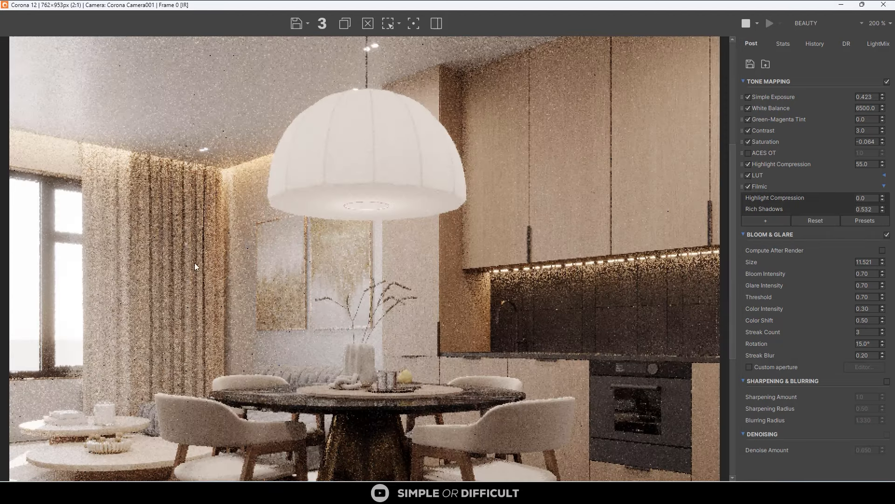
scroll(190, 265, up, 1)
scroll(493, 230, down, 1)
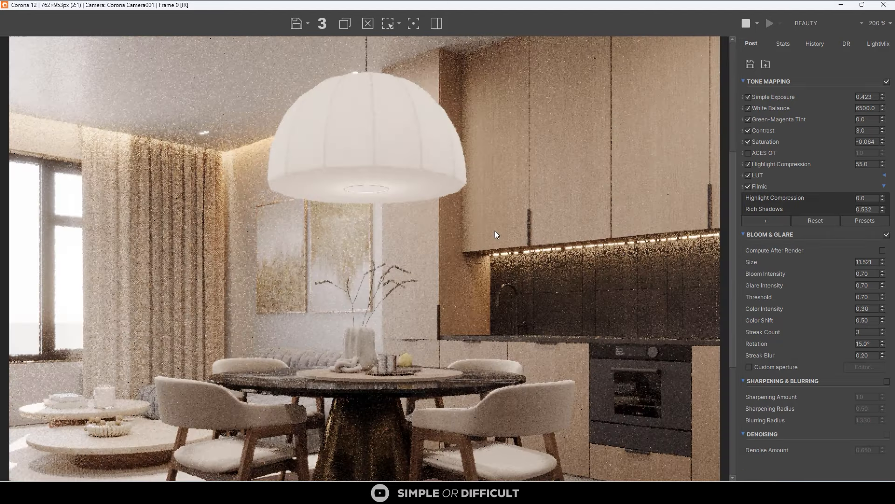
scroll(495, 231, down, 1)
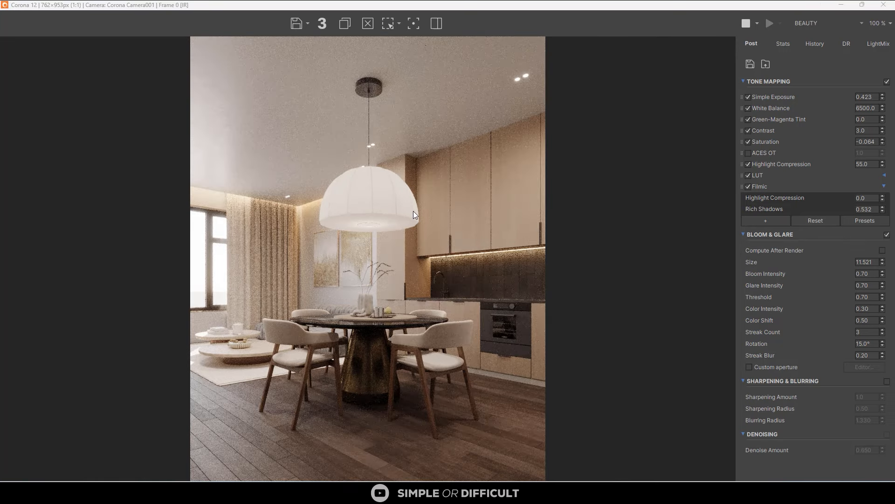
scroll(333, 264, down, 2)
scroll(344, 255, up, 2)
scroll(467, 275, down, 2)
scroll(331, 345, up, 2)
scroll(206, 244, up, 1)
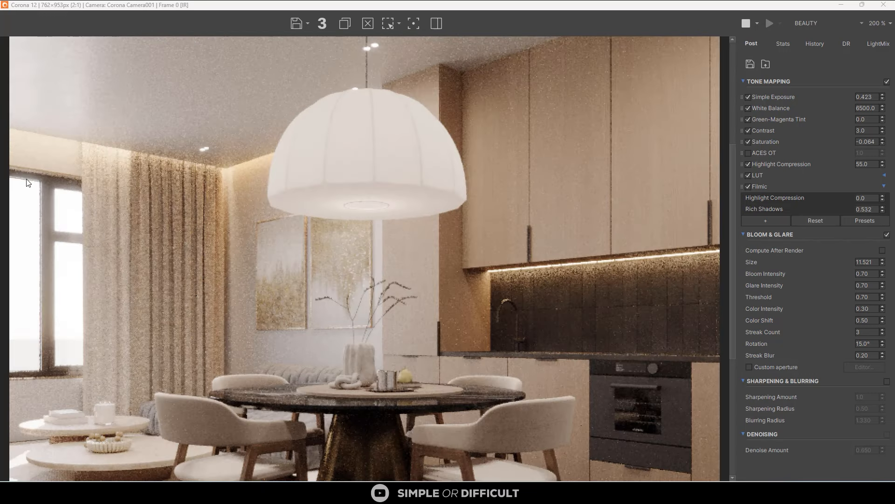
scroll(278, 223, down, 1)
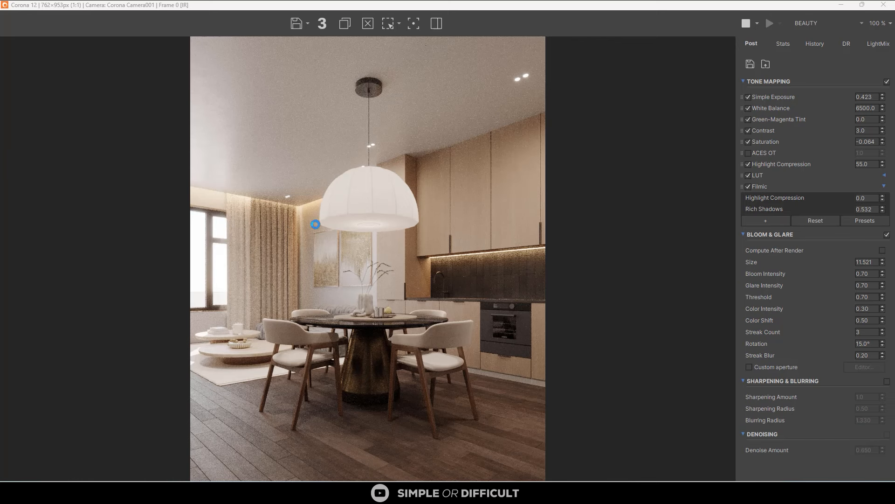
scroll(385, 418, up, 1)
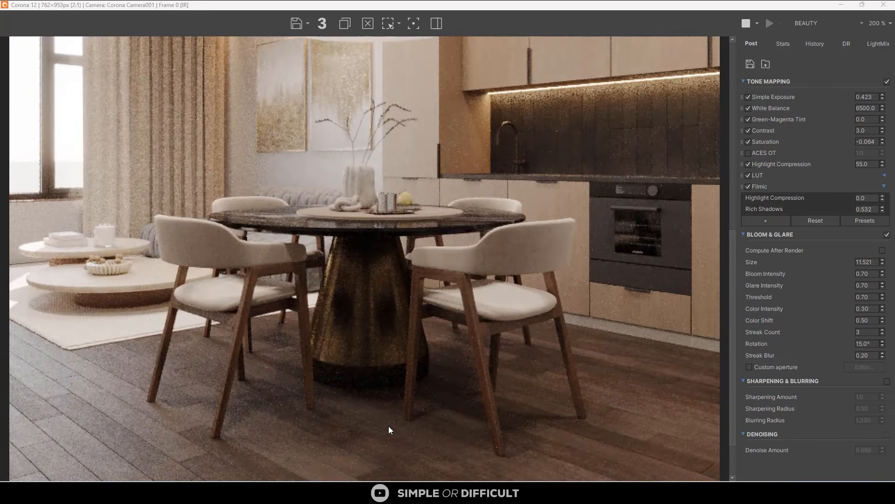
scroll(388, 427, down, 1)
Step: Enable Sharpening & Blurring, try a Blurring Radius of 10, set it to 1.0, and check the image detail
click(887, 381)
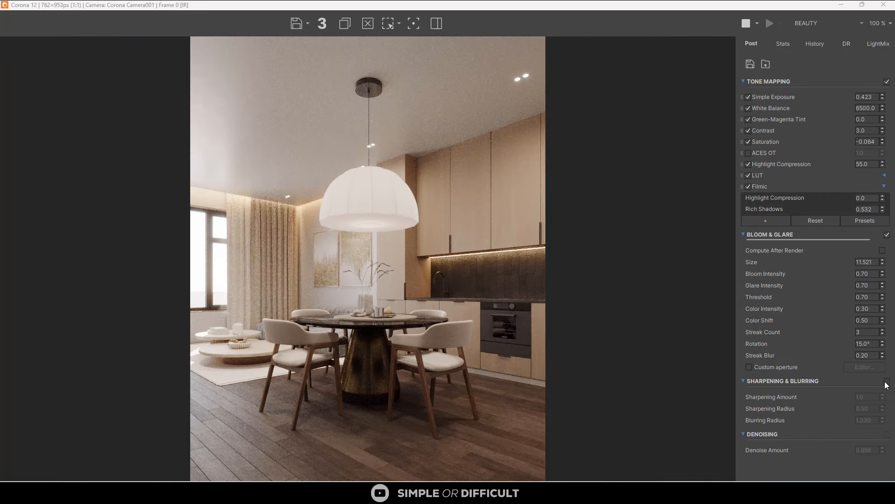
click(870, 397)
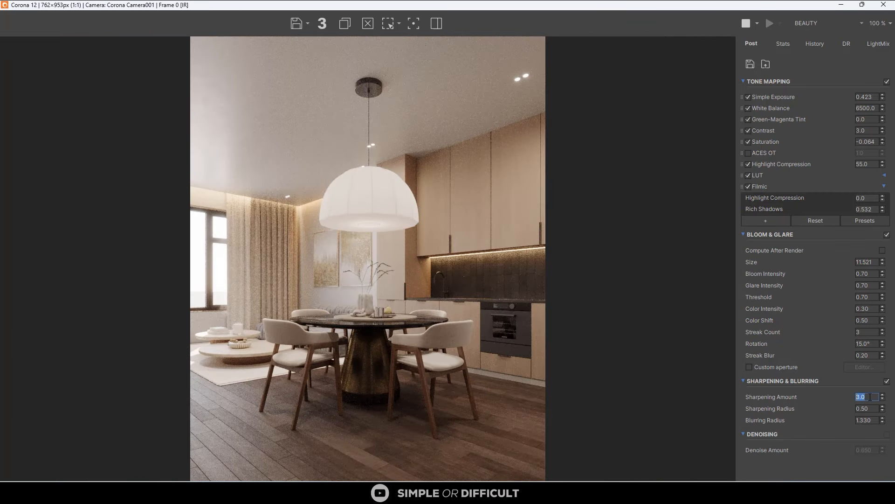
click(867, 420)
text(10)
key(Return)
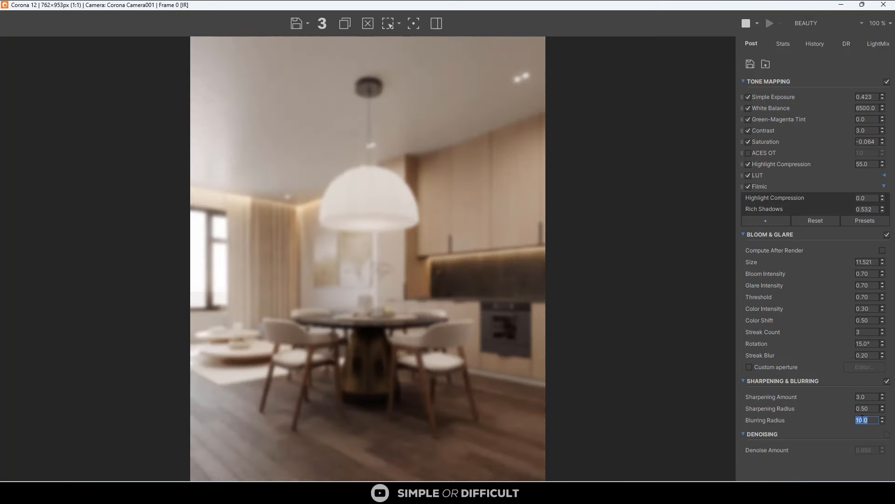
text(1)
key(Return)
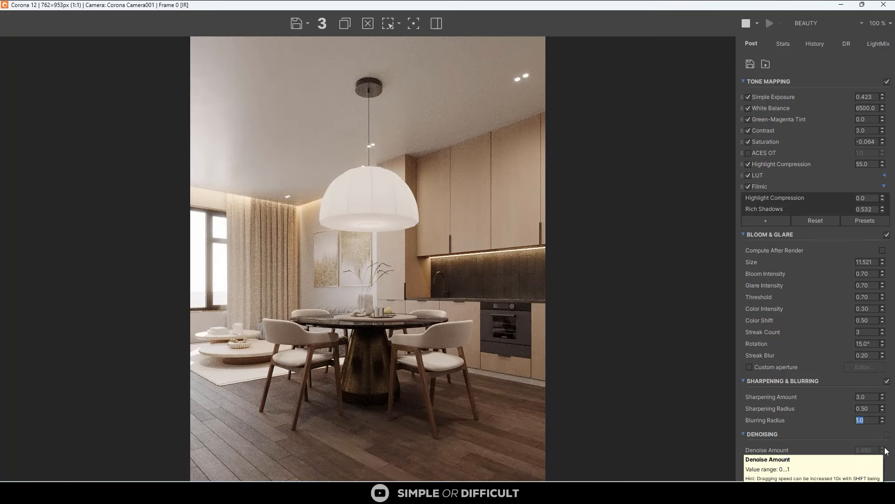
scroll(511, 412, up, 1)
scroll(498, 318, down, 1)
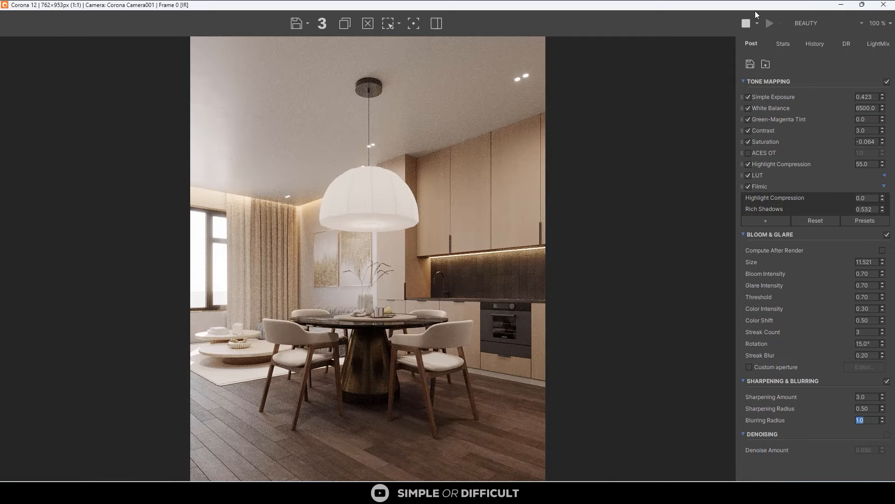
Step: Stop the interactive render, minimise its window, and close the Slate Material Editor
click(746, 23)
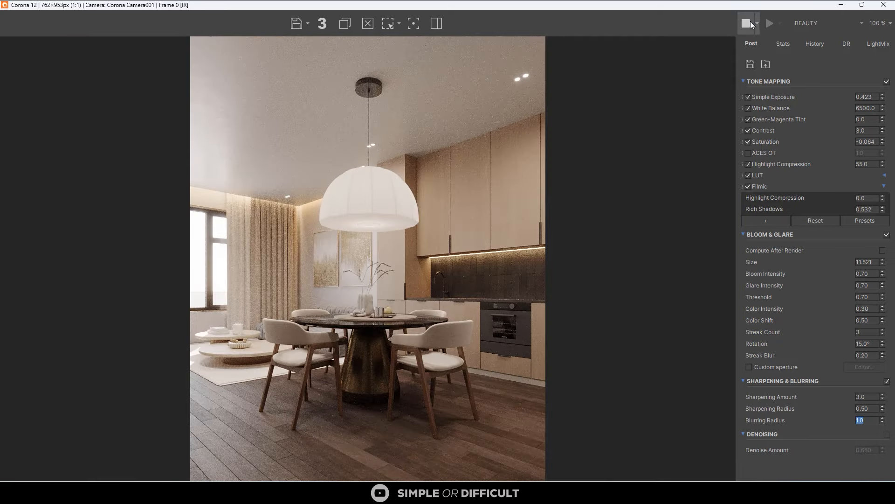
click(840, 6)
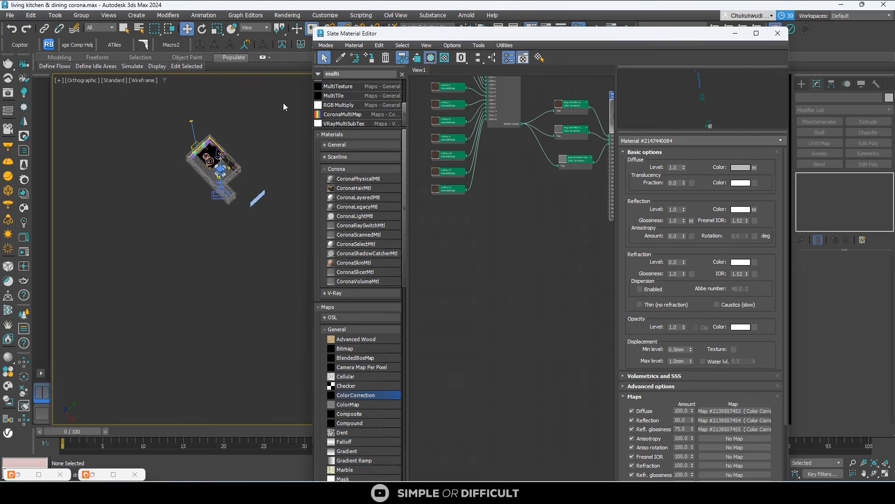
click(777, 33)
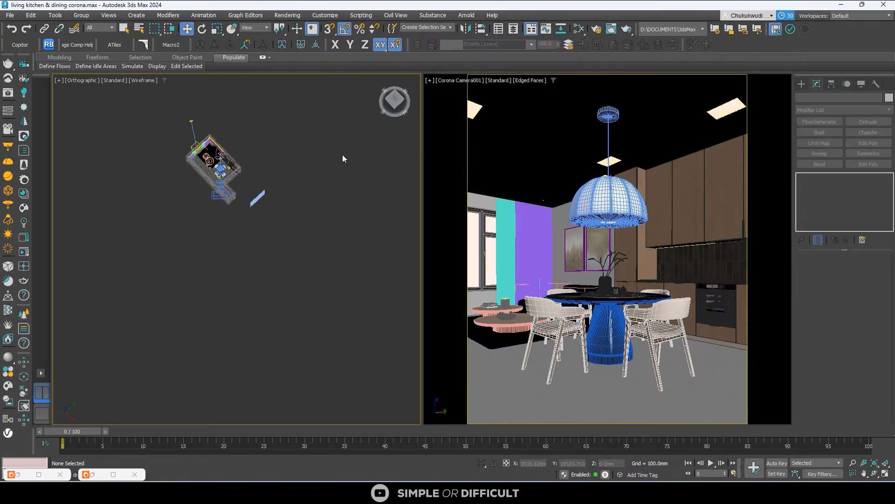
Step: Reopen the Slate Material Editor and add a new CoronaMultiMap node below the wood floor material's bitmap nodes
click(577, 29)
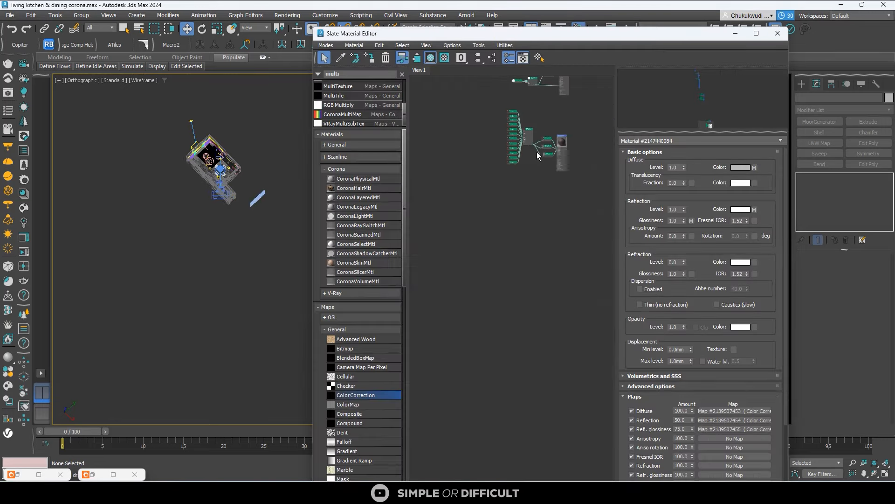
click(544, 132)
scroll(479, 217, down, 3)
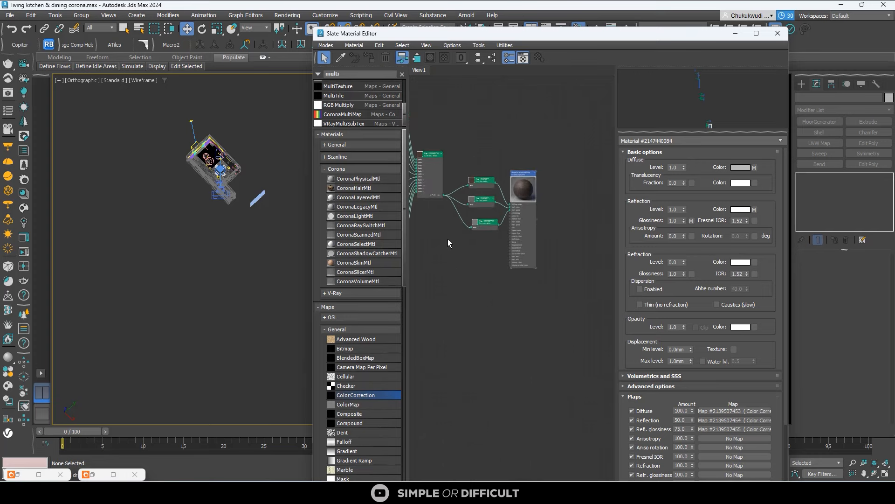
middle_drag(440, 222, 515, 180)
drag(343, 115, 498, 238)
scroll(499, 238, up, 3)
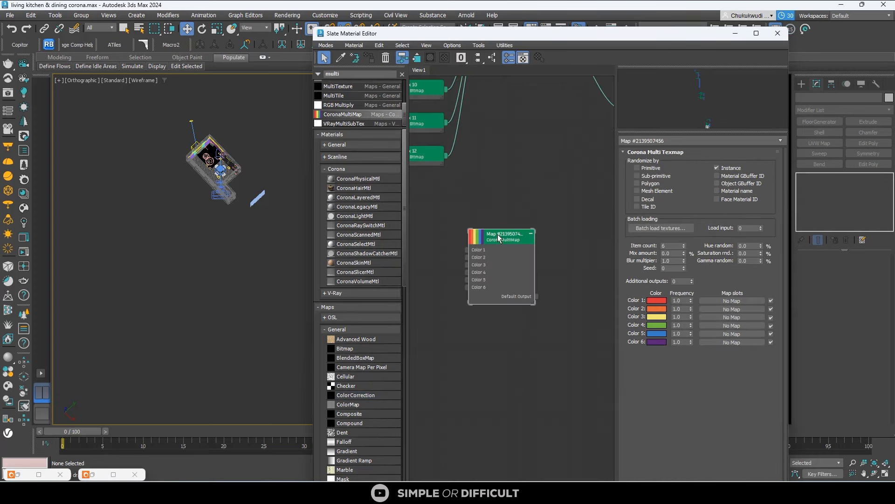
Step: Batch load the twelve normal textures wood21_1norm to wood21_12norm from the Oak Parquet Board 21 maps folder into the new CoronaMultiMap
click(665, 230)
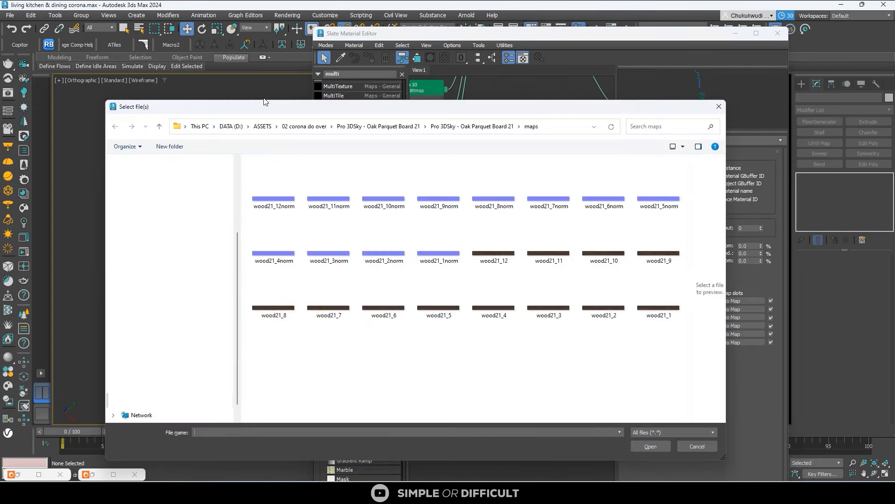
shift+click(424, 259)
click(651, 445)
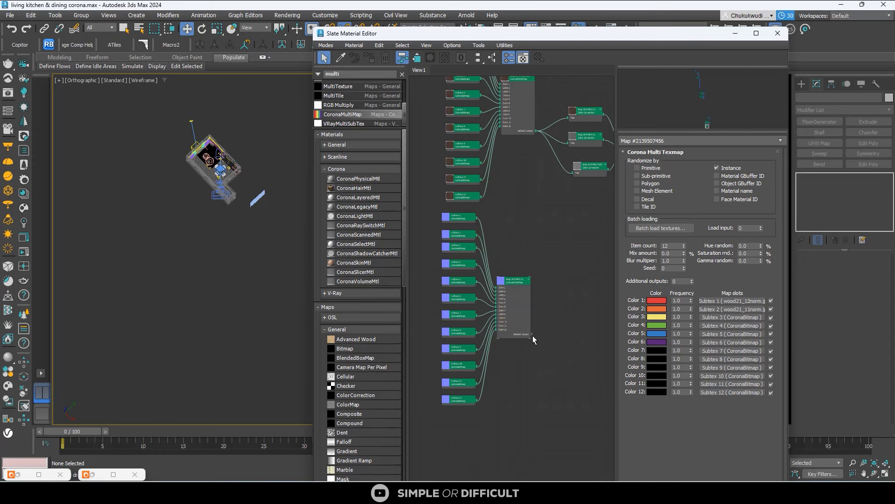
Step: Connect the normal-texture CoronaMultiMap to the Normal input of a new CoronaNormal map and enable Add gamma to input
drag(532, 335, 558, 257)
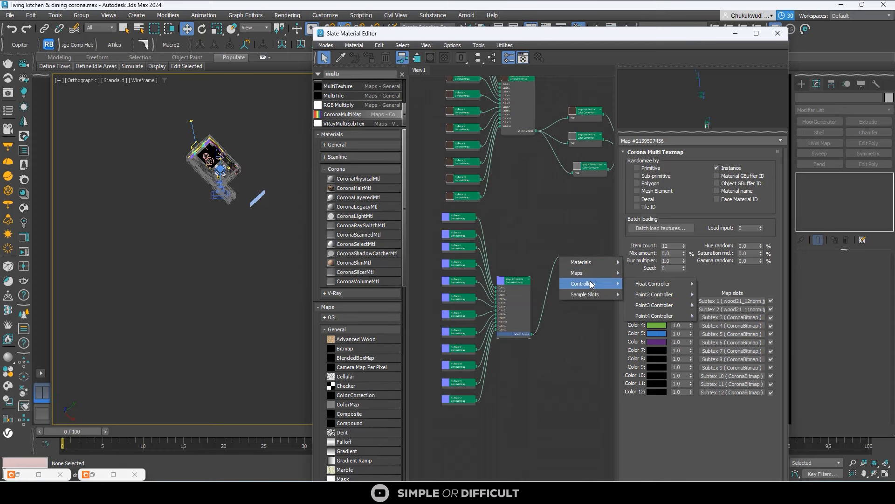
mouse_move(589, 276)
mouse_move(658, 305)
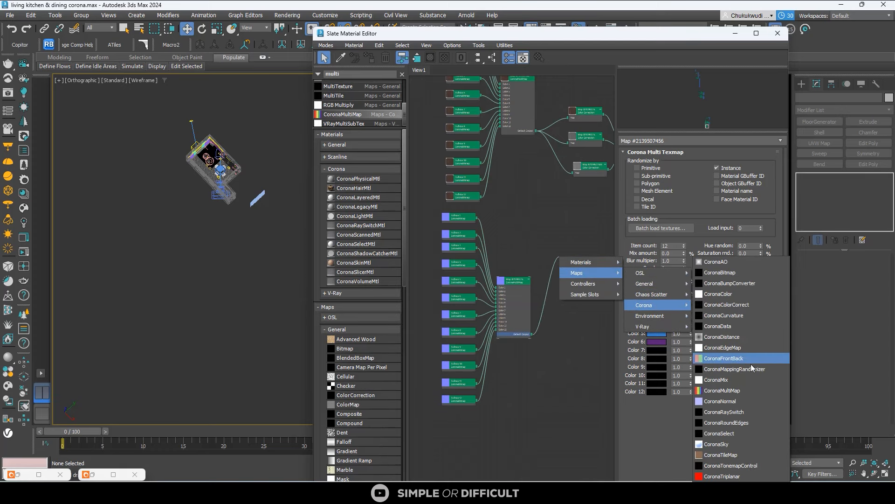
click(745, 401)
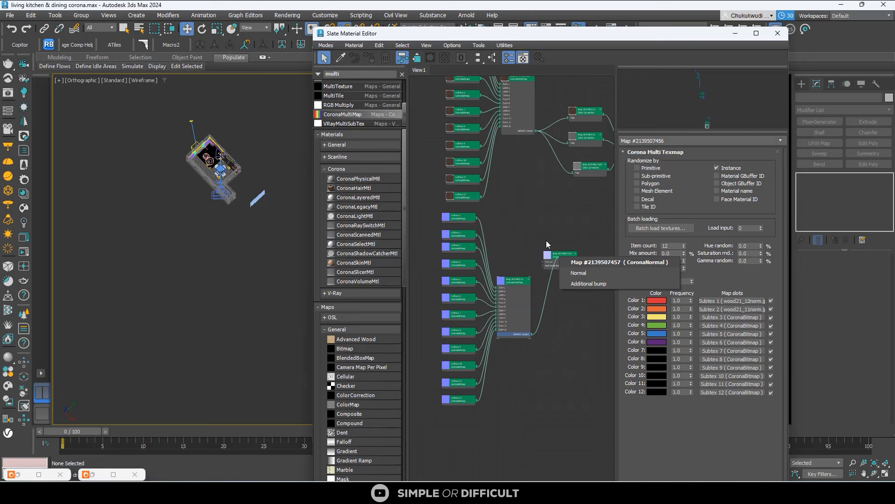
click(580, 273)
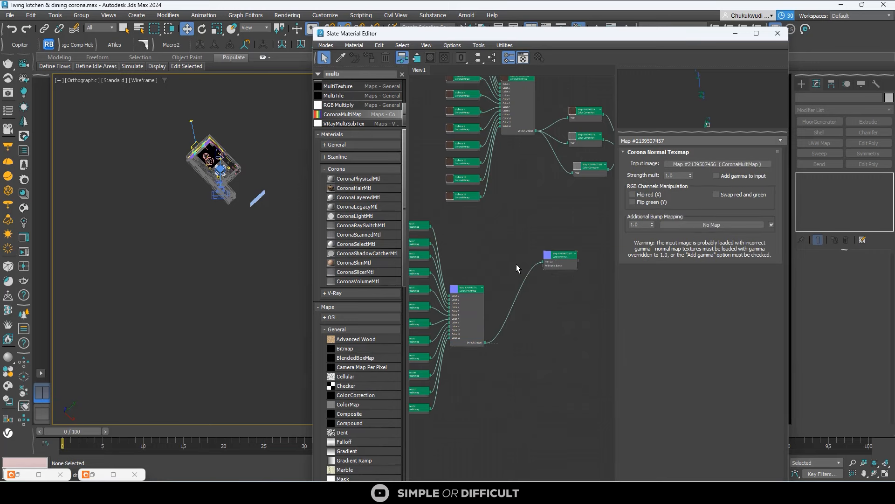
click(563, 252)
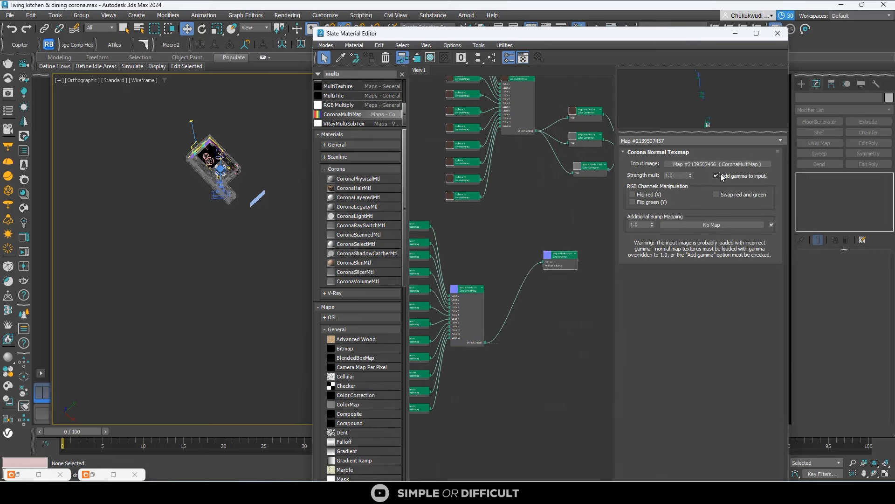
Step: Connect the CoronaNormal map to the wood floor material's Bump input and set the bump amount to 0.2
scroll(554, 309, up, 3)
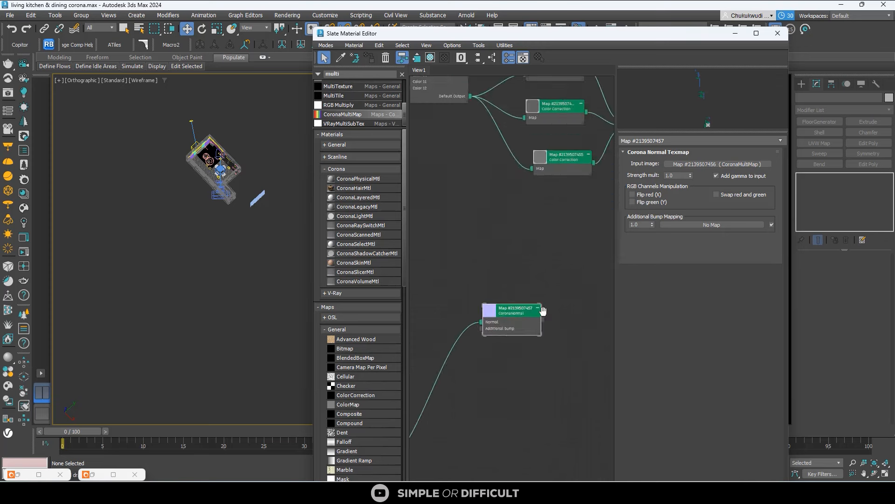
drag(519, 330, 591, 209)
scroll(513, 247, down, 2)
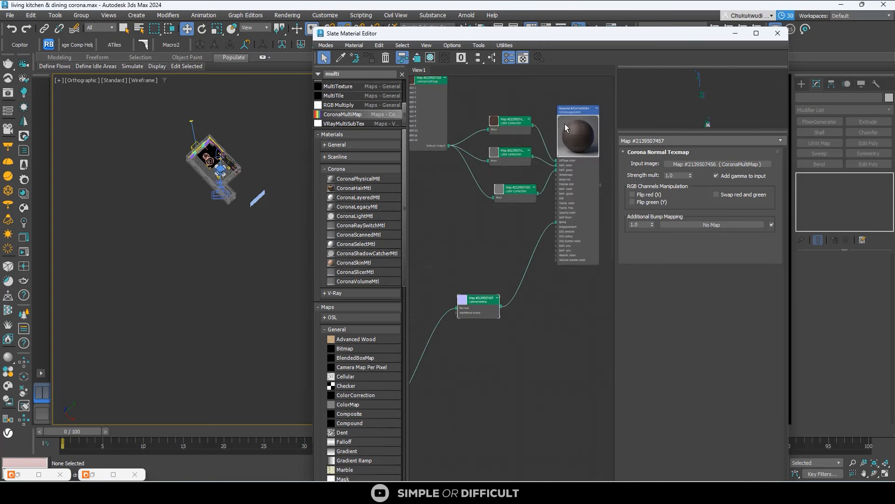
double_click(565, 124)
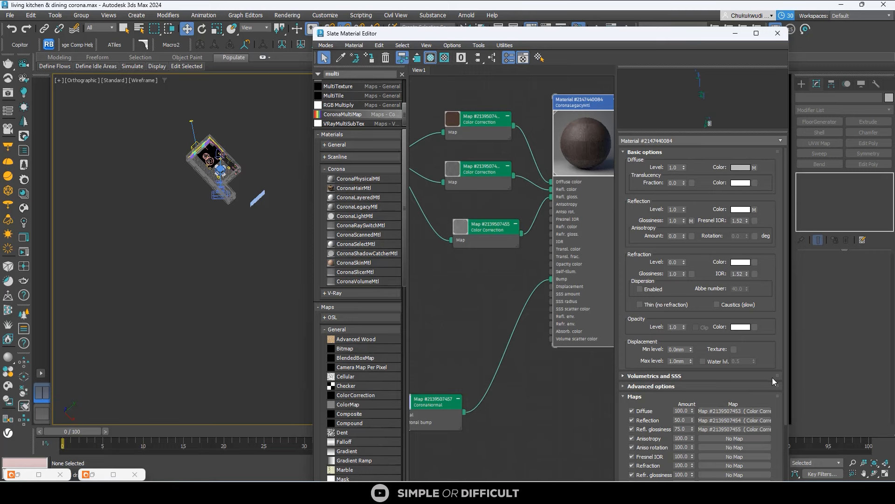
scroll(770, 378, down, 5)
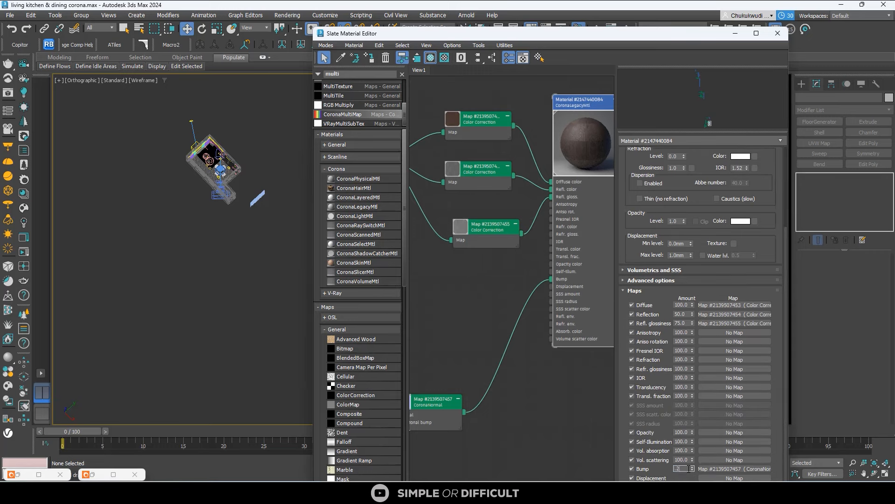
click(479, 309)
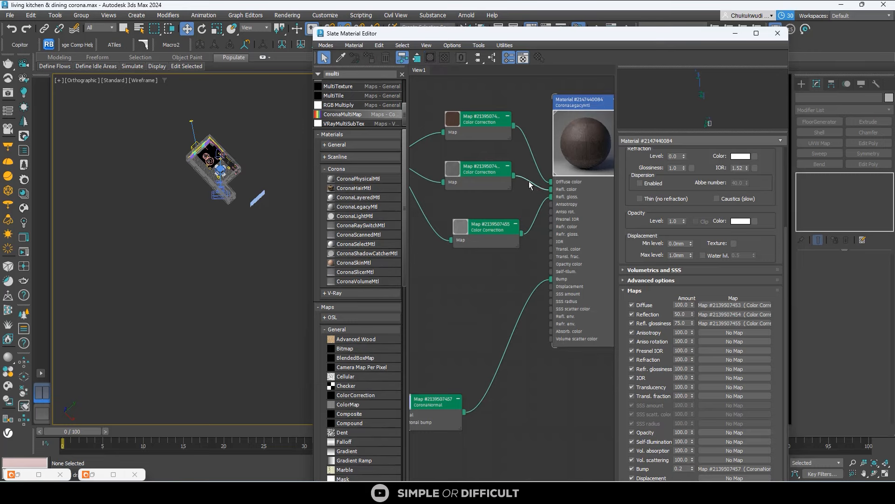
Step: Draw a plane about 4642 mm long and 7508 mm wide around the whole room in the Right view
scroll(469, 110, down, 6)
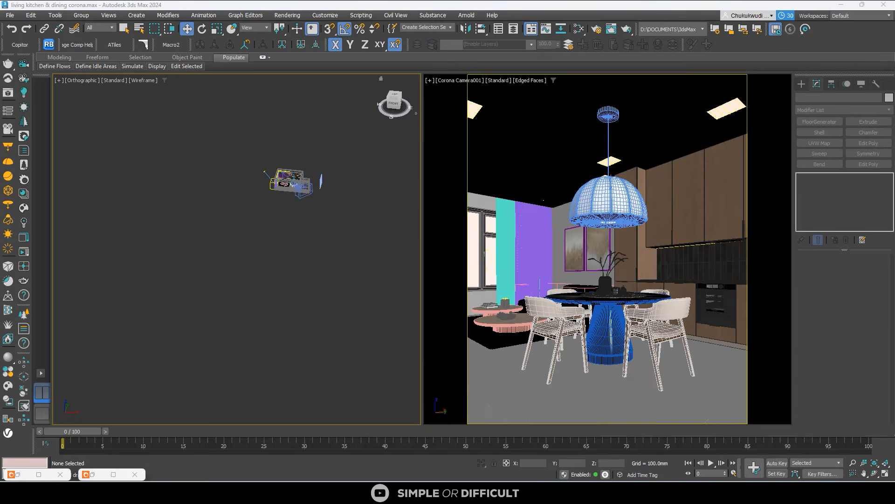
alt+middle_drag(300, 201, 252, 192)
click(401, 108)
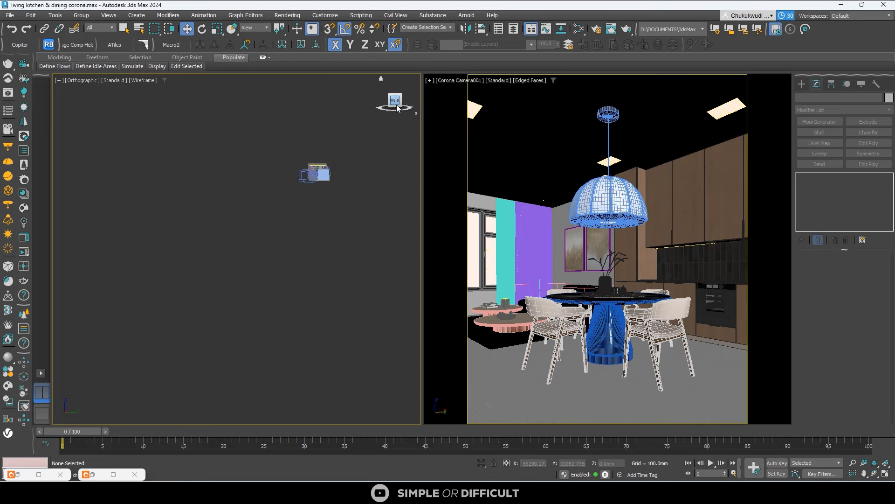
click(322, 166)
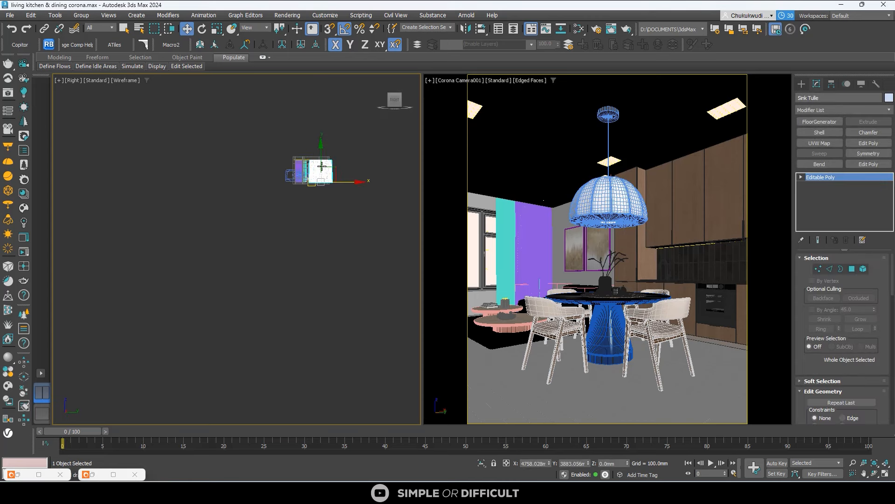
click(357, 195)
scroll(357, 195, up, 3)
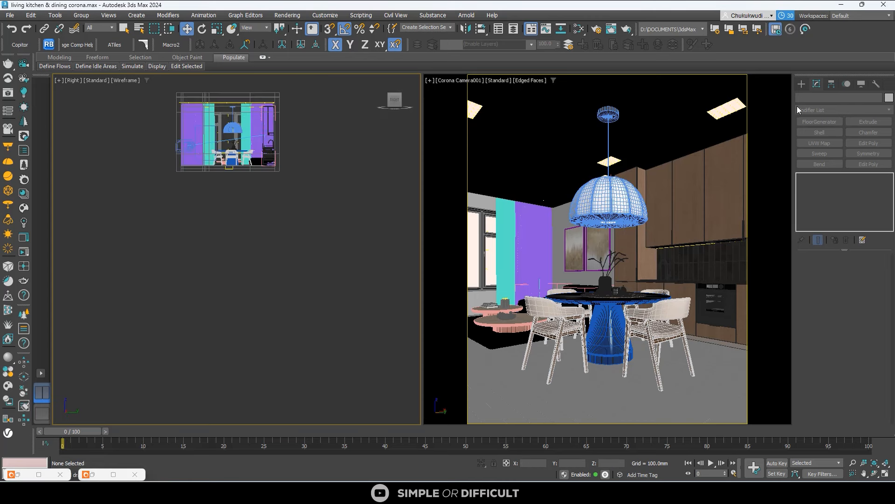
click(802, 84)
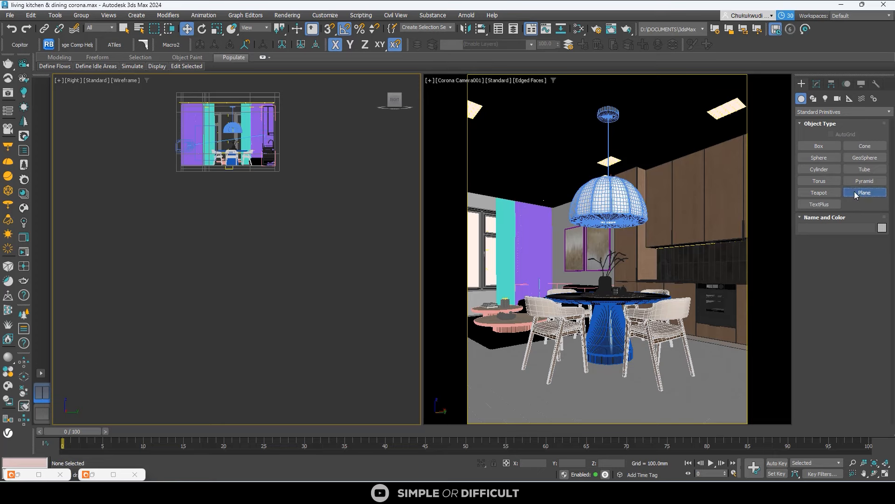
click(855, 193)
middle_drag(246, 194, 236, 224)
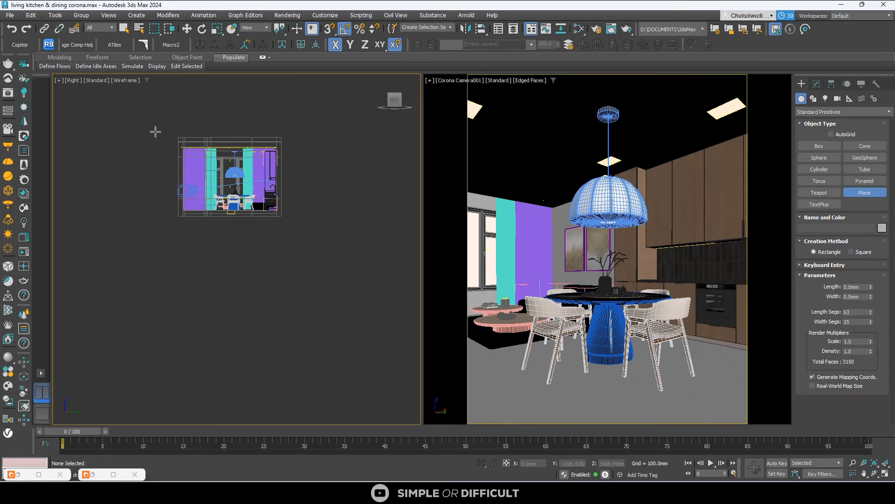
drag(155, 132, 311, 227)
alt+middle_drag(310, 227, 312, 244)
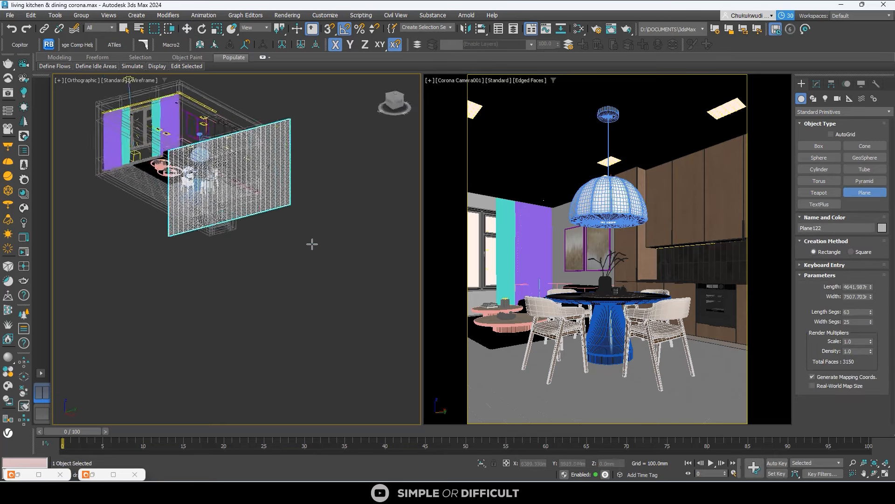
Step: Reduce the new plane's length and width segments to 1 each
scroll(312, 244, down, 5)
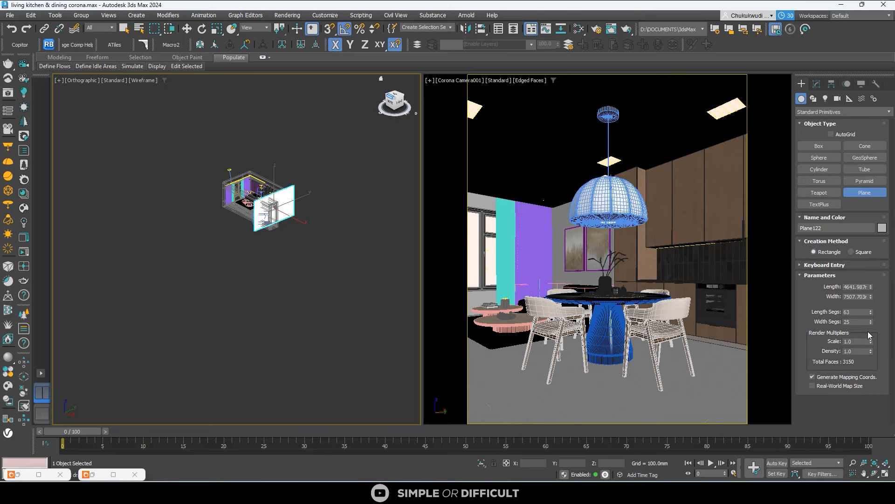
right_click(871, 312)
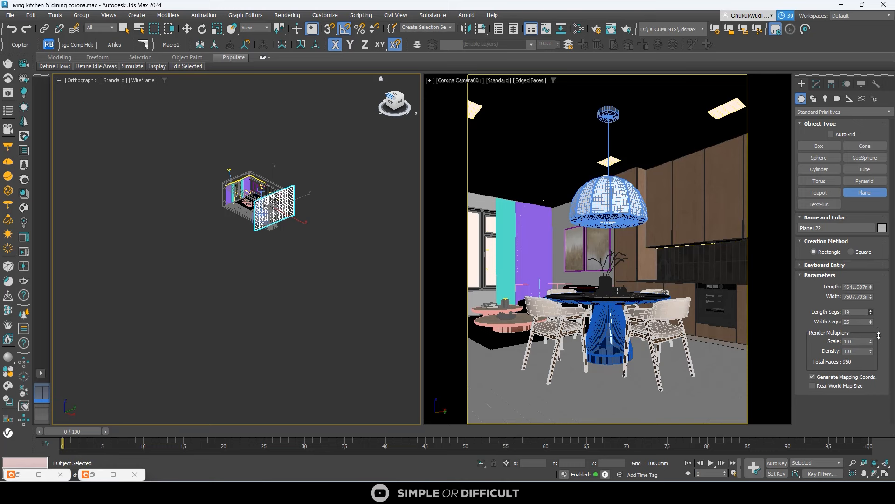
right_click(871, 322)
scroll(256, 210, up, 2)
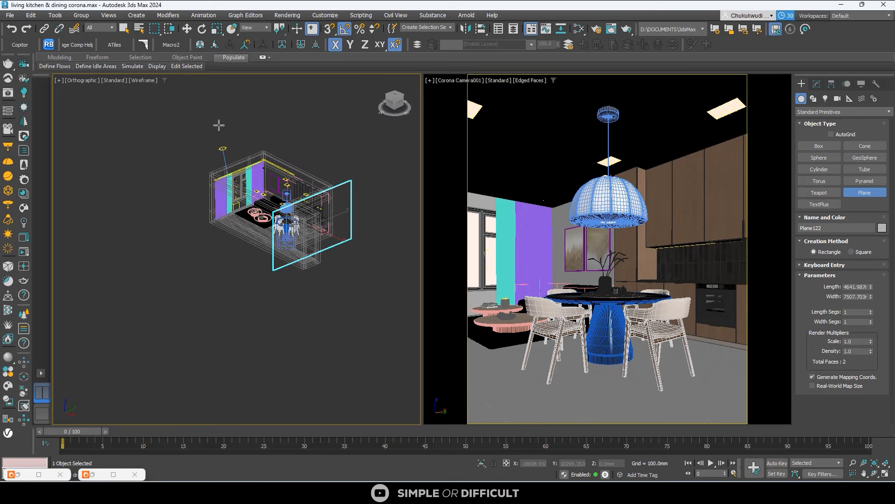
Step: Move the plane along the room's length to stand outside the curtained window wall as a backdrop
click(186, 29)
drag(337, 244, 239, 171)
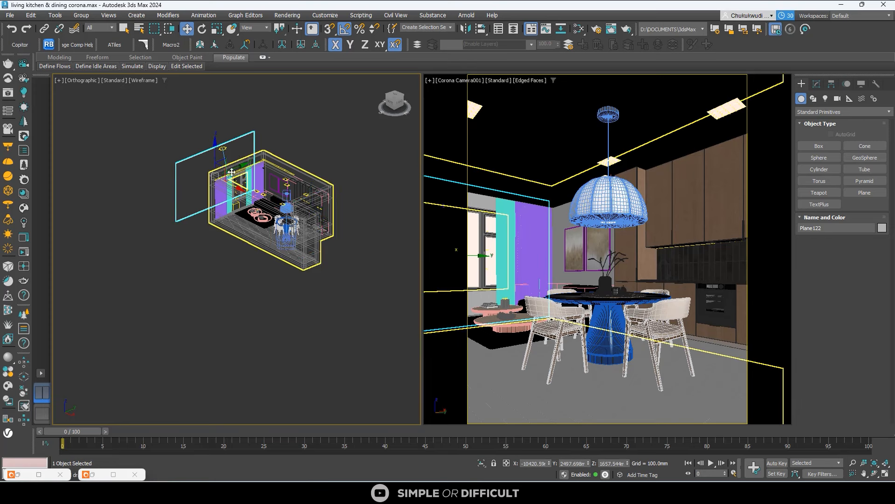
alt+middle_drag(228, 179, 280, 207)
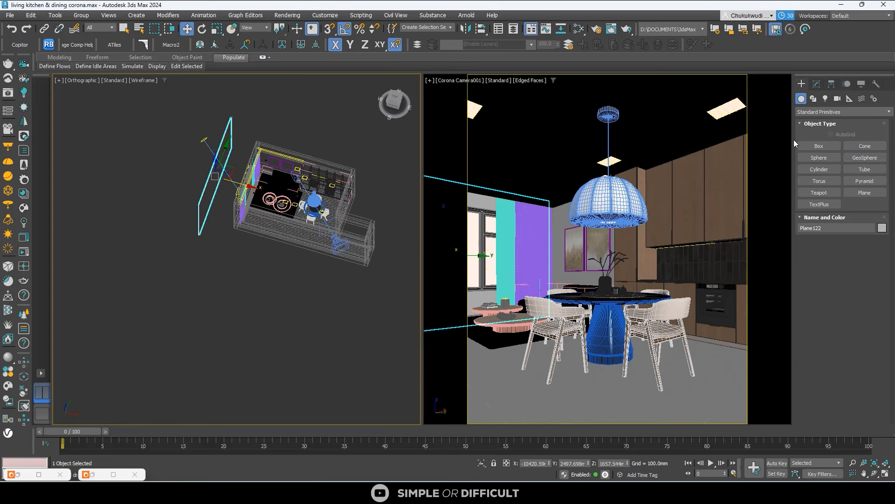
Step: Enlarge the backdrop plane to about 5849 mm long and 9385 mm wide, then deselect it
click(816, 84)
drag(871, 280, 870, 257)
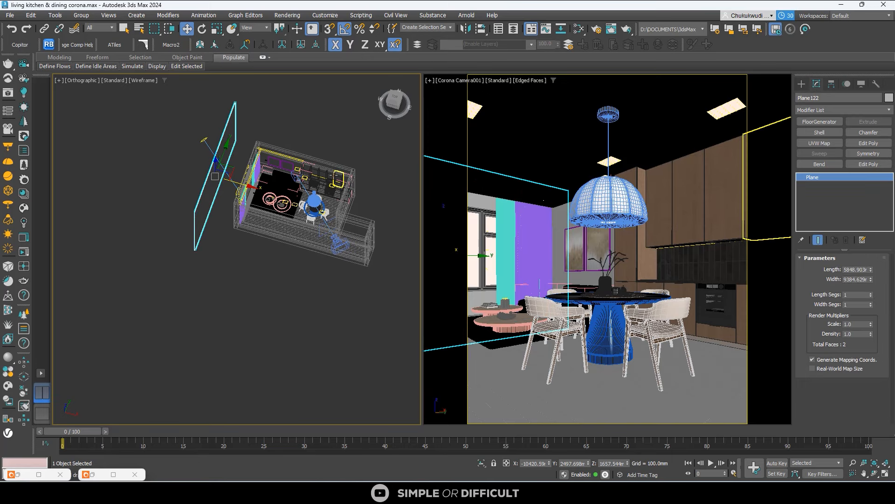
alt+middle_drag(330, 172, 286, 136)
click(286, 136)
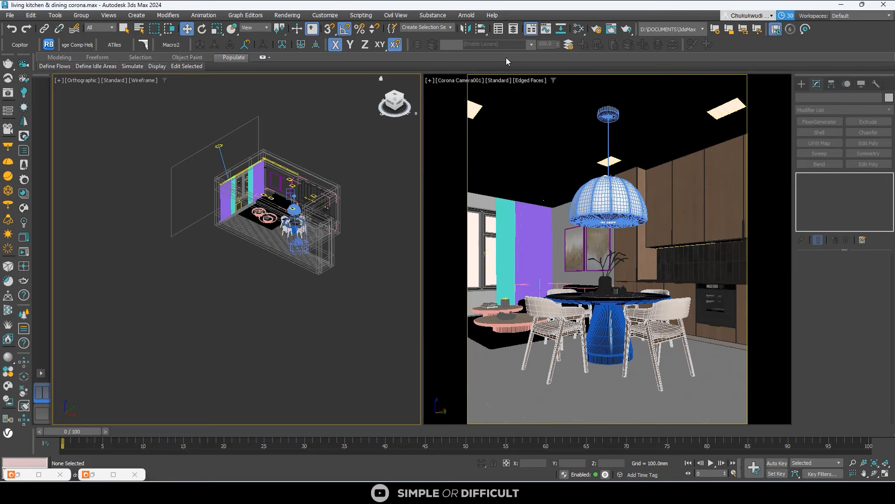
Step: Reopen the Slate Material Editor, bring in skyline-Guangzhou-China.png as a bitmap node, and enlarge its preview
click(579, 29)
scroll(489, 134, up, 5)
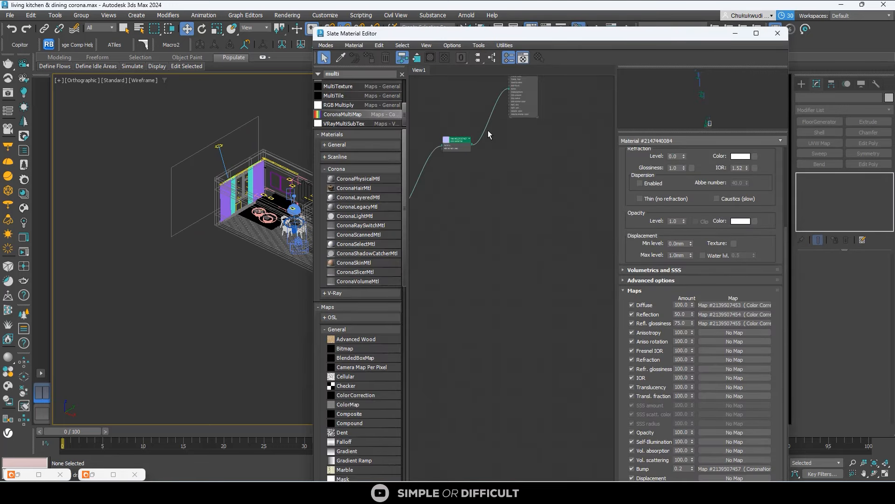
click(309, 491)
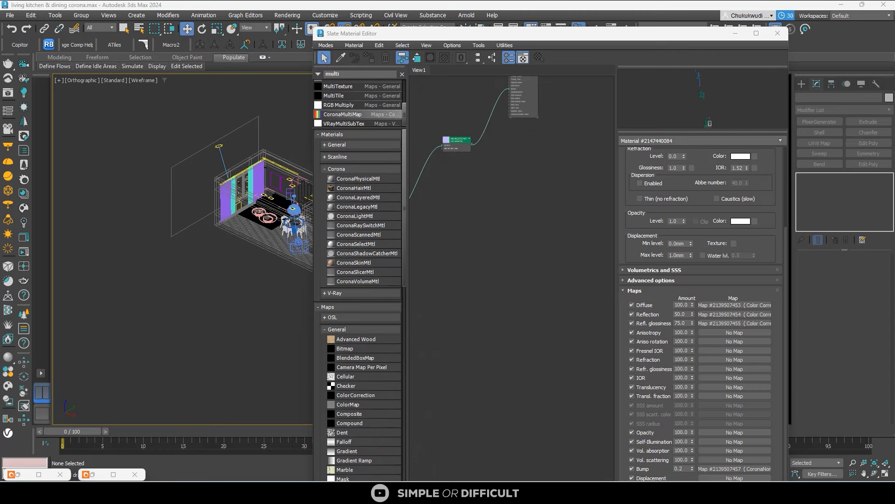
drag(358, 32, 479, 190)
scroll(483, 198, up, 5)
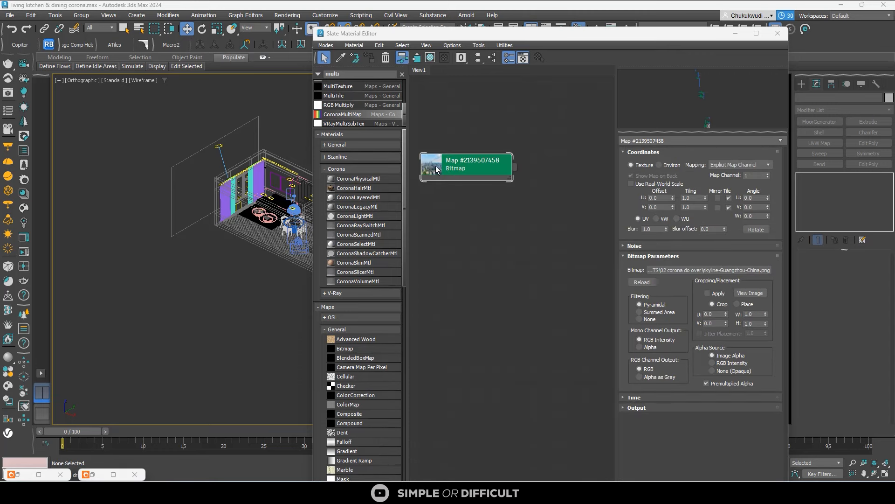
double_click(437, 169)
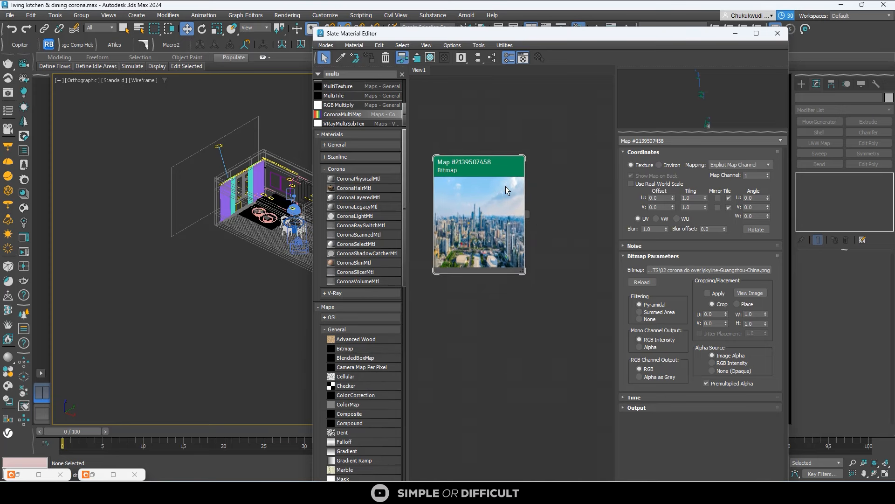
Step: Add a CoronaLightMtl beside the skyline bitmap and connect the bitmap to its Color input
click(402, 75)
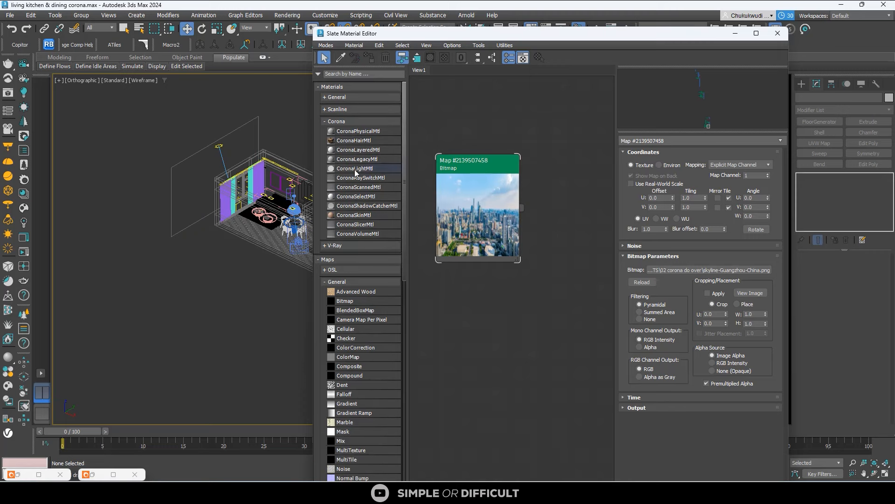
drag(356, 170, 566, 185)
middle_drag(564, 182, 537, 179)
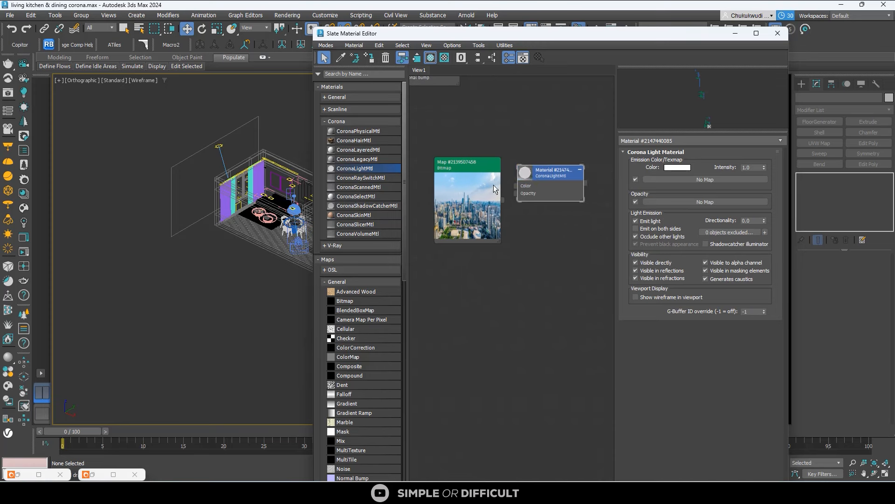
drag(481, 173, 522, 186)
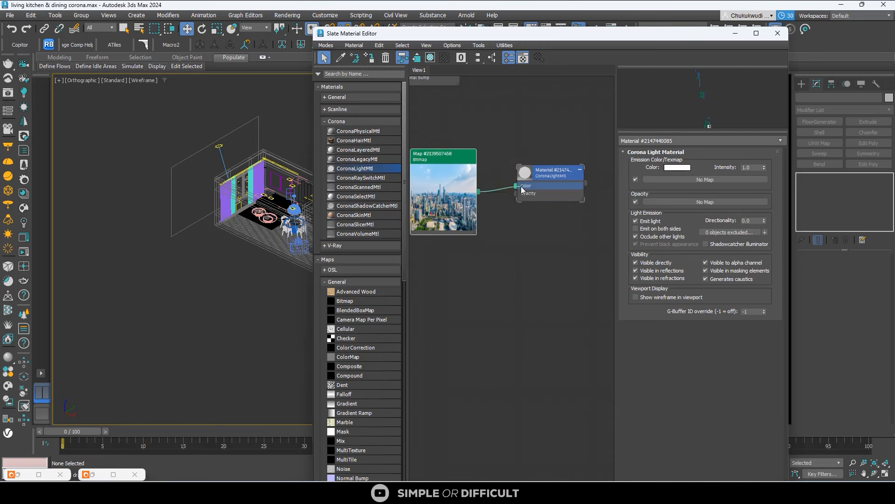
scroll(551, 180, up, 2)
Step: Set the skyline CoronaLightMtl's intensity to 10
click(546, 175)
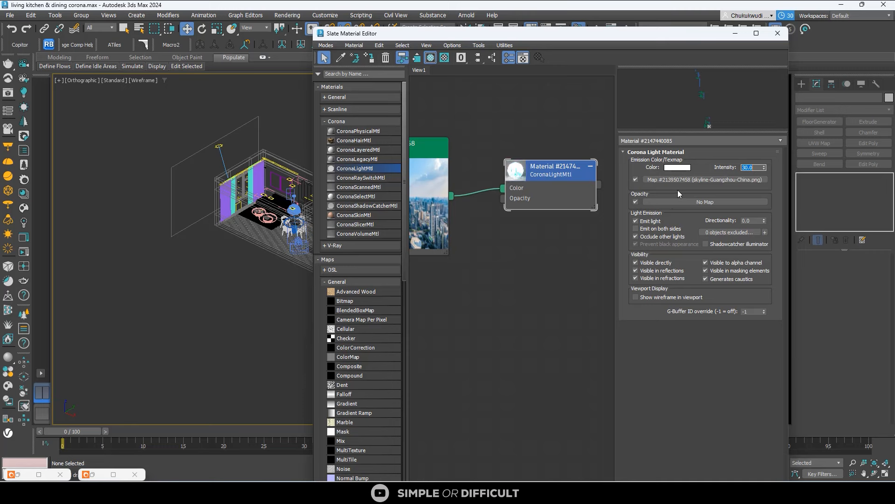
text(10)
key(Return)
scroll(203, 174, up, 3)
Step: Assign the skyline CoronaLightMtl to the backdrop plane outside the window and open the skyline bitmap's parameters
click(186, 157)
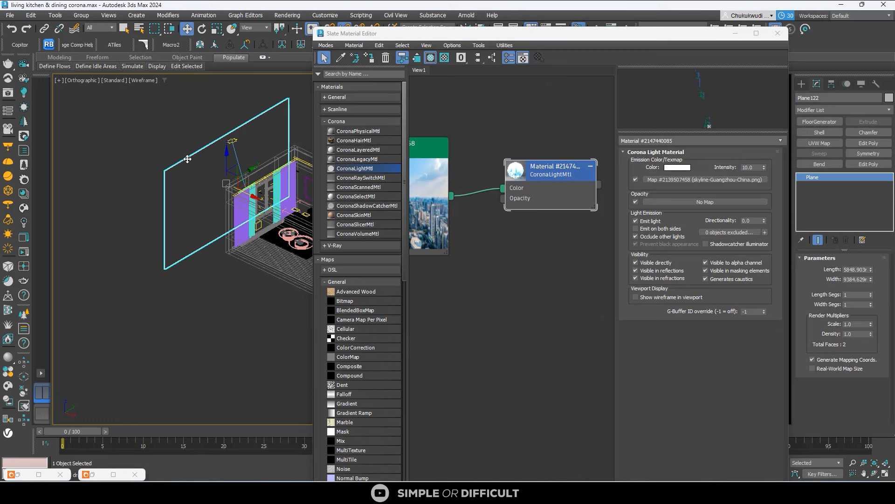
click(549, 168)
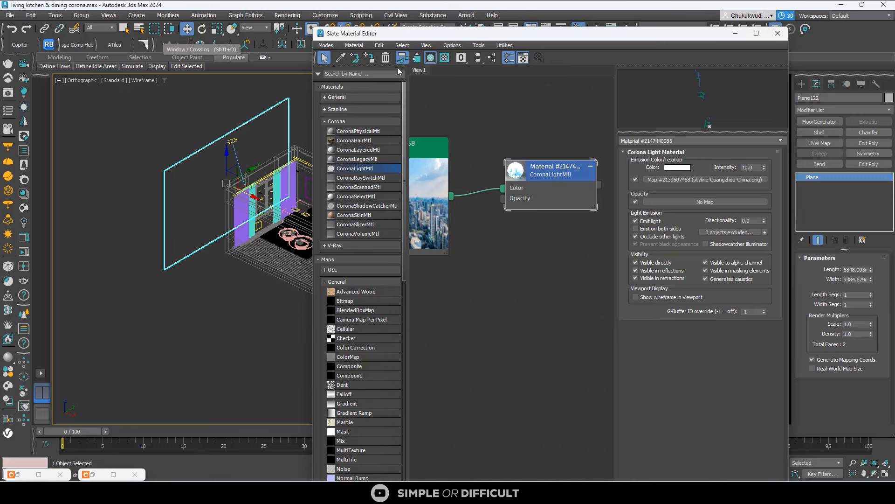
double_click(440, 171)
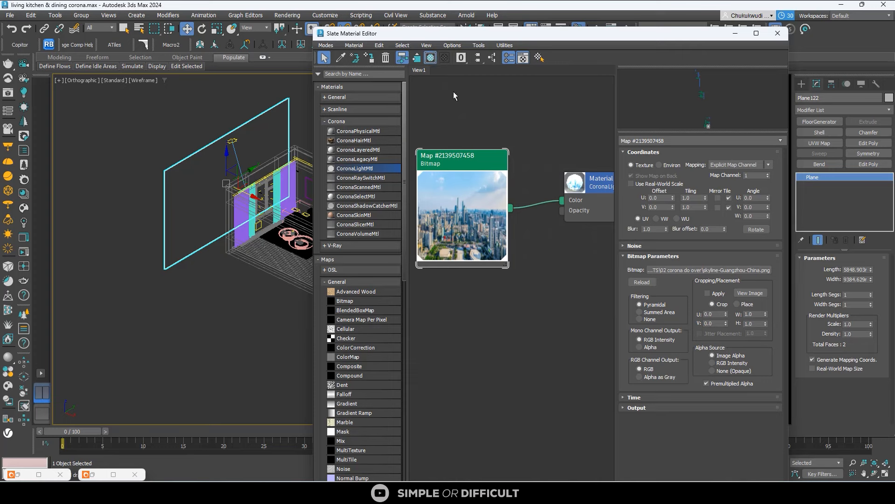
Step: Switch the orthographic viewport to Default Shading to show the skyline texture on the backdrop plane, and put the material editor away
click(165, 81)
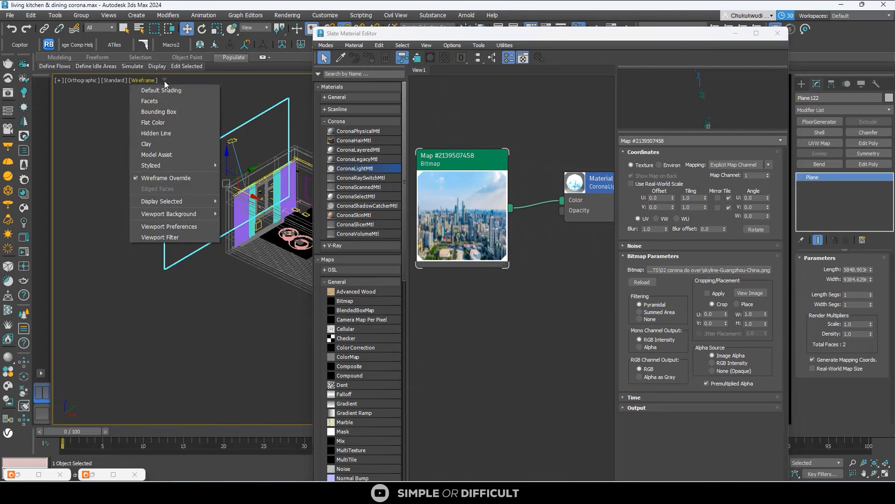
click(167, 90)
scroll(189, 166, up, 3)
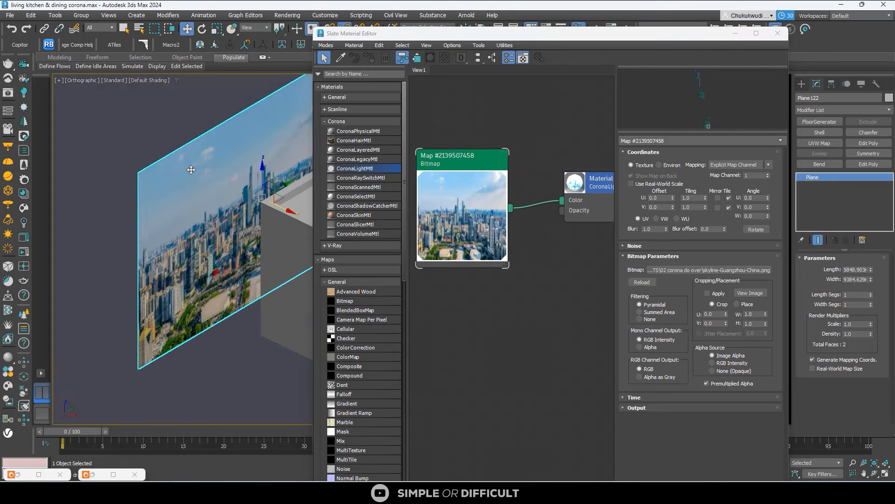
alt+middle_drag(190, 169, 113, 153)
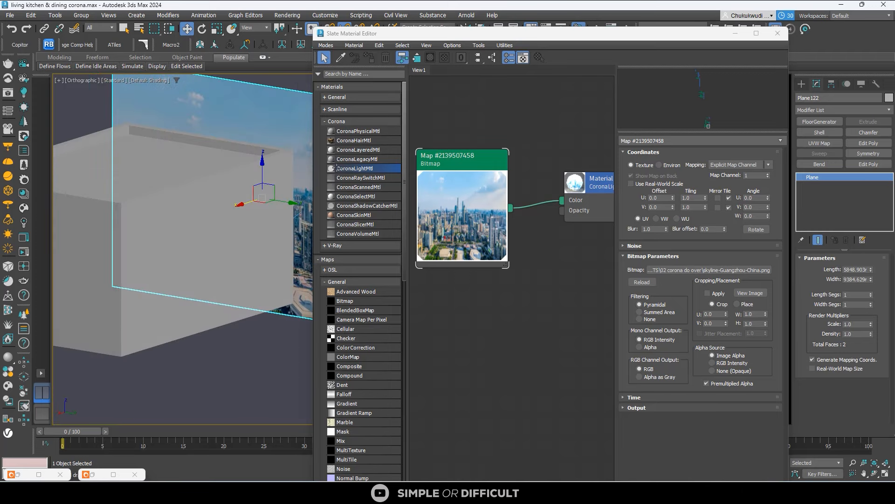
click(737, 34)
alt+middle_drag(278, 115, 318, 99)
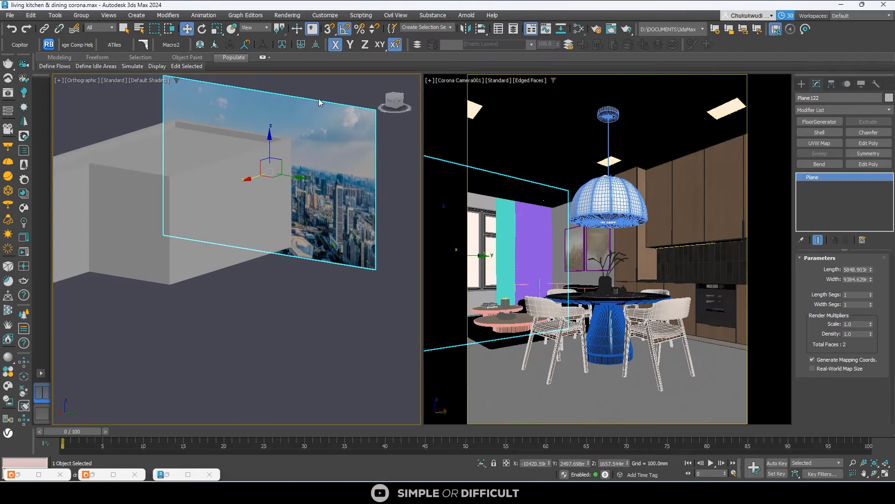
Step: Deselect the backdrop plane, start an interactive Corona render of the camera view, and inspect the skyline through the window
click(307, 93)
click(24, 237)
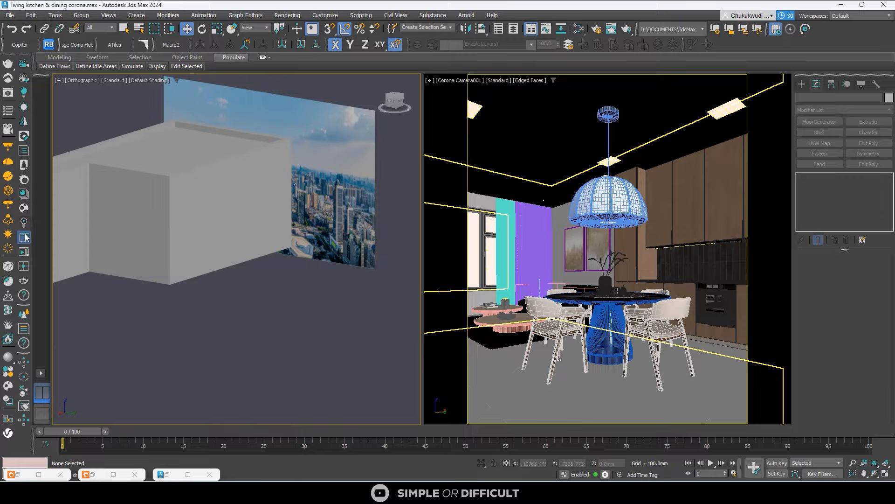
click(779, 30)
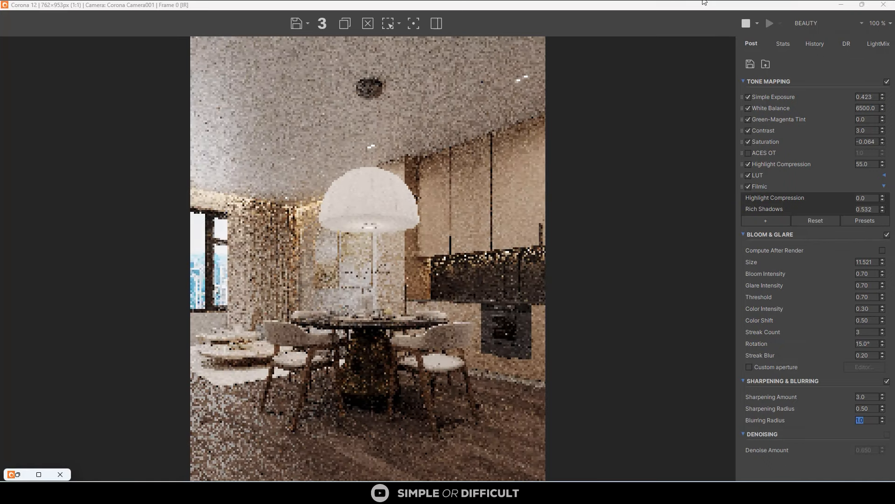
scroll(191, 279, up, 2)
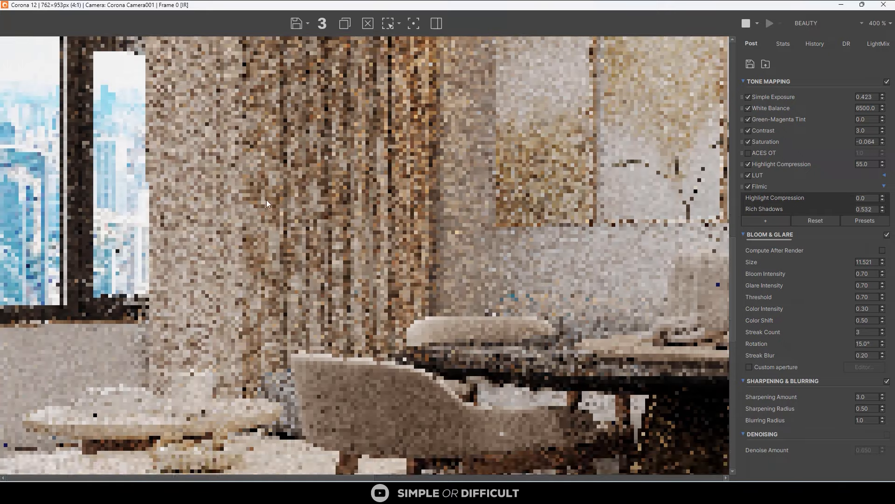
scroll(128, 197, down, 1)
scroll(100, 186, up, 1)
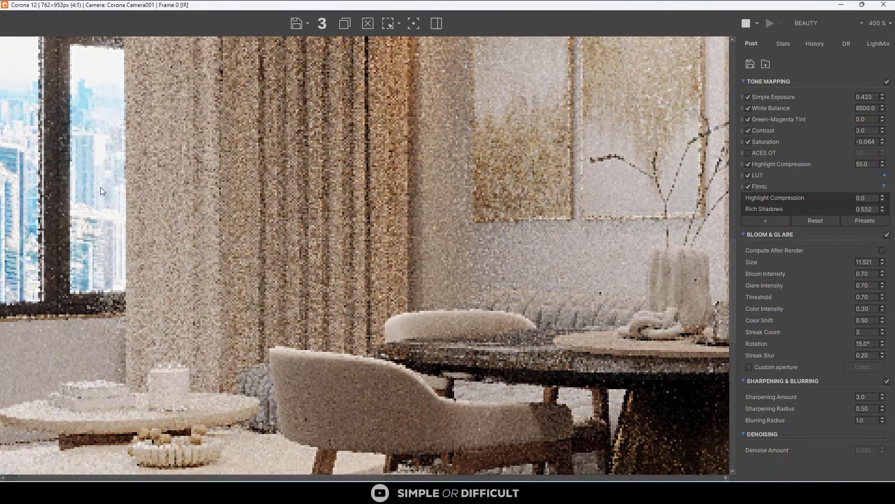
scroll(101, 186, down, 2)
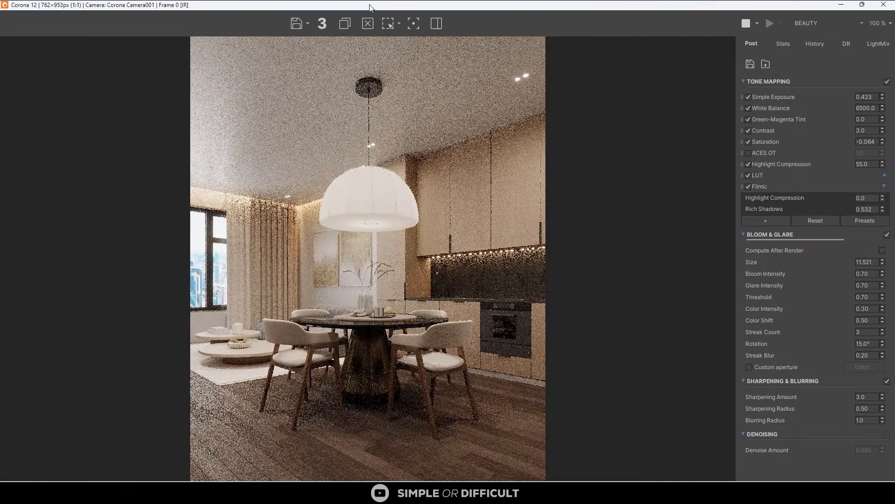
Step: Shrink the render window beside the viewport and add a UVW Map modifier with Box mapping to the skyline backdrop plane, without real-world map size
drag(369, 7, 607, 89)
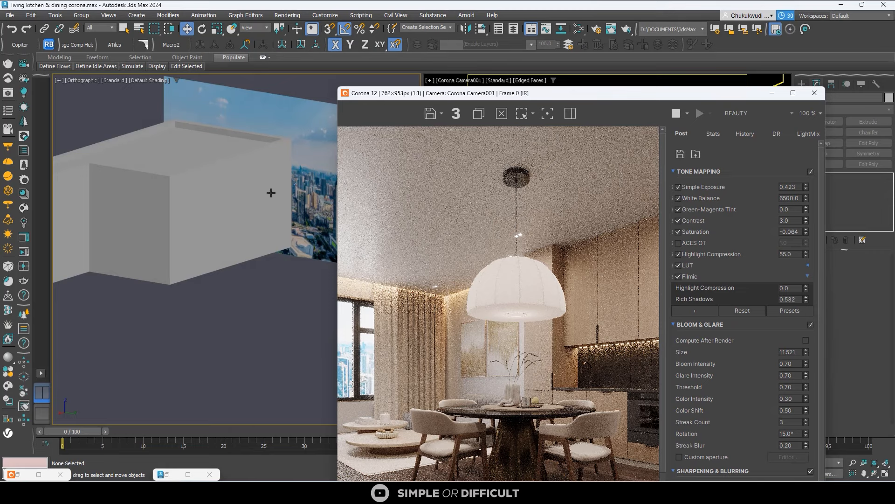
alt+middle_drag(271, 193, 169, 189)
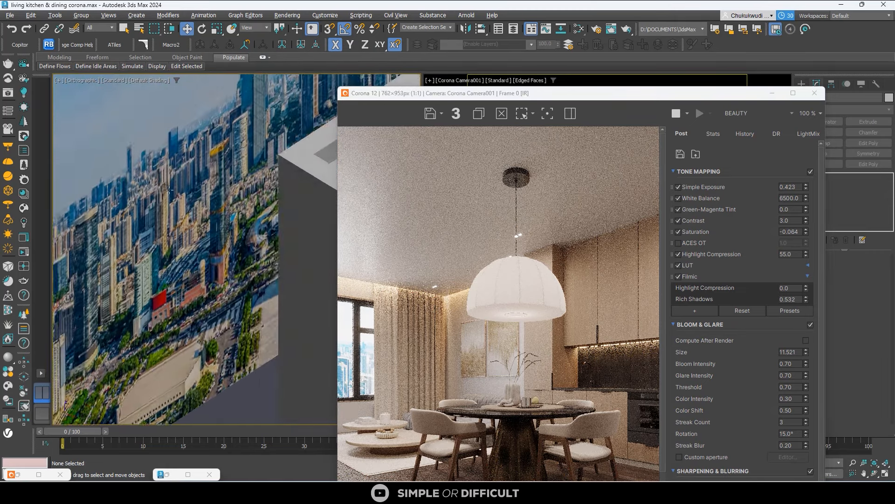
scroll(169, 190, down, 1)
scroll(193, 192, down, 2)
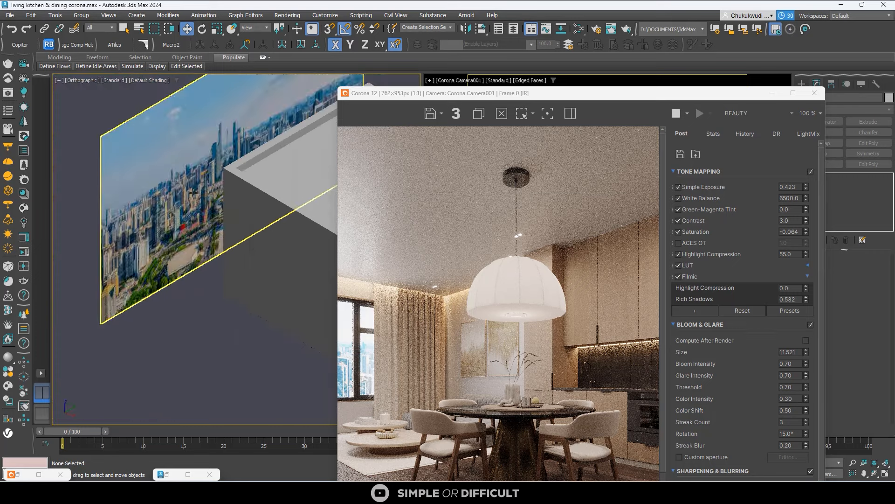
scroll(193, 192, down, 1)
click(193, 192)
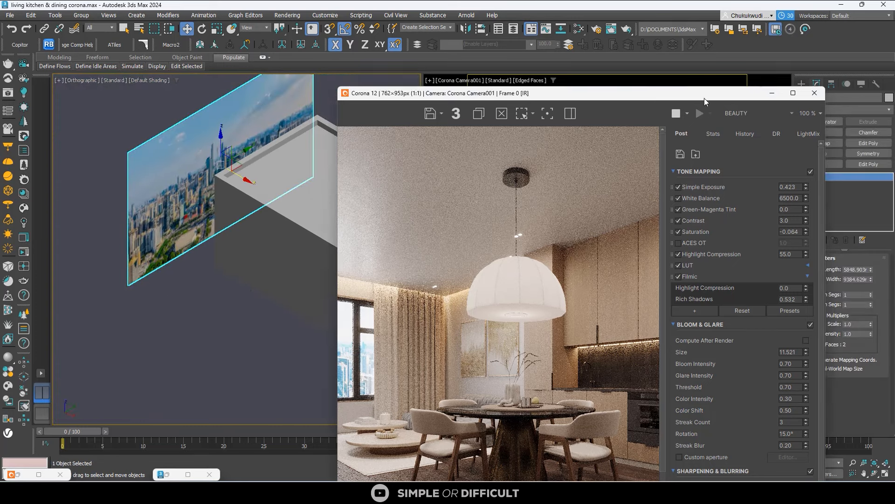
drag(705, 102, 638, 100)
click(820, 144)
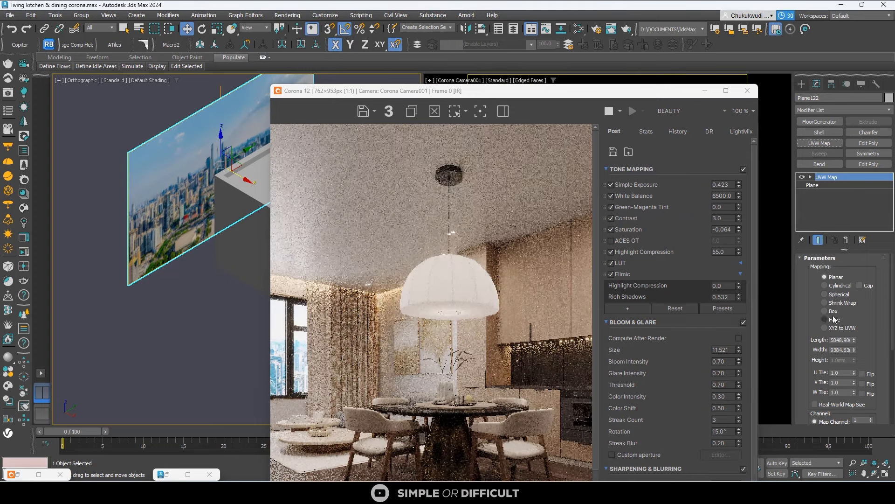
click(834, 312)
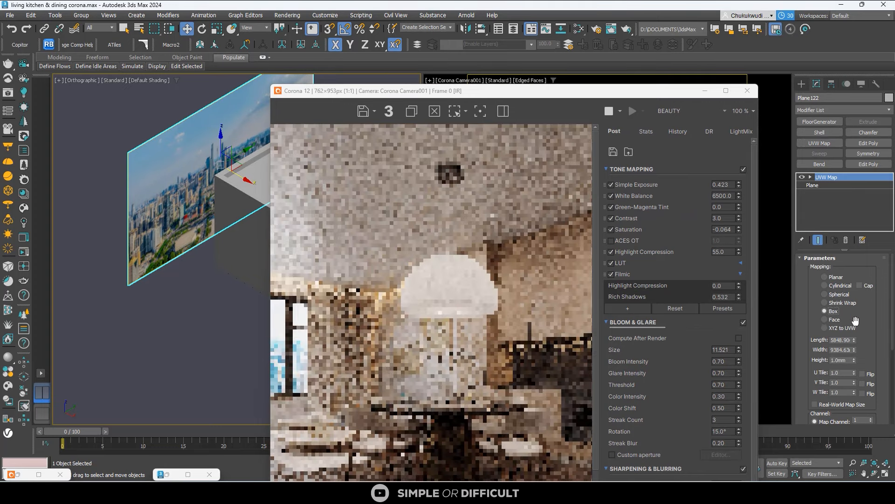
click(834, 403)
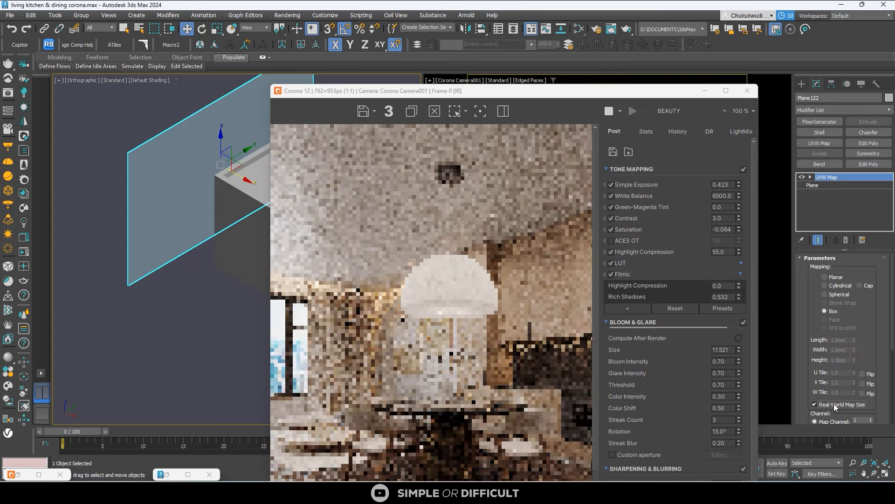
click(834, 403)
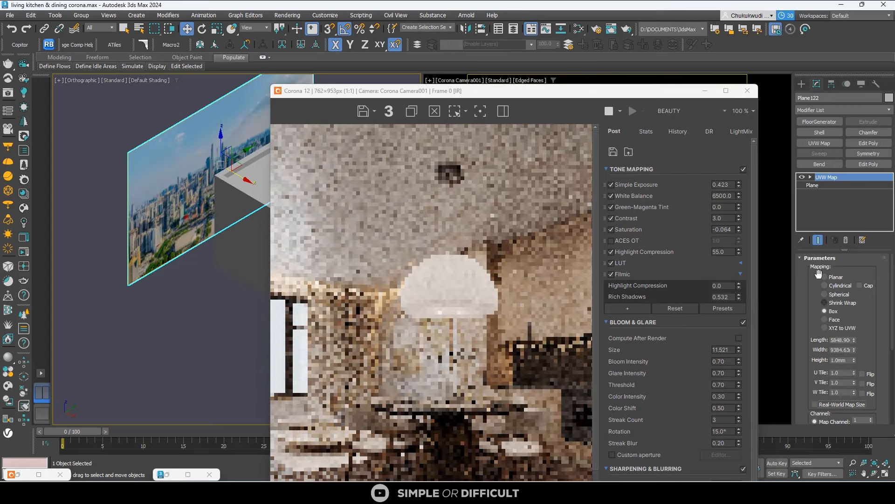
Step: Slide the UVW Map gizmo along its Y axis to shift the skyline image across the backdrop plane
click(811, 177)
click(822, 186)
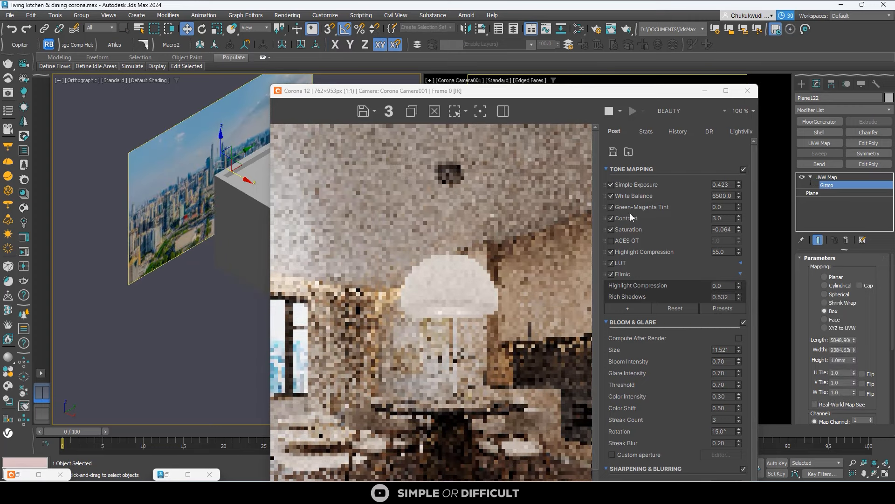
scroll(179, 183, down, 2)
scroll(230, 161, up, 3)
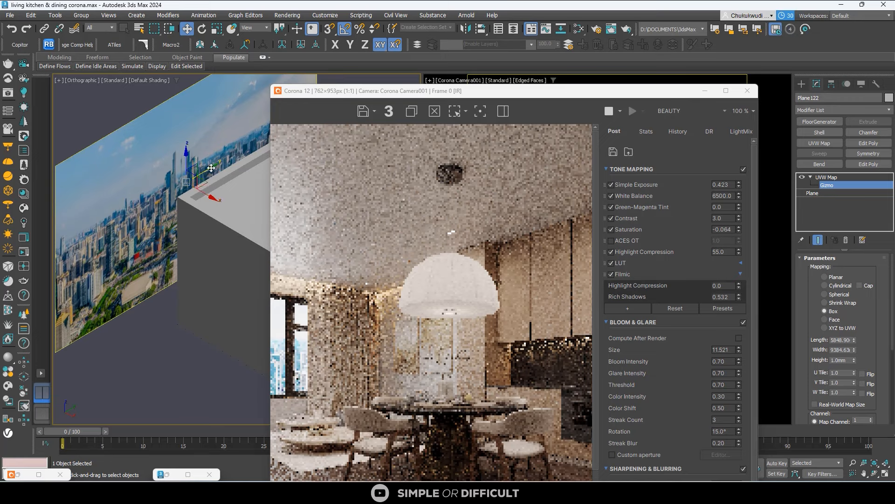
drag(211, 166, 113, 253)
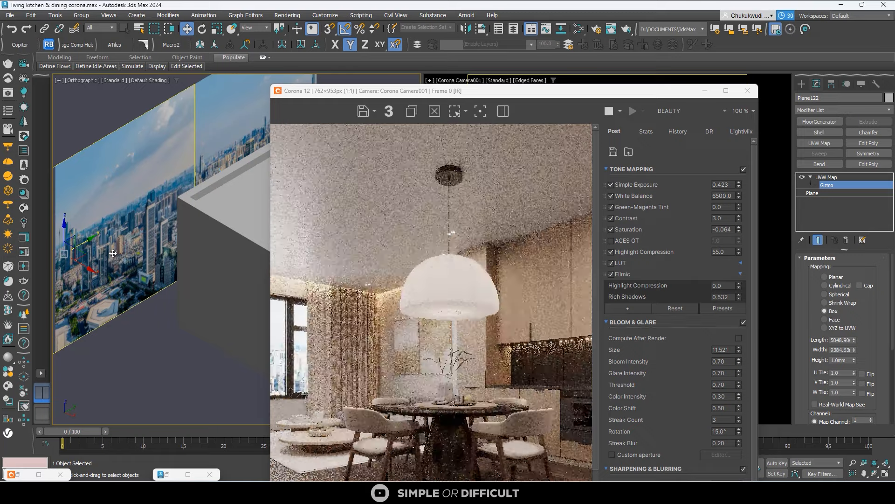
drag(112, 253, 180, 216)
scroll(96, 258, down, 5)
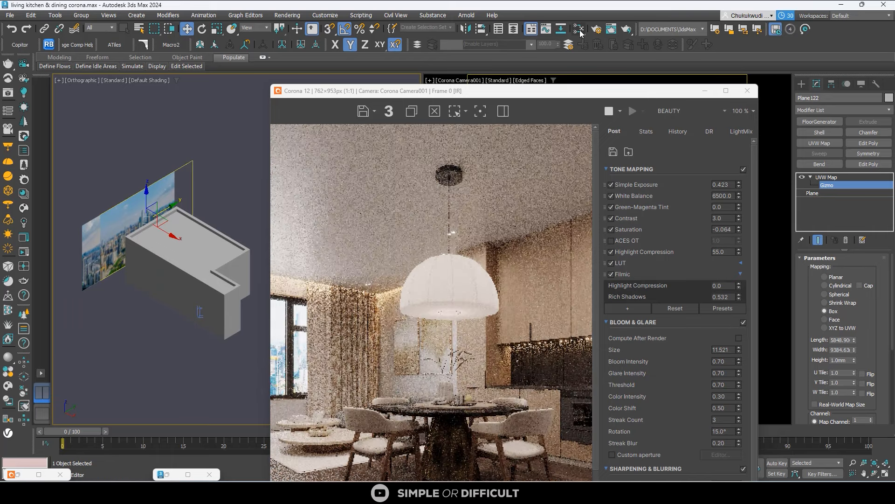
Step: Reopen the skyline CoronaLightMtl in the Slate Material Editor and set its intensity to 30
click(578, 30)
double_click(601, 192)
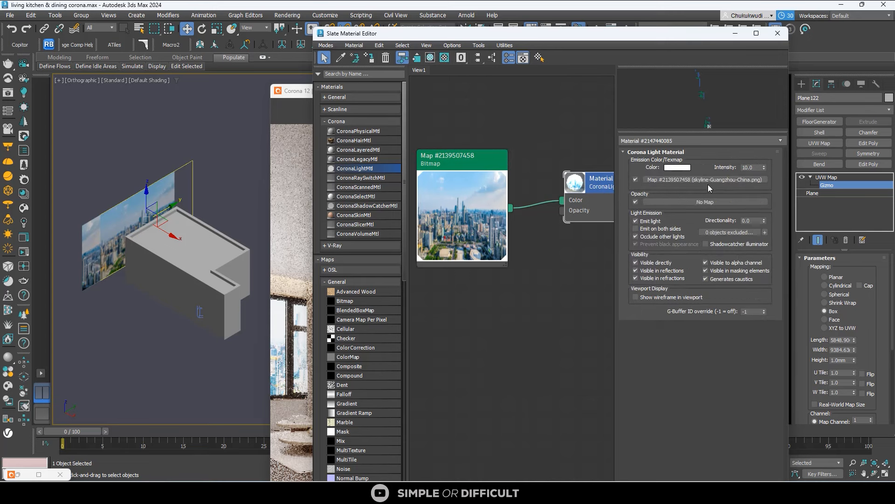
double_click(748, 167)
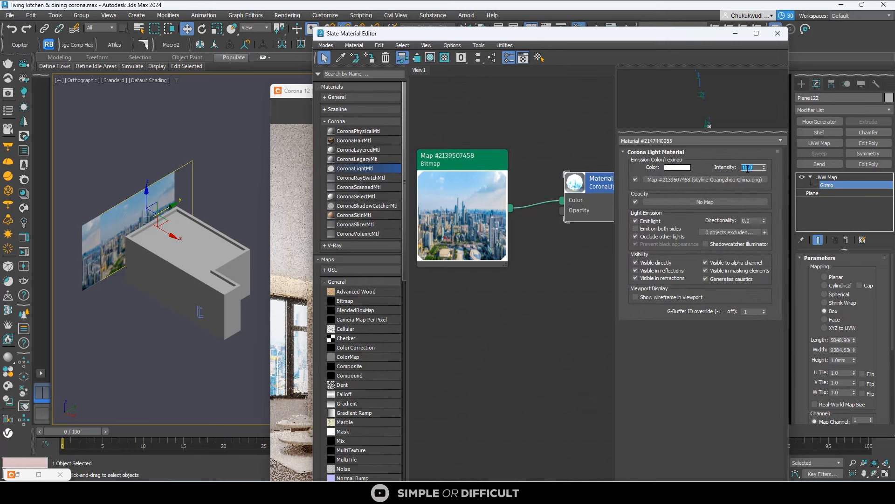
text(230)
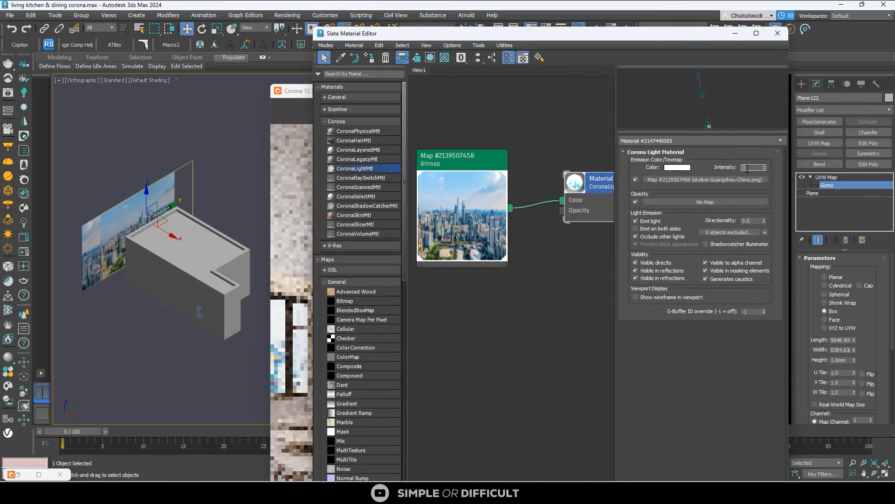
key(Return)
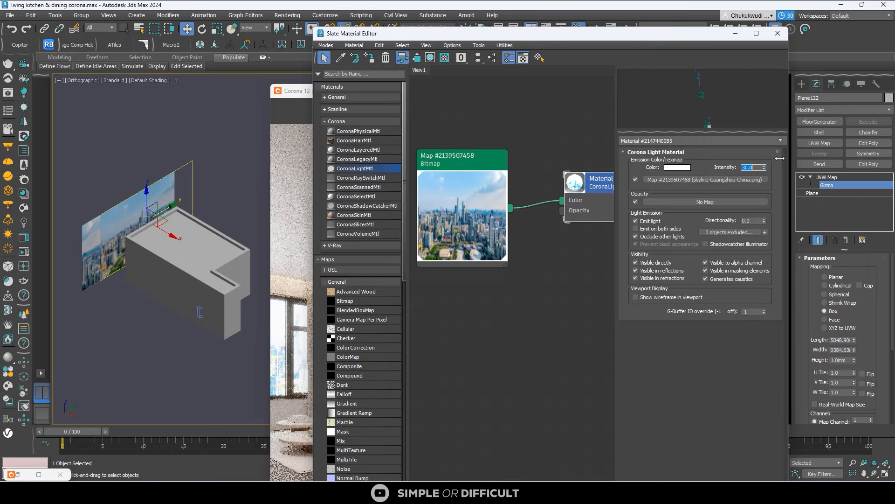
Step: Examine the interactive render full-screen, checking the brightness of the window backdrop and the detail of the wood floor
click(280, 279)
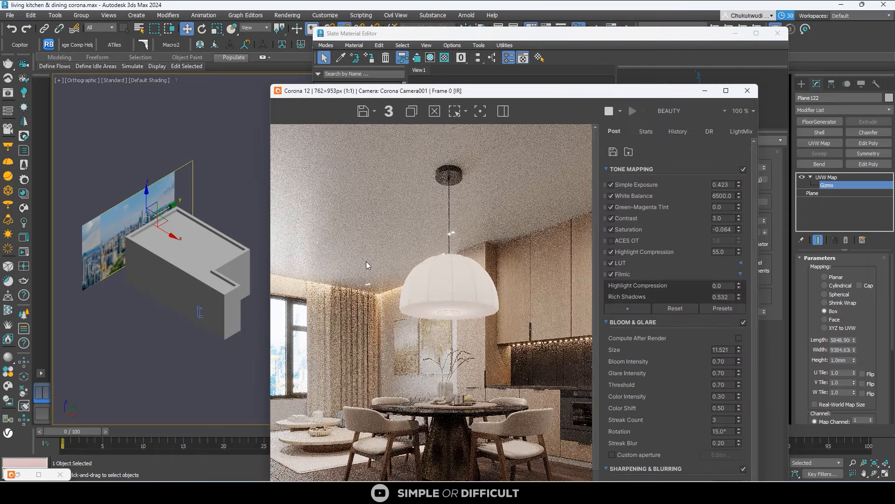
scroll(368, 326, down, 2)
scroll(372, 392, up, 2)
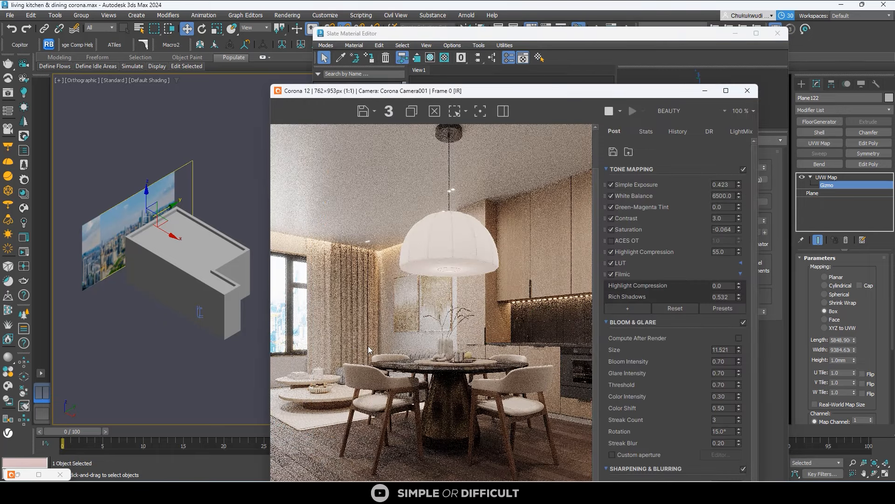
scroll(504, 261, down, 1)
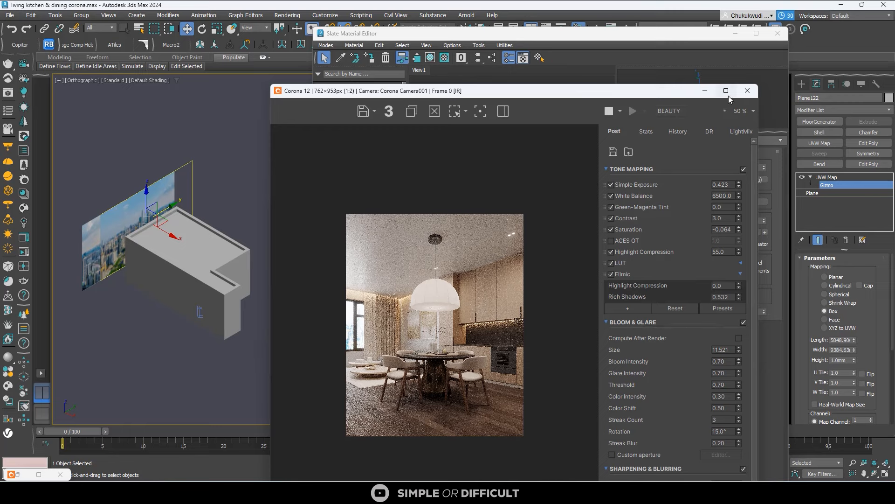
click(728, 96)
scroll(566, 248, up, 1)
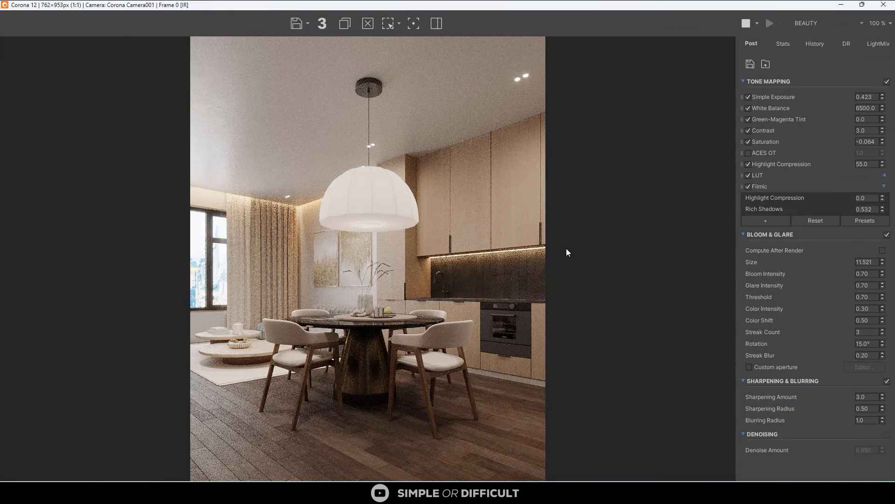
scroll(286, 432, up, 2)
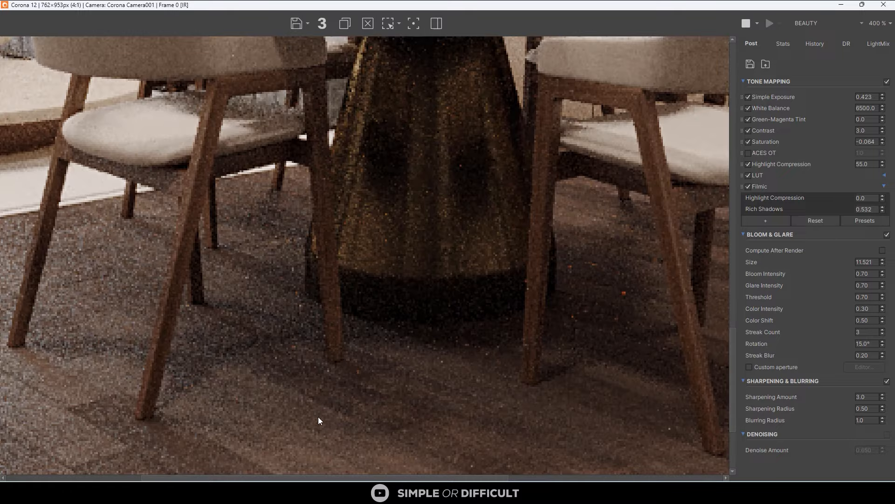
scroll(376, 362, down, 1)
scroll(377, 362, down, 1)
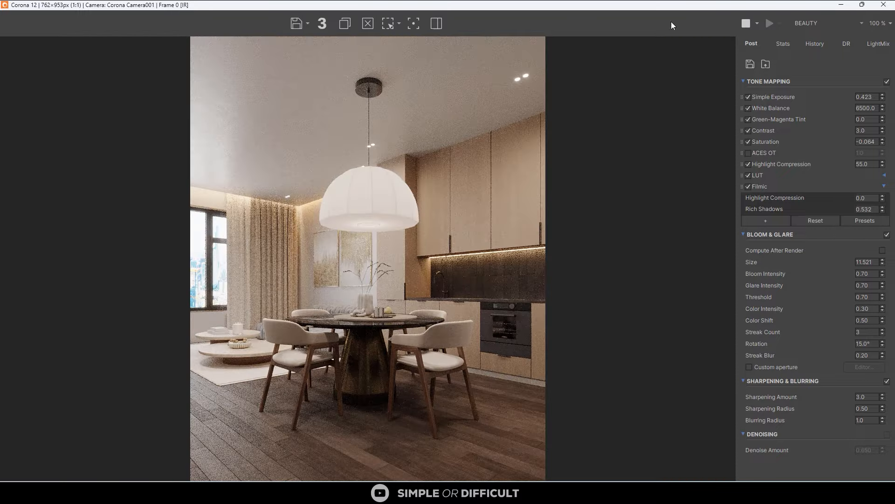
Step: Stop the interactive render, put the frame buffer away, and set the output width to 3000 in Render Setup
click(745, 24)
click(842, 5)
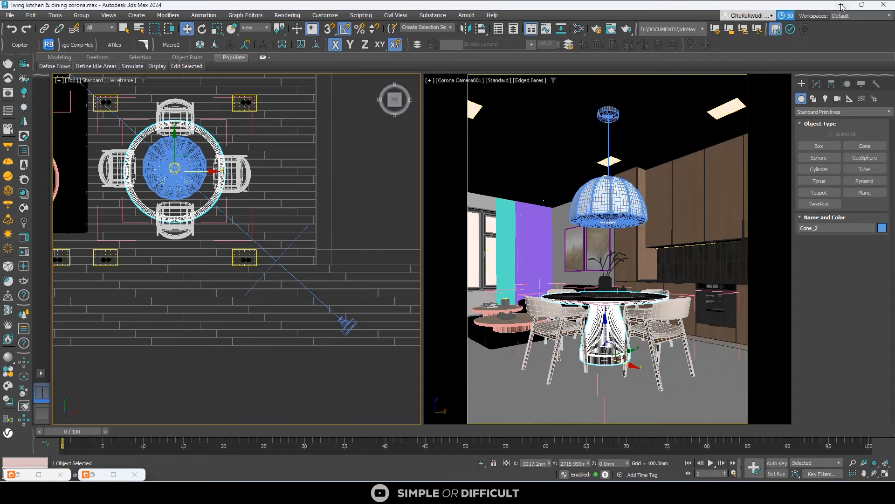
key(F10)
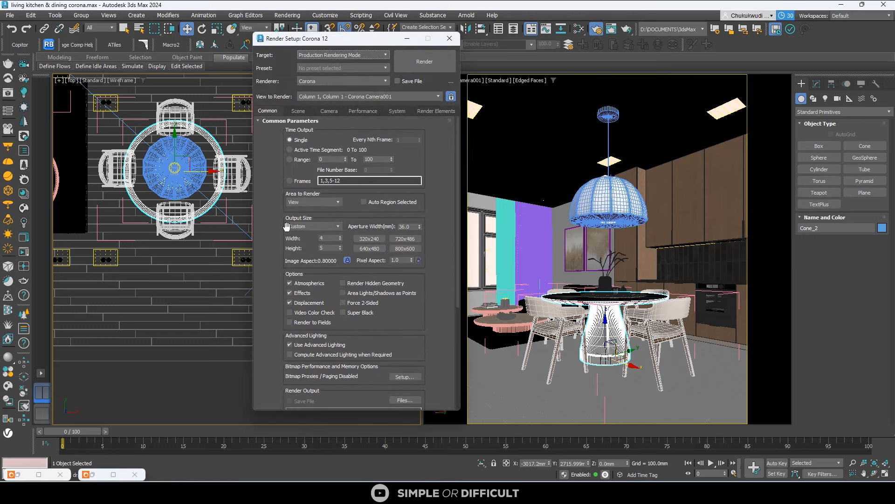
click(326, 237)
text(3000)
Step: Set the scene's denoising mode to Corona High Quality in Render Setup and close the dialog
click(294, 112)
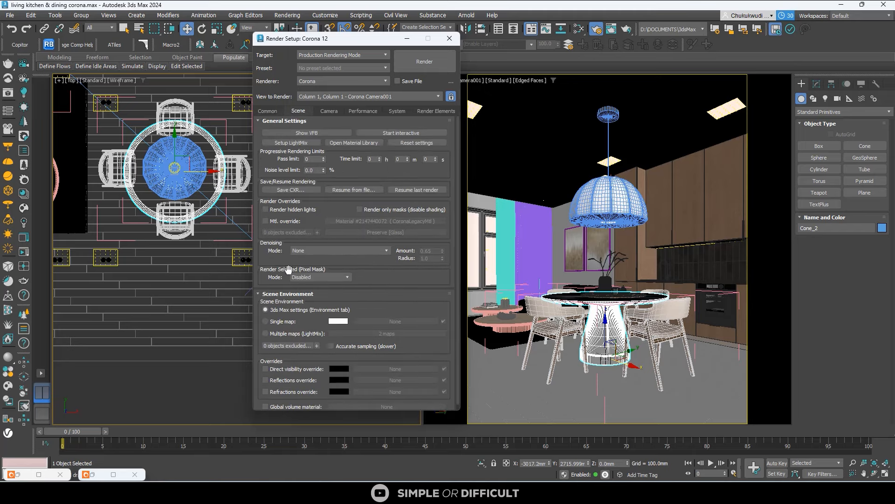
click(315, 251)
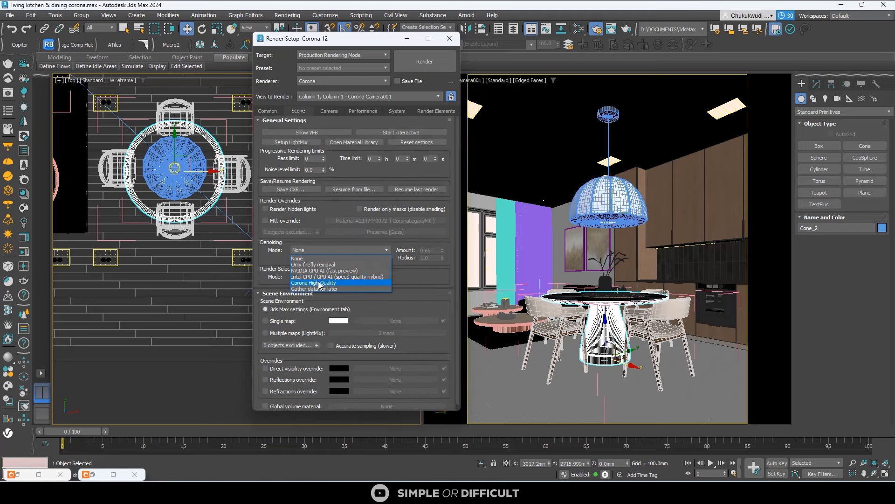
click(318, 283)
click(399, 113)
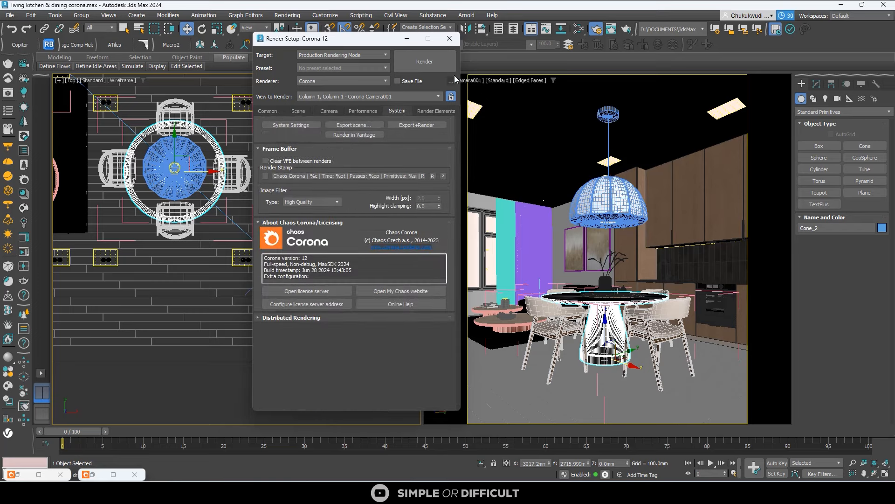
click(449, 38)
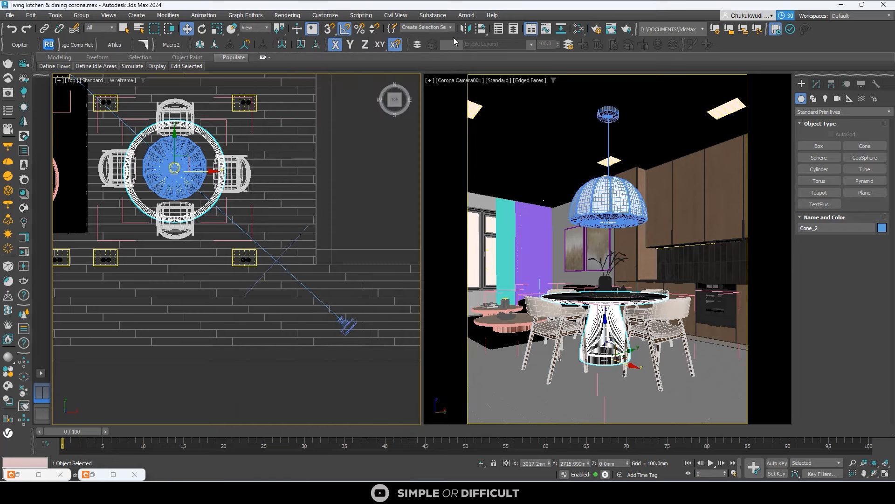
Step: Deselect everything, reopen the Corona frame buffer, and set the tone mapping Green-Magenta Tint to -0.012
click(368, 186)
scroll(348, 200, down, 6)
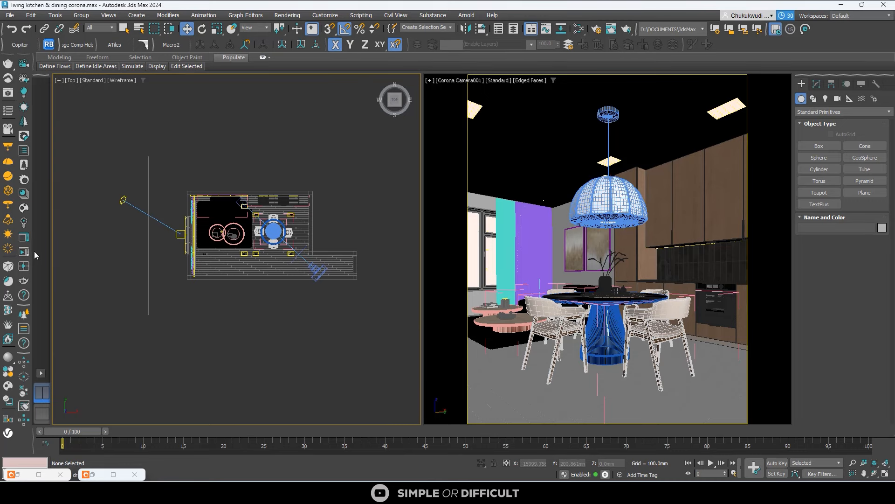
click(24, 238)
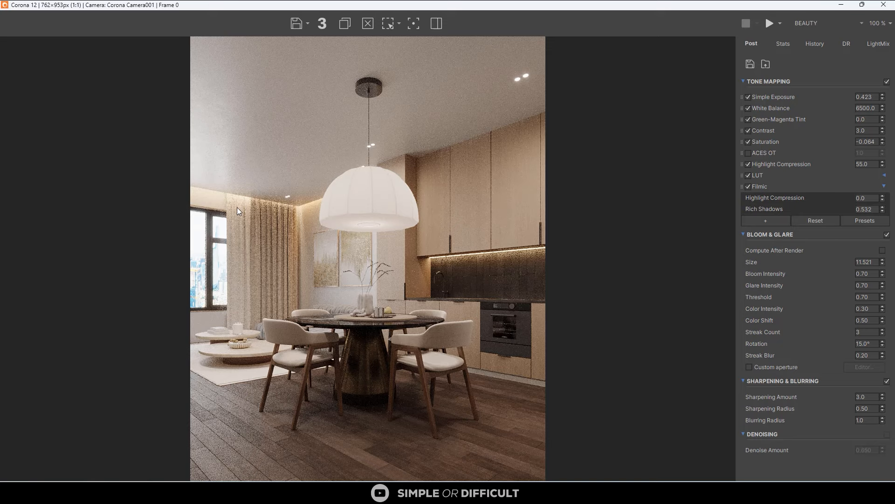
scroll(235, 218, up, 2)
scroll(235, 219, down, 2)
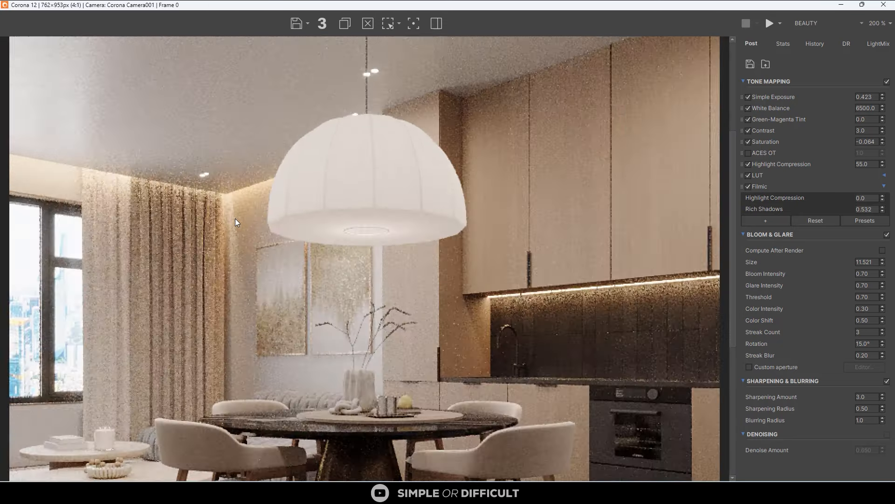
click(882, 122)
click(882, 121)
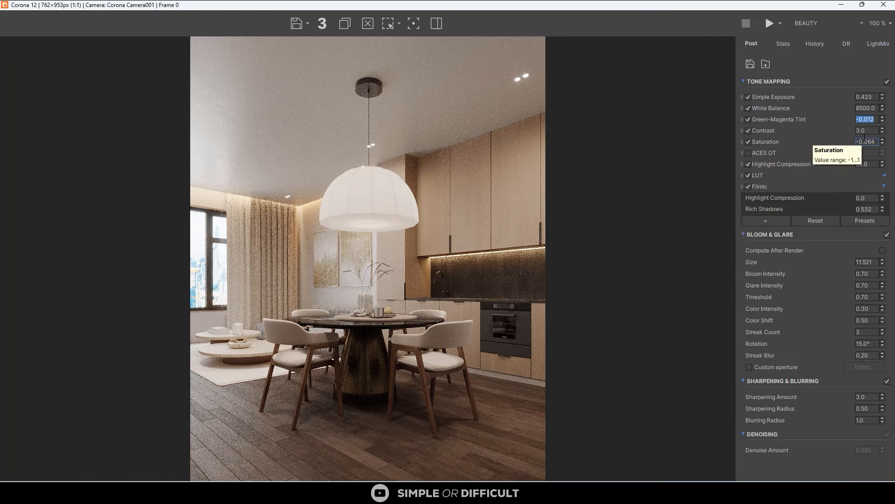
Step: Try tone mapping contrast values of 40 and 4, and return the contrast to 3
drag(856, 130, 862, 131)
text(40)
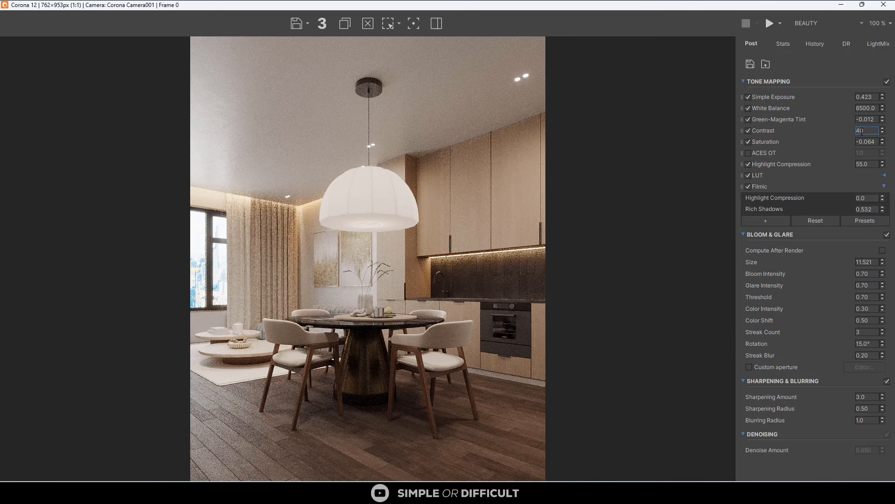
key(Return)
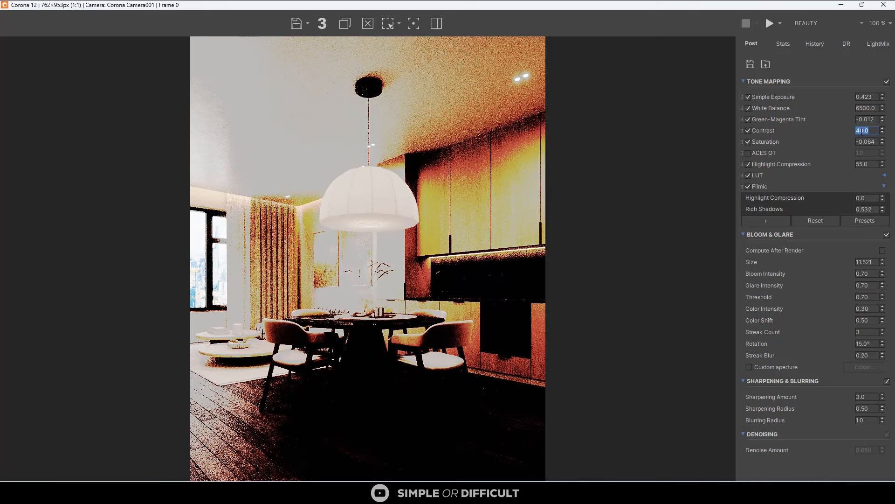
drag(857, 131, 863, 130)
text(4)
key(Return)
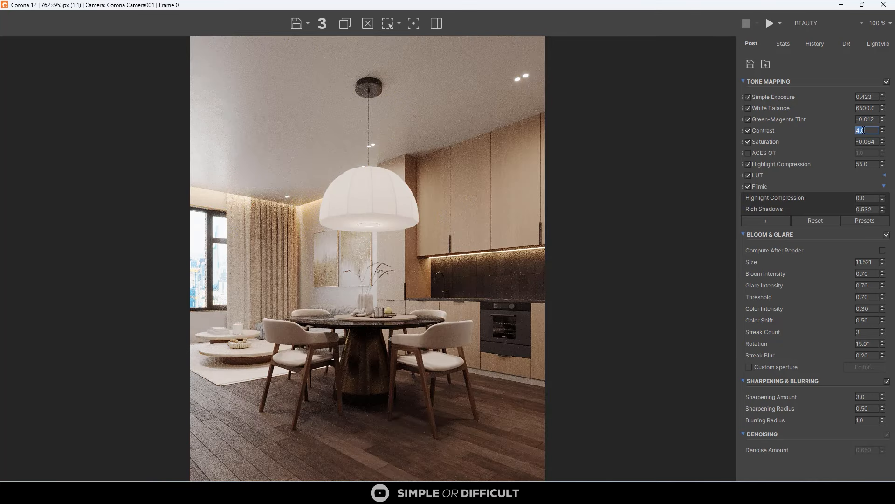
click(870, 143)
text(3)
key(Return)
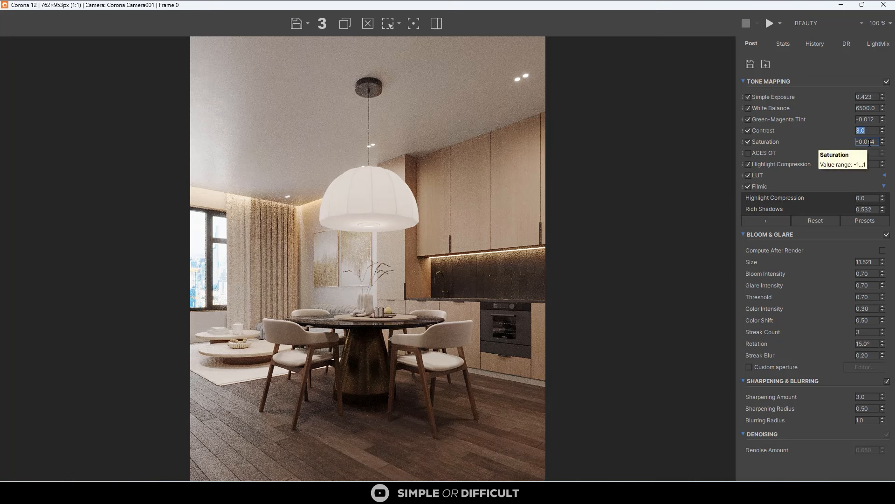
Step: Compare the image with and without Filmic mapping and set its Rich Shadows to 0.176
click(860, 165)
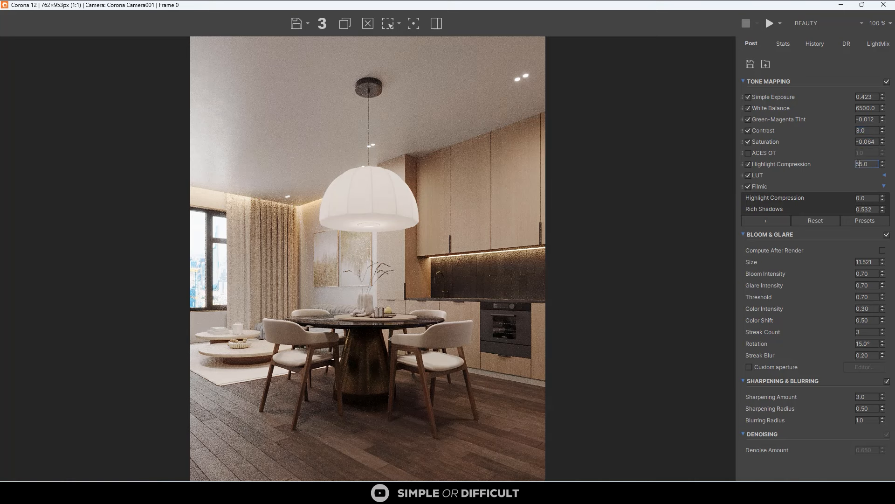
click(749, 186)
click(749, 186)
drag(882, 210, 889, 261)
drag(883, 210, 877, 201)
Step: Add a Vignette operator to the tone mapping stack and set its strength to 1.210
click(774, 222)
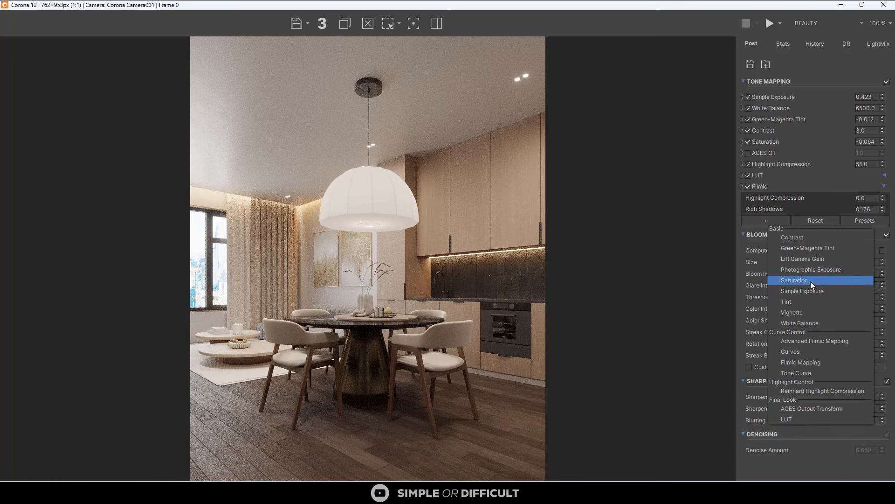
click(804, 313)
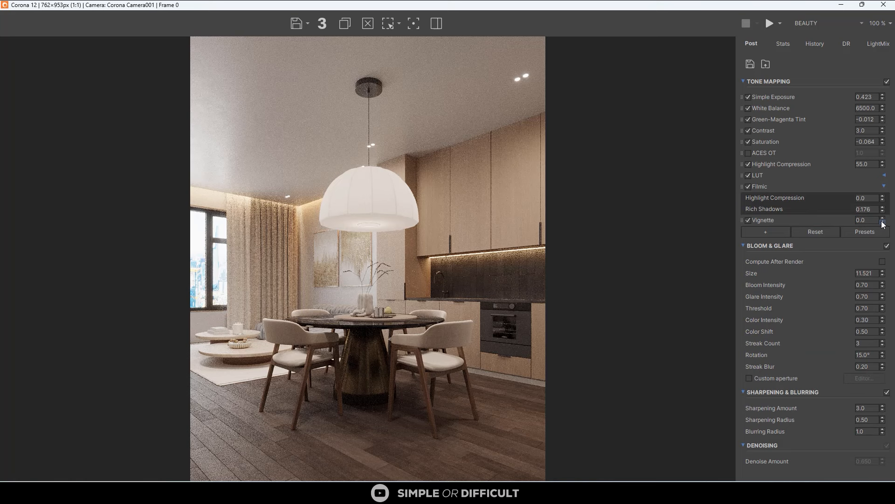
drag(883, 223, 894, 52)
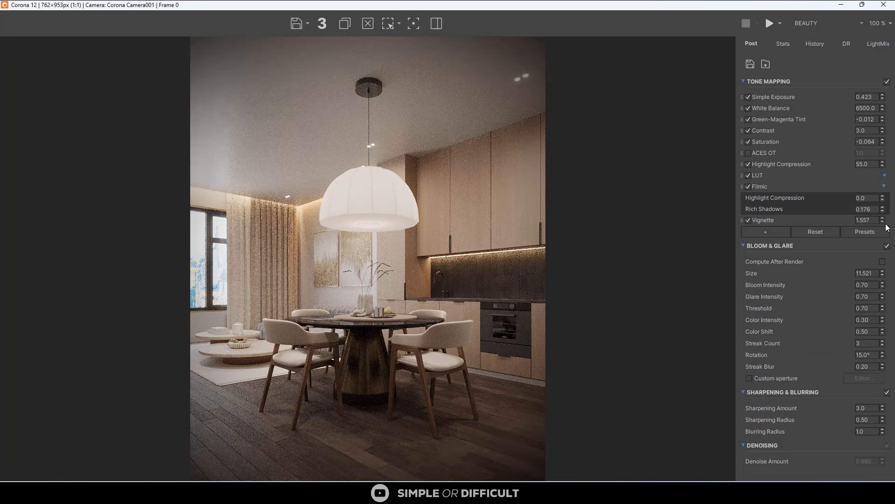
drag(883, 222, 885, 250)
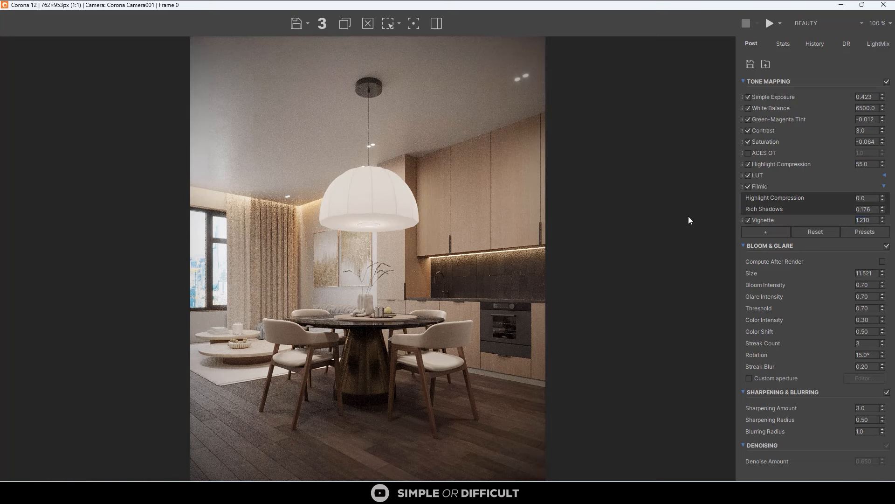
Step: Run the final 3000×3750 px render from Corona Camera001 and stop it after the image has cleaned up, so denoising begins
scroll(653, 272, down, 1)
scroll(653, 274, down, 1)
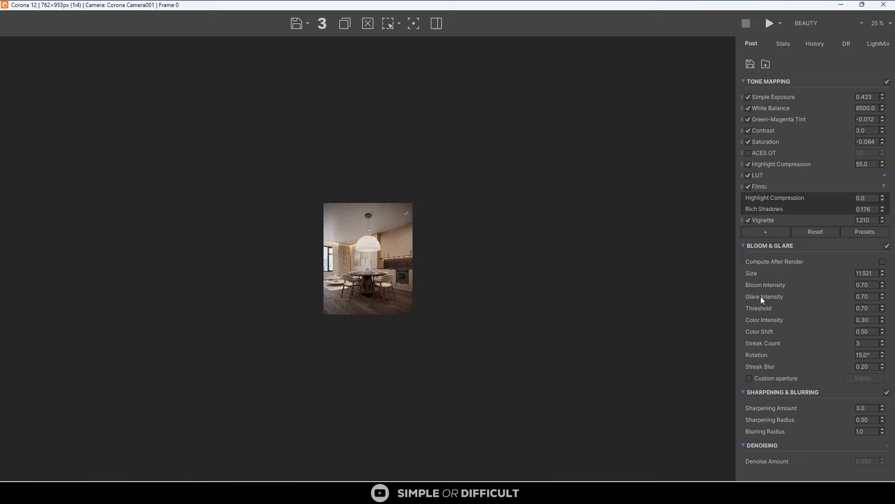
click(770, 23)
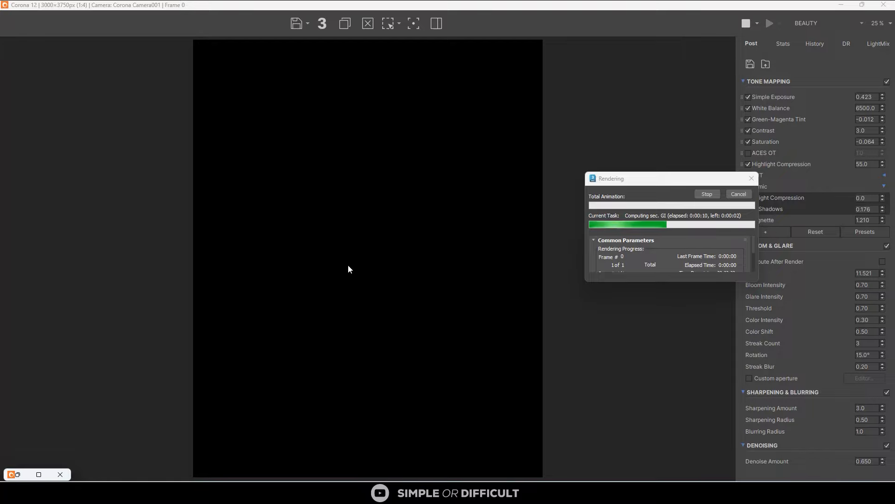
scroll(371, 286, up, 3)
scroll(368, 268, down, 1)
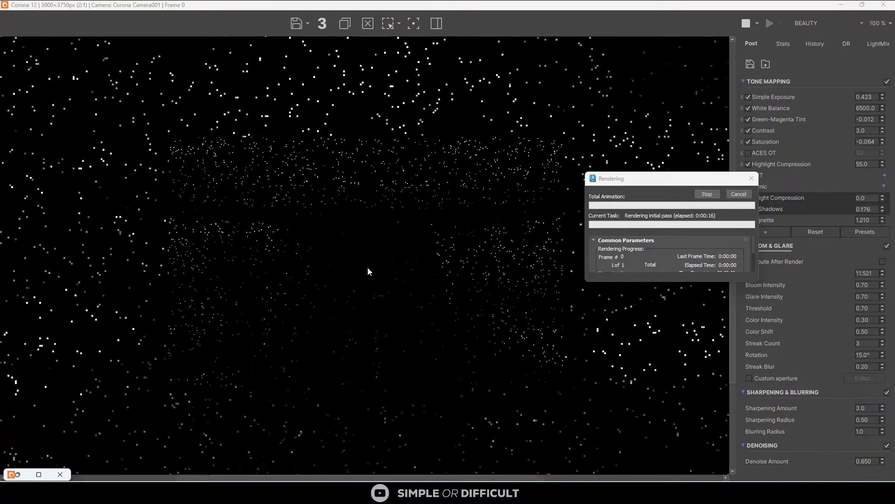
scroll(368, 267, down, 2)
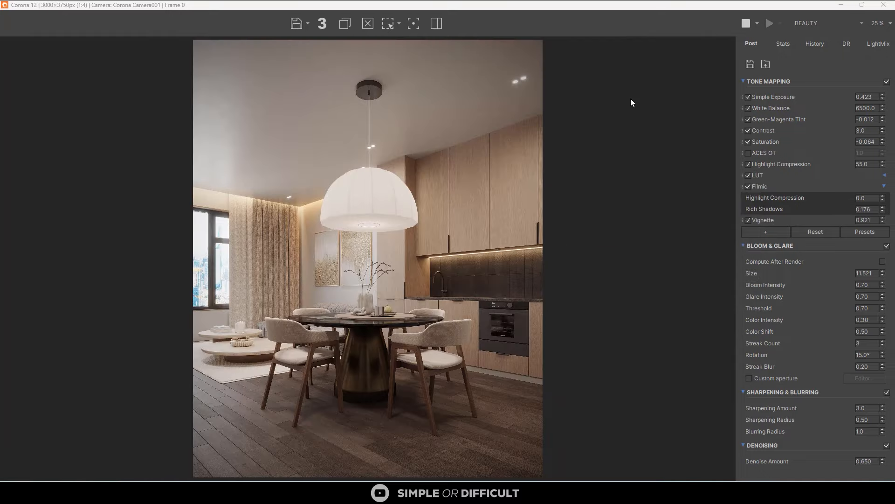
click(745, 23)
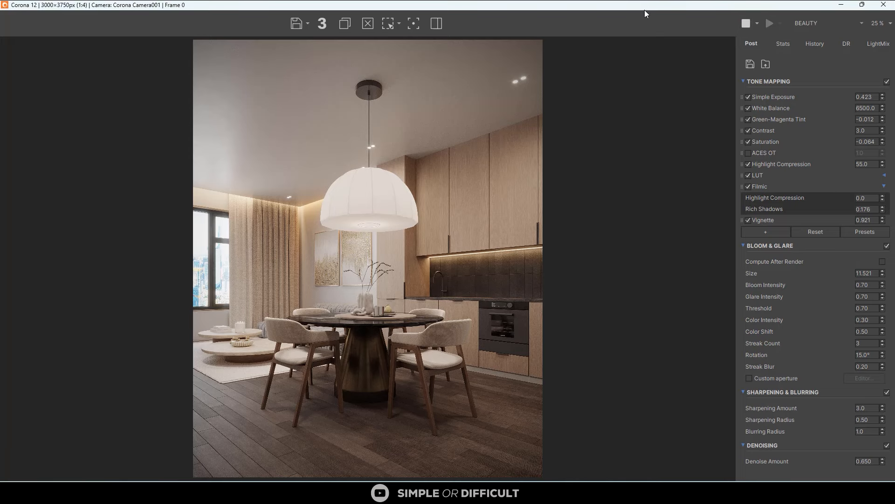
Step: Move the frame buffer aside to check the denoising progress, then maximize it and inspect the finished image up close
drag(654, 16, 279, 47)
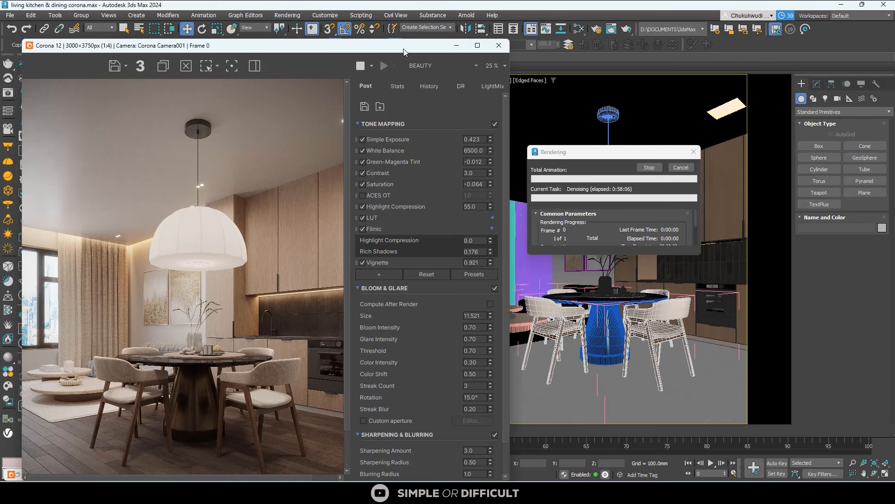
drag(373, 50, 372, 11)
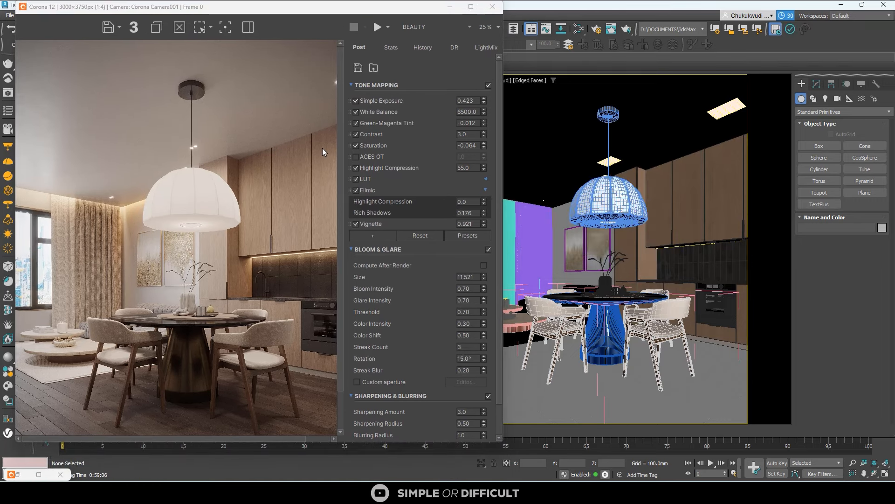
click(471, 7)
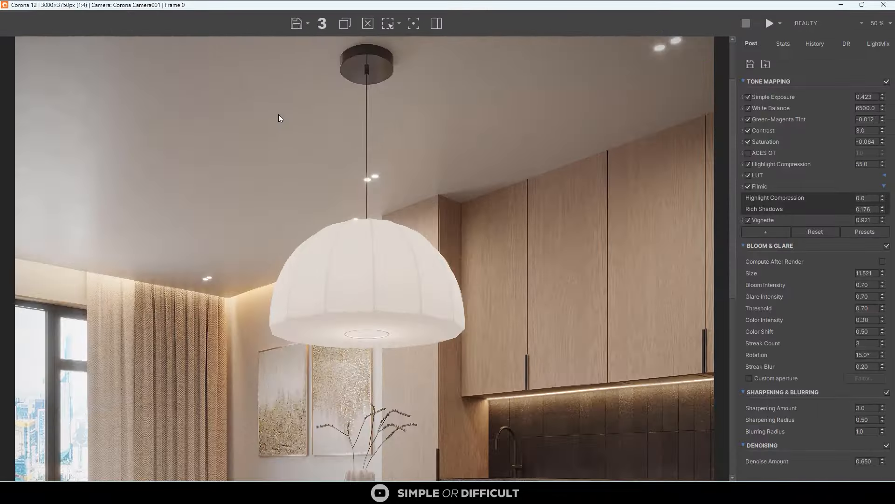
scroll(407, 176, up, 2)
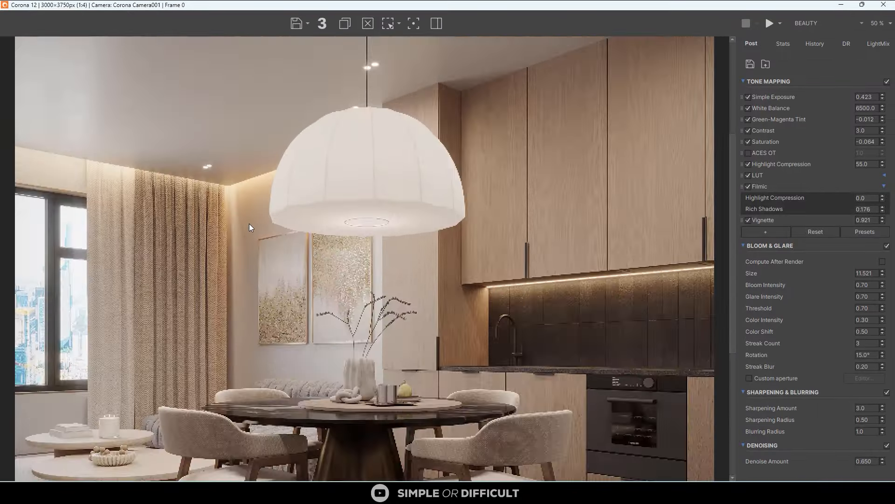
scroll(414, 154, down, 1)
scroll(404, 243, down, 1)
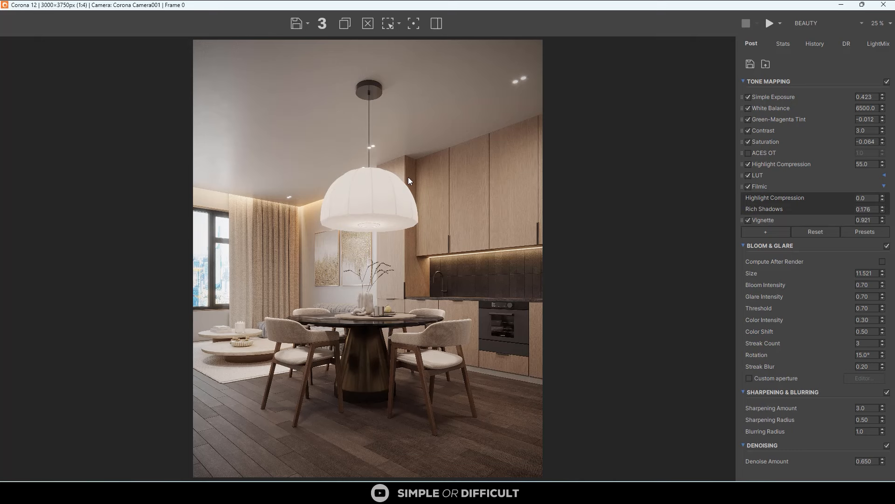
Step: Start saving the rendered image to the Desktop under the name LIVING ROOM, KITCHEN & DINING 2
click(294, 28)
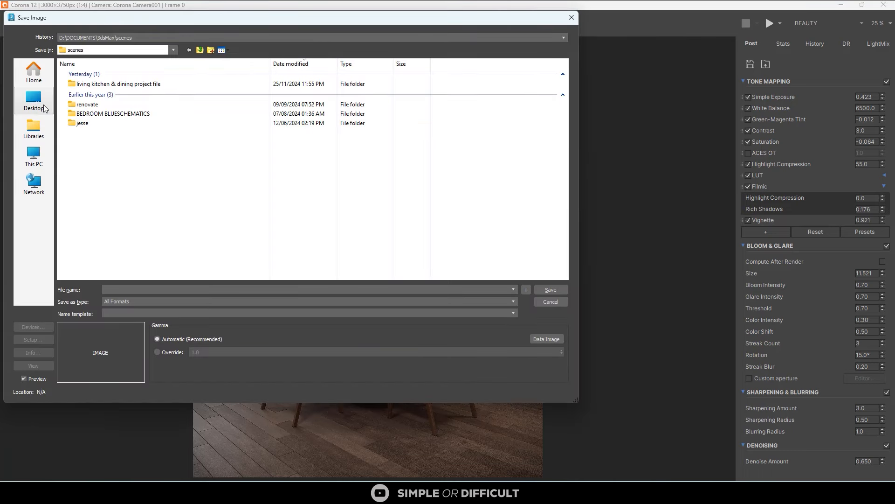
click(44, 108)
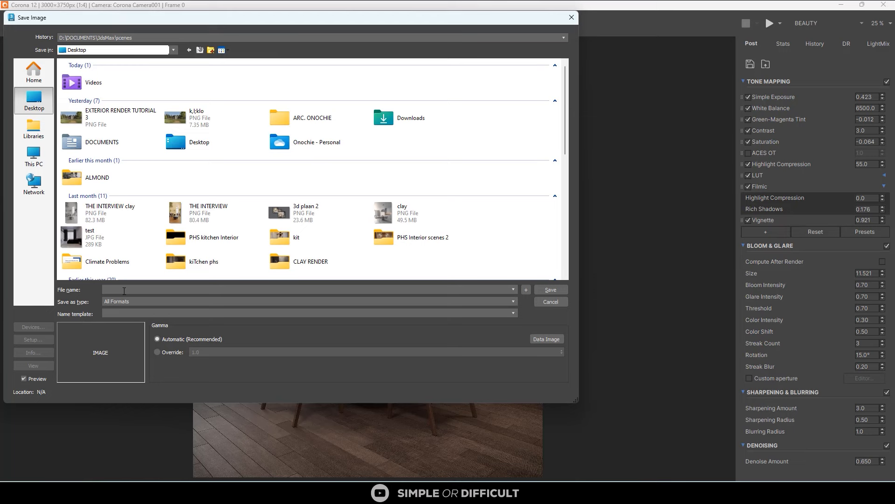
text(libi)
click(170, 311)
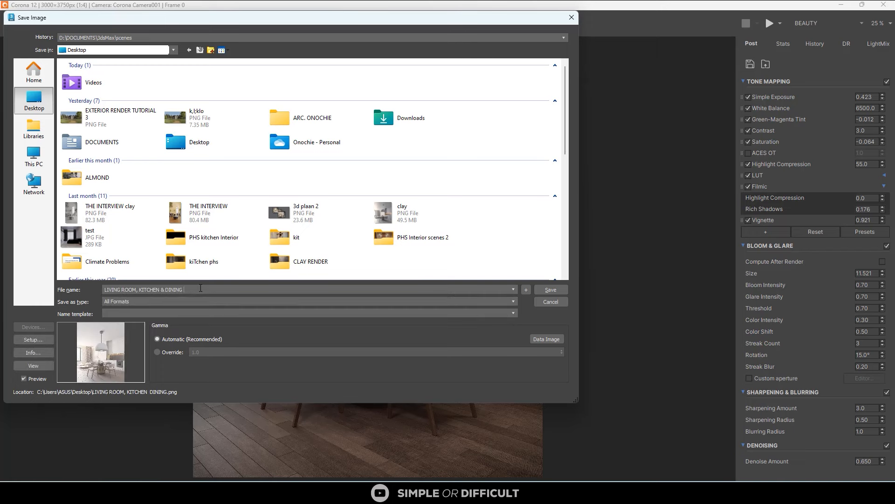
Step: Choose the PNG image format, override the gamma with 2.2, and save the render with the offered PNG settings
click(145, 302)
click(145, 359)
click(164, 354)
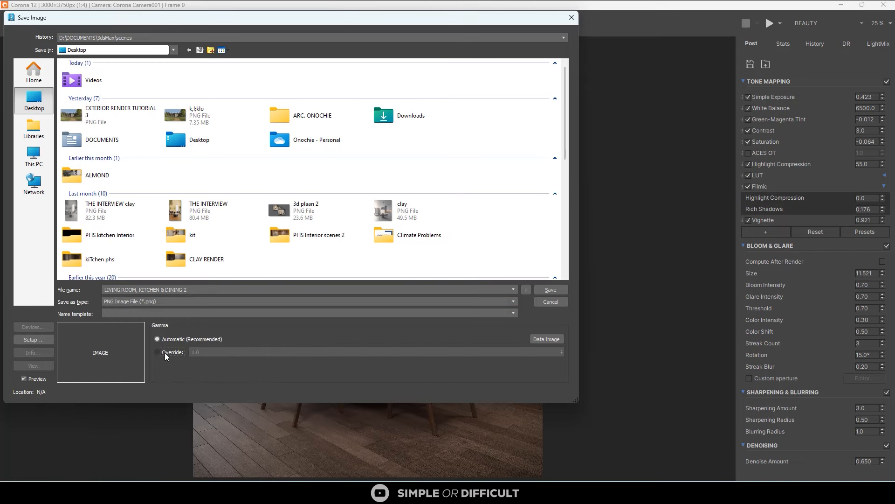
double_click(201, 350)
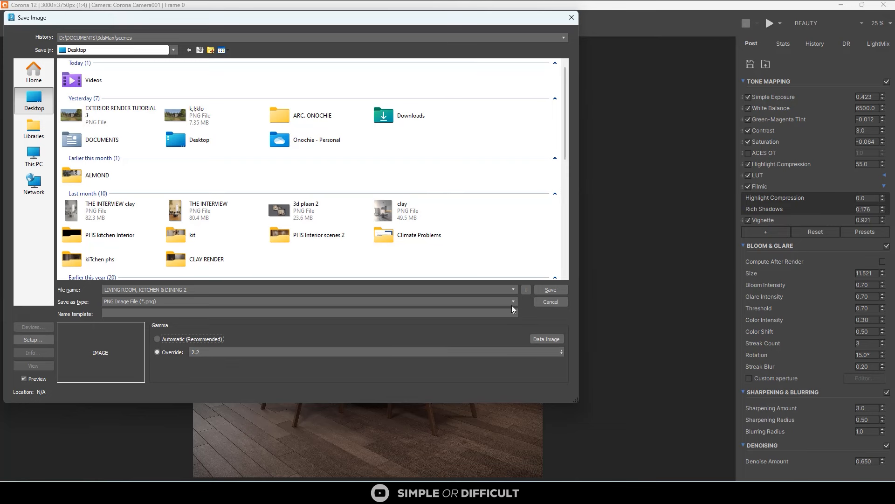
click(551, 290)
click(66, 118)
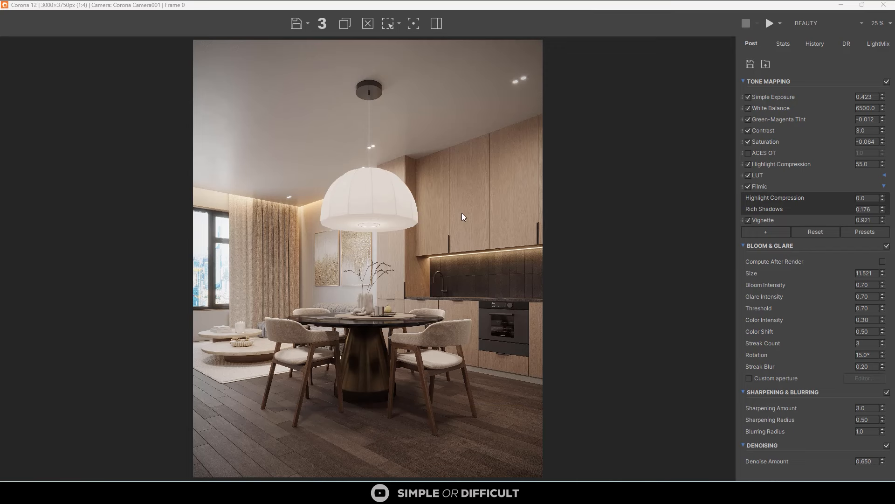
scroll(515, 197, down, 1)
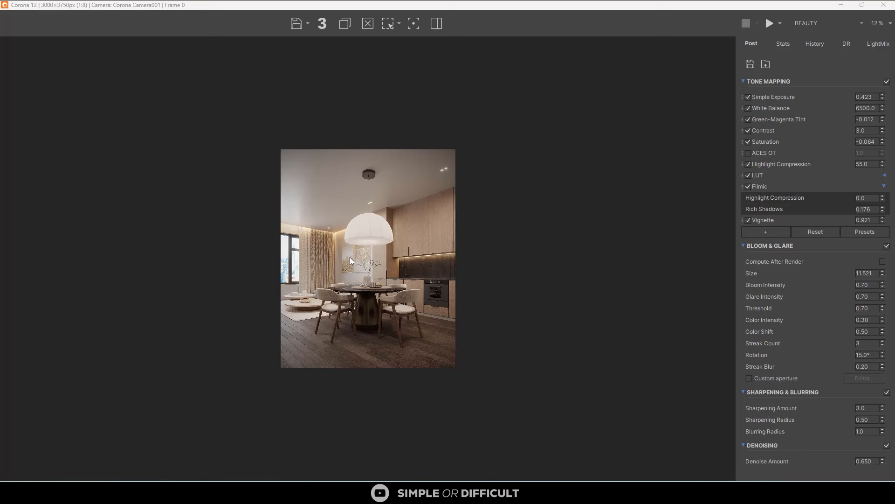
scroll(350, 258, up, 1)
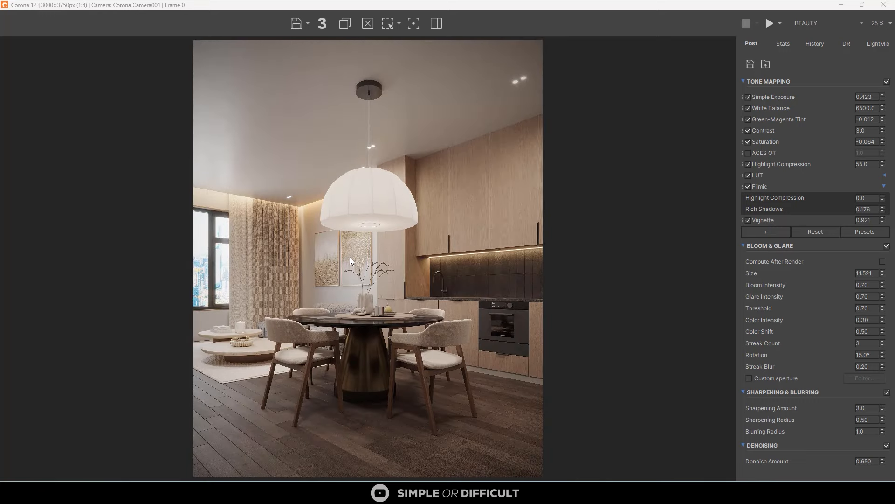